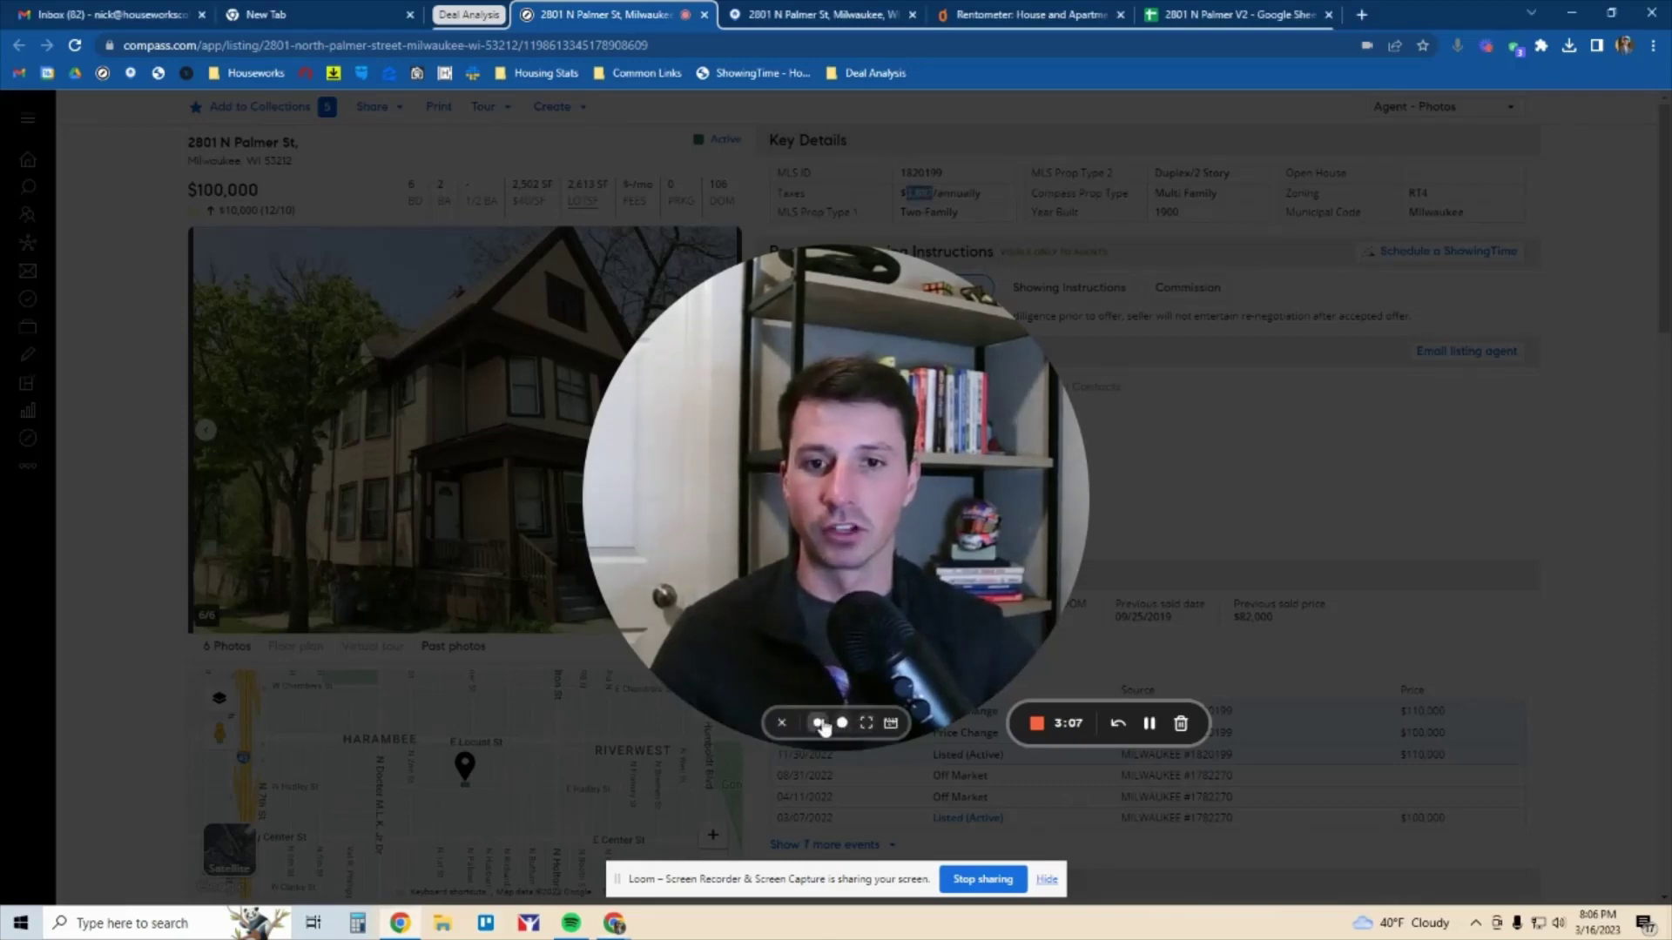
pyautogui.click(828, 722)
pyautogui.moveTo(107, 829); pyautogui.dragTo(1016, 477)
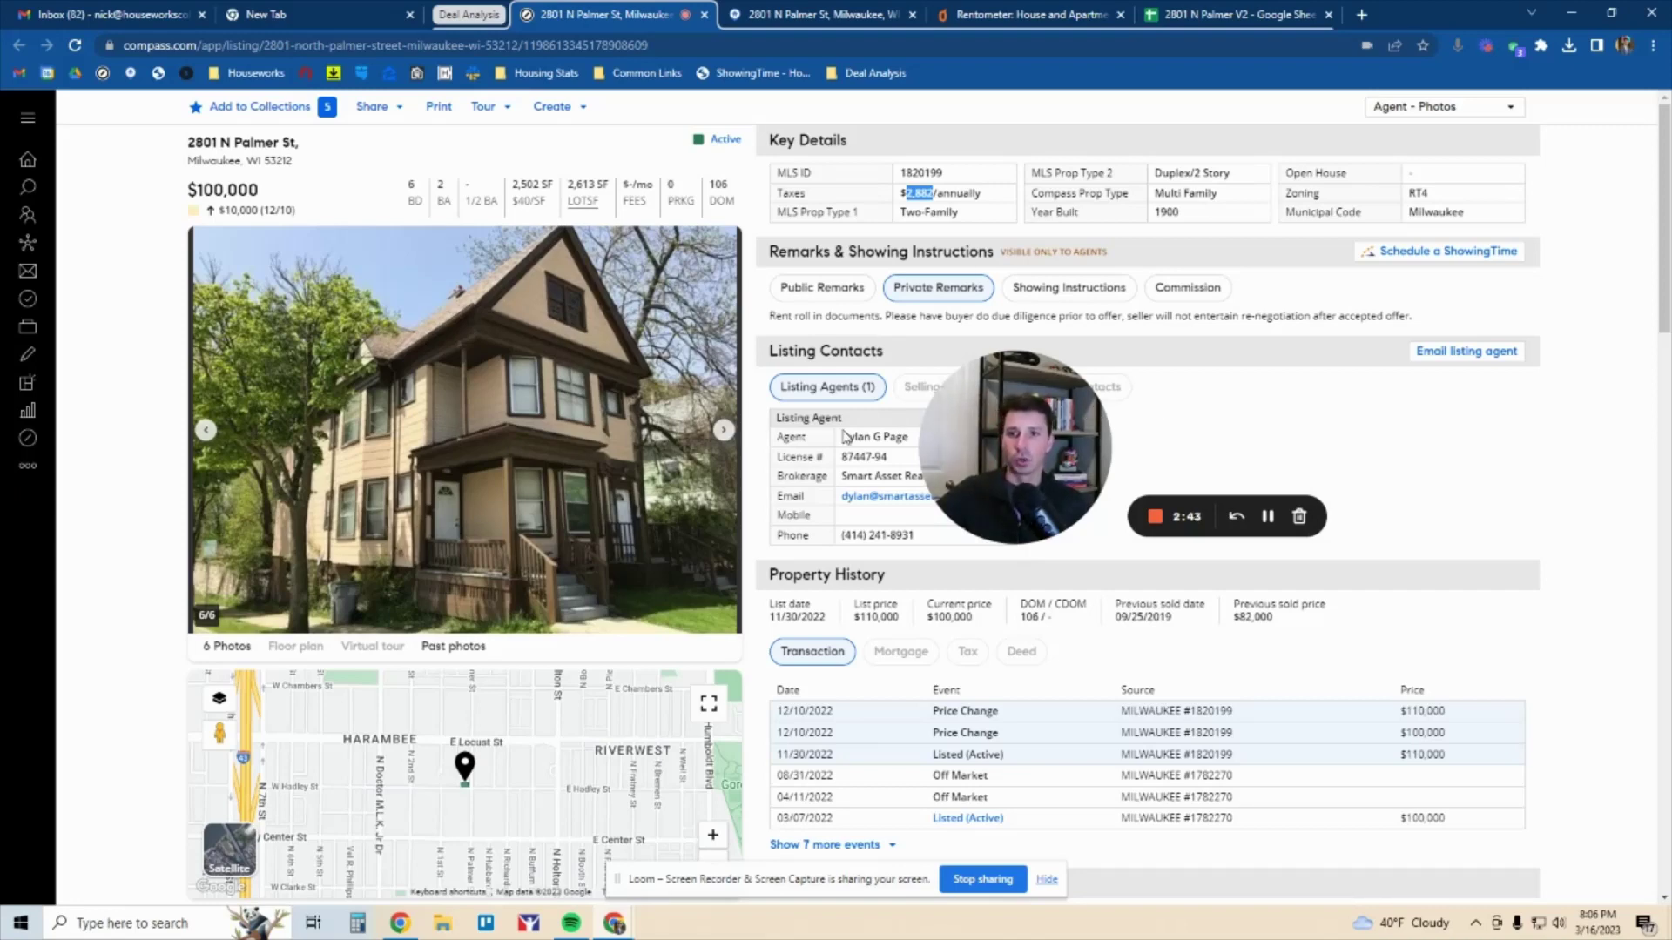
# Highlight the $100,000 list price and $2,882 taxes, and zoom the map out
pyautogui.click(950, 189)
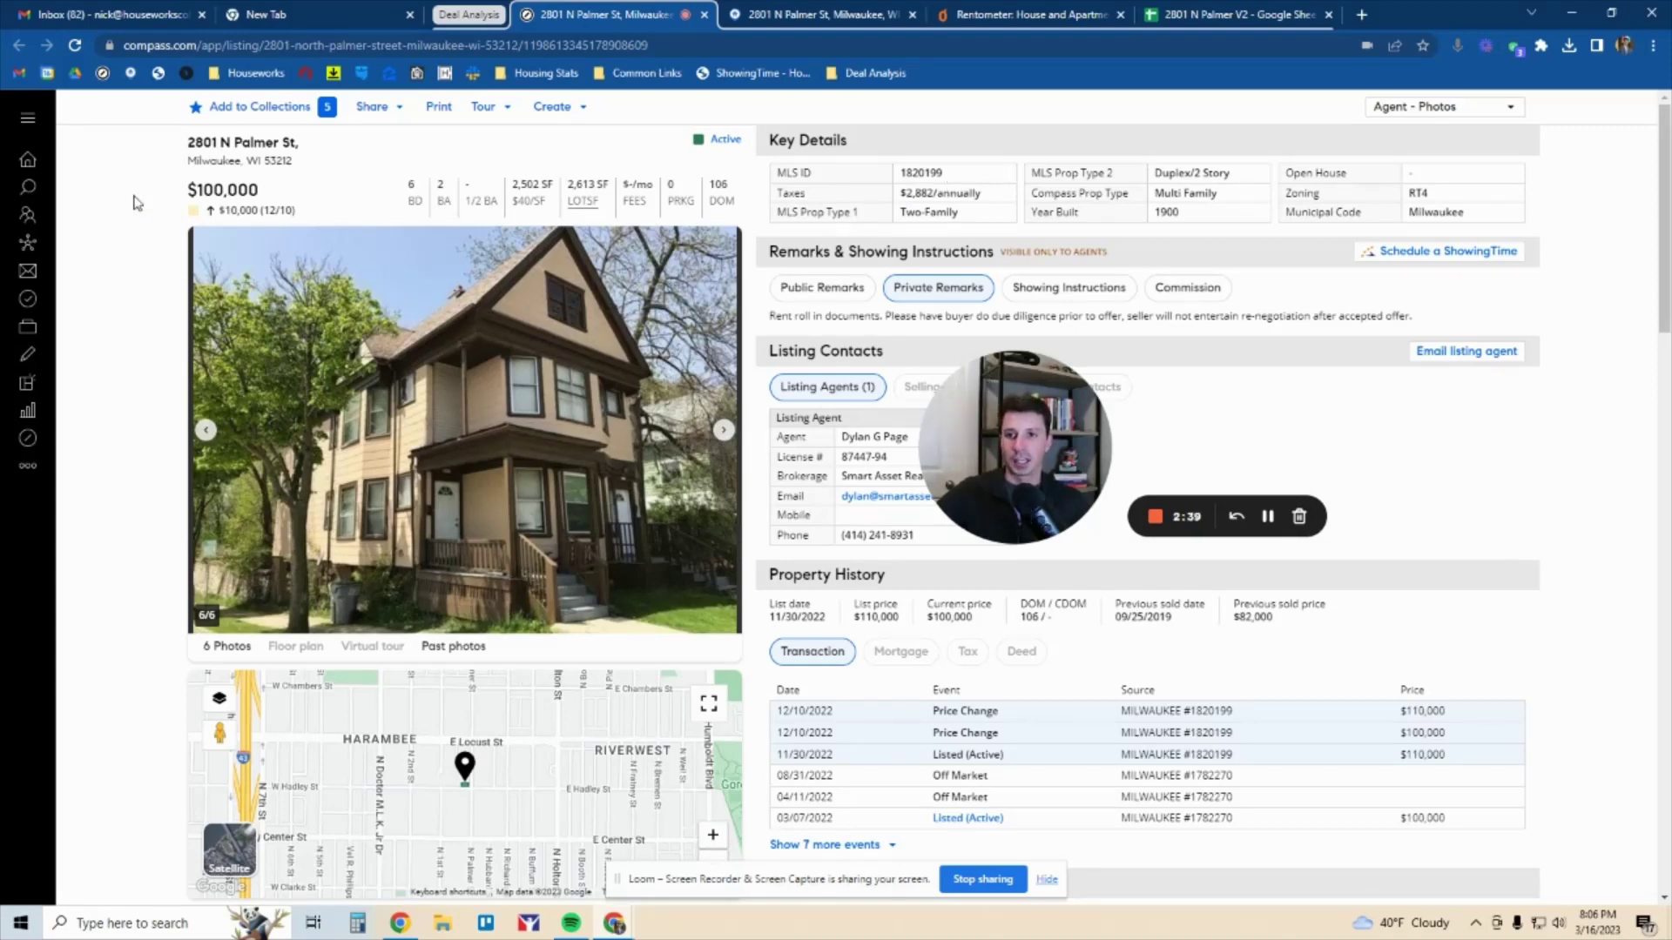
pyautogui.moveTo(198, 189); pyautogui.dragTo(276, 191)
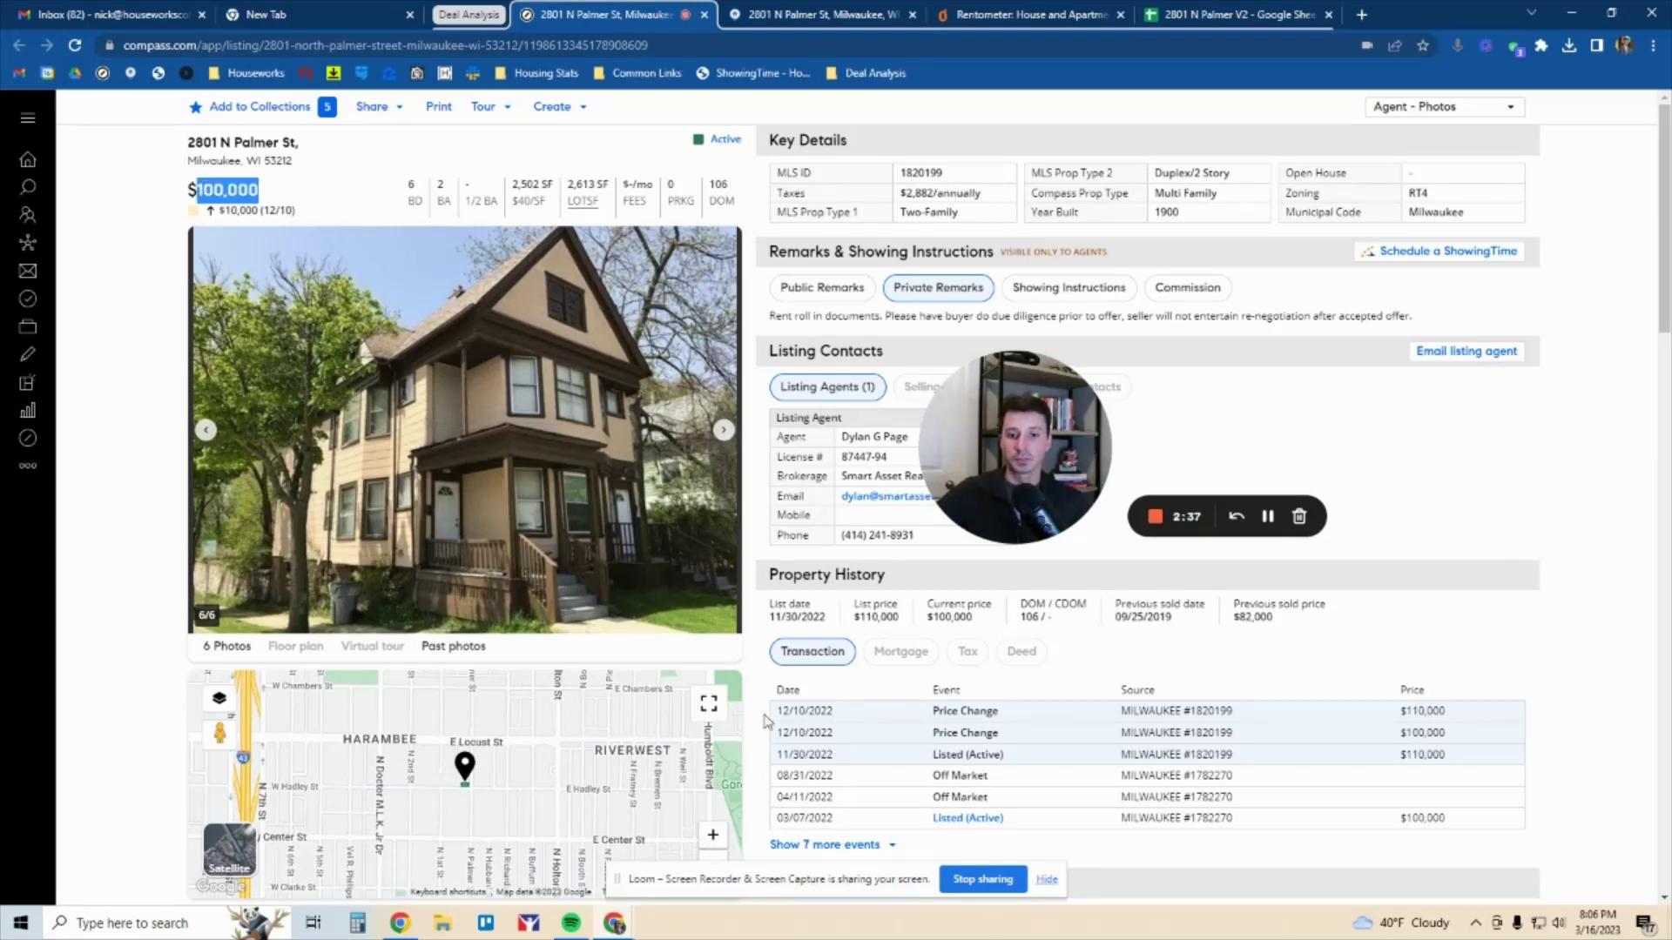
pyautogui.scroll(-1, 768, 721)
pyautogui.click(712, 861)
pyautogui.click(712, 860)
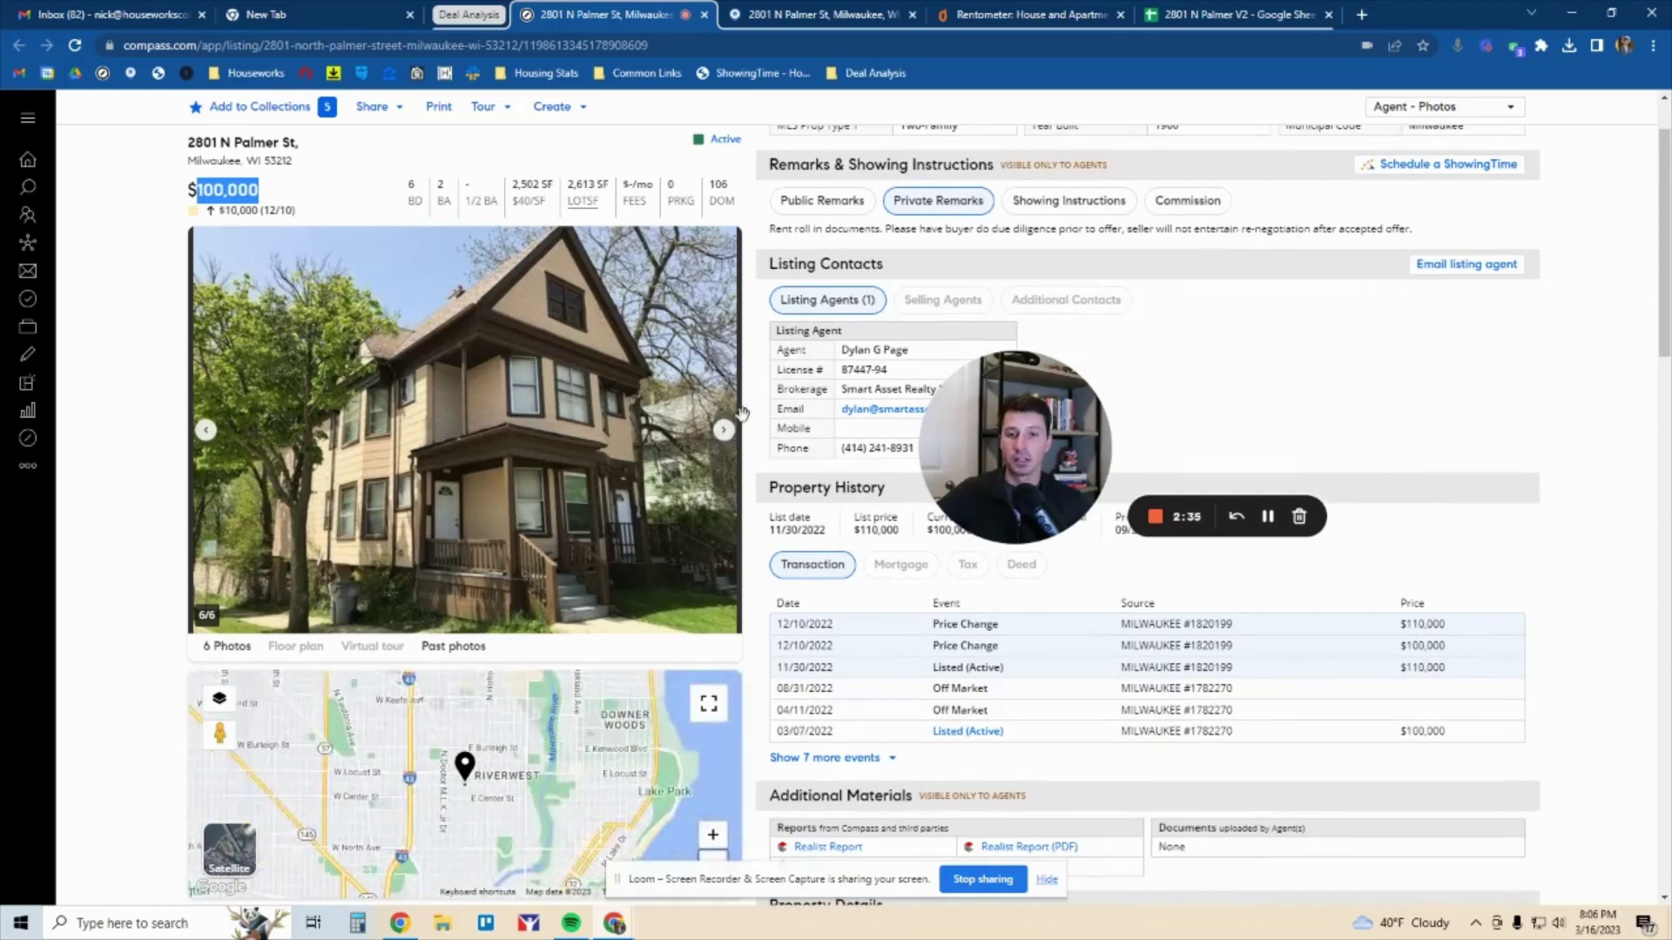
pyautogui.scroll(1, 857, 248)
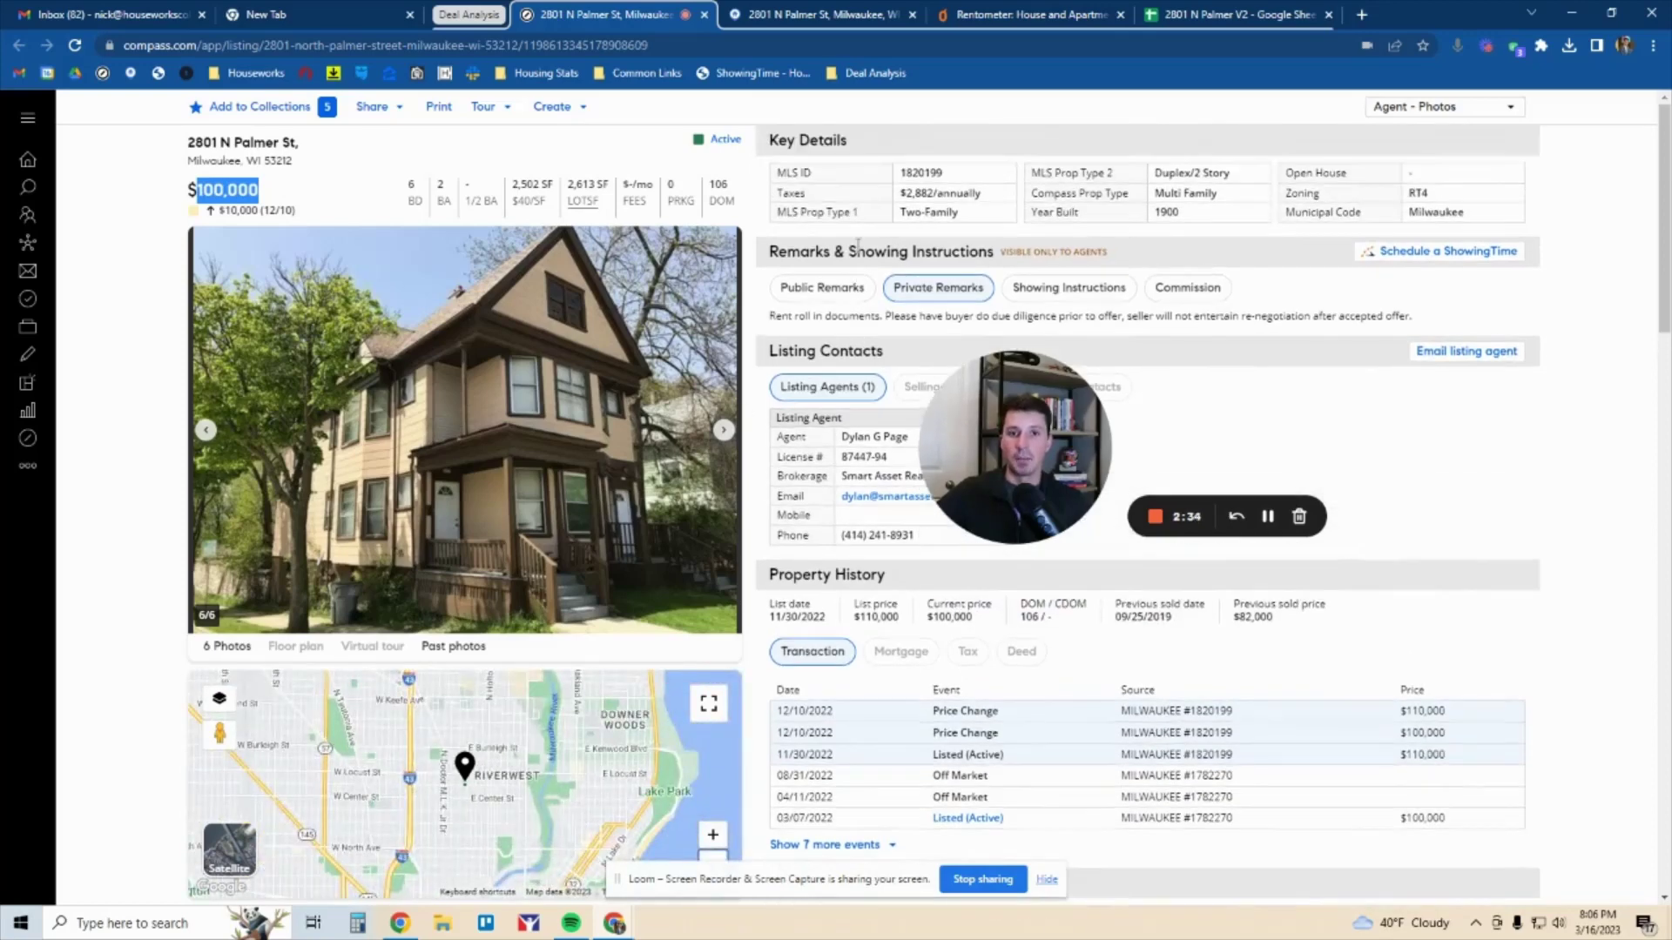
pyautogui.doubleClick(916, 192)
# Show the listing's public remarks and highlight their opening lines
pyautogui.click(843, 296)
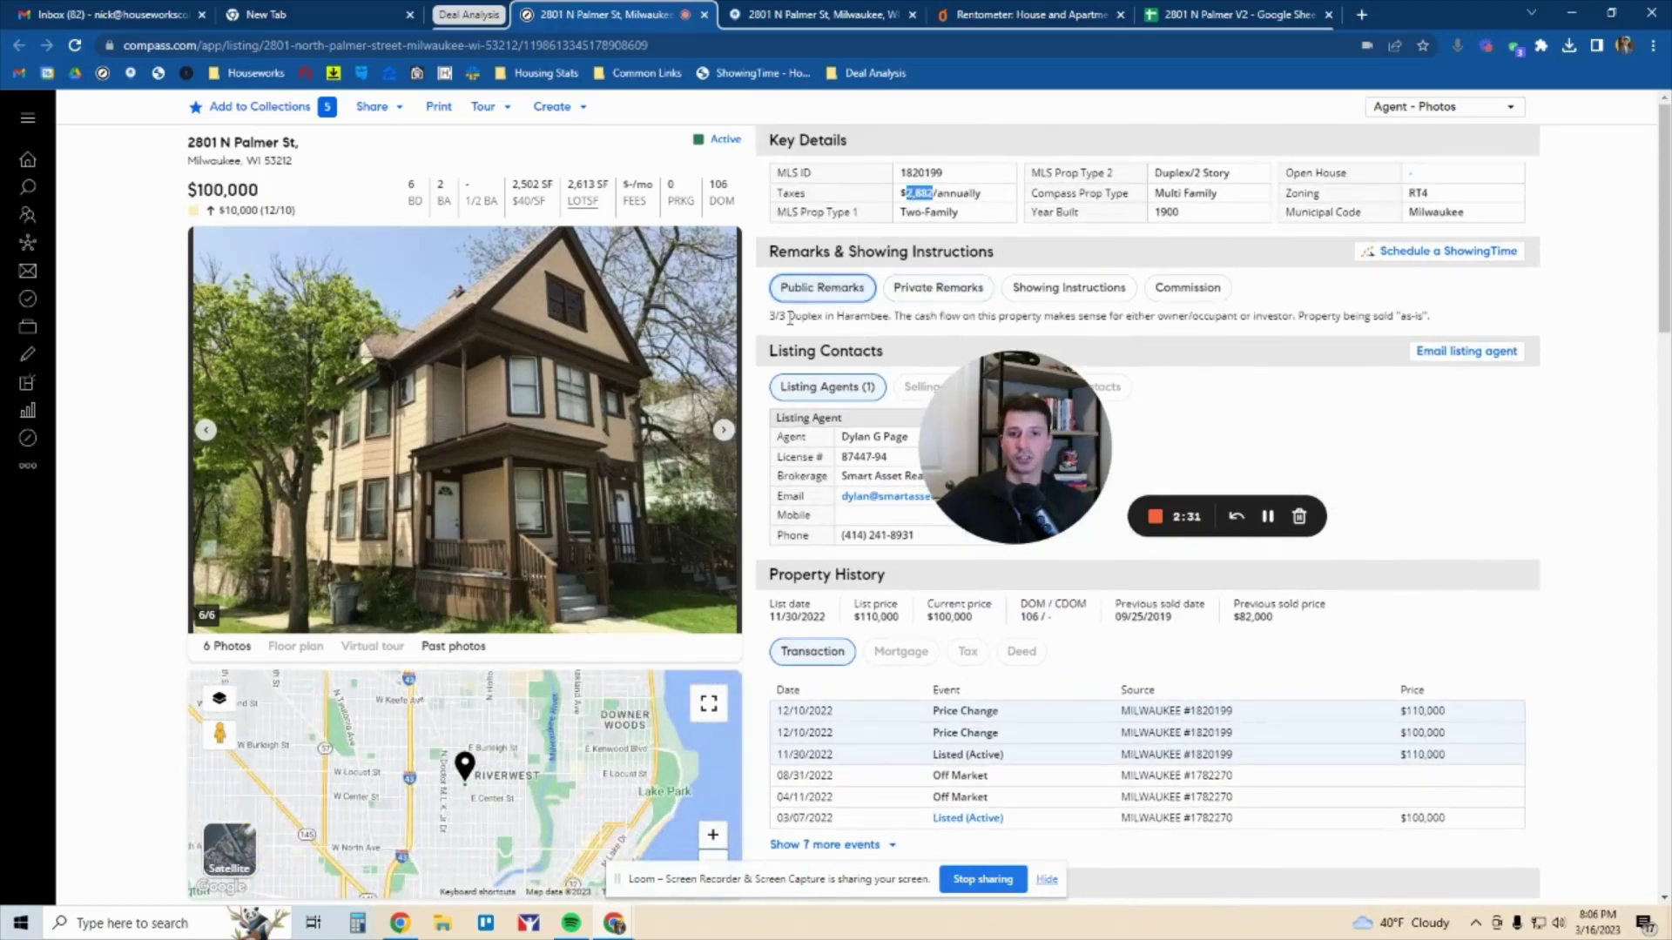
pyautogui.moveTo(770, 316); pyautogui.dragTo(1143, 319)
pyautogui.click(1143, 319)
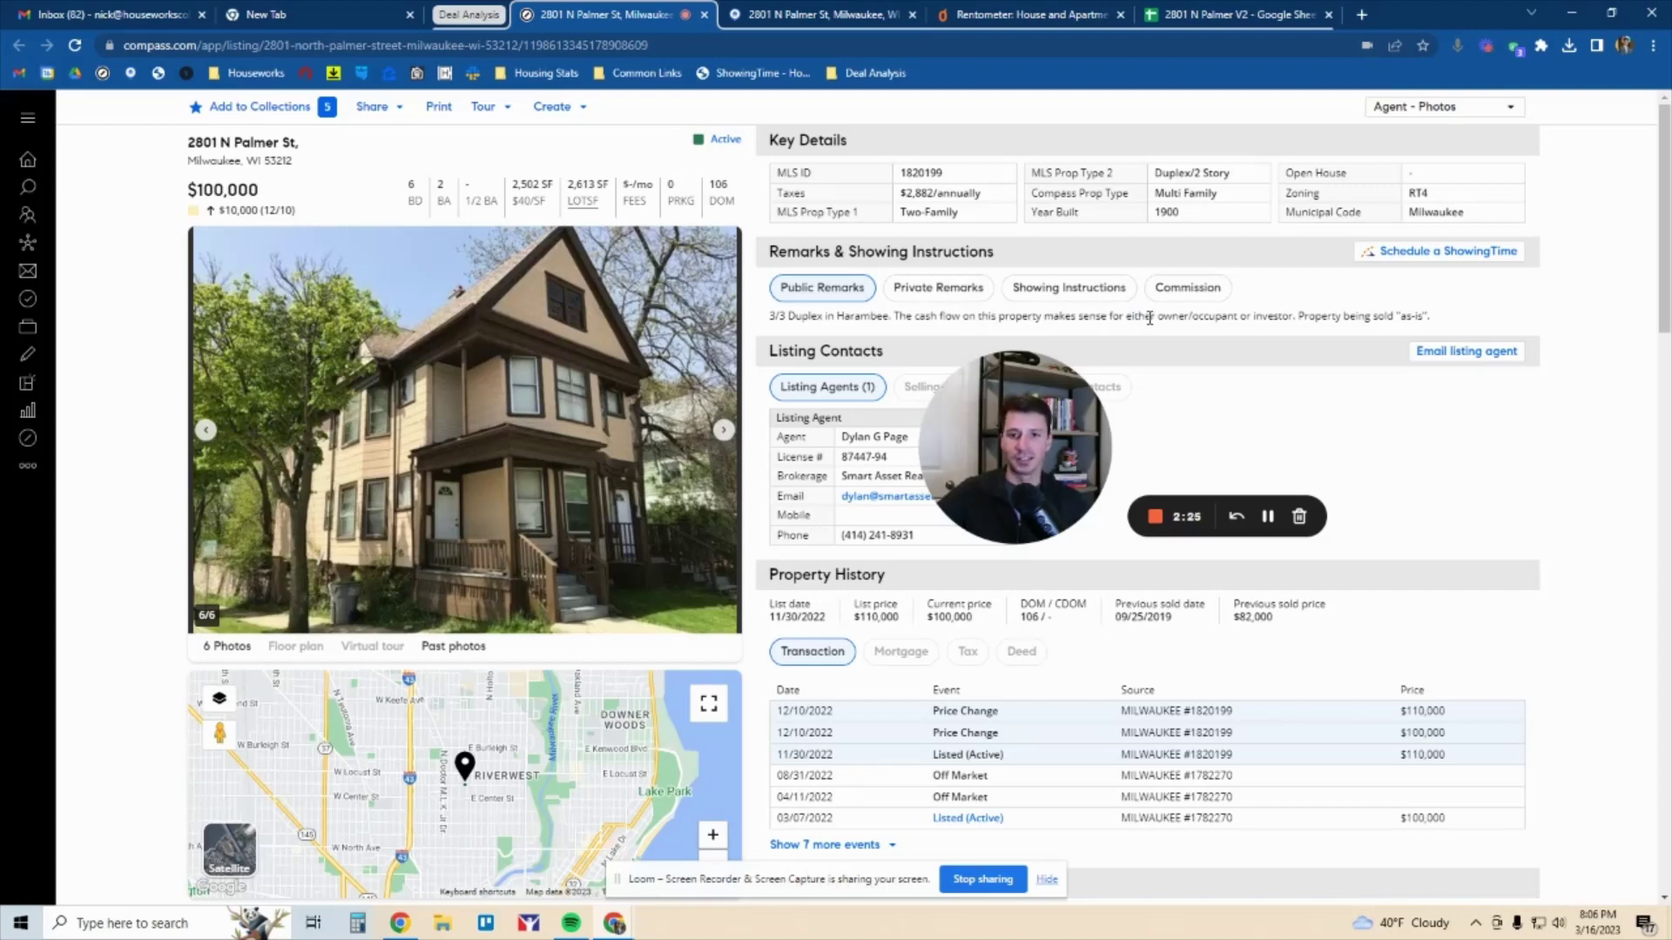
# Page forward and back through the listing photos
pyautogui.click(722, 438)
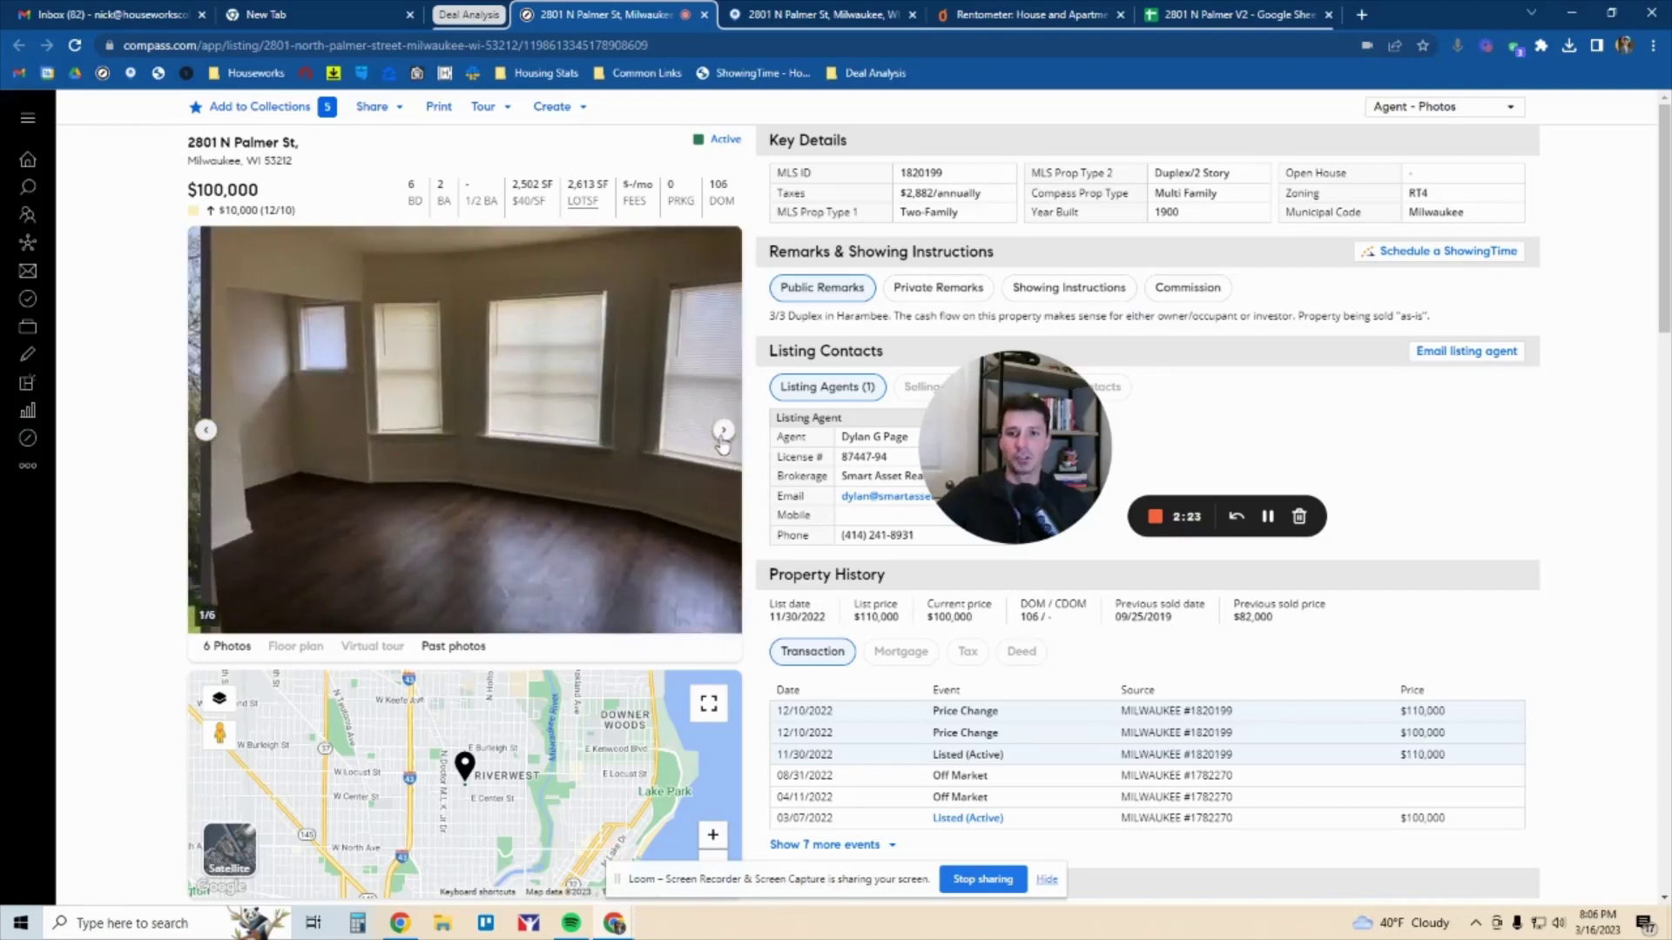
pyautogui.click(722, 438)
pyautogui.click(721, 438)
pyautogui.click(722, 438)
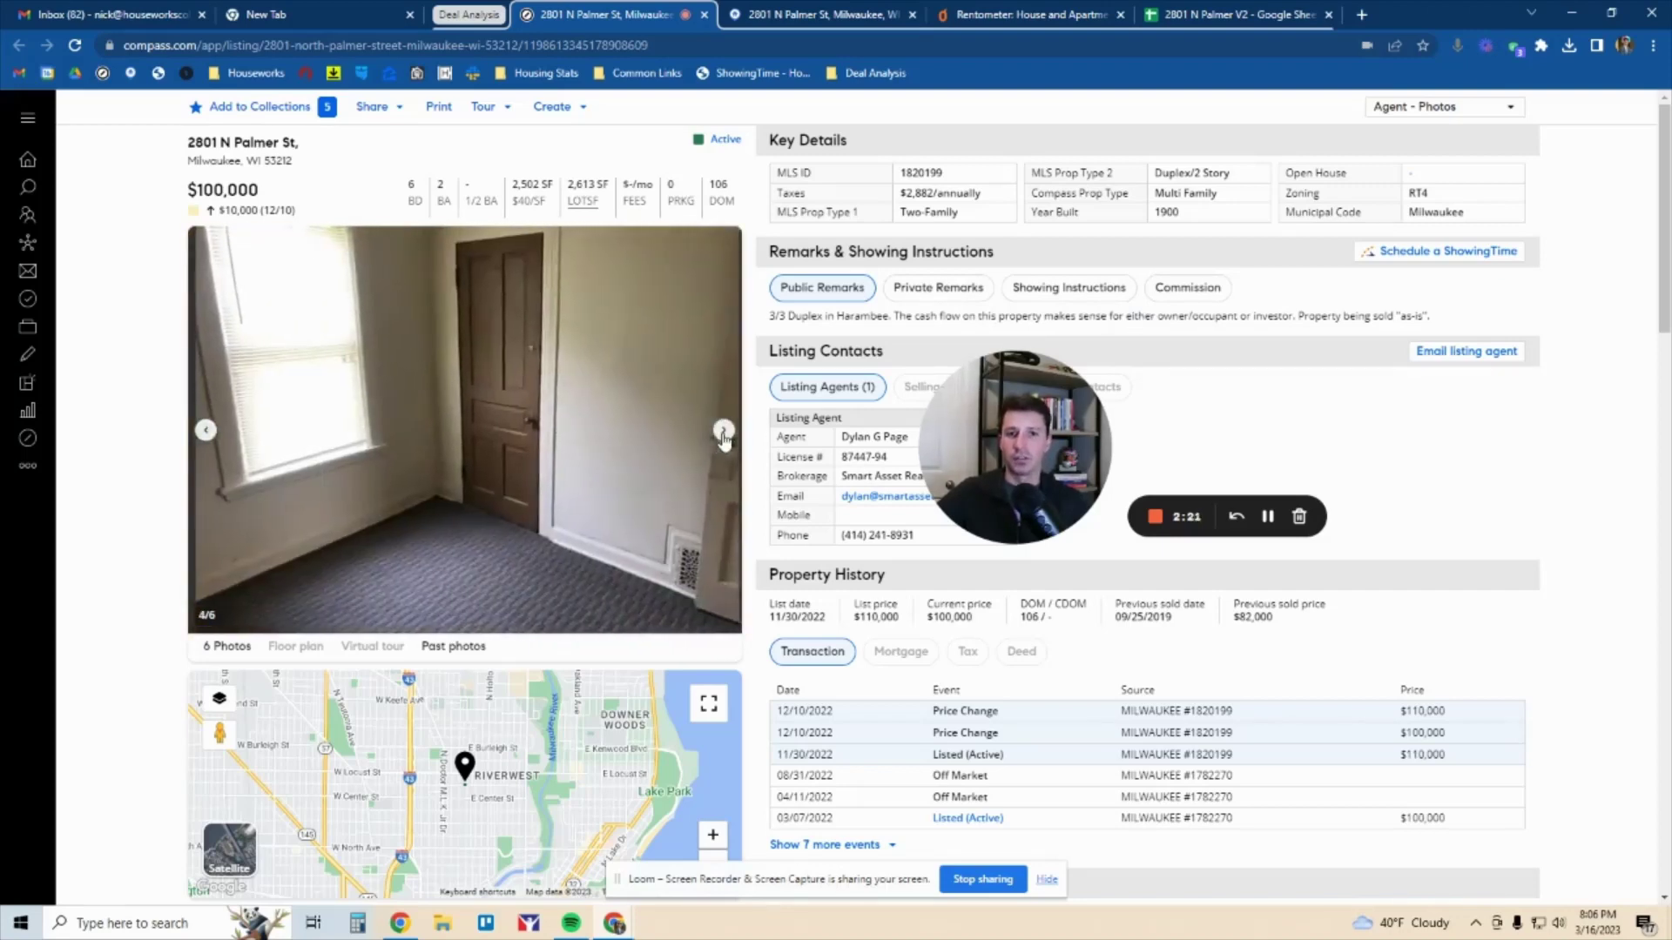
pyautogui.click(722, 436)
pyautogui.click(723, 436)
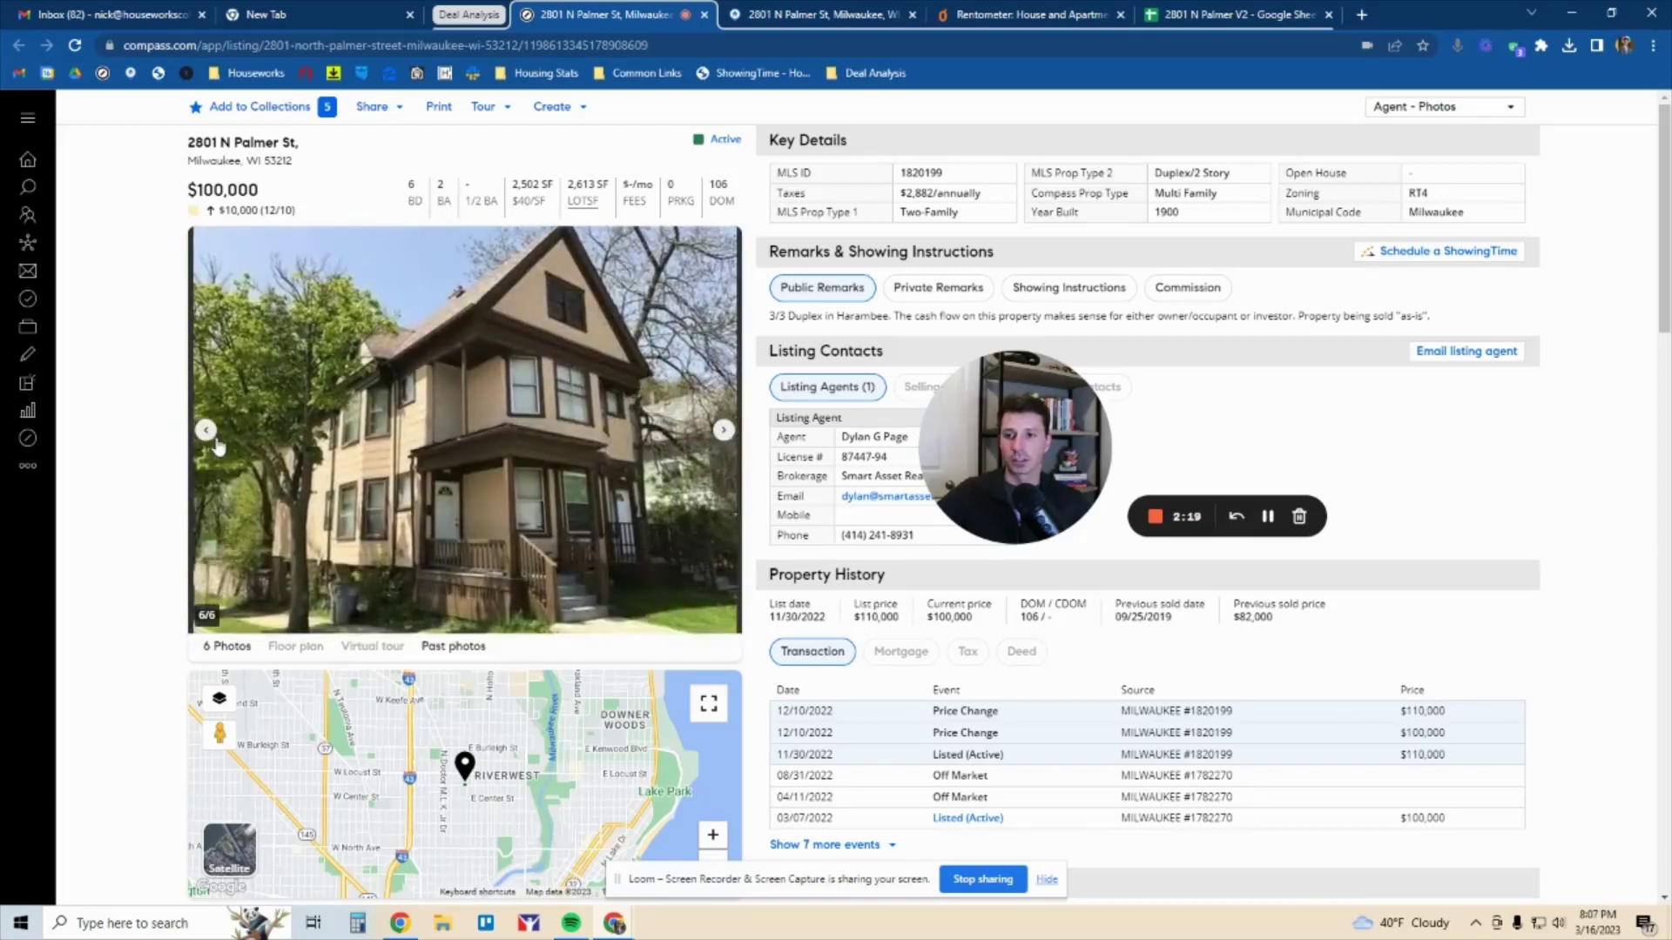
pyautogui.click(206, 431)
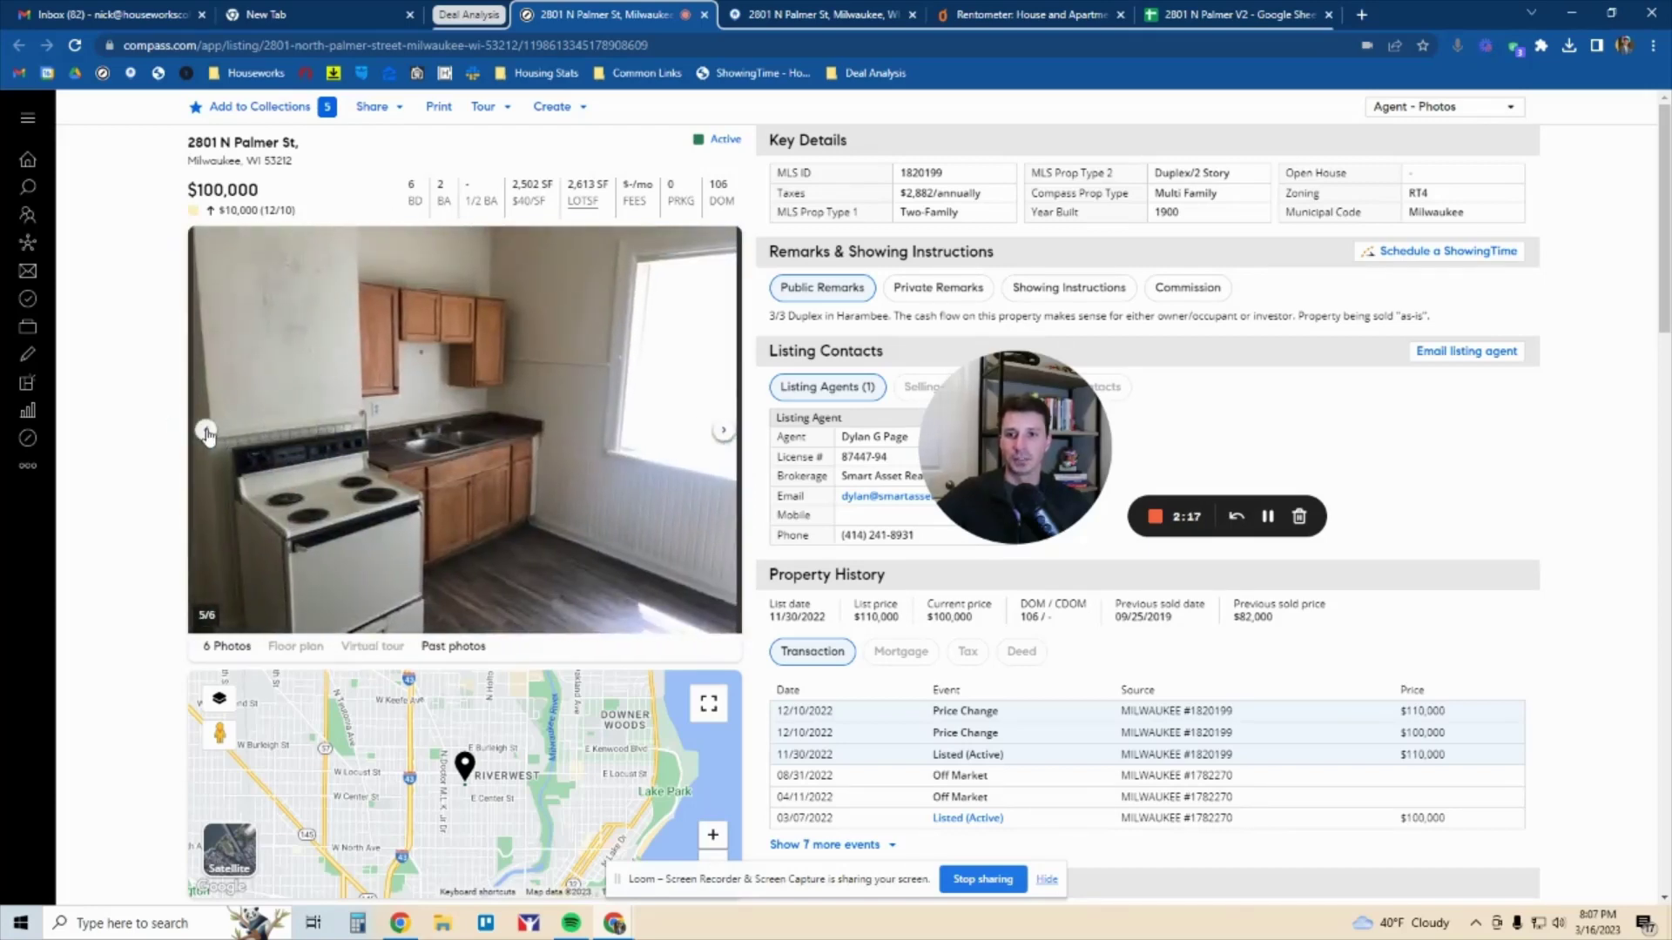
pyautogui.click(207, 431)
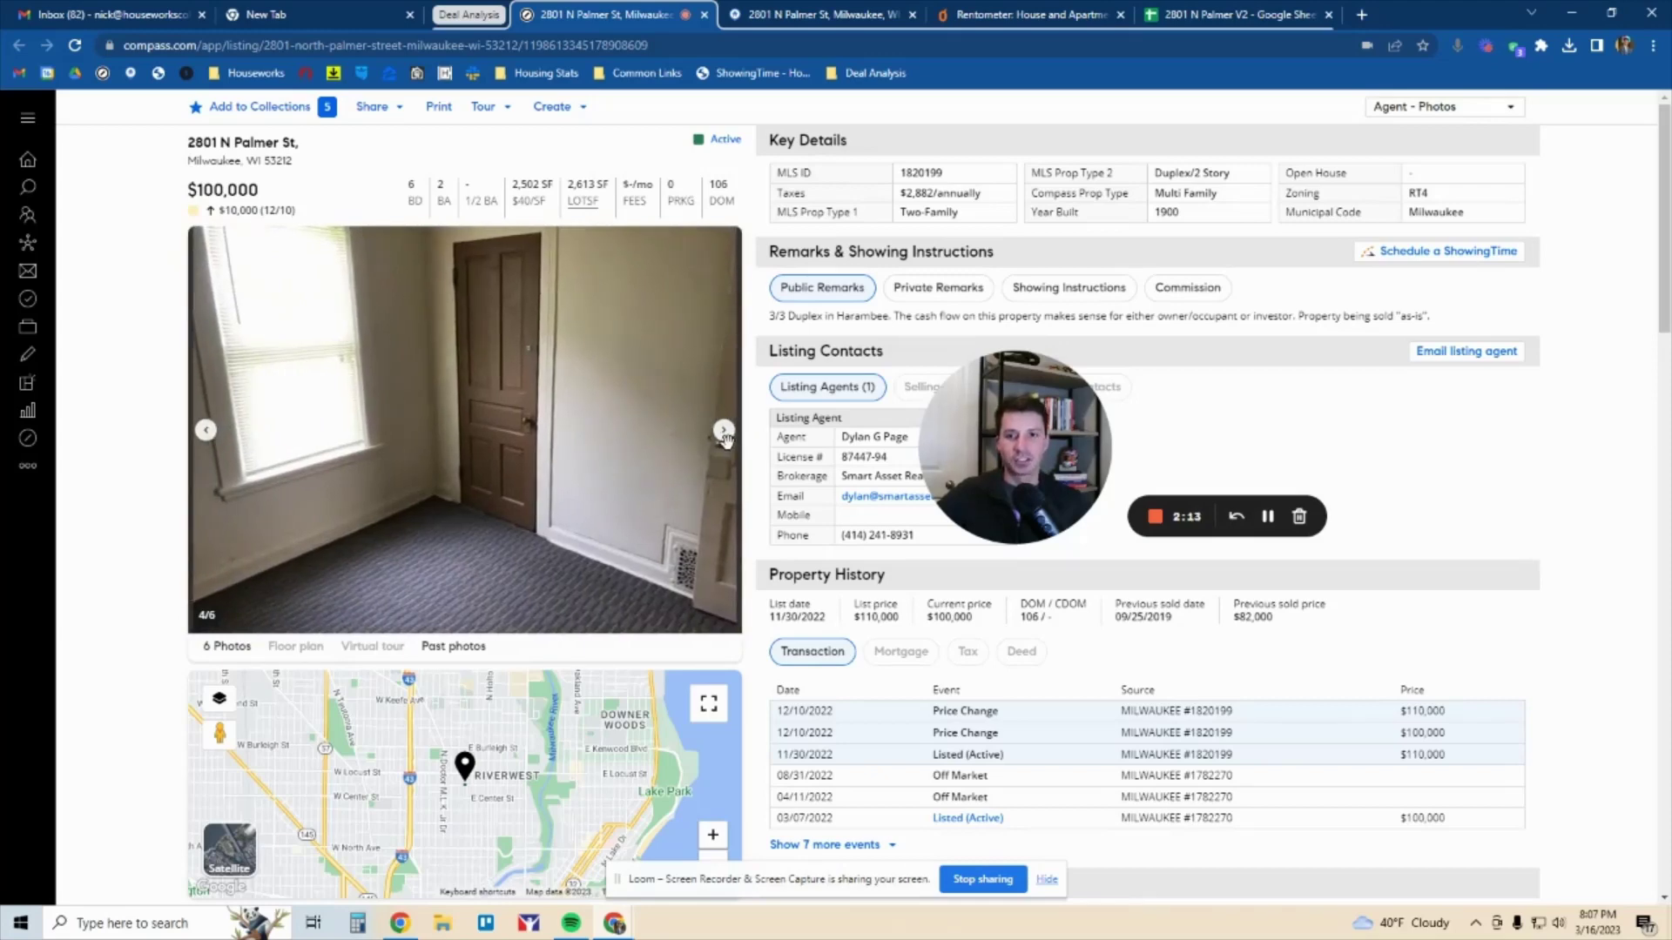
pyautogui.click(215, 443)
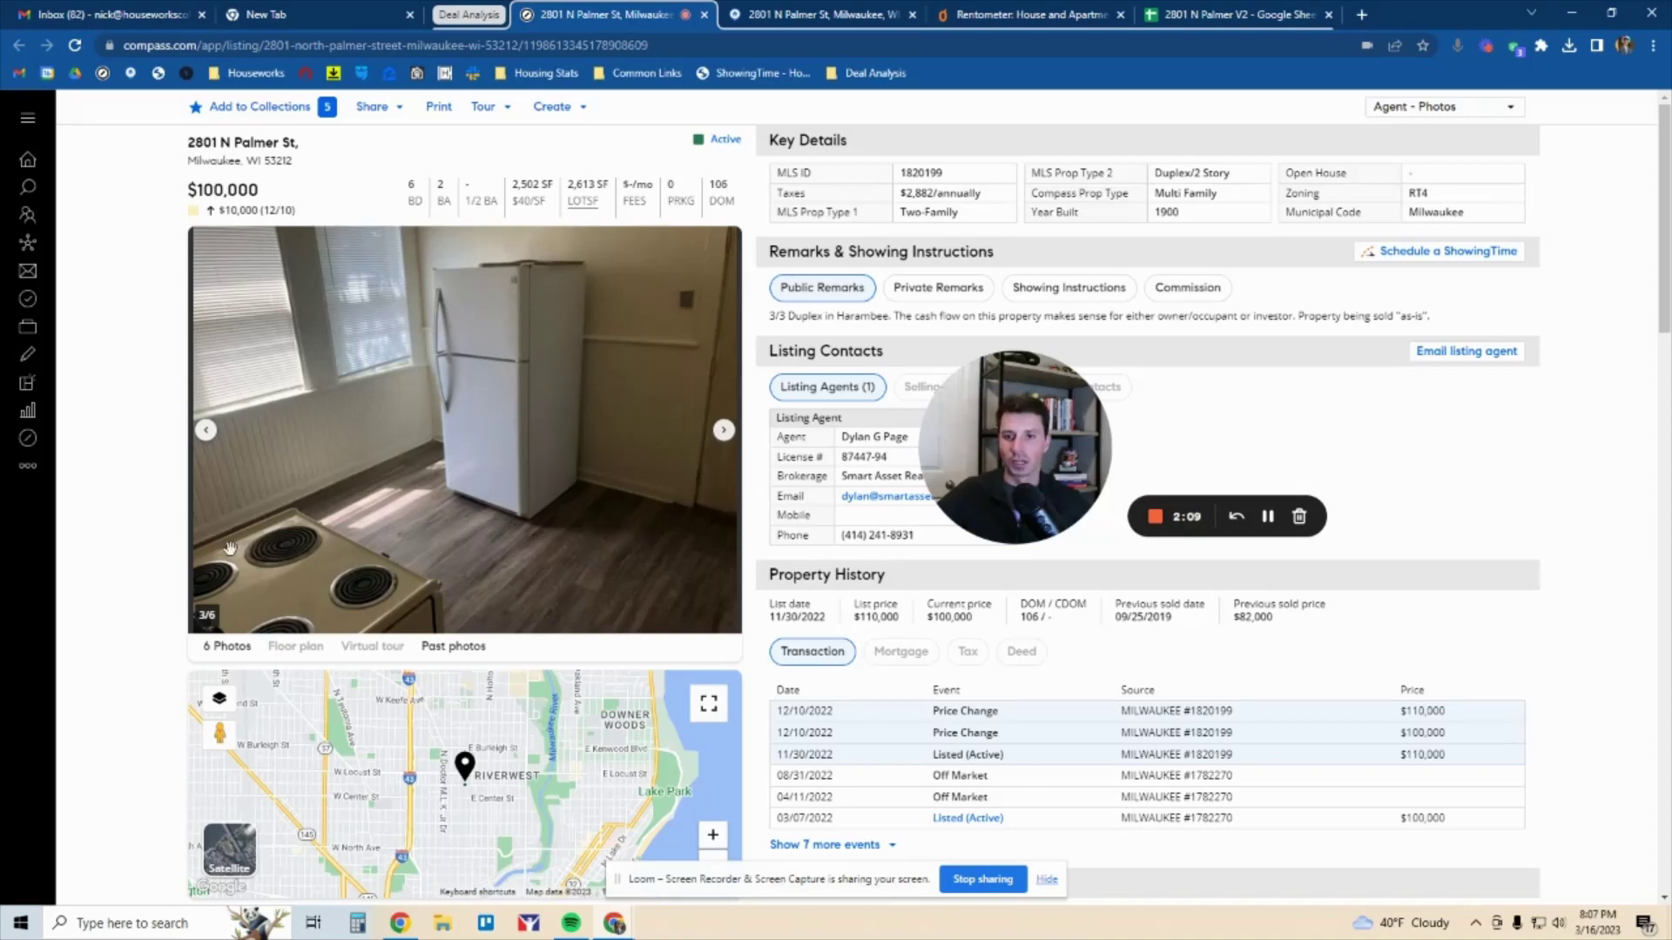
pyautogui.click(205, 436)
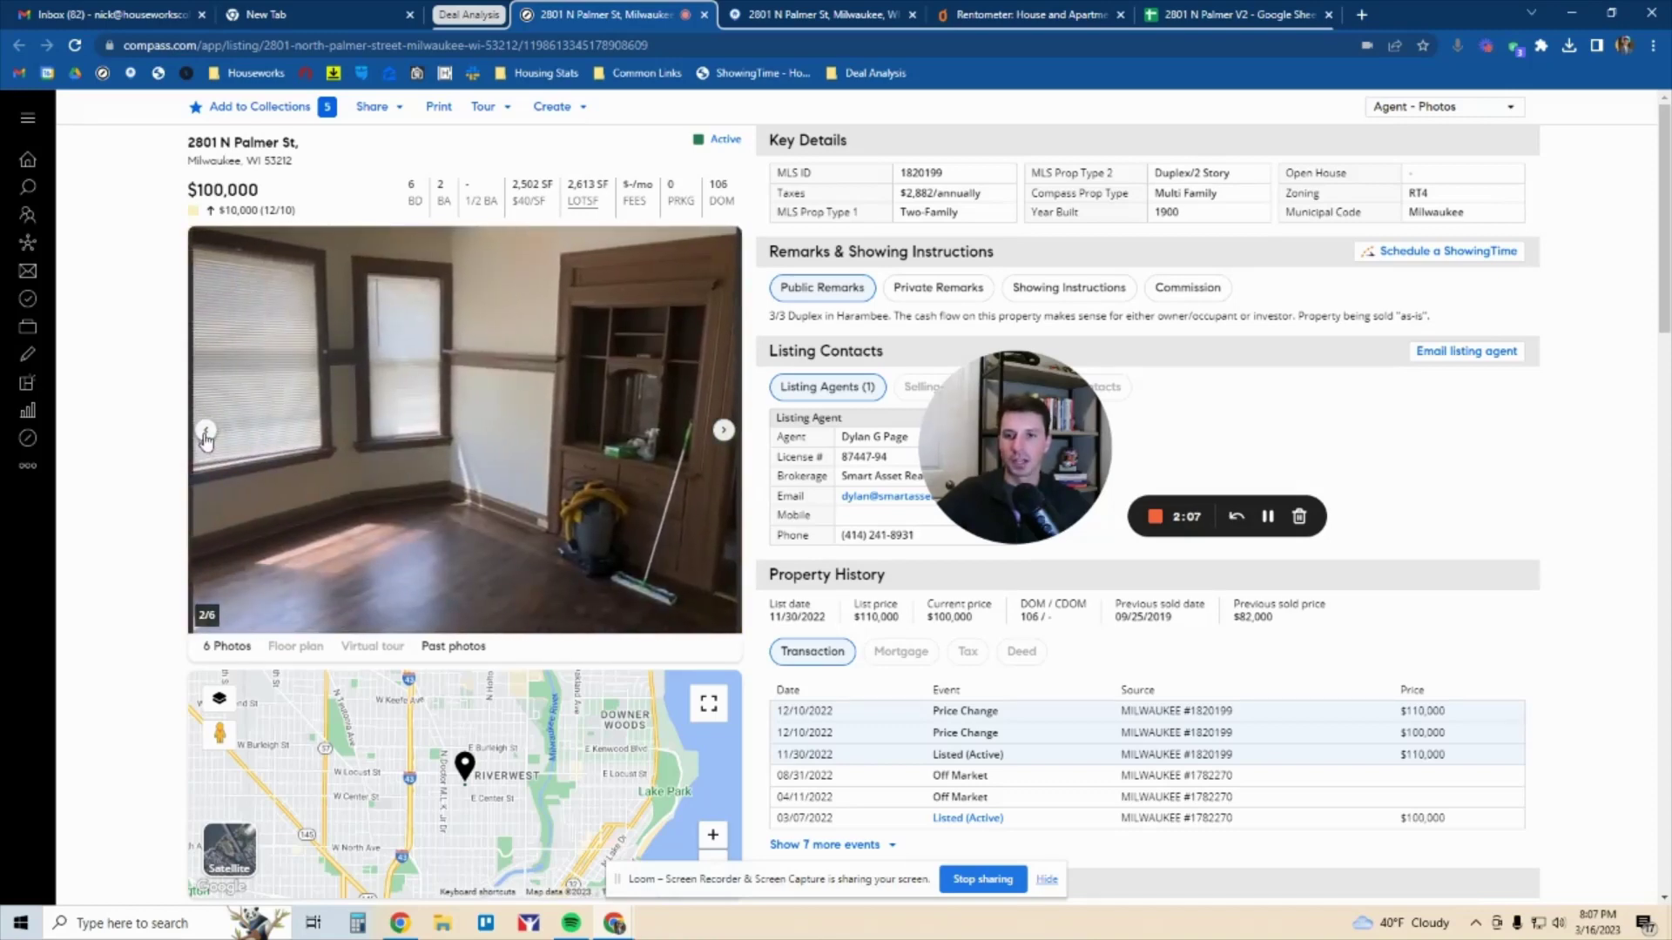
pyautogui.click(205, 435)
pyautogui.click(206, 436)
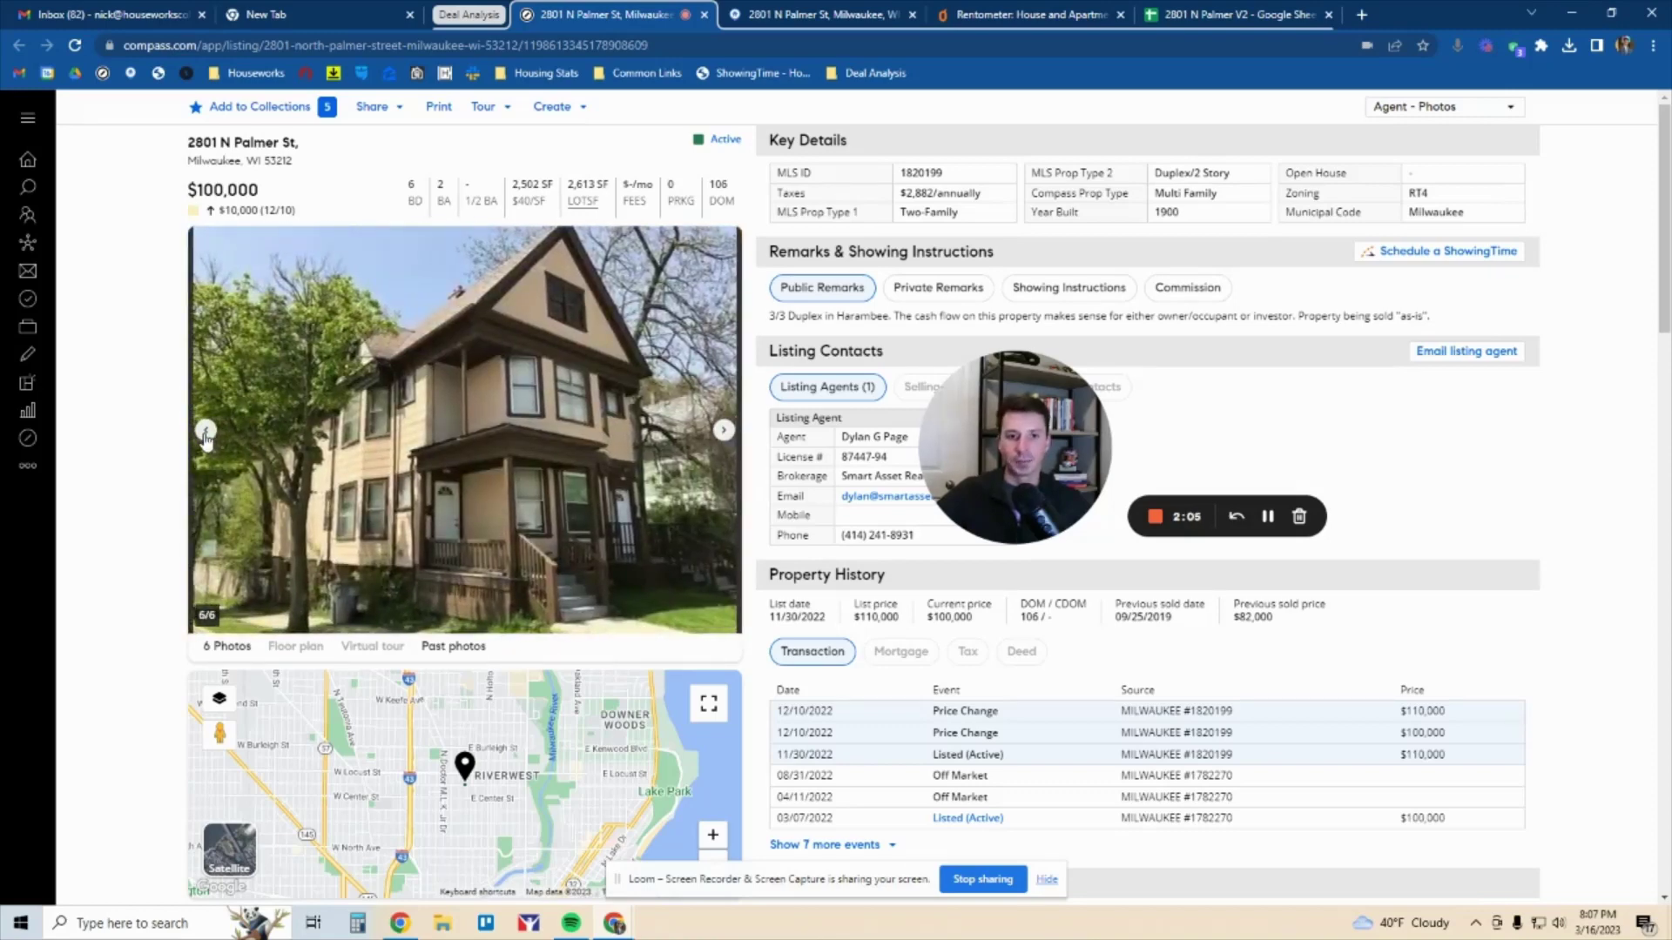
pyautogui.click(722, 431)
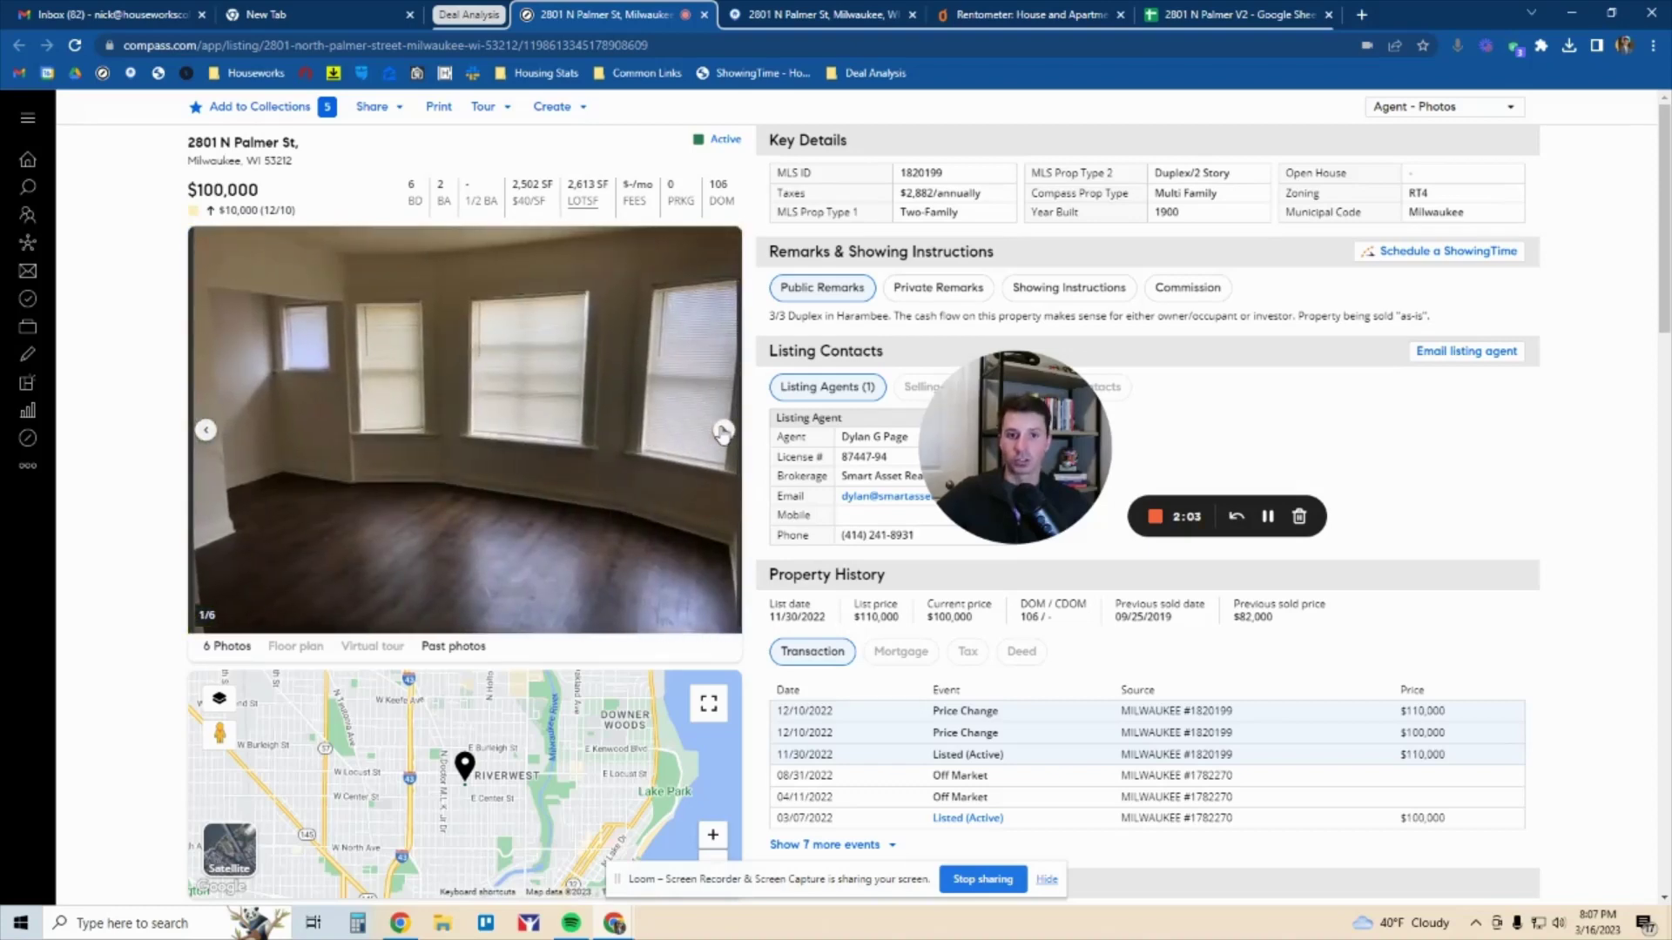
pyautogui.click(722, 431)
# Pan the map to bring Milwaukee into view, then go to the Flexmls listing
pyautogui.scroll(-2, 597, 832)
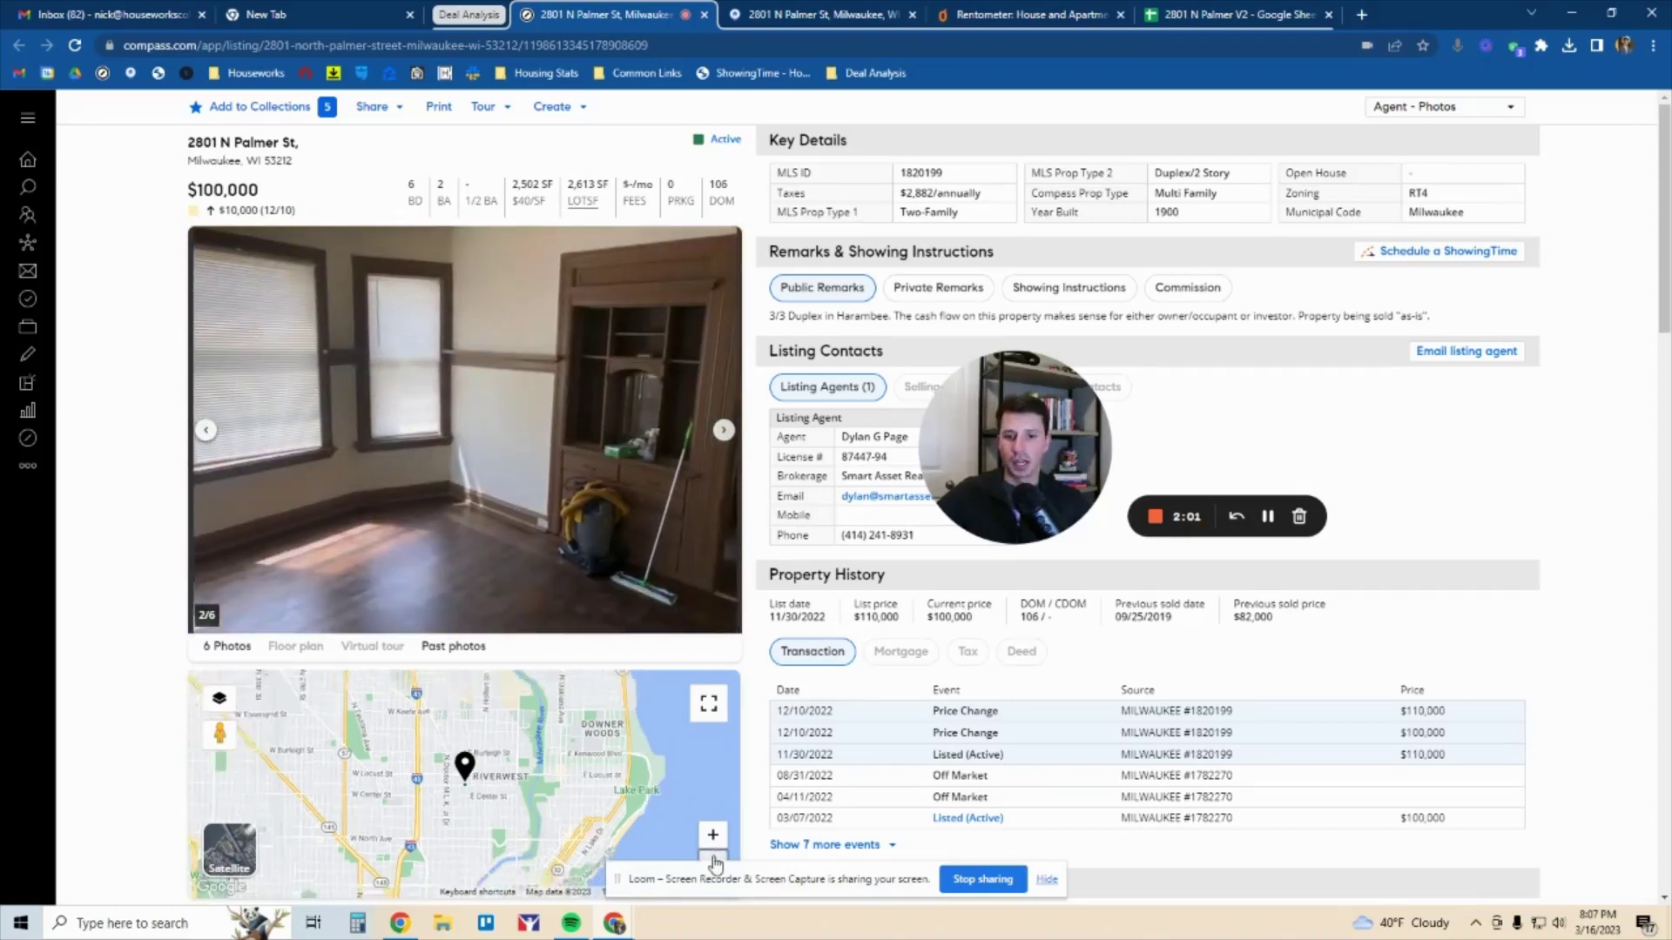
pyautogui.moveTo(597, 831); pyautogui.dragTo(605, 770)
pyautogui.moveTo(551, 712); pyautogui.dragTo(554, 751)
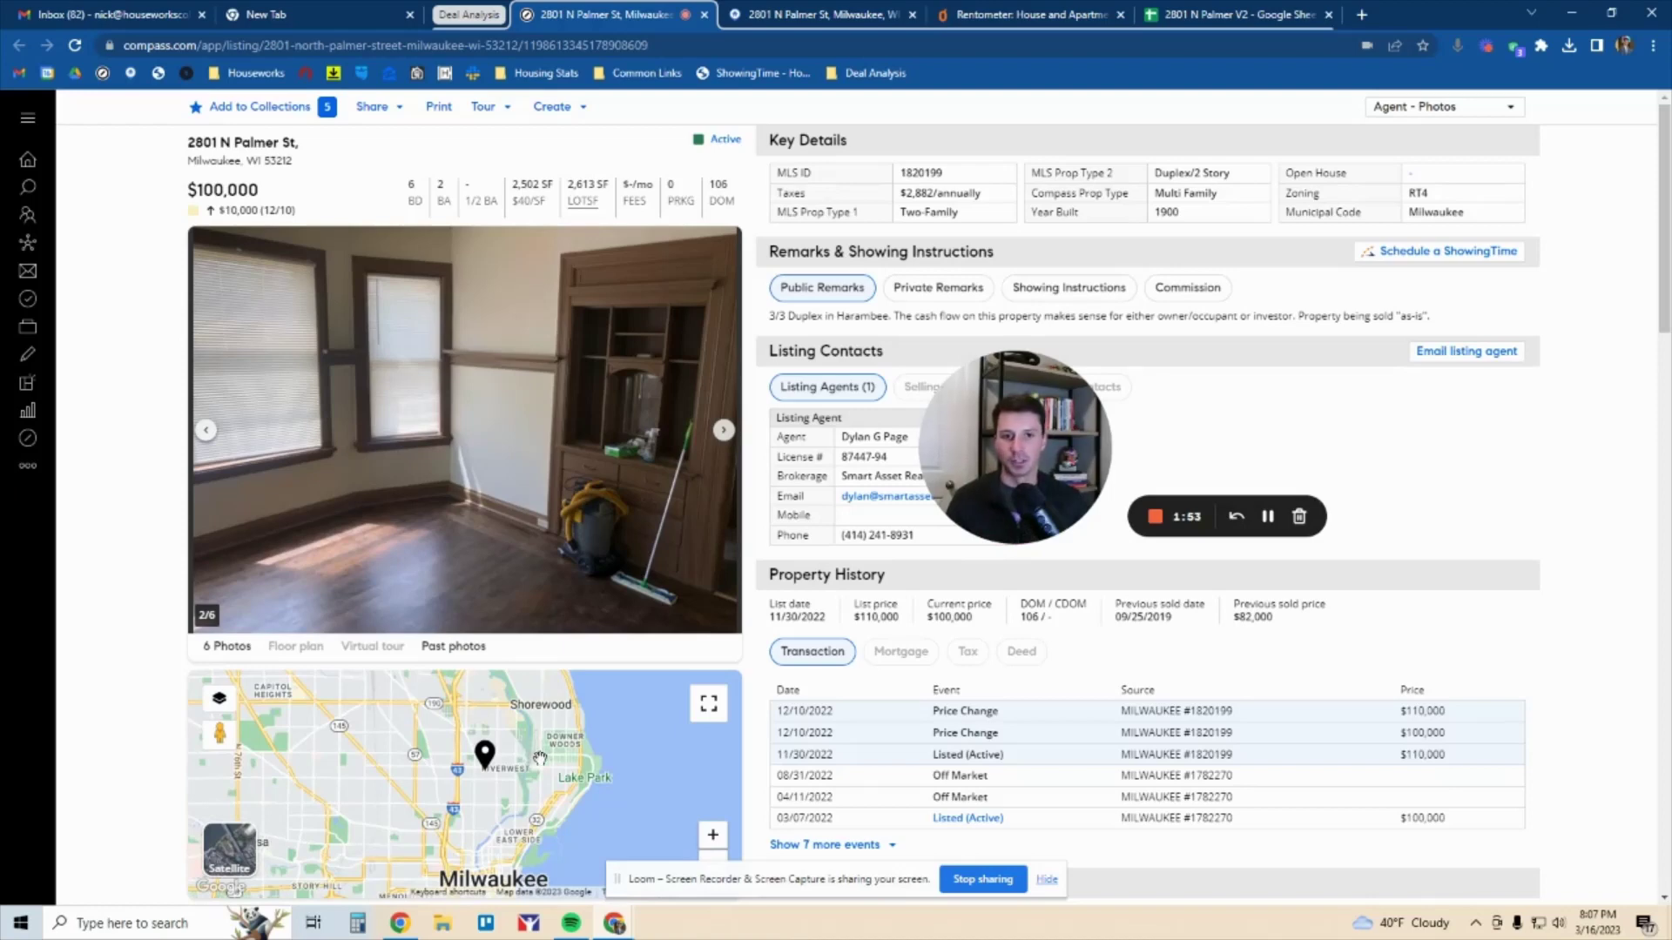
pyautogui.moveTo(538, 759); pyautogui.dragTo(544, 743)
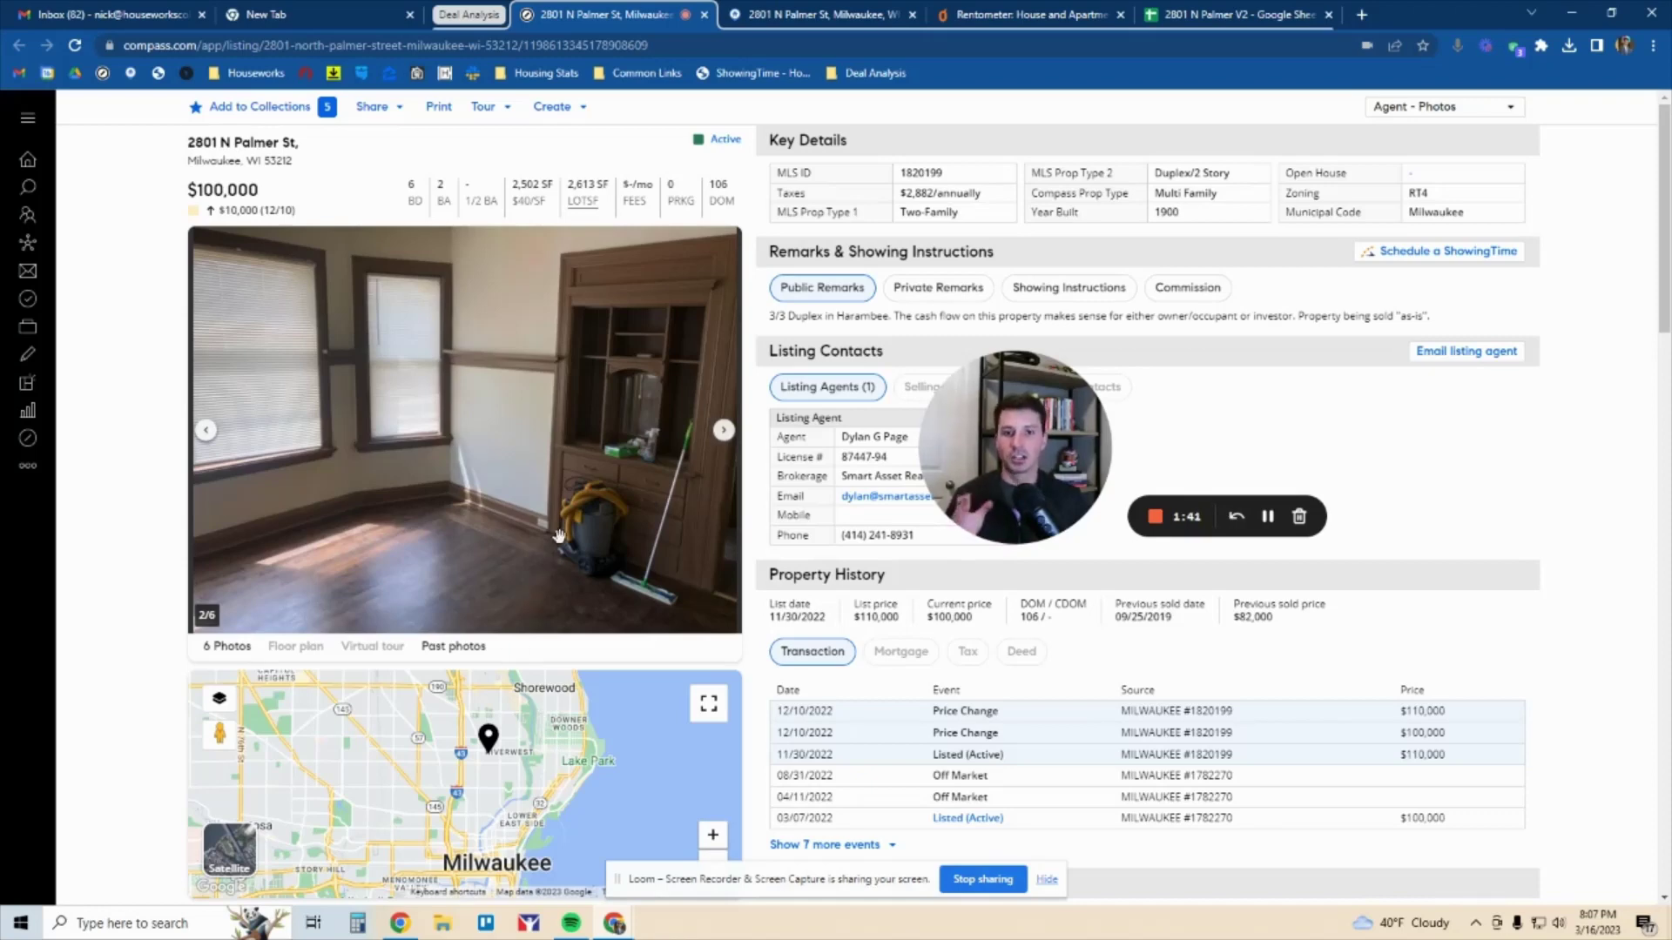
pyautogui.click(828, 14)
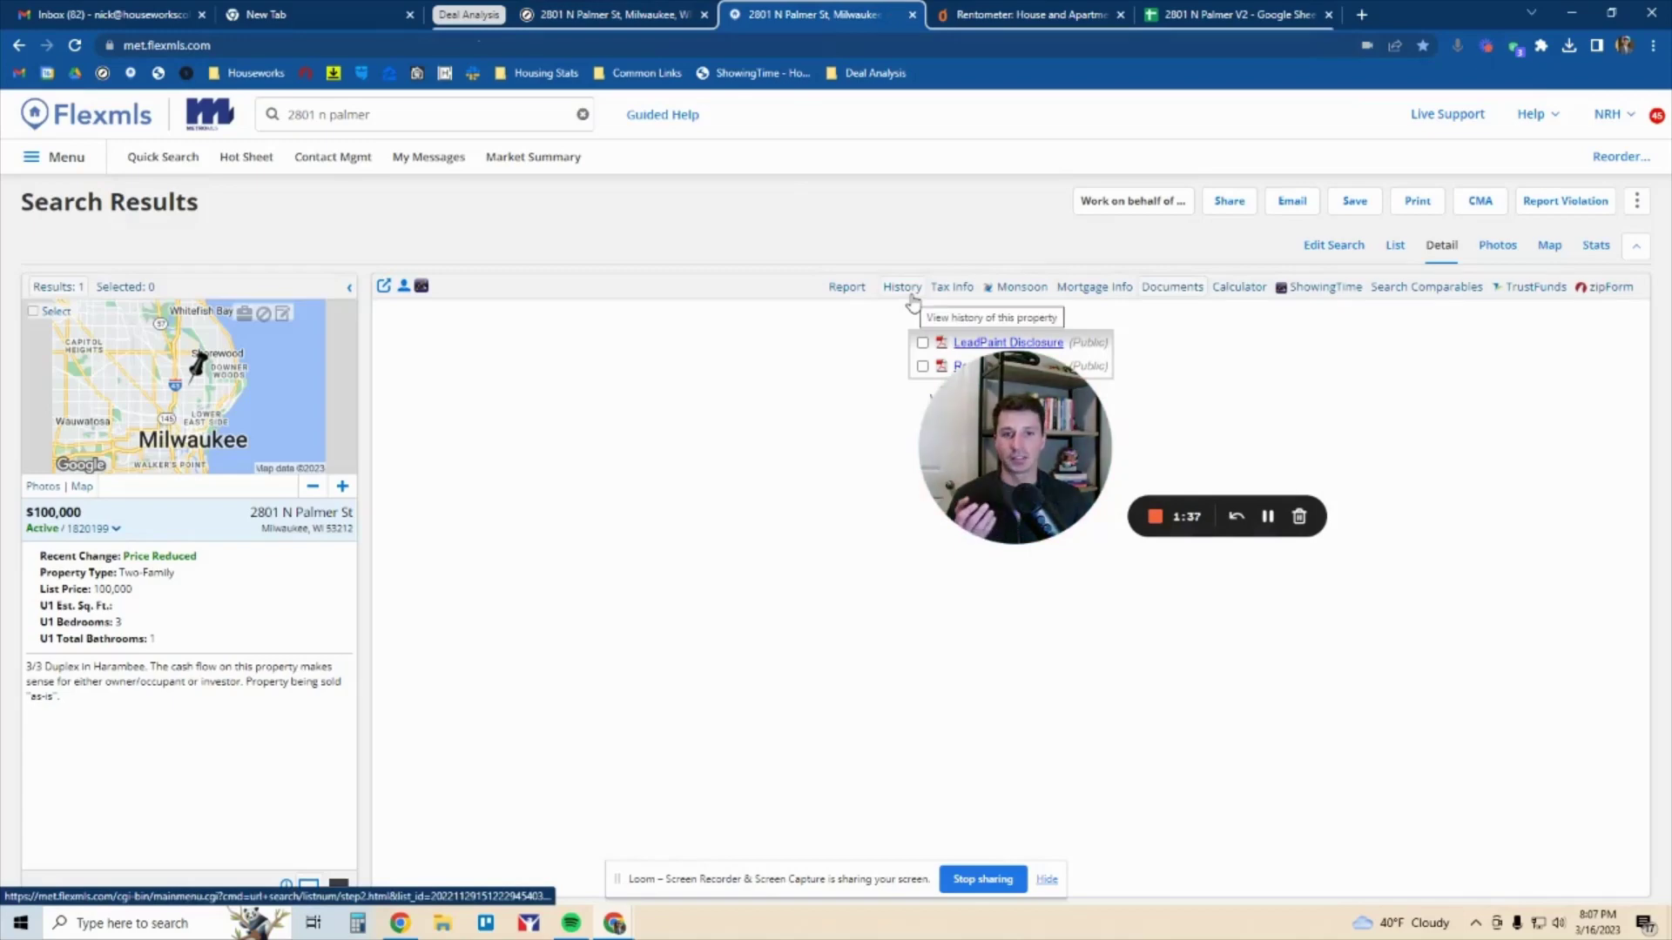
# Review the Flexmls full report's two 3-bedroom units, then go to Rentometer
pyautogui.click(855, 288)
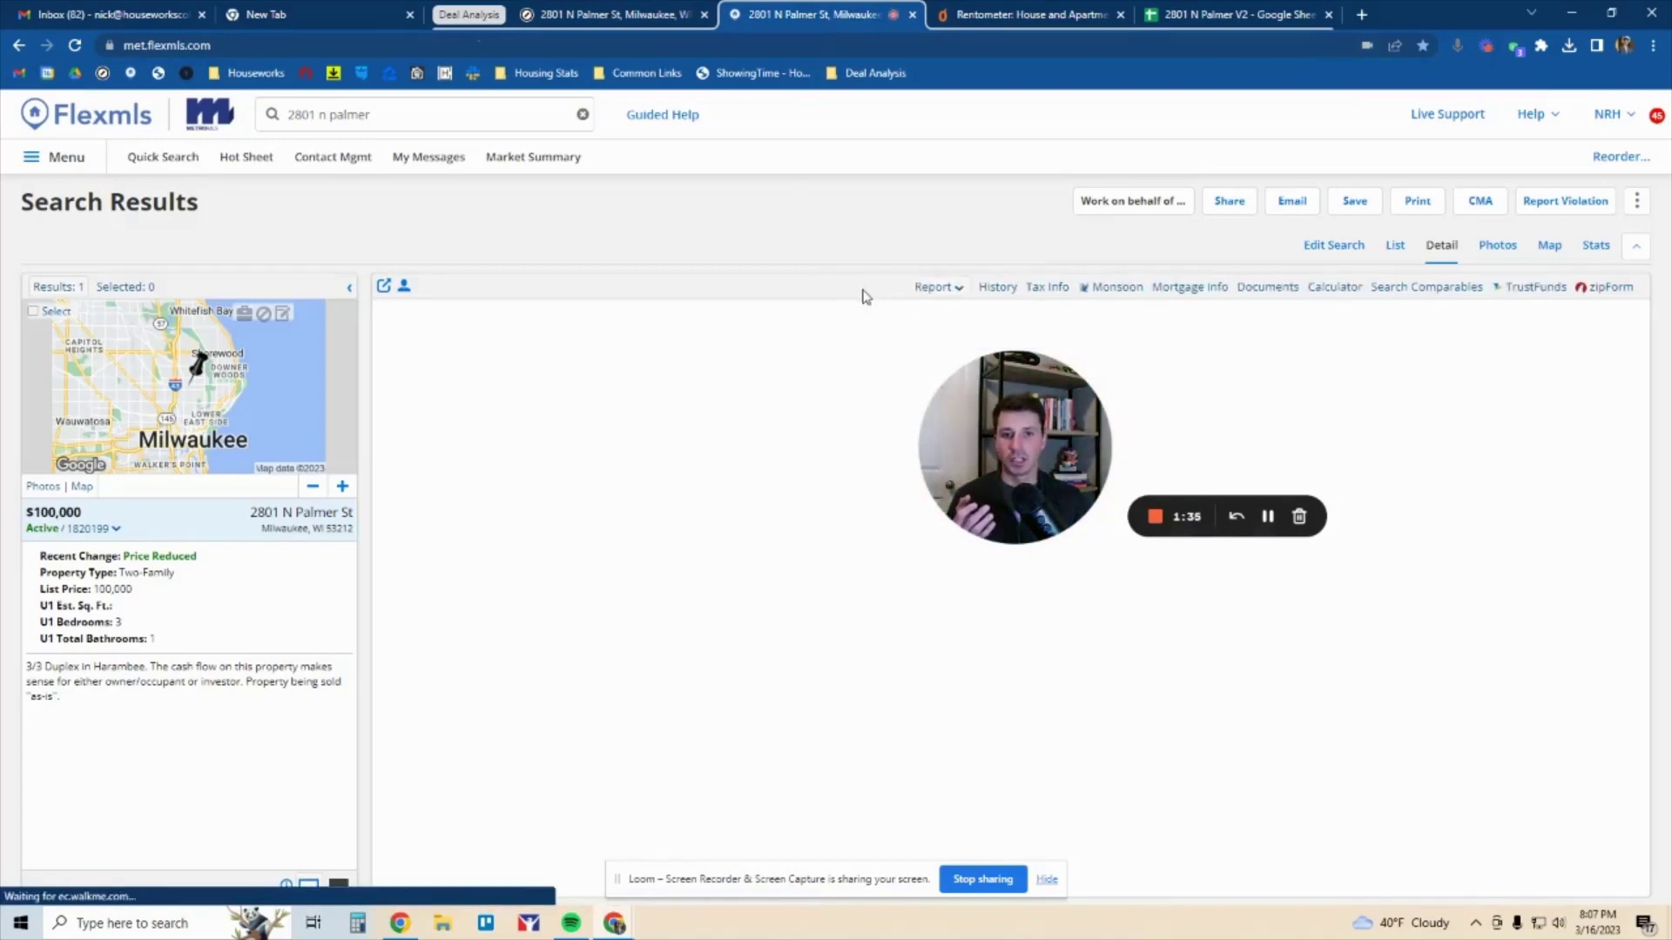
pyautogui.moveTo(997, 416); pyautogui.dragTo(1003, 379)
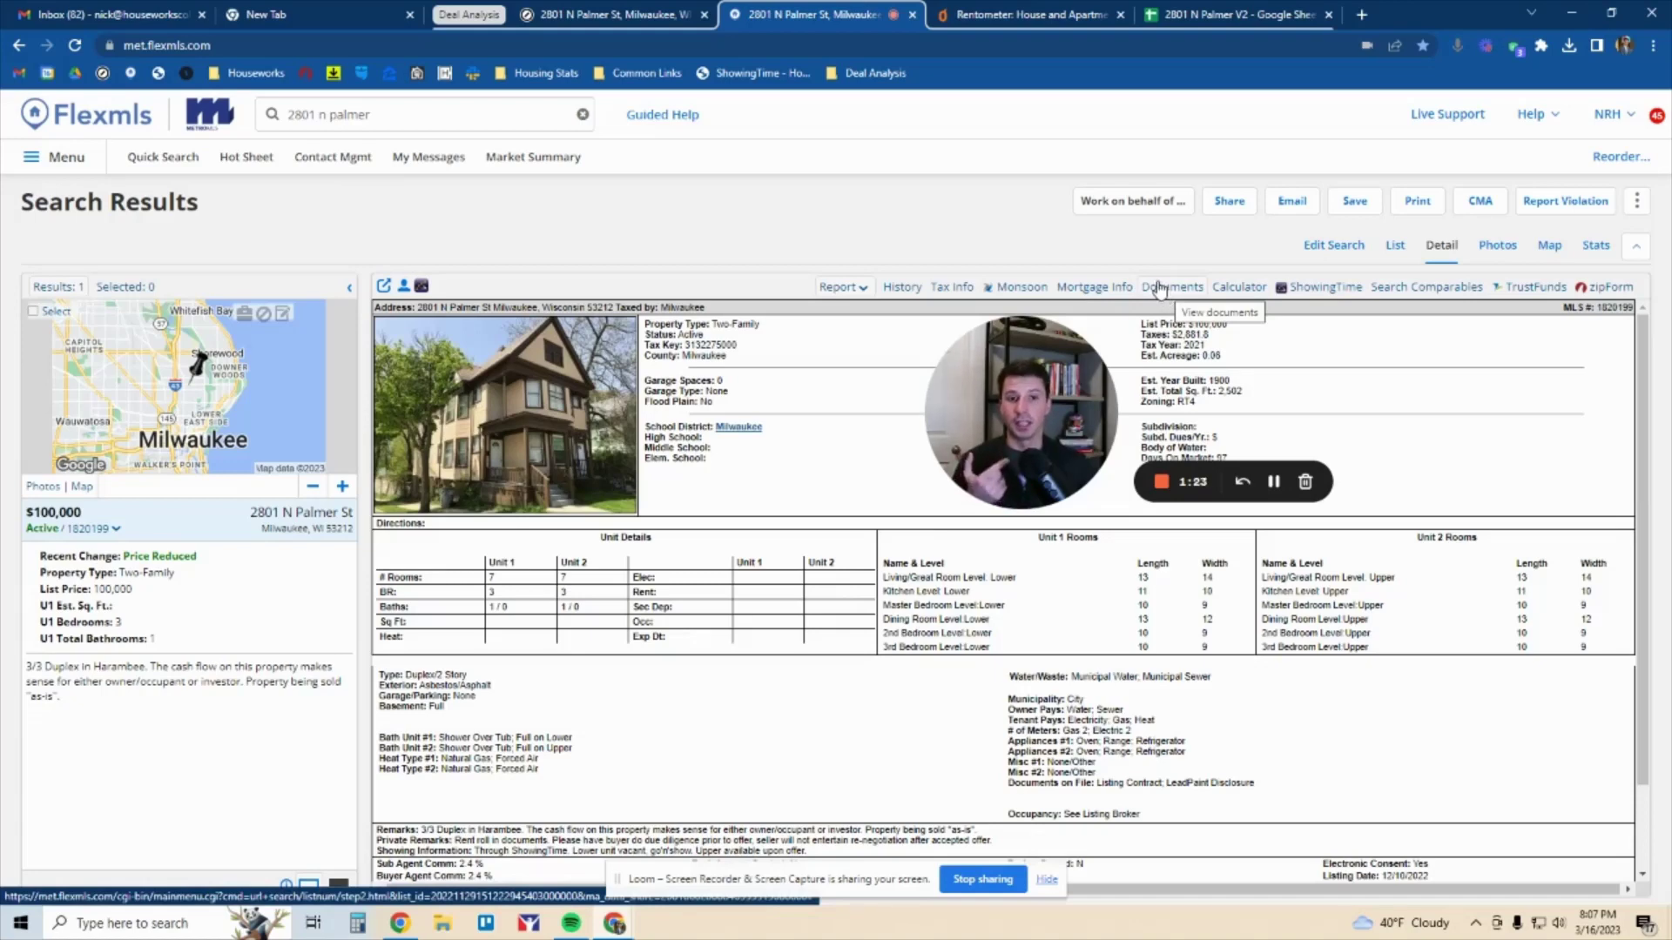
pyautogui.click(1063, 14)
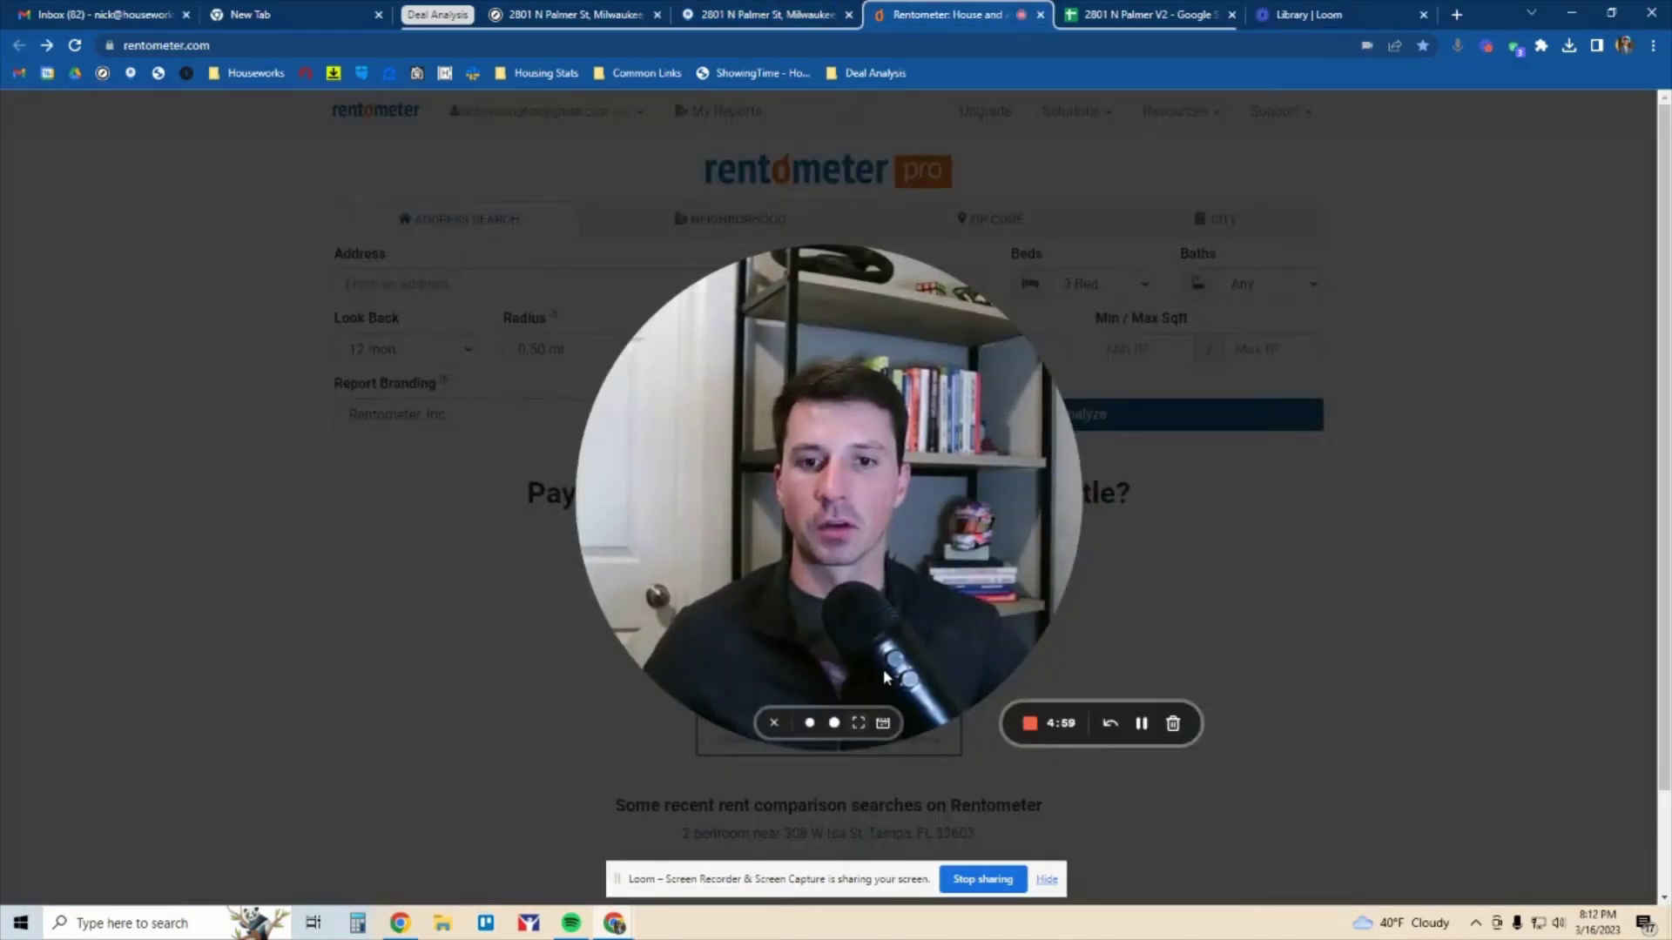
pyautogui.click(800, 719)
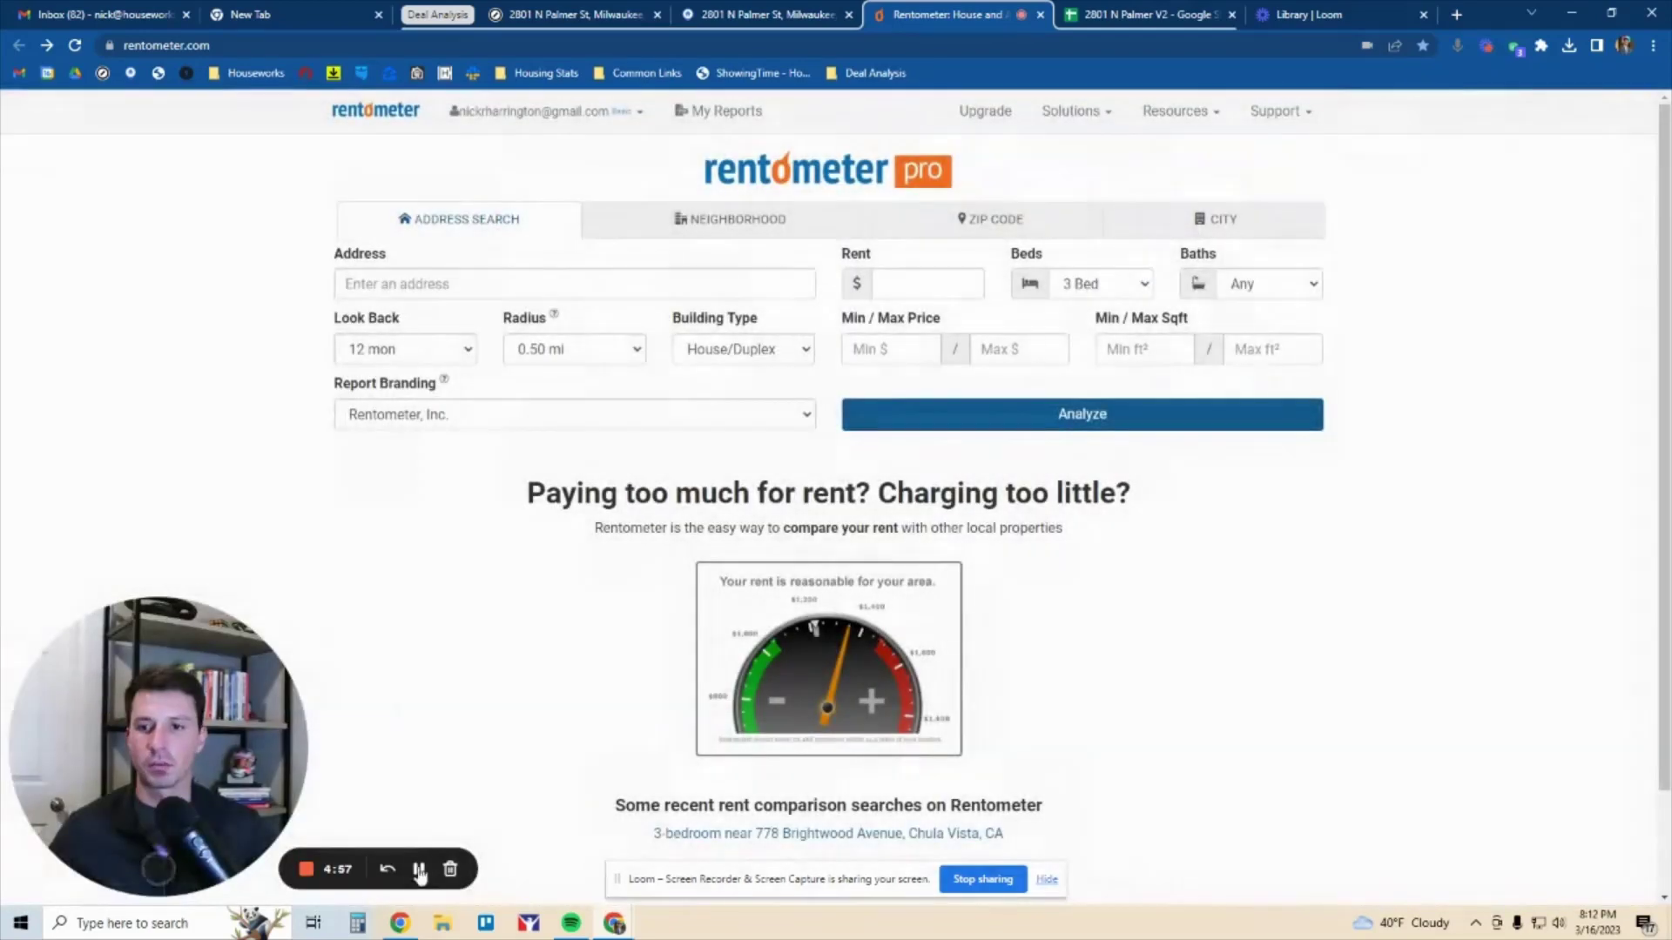
pyautogui.click(185, 870)
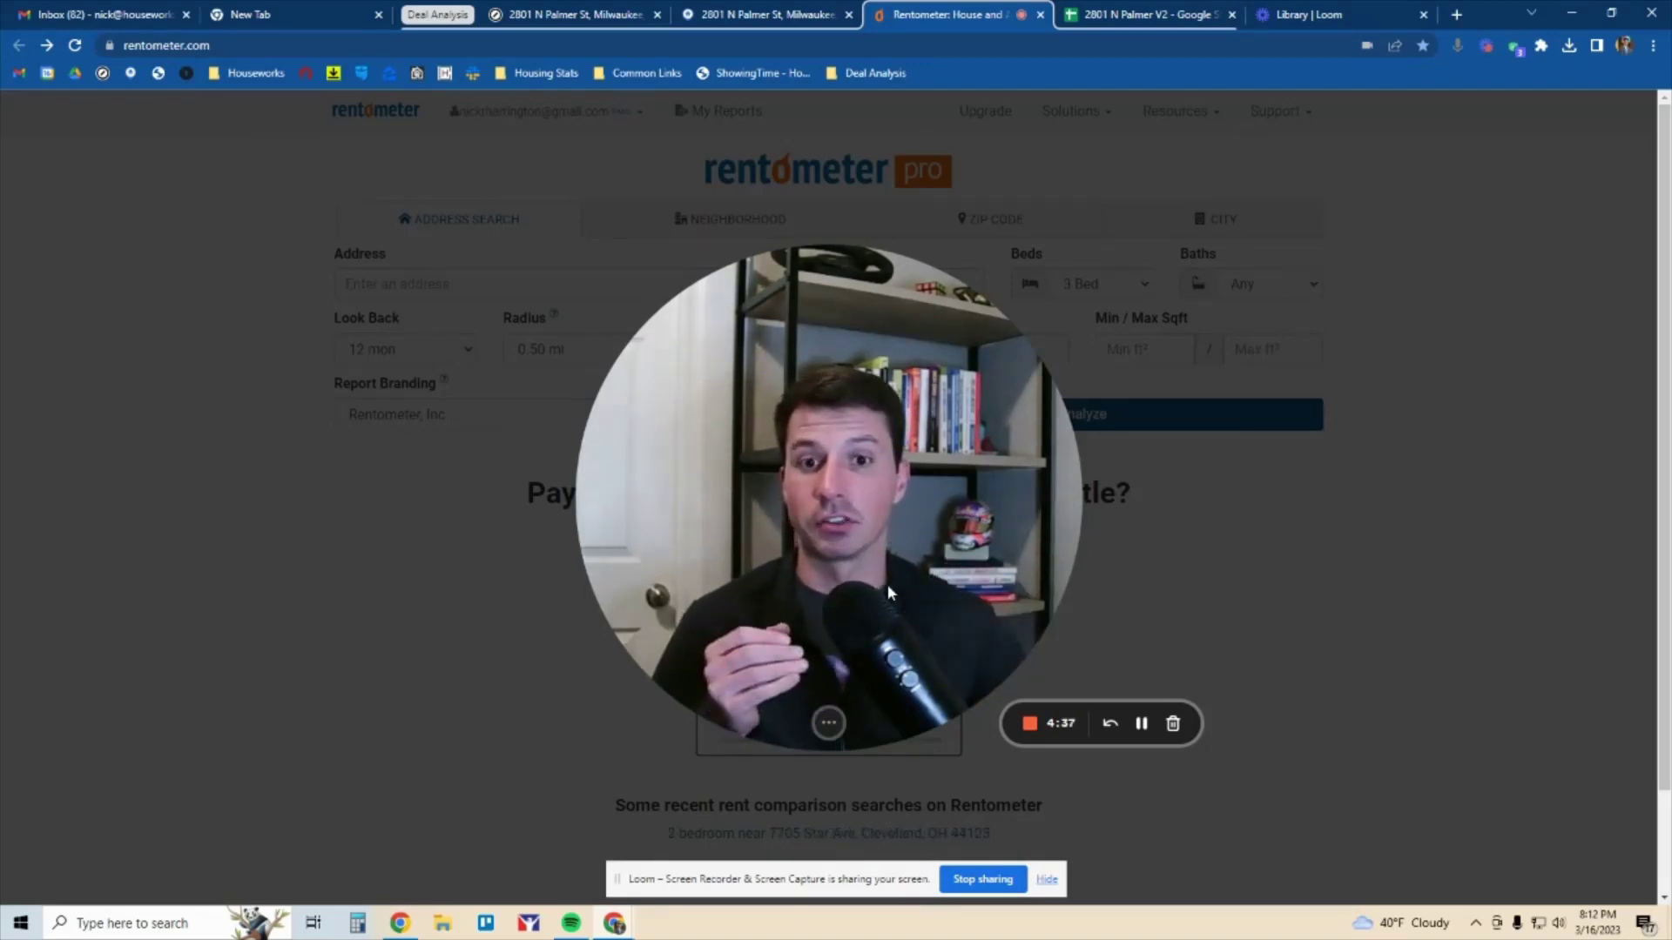
pyautogui.moveTo(823, 728)
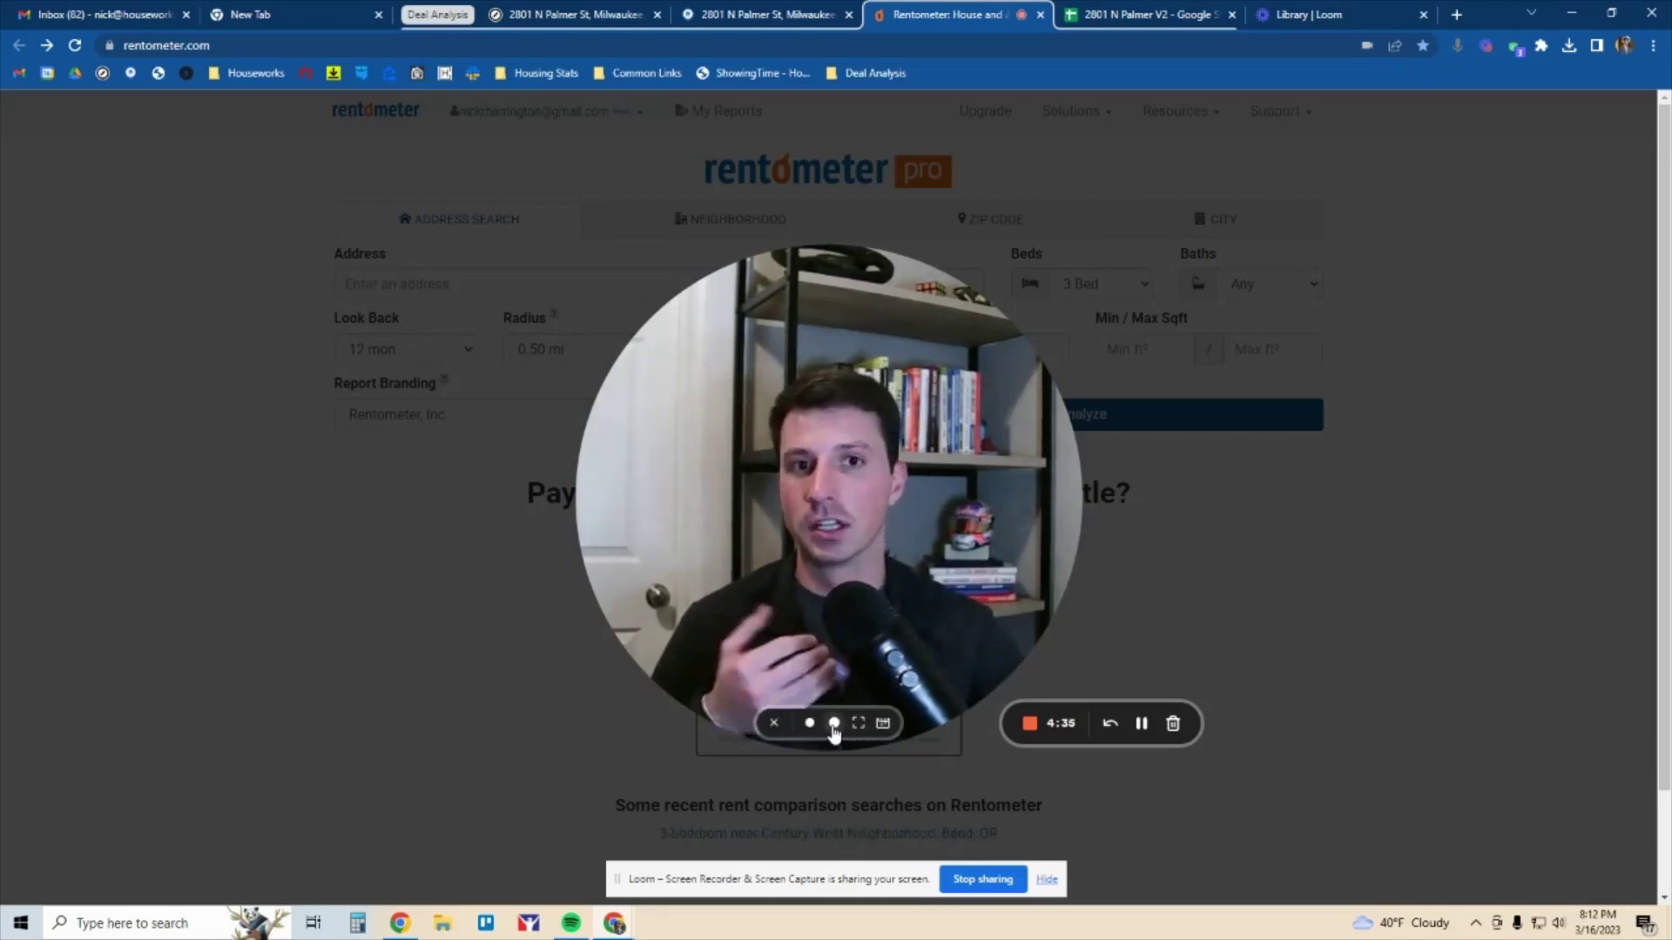
pyautogui.click(809, 723)
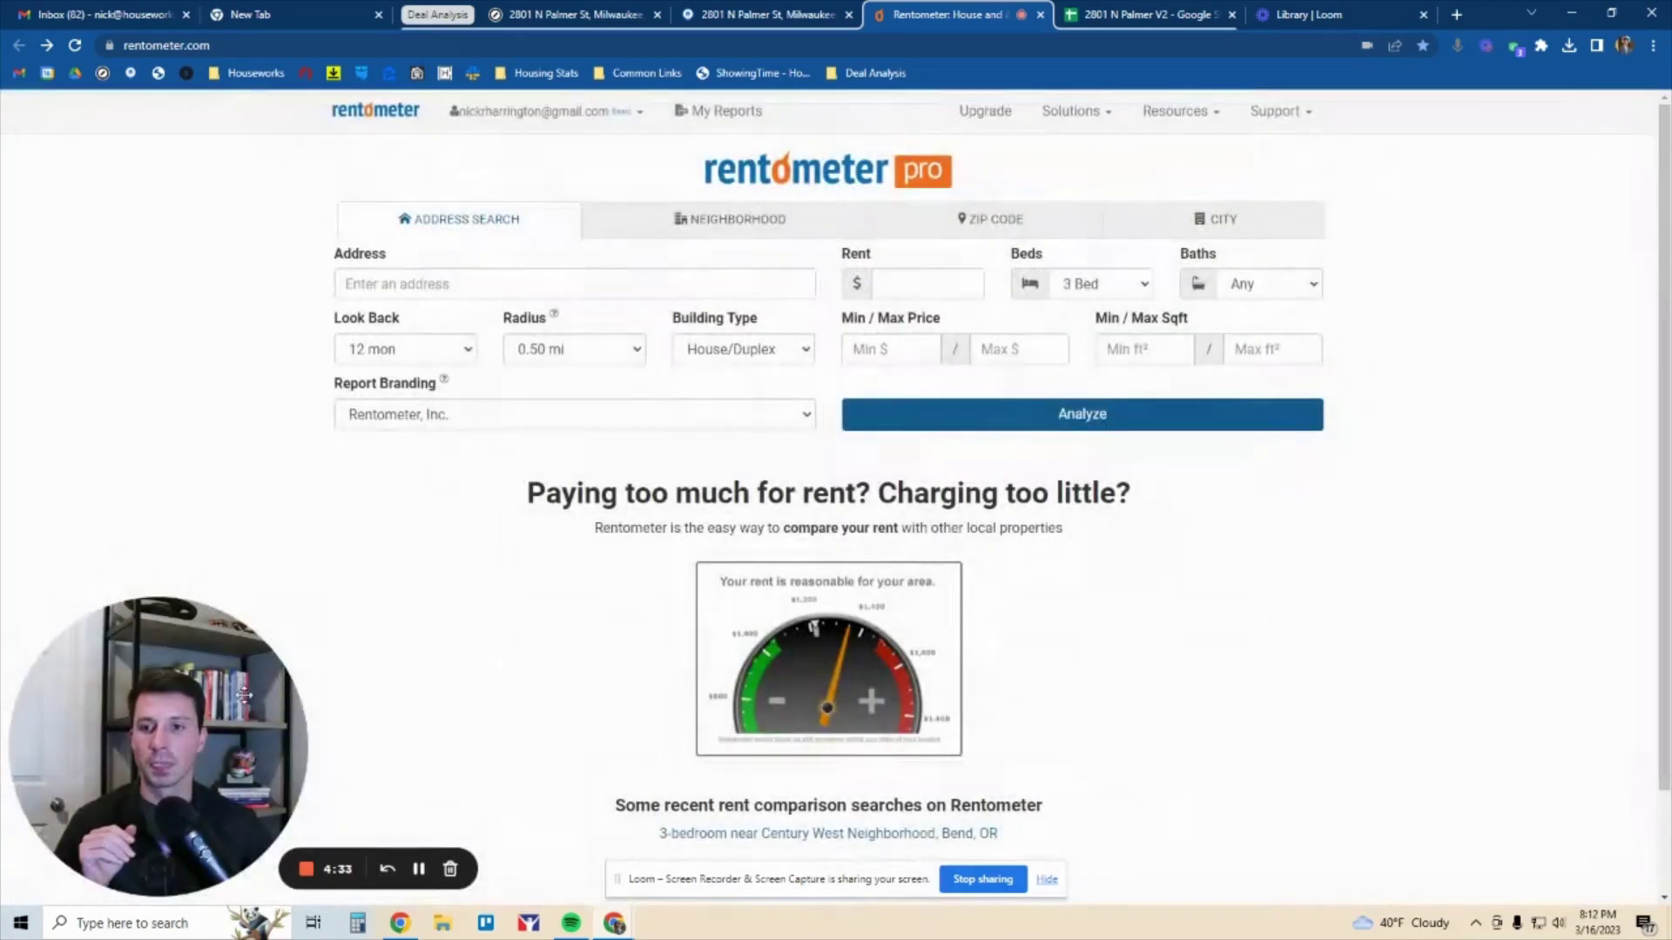
pyautogui.click(452, 283)
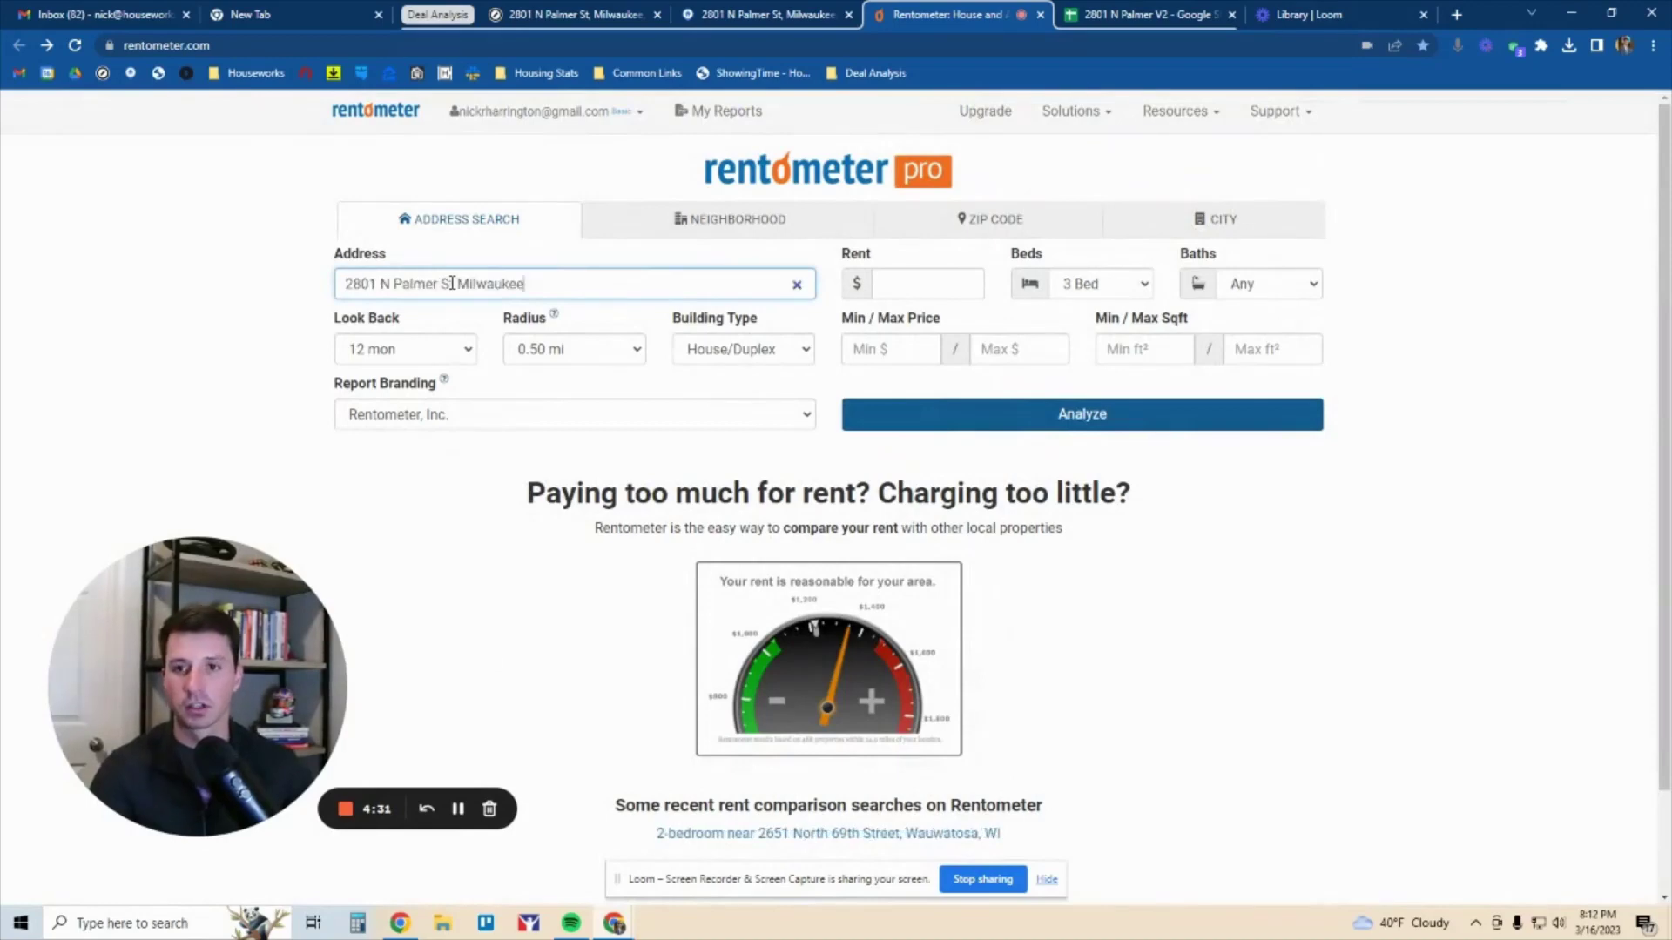
pyautogui.click(557, 314)
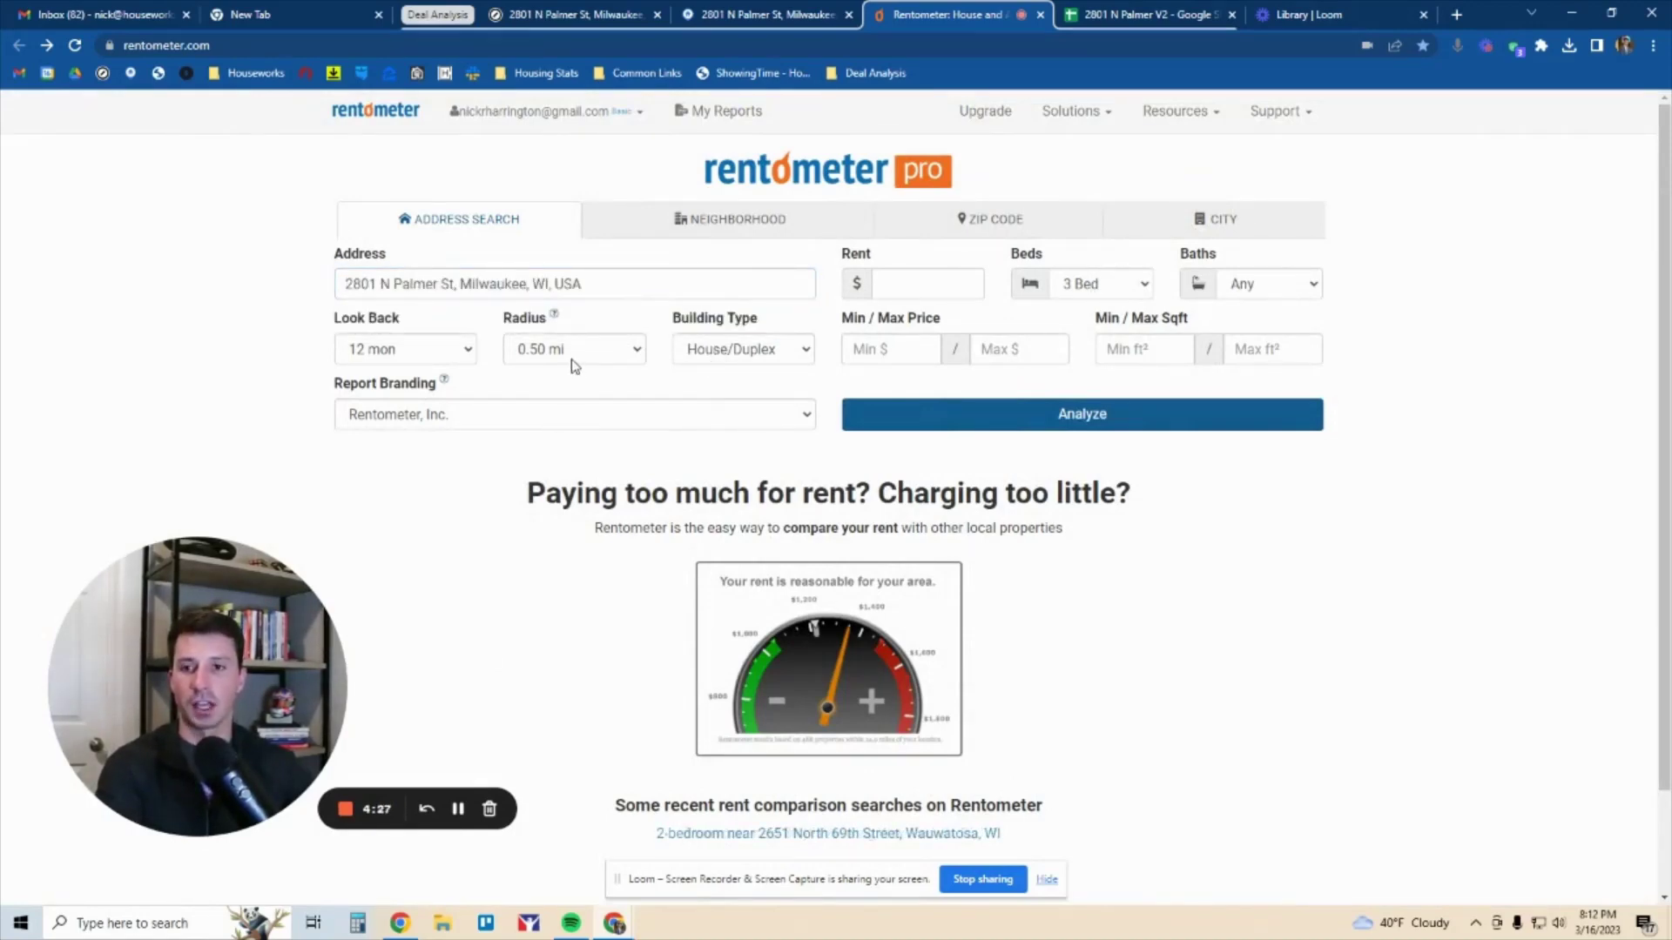
pyautogui.click(1082, 414)
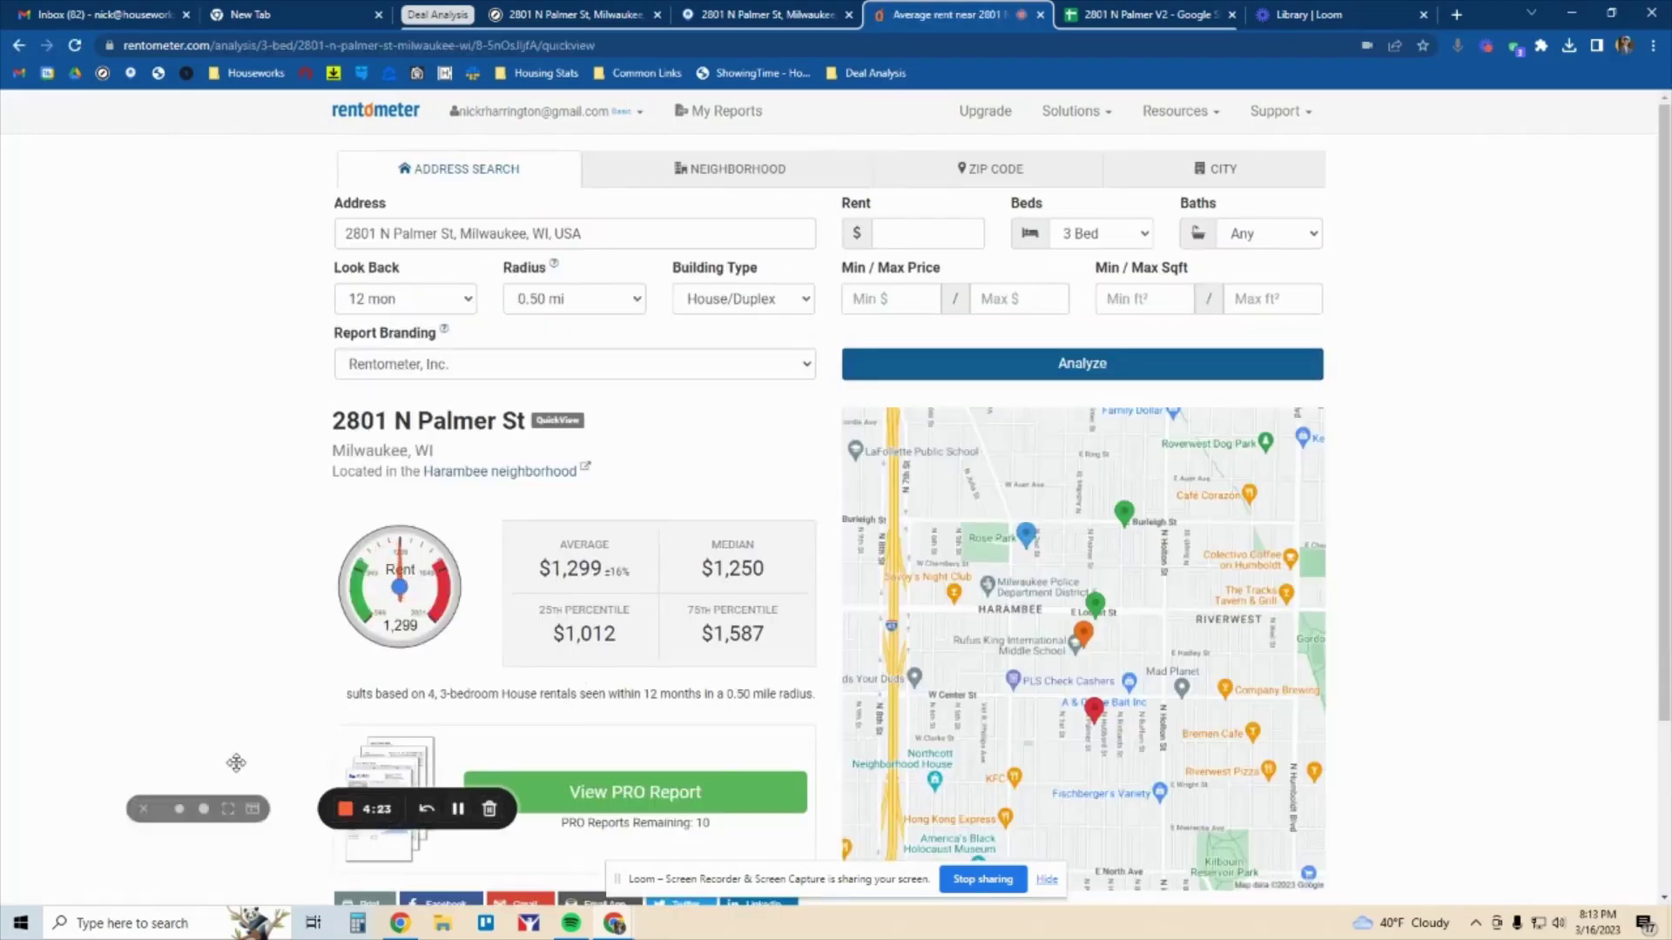
pyautogui.click(203, 810)
pyautogui.click(179, 810)
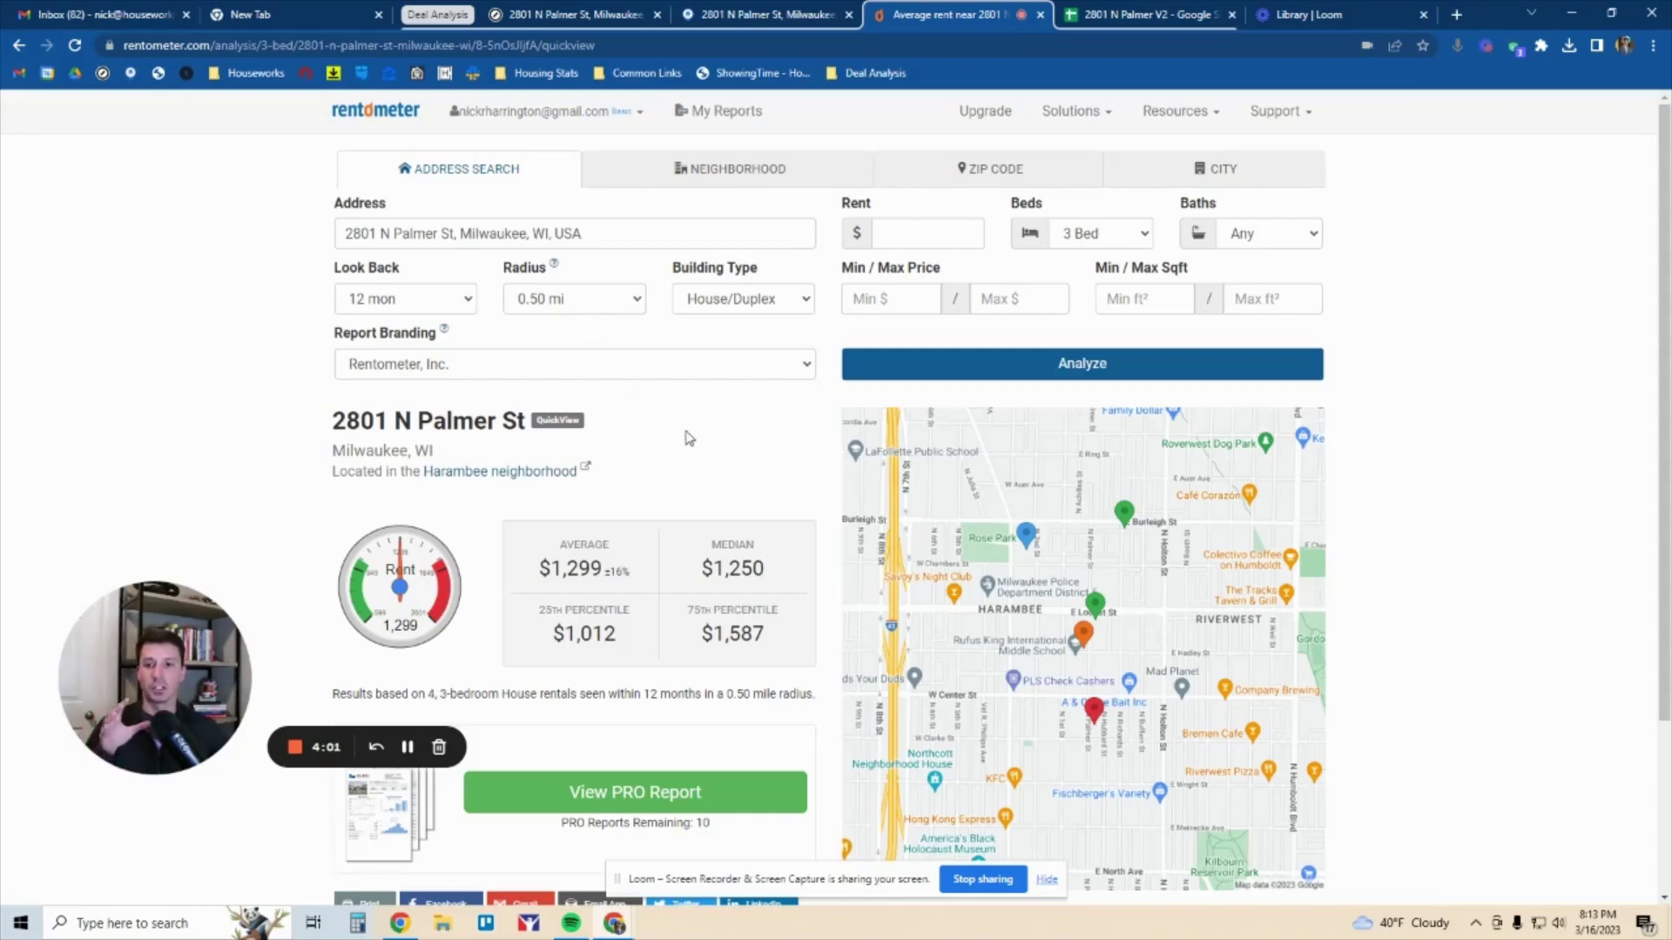
pyautogui.moveTo(542, 570); pyautogui.dragTo(750, 571)
pyautogui.click(768, 571)
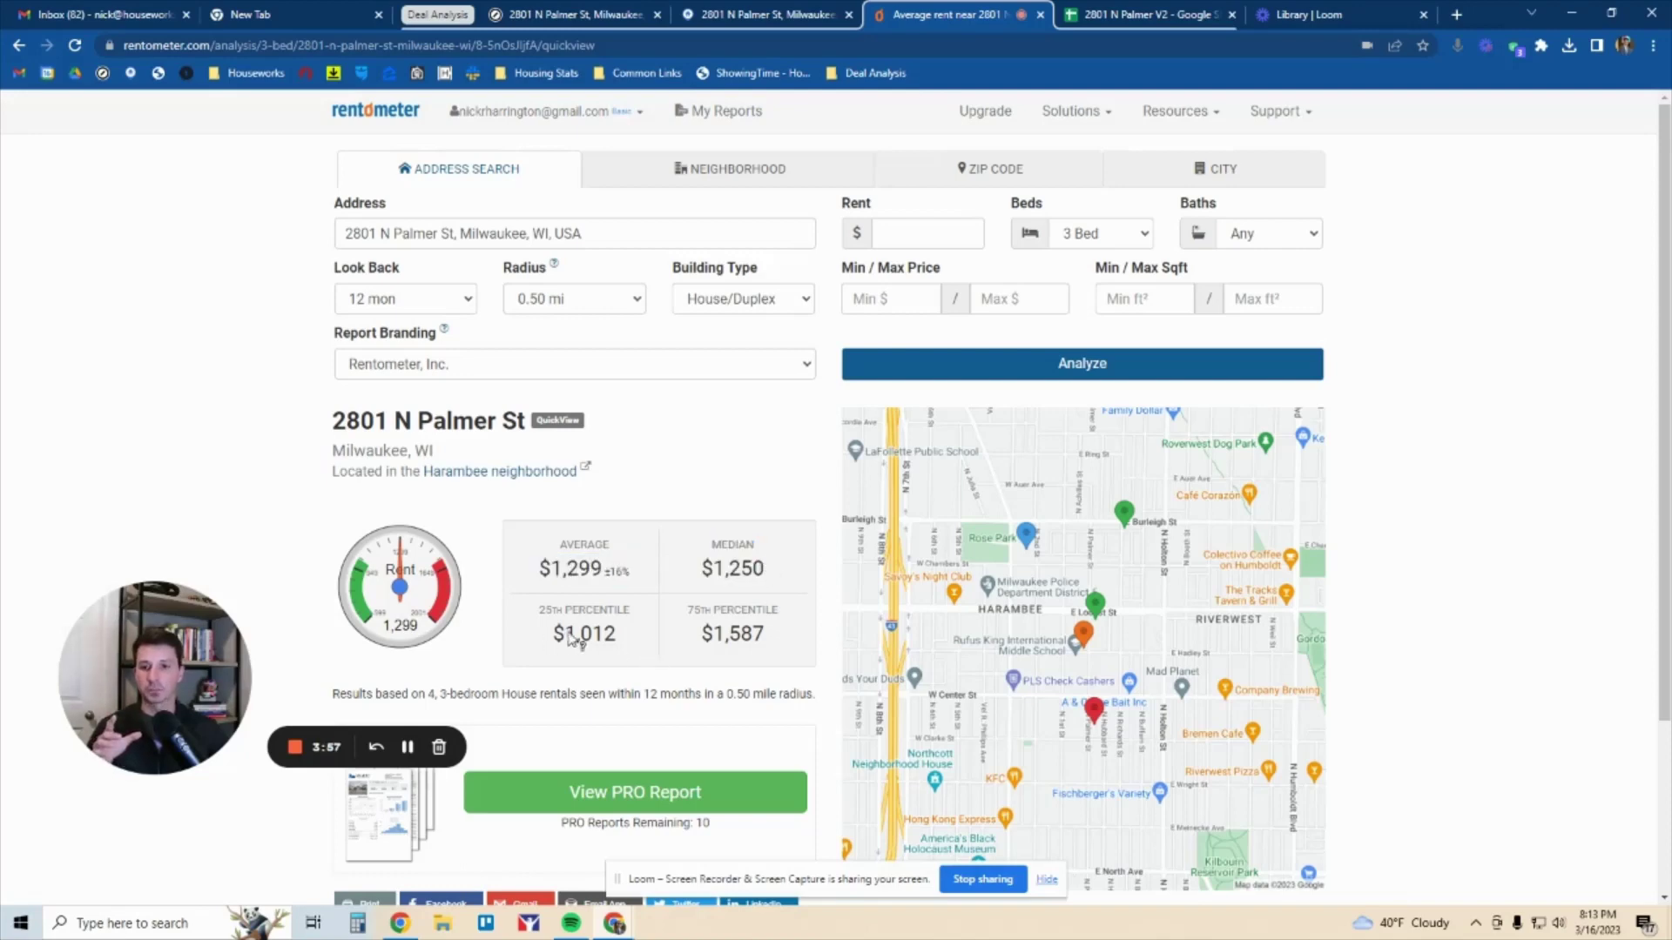
pyautogui.moveTo(550, 634); pyautogui.dragTo(788, 637)
pyautogui.click(642, 641)
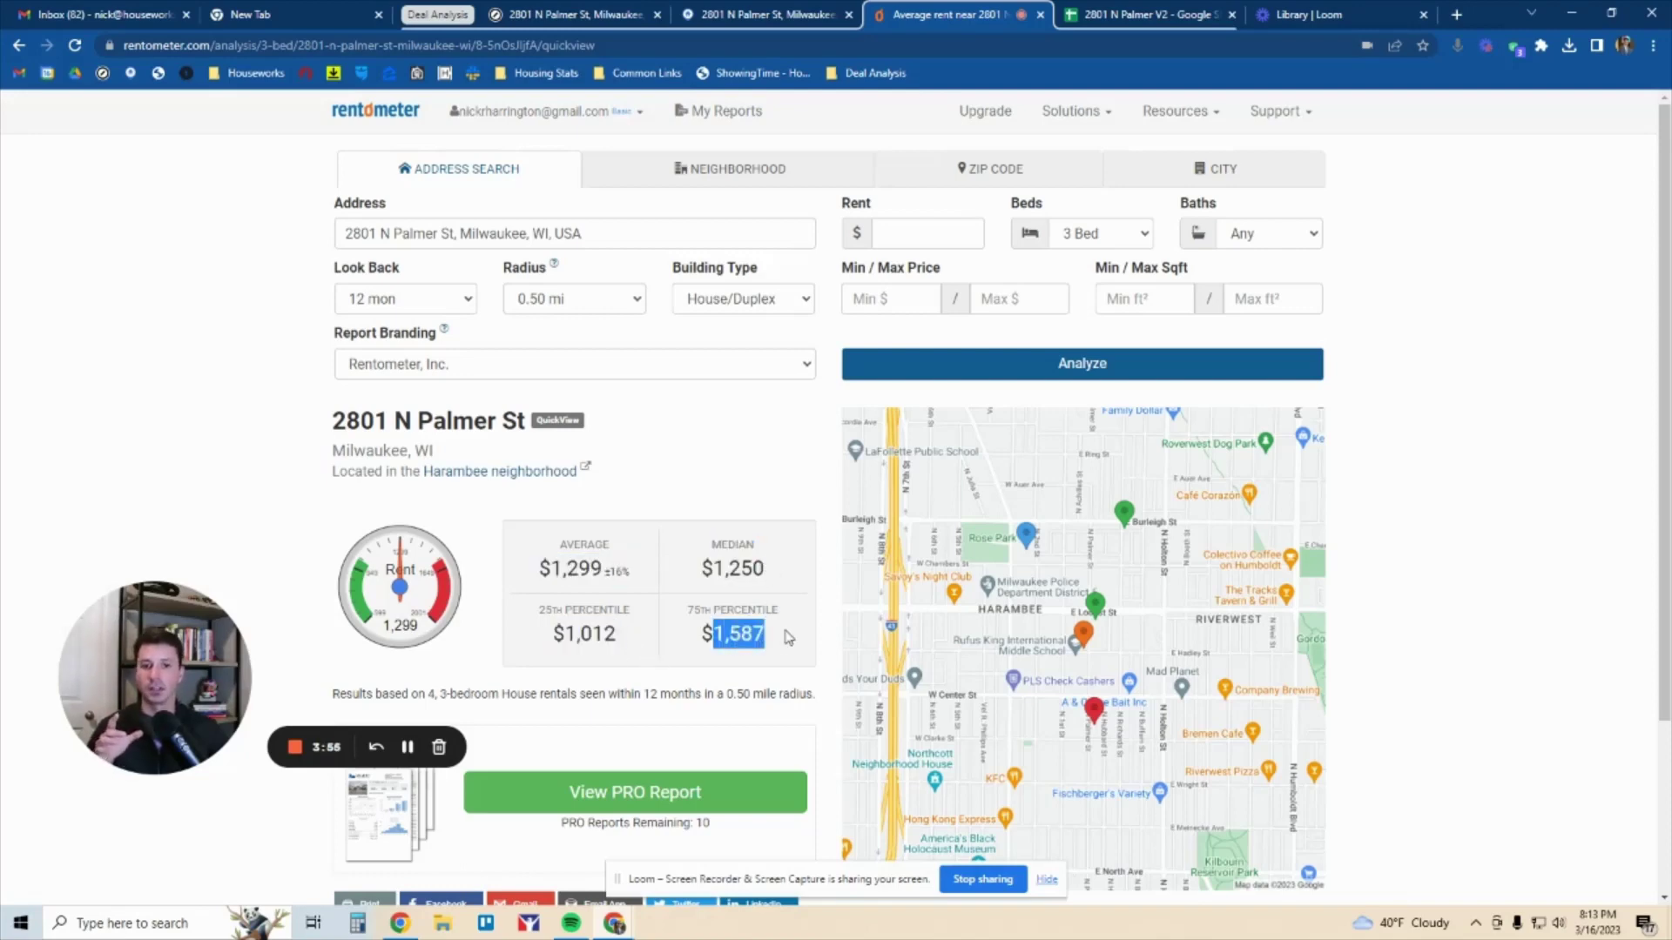
pyautogui.click(785, 639)
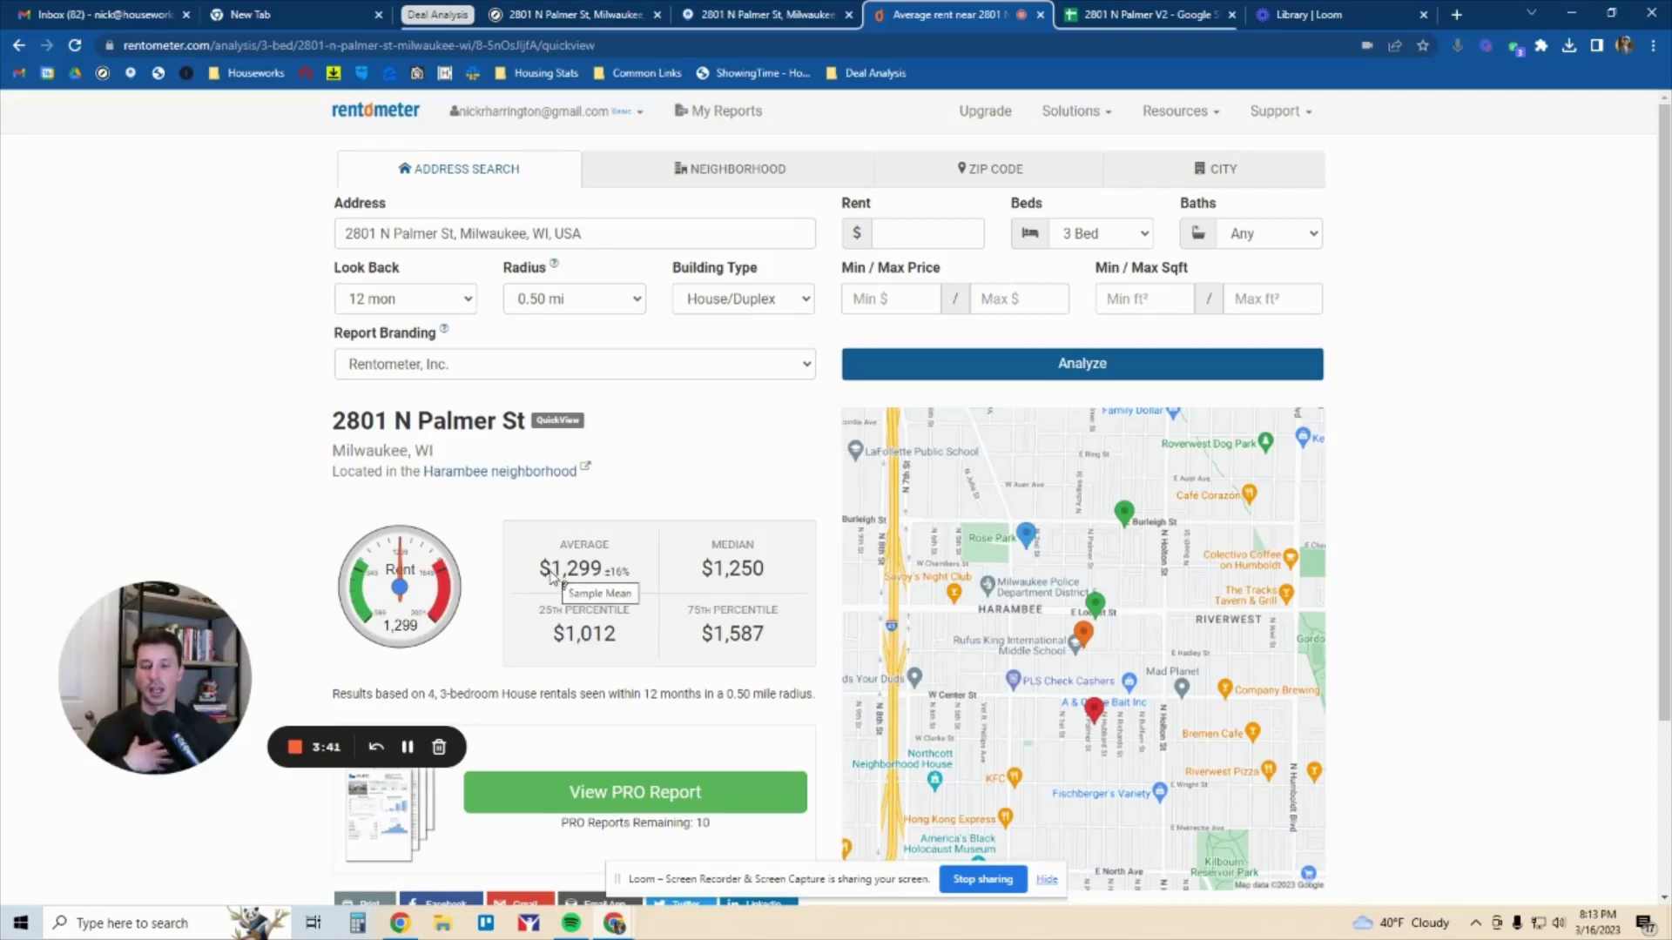
pyautogui.moveTo(194, 647); pyautogui.dragTo(599, 485)
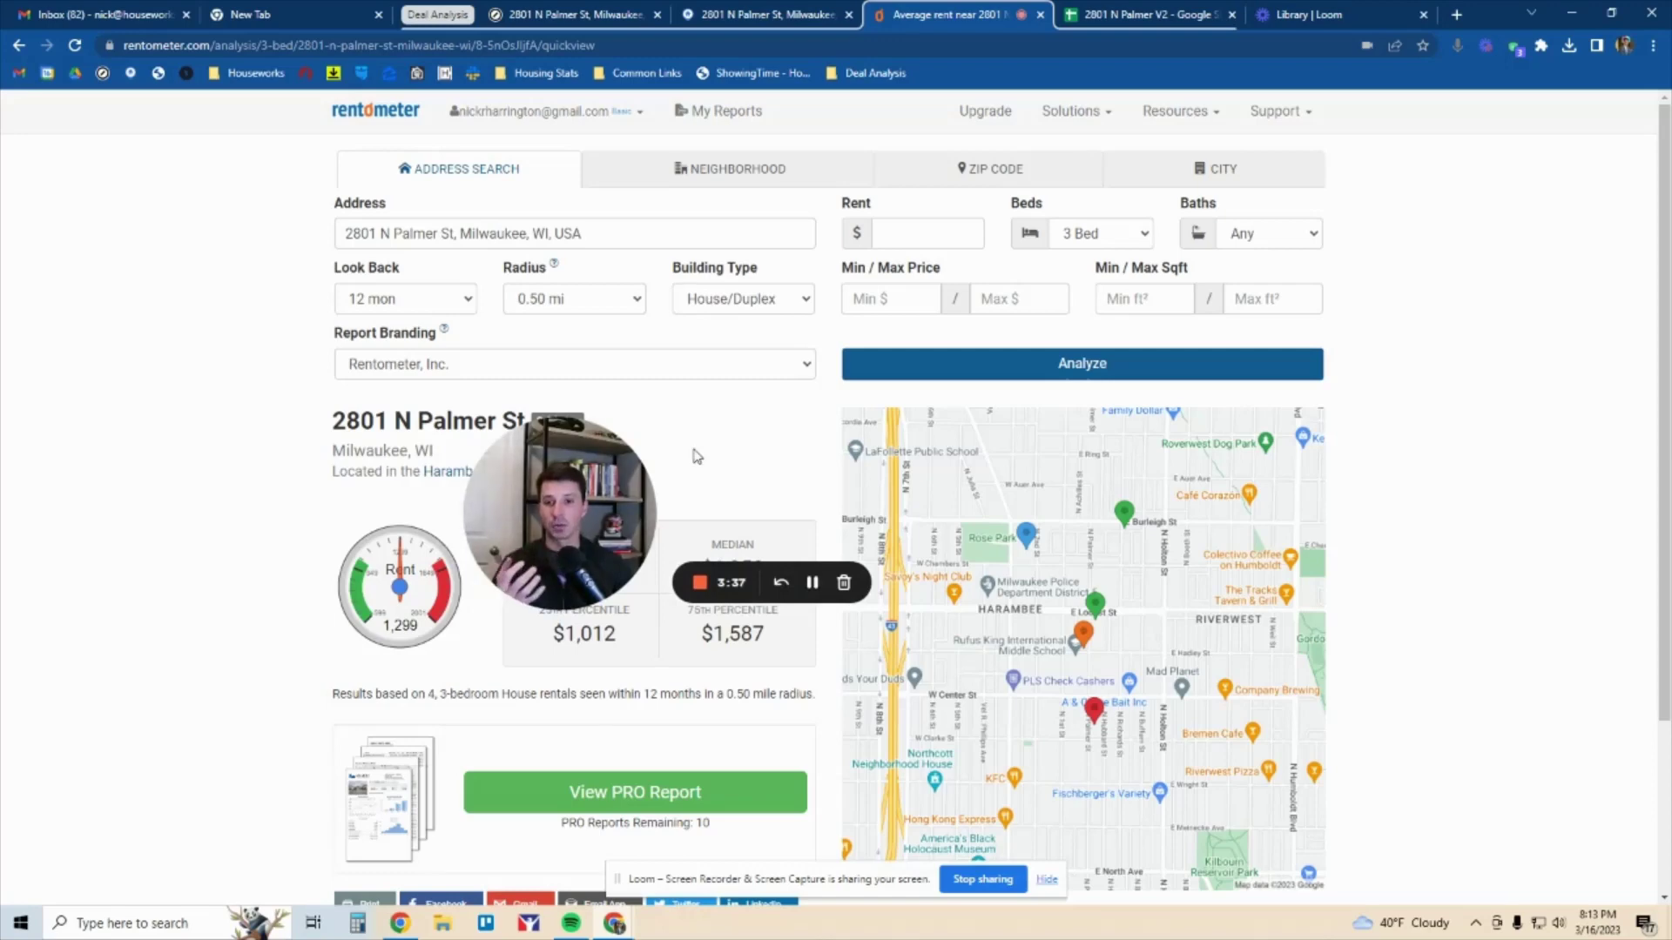
pyautogui.moveTo(602, 499); pyautogui.dragTo(746, 373)
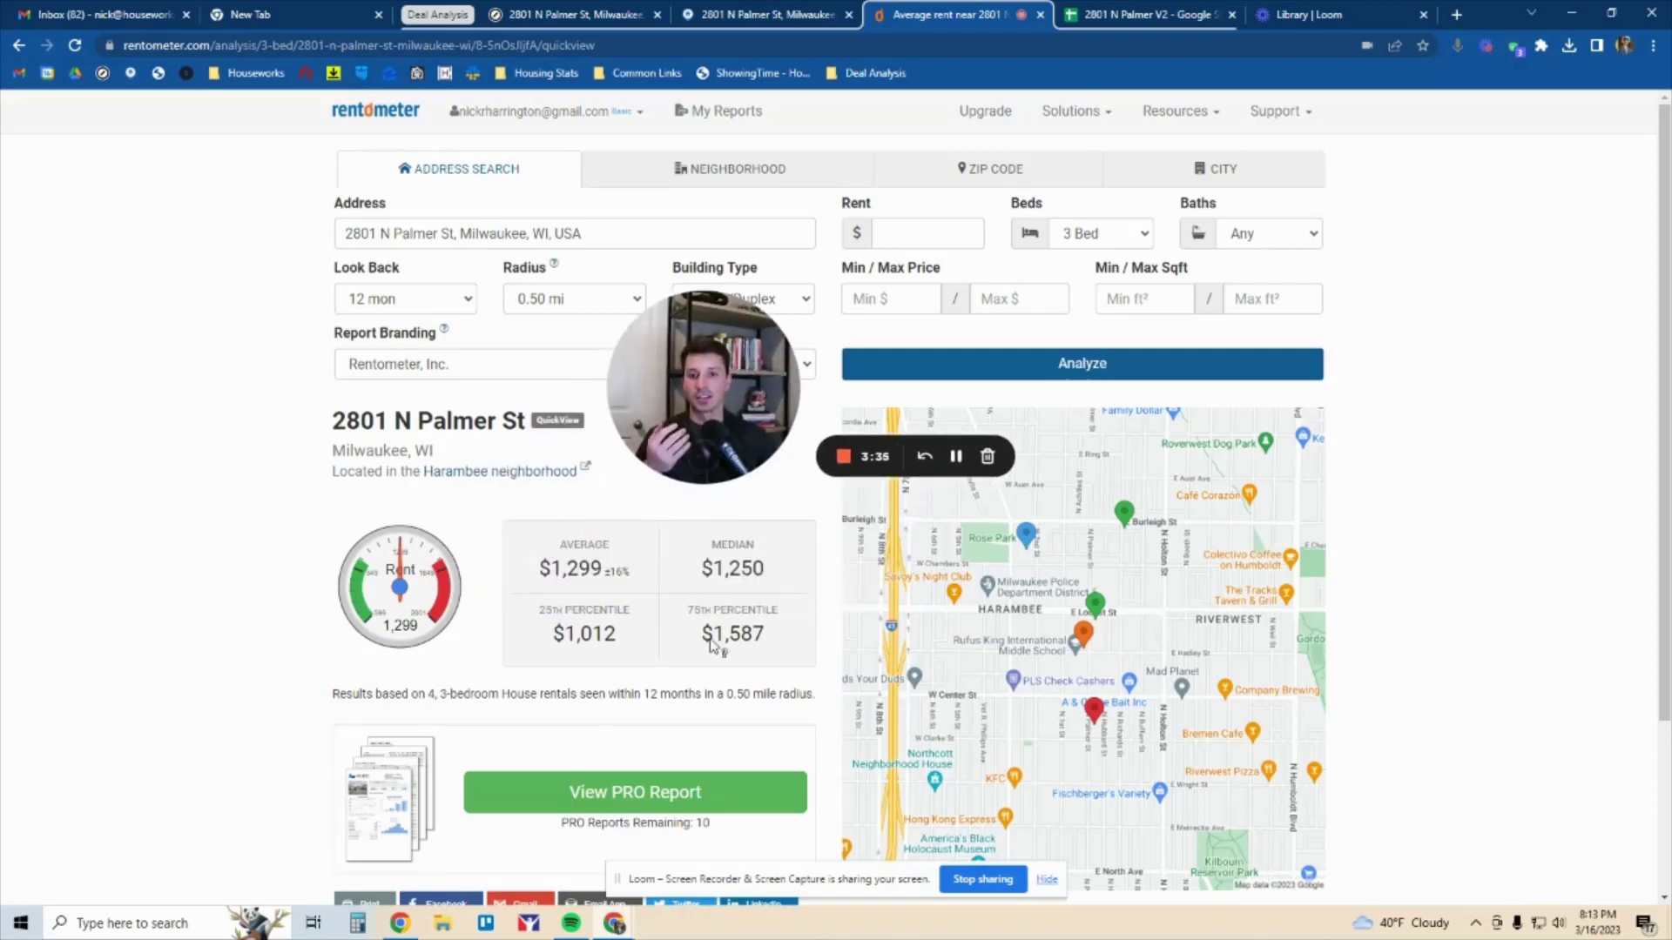
pyautogui.moveTo(738, 636)
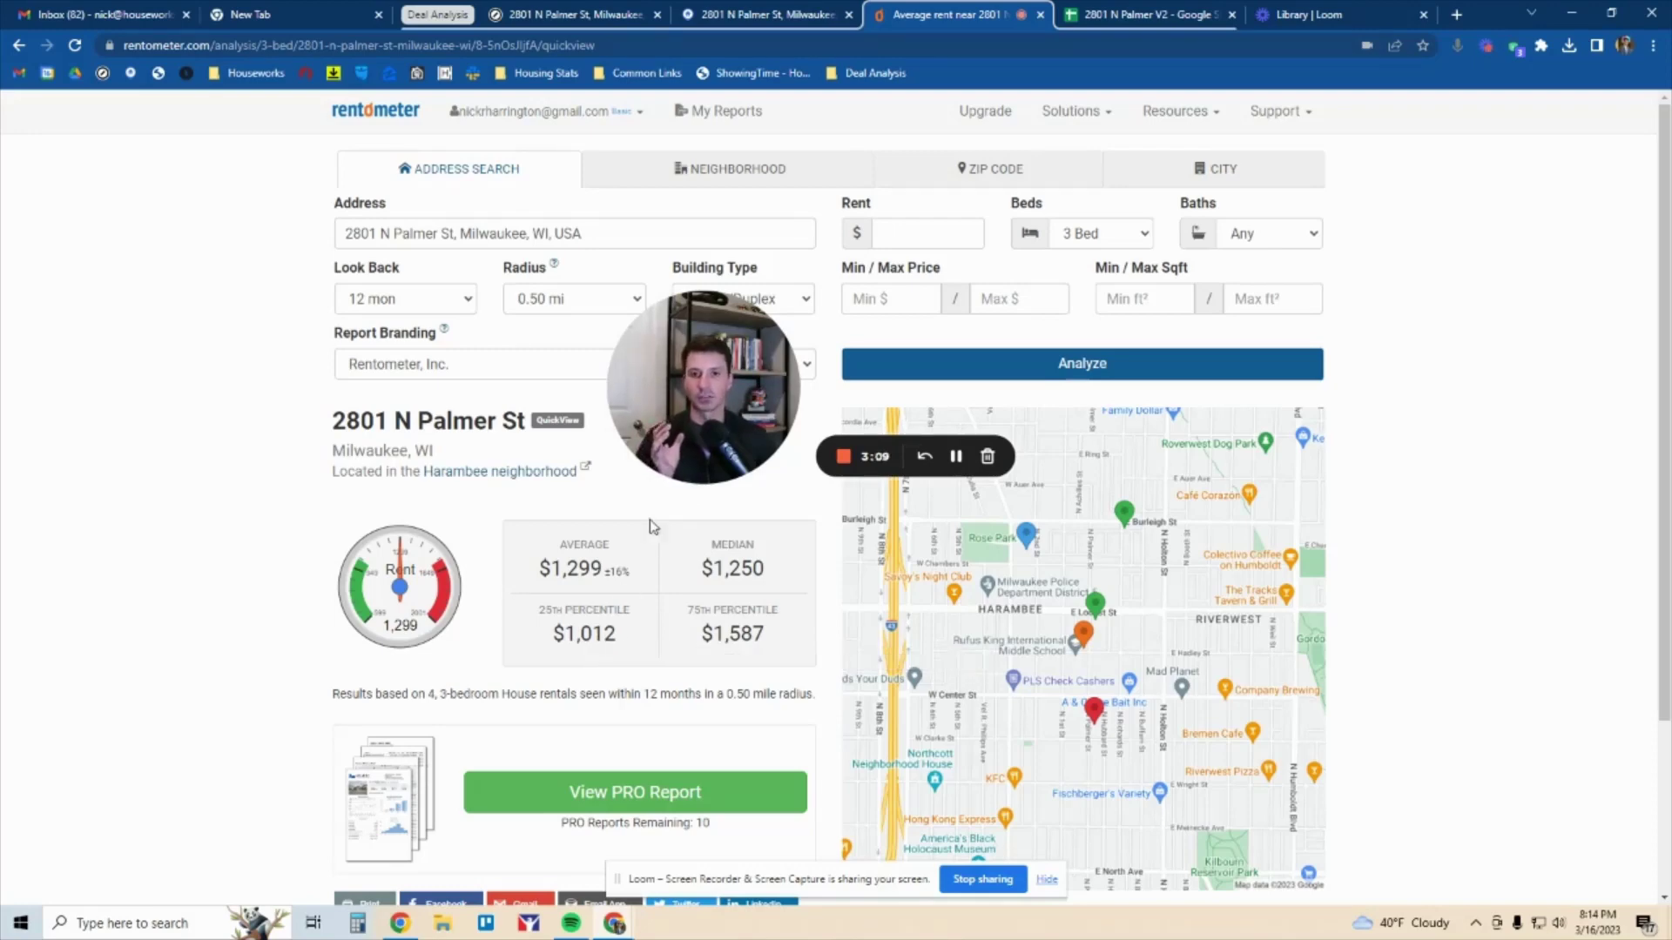
pyautogui.moveTo(704, 460); pyautogui.dragTo(204, 744)
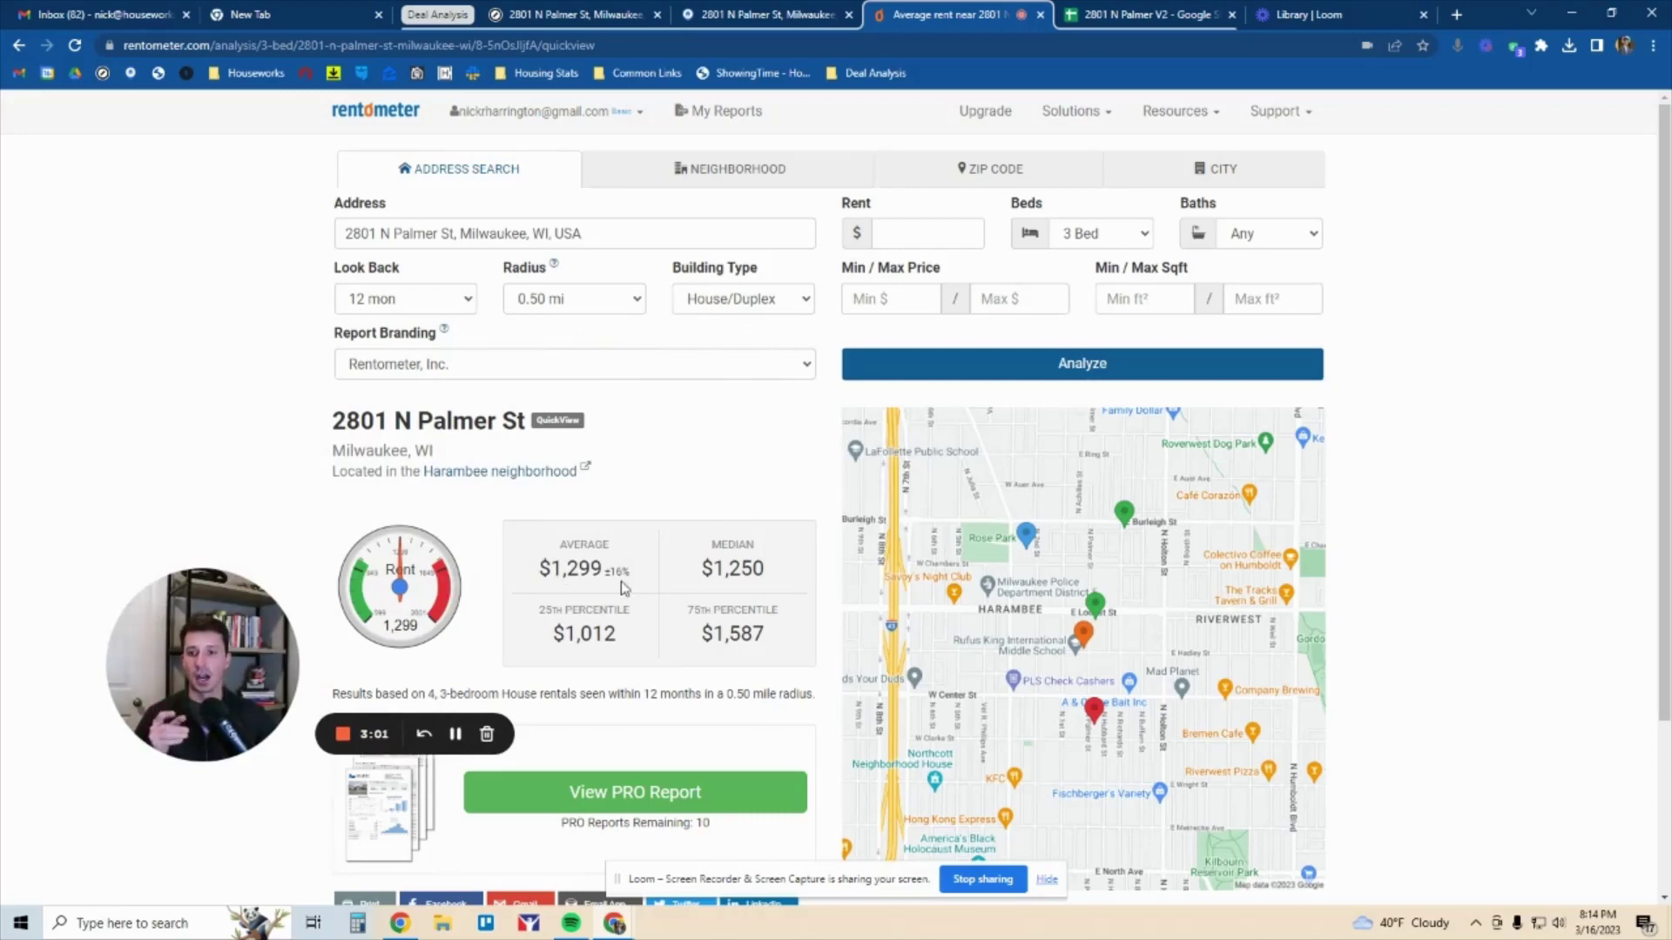
pyautogui.click(1172, 21)
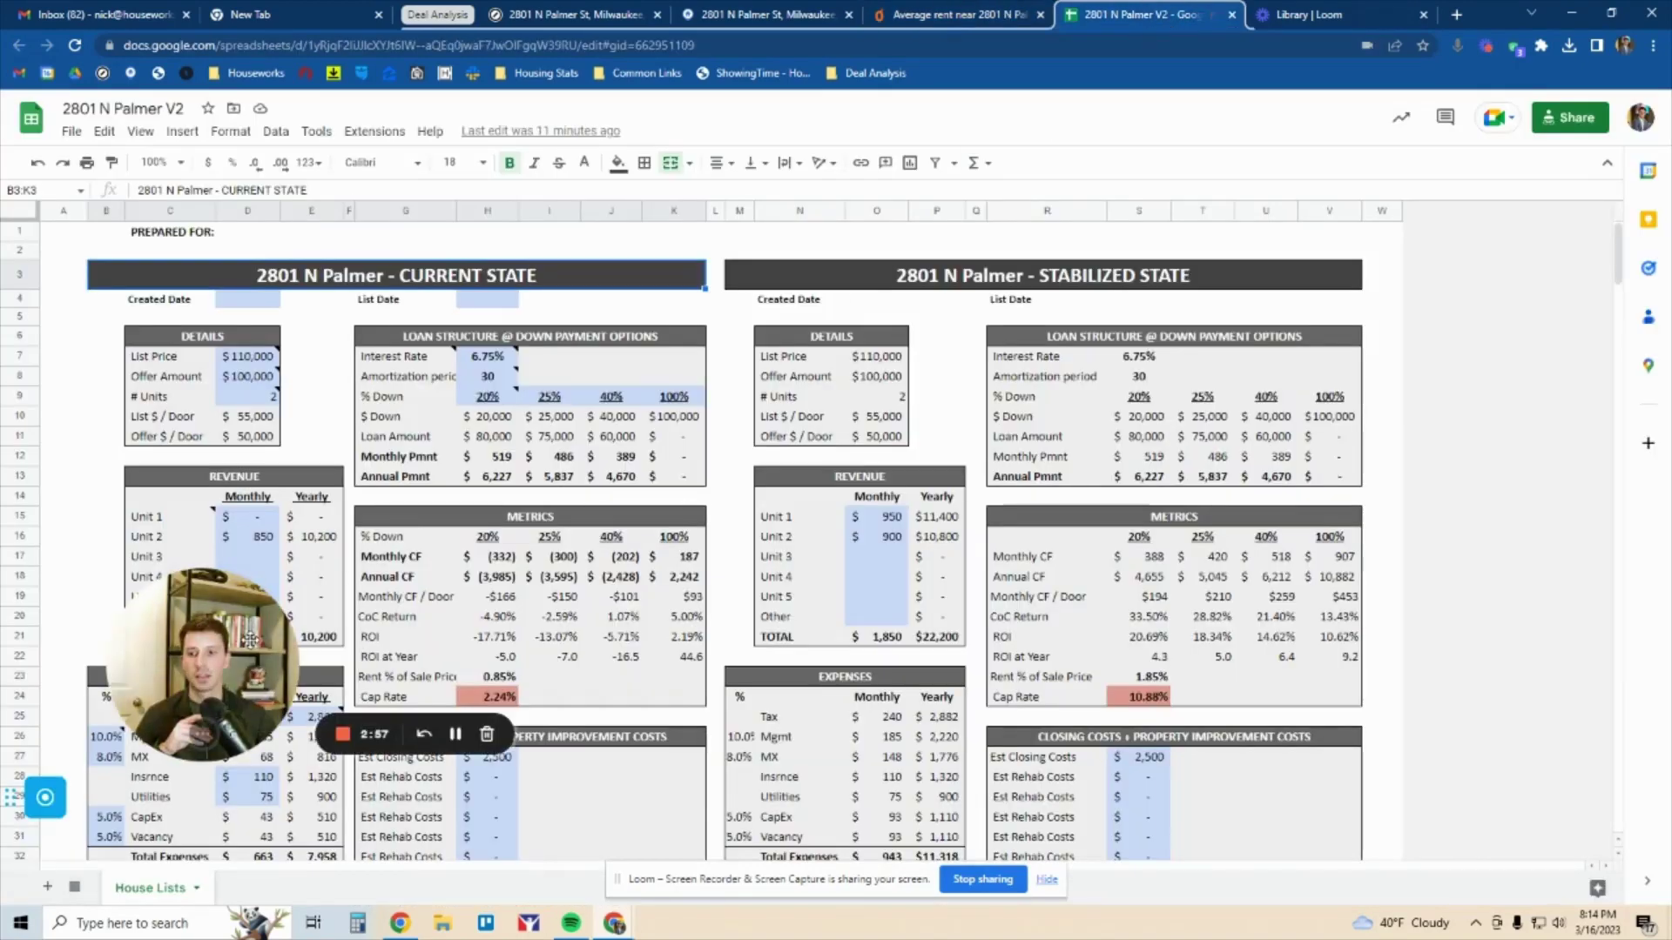
pyautogui.moveTo(249, 640); pyautogui.dragTo(1243, 452)
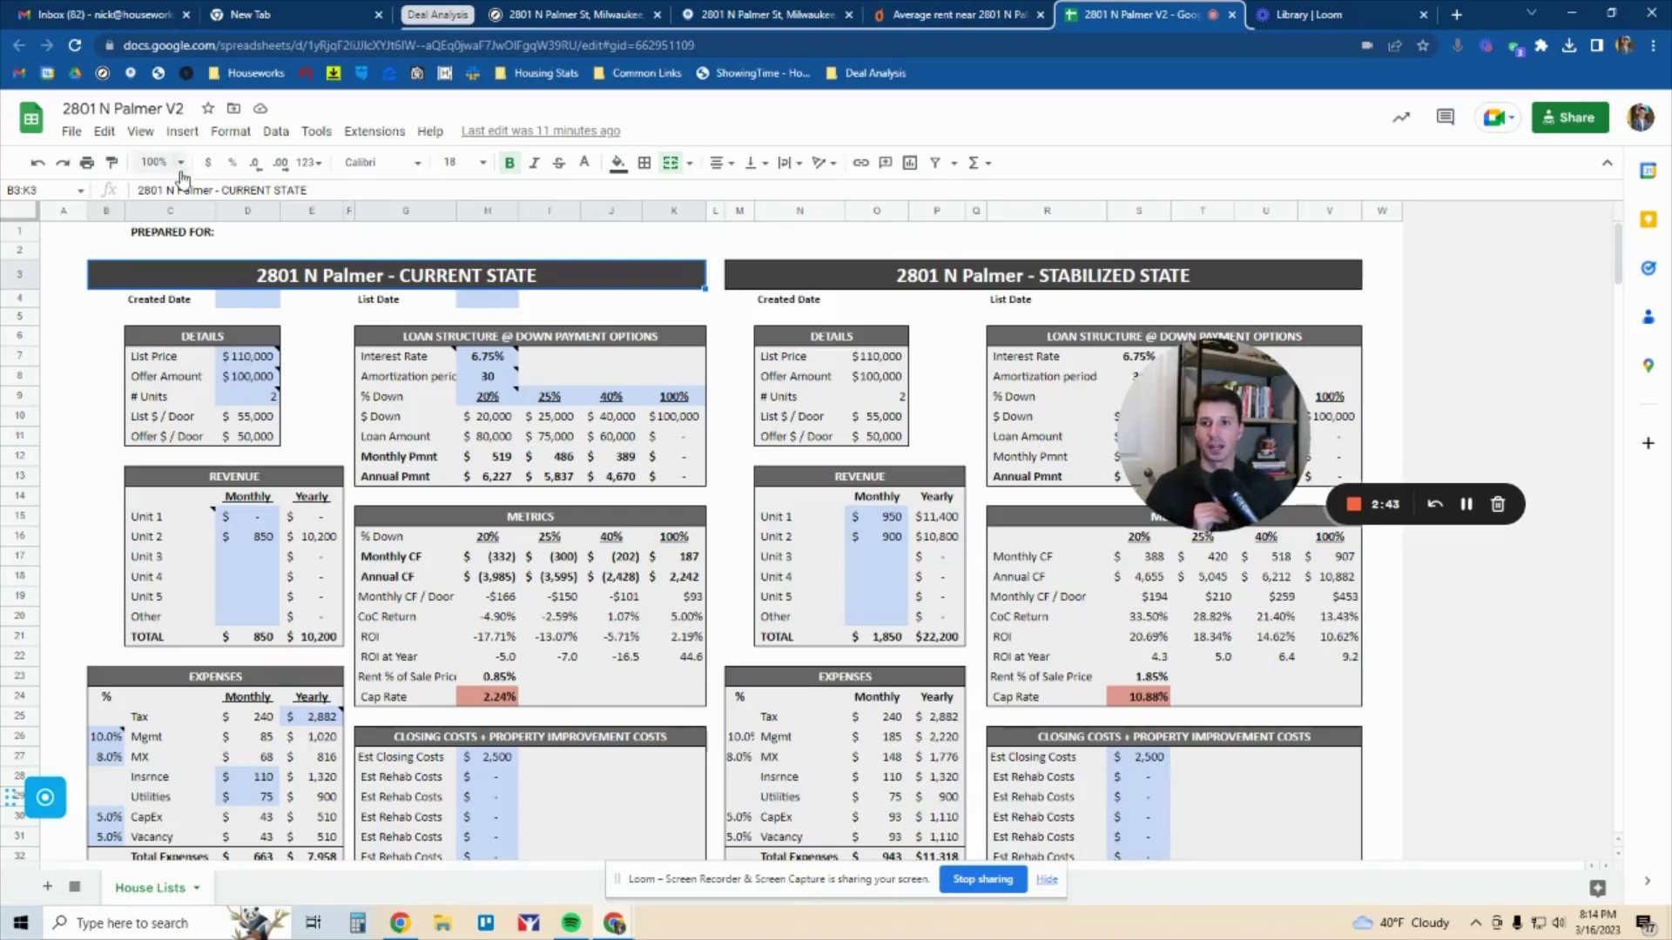
pyautogui.click(155, 162)
pyautogui.click(162, 305)
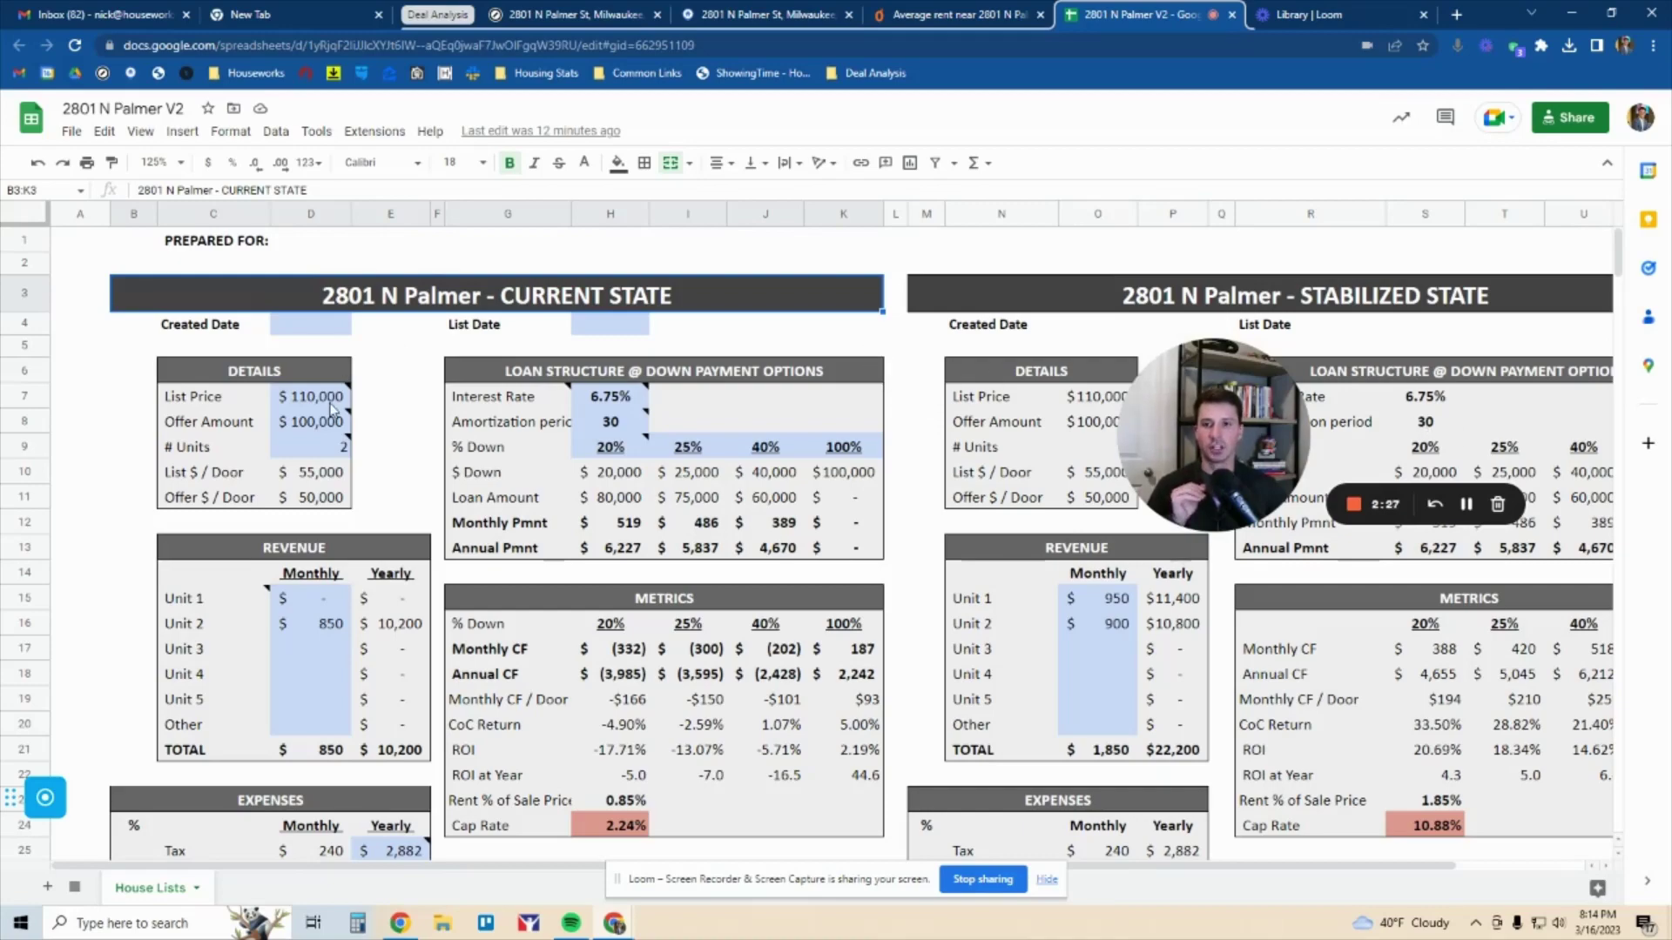
# Select the DETAILS, REVENUE and loan-term ranges to walk through them
pyautogui.moveTo(331, 407)
pyautogui.moveTo(329, 403); pyautogui.dragTo(319, 459)
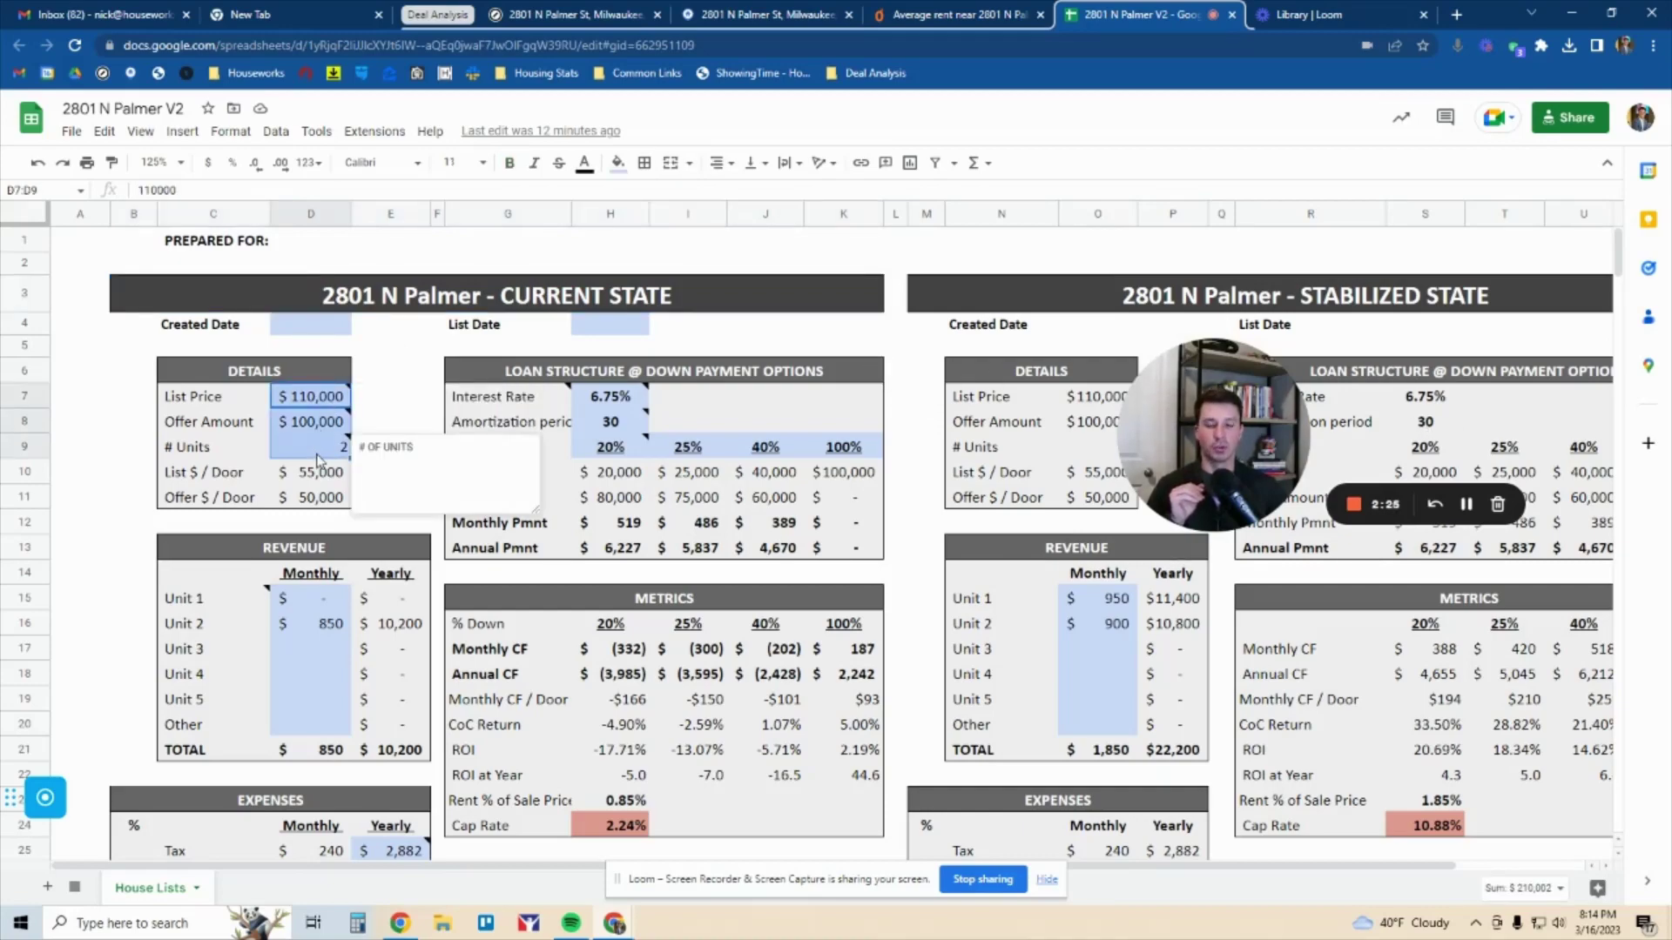
pyautogui.scroll(-1, 318, 459)
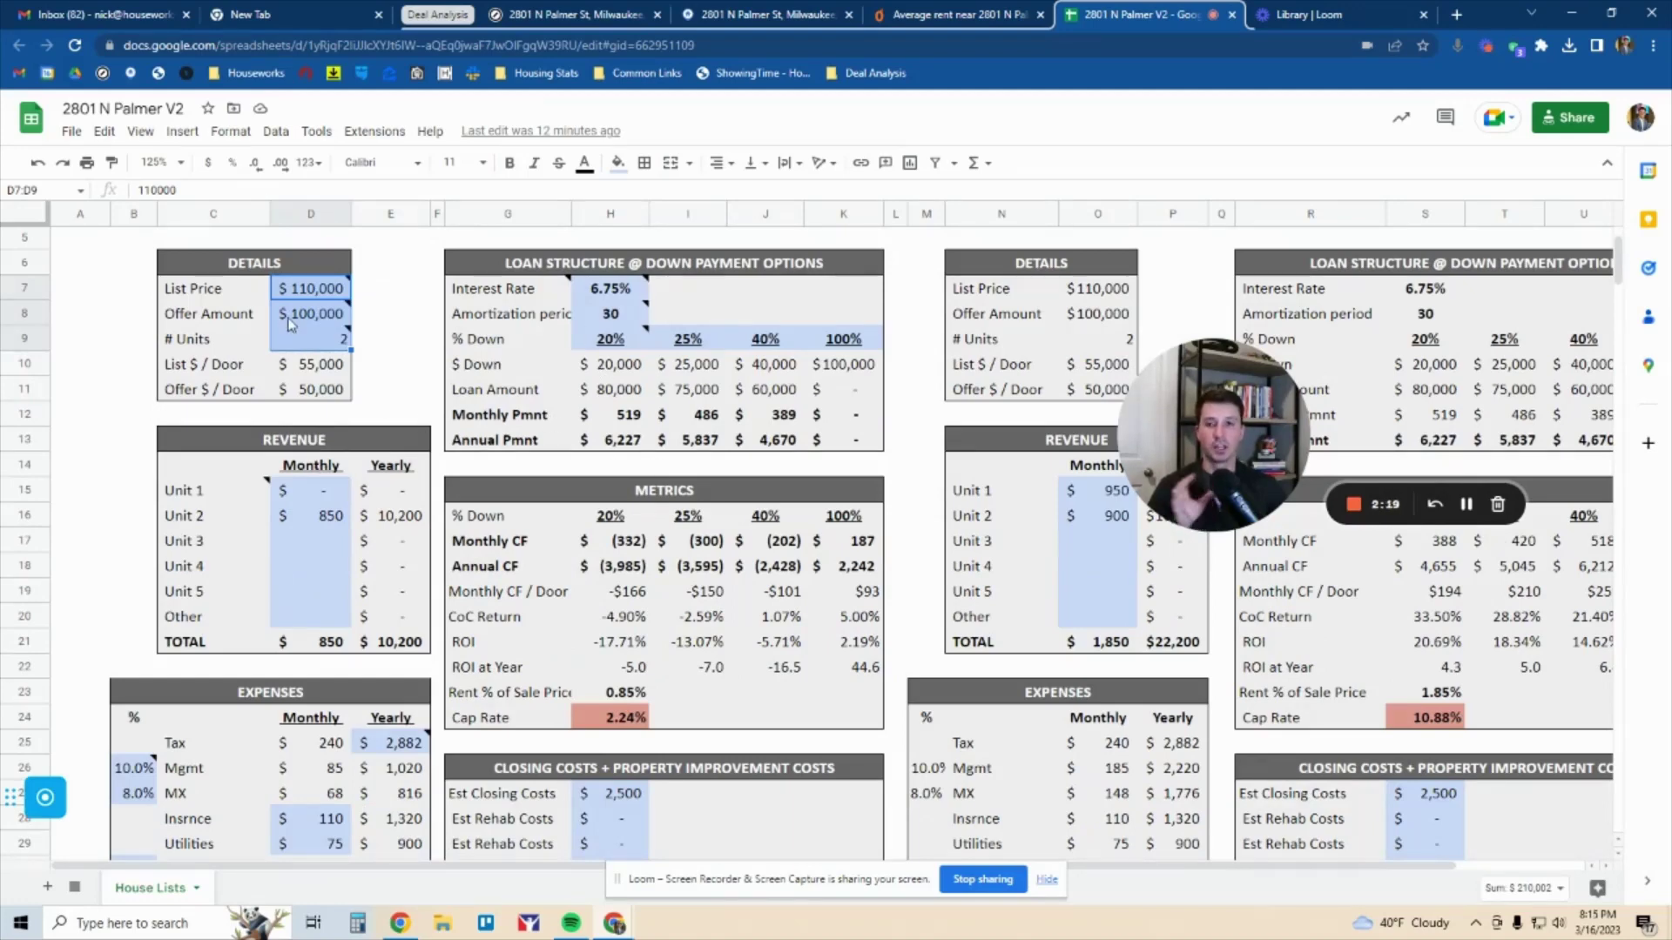
pyautogui.moveTo(279, 266); pyautogui.dragTo(323, 645)
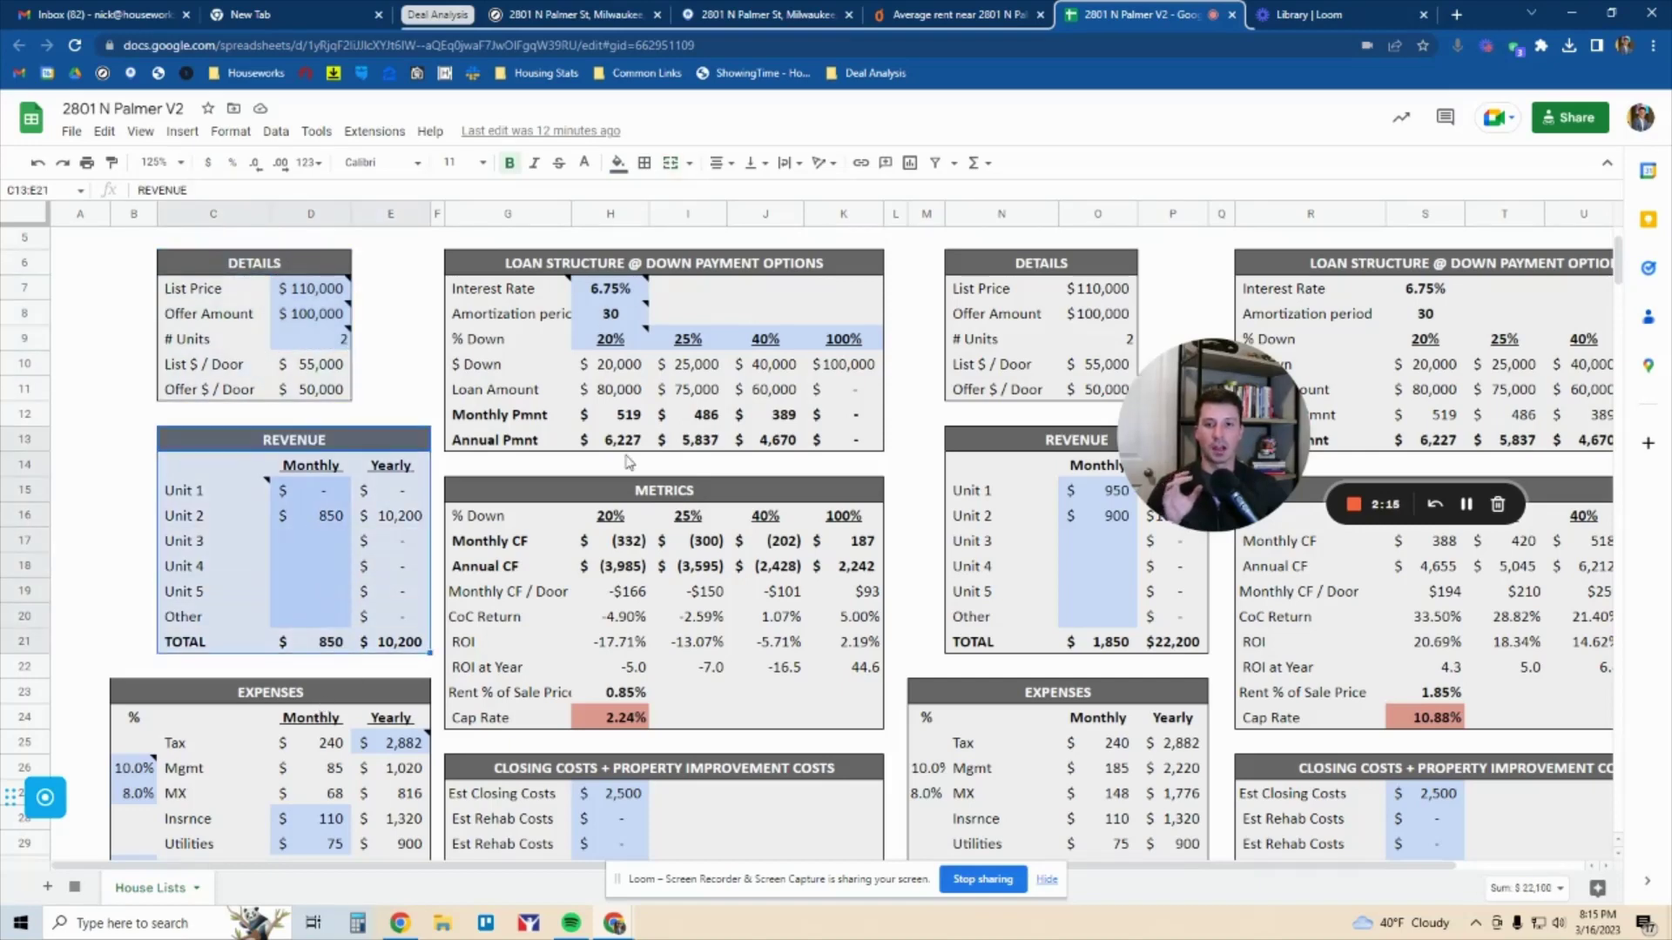
pyautogui.moveTo(512, 293); pyautogui.dragTo(523, 398)
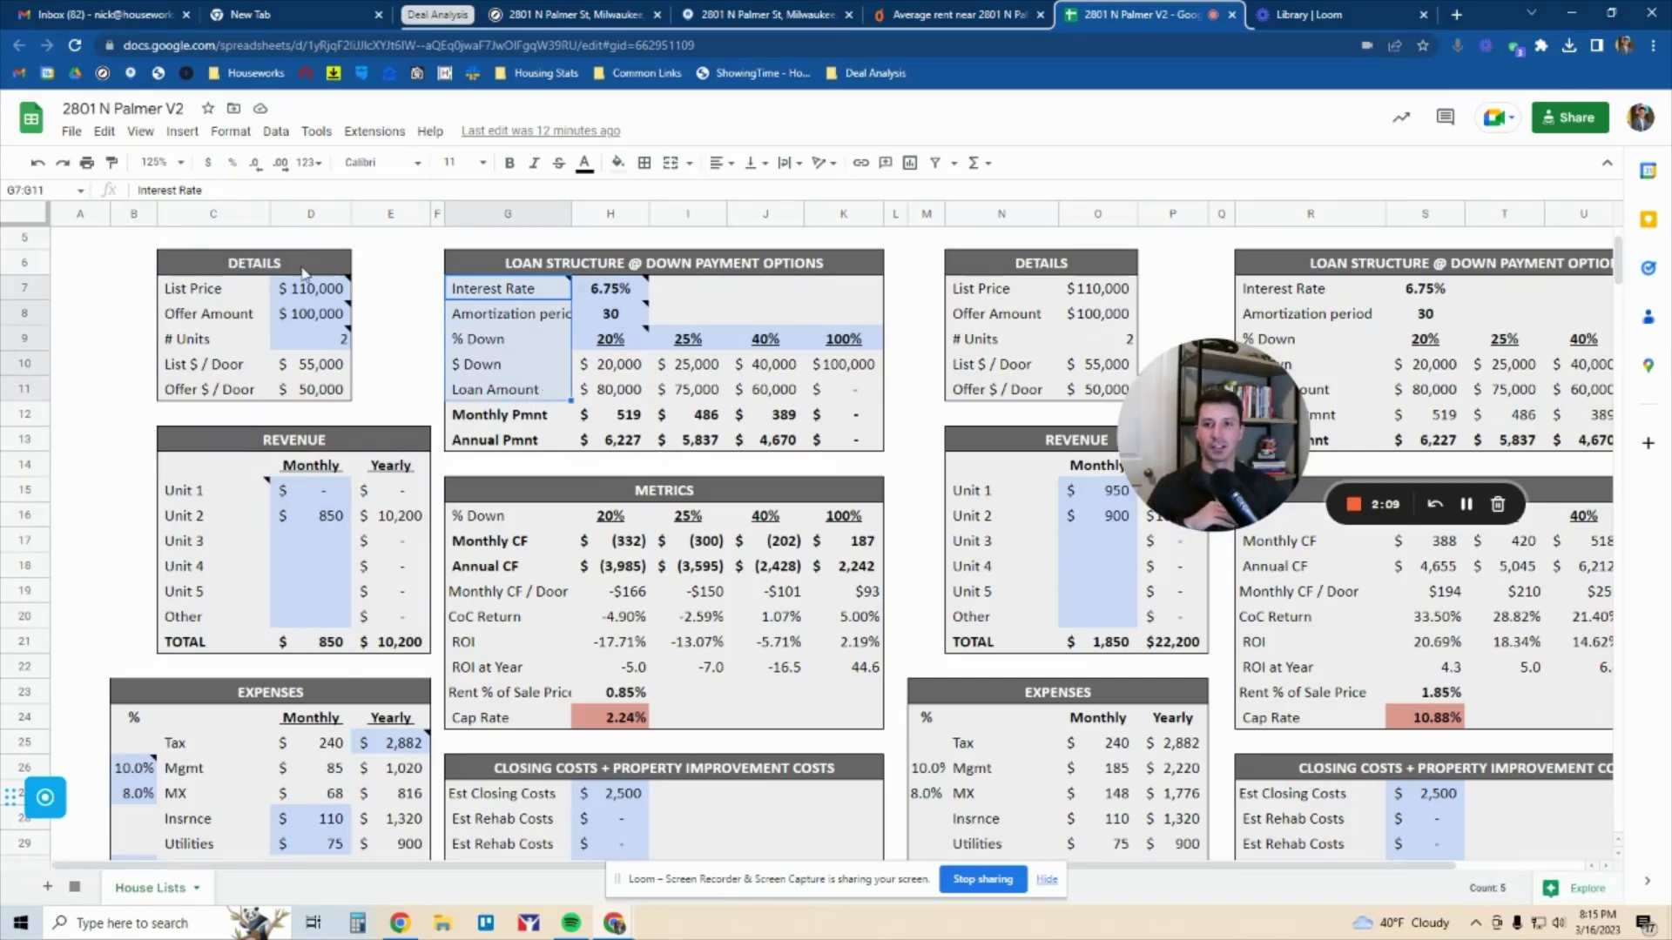
pyautogui.moveTo(307, 269); pyautogui.dragTo(305, 393)
pyautogui.moveTo(304, 284); pyautogui.dragTo(311, 350)
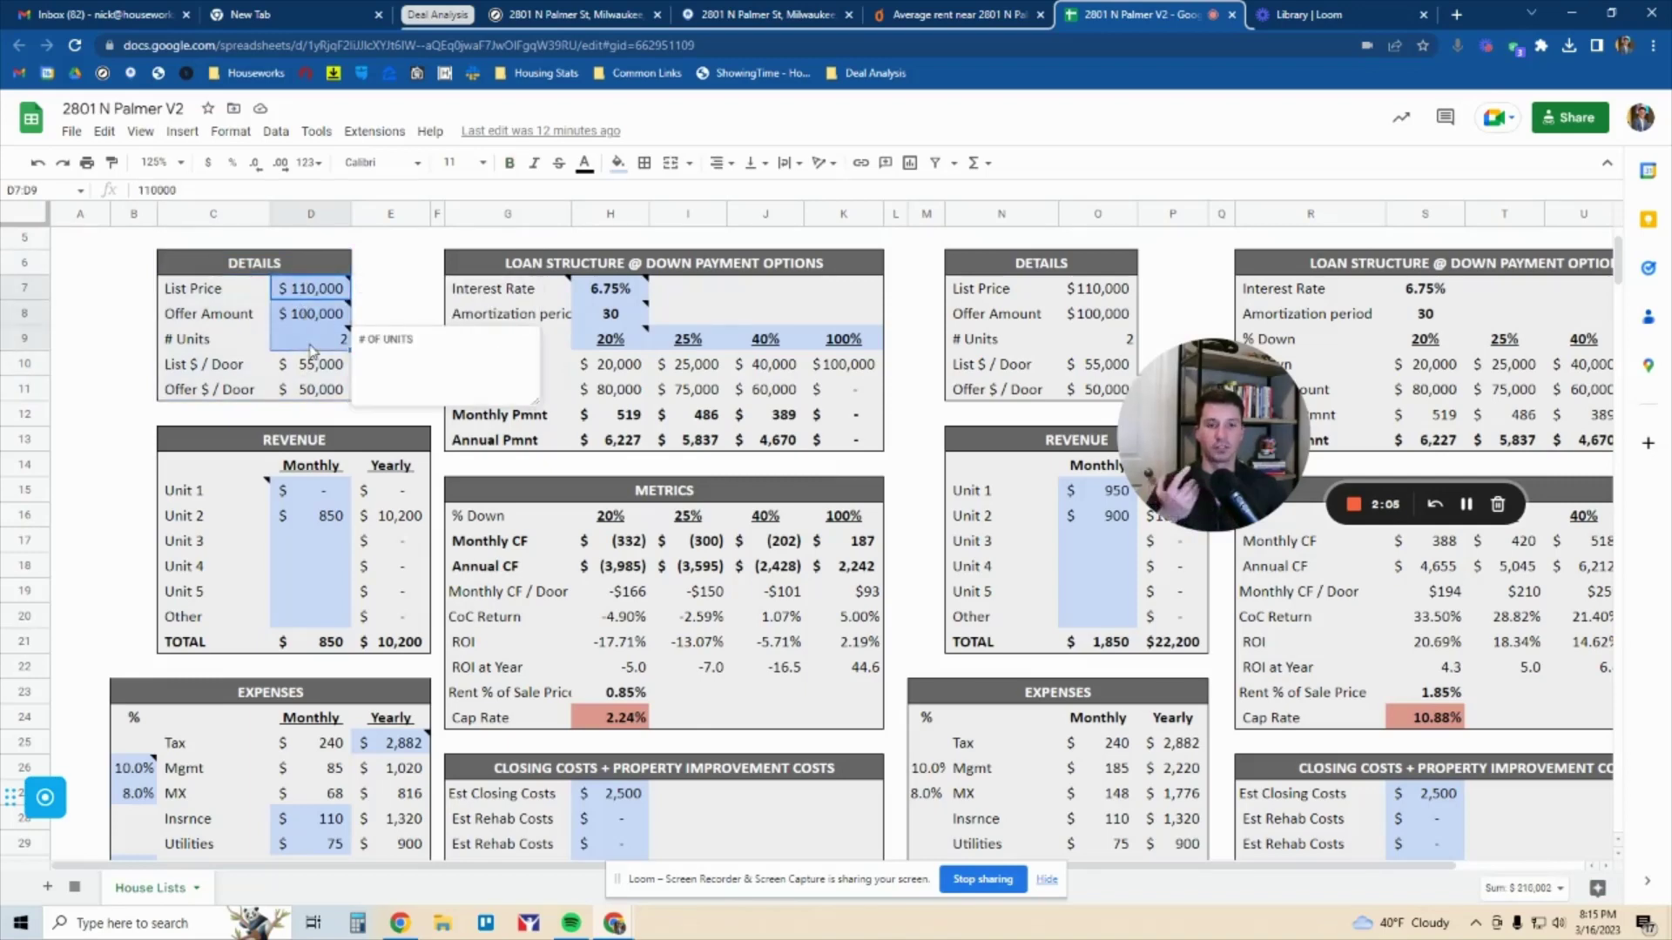
pyautogui.moveTo(300, 438); pyautogui.dragTo(296, 622)
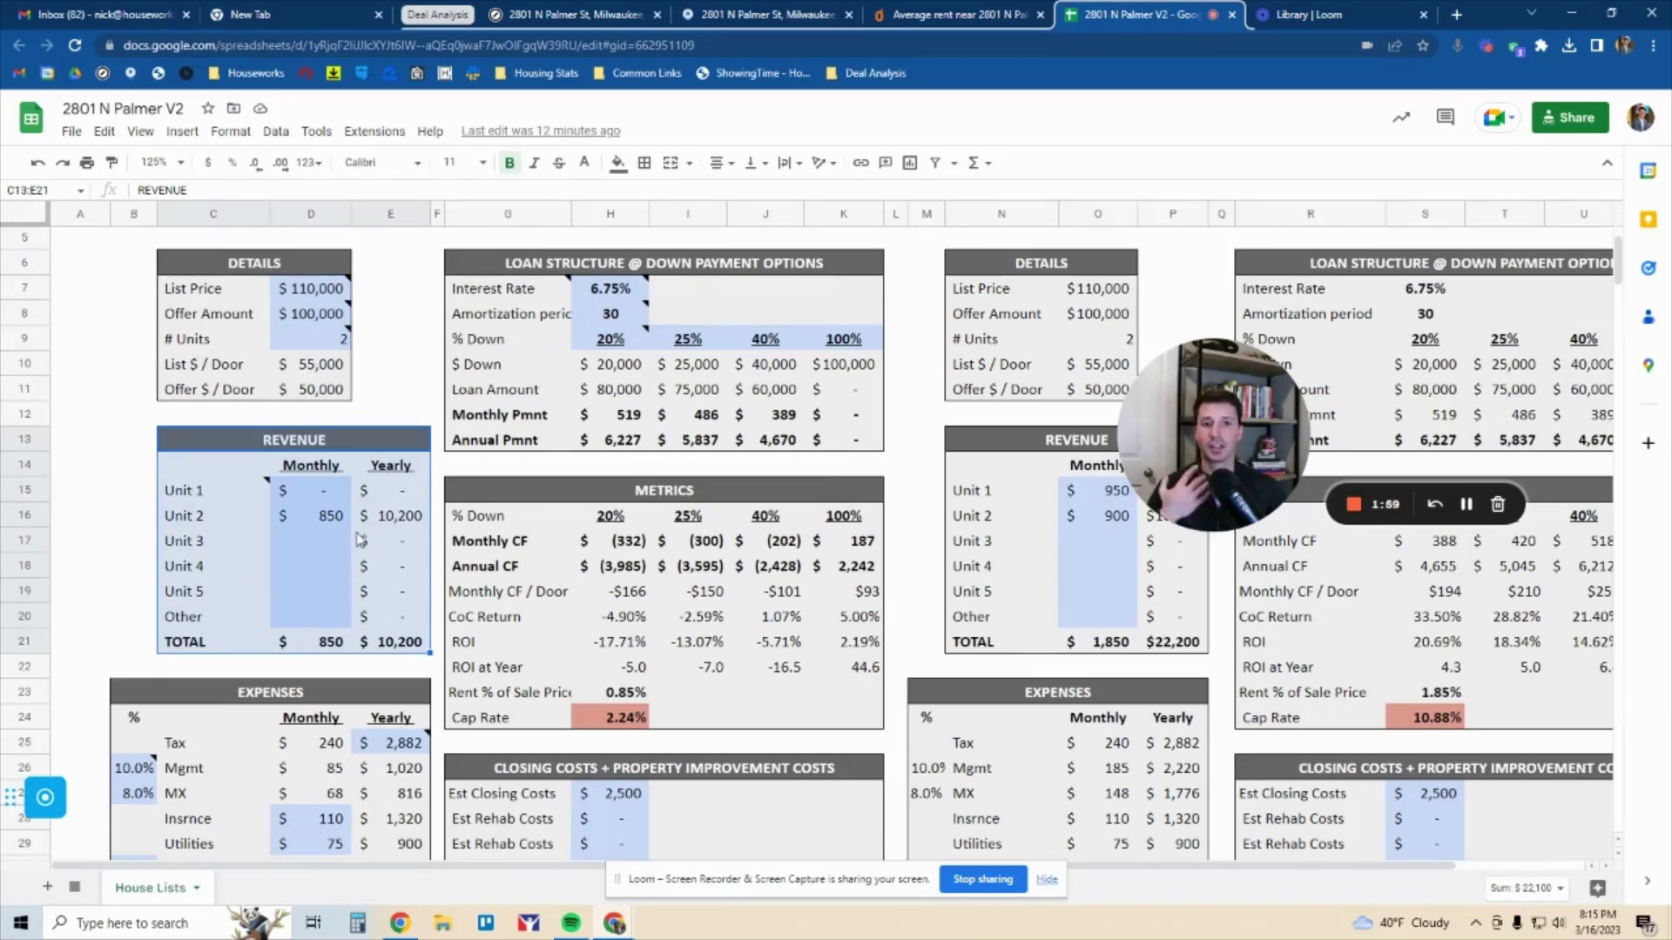
# Select the LOAN STRUCTURE table and the ranges below it for review
pyautogui.scroll(-2, 346, 484)
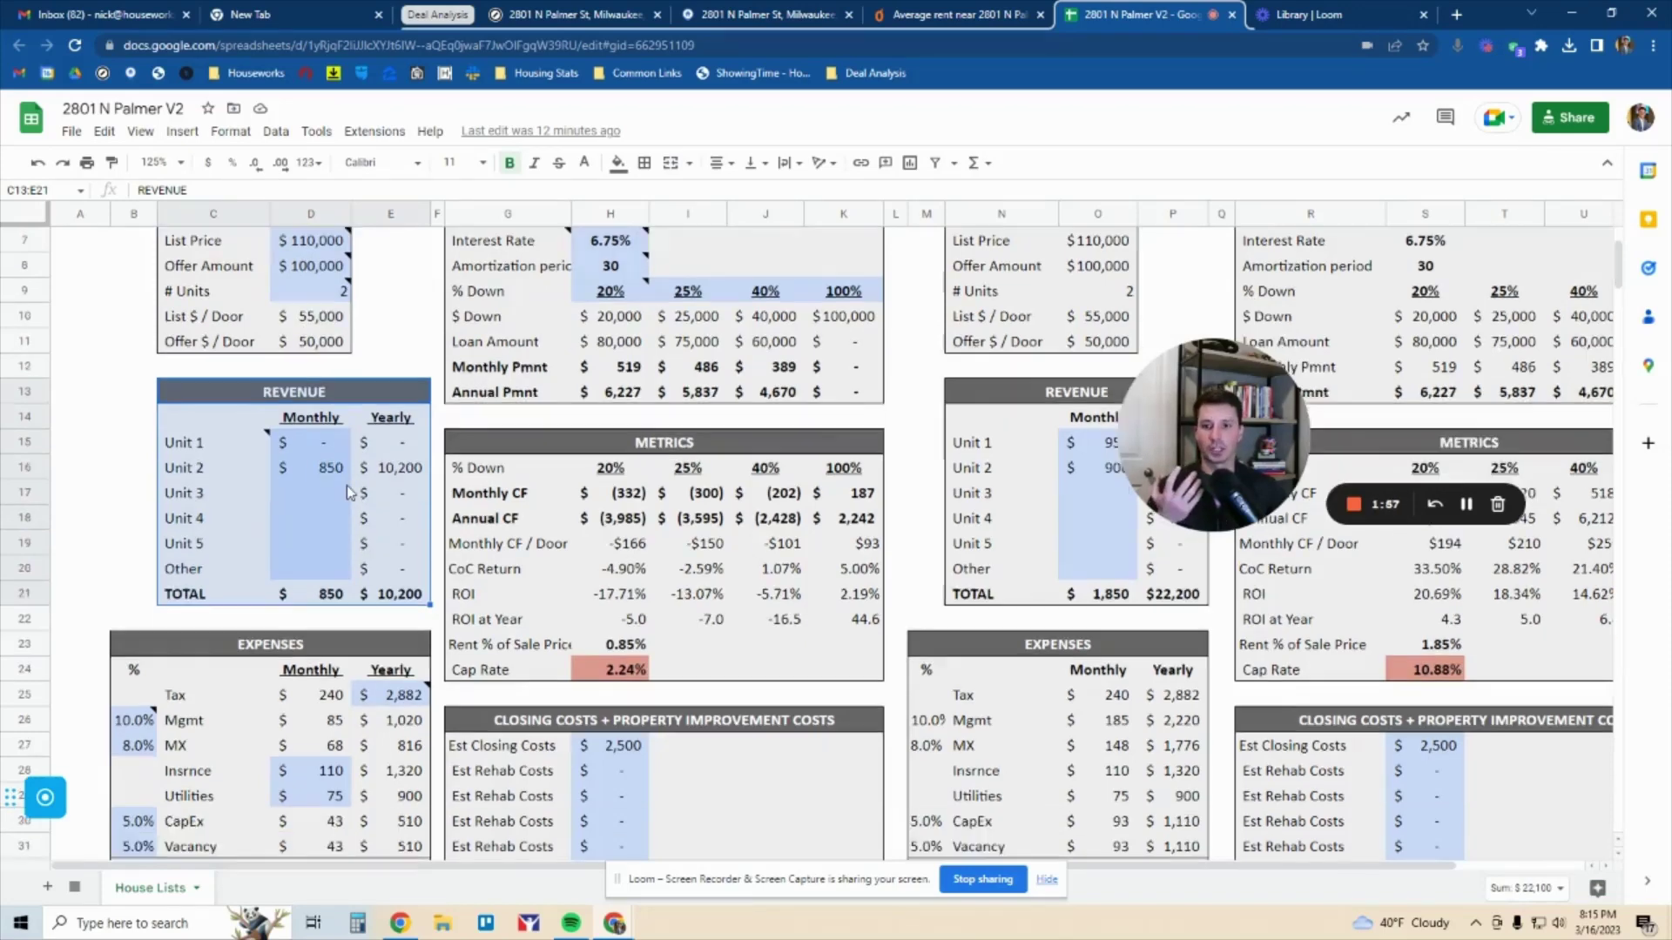
pyautogui.moveTo(348, 568); pyautogui.dragTo(364, 823)
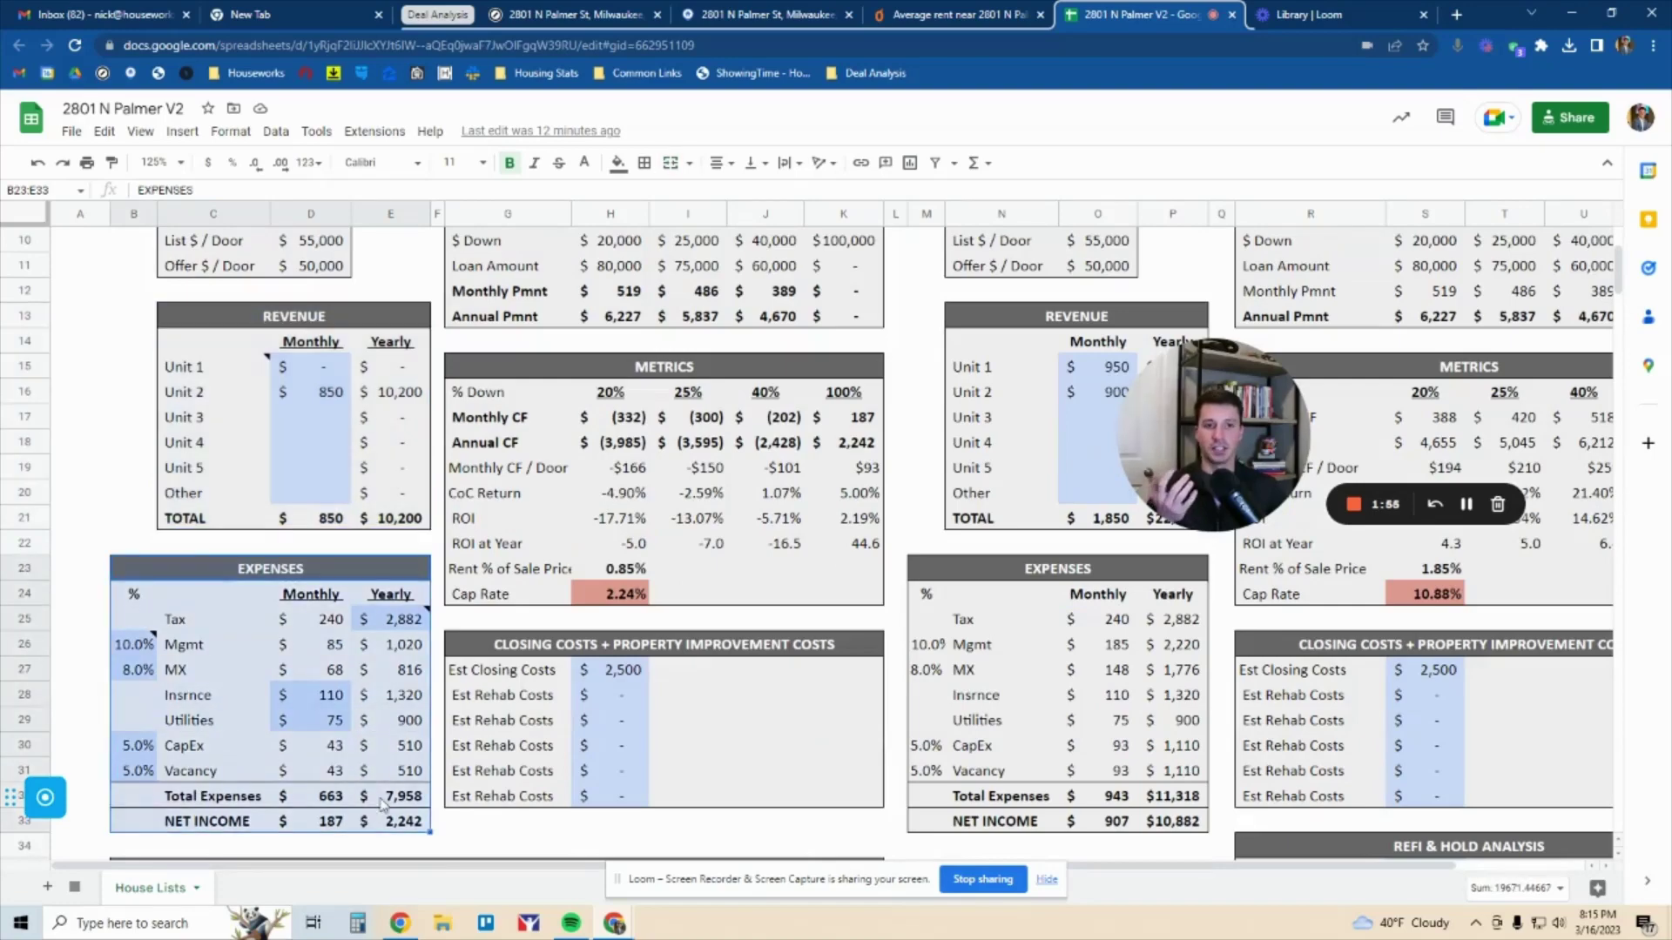
pyautogui.scroll(2, 410, 740)
pyautogui.moveTo(634, 271); pyautogui.dragTo(640, 444)
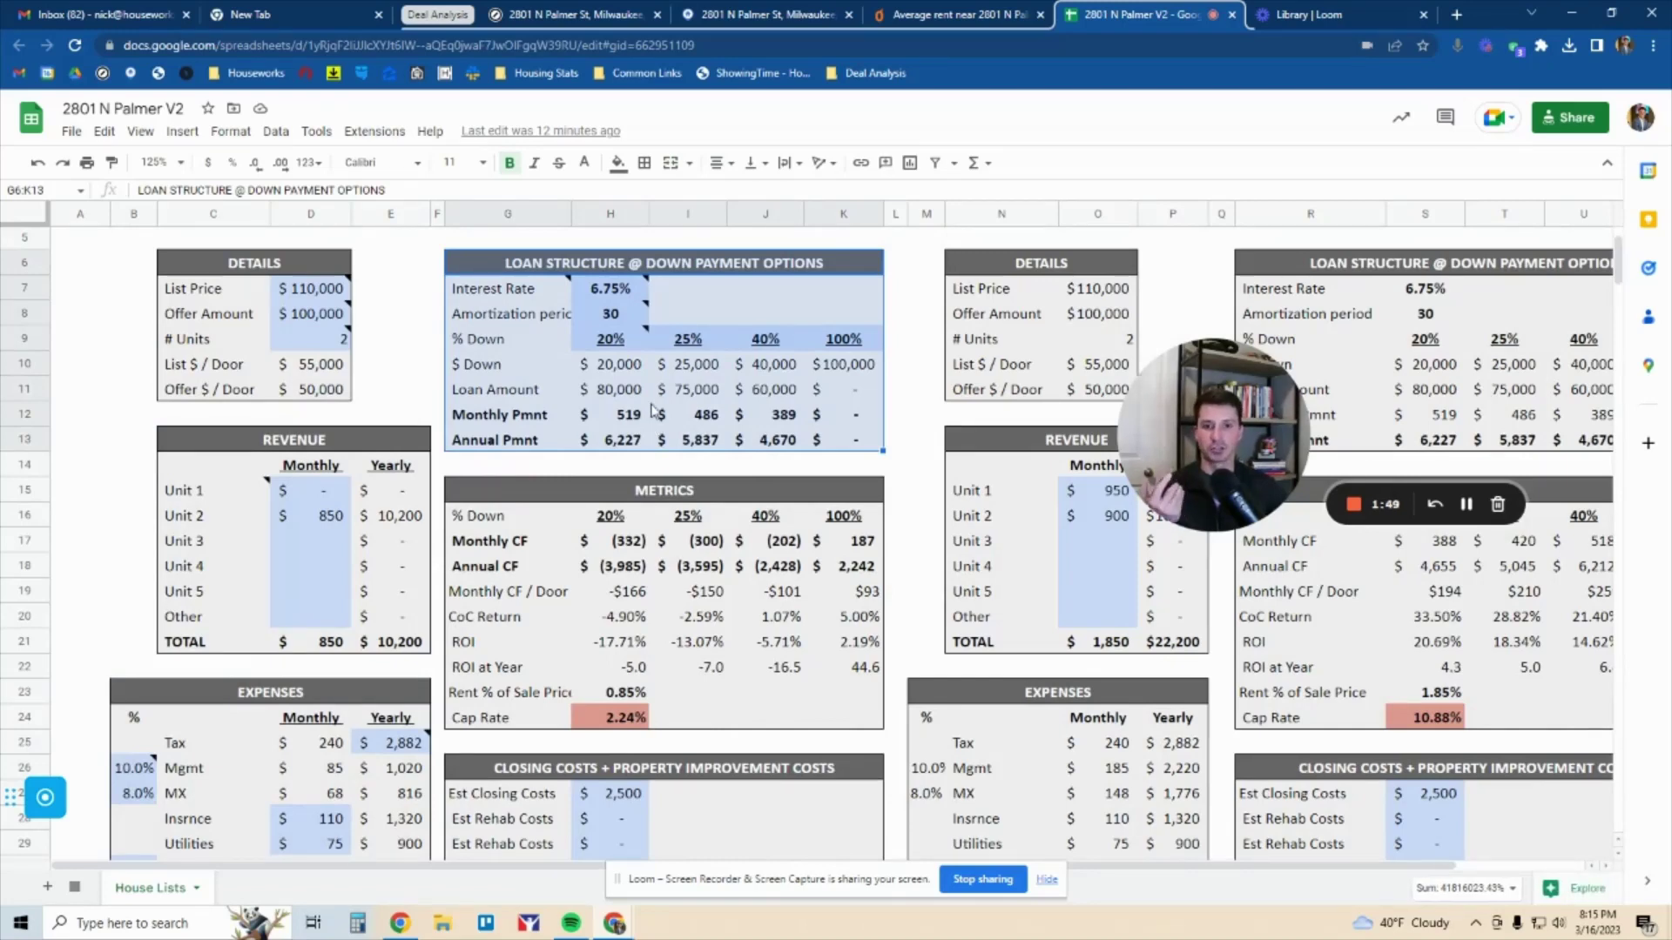
pyautogui.scroll(-3, 646, 416)
pyautogui.moveTo(653, 370); pyautogui.dragTo(669, 599)
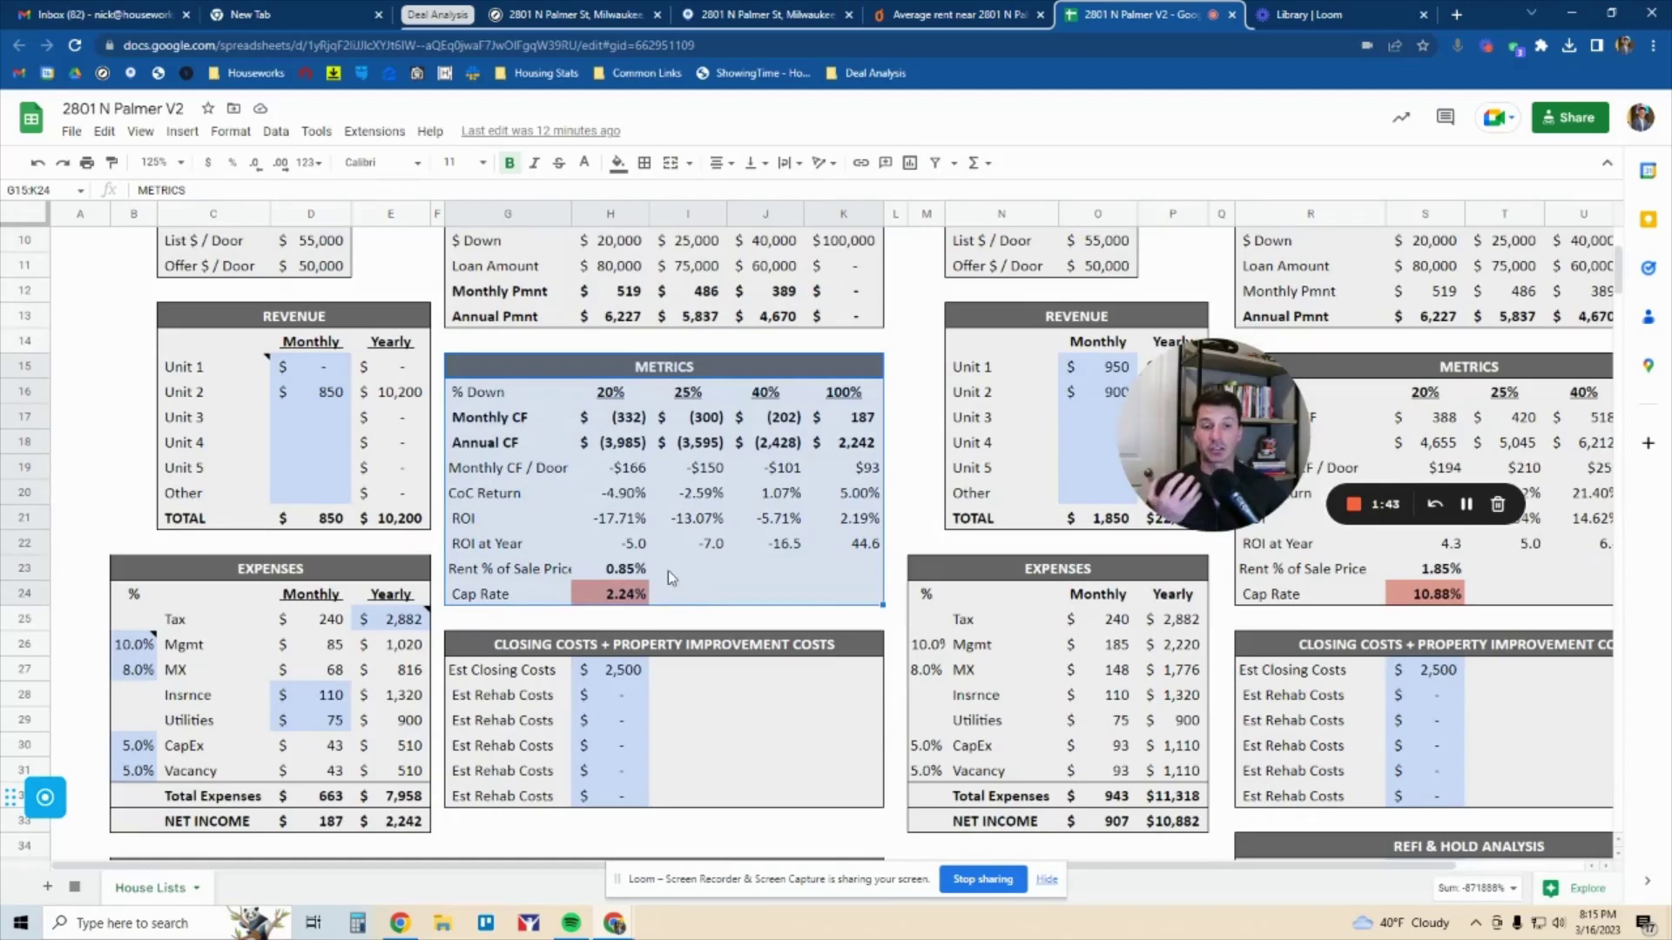
pyautogui.scroll(-1, 677, 571)
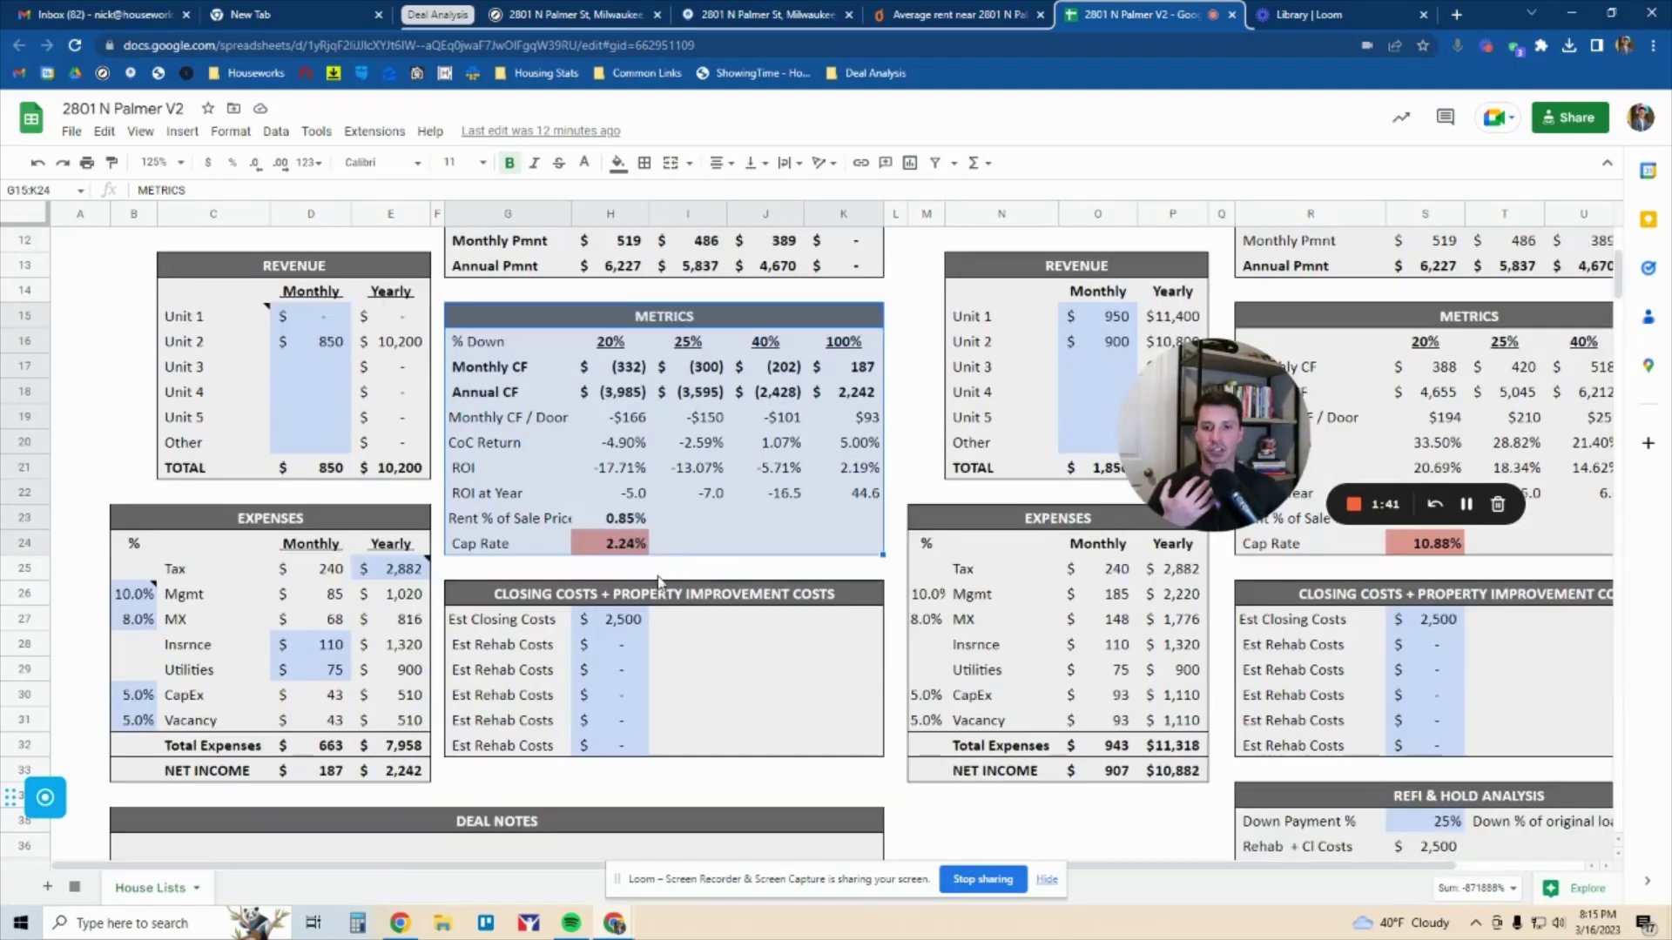
pyautogui.moveTo(658, 593); pyautogui.dragTo(631, 736)
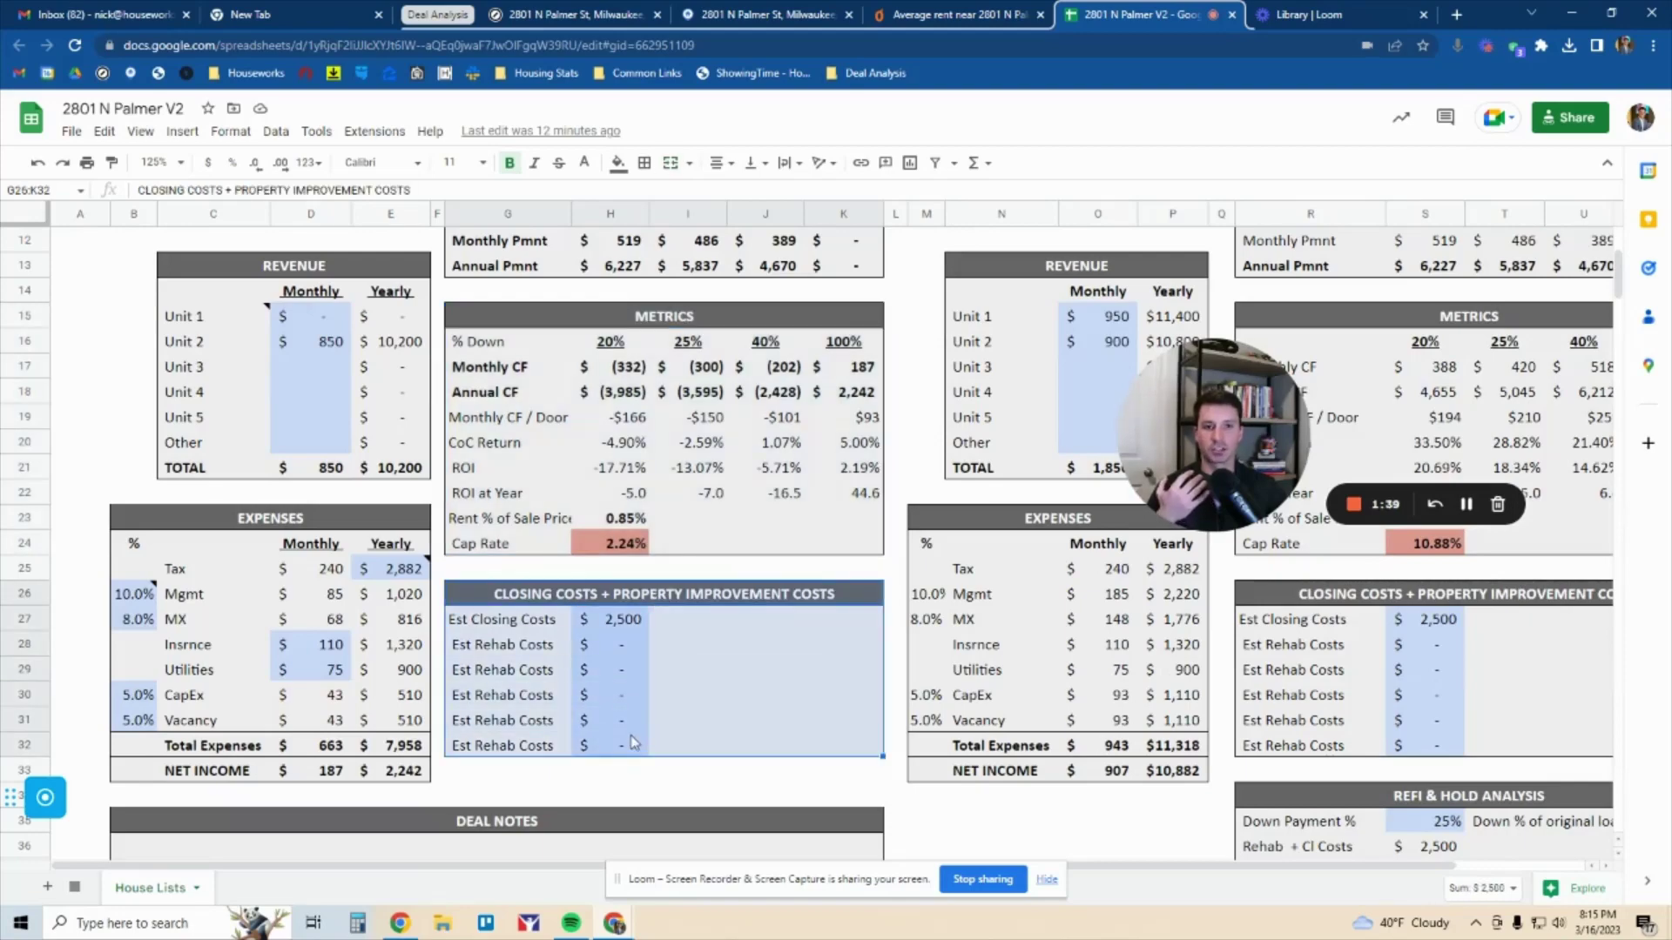
pyautogui.scroll(-2, 623, 723)
pyautogui.scroll(3, 609, 687)
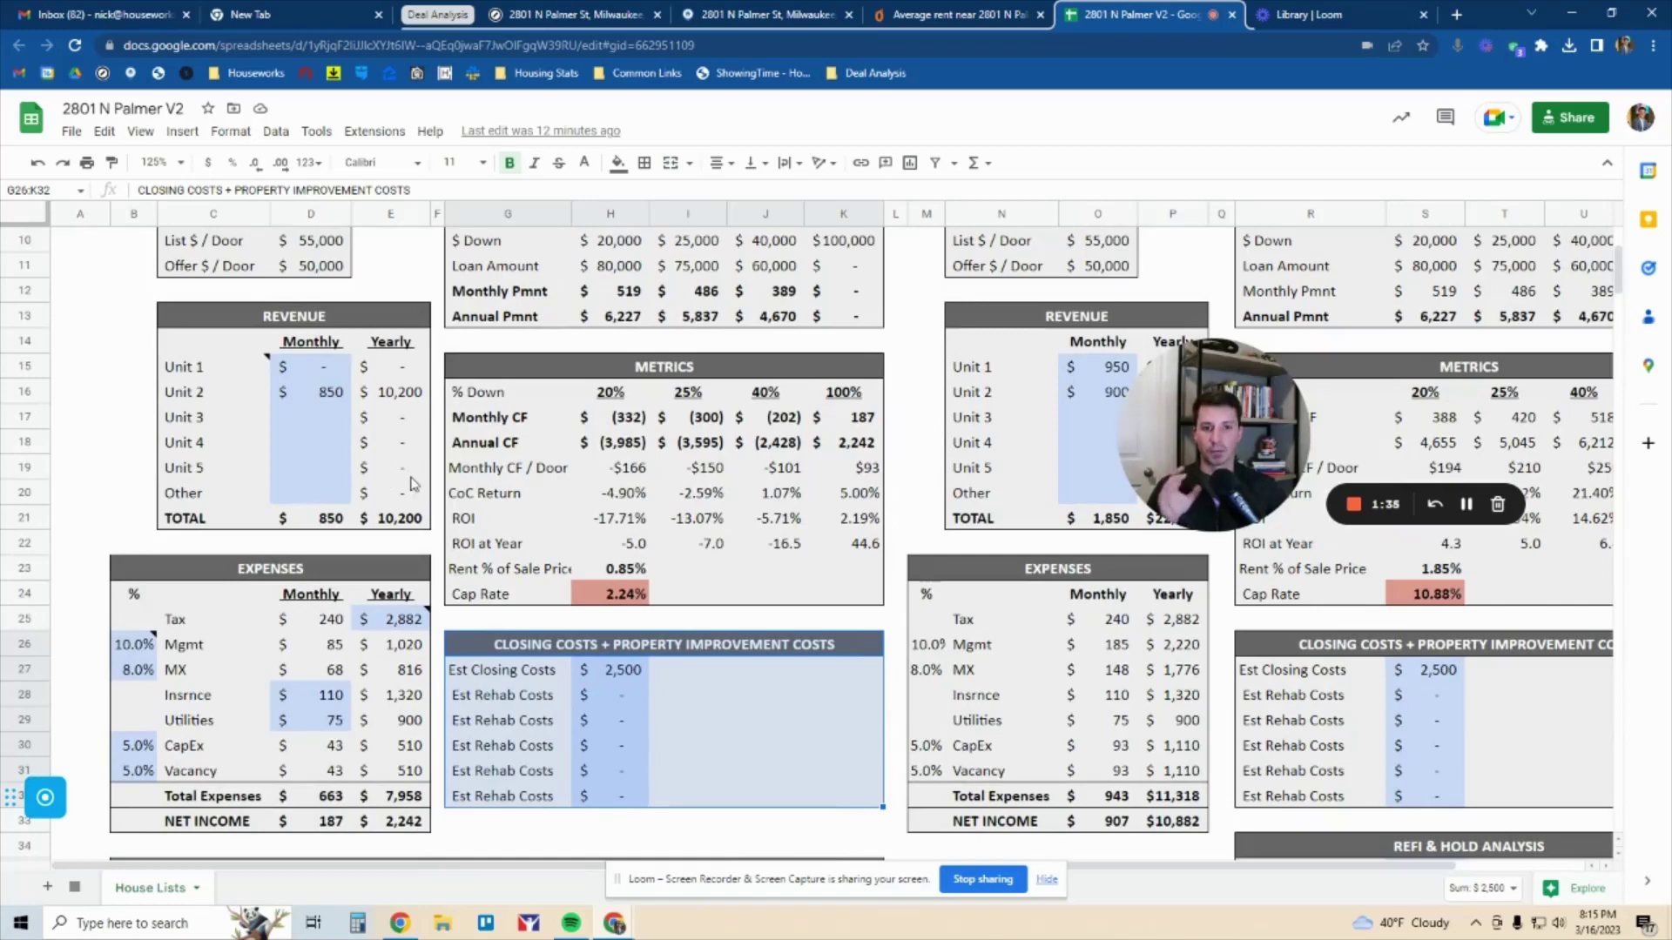
pyautogui.click(318, 373)
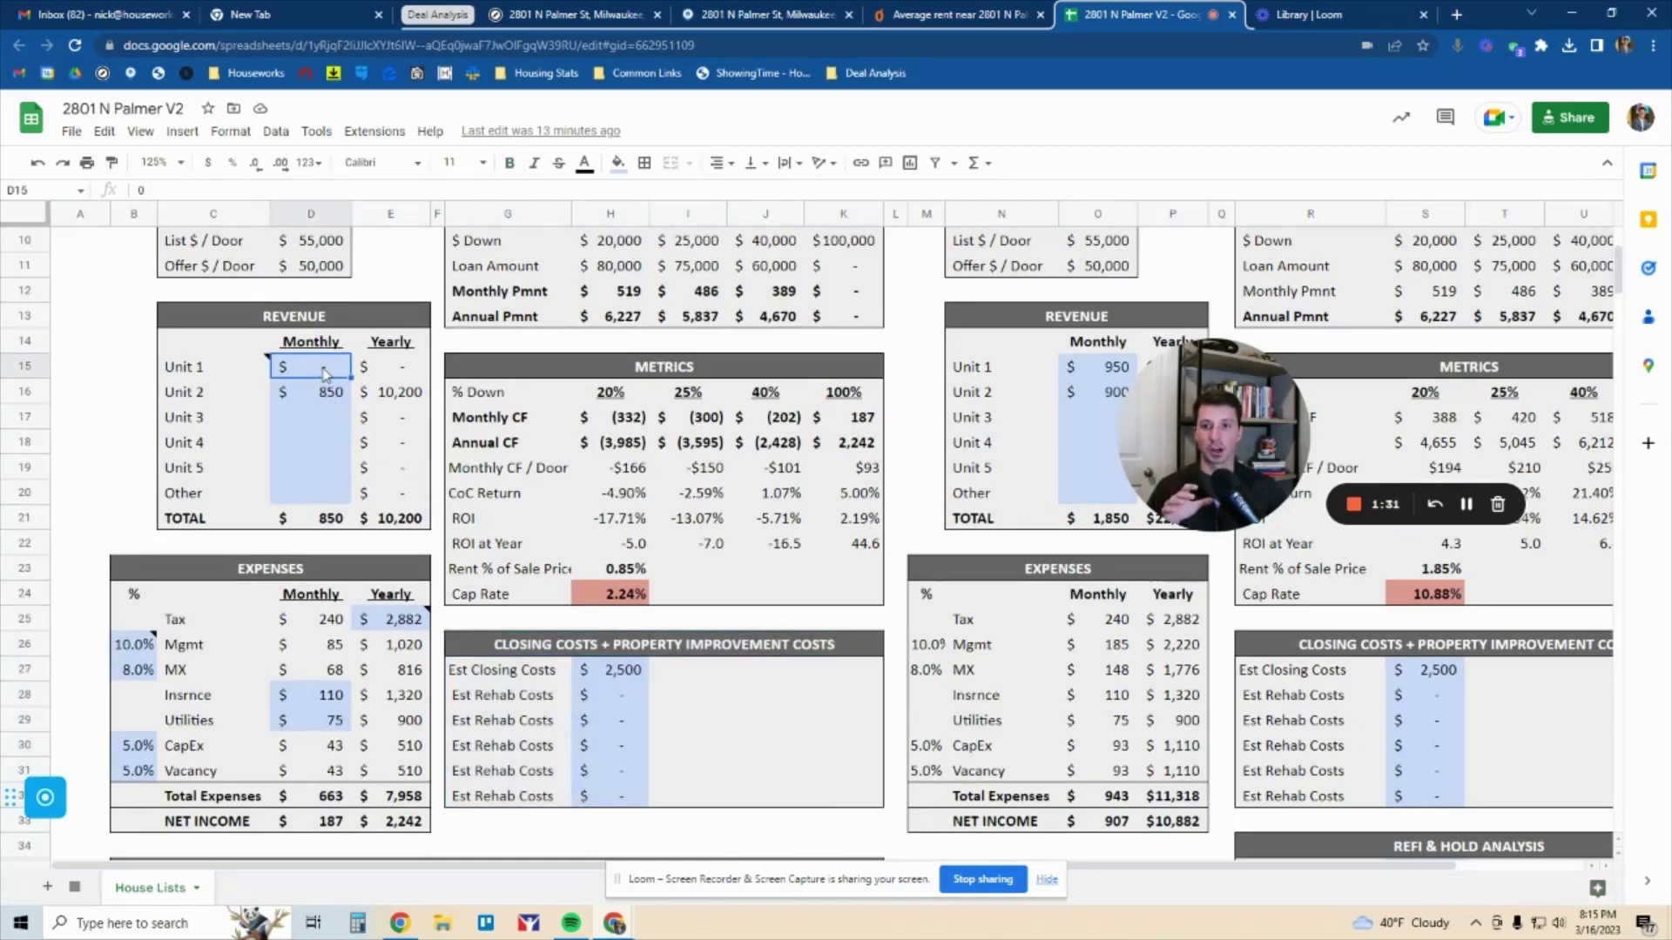
pyautogui.click(325, 397)
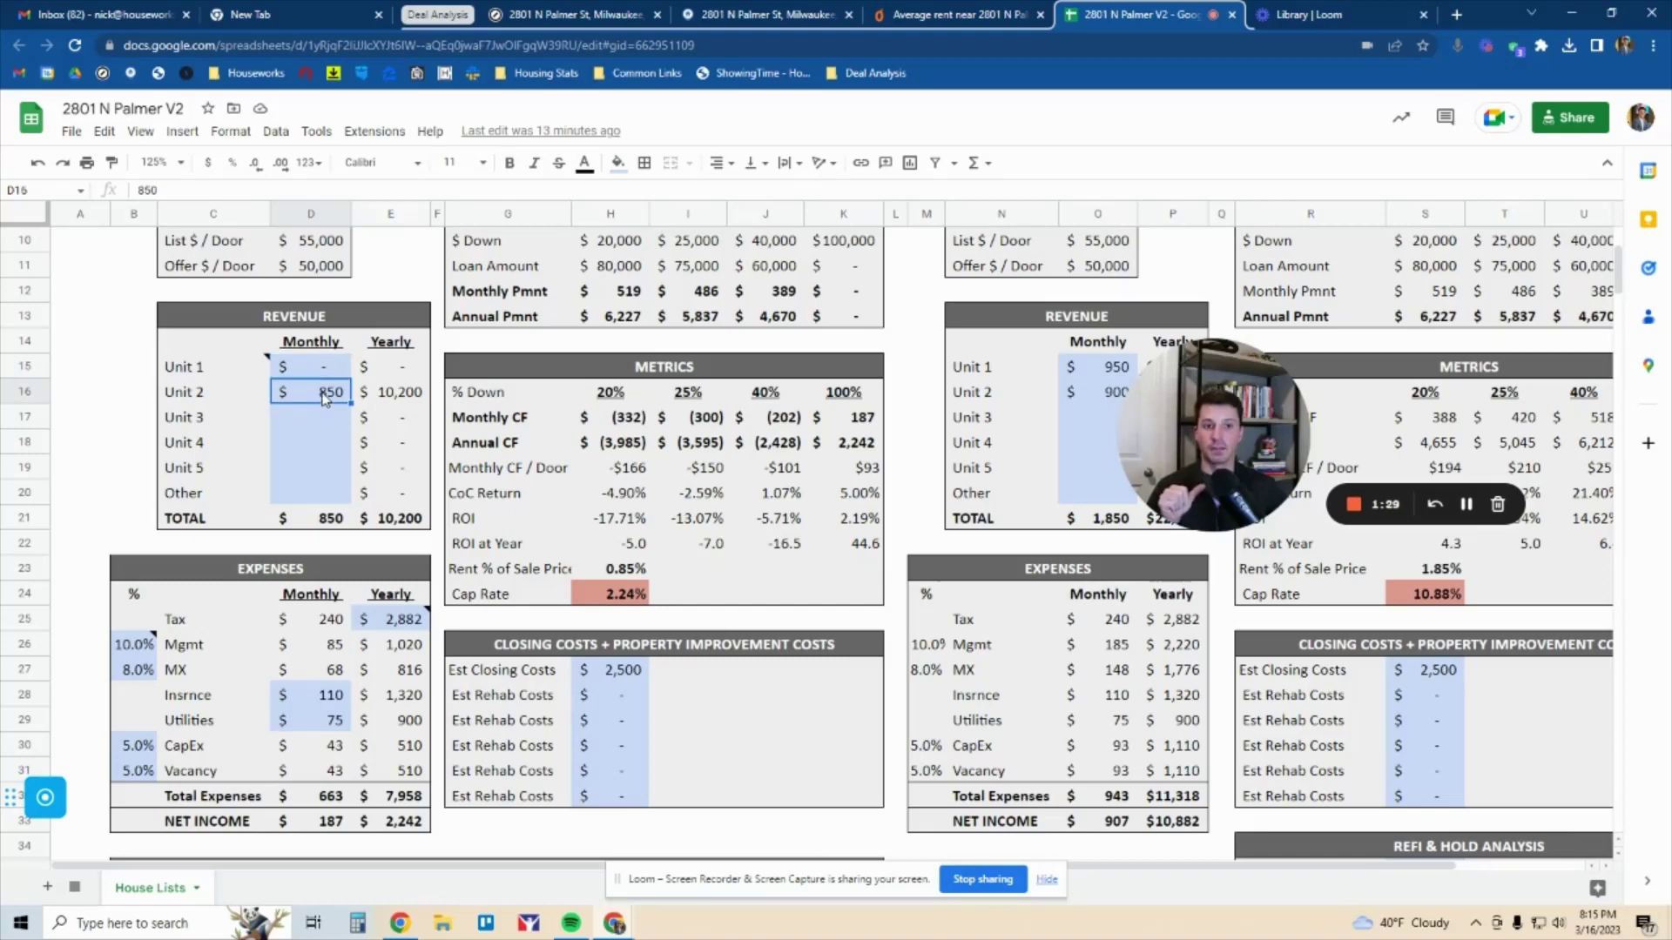
pyautogui.click(314, 376)
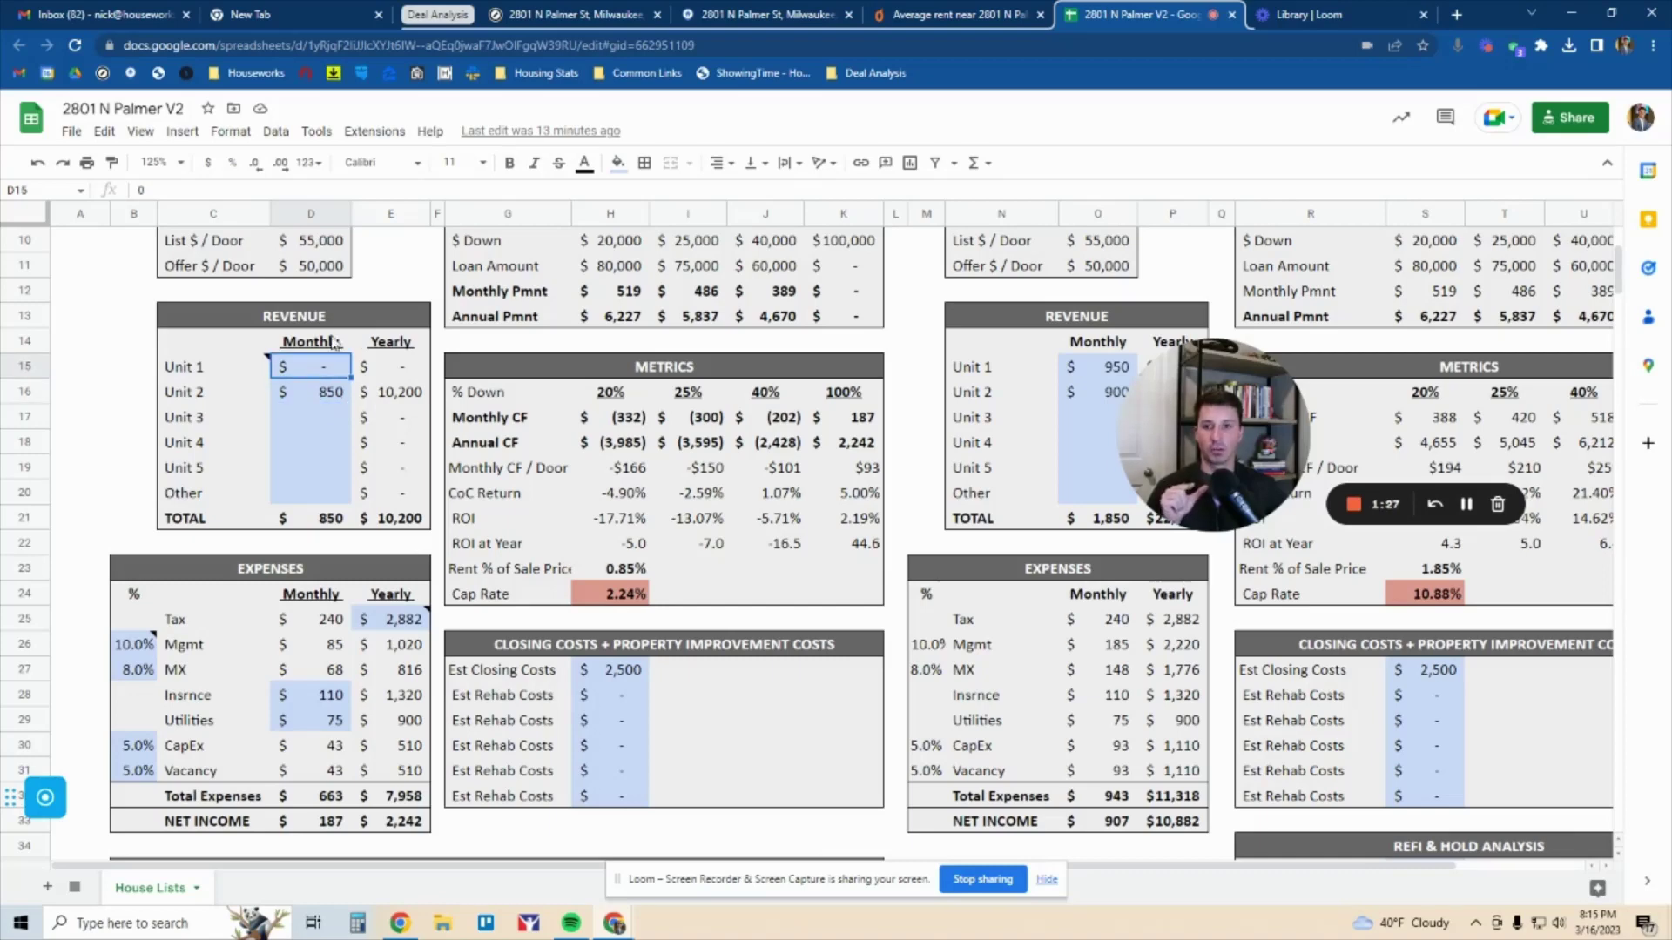
pyautogui.moveTo(349, 321); pyautogui.dragTo(311, 599)
pyautogui.scroll(-1, 363, 528)
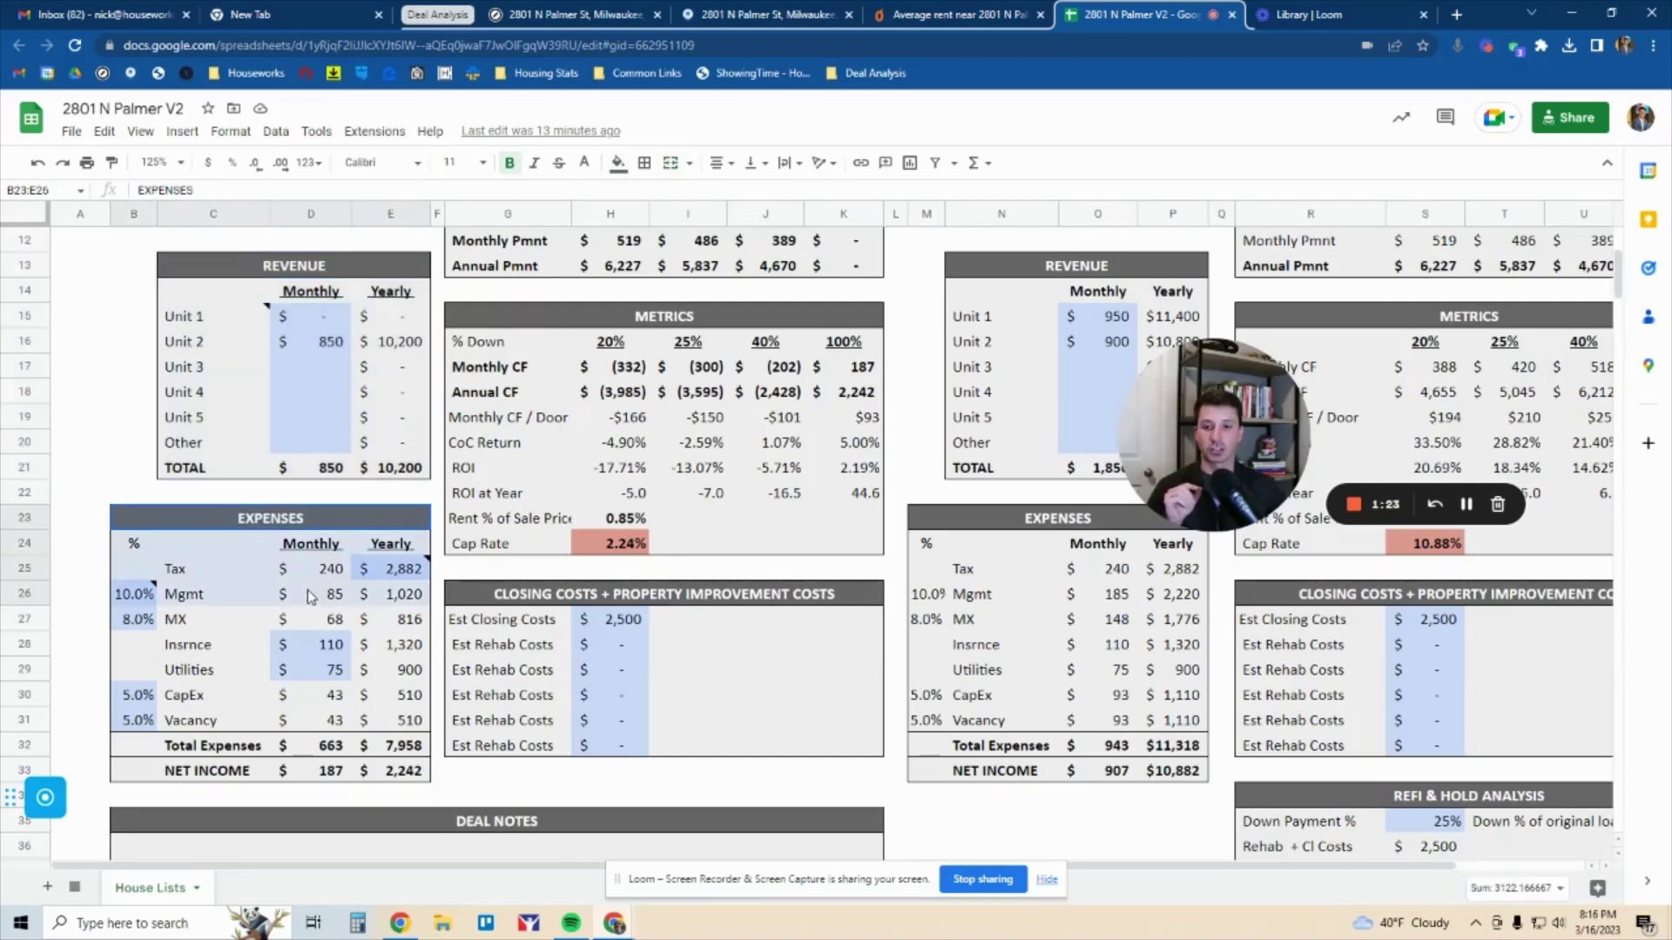
pyautogui.click(388, 564)
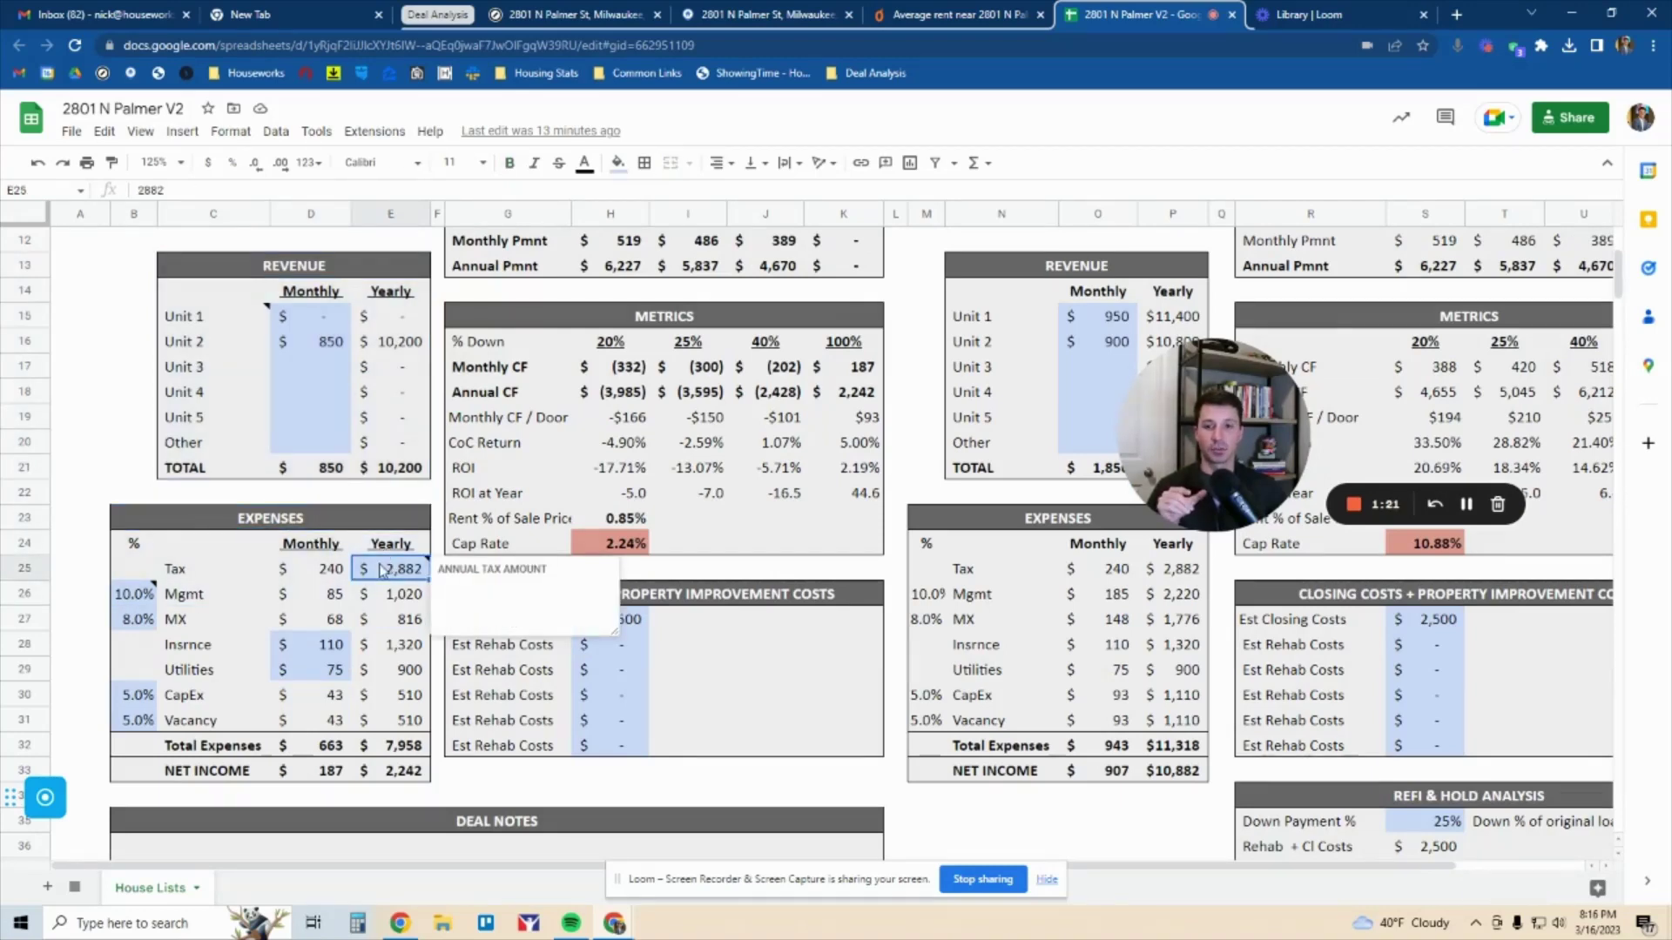
pyautogui.moveTo(137, 603)
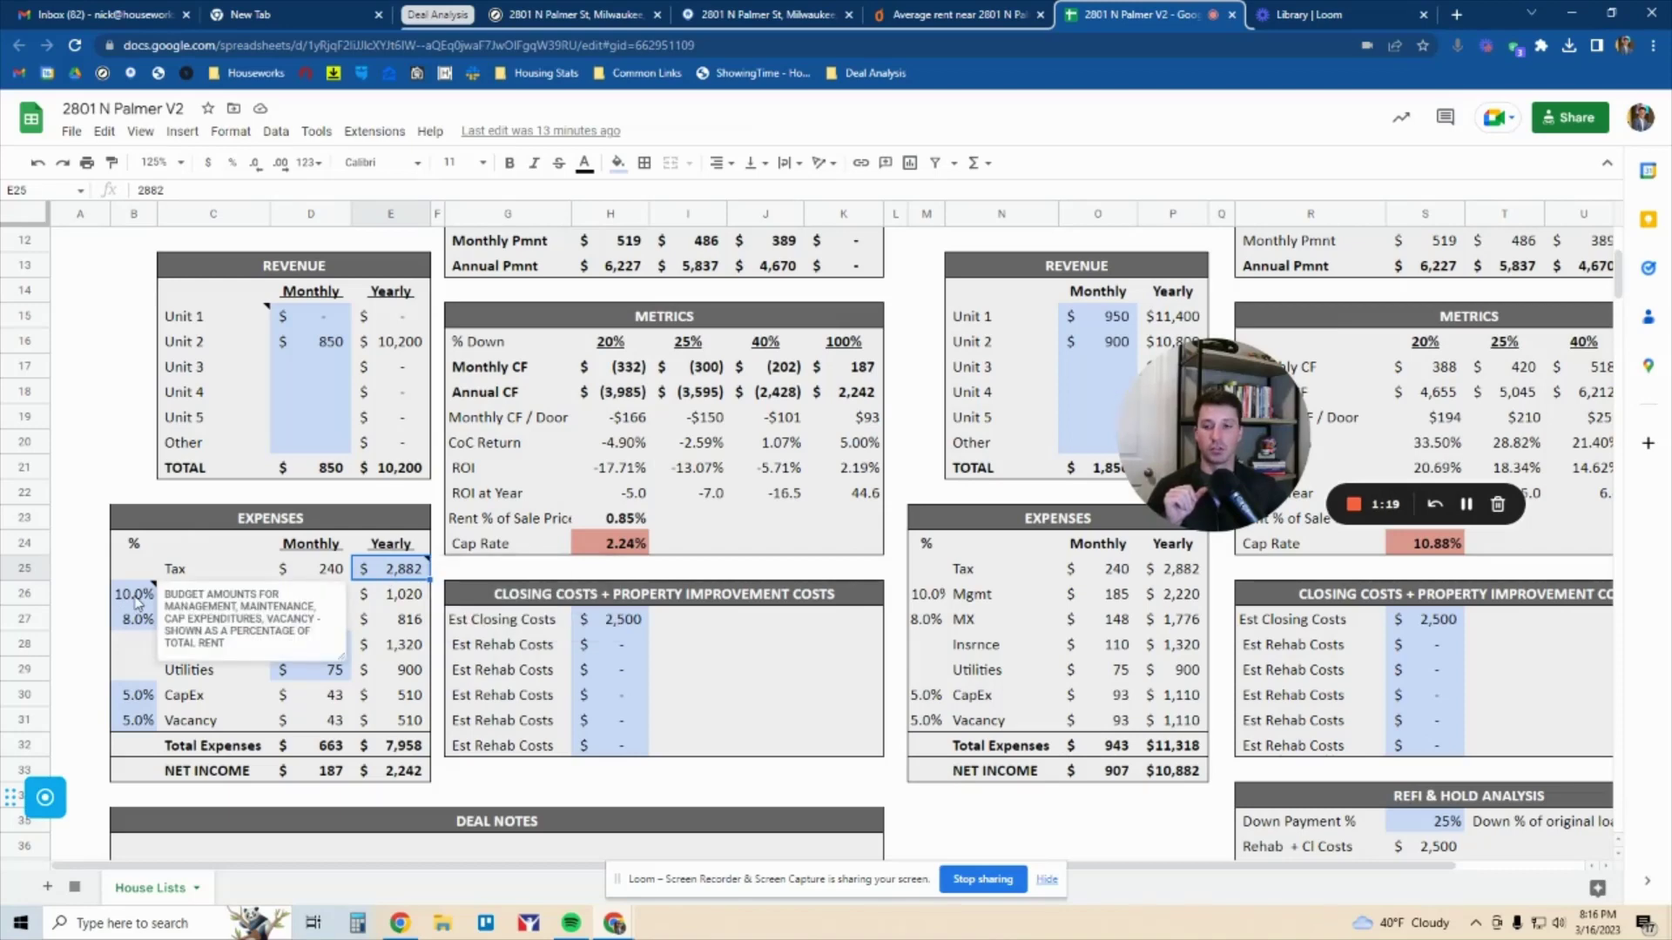
pyautogui.moveTo(409, 601); pyautogui.dragTo(149, 727)
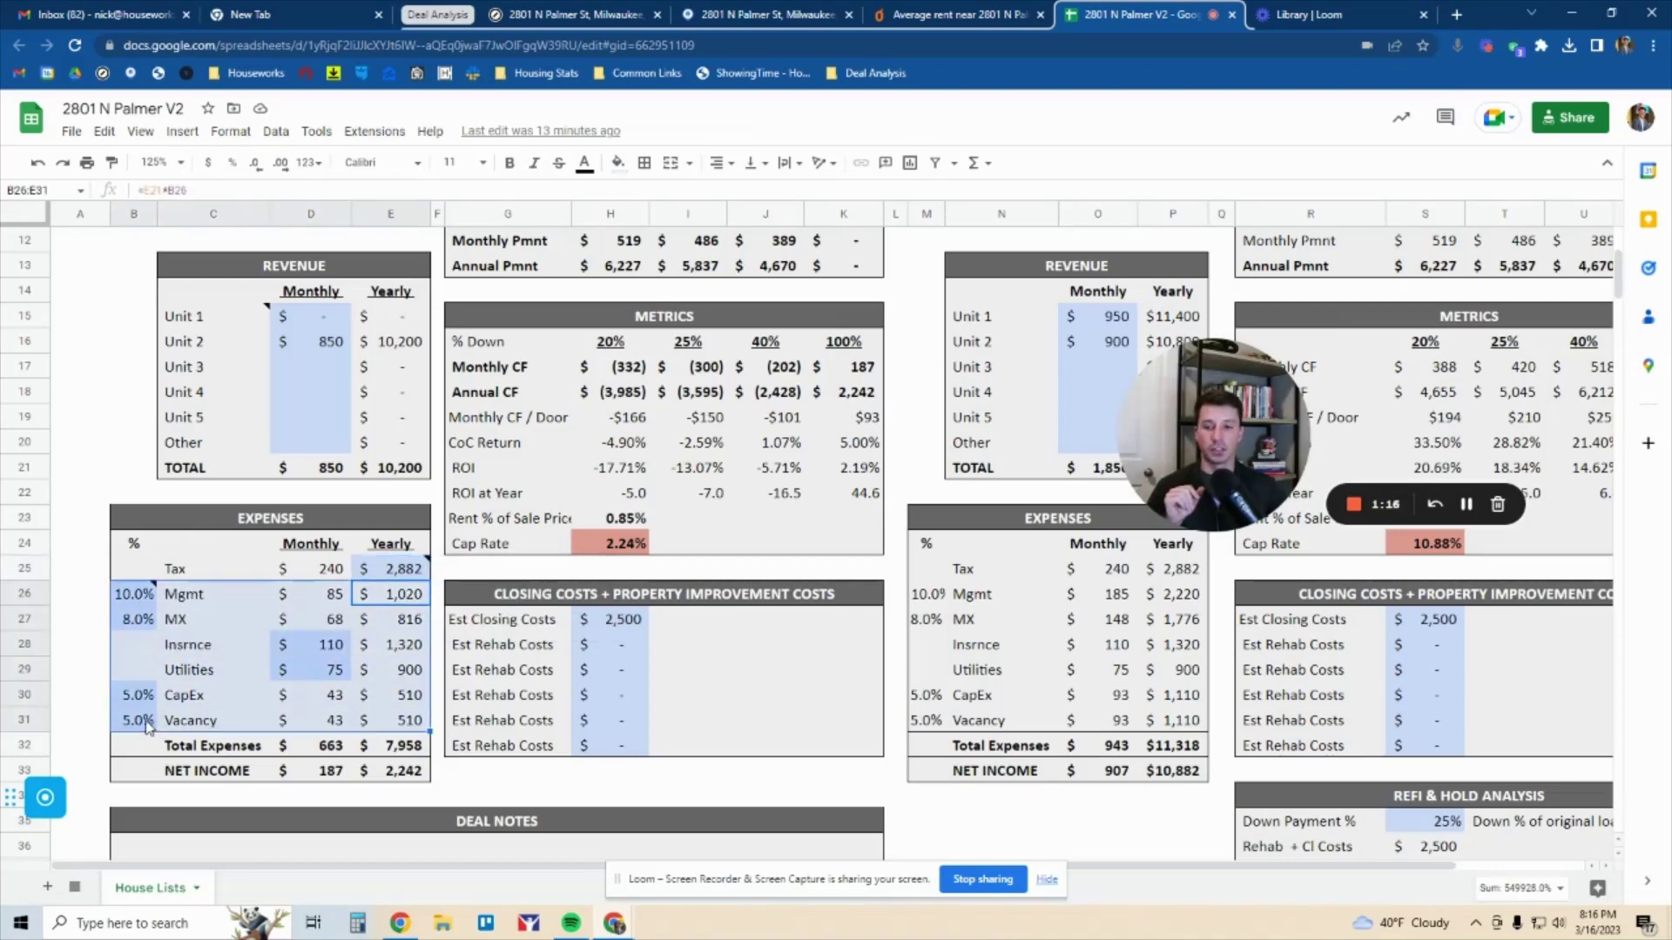
pyautogui.click(140, 597)
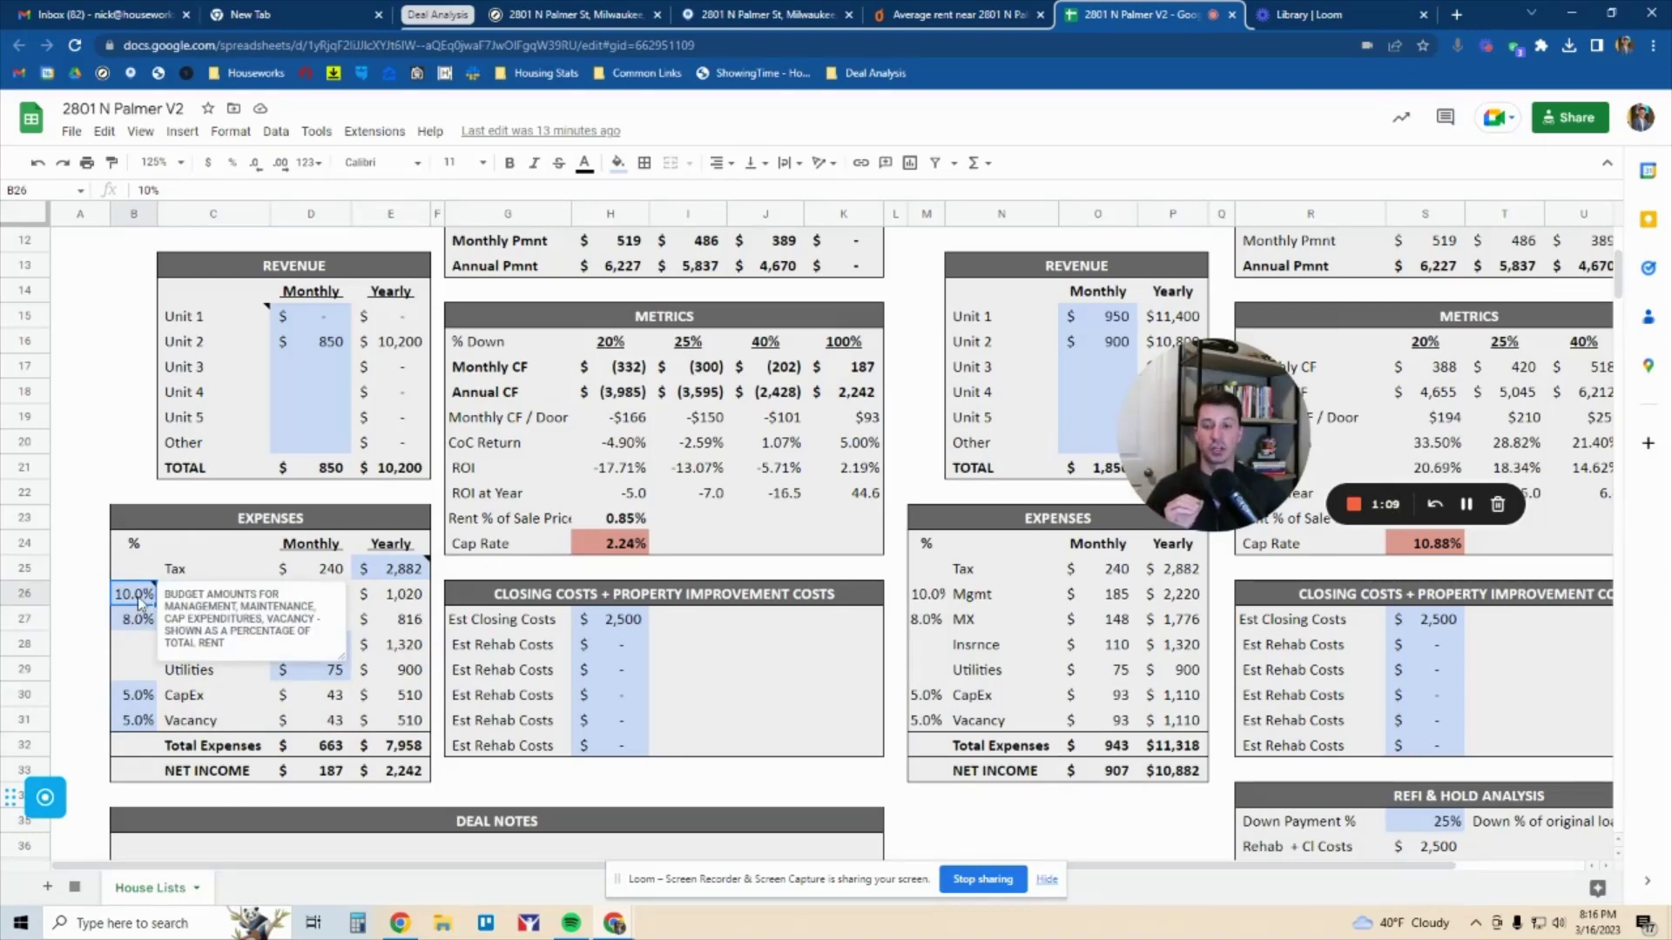
pyautogui.moveTo(141, 602); pyautogui.dragTo(141, 619)
pyautogui.click(142, 619)
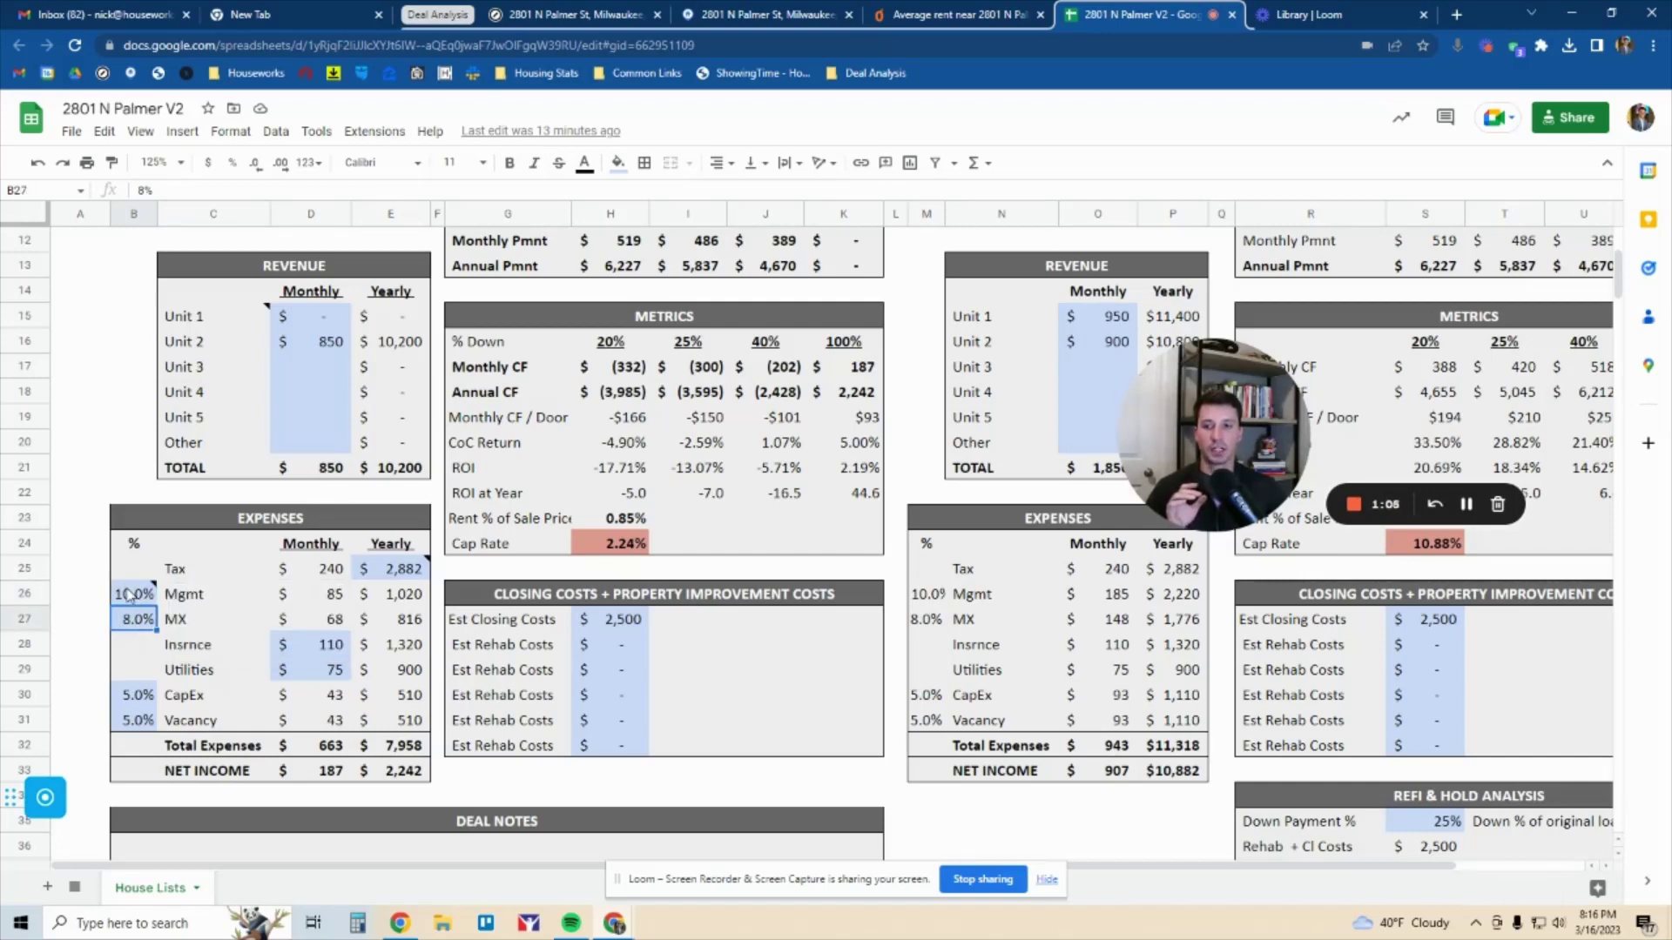
pyautogui.click(321, 470)
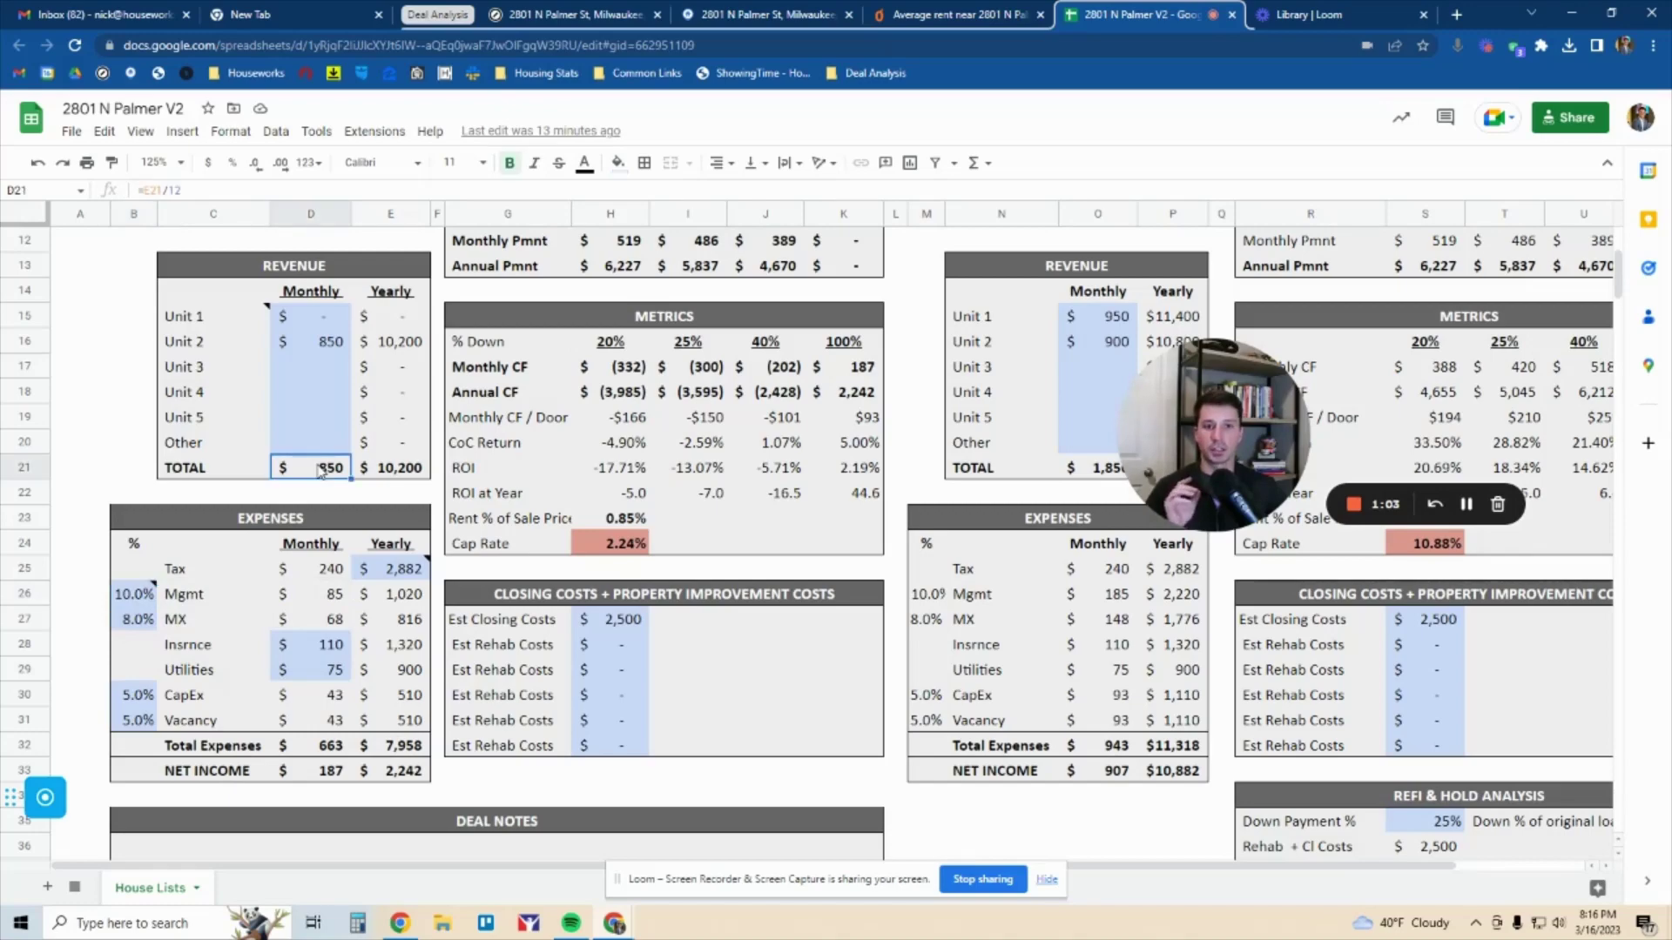
pyautogui.scroll(3, 320, 475)
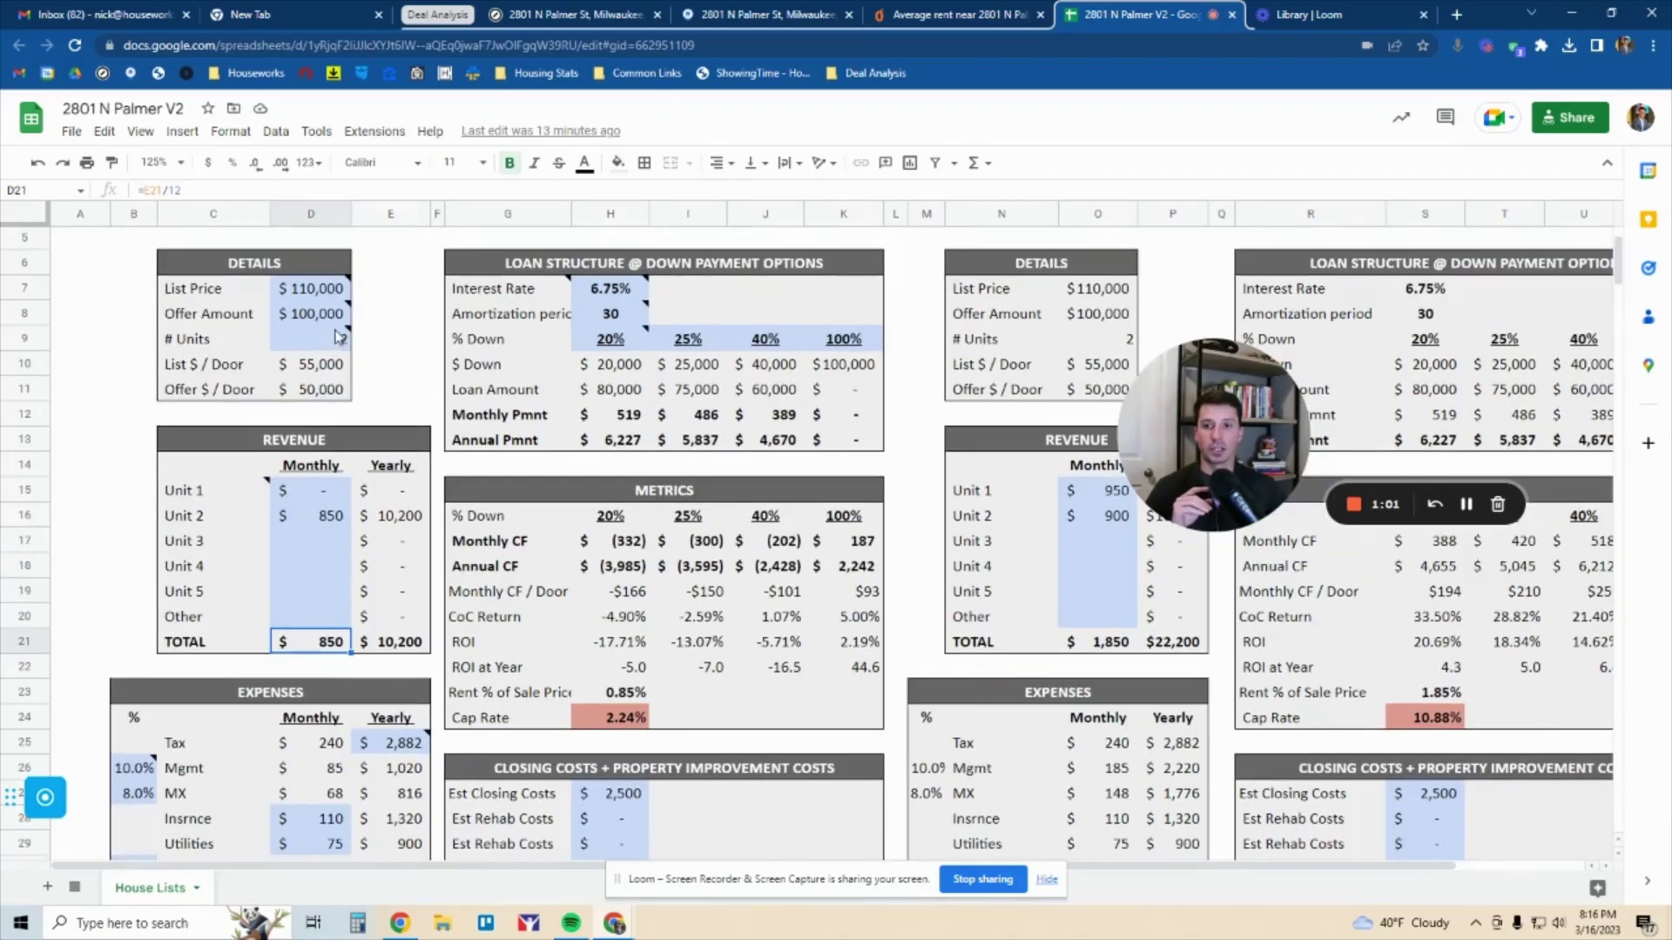
pyautogui.click(329, 320)
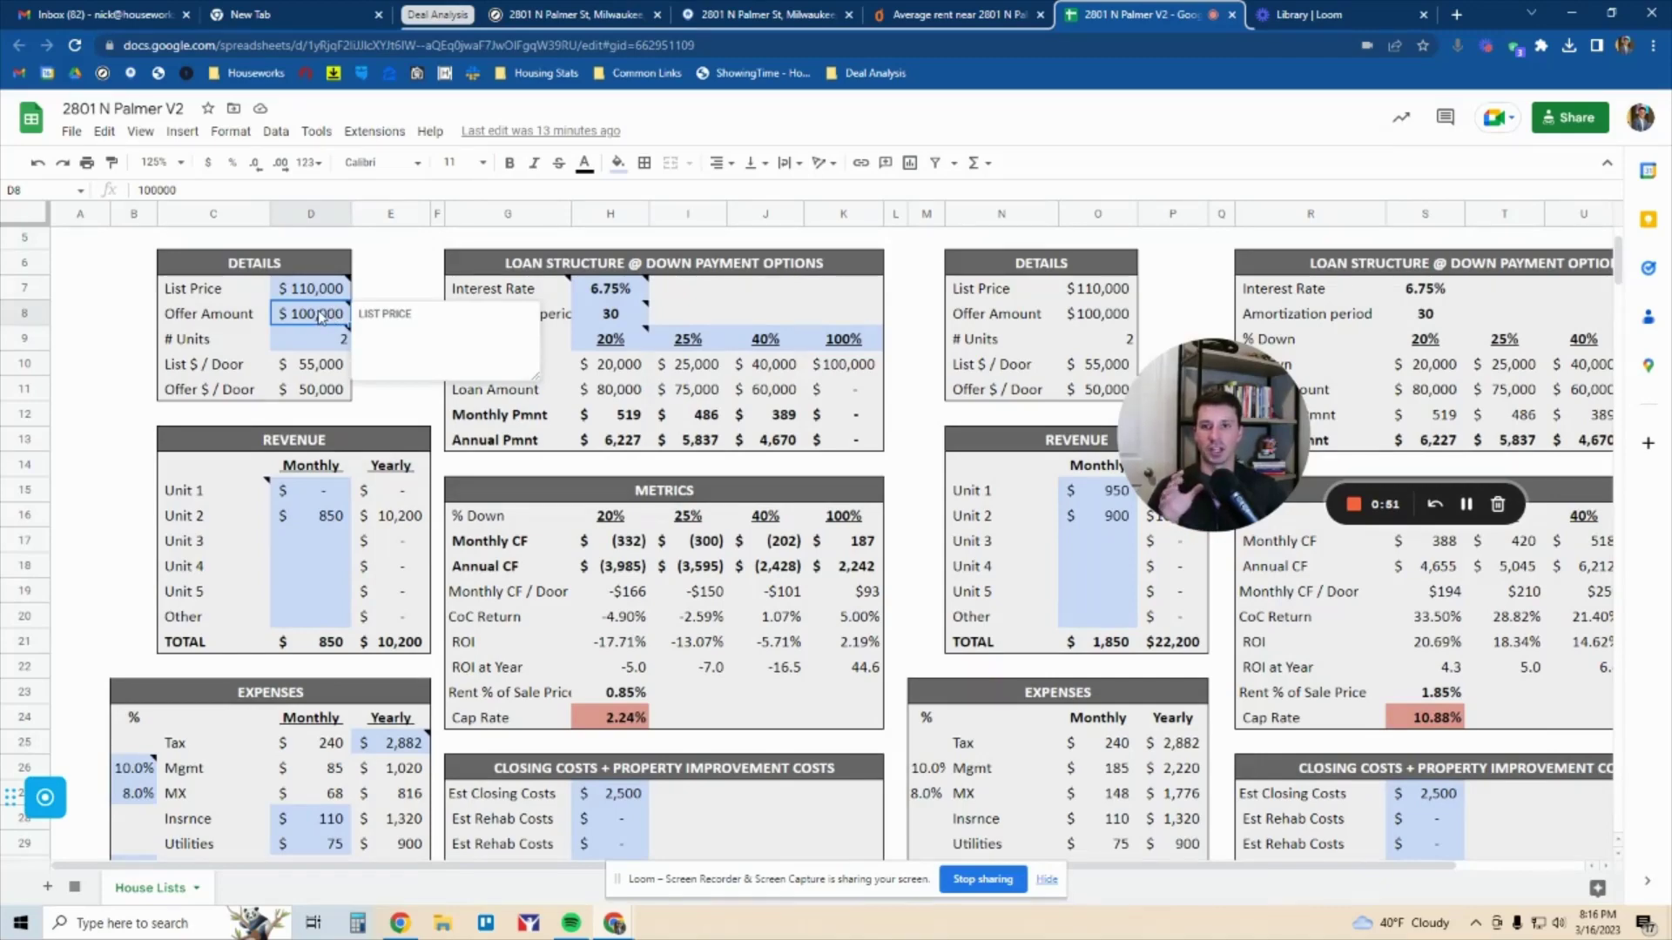
pyautogui.scroll(-5, 320, 316)
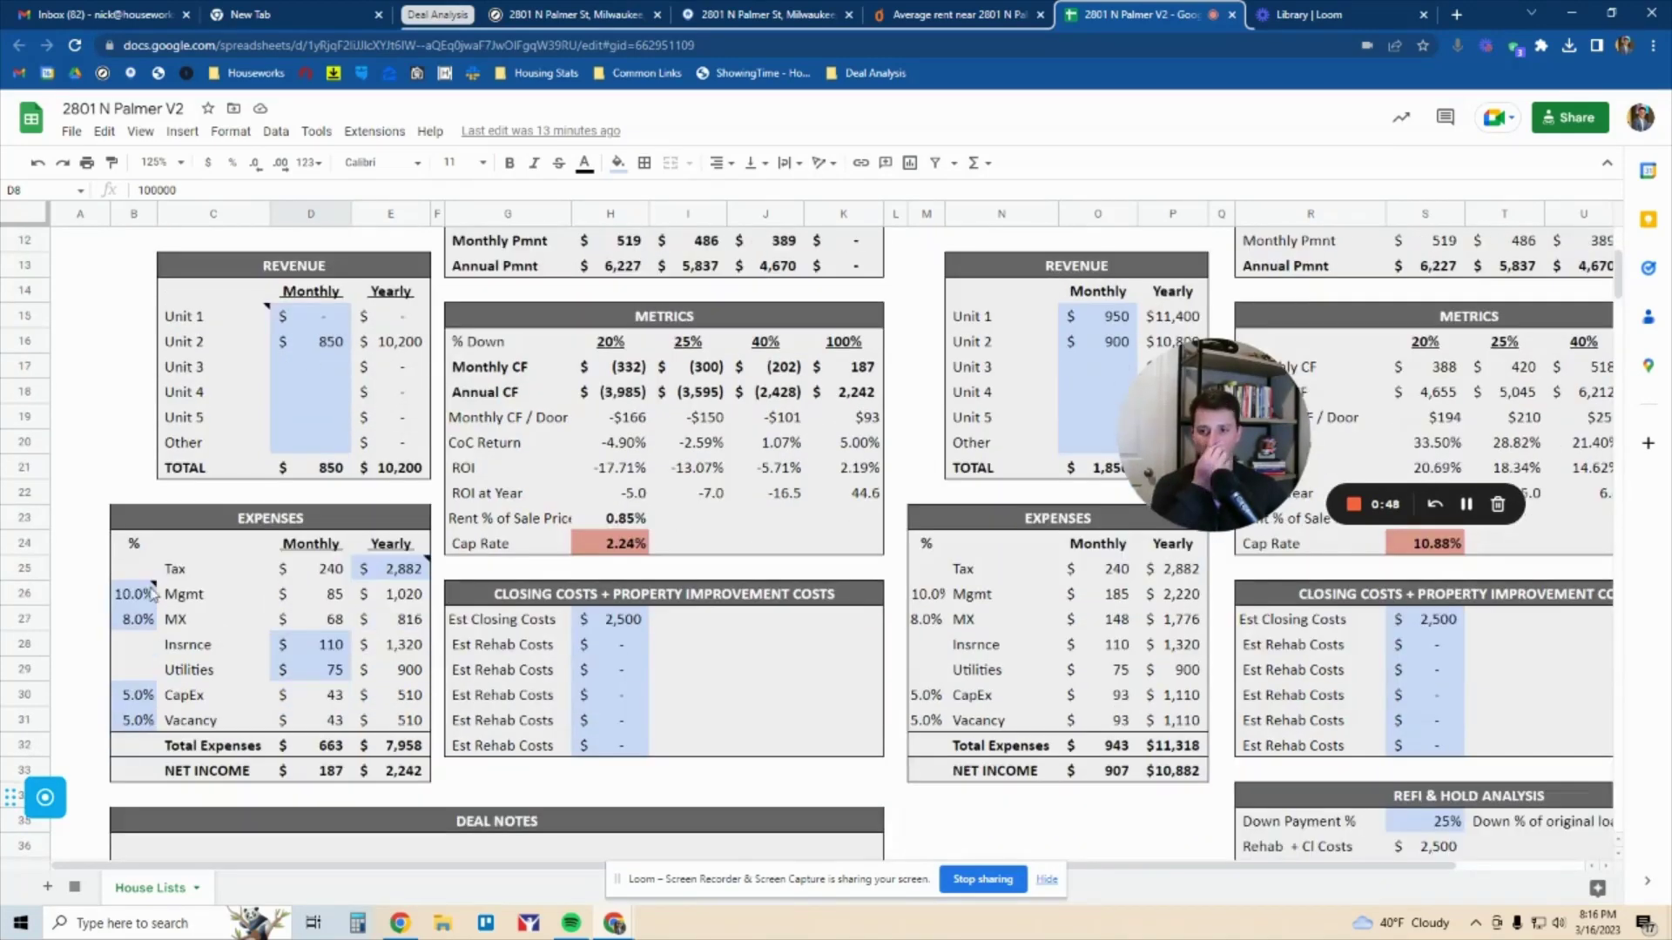
# Point out the 10% management, 8% maintenance, 5% CapEx and 5% Vacancy rows
pyautogui.click(138, 597)
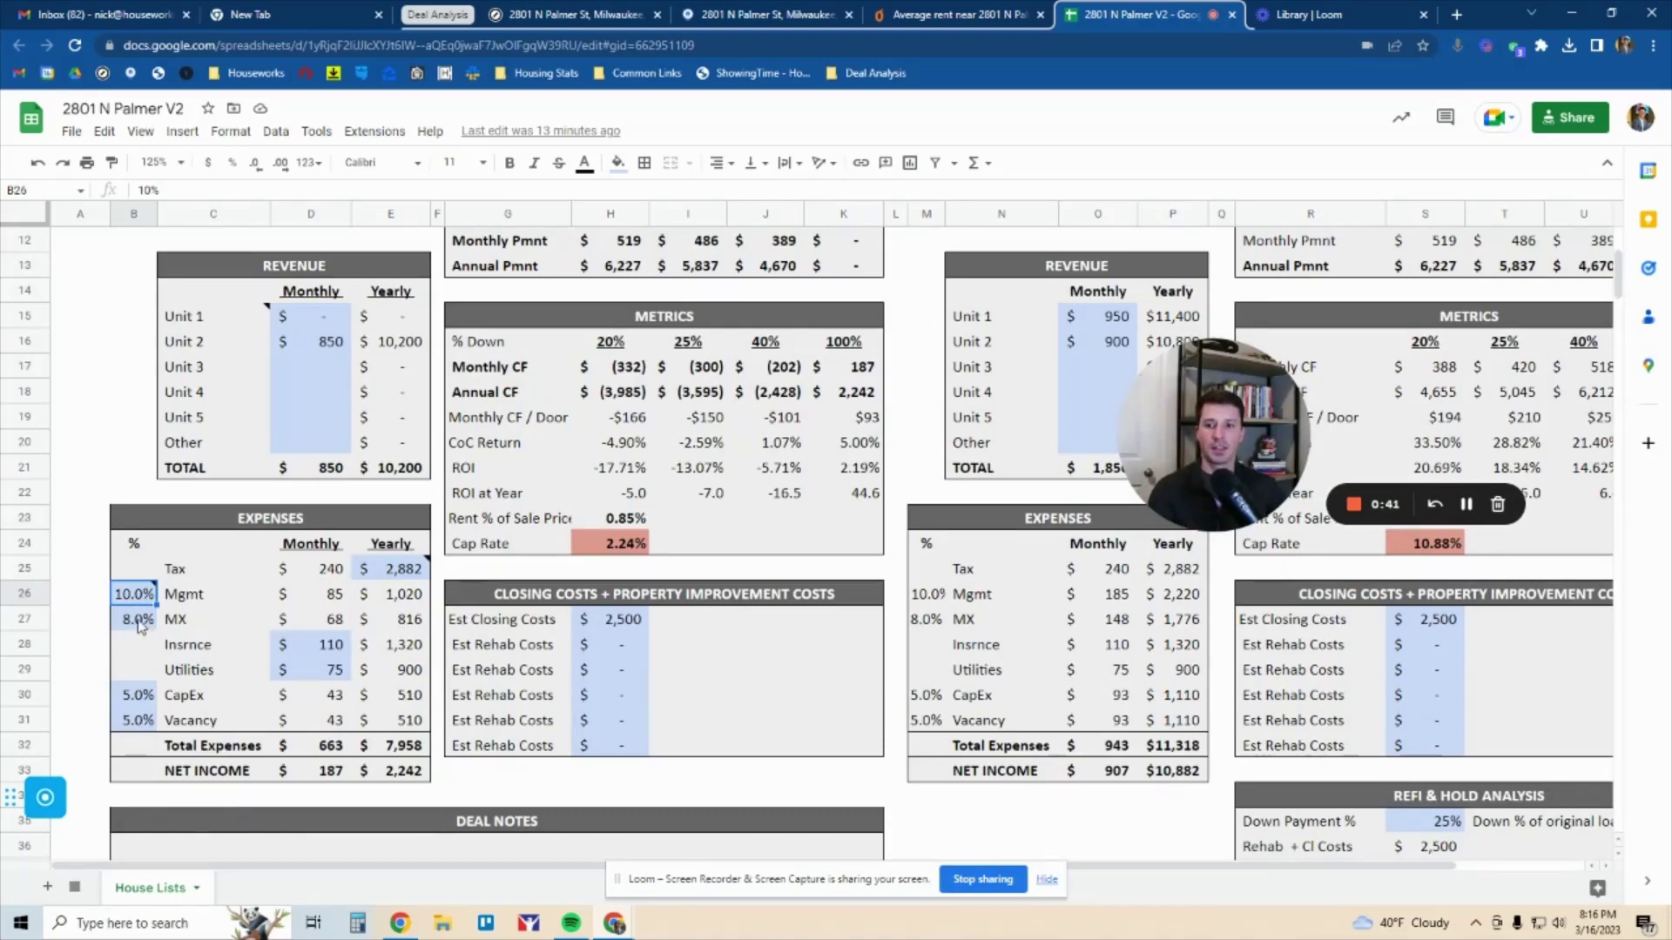
pyautogui.moveTo(140, 621); pyautogui.dragTo(383, 620)
pyautogui.moveTo(154, 703); pyautogui.dragTo(403, 722)
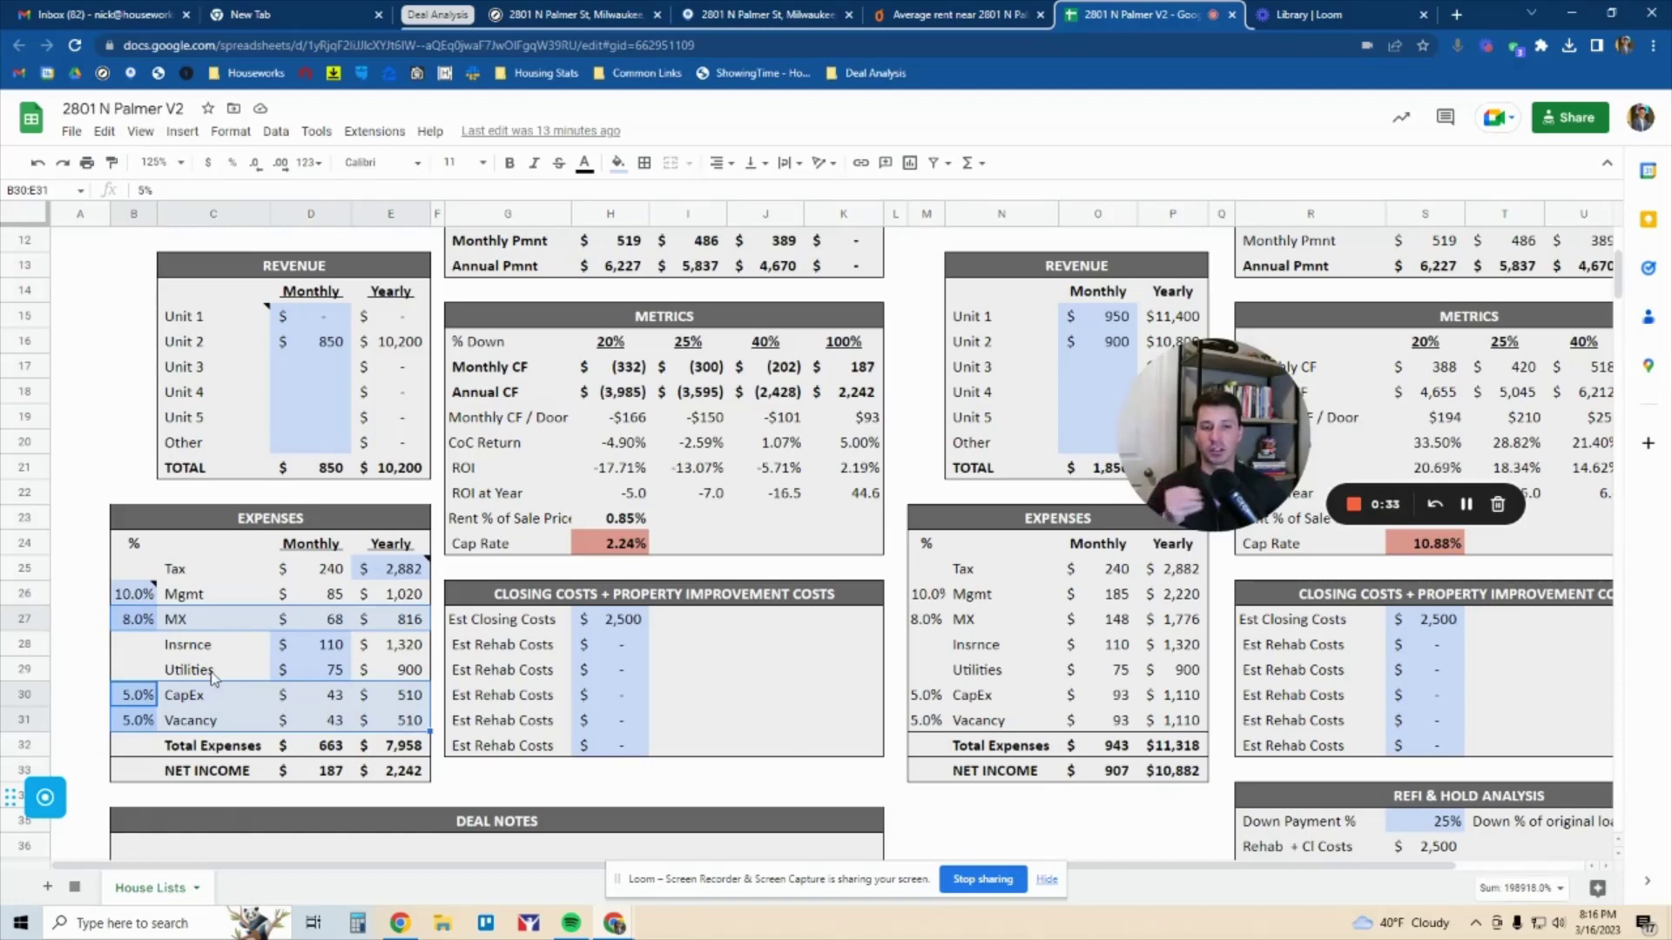
pyautogui.click(325, 621)
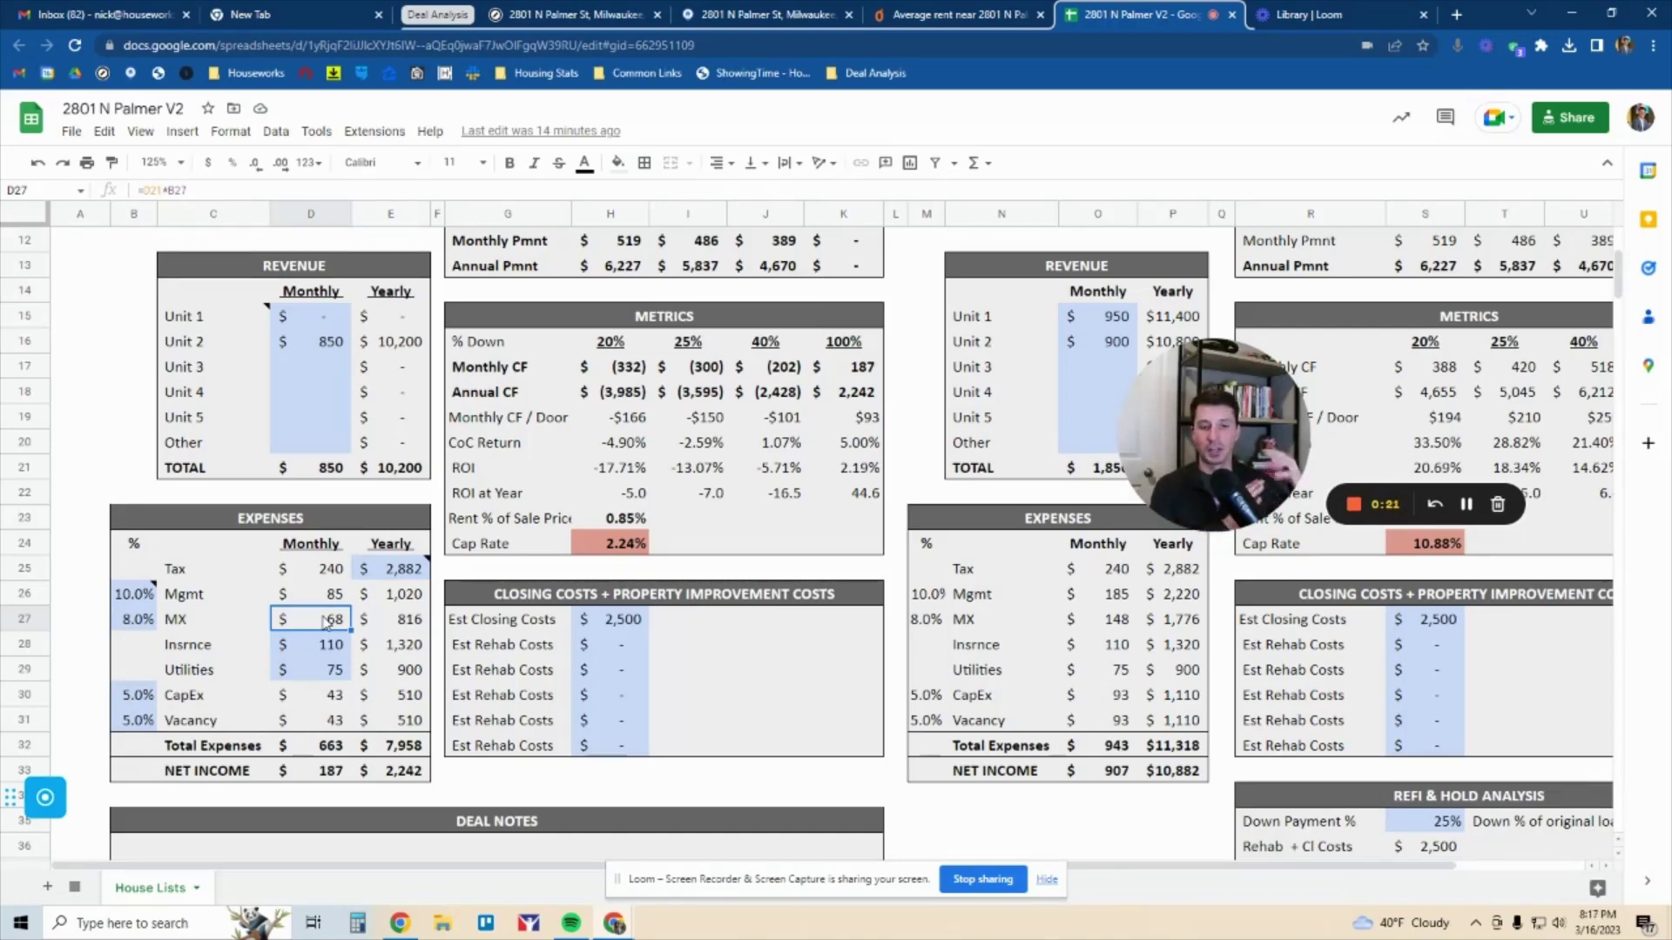
pyautogui.moveTo(138, 701); pyautogui.dragTo(331, 705)
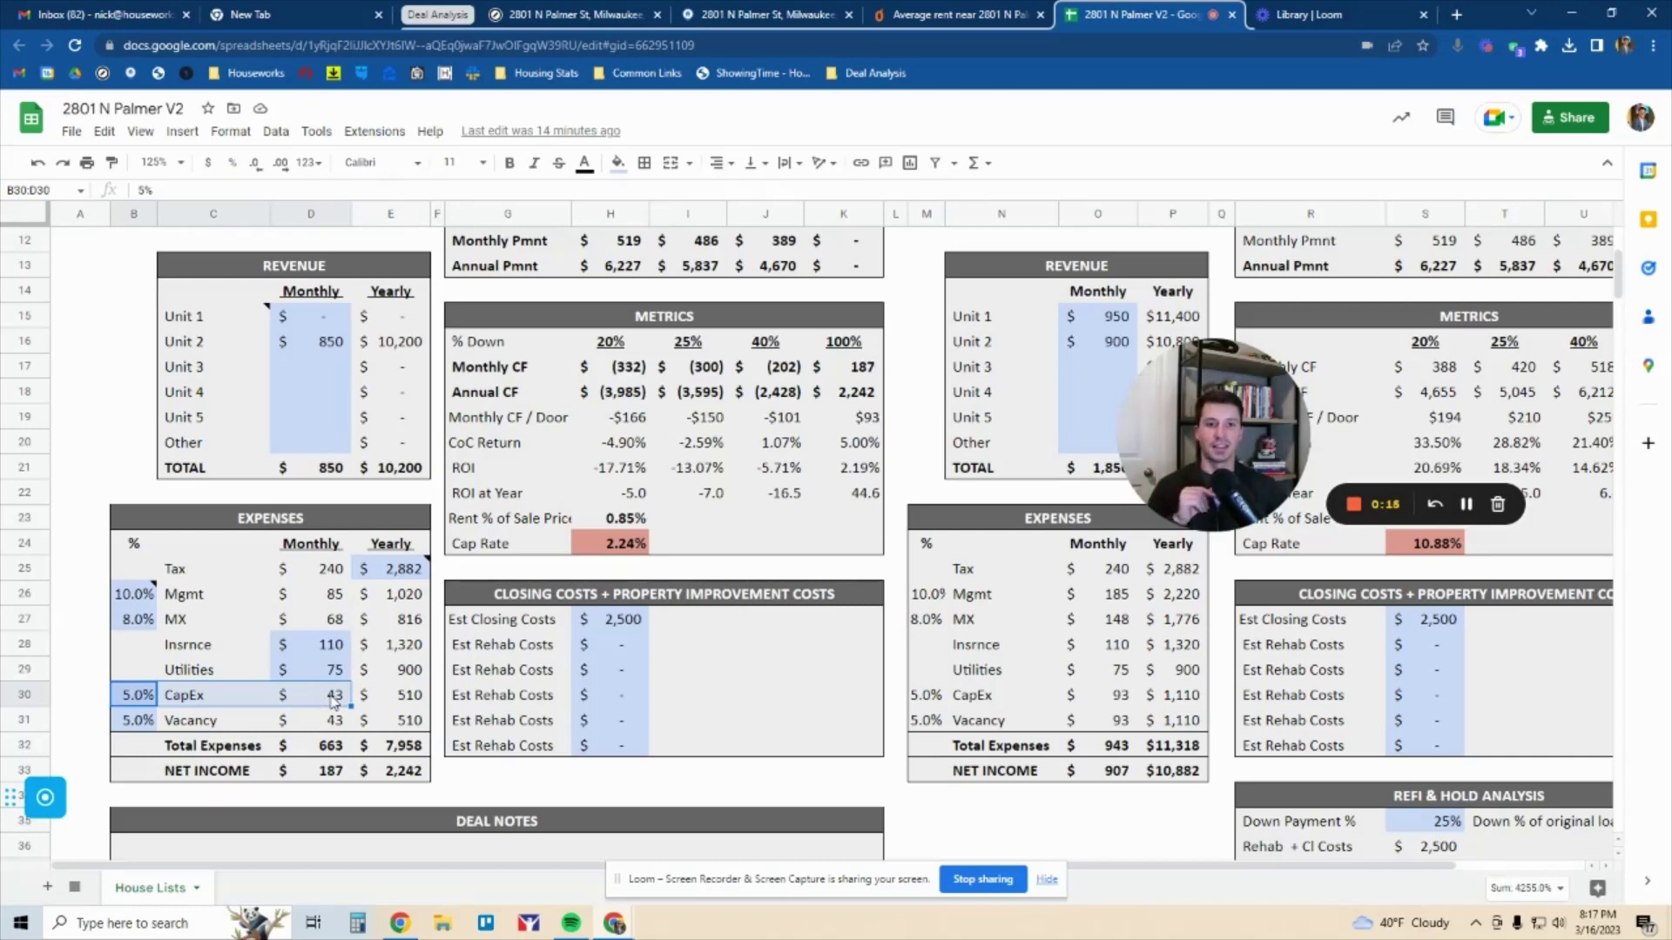
pyautogui.moveTo(141, 721); pyautogui.dragTo(320, 731)
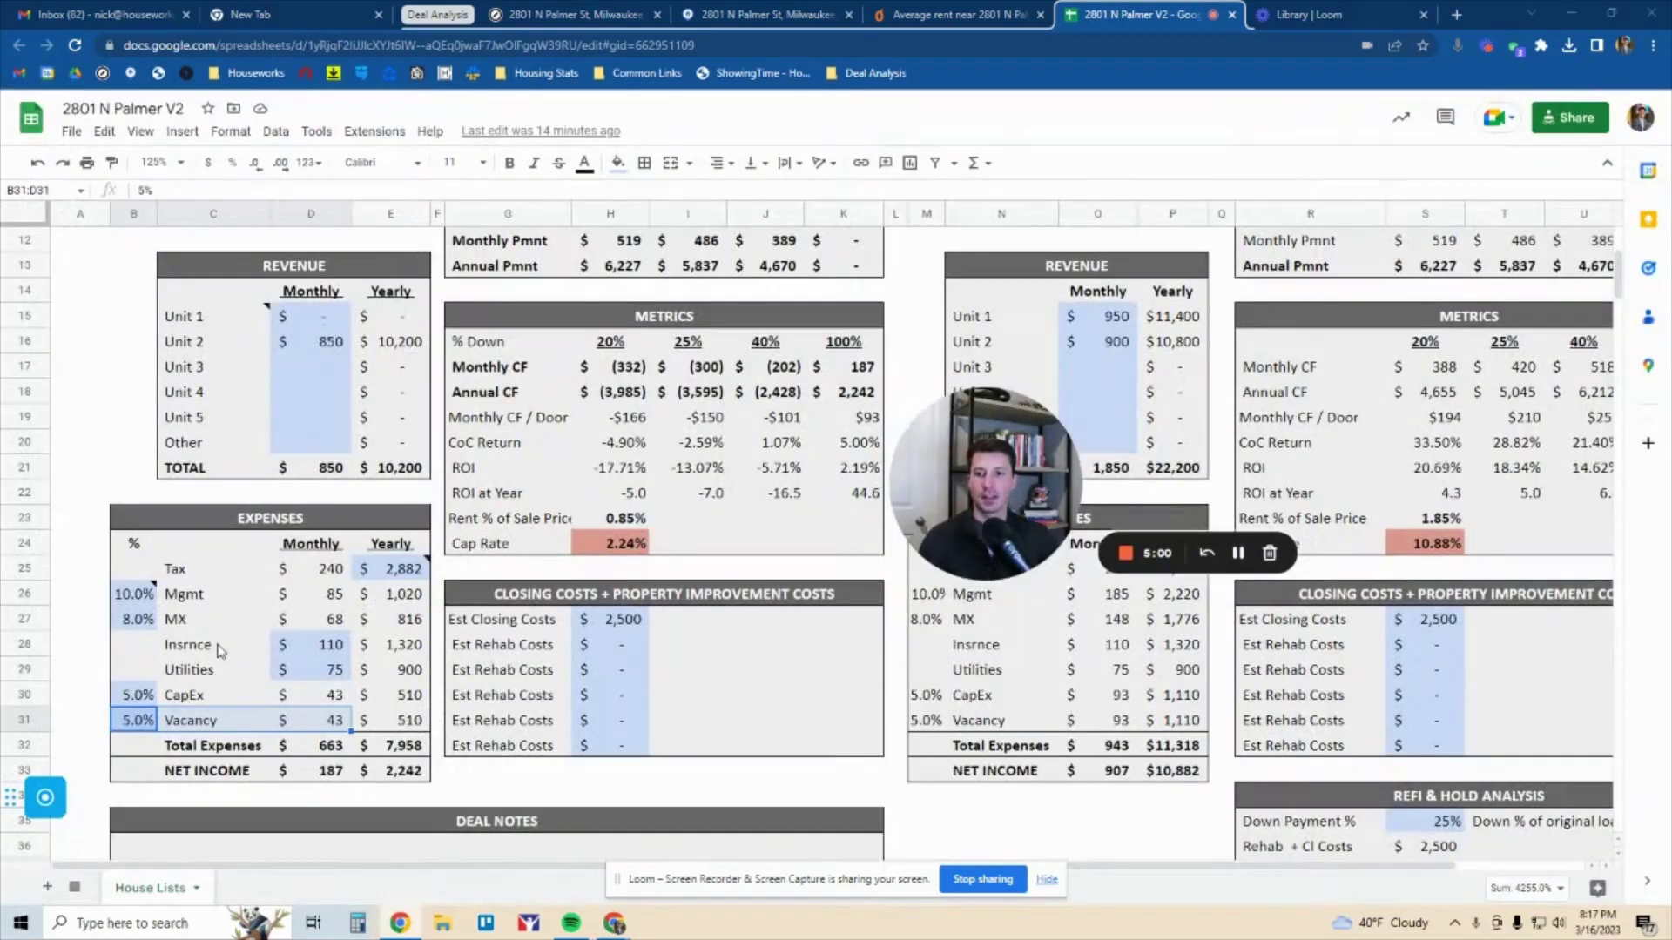
# Point out the insurance and utilities expenses, then return to the Flexmls listing
pyautogui.moveTo(218, 648); pyautogui.dragTo(328, 643)
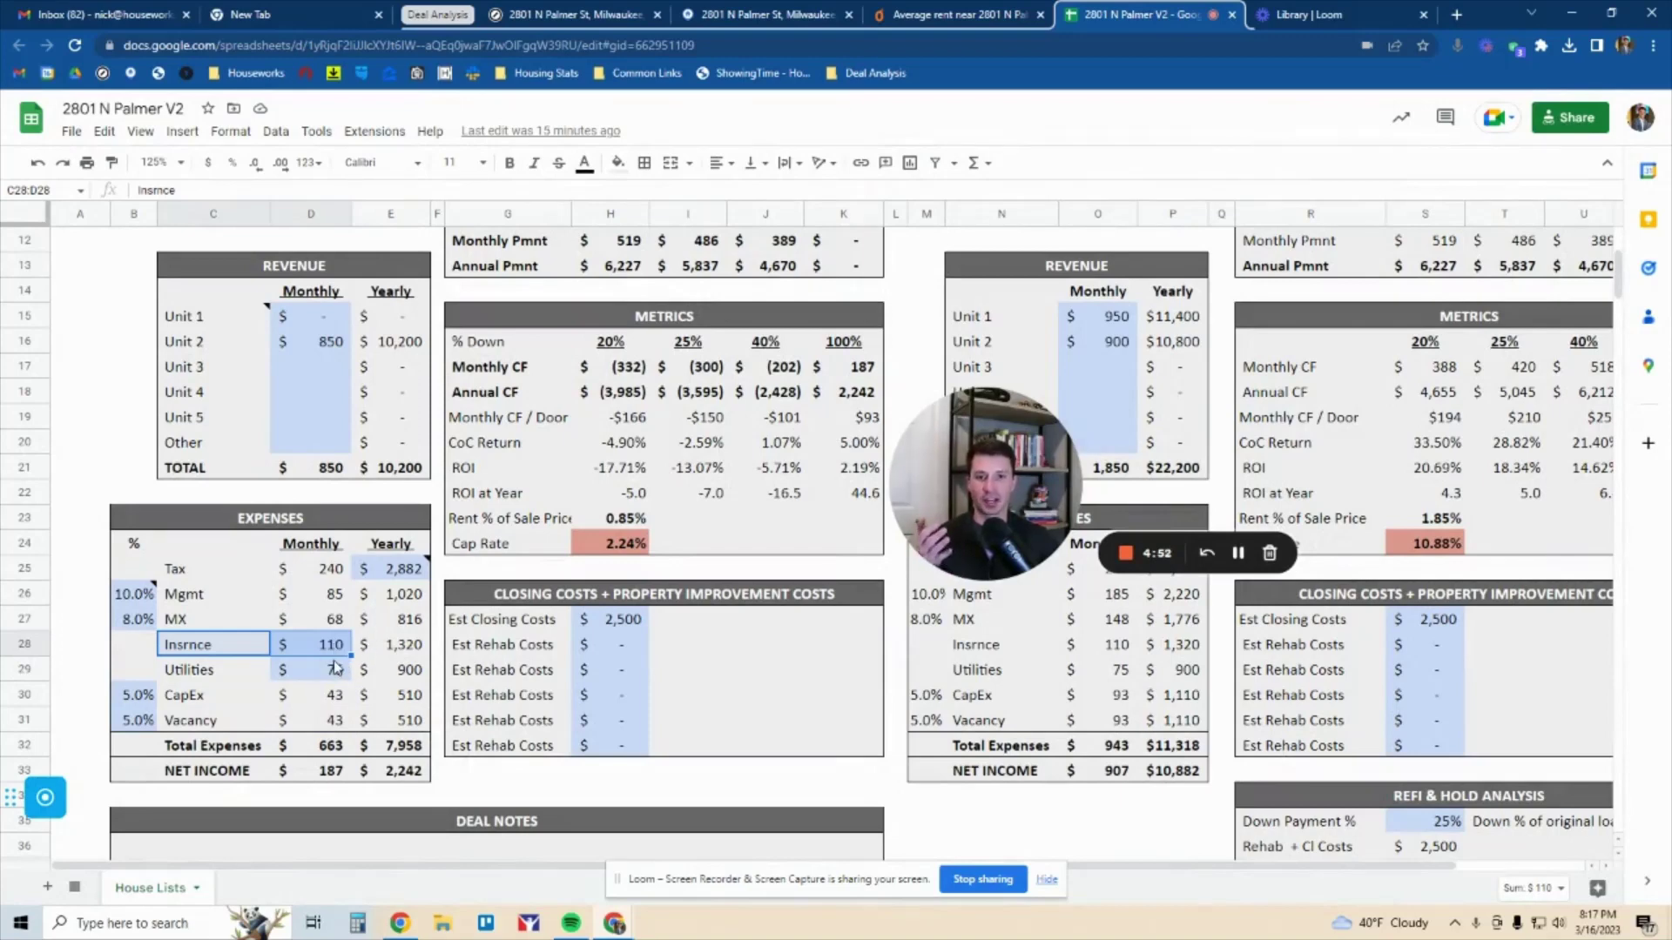
pyautogui.moveTo(195, 672); pyautogui.dragTo(324, 672)
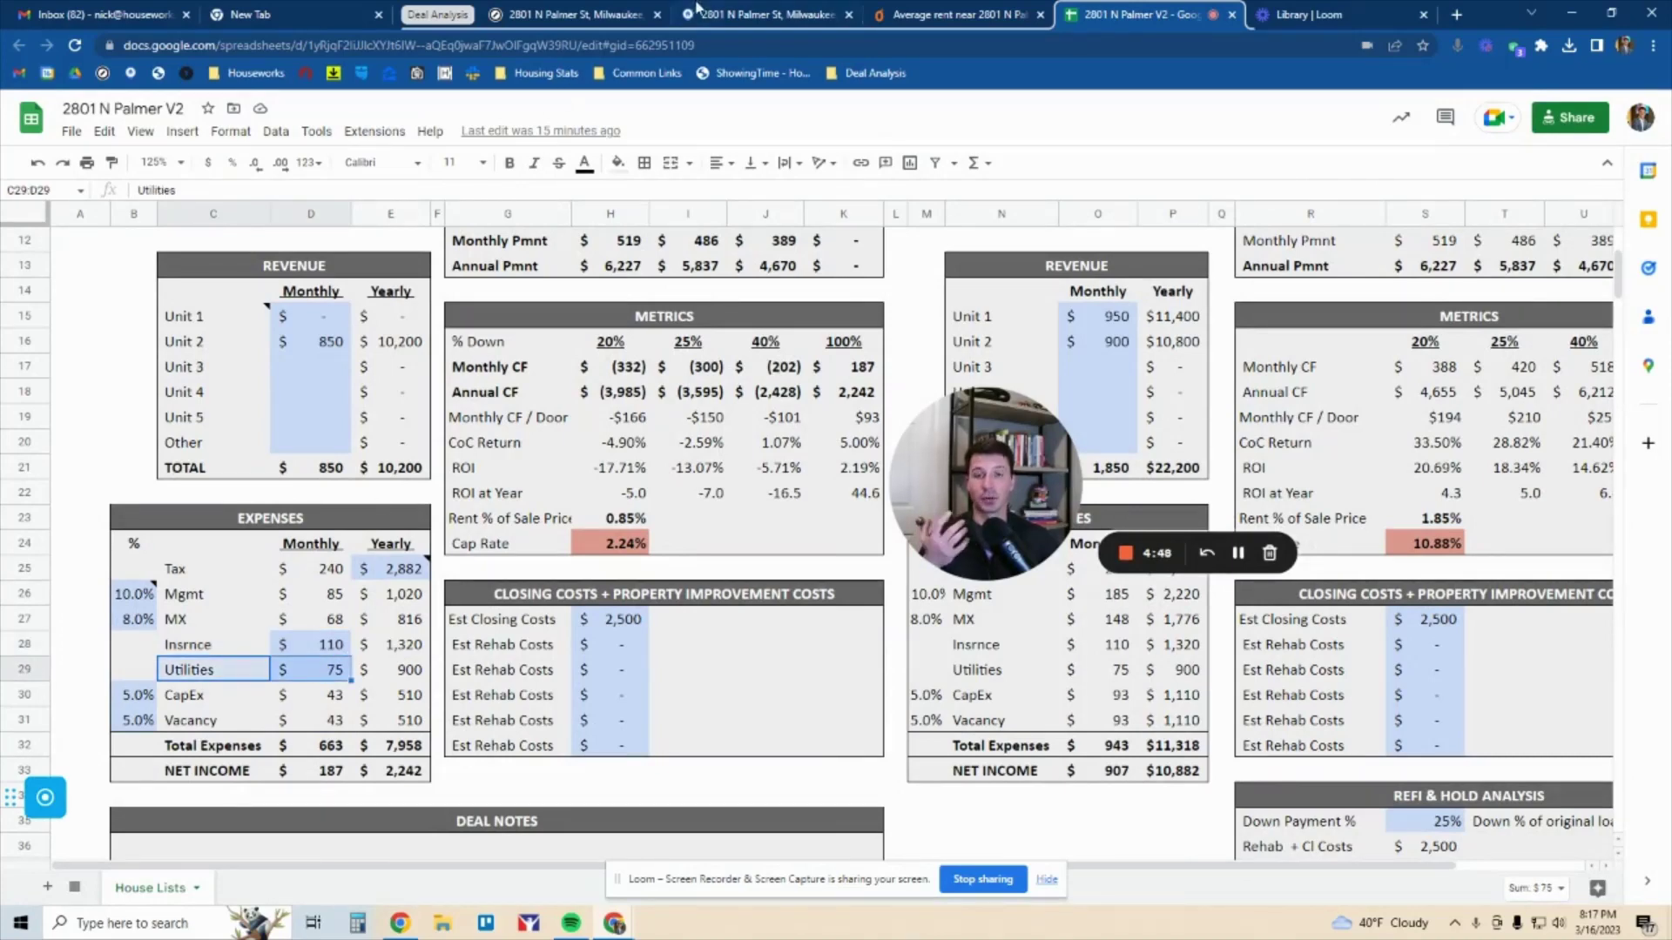
pyautogui.click(721, 15)
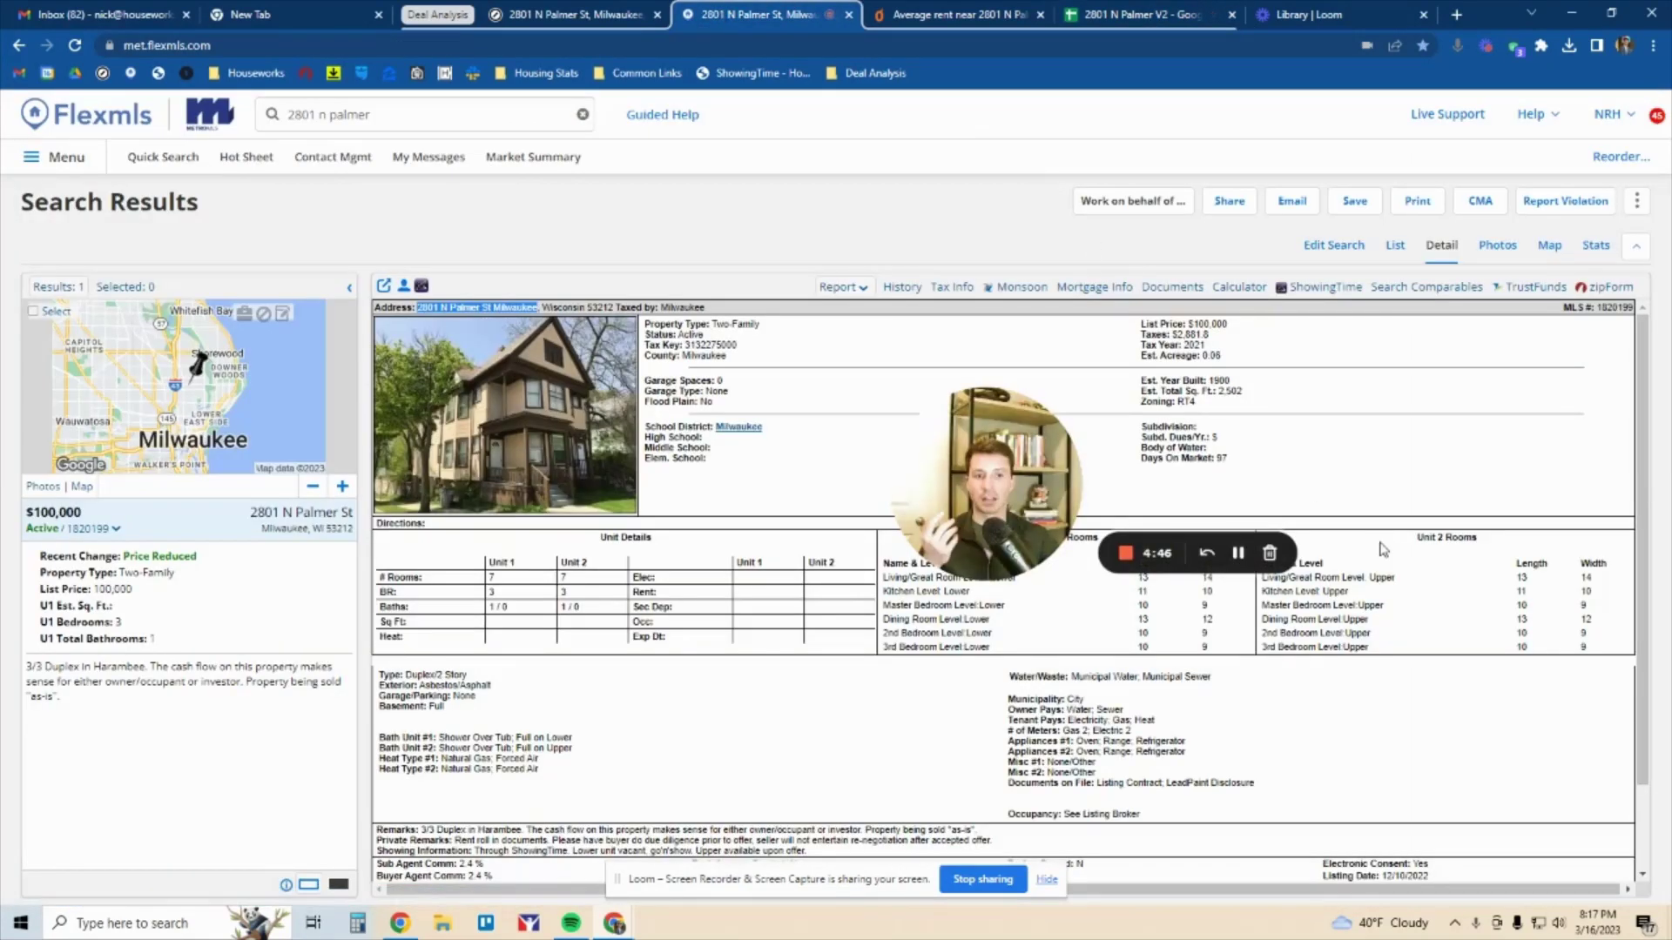
# Highlight the 'Owner Pays: Water; Sewer' line, then return to the deal spreadsheet
pyautogui.moveTo(1008, 709); pyautogui.dragTo(1132, 716)
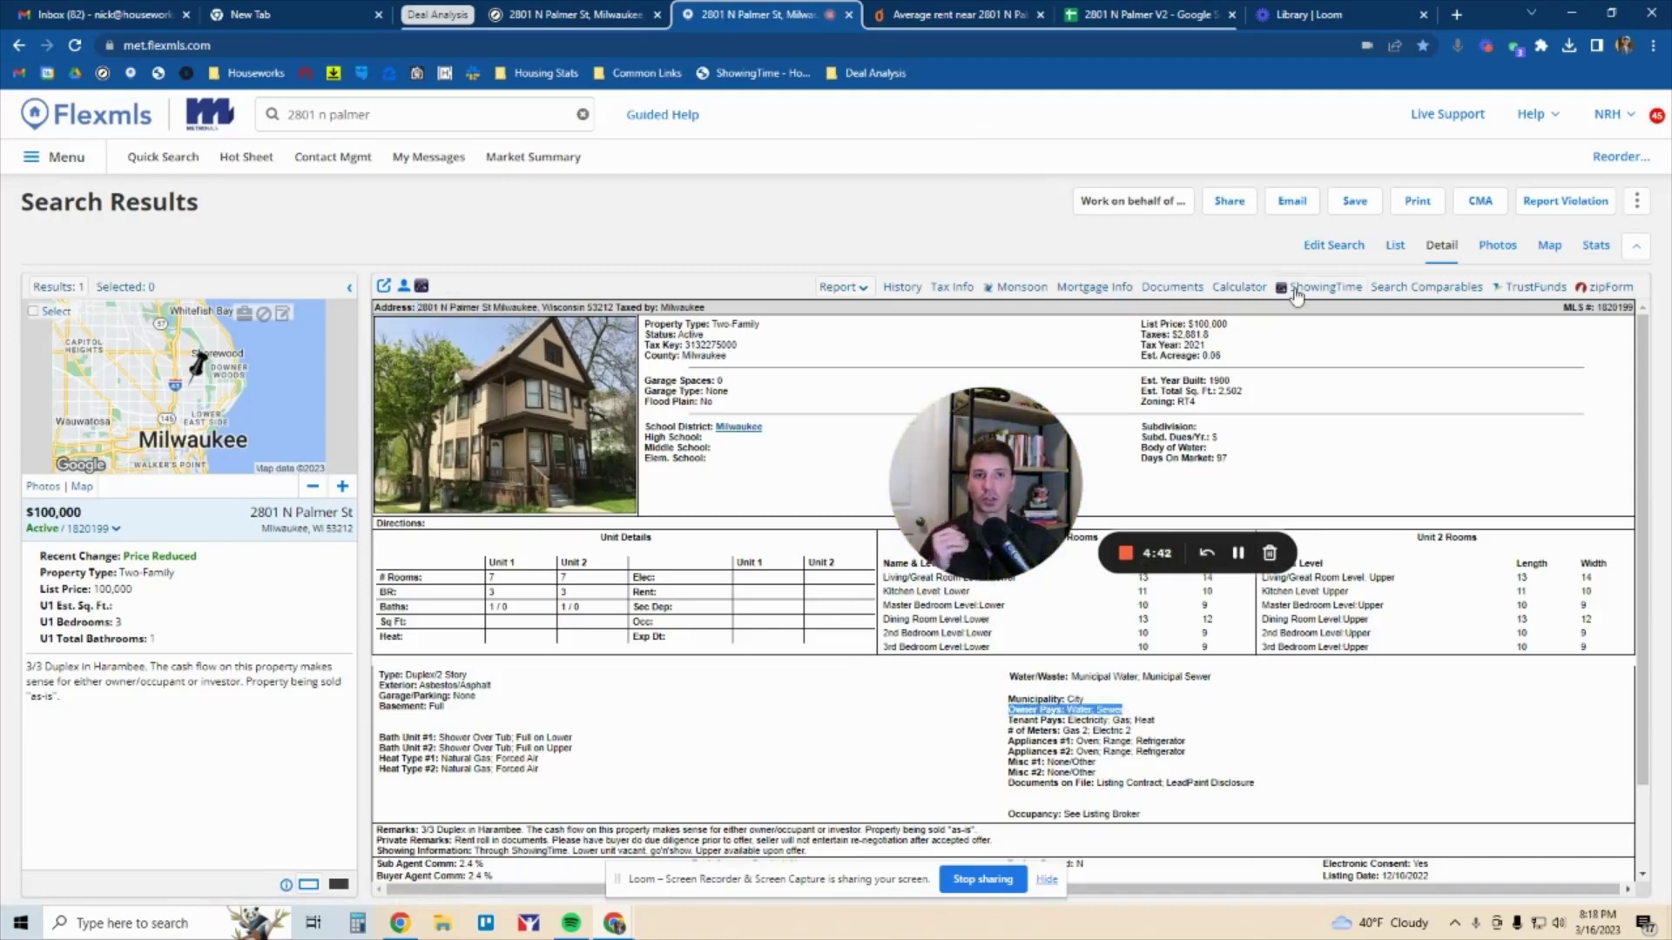
pyautogui.click(1189, 12)
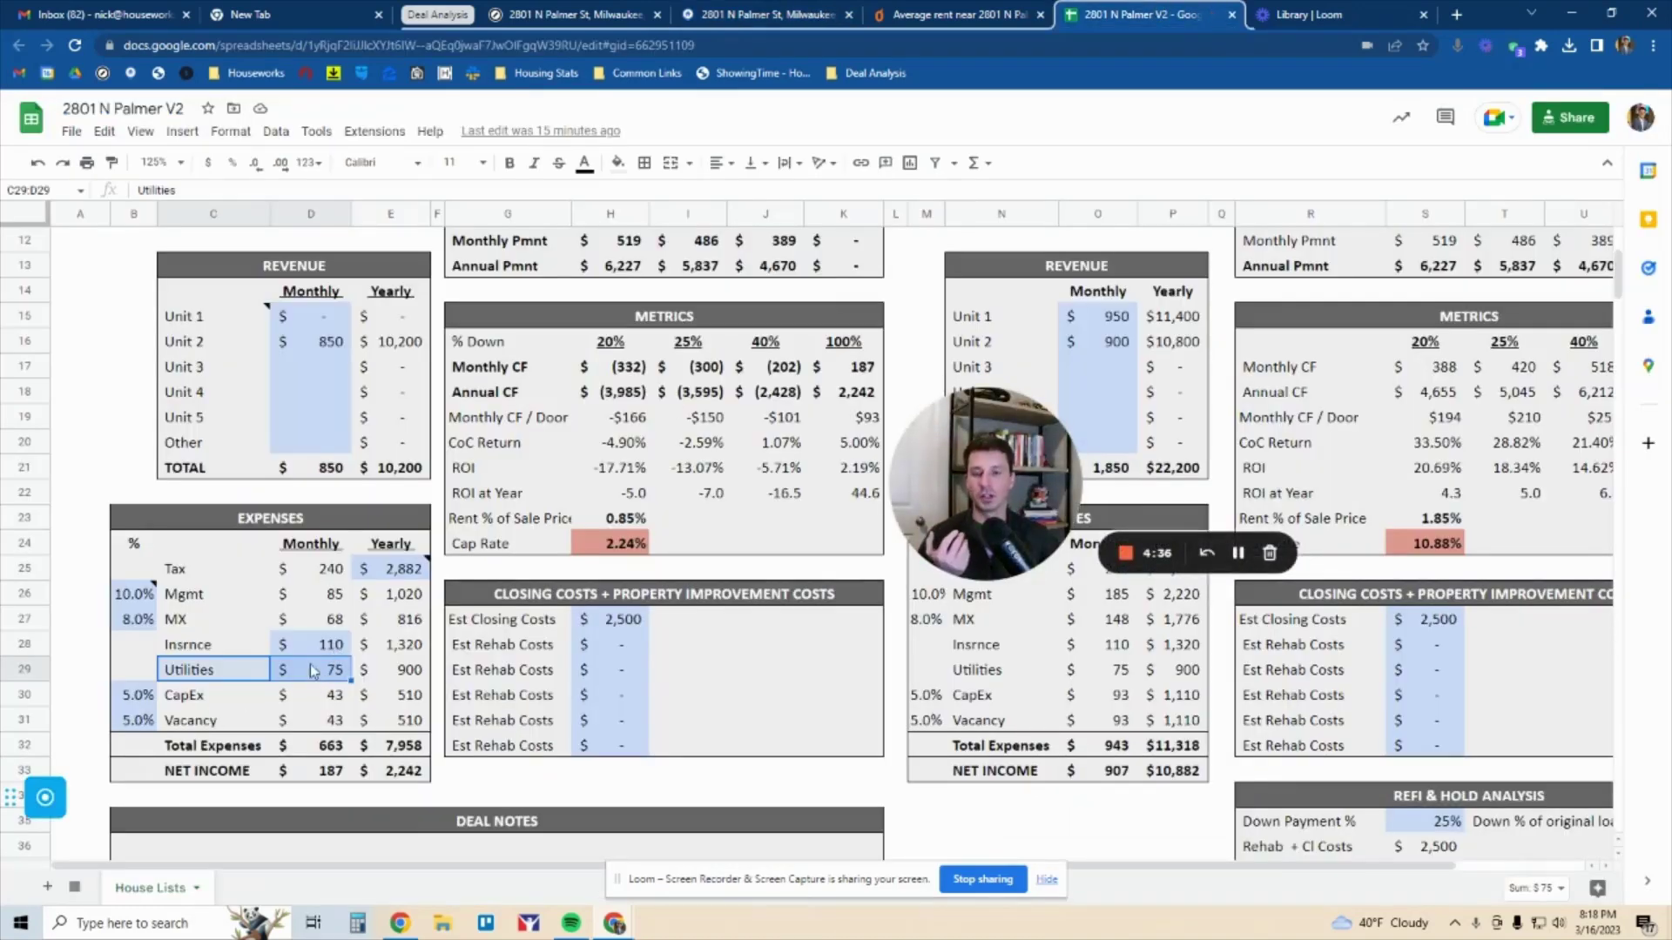
# Check the 6.75% rate and 30-year term, then change the first down payment to 15%
pyautogui.scroll(3, 300, 340)
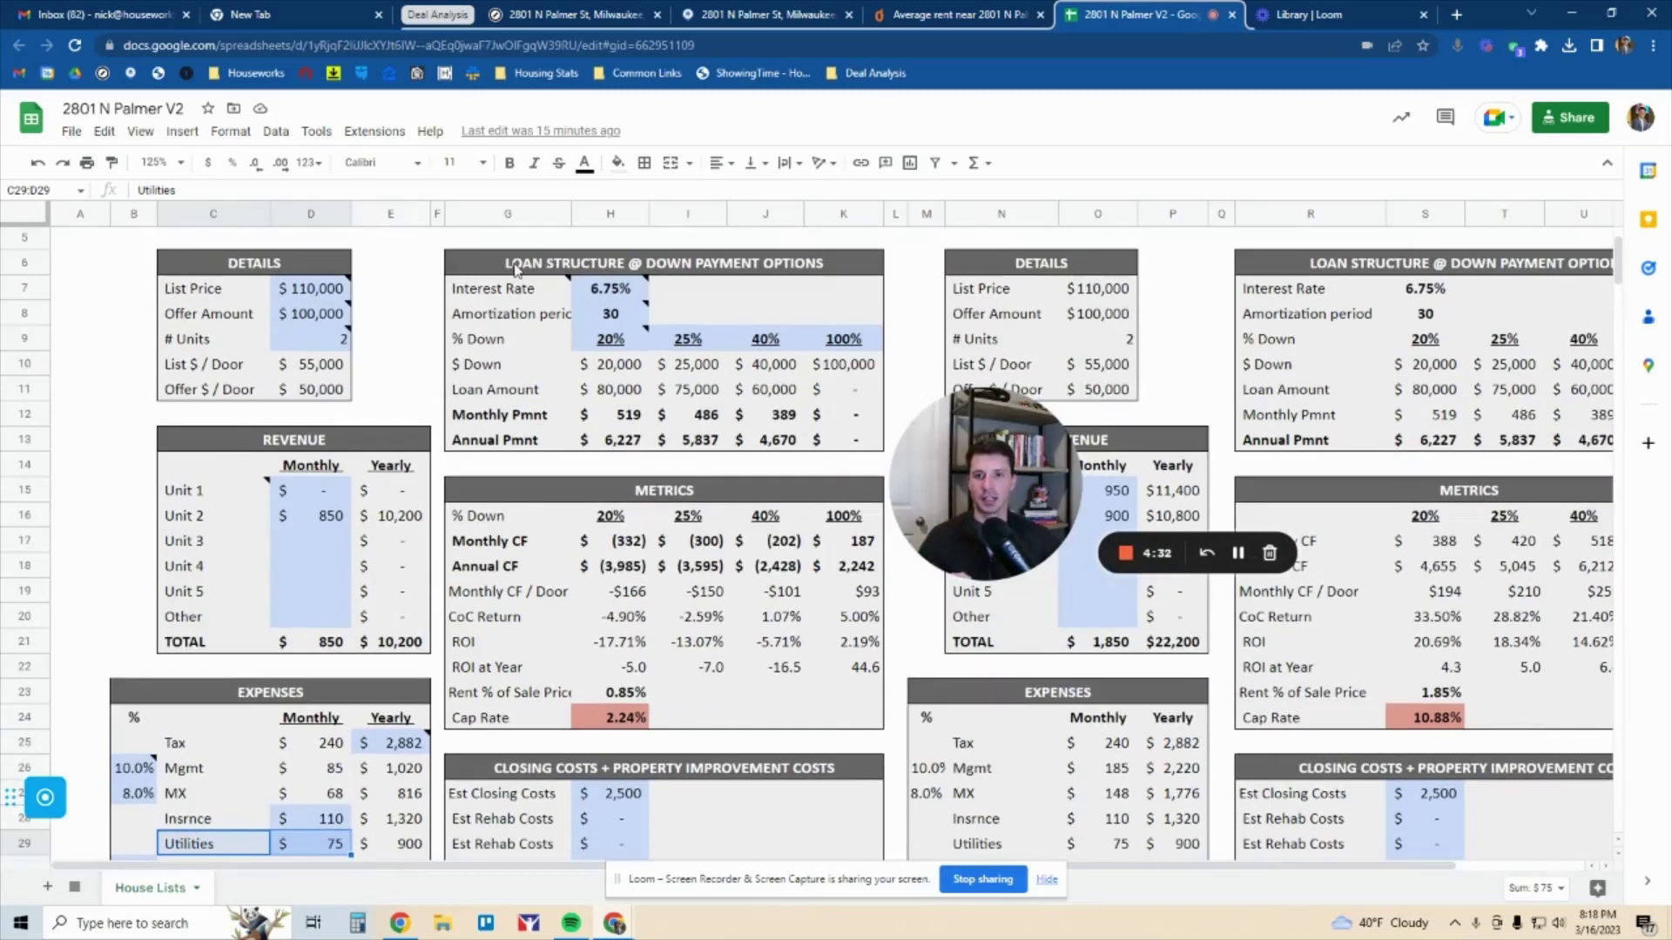
pyautogui.click(609, 289)
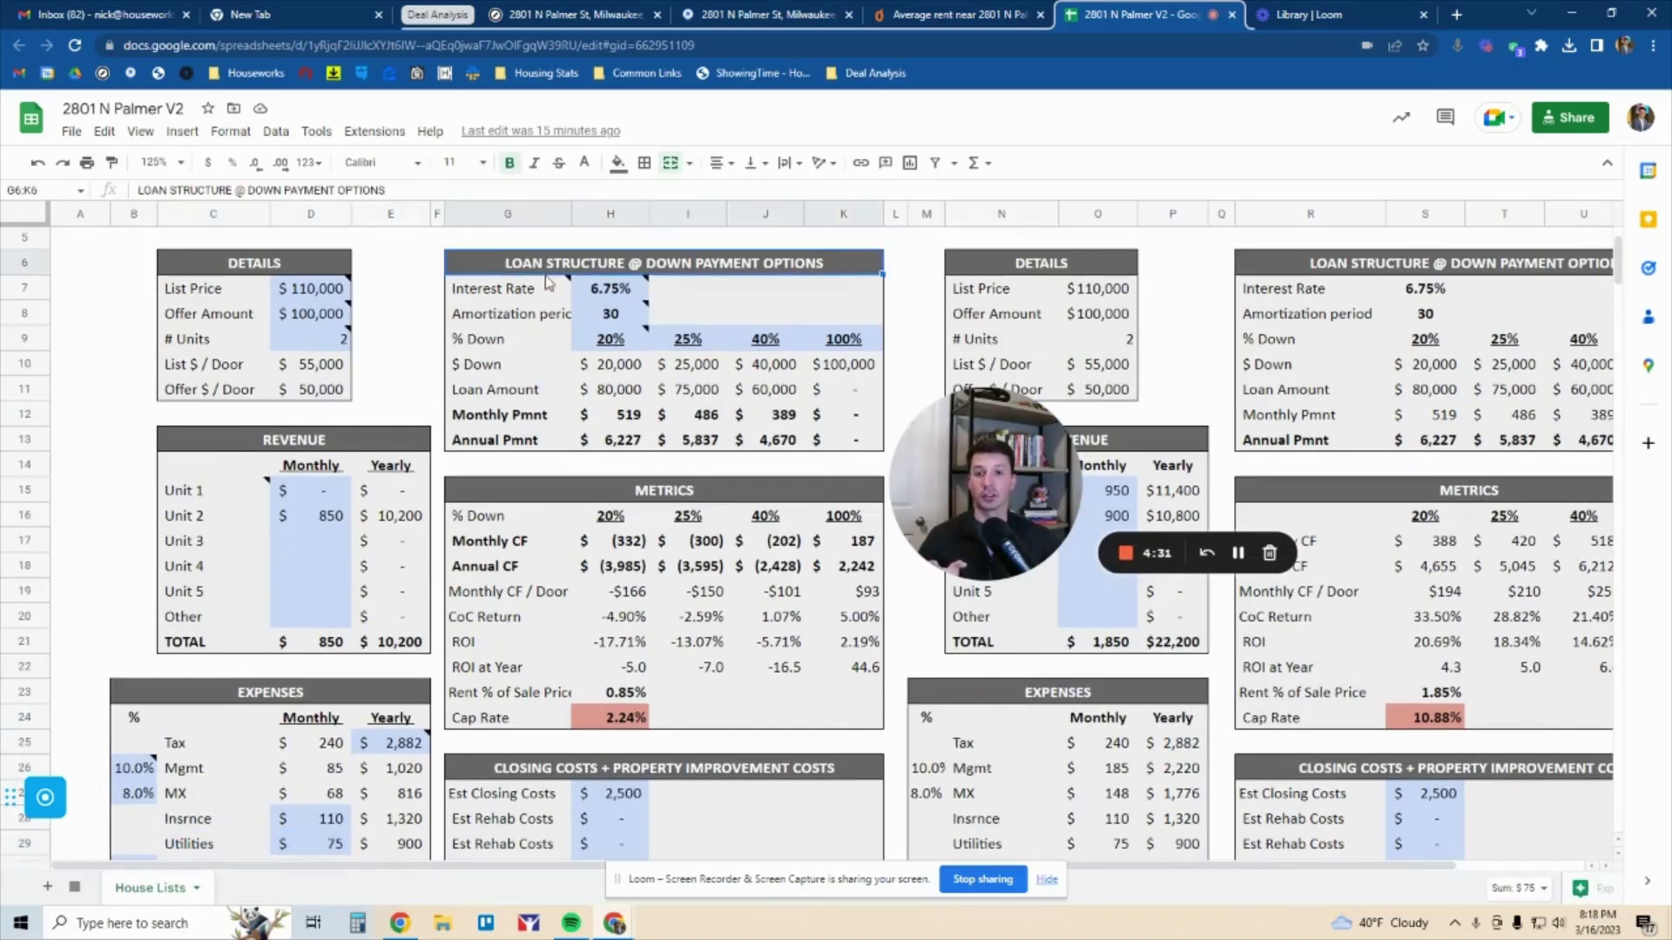
pyautogui.click(613, 314)
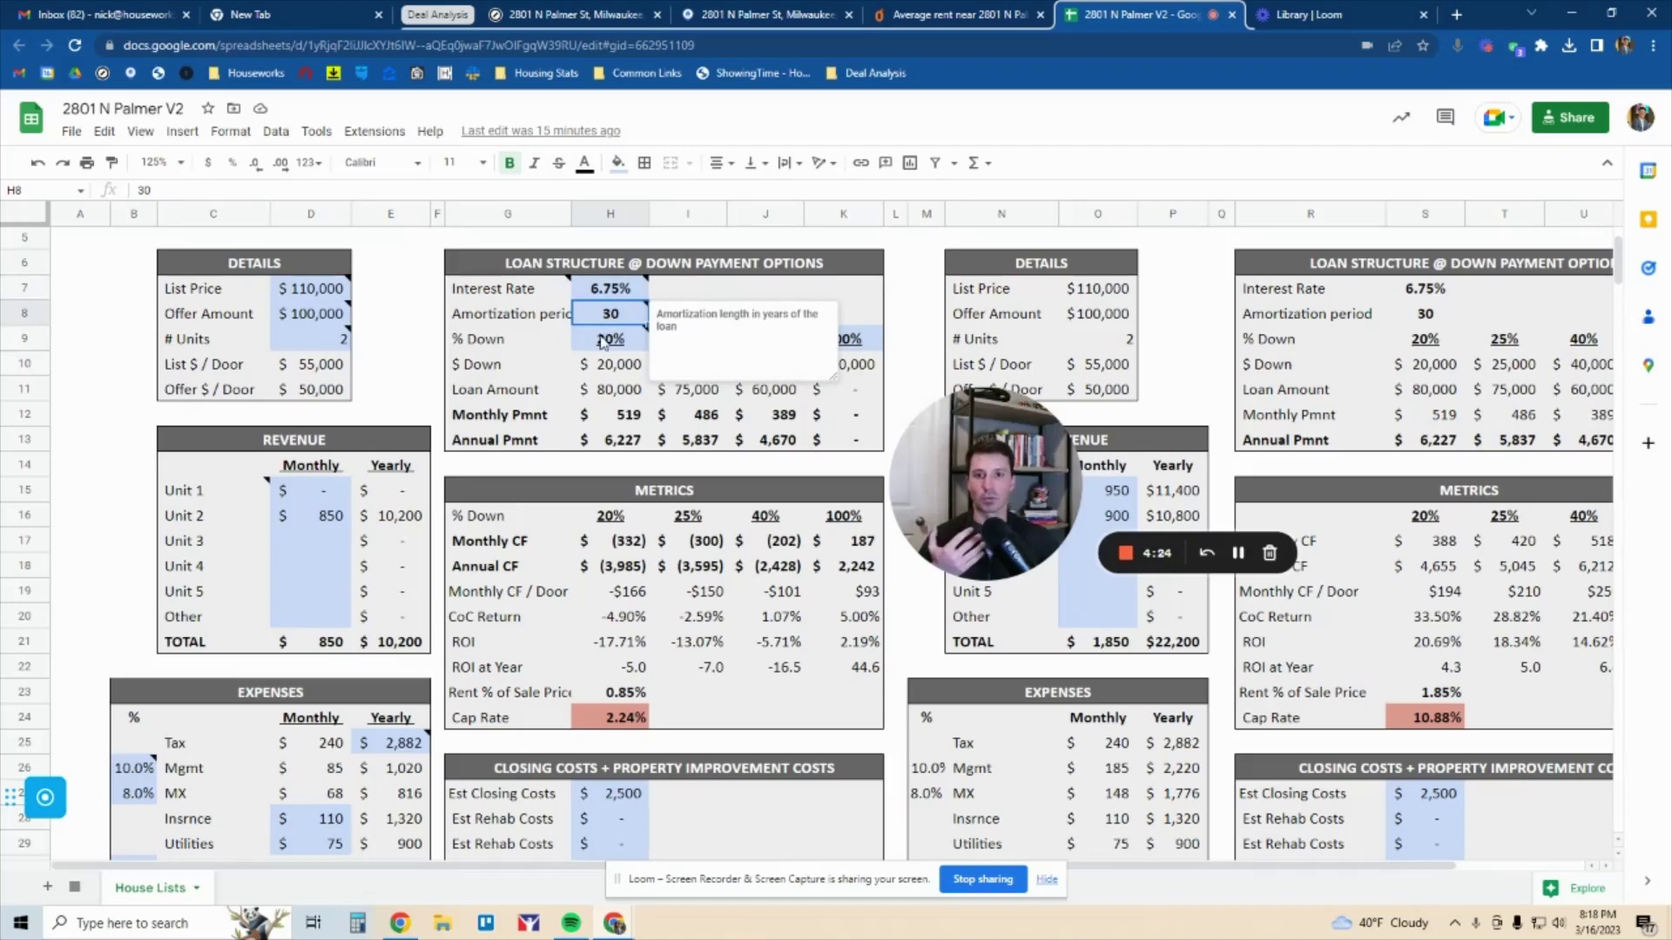
pyautogui.moveTo(605, 341); pyautogui.dragTo(851, 346)
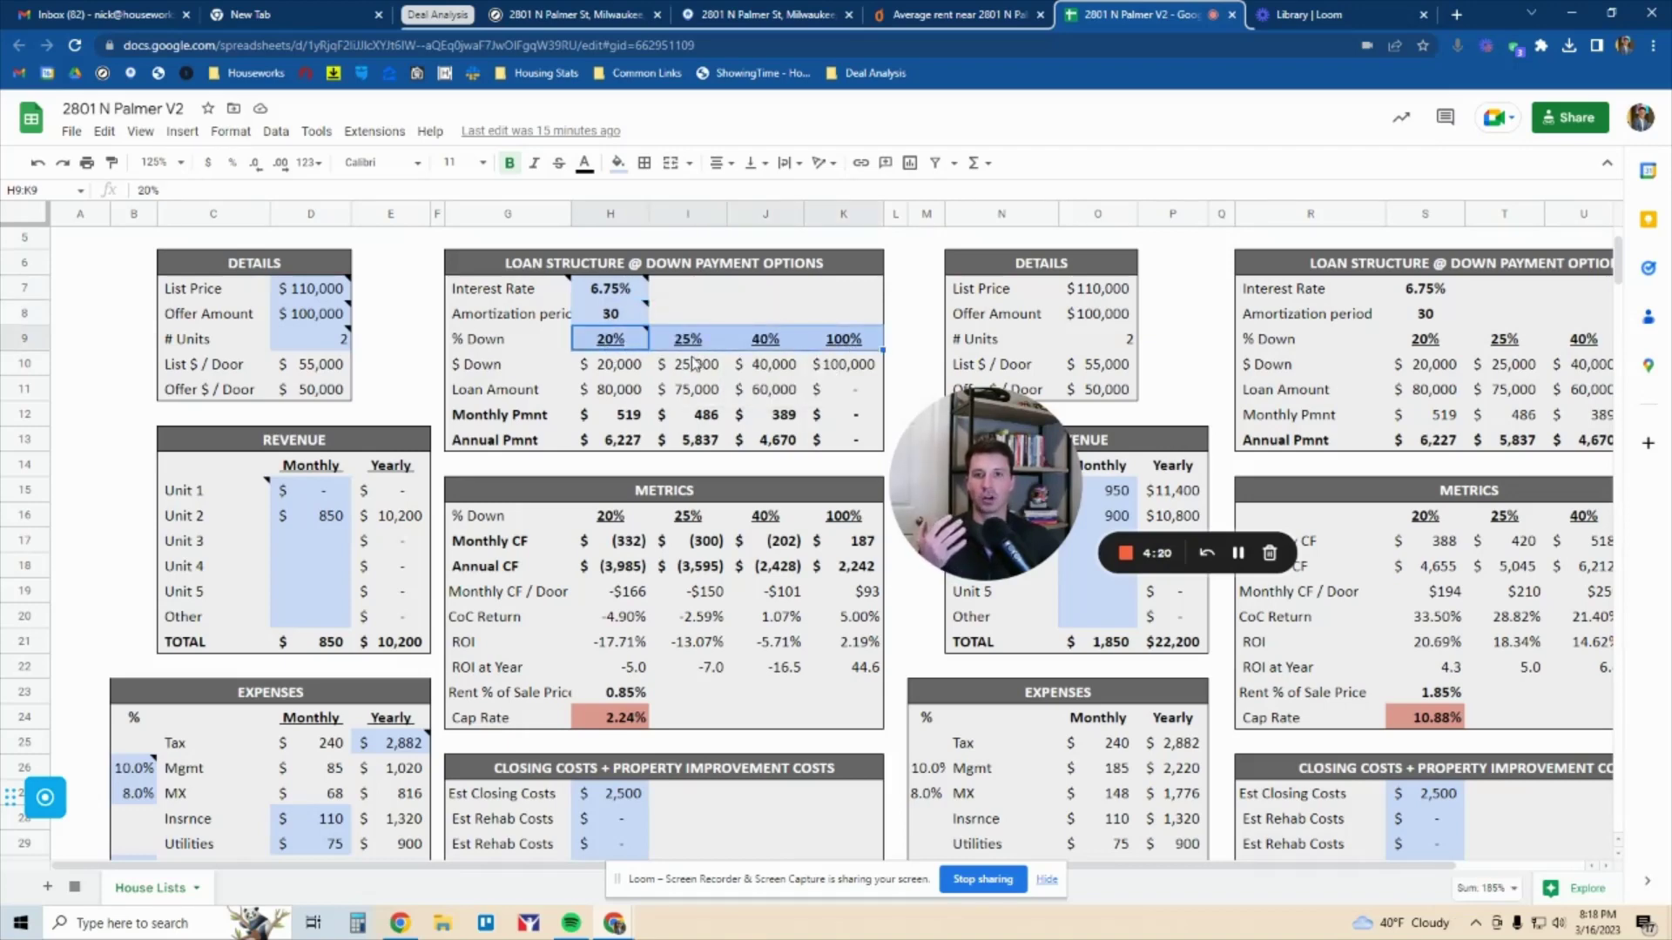
pyautogui.click(615, 349)
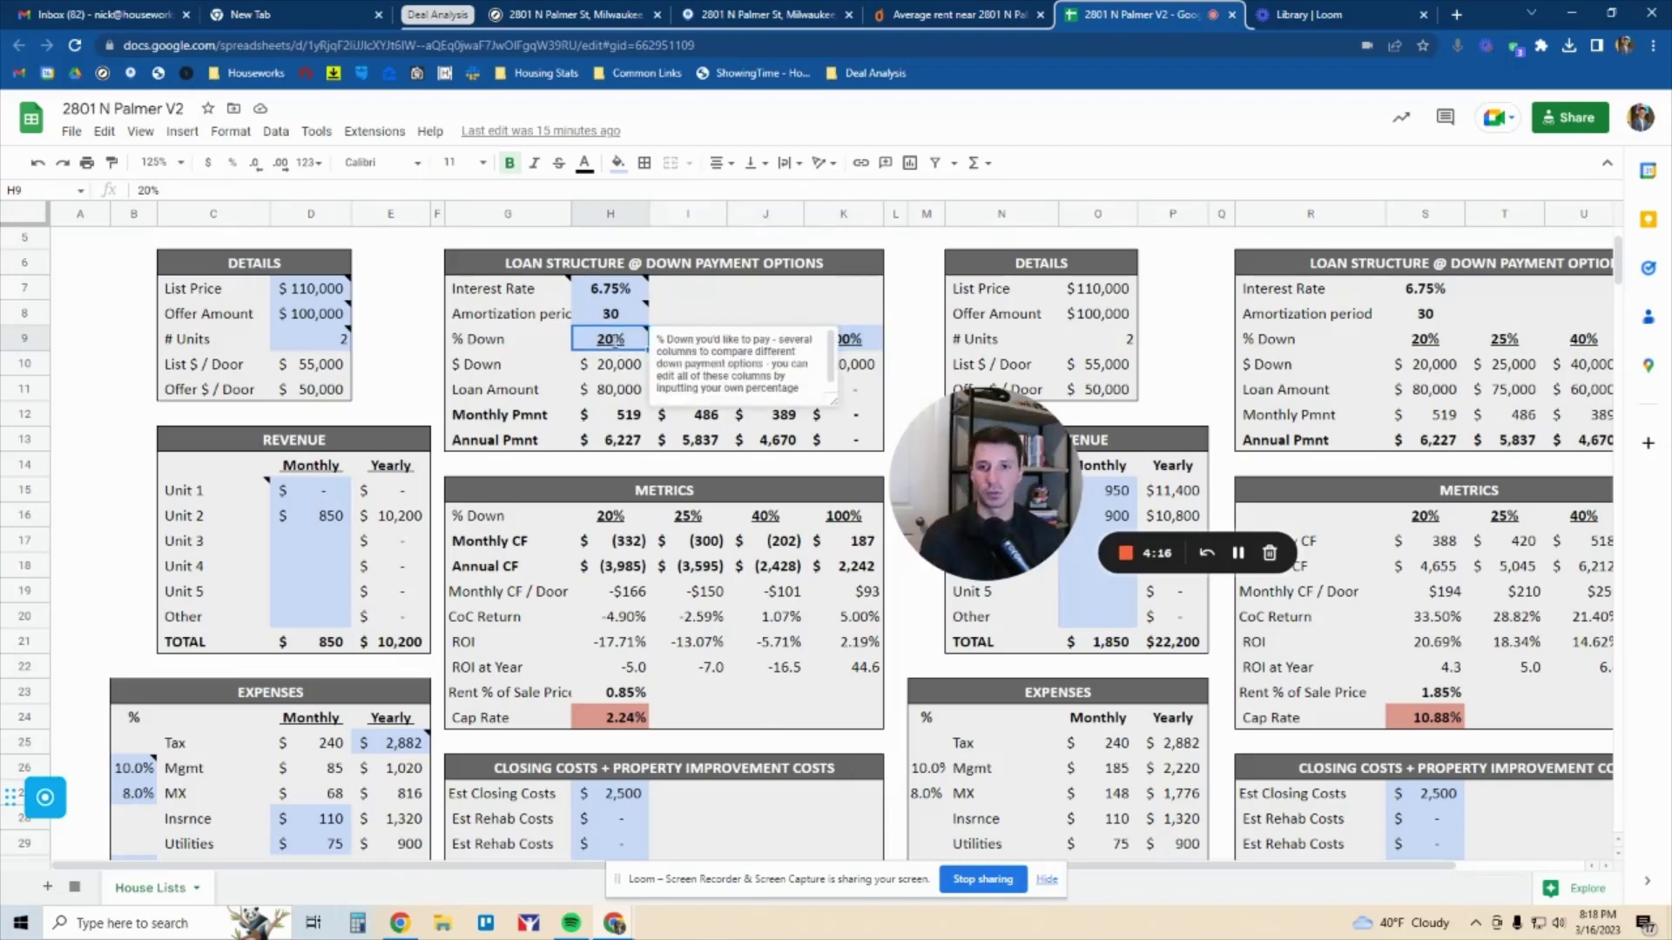
pyautogui.write('15')
pyautogui.press('Tab')
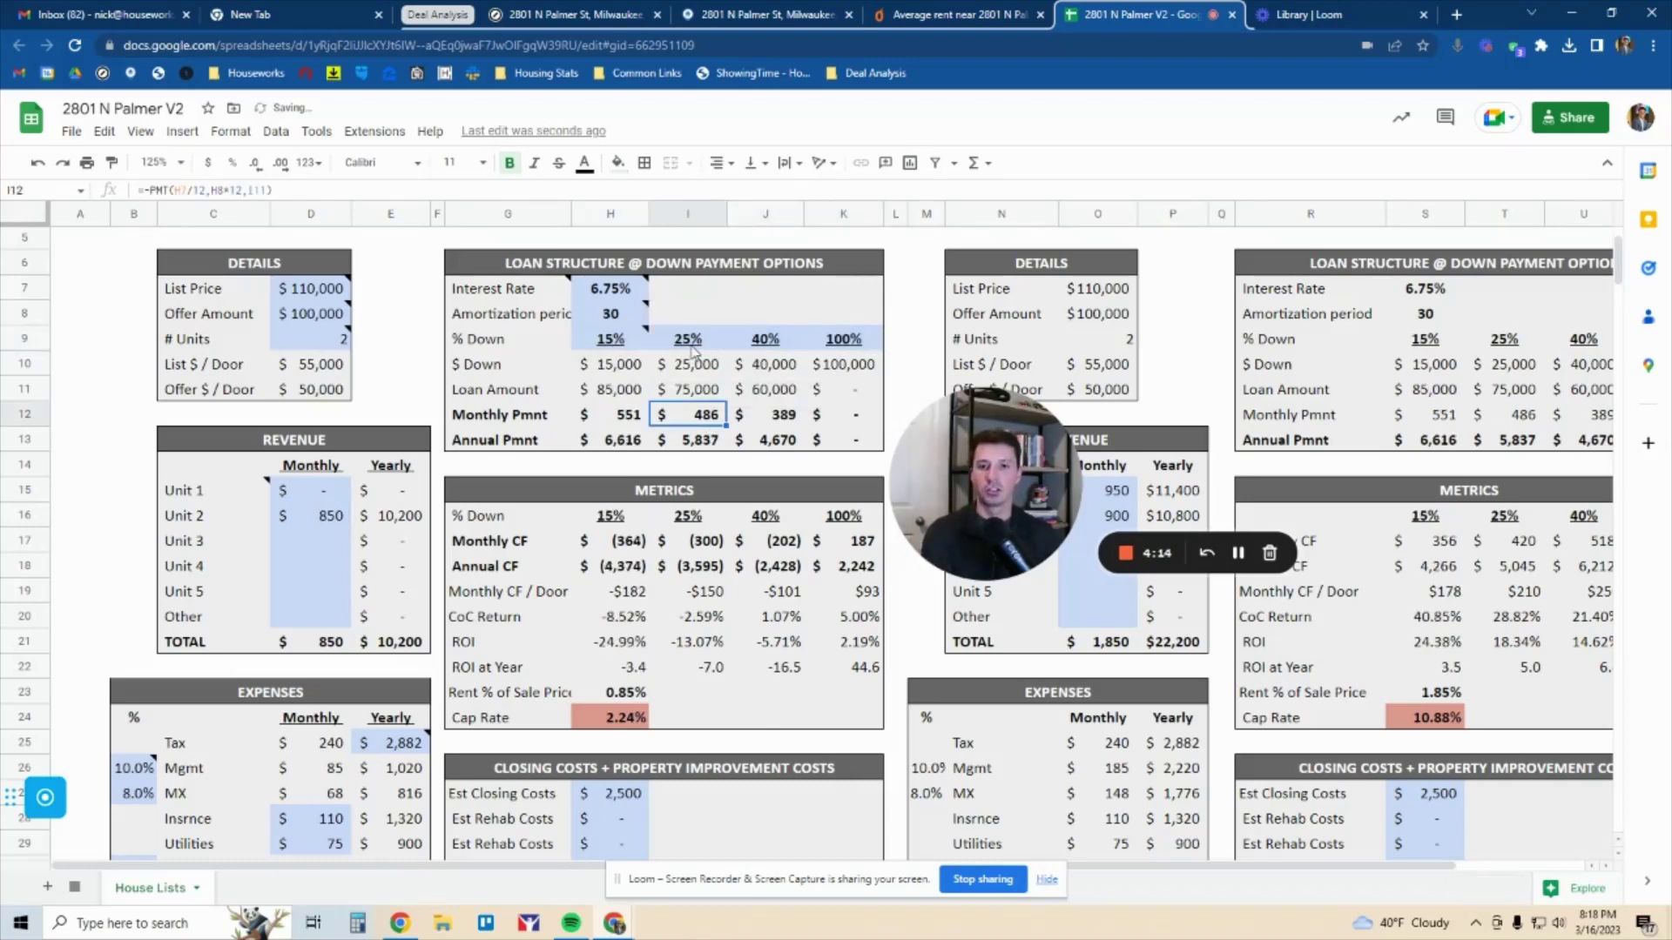
# Review the $15,000 down payment, $85,000 loan and the Metrics table
pyautogui.click(768, 347)
pyautogui.click(855, 349)
pyautogui.keyDown('shift'); pyautogui.click(614, 349); pyautogui.keyUp('shift')
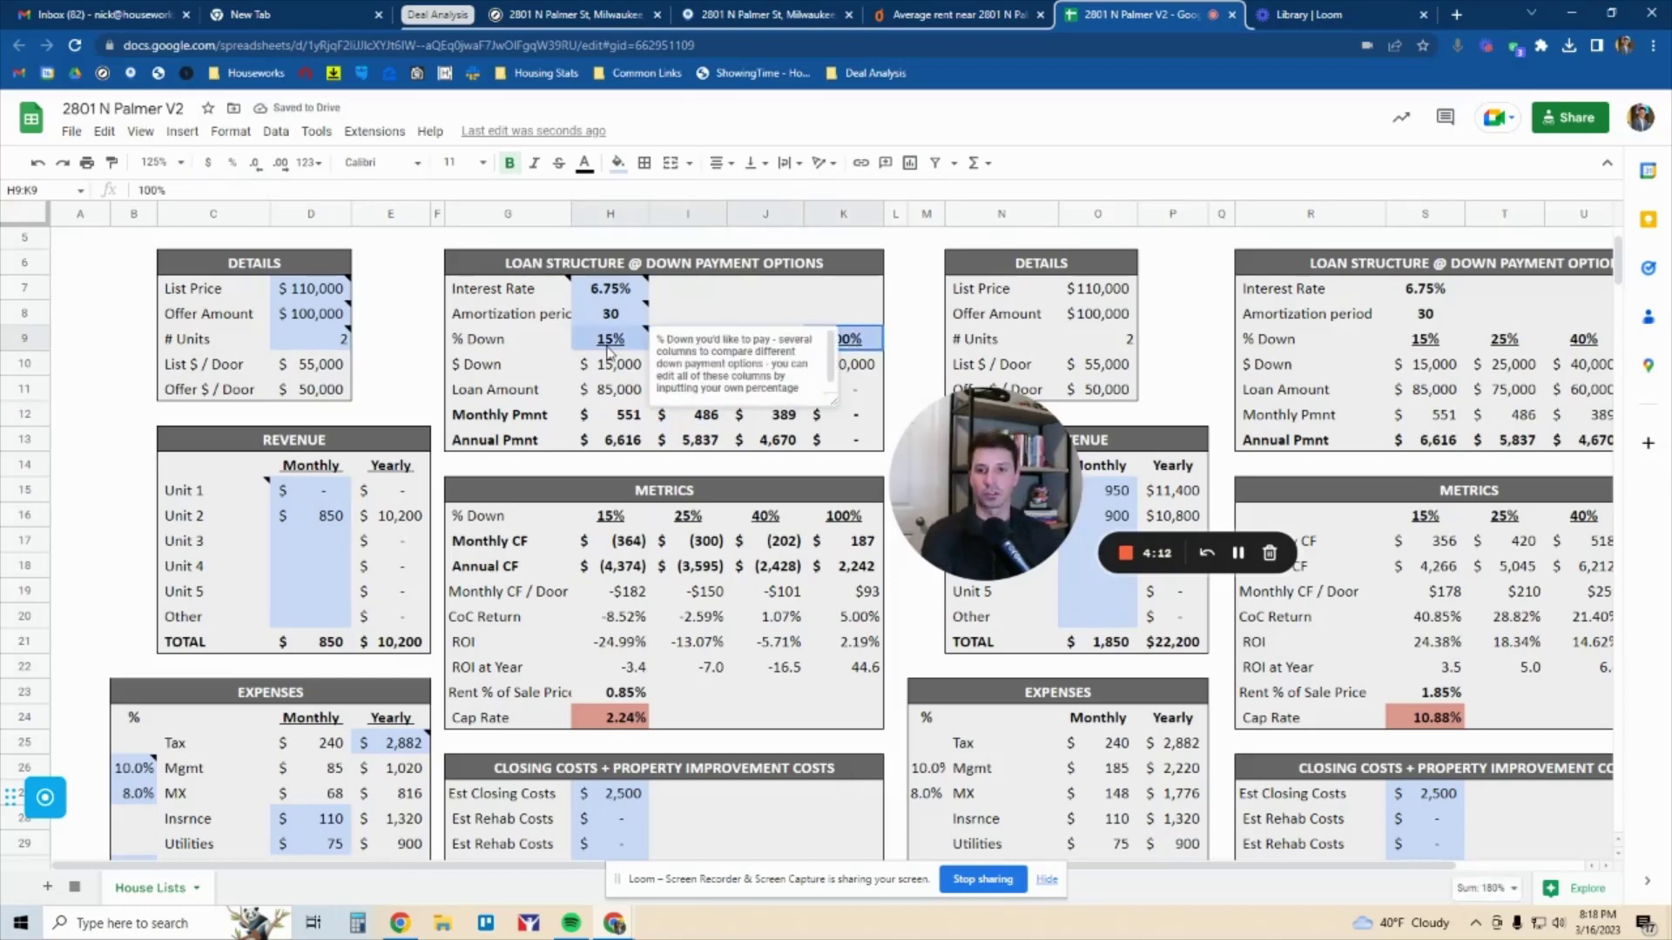
pyautogui.click(623, 371)
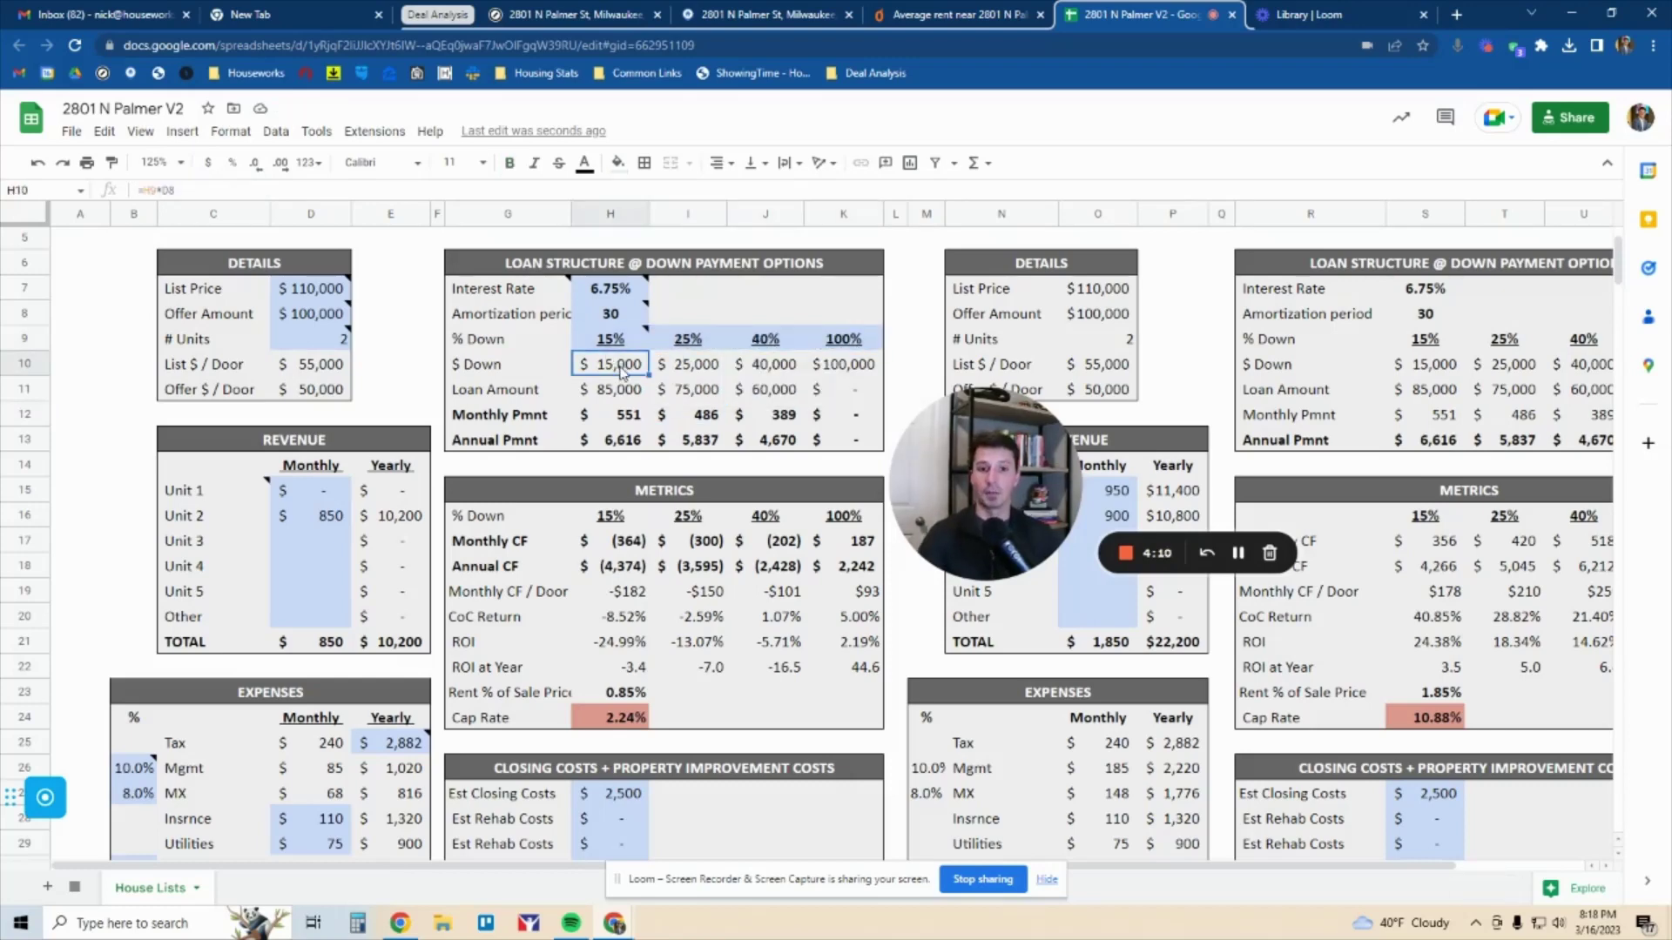
pyautogui.moveTo(624, 371); pyautogui.dragTo(779, 450)
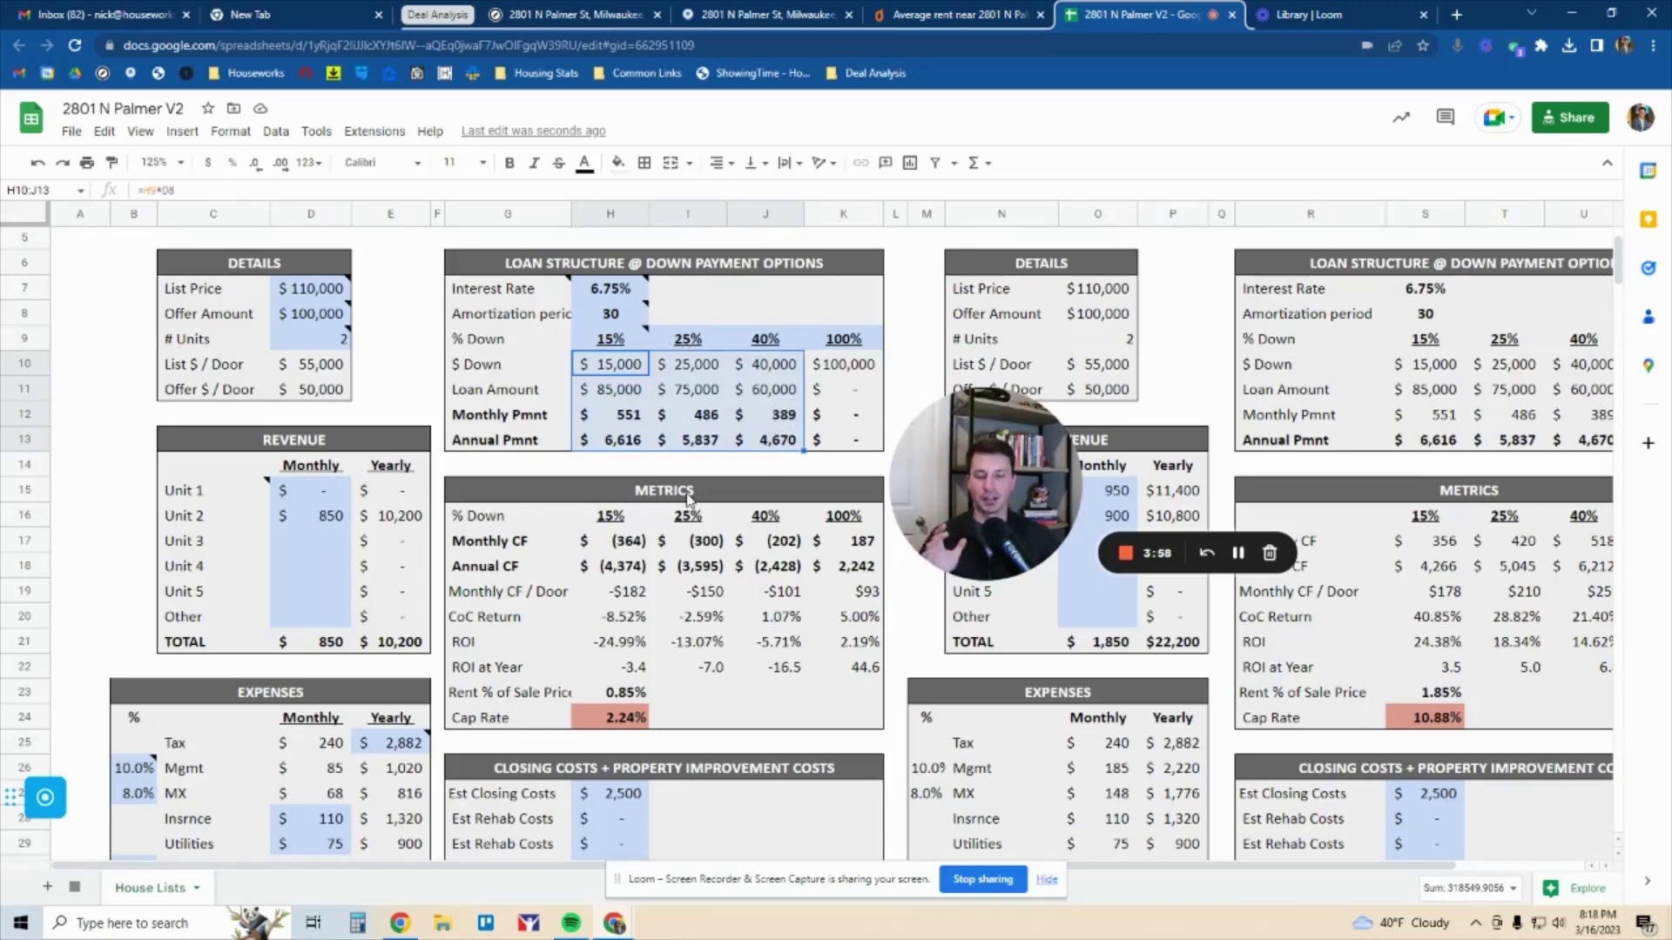
pyautogui.moveTo(690, 494); pyautogui.dragTo(712, 719)
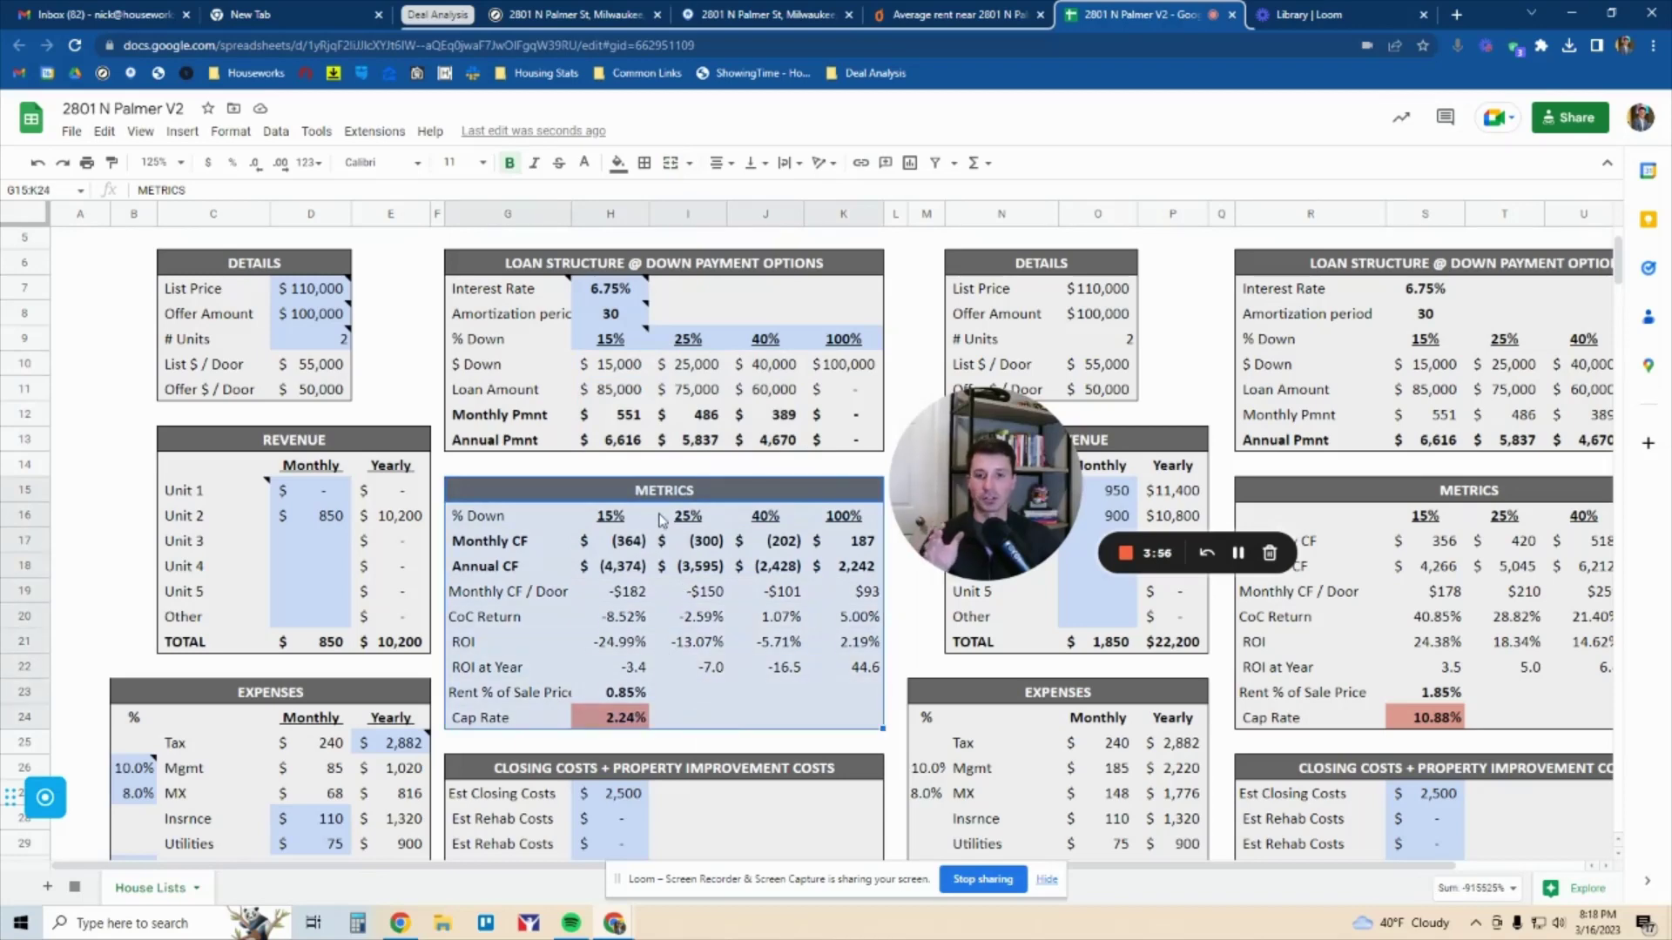
pyautogui.scroll(-1, 653, 520)
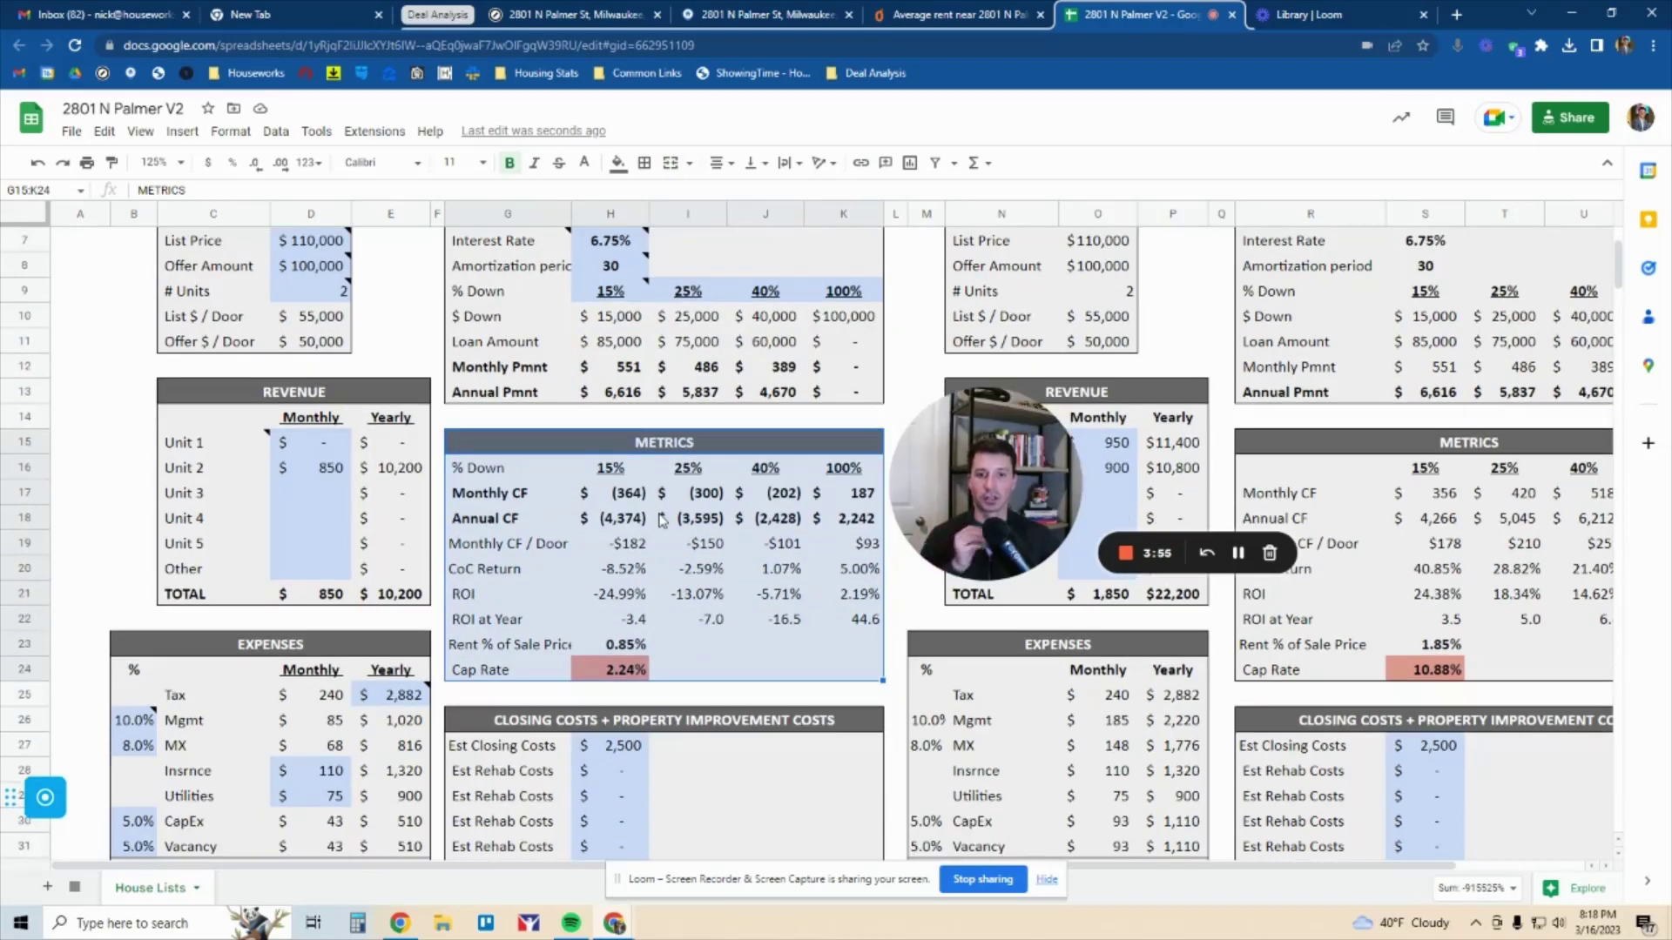
pyautogui.click(652, 455)
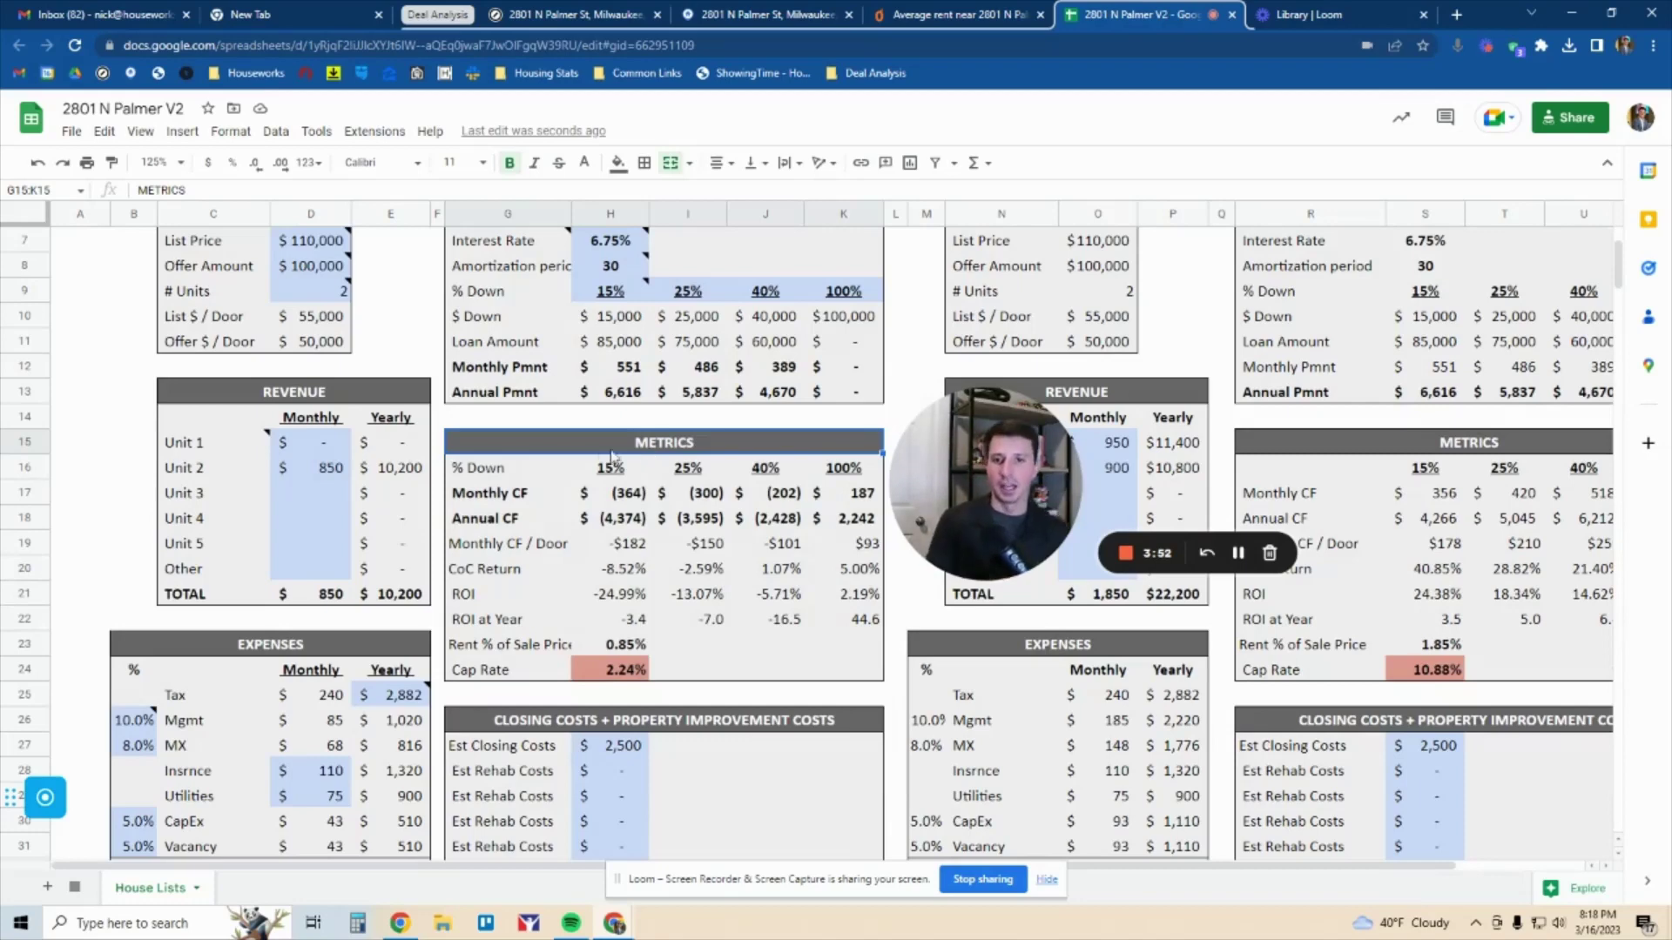
pyautogui.click(503, 501)
pyautogui.moveTo(503, 507); pyautogui.dragTo(497, 638)
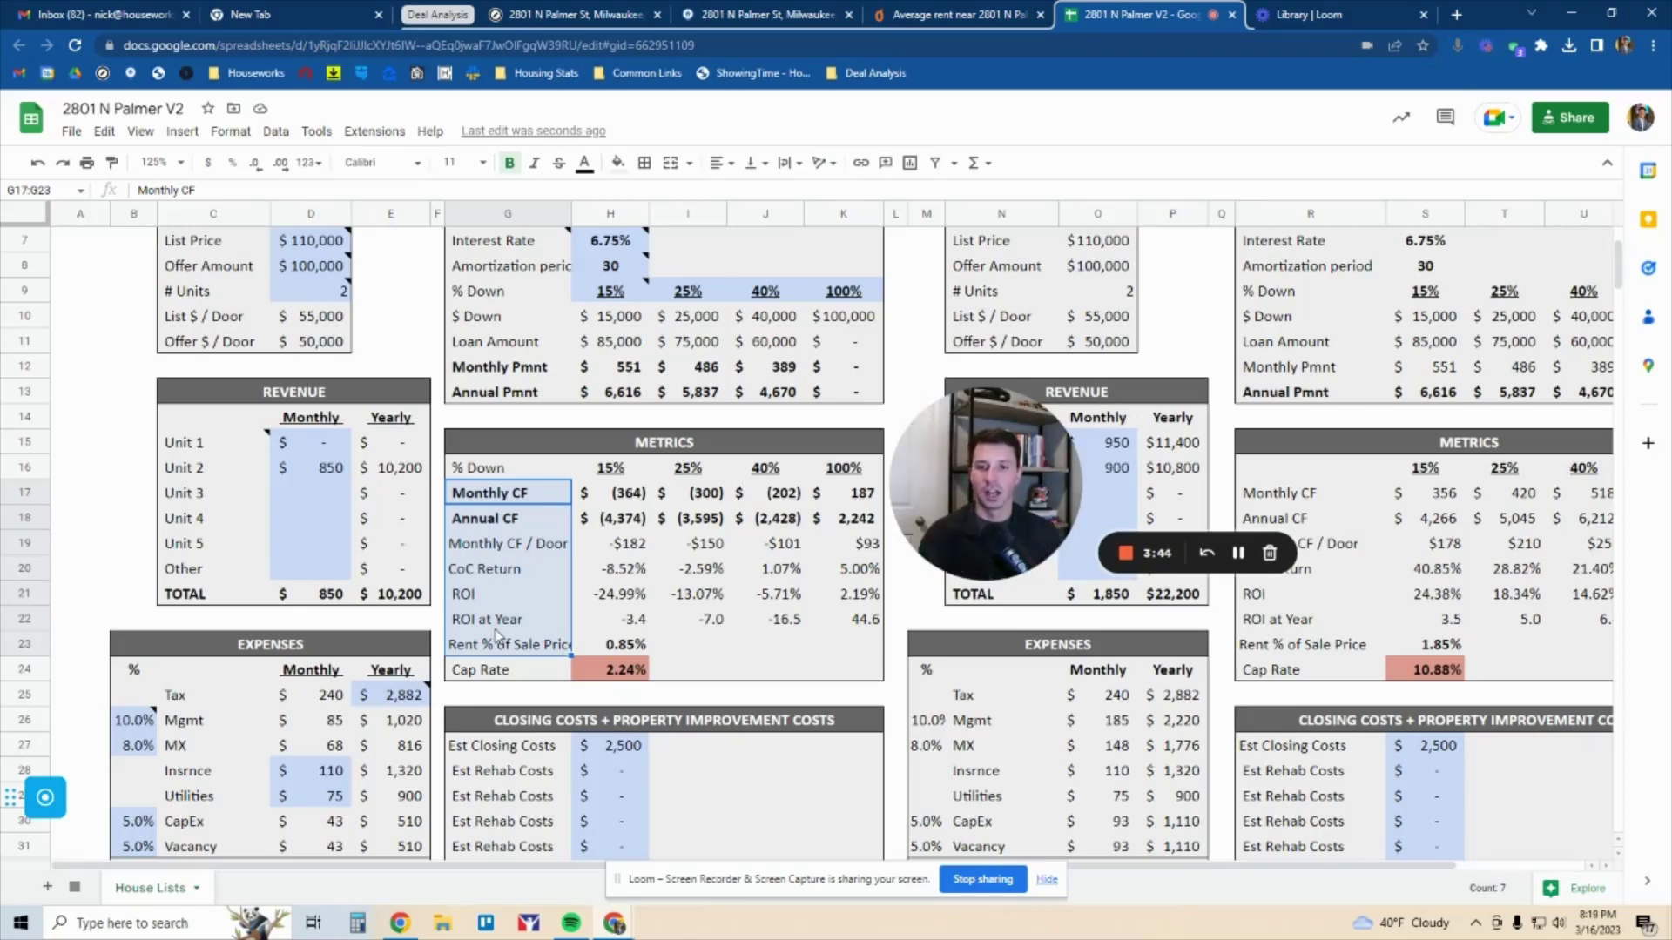
pyautogui.moveTo(514, 503); pyautogui.dragTo(834, 506)
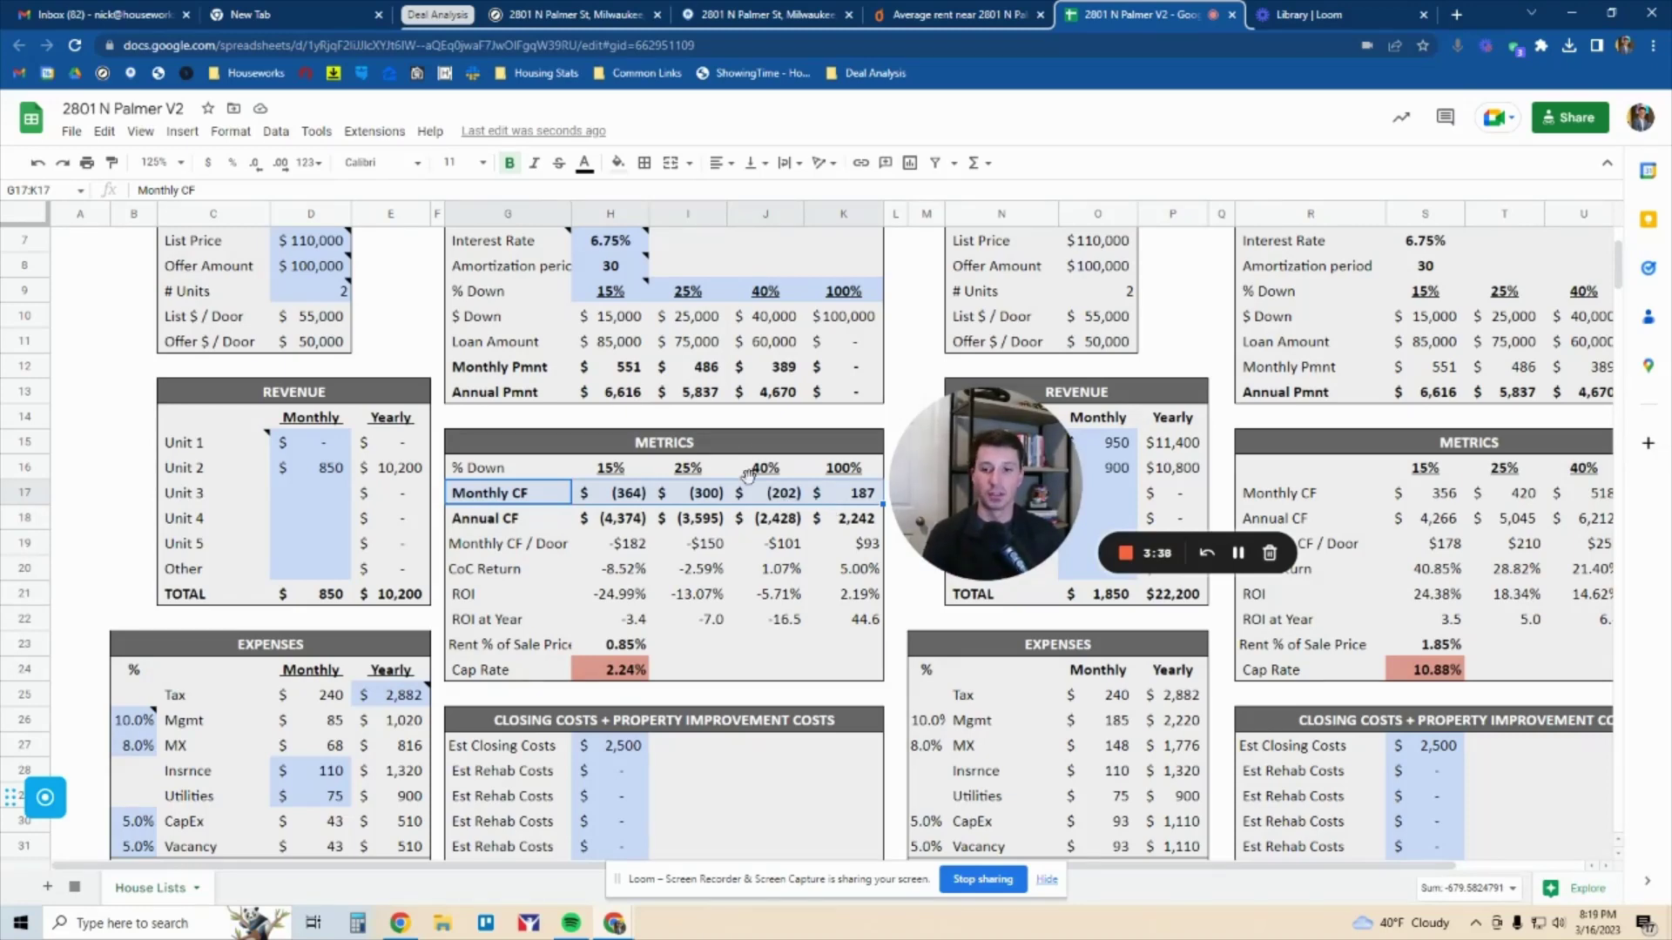
pyautogui.click(320, 445)
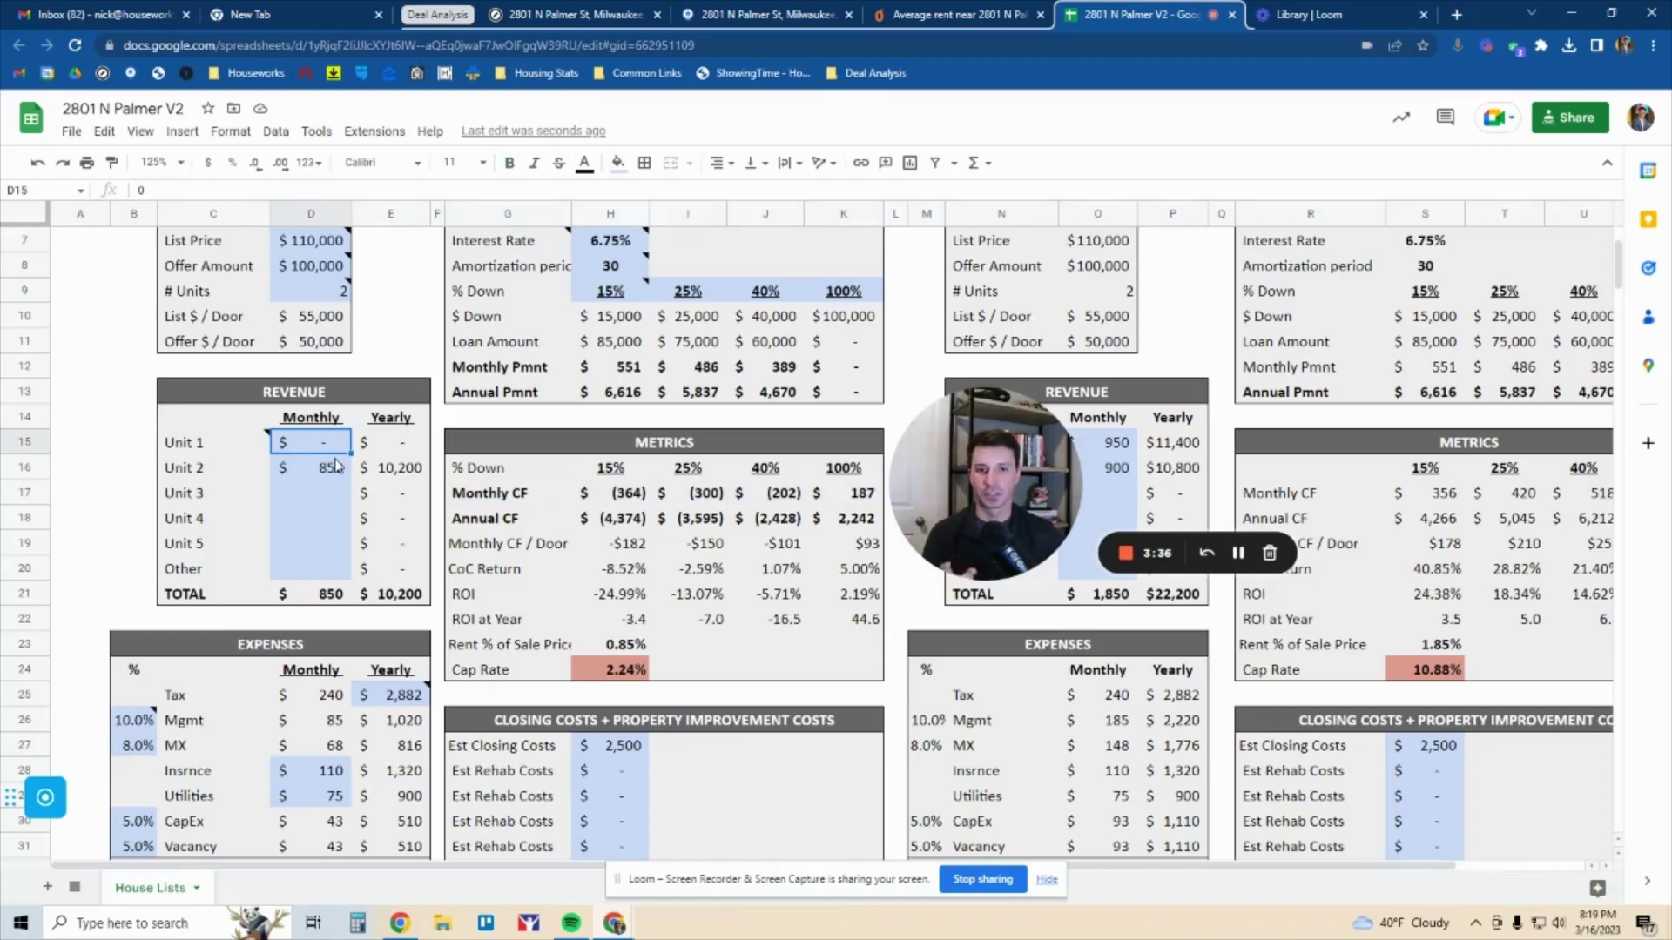
pyautogui.write('850')
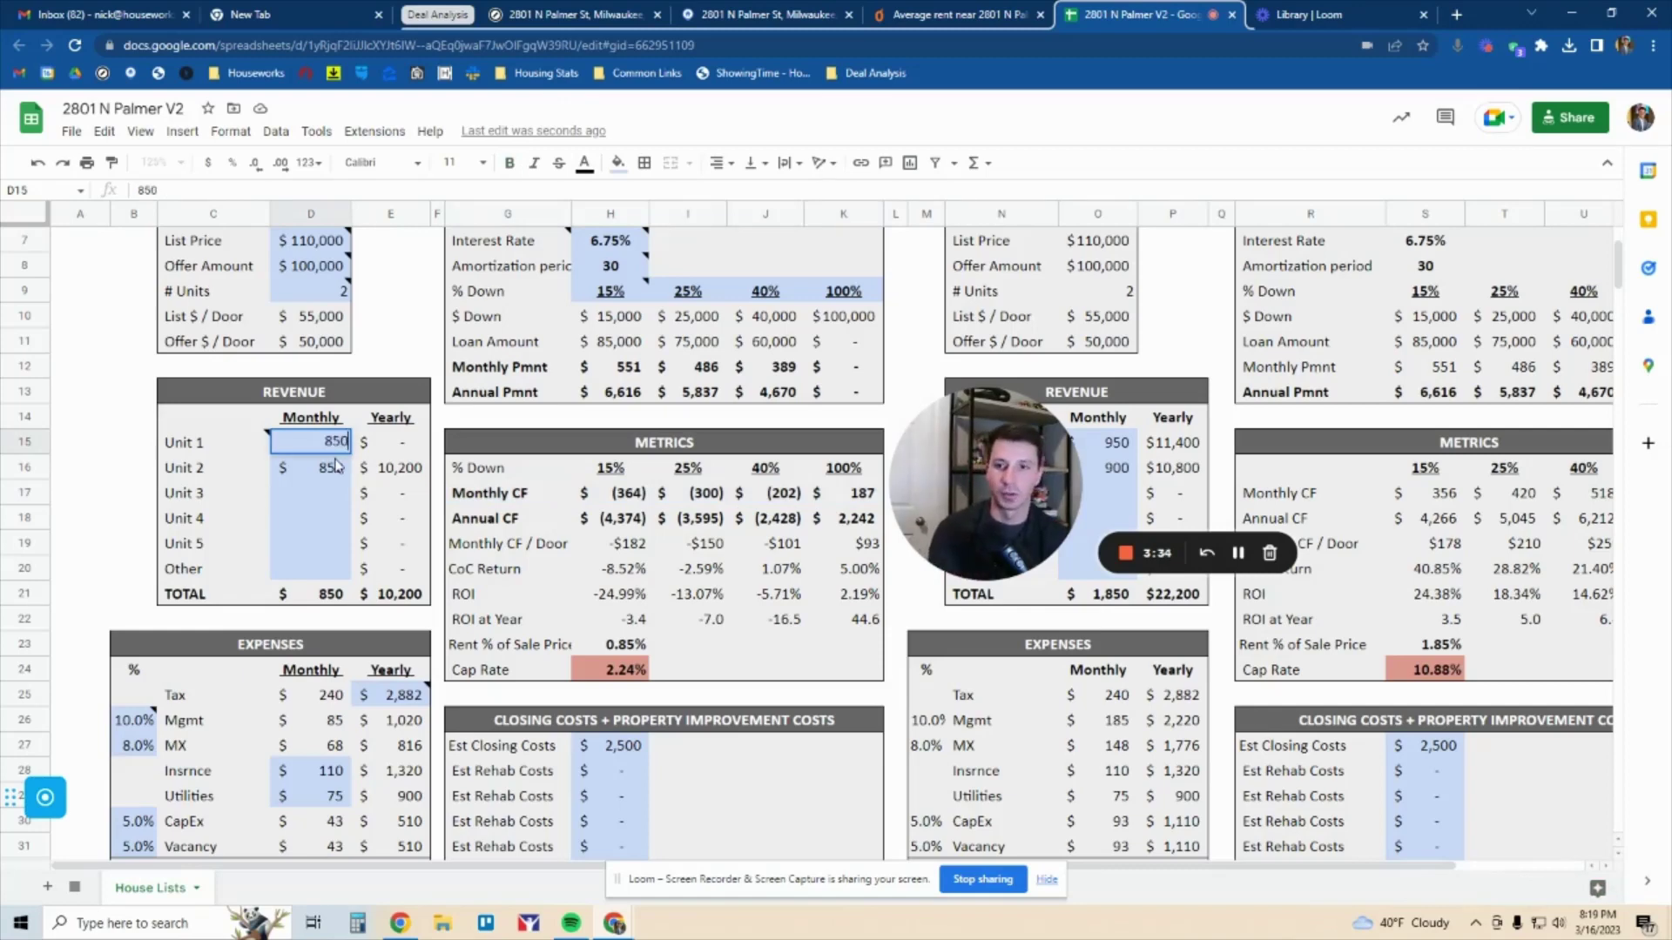
pyautogui.press('Return')
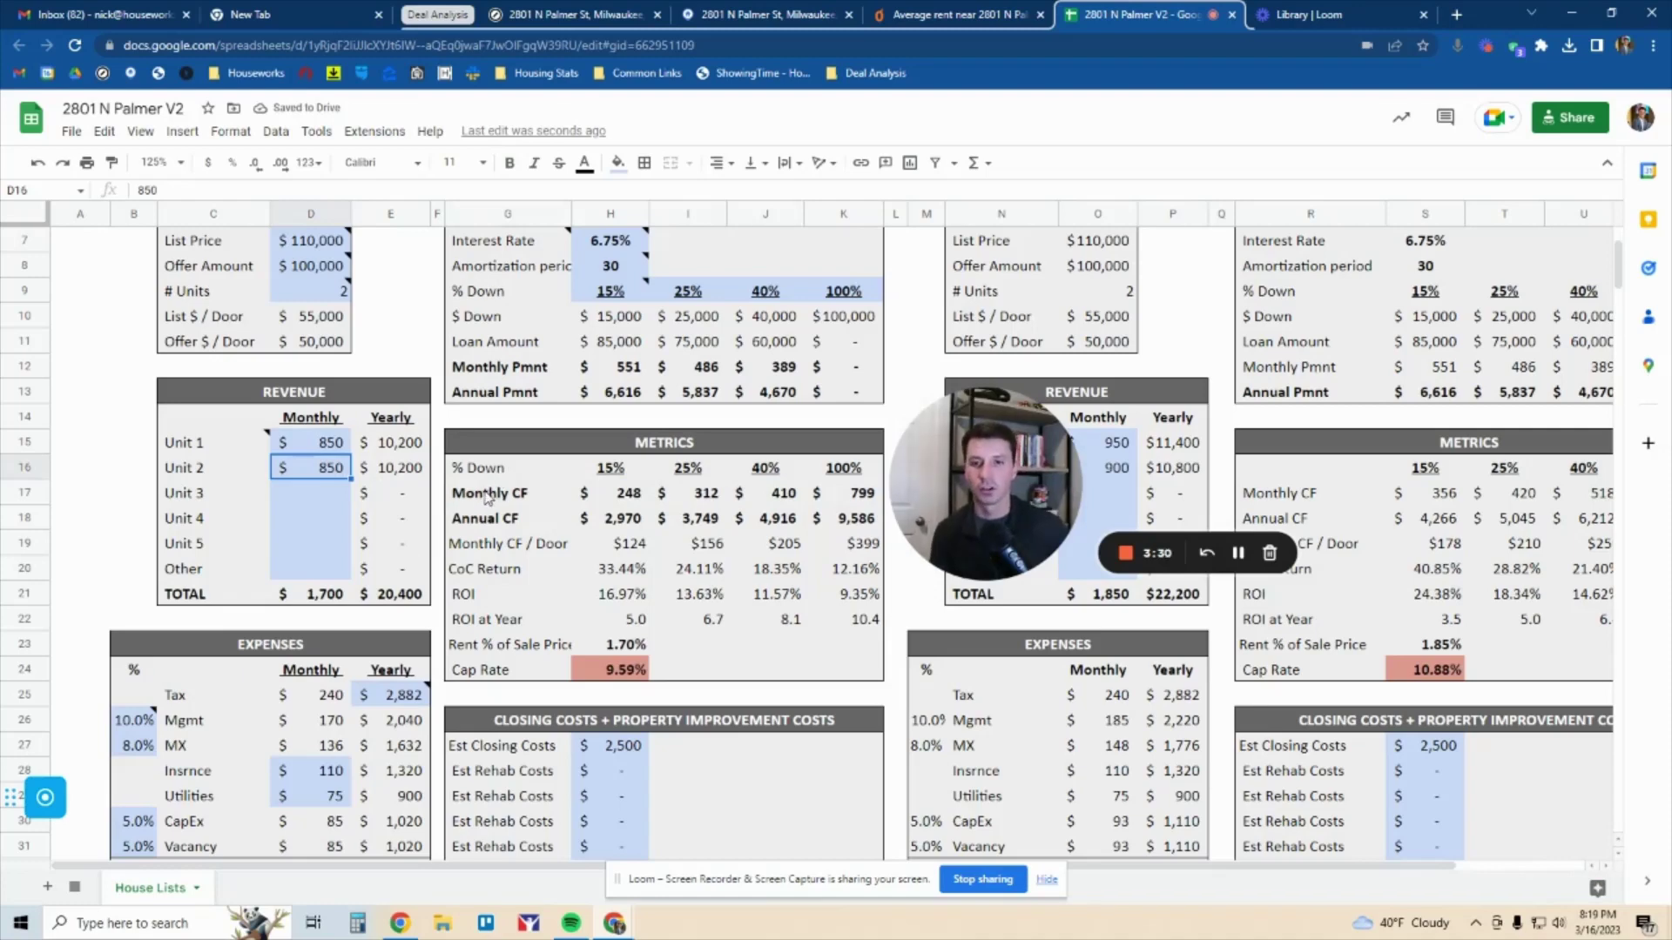
pyautogui.click(490, 494)
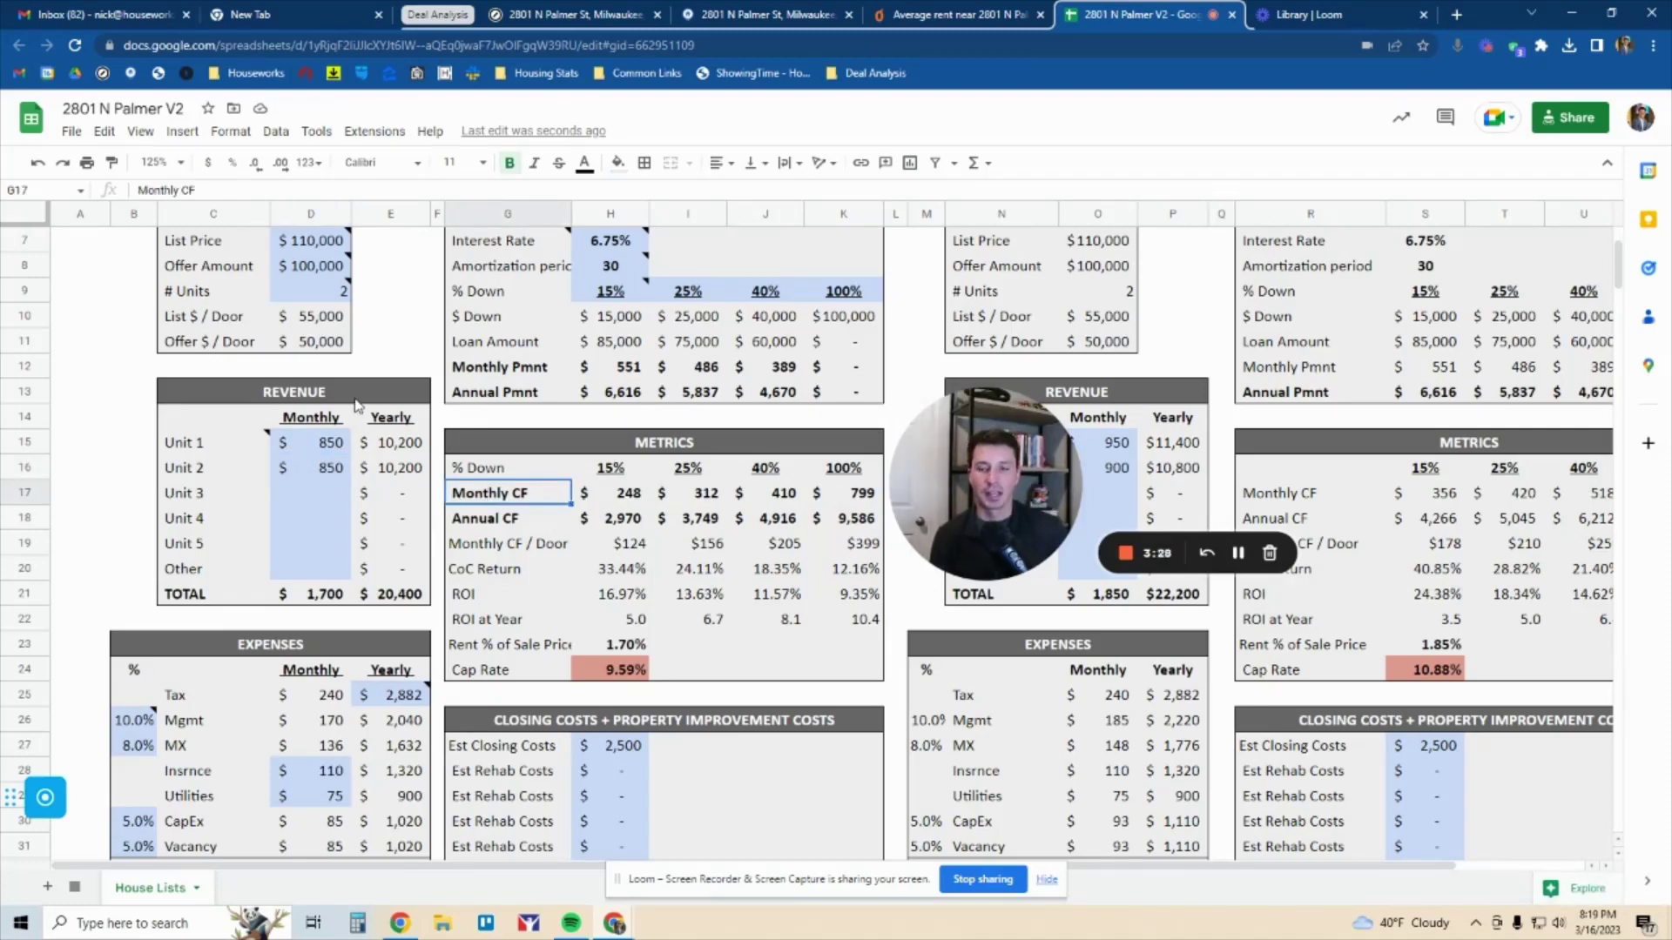
pyautogui.moveTo(324, 446); pyautogui.dragTo(307, 762)
pyautogui.scroll(-2, 330, 477)
pyautogui.scroll(2, 307, 756)
pyautogui.scroll(1, 309, 758)
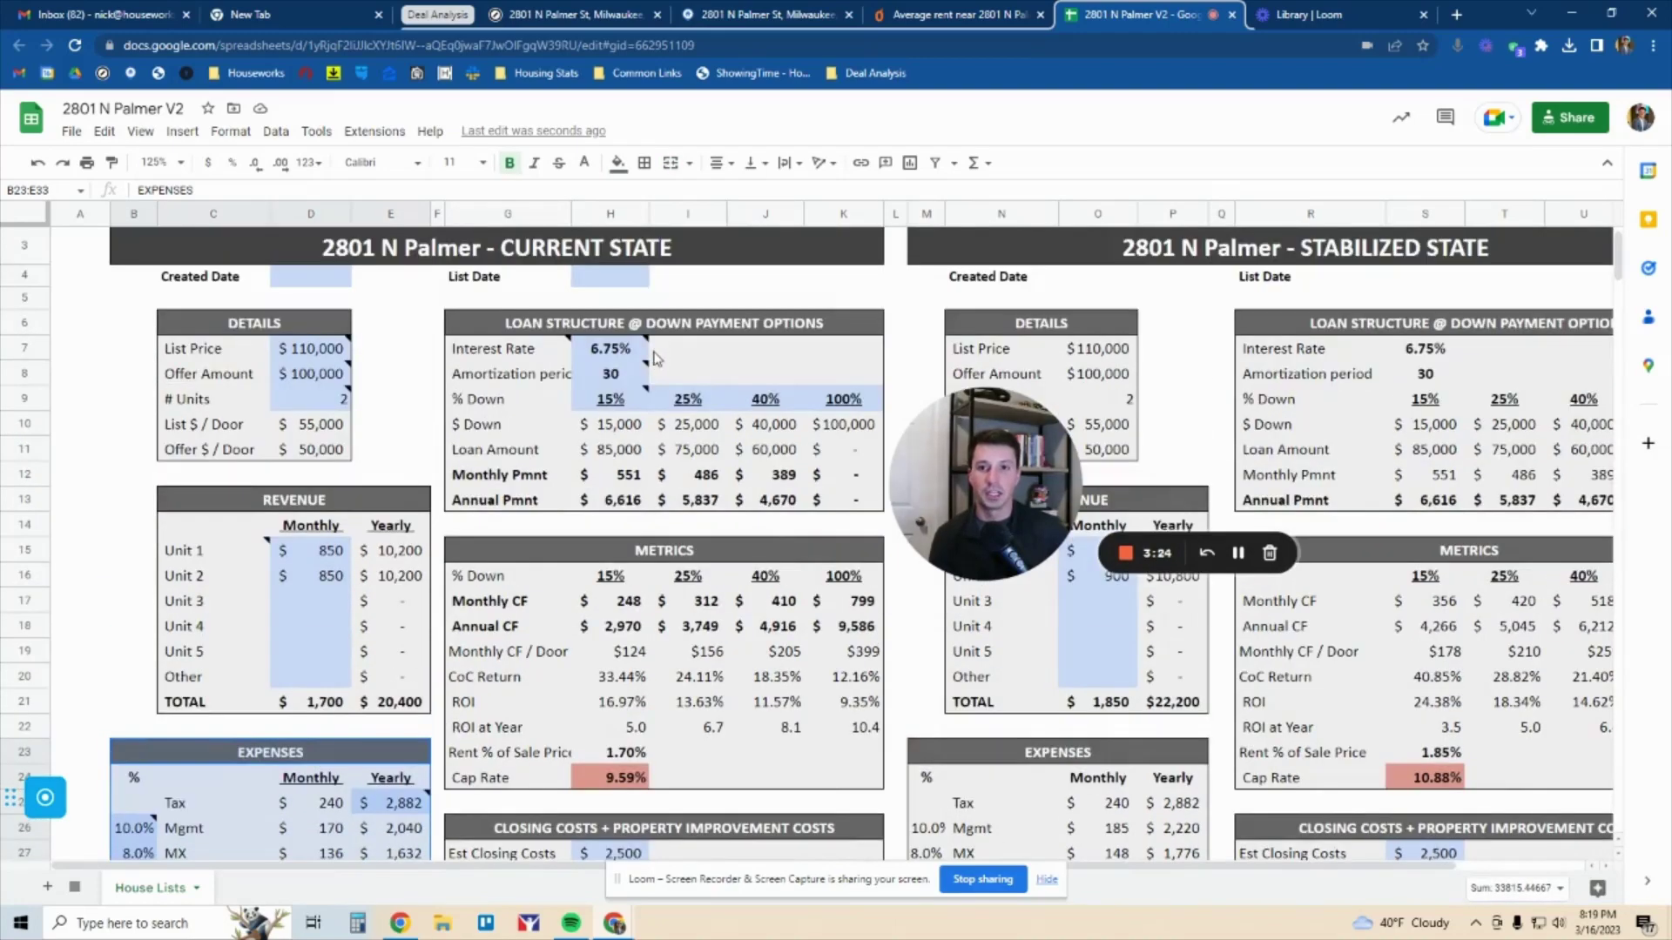
pyautogui.moveTo(659, 331); pyautogui.dragTo(646, 500)
pyautogui.scroll(-1, 646, 500)
pyautogui.click(693, 567)
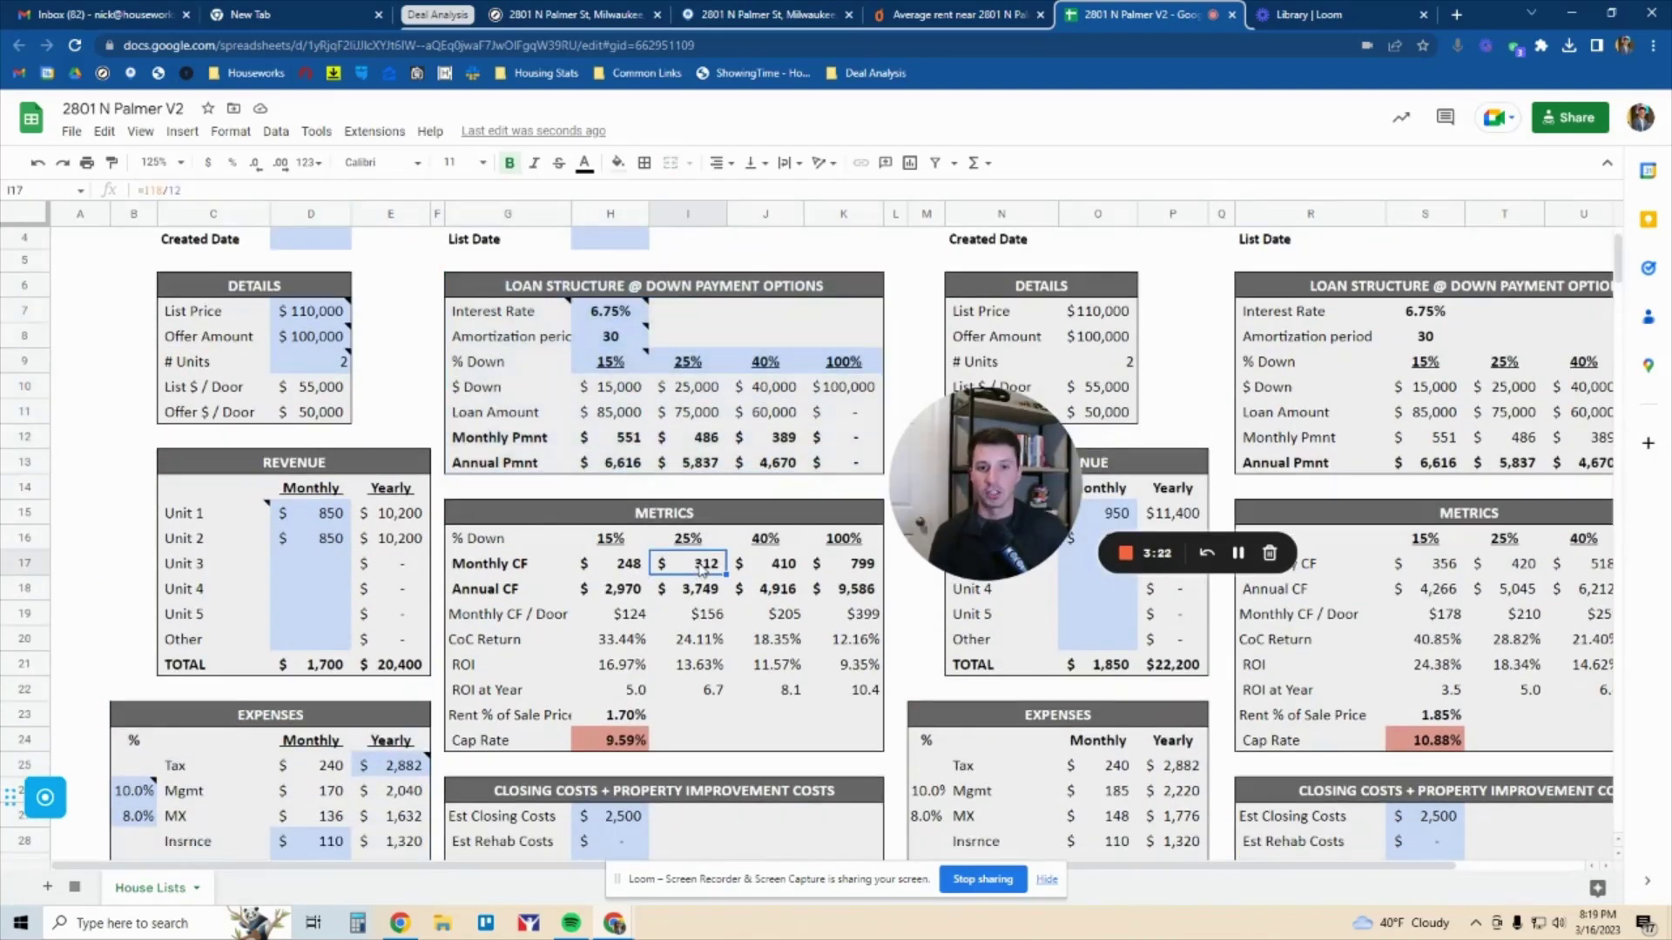
pyautogui.click(704, 587)
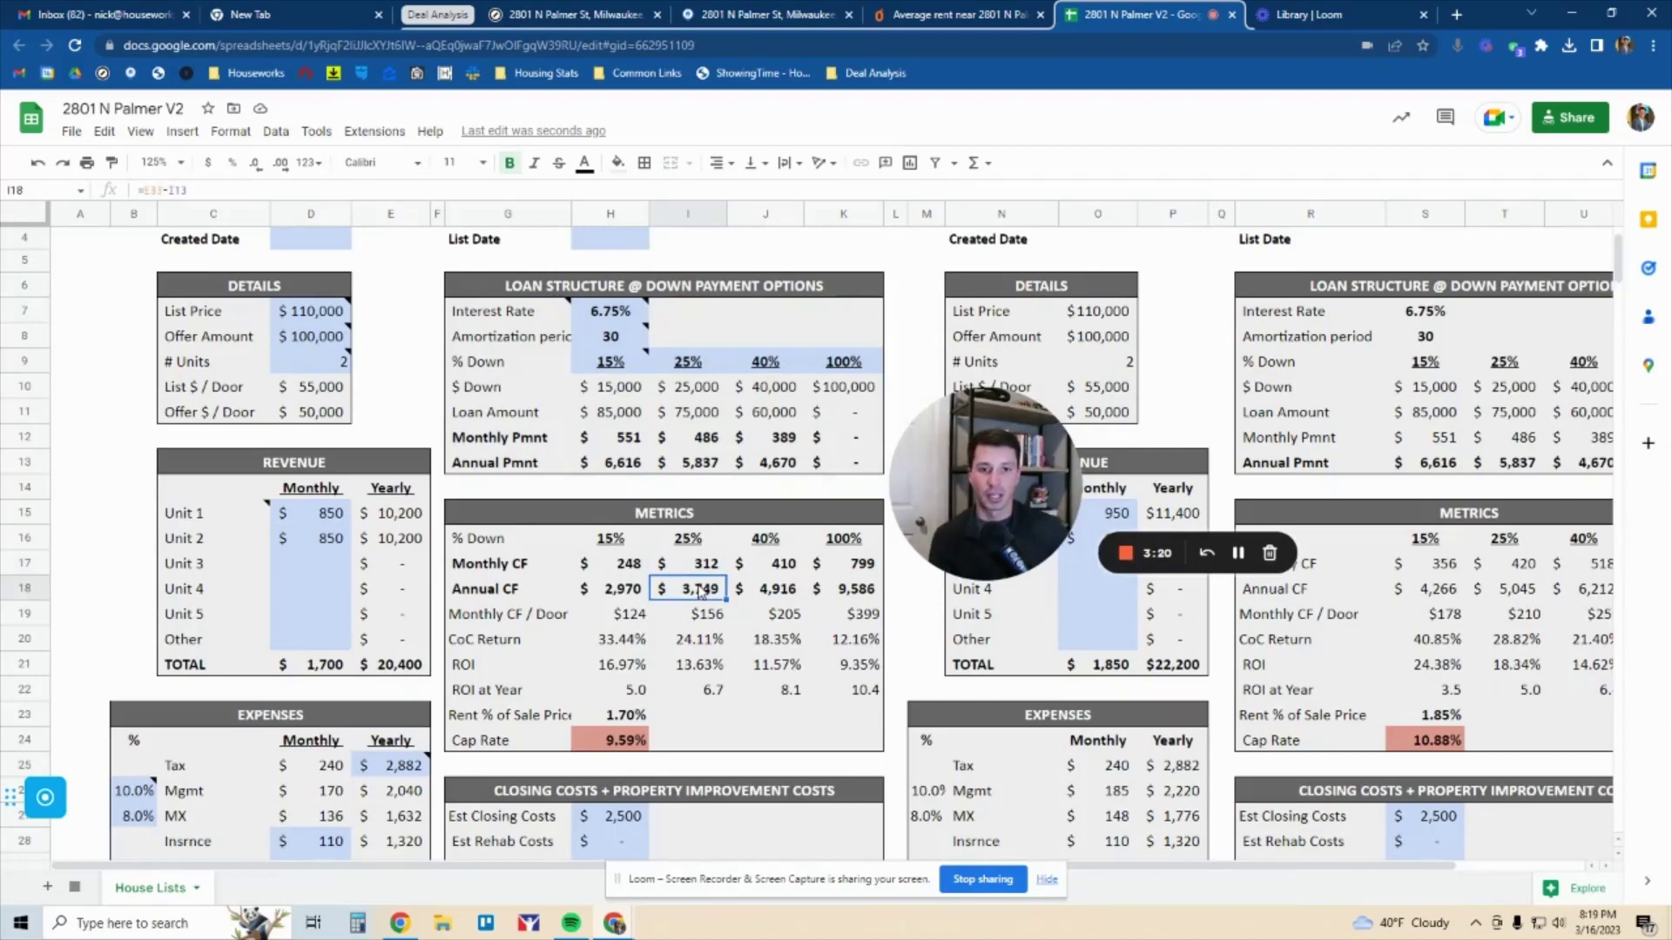
pyautogui.click(698, 568)
pyautogui.click(699, 596)
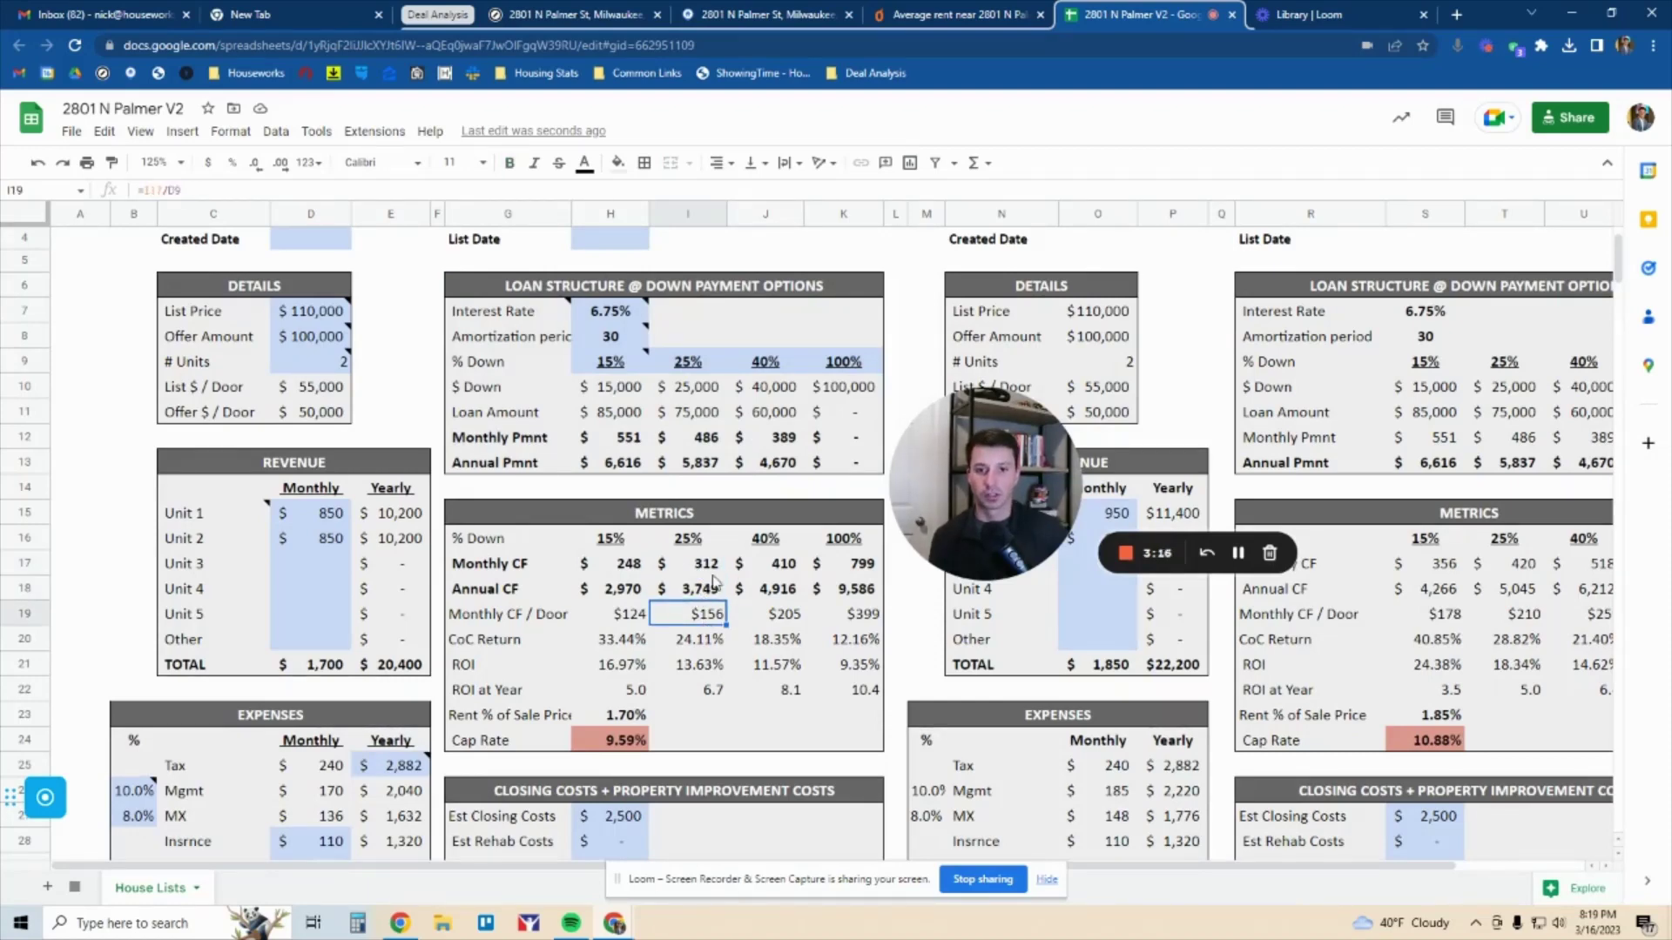
pyautogui.click(712, 570)
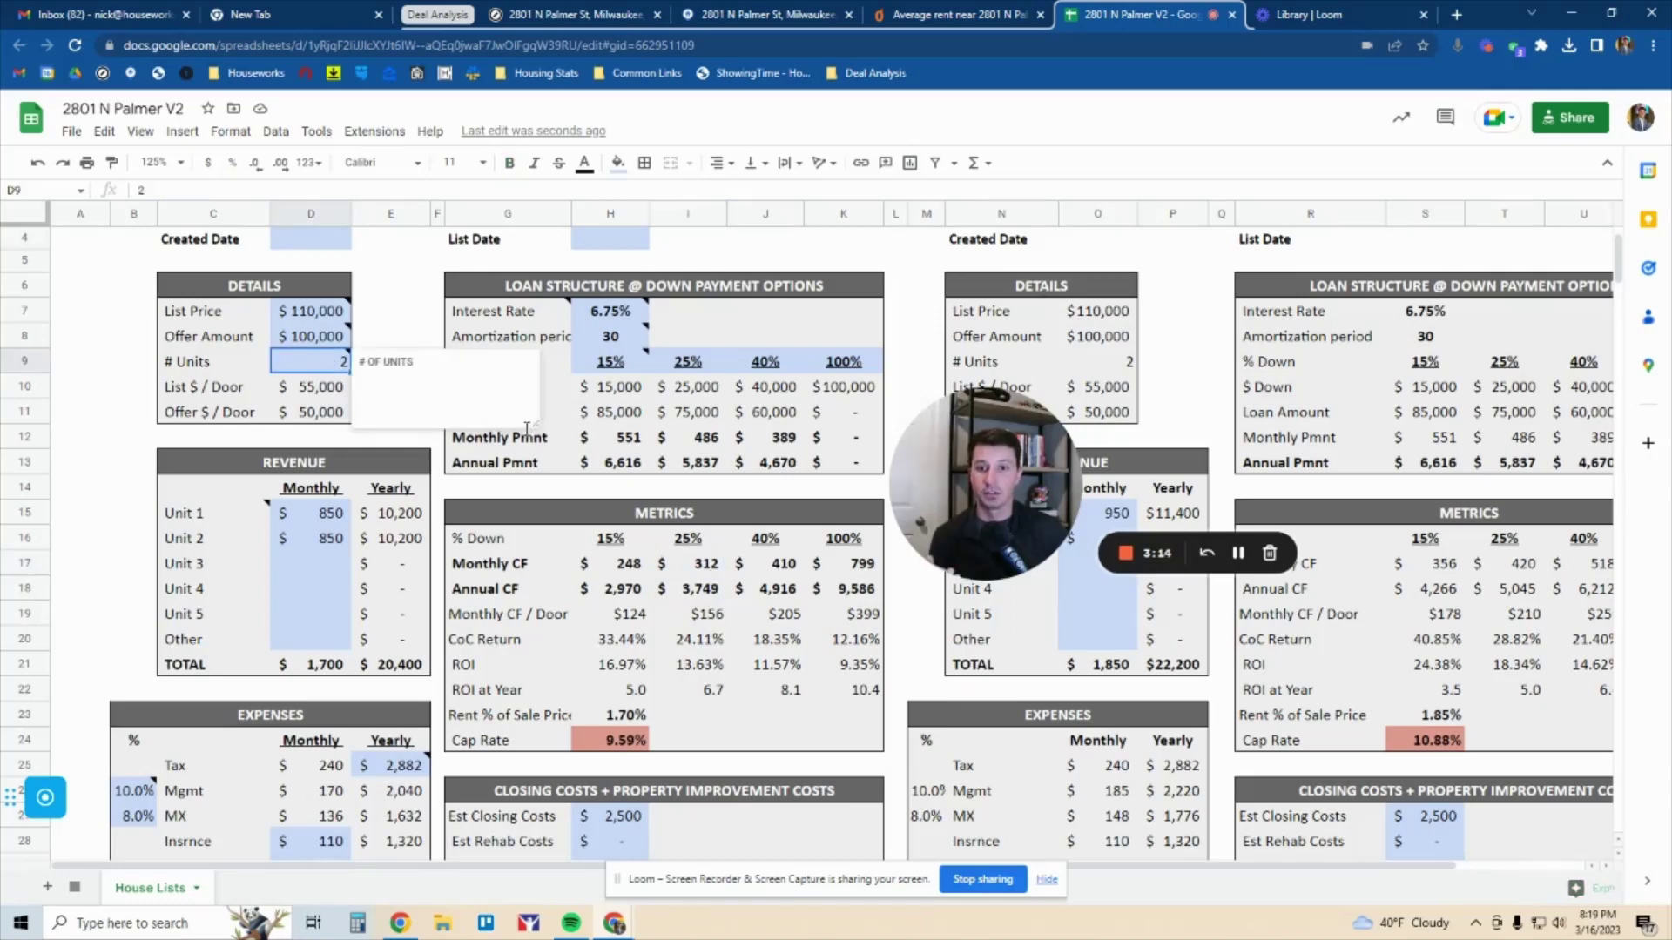
pyautogui.click(701, 618)
pyautogui.click(694, 639)
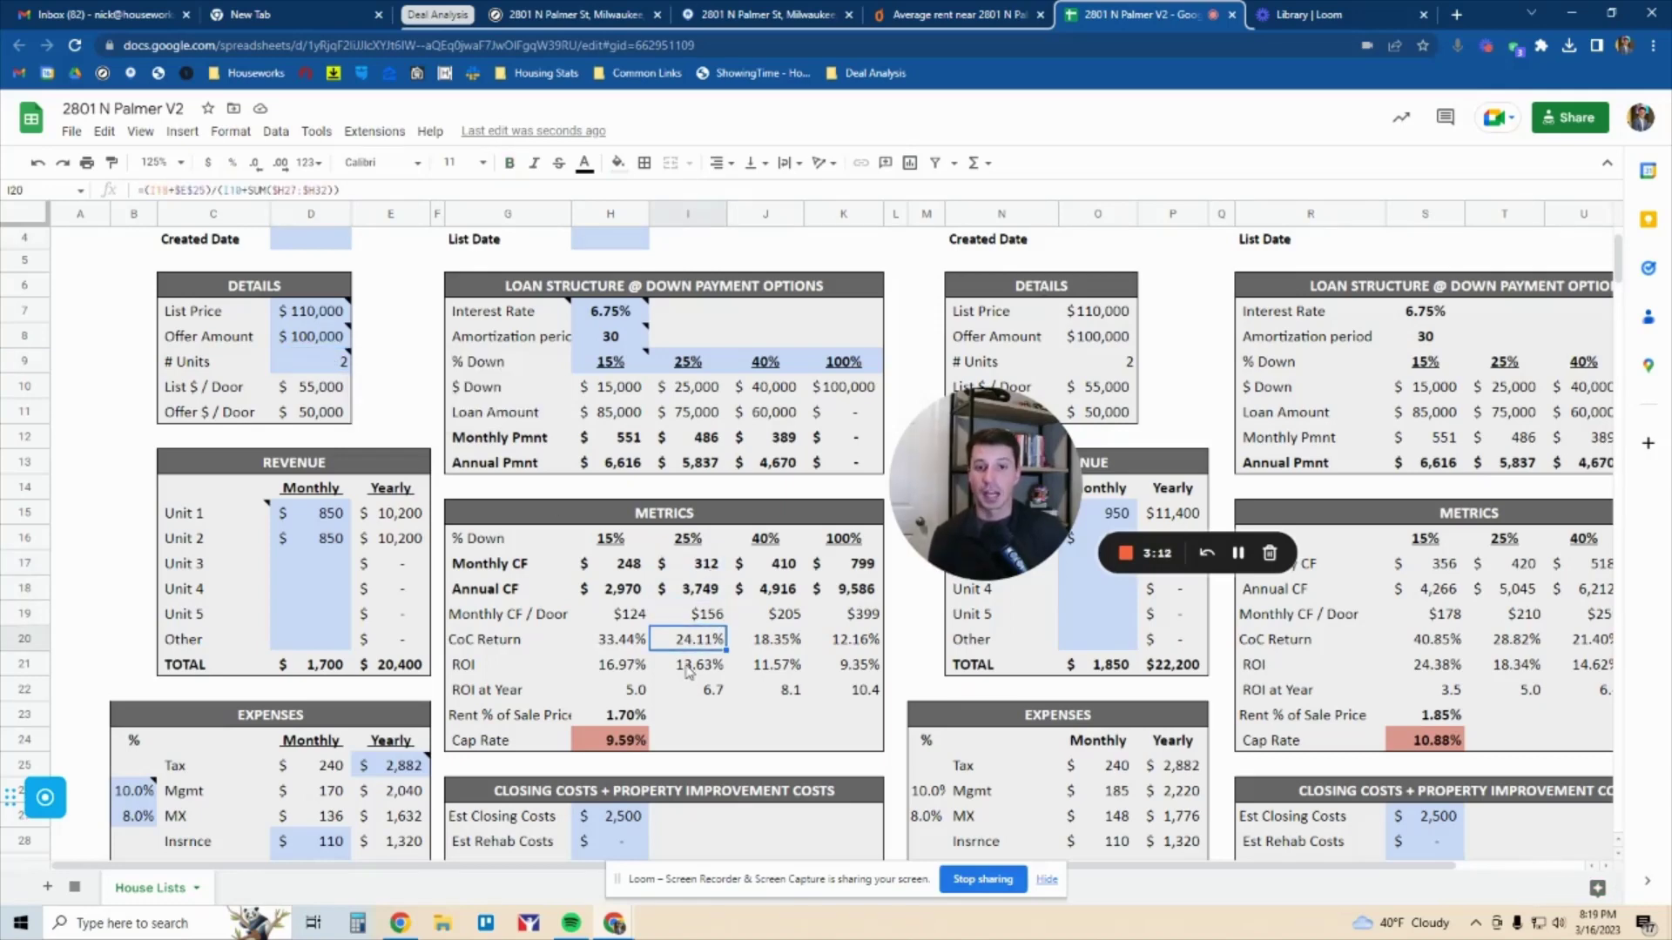
pyautogui.scroll(-1, 693, 627)
pyautogui.moveTo(568, 603); pyautogui.dragTo(865, 603)
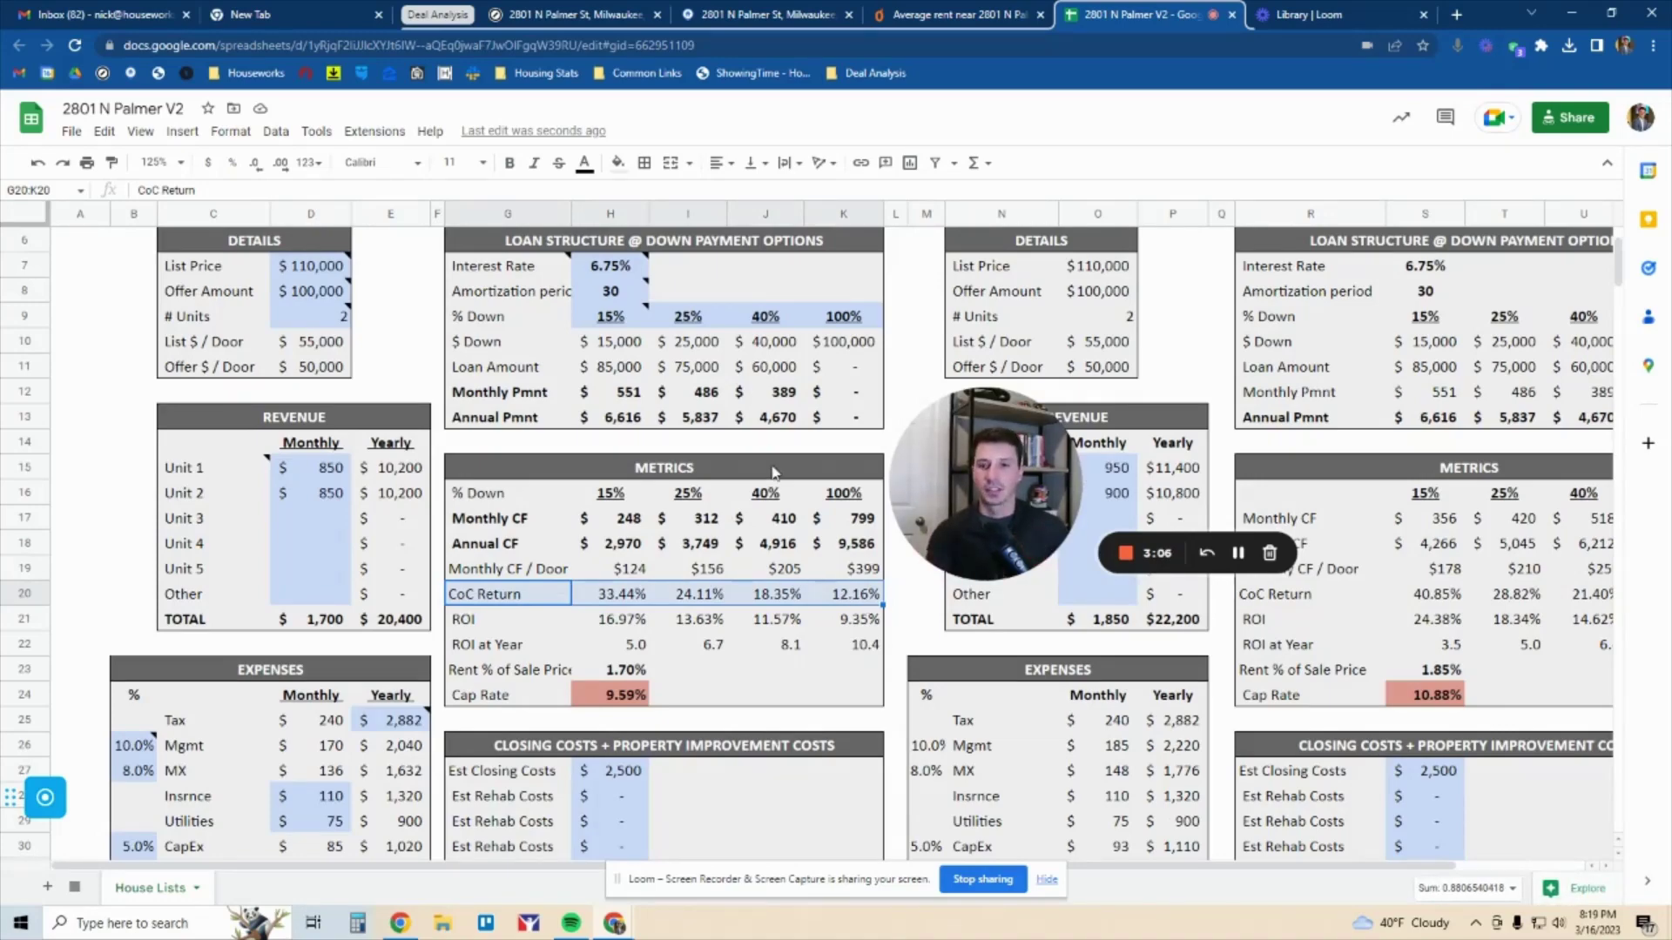
pyautogui.click(712, 349)
pyautogui.scroll(-4, 712, 356)
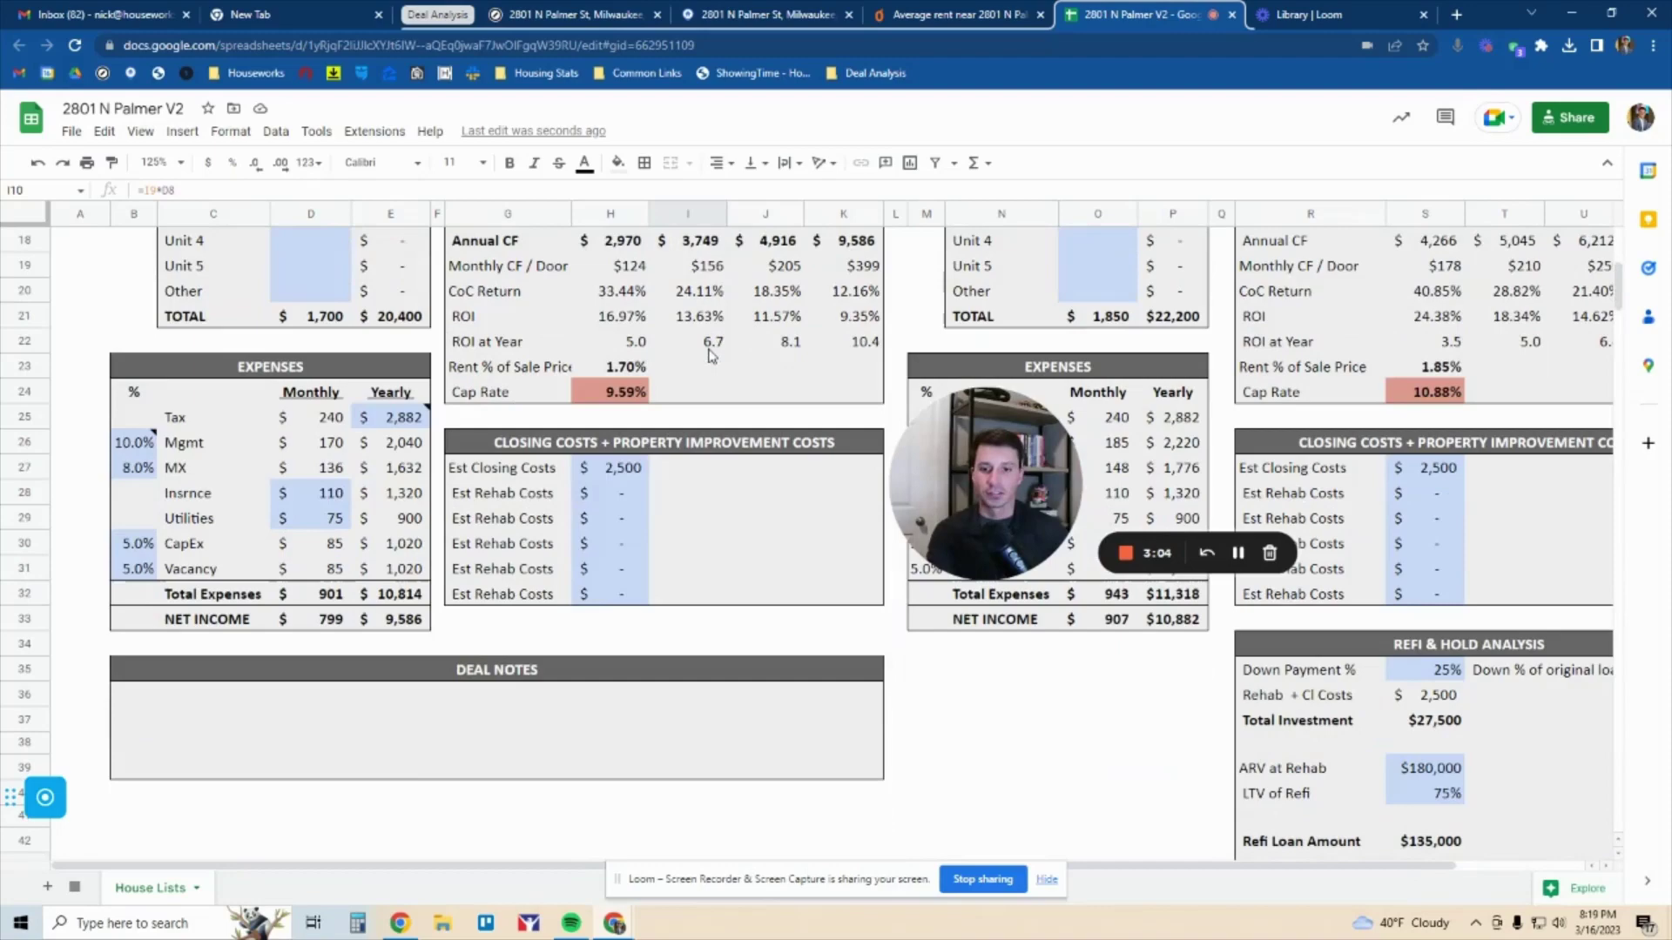
pyautogui.click(621, 470)
pyautogui.scroll(3, 697, 439)
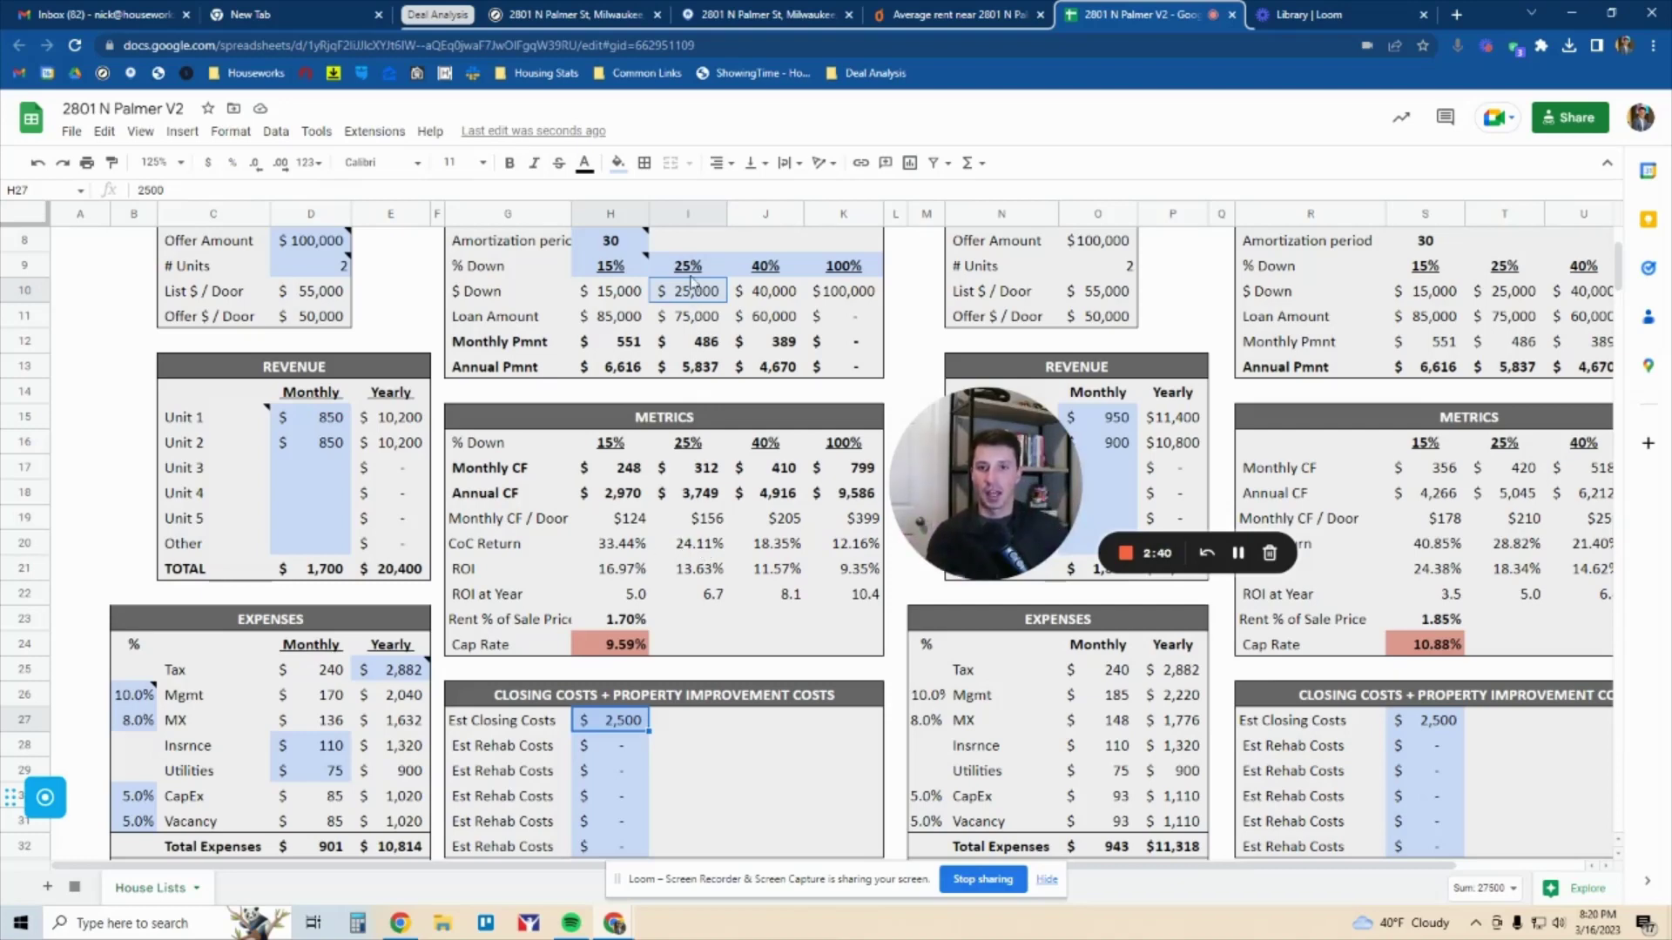
pyautogui.click(689, 214)
pyautogui.click(707, 542)
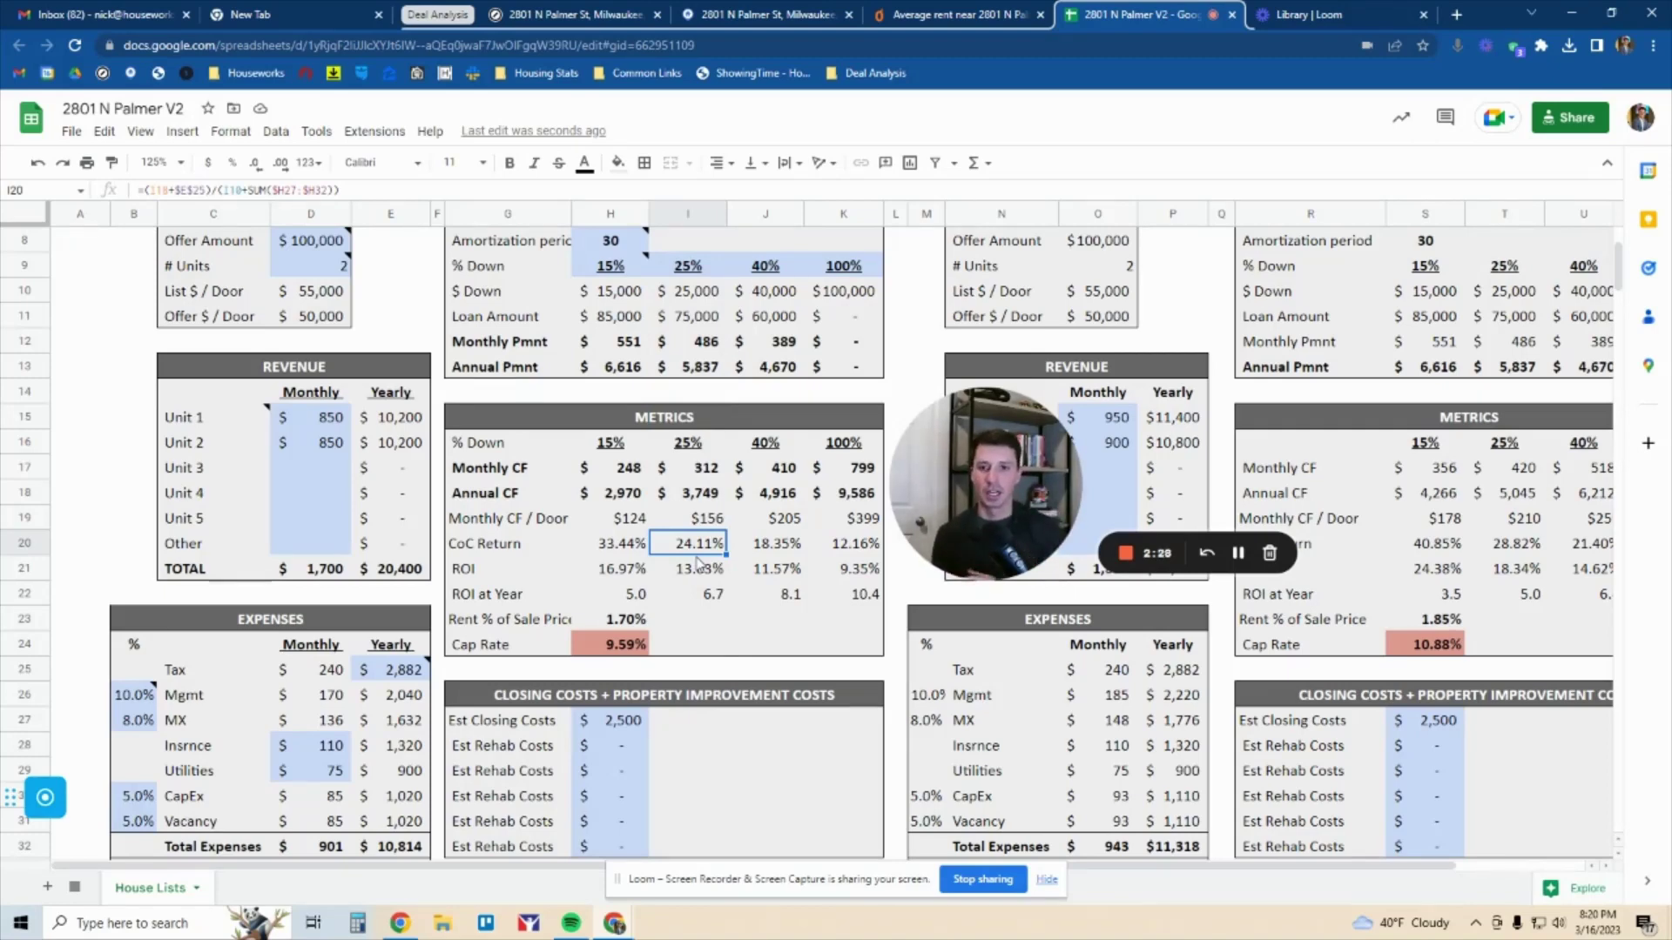
pyautogui.click(682, 572)
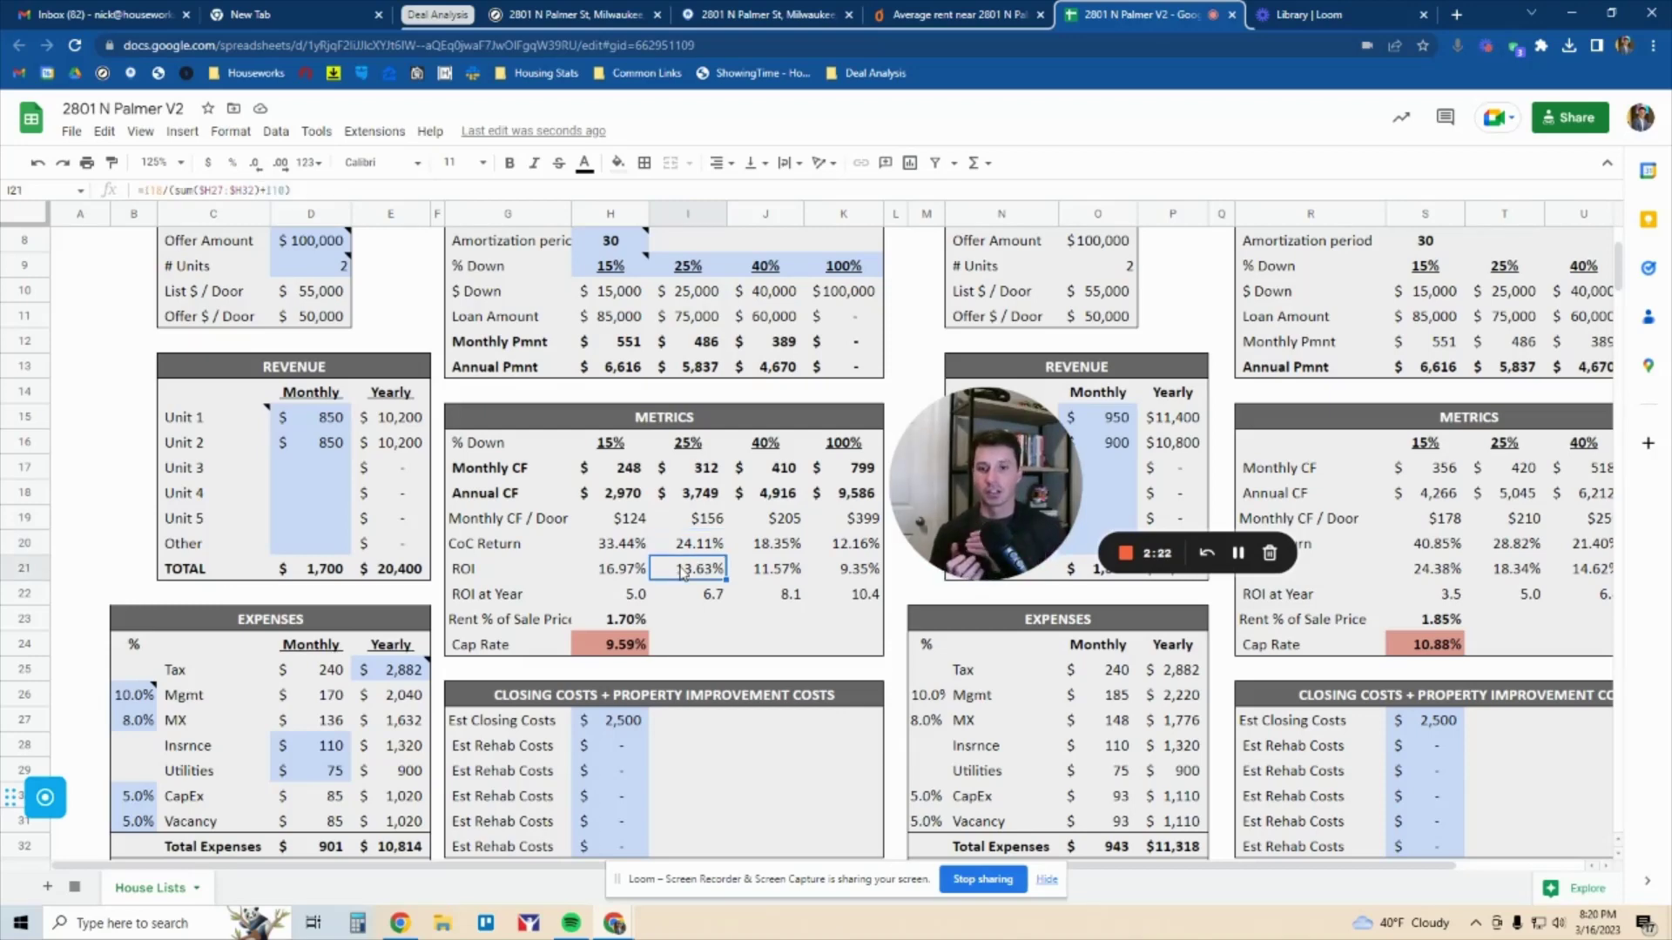
pyautogui.click(413, 673)
pyautogui.click(705, 569)
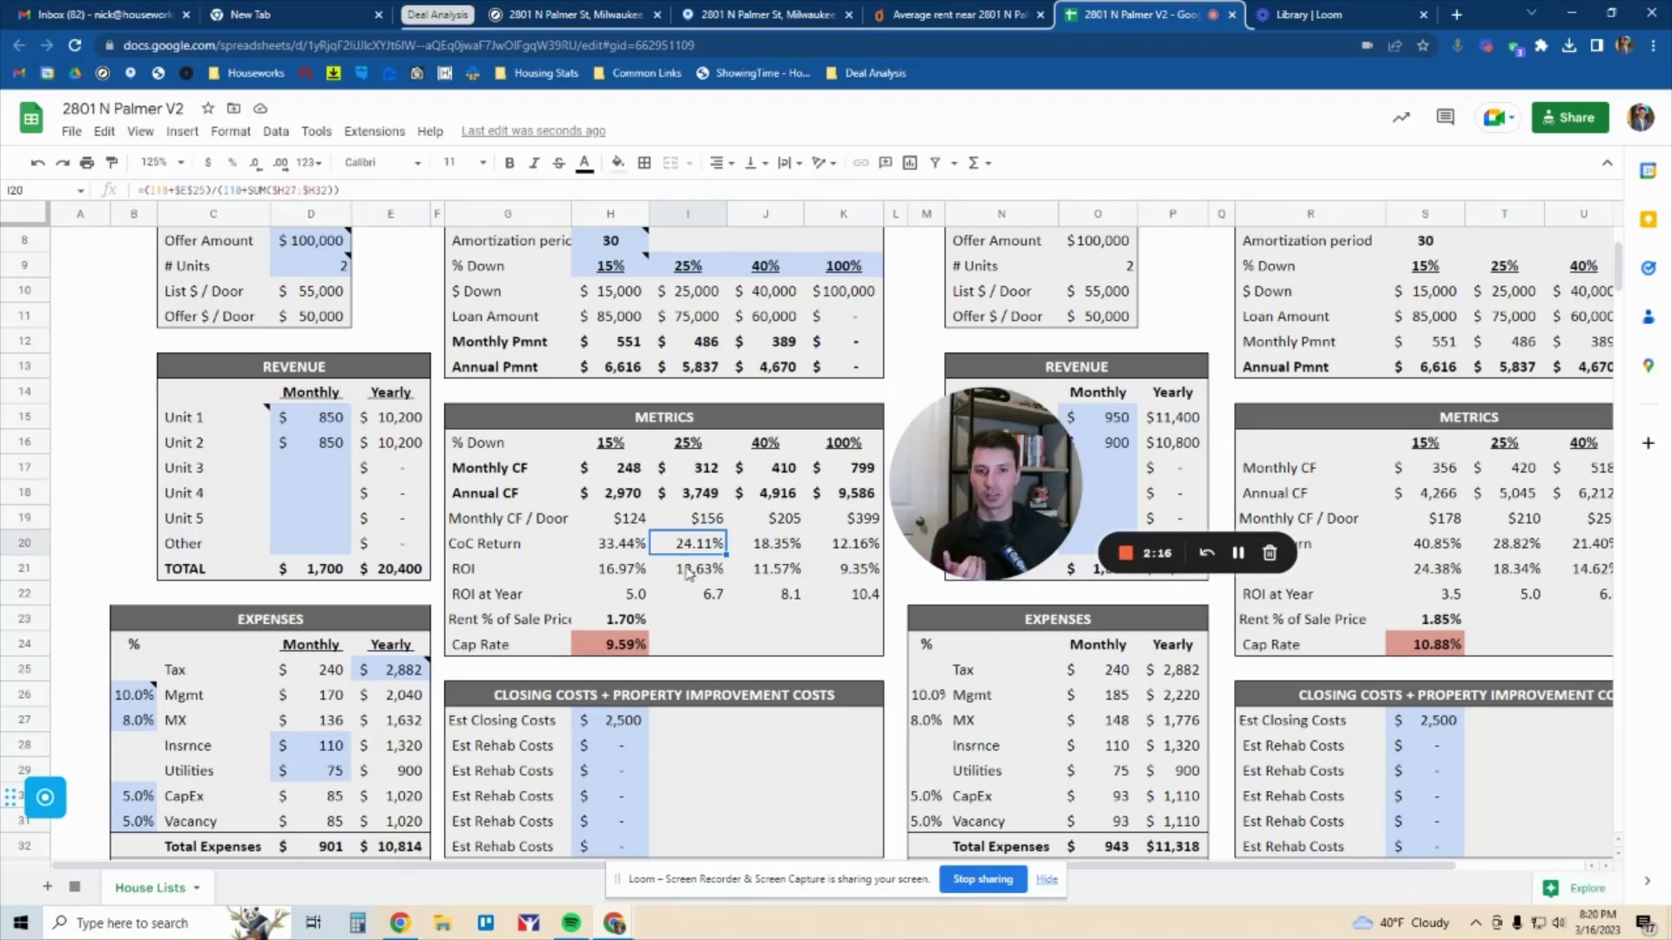
pyautogui.click(412, 671)
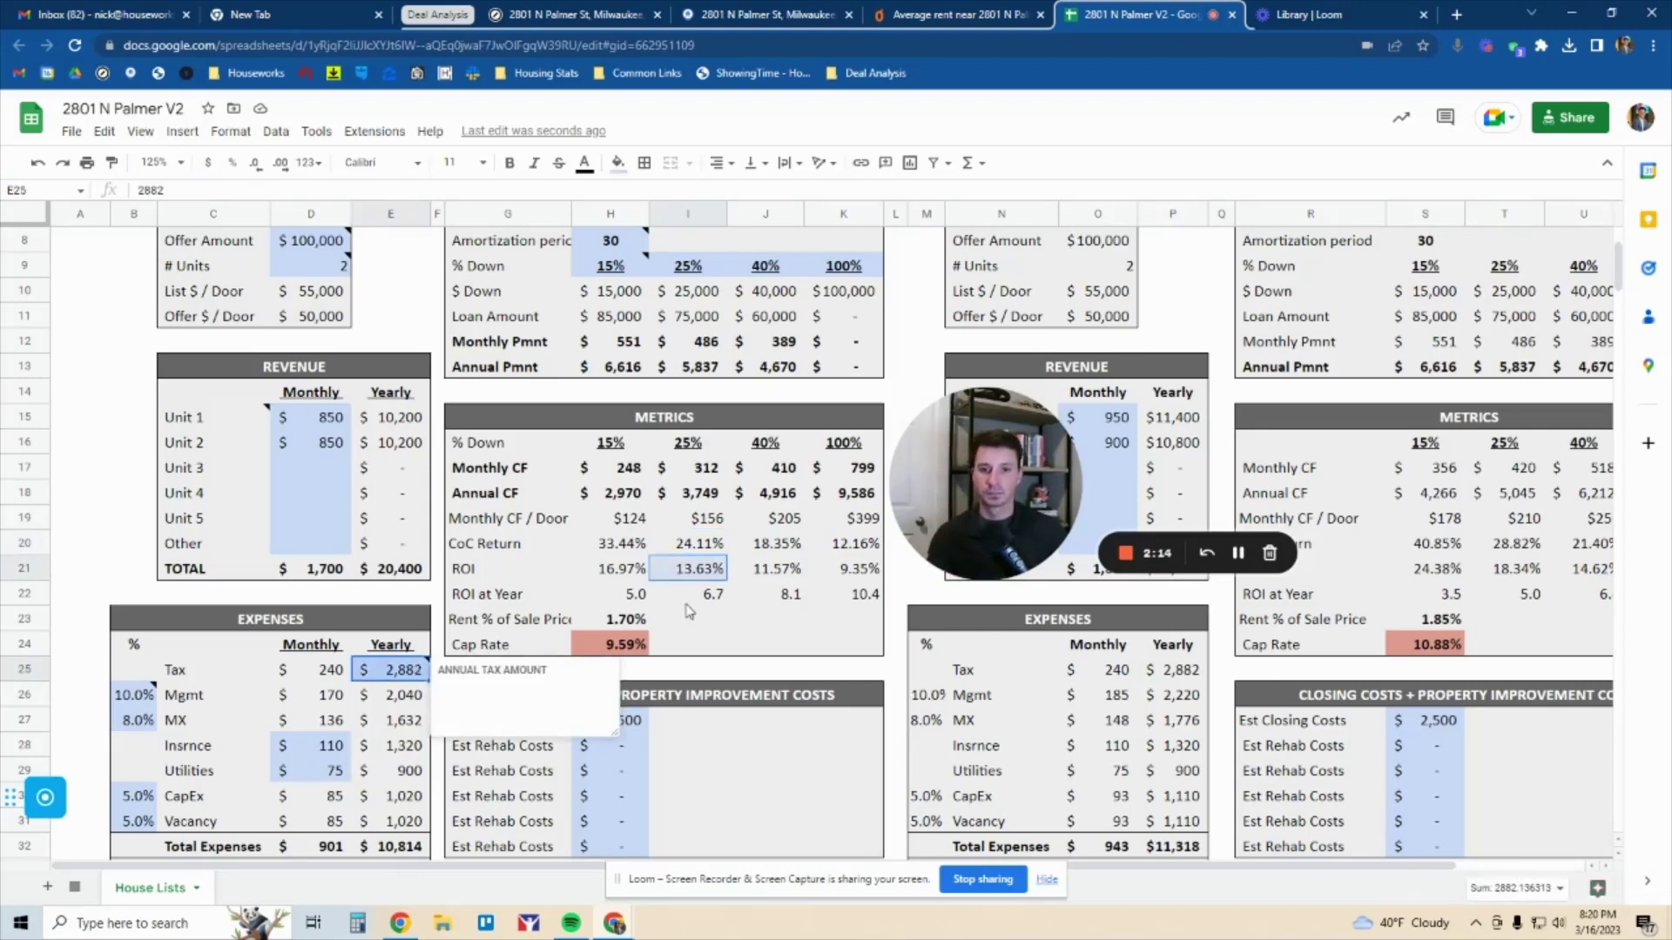
pyautogui.click(703, 599)
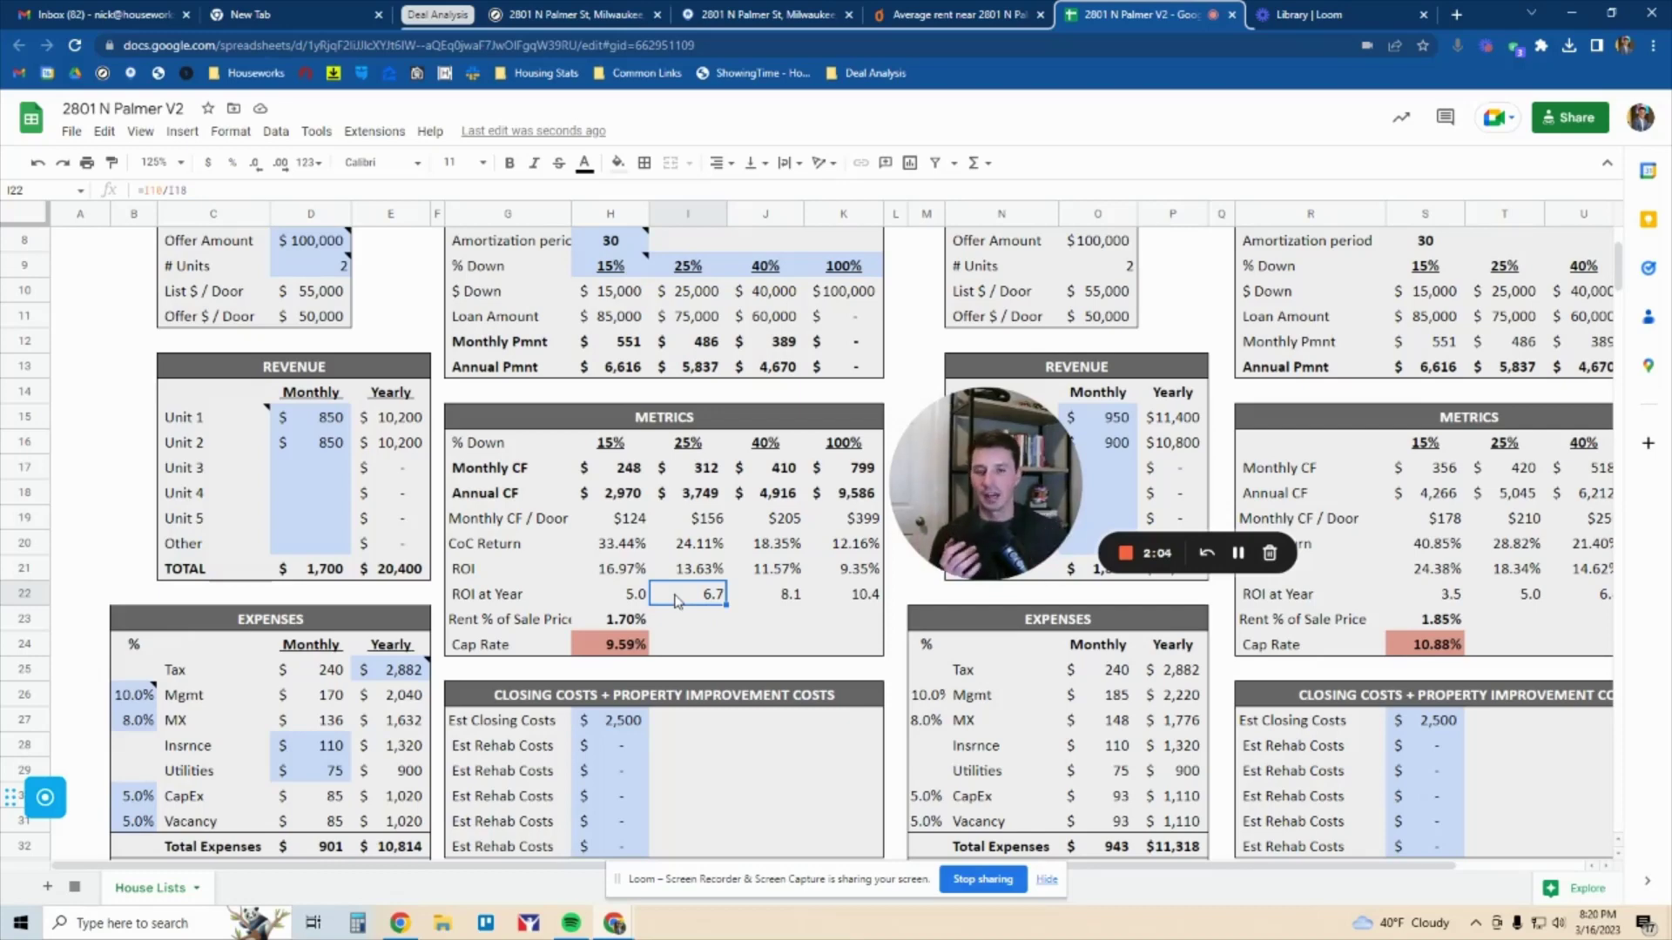
pyautogui.click(701, 213)
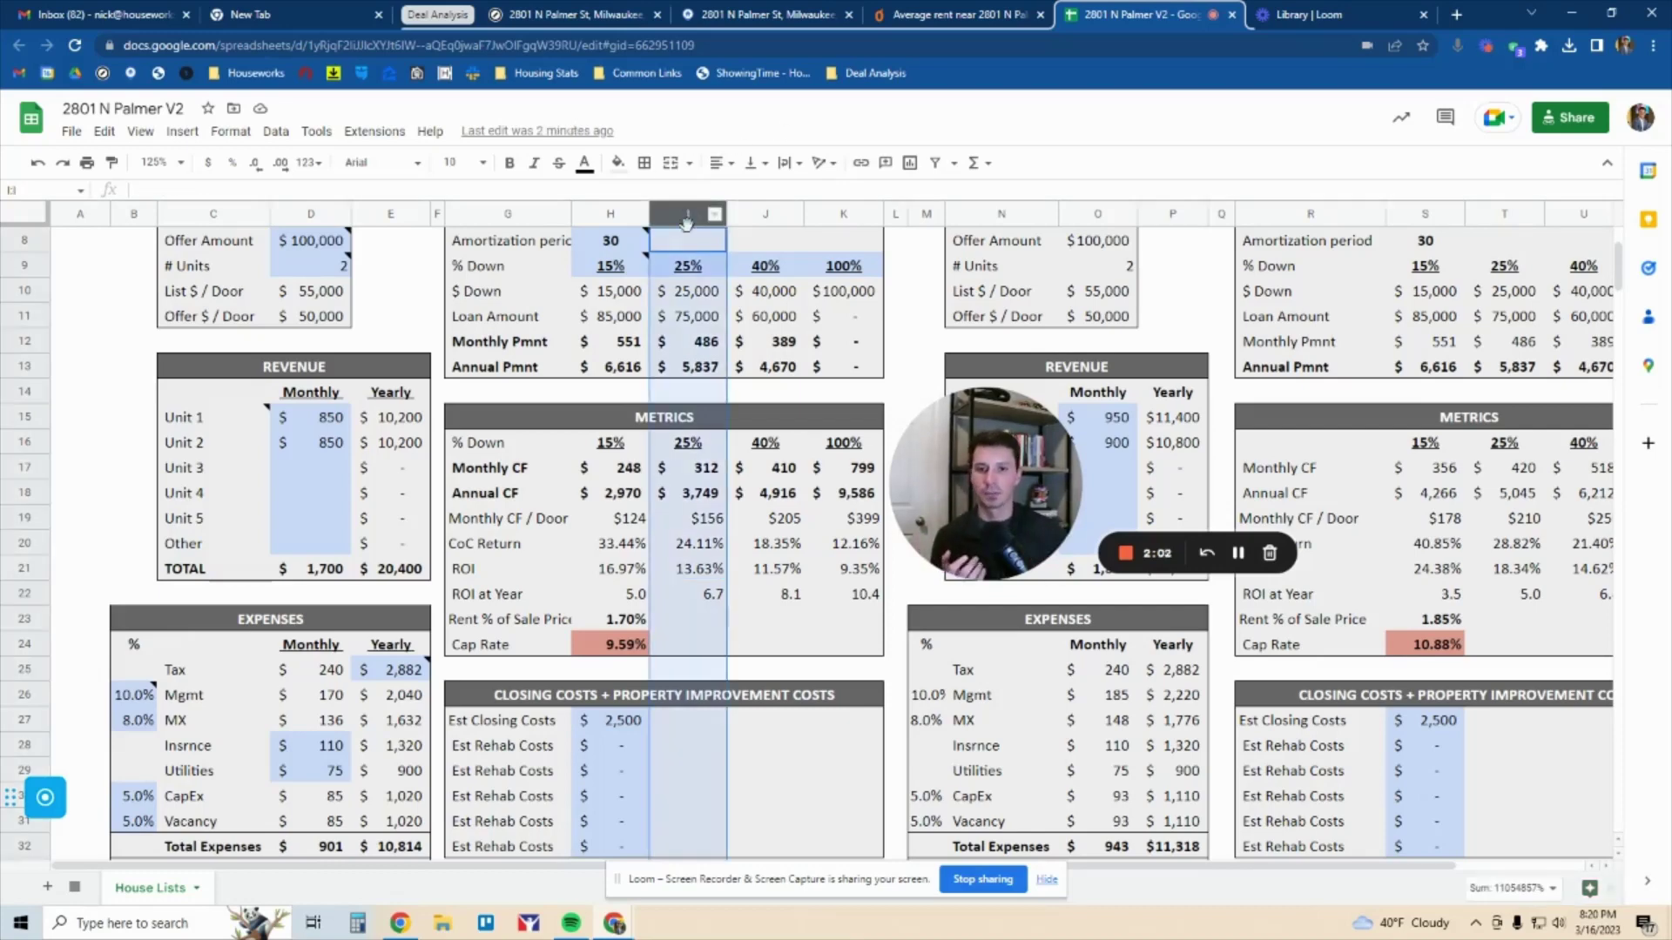
pyautogui.click(707, 600)
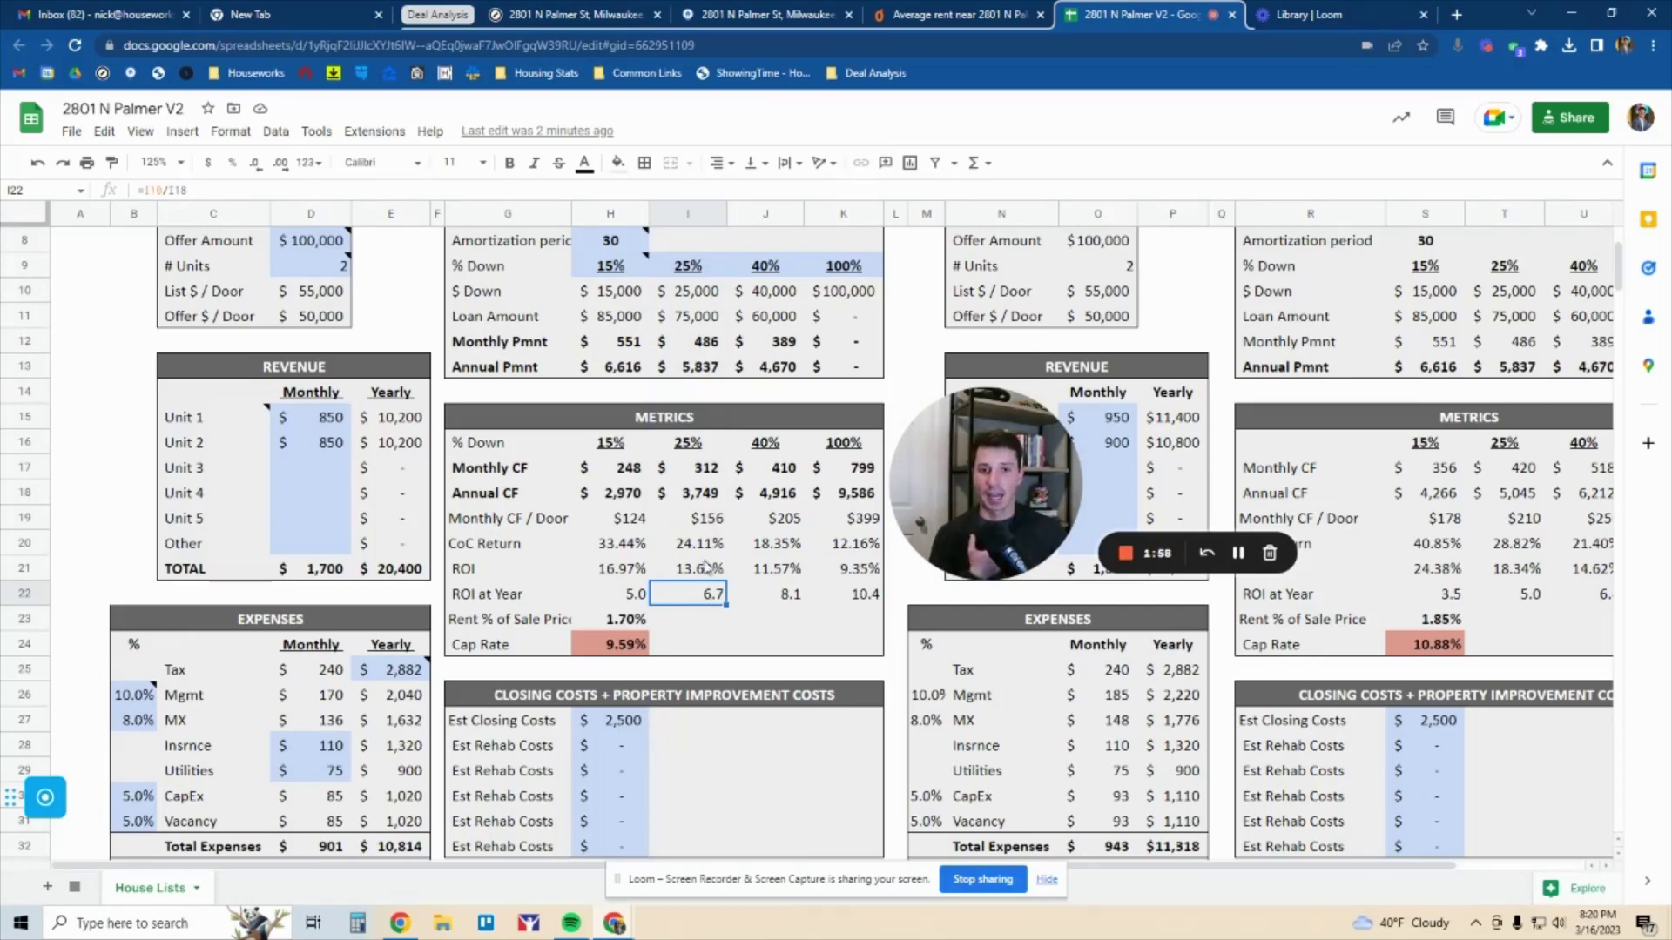
pyautogui.click(707, 471)
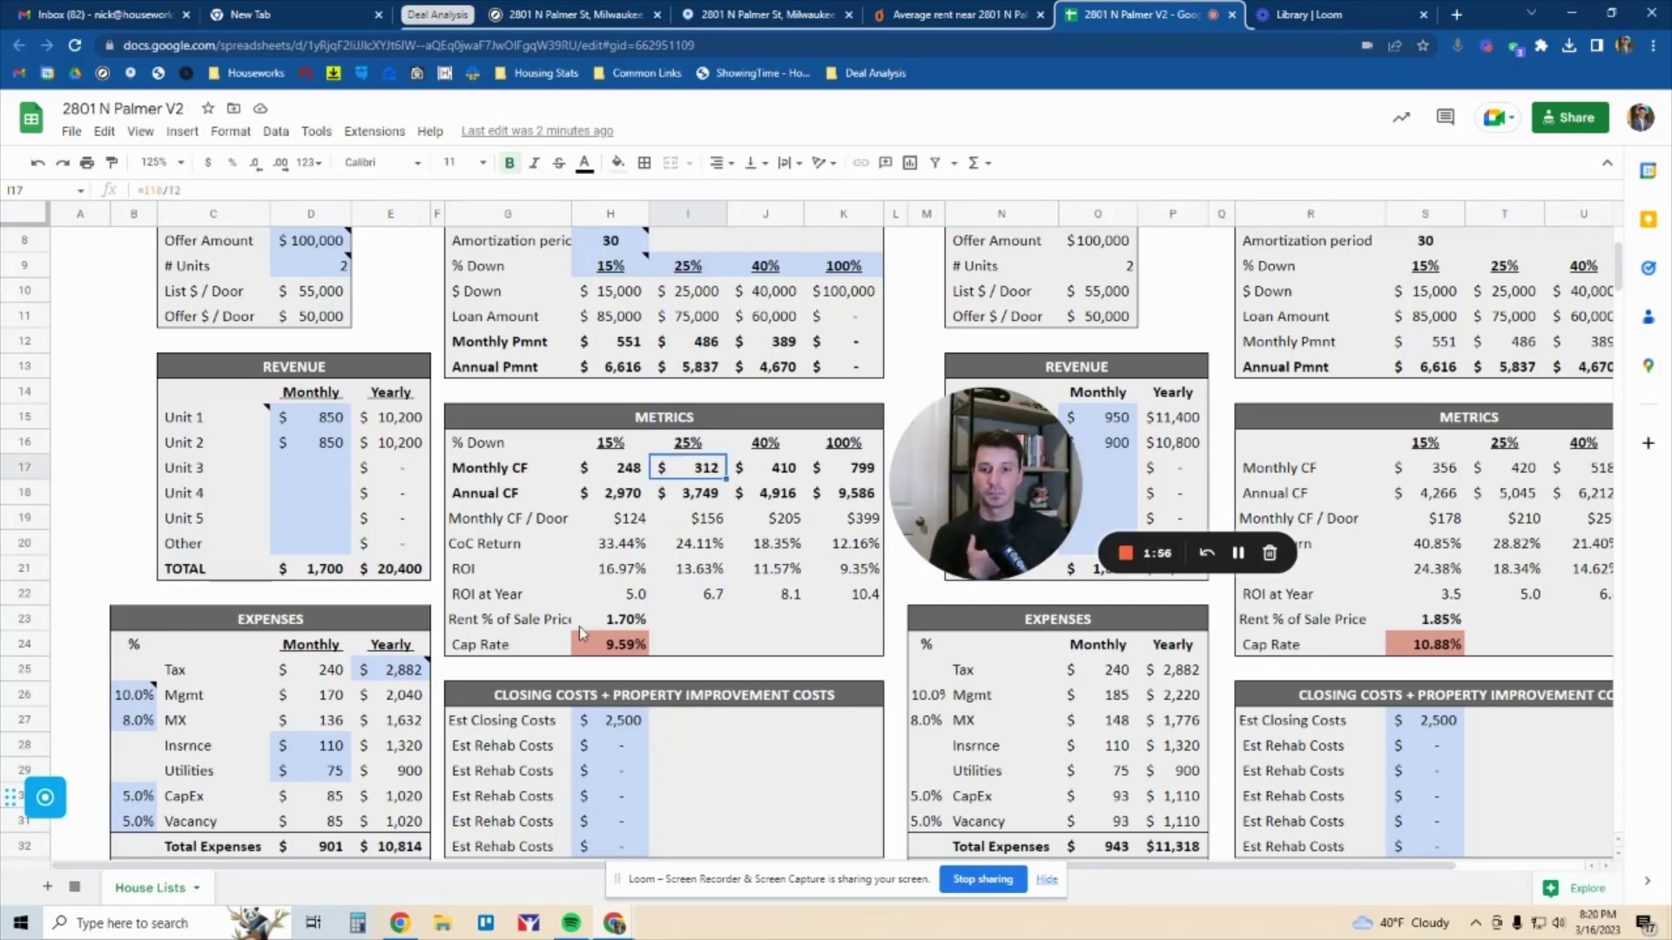
pyautogui.moveTo(519, 627); pyautogui.dragTo(614, 622)
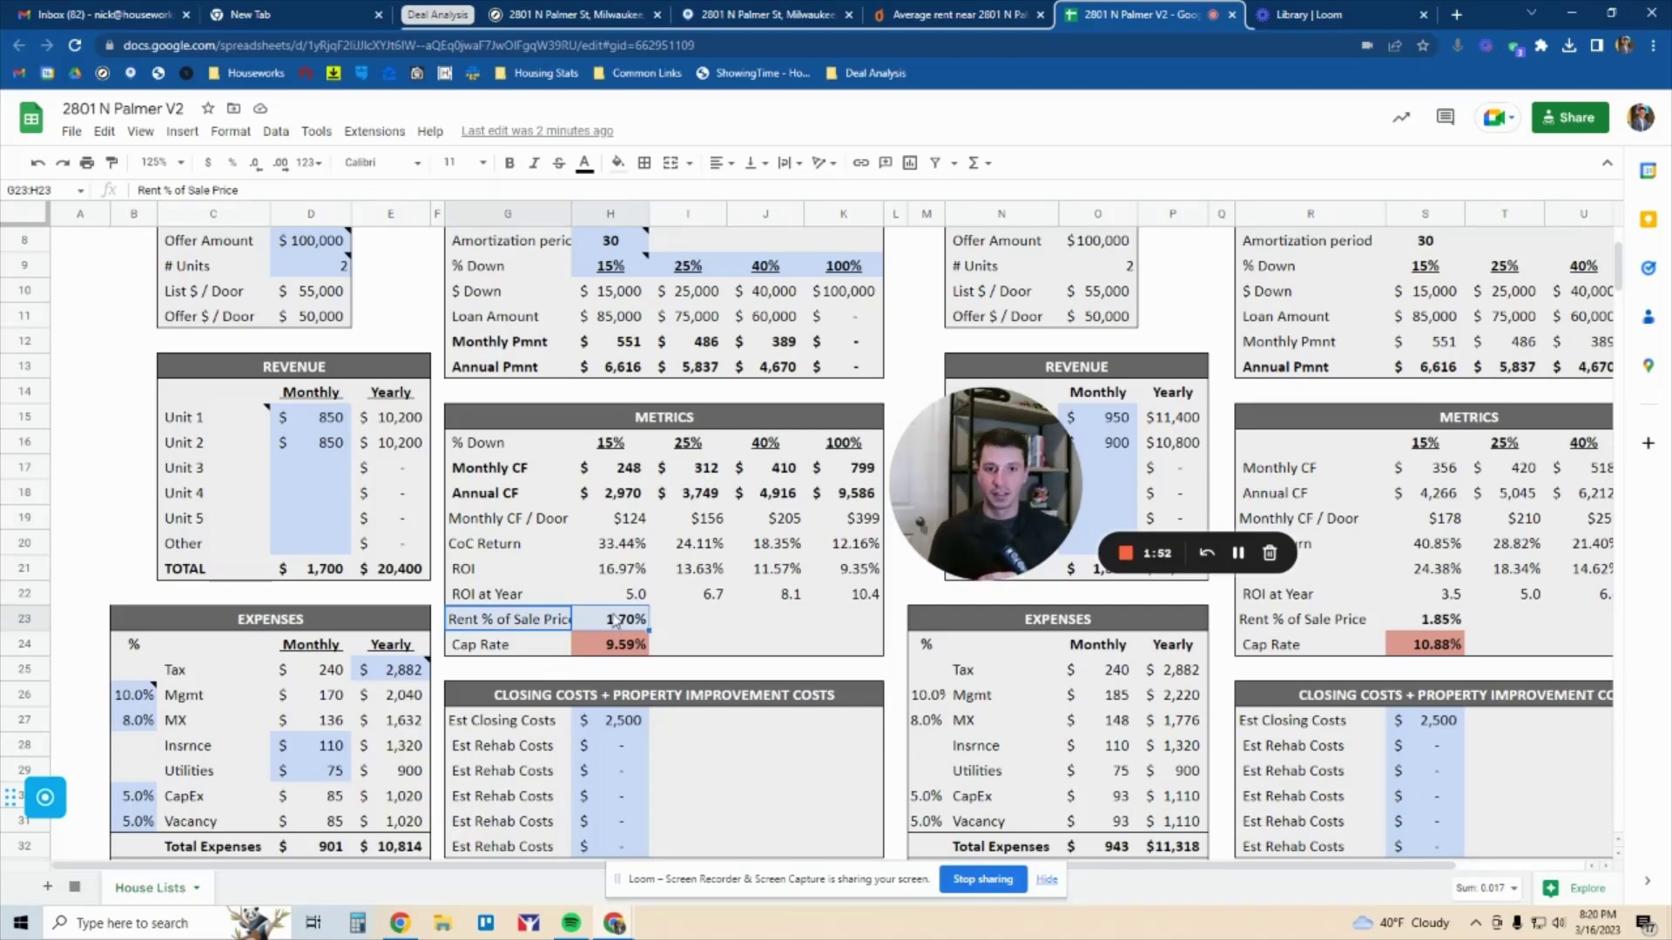
pyautogui.scroll(1, 615, 620)
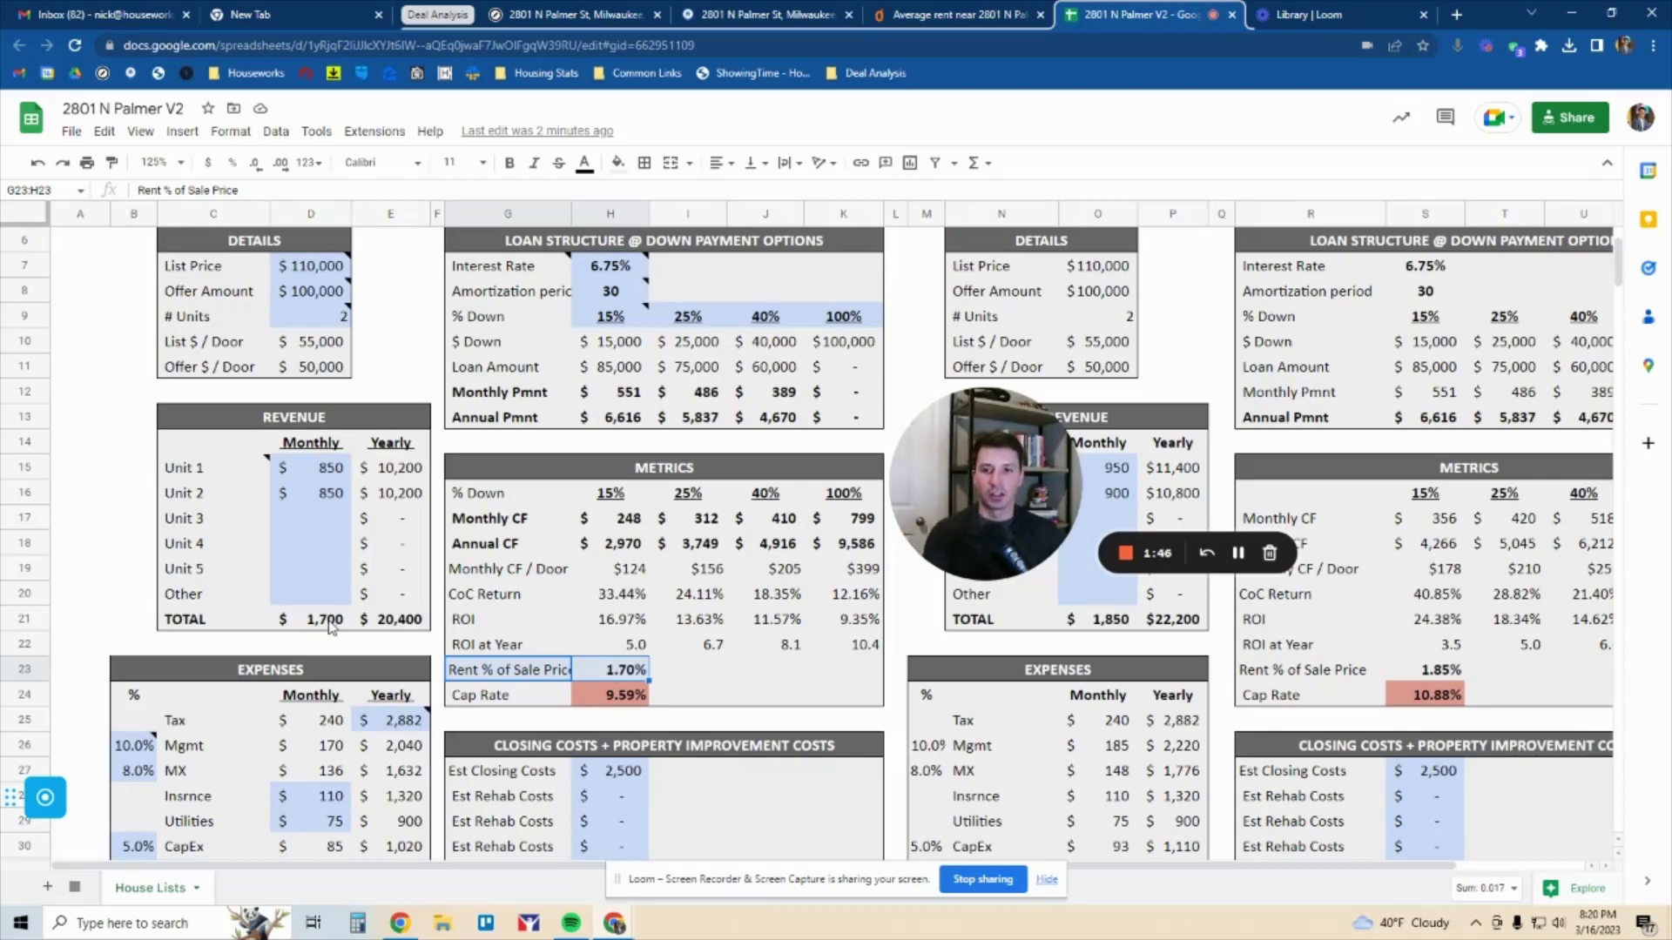
pyautogui.click(331, 626)
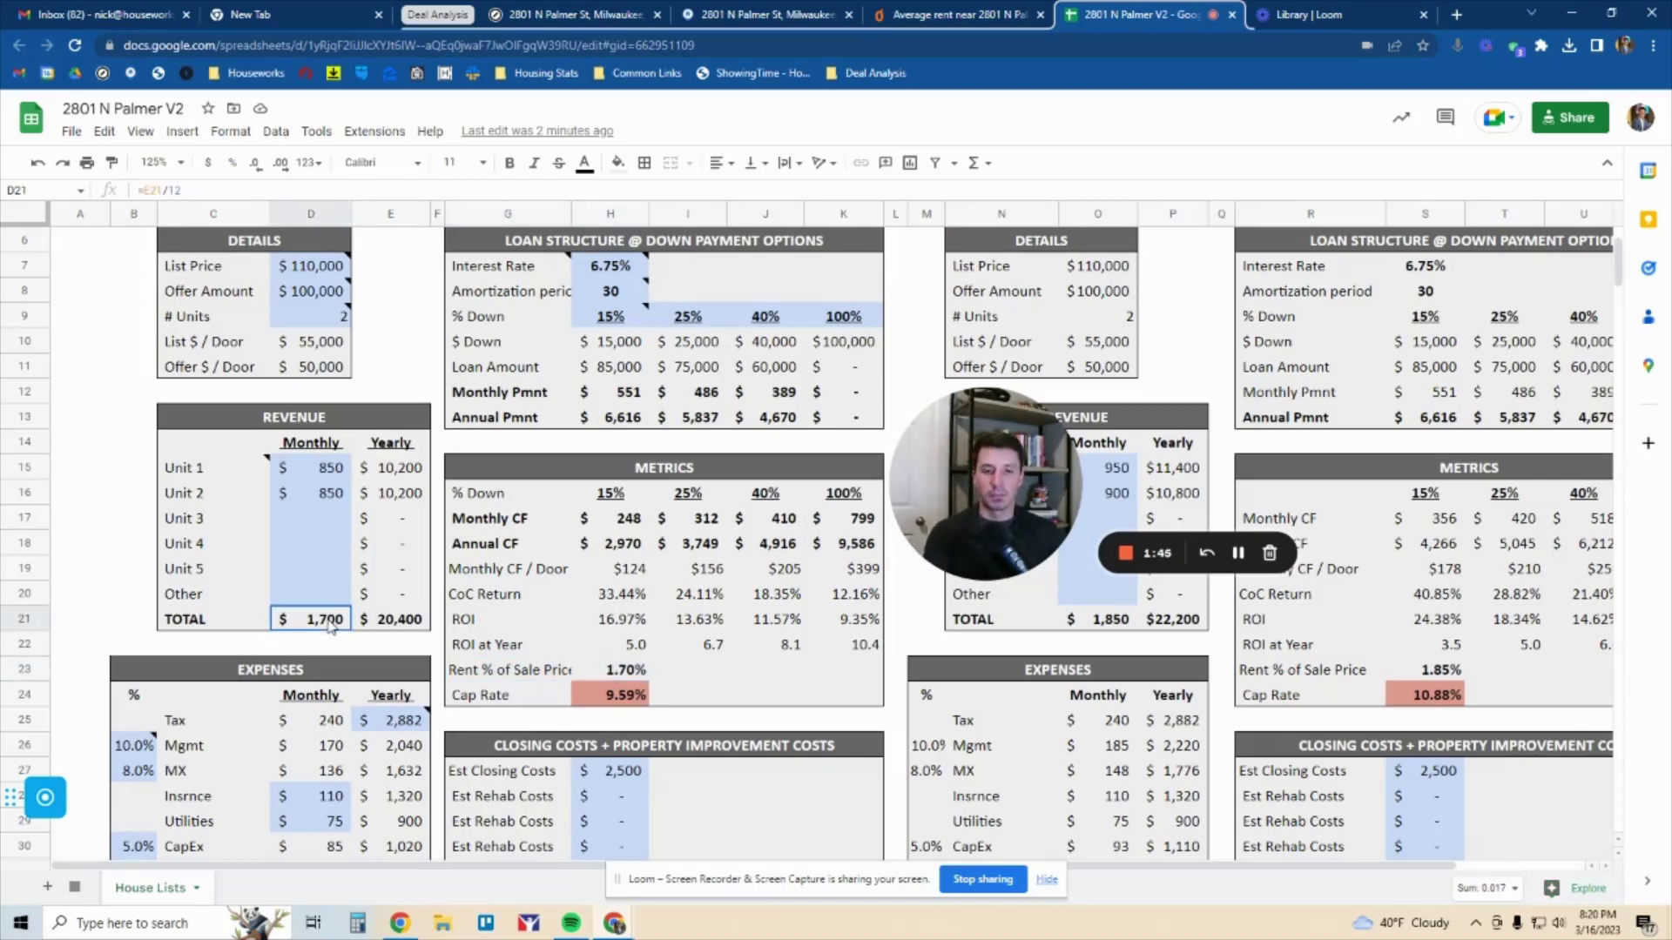
pyautogui.click(315, 292)
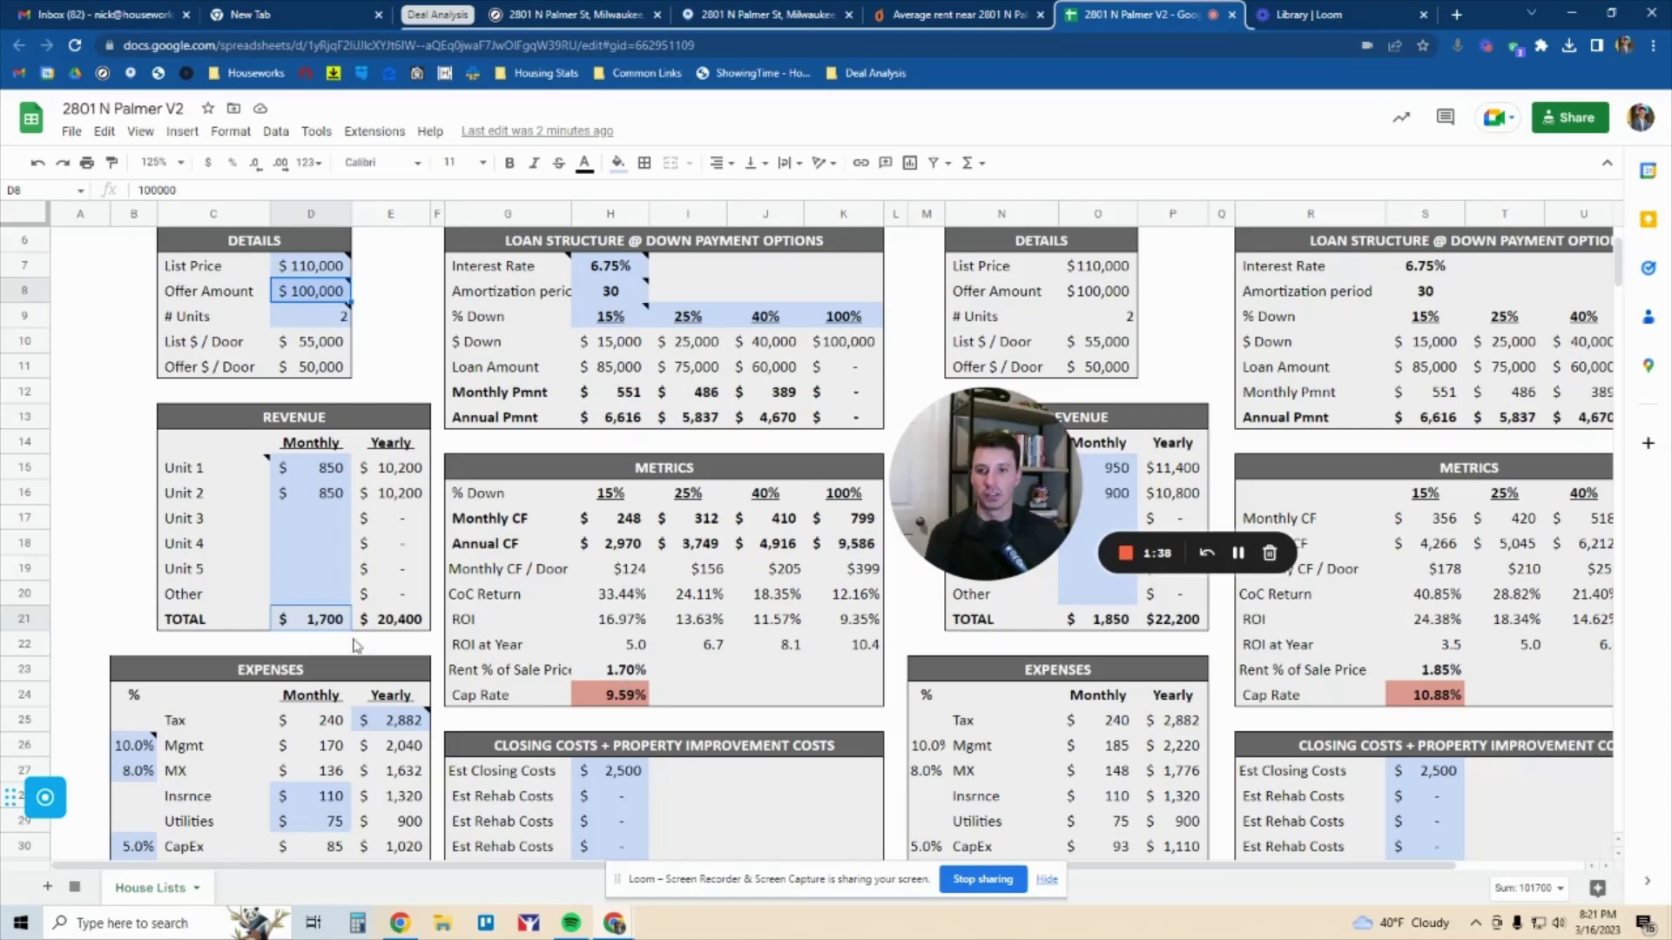
pyautogui.click(319, 627)
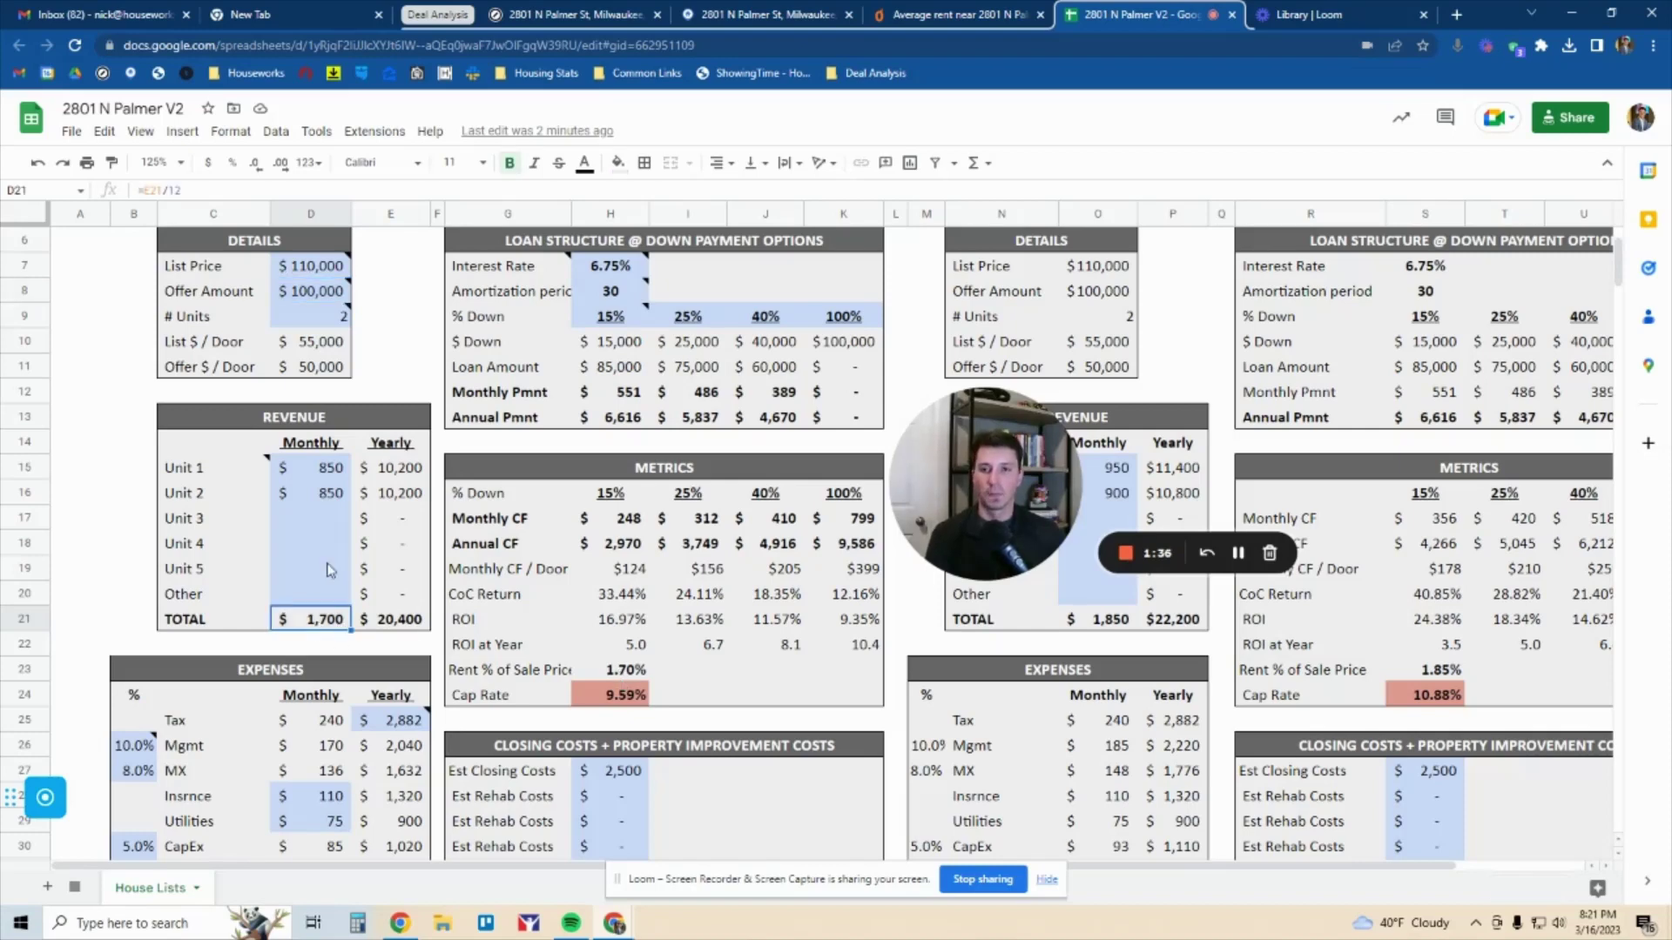
pyautogui.click(325, 296)
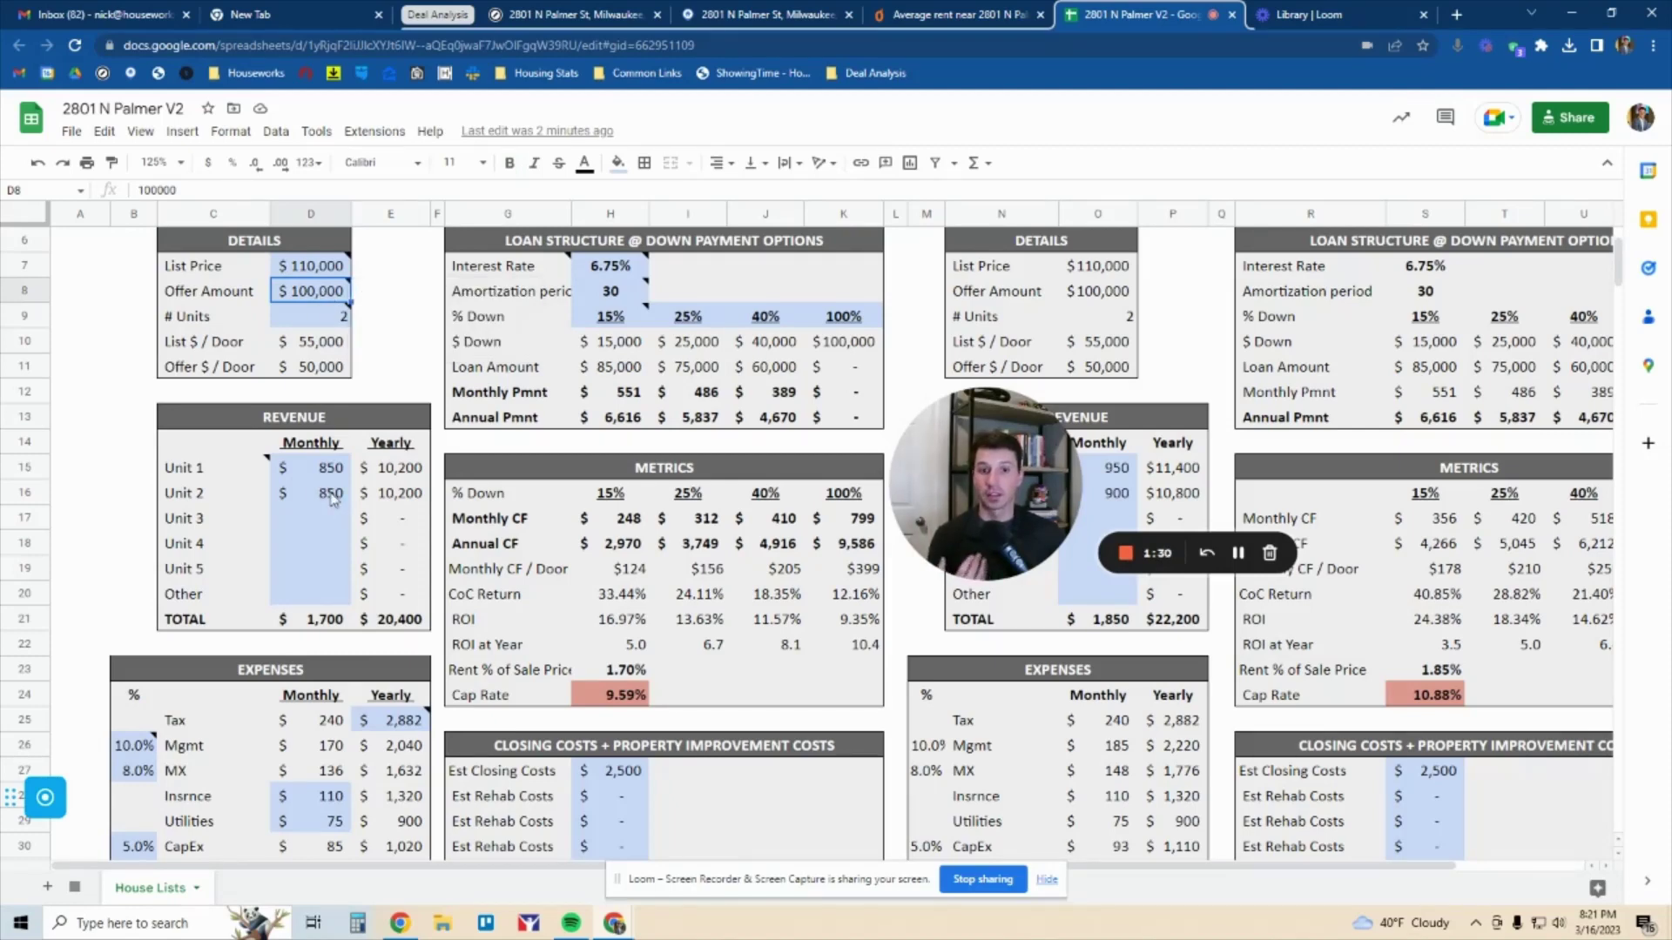
pyautogui.click(613, 672)
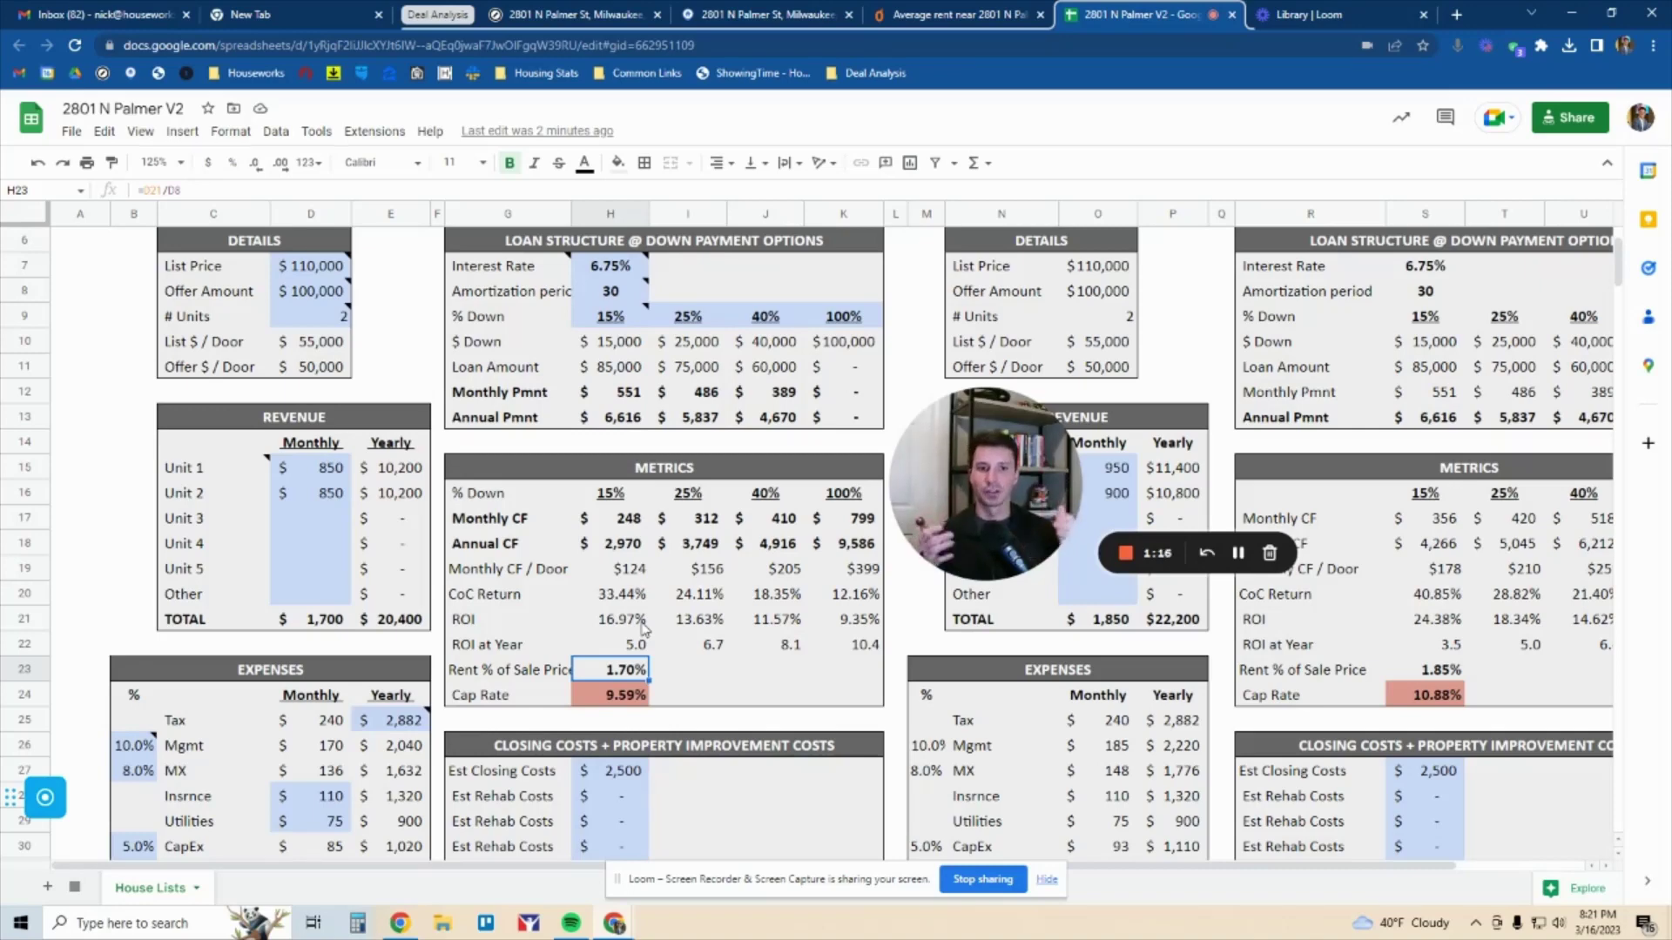
pyautogui.moveTo(618, 696); pyautogui.dragTo(537, 704)
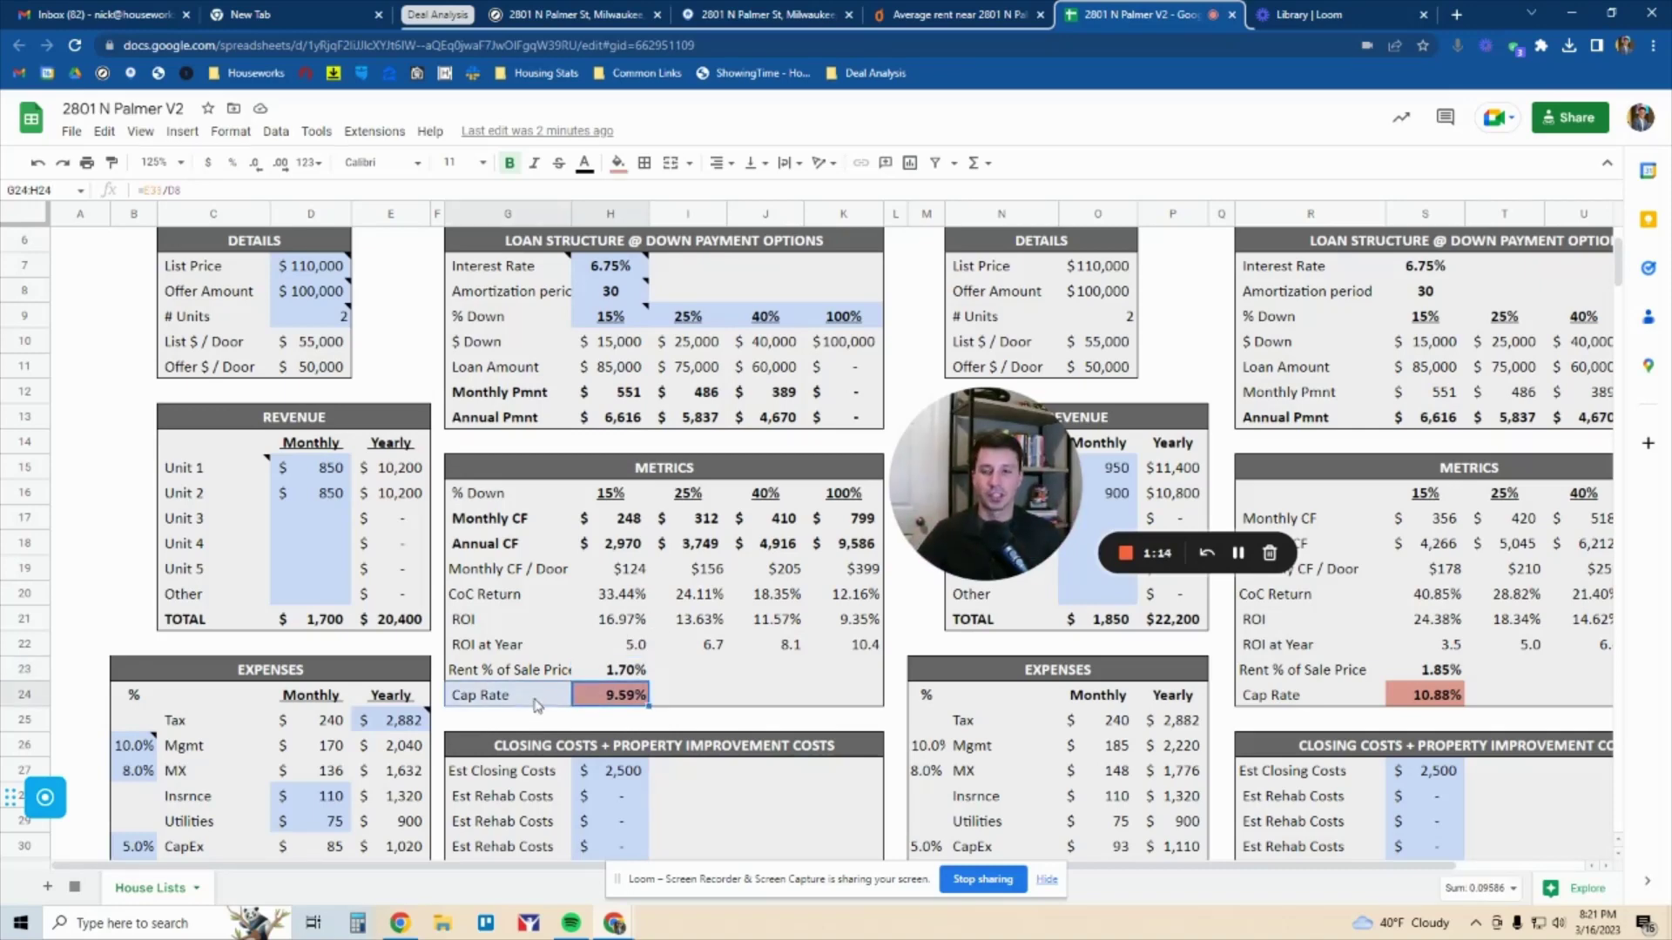
pyautogui.click(315, 291)
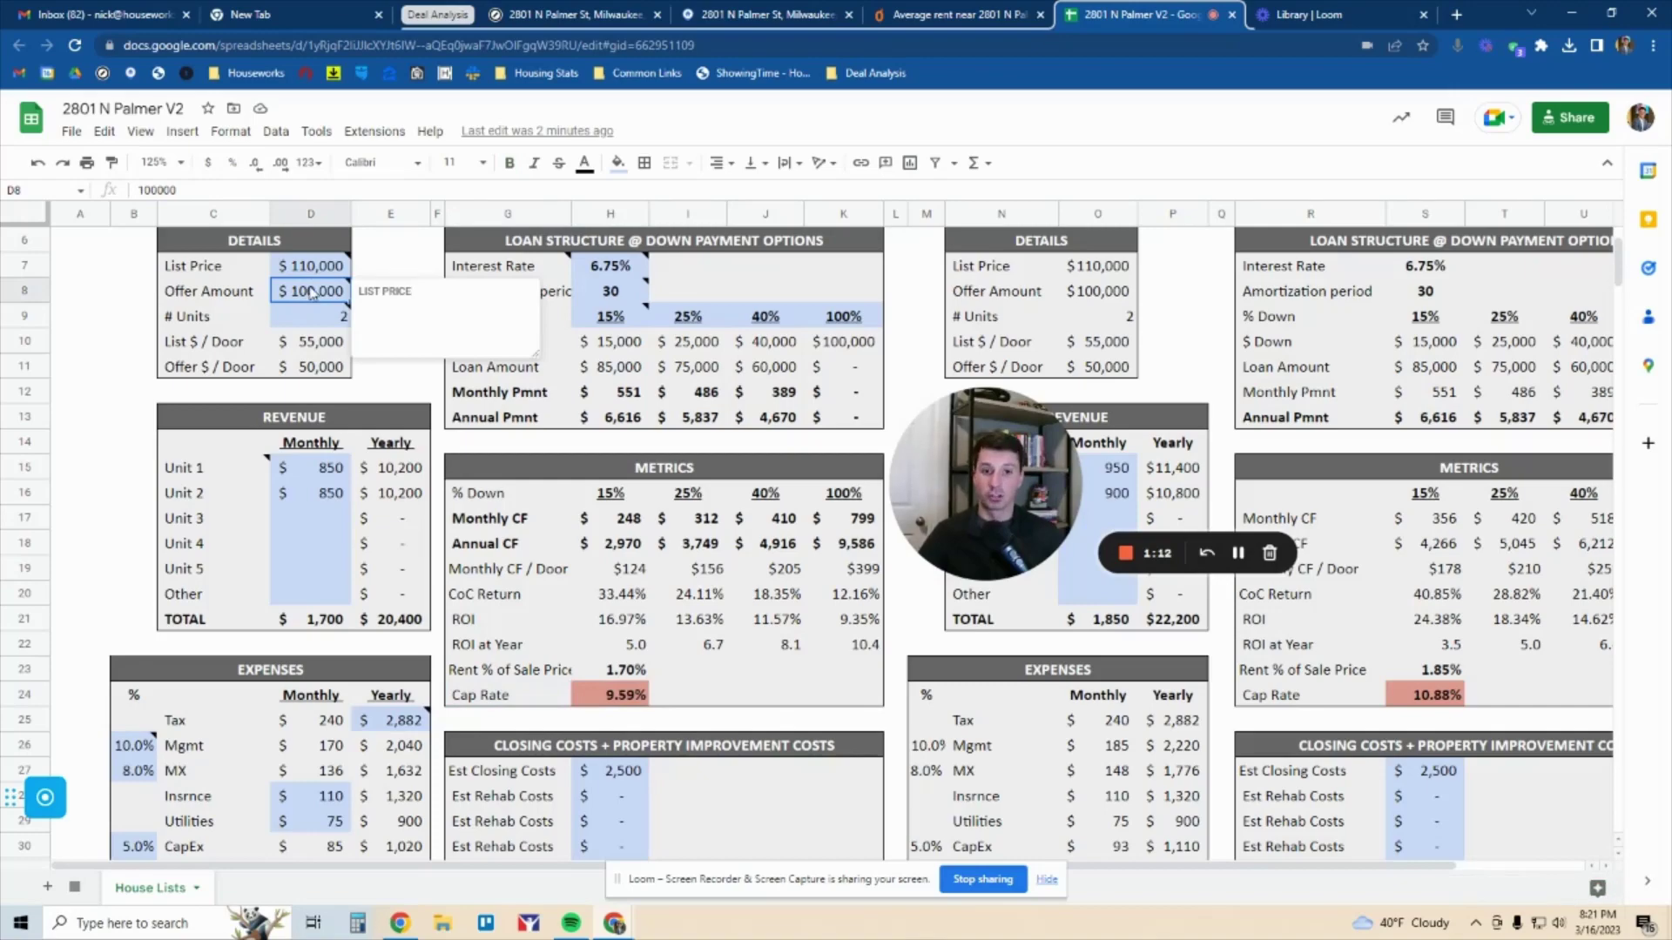
pyautogui.scroll(-1, 332, 370)
pyautogui.scroll(-1, 332, 370)
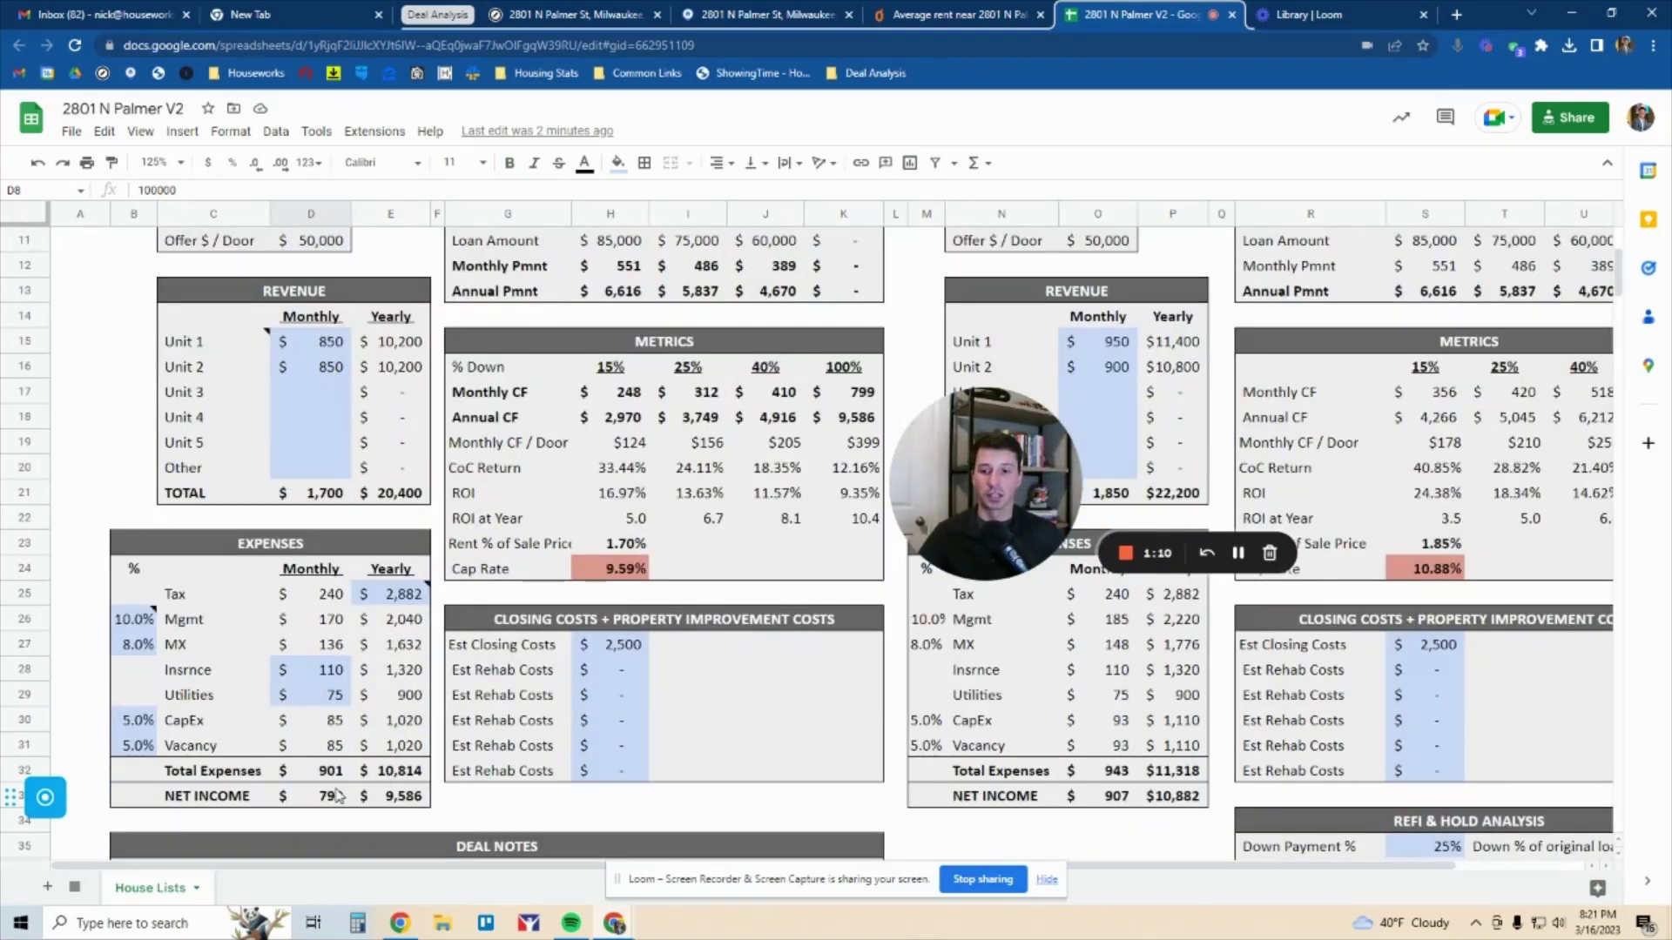
pyautogui.click(387, 798)
pyautogui.click(632, 567)
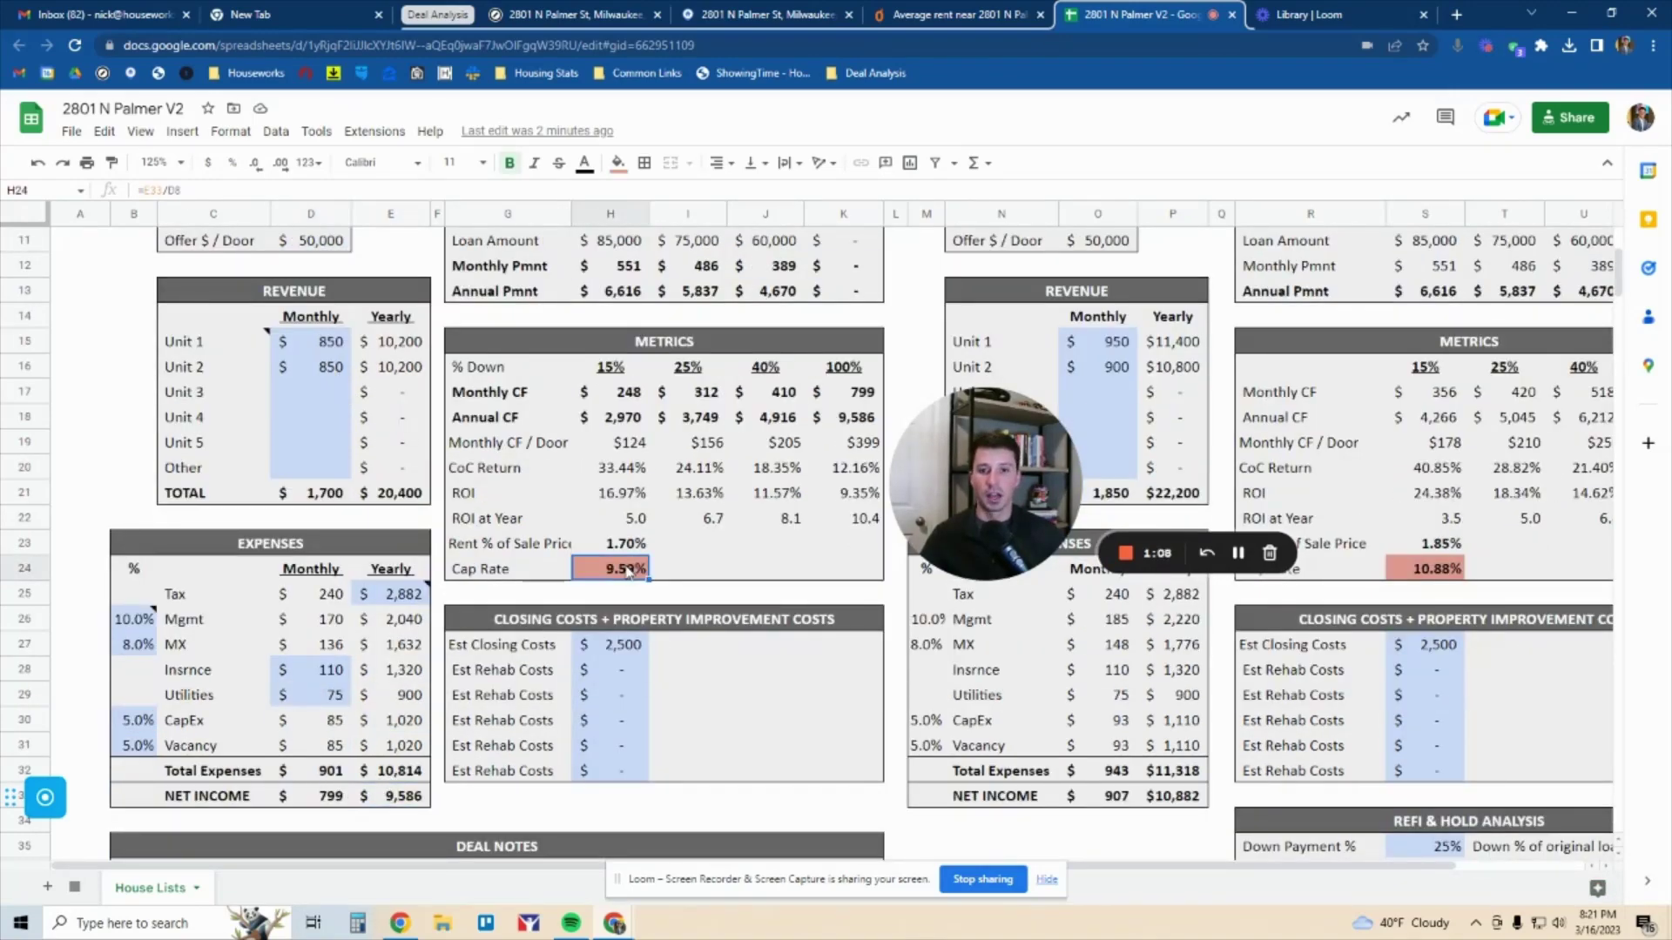
pyautogui.scroll(5, 409, 808)
pyautogui.click(335, 336)
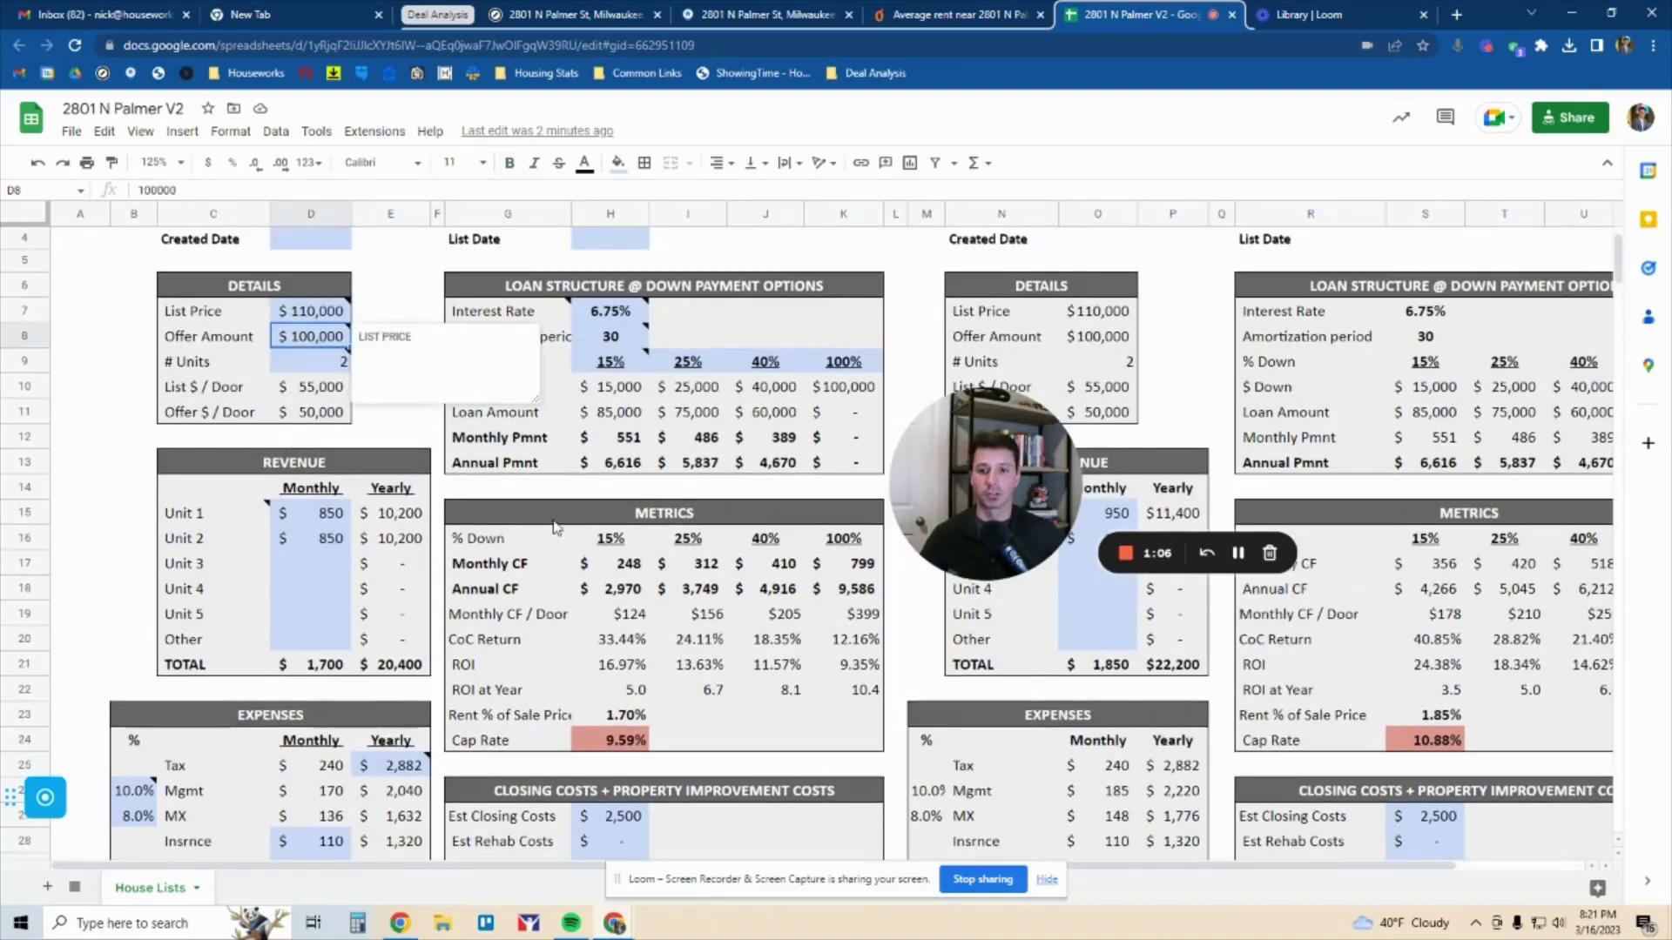
pyautogui.scroll(-4, 621, 627)
pyautogui.click(620, 627)
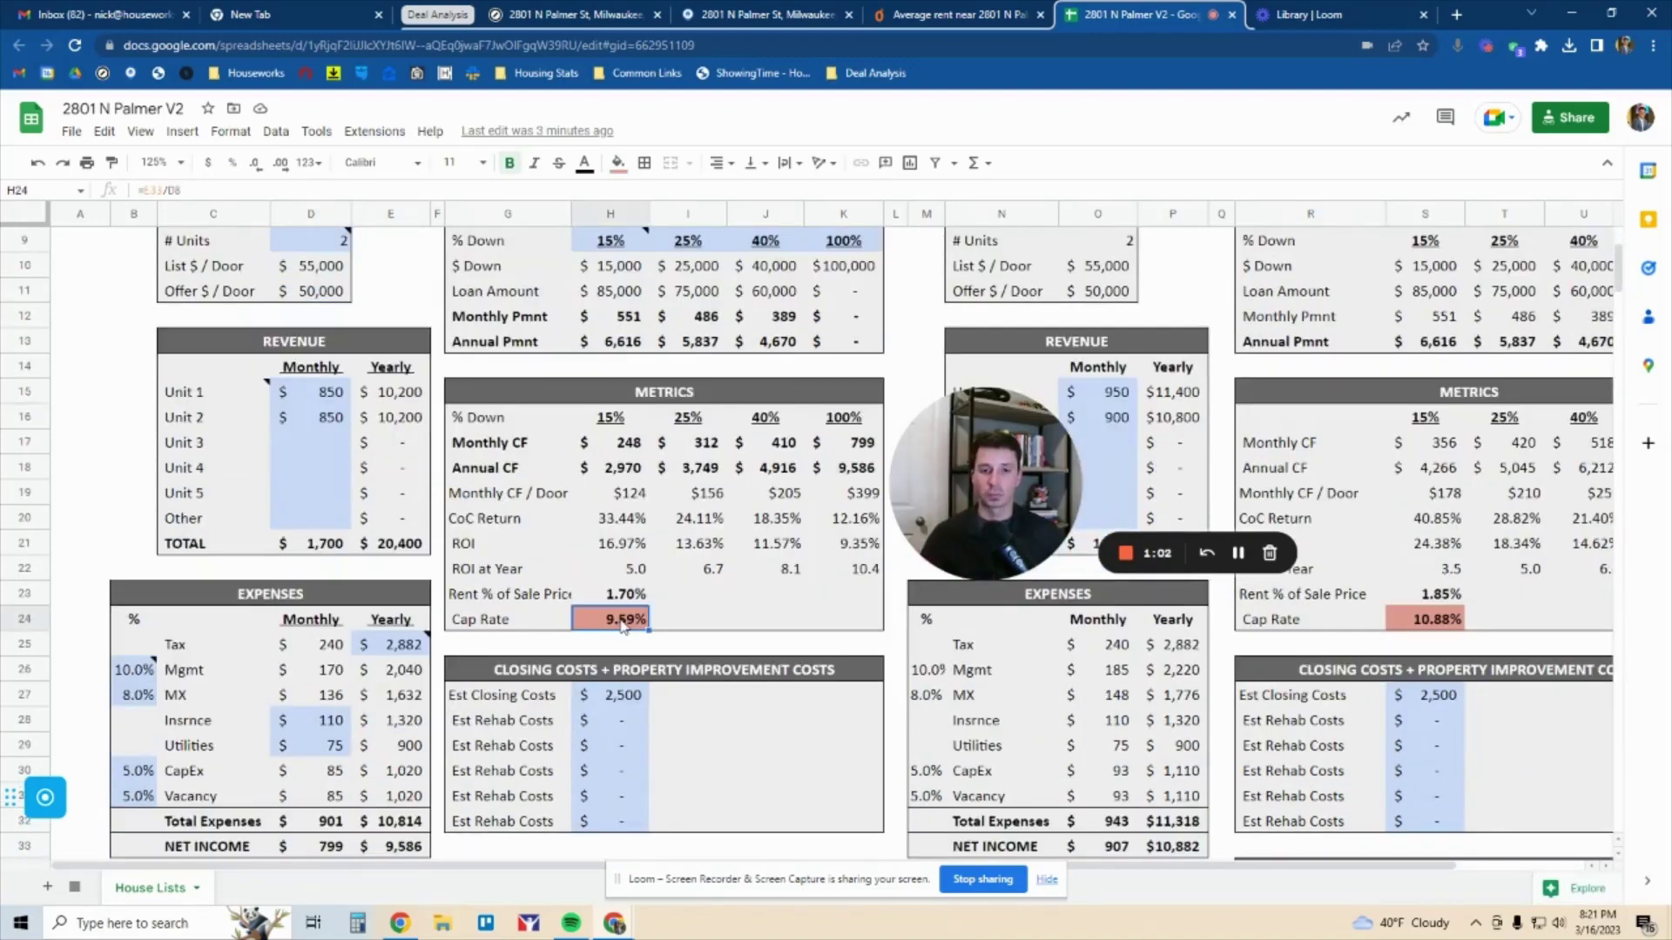
pyautogui.scroll(3, 654, 353)
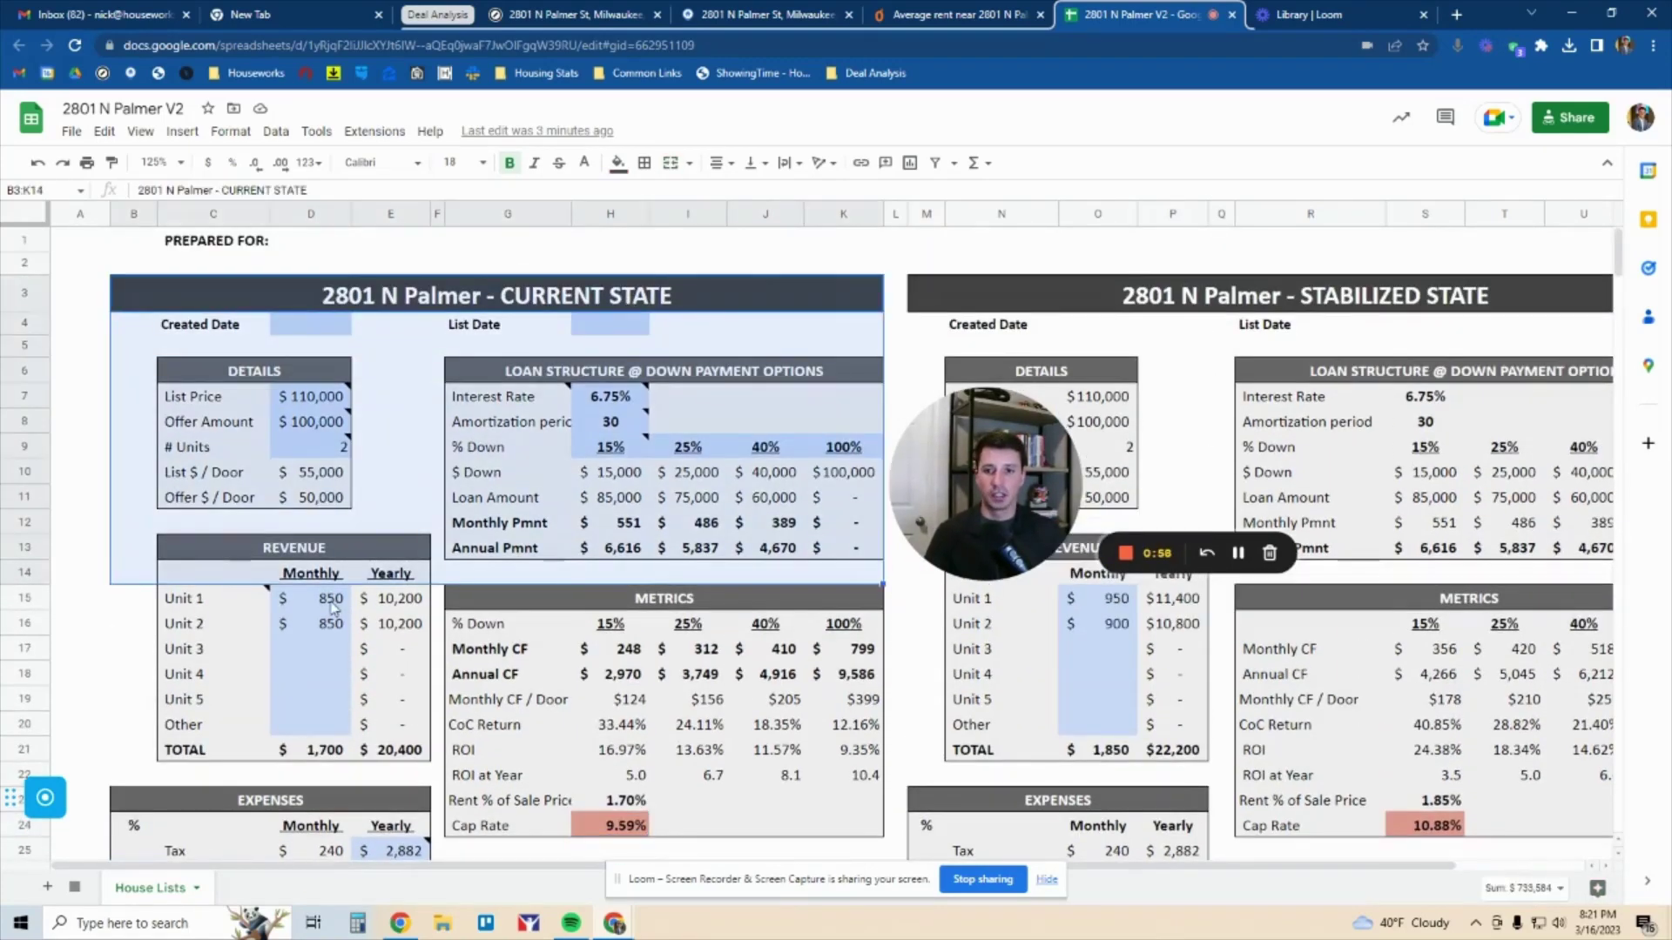
# Delete Unit 1's 850 monthly rent, dropping CURRENT STATE revenue to $850
pyautogui.click(326, 598)
pyautogui.press('BackSpace')
pyautogui.press('Return')
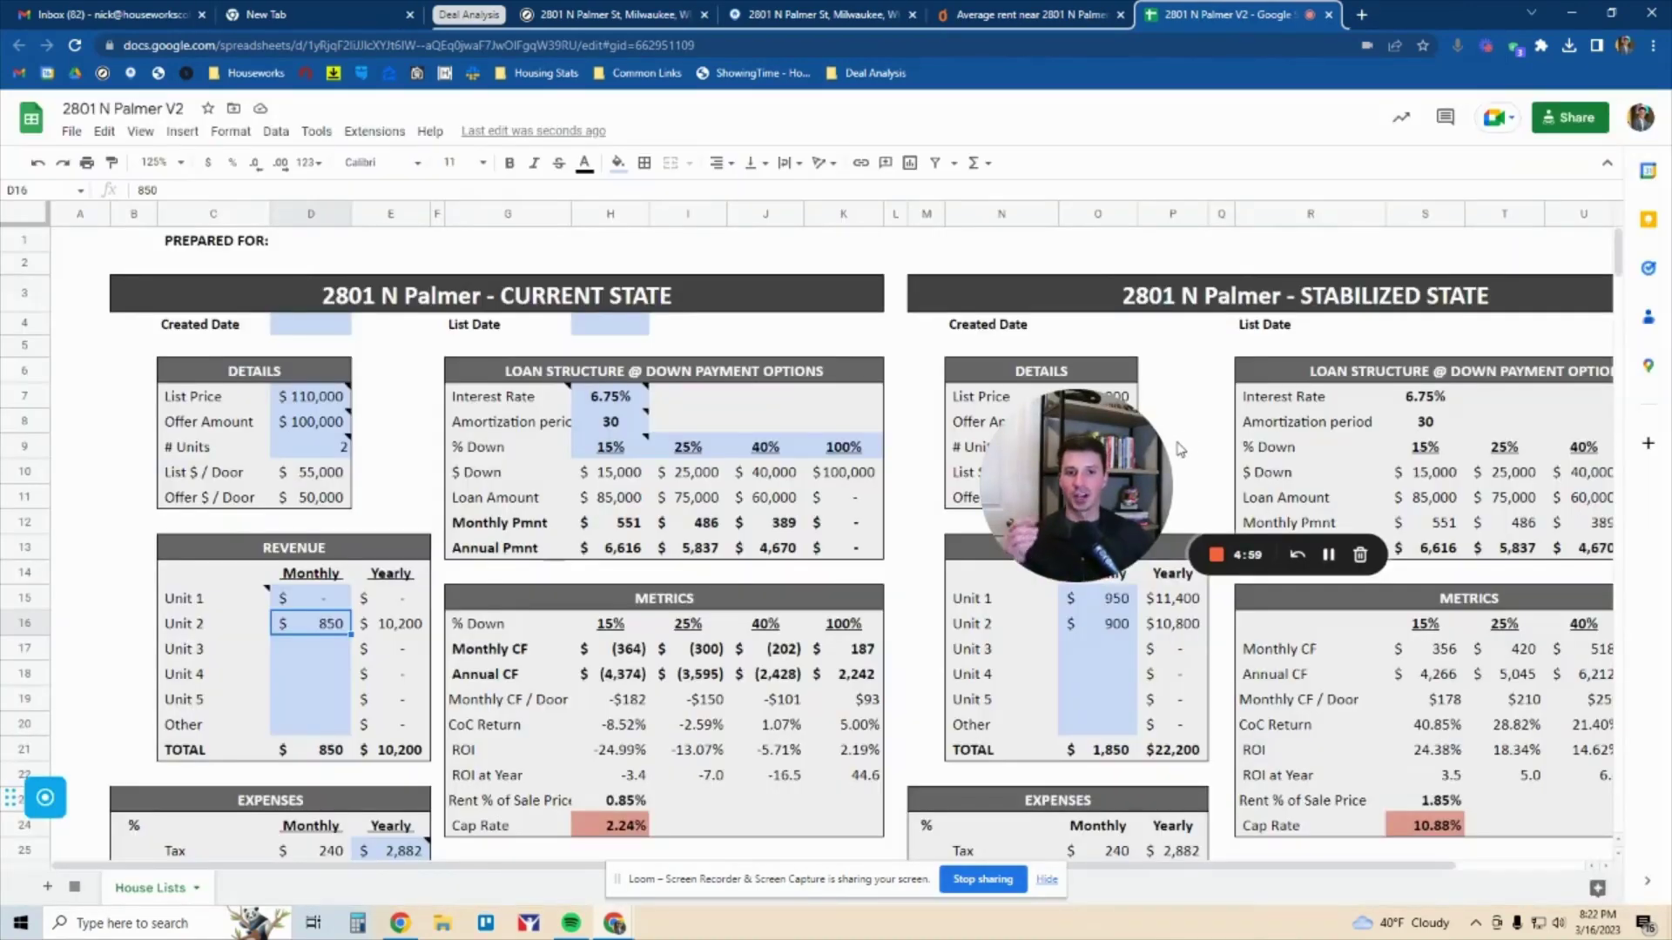
pyautogui.click(581, 306)
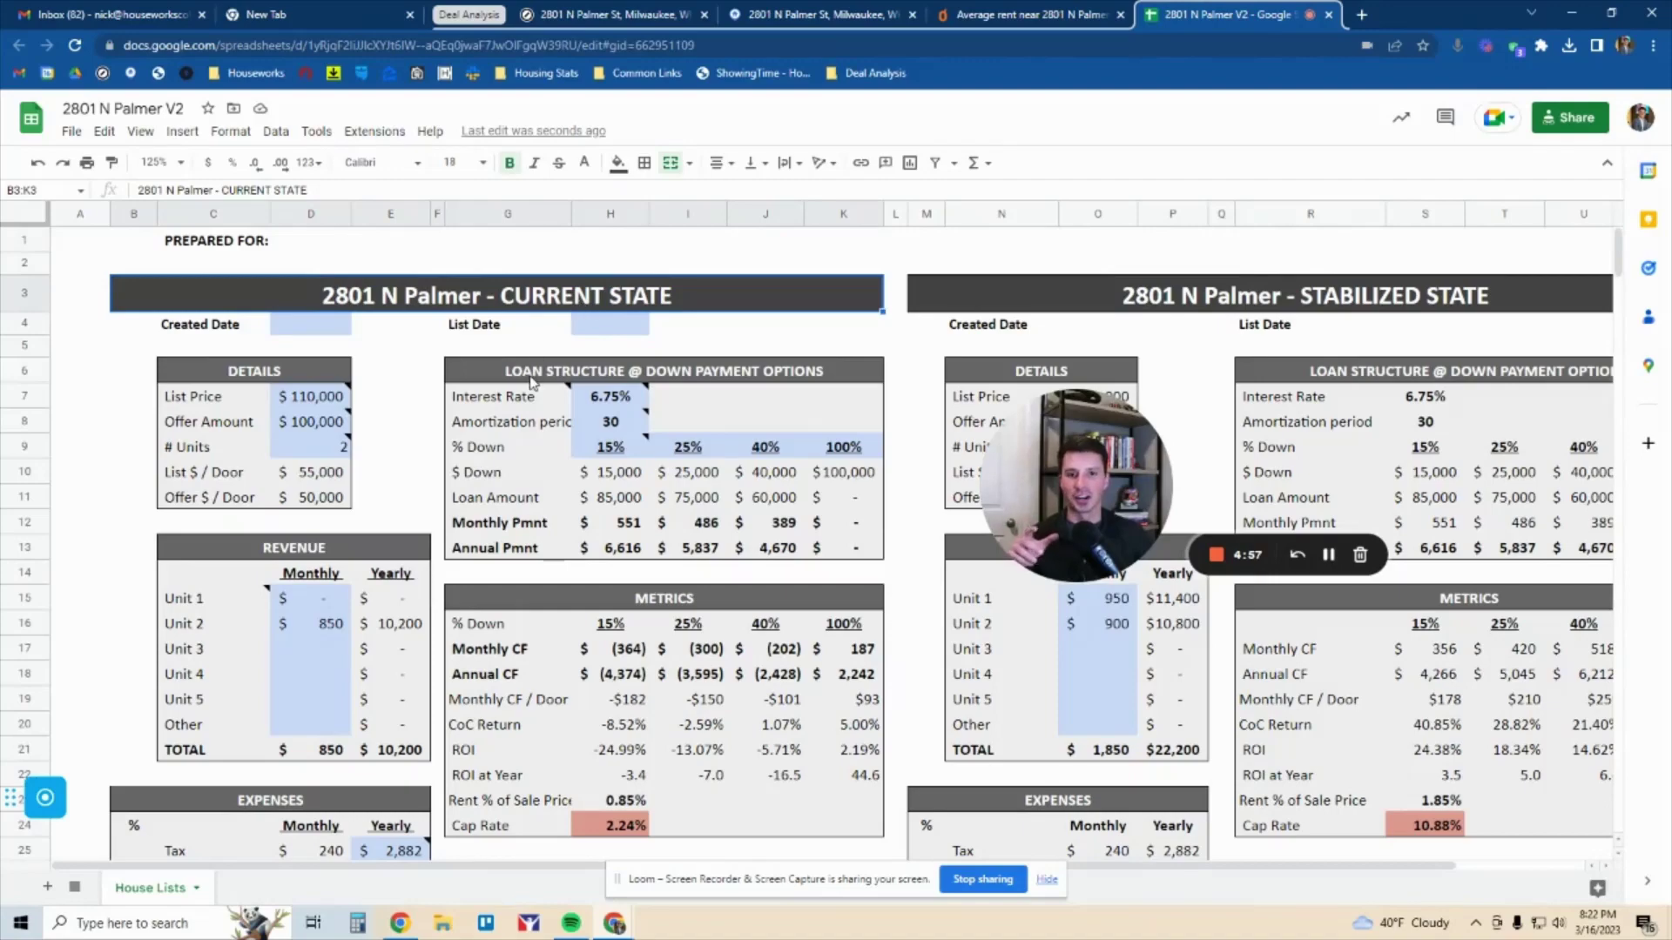
# Scroll down and point out the Est Closing Costs amount
pyautogui.scroll(-3, 476, 401)
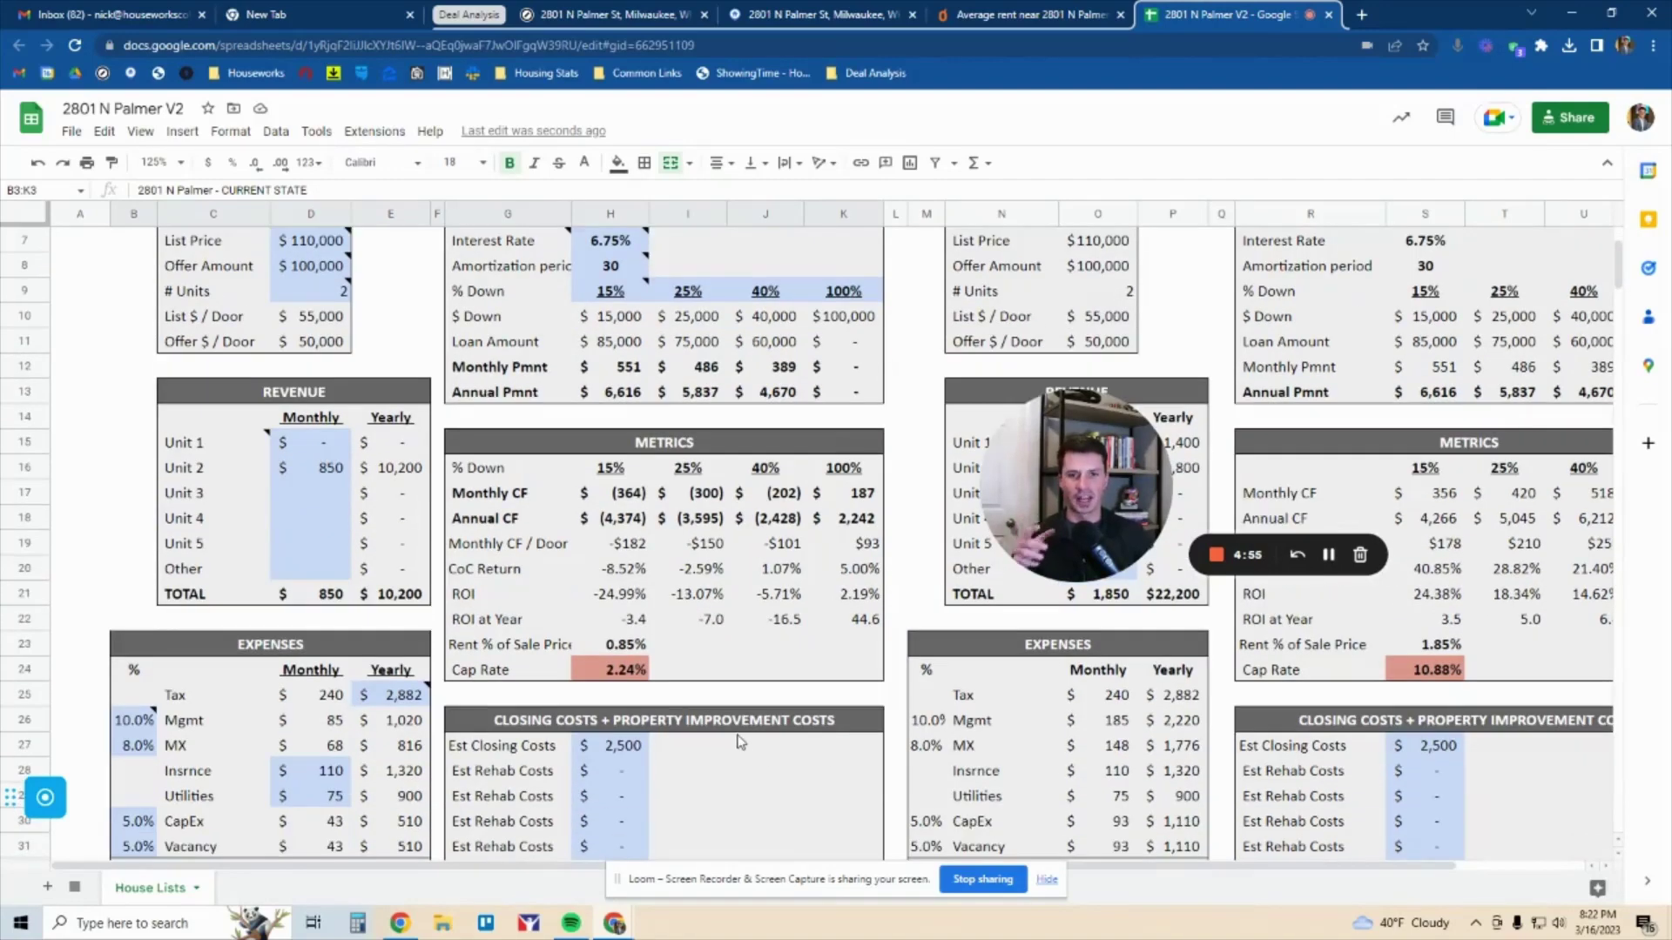
pyautogui.scroll(-1, 738, 736)
pyautogui.moveTo(663, 672); pyautogui.dragTo(660, 723)
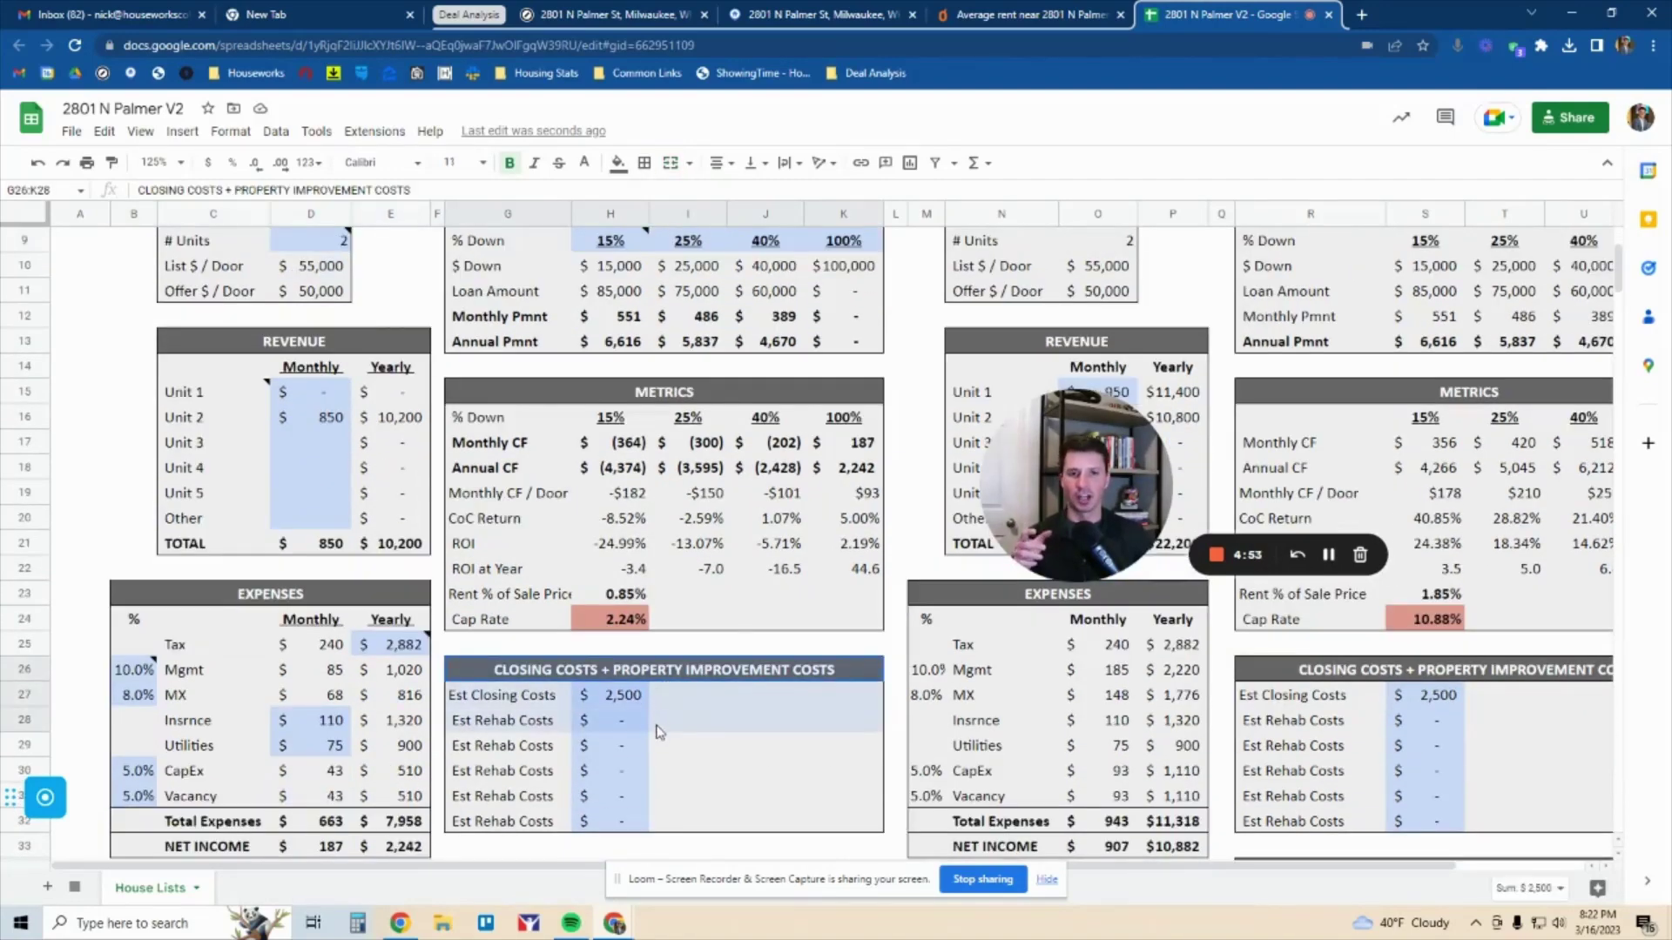
pyautogui.click(629, 706)
pyautogui.moveTo(549, 694); pyautogui.dragTo(608, 702)
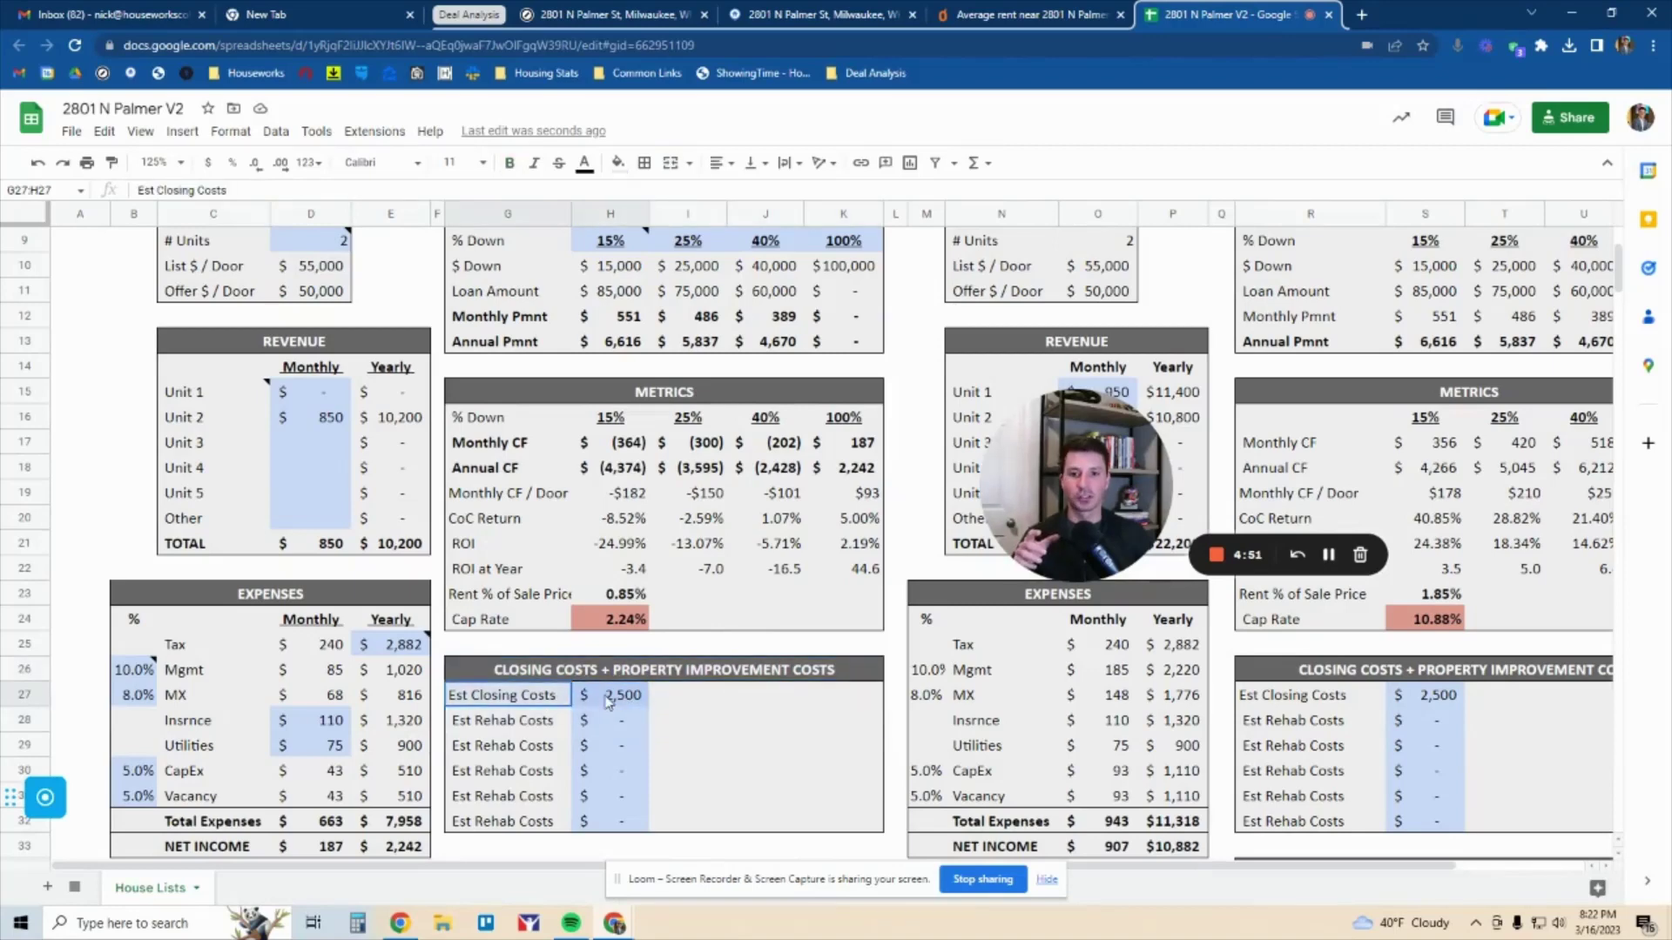
pyautogui.click(604, 695)
# Enter a $4,000 Est Rehab Cost with the note 'Gutter & siding repair'
pyautogui.click(609, 728)
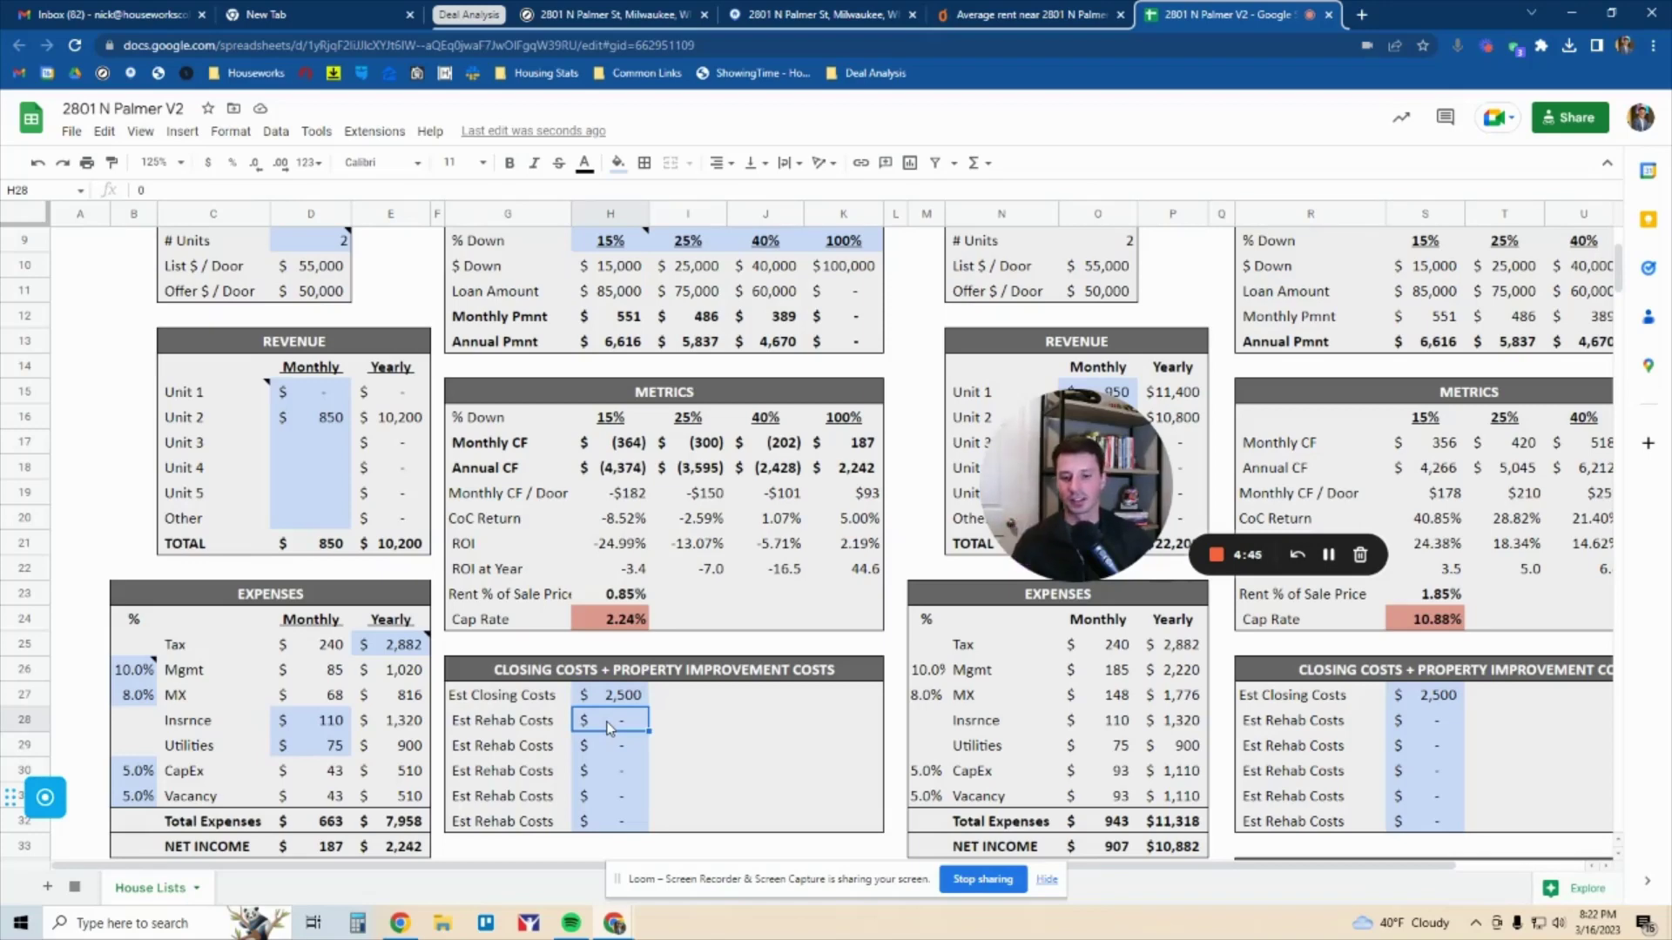
pyautogui.write('4000')
pyautogui.press('Tab')
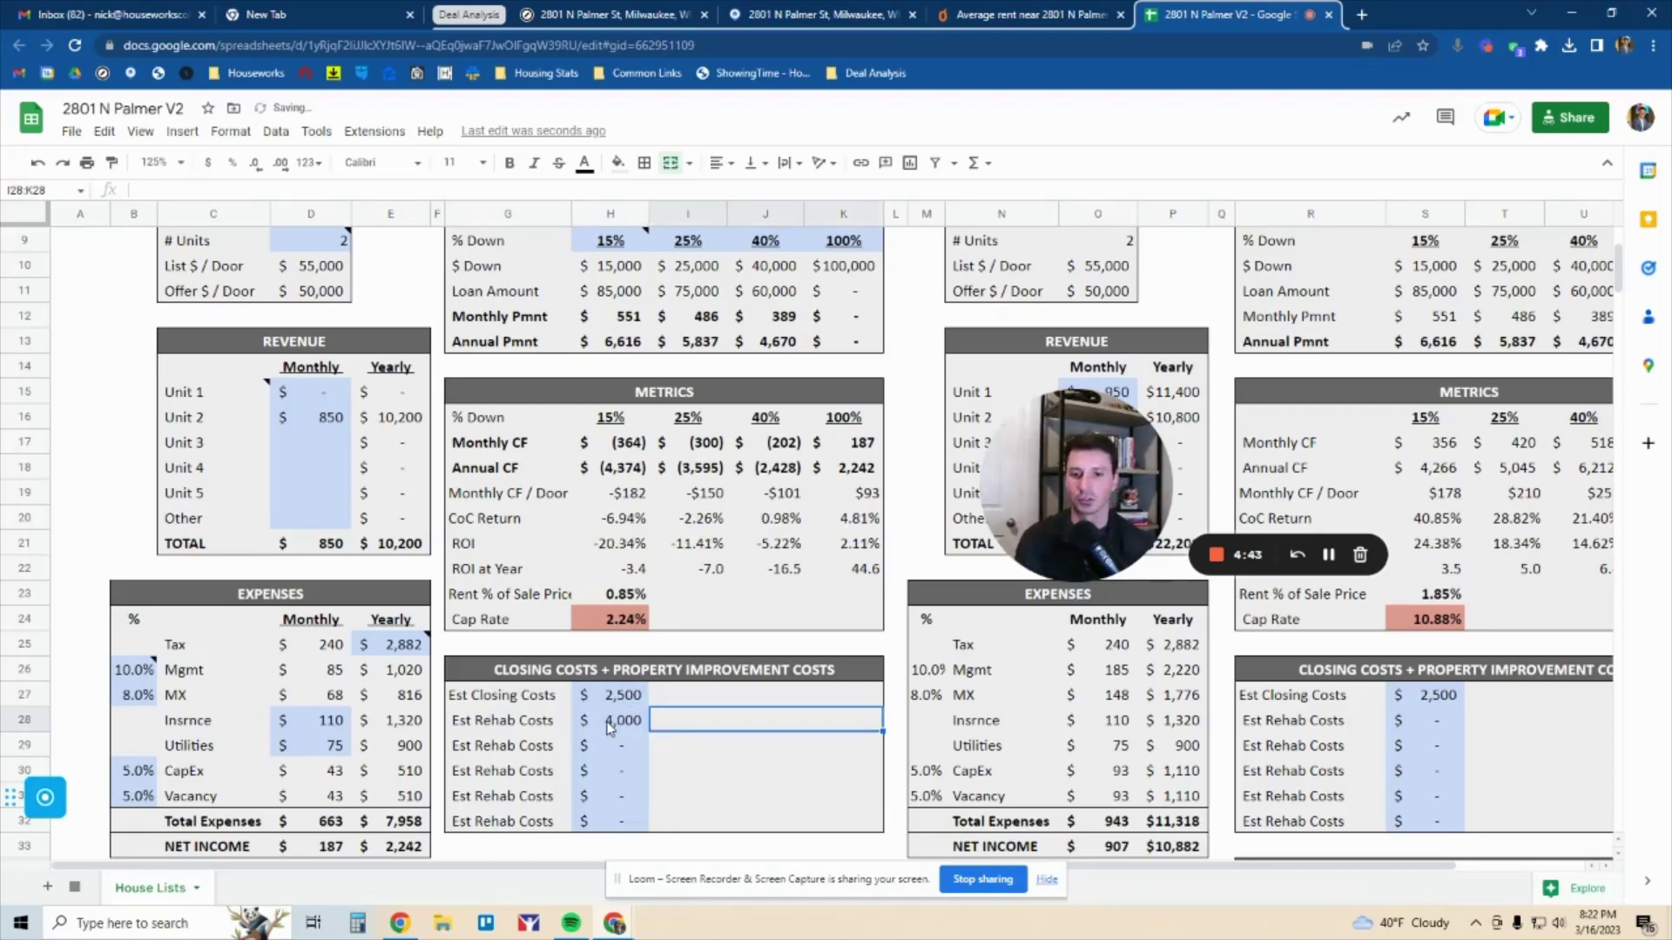
pyautogui.write('Gutter a& siding repair')
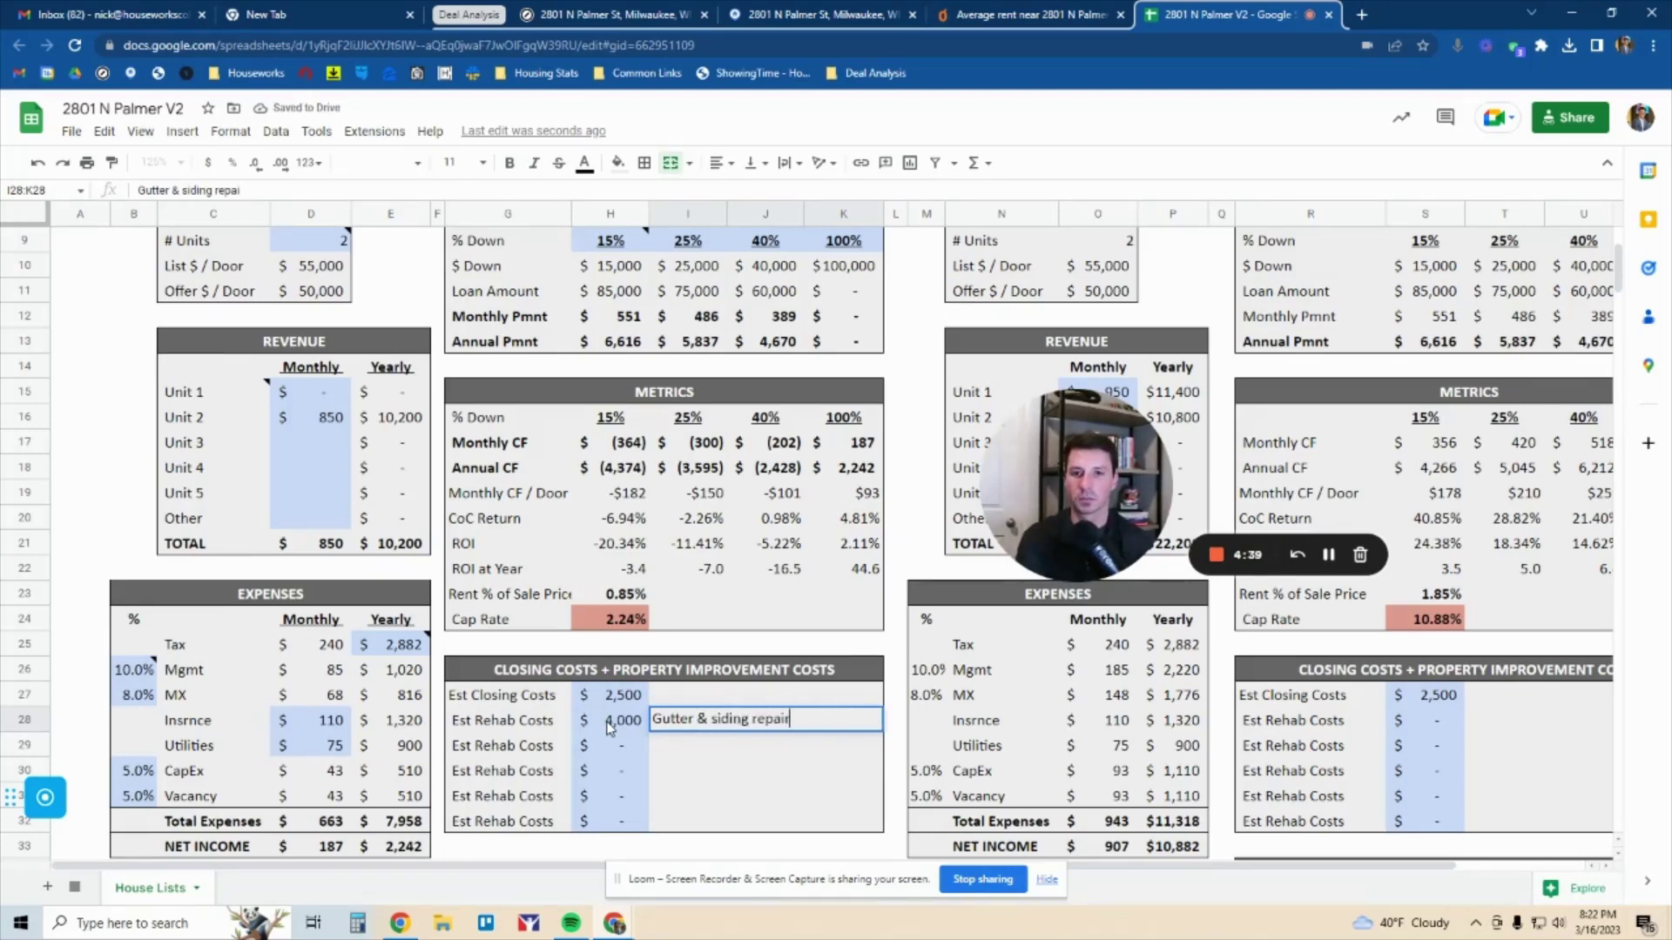
pyautogui.press('Return')
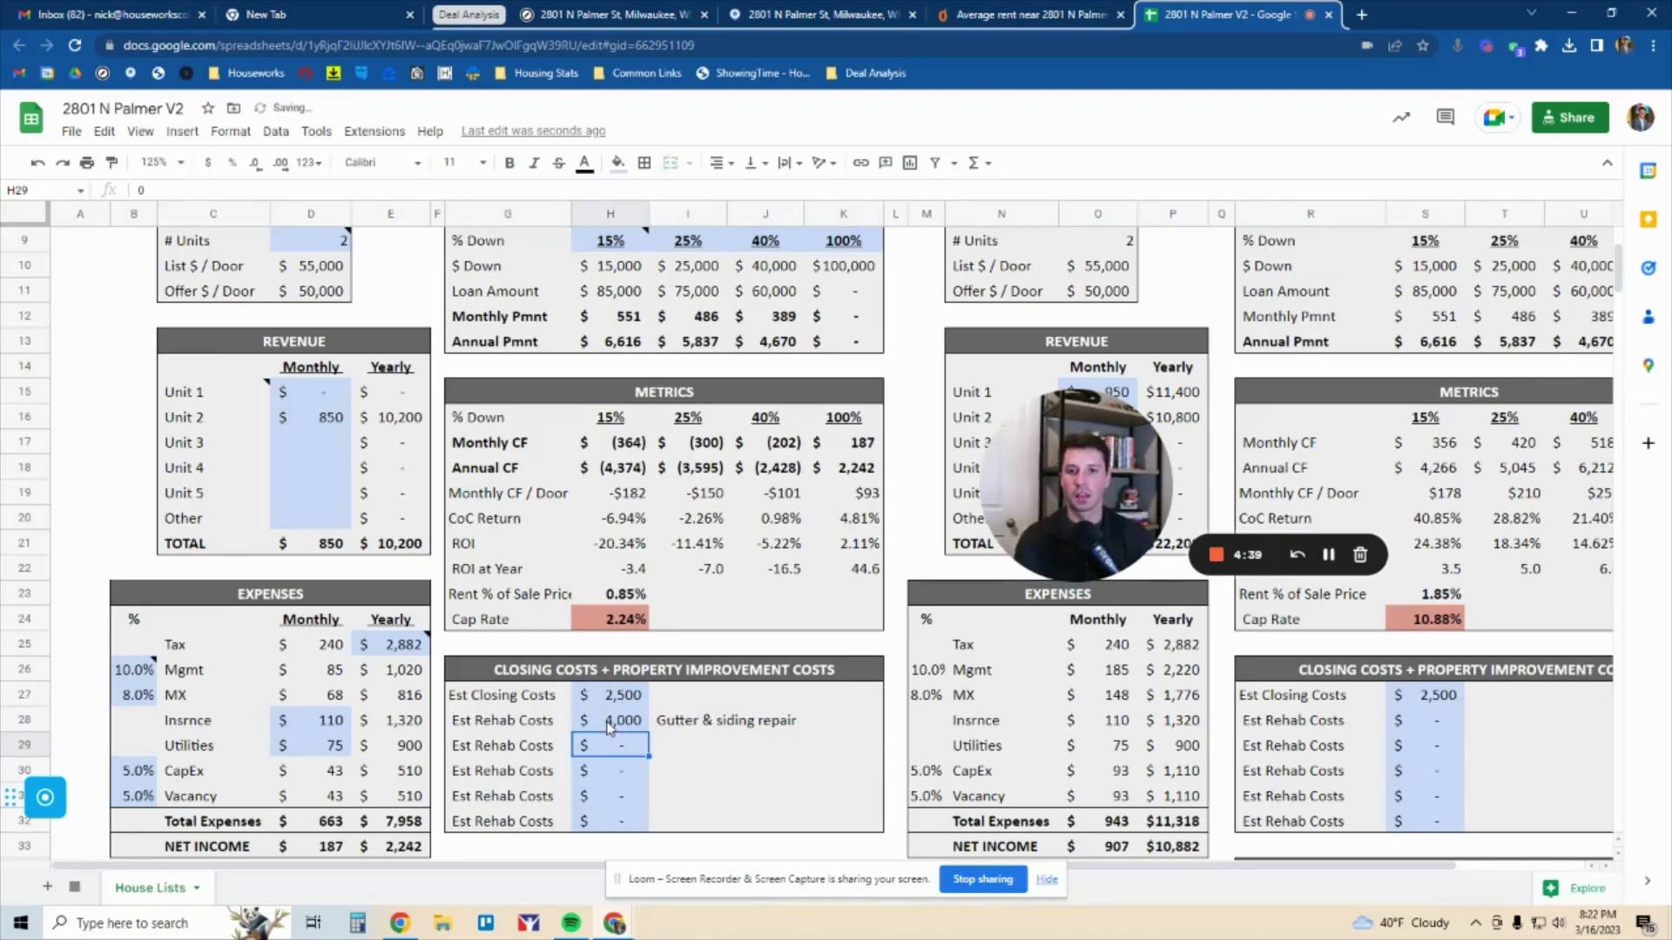
pyautogui.scroll(1, 622, 535)
pyautogui.click(326, 446)
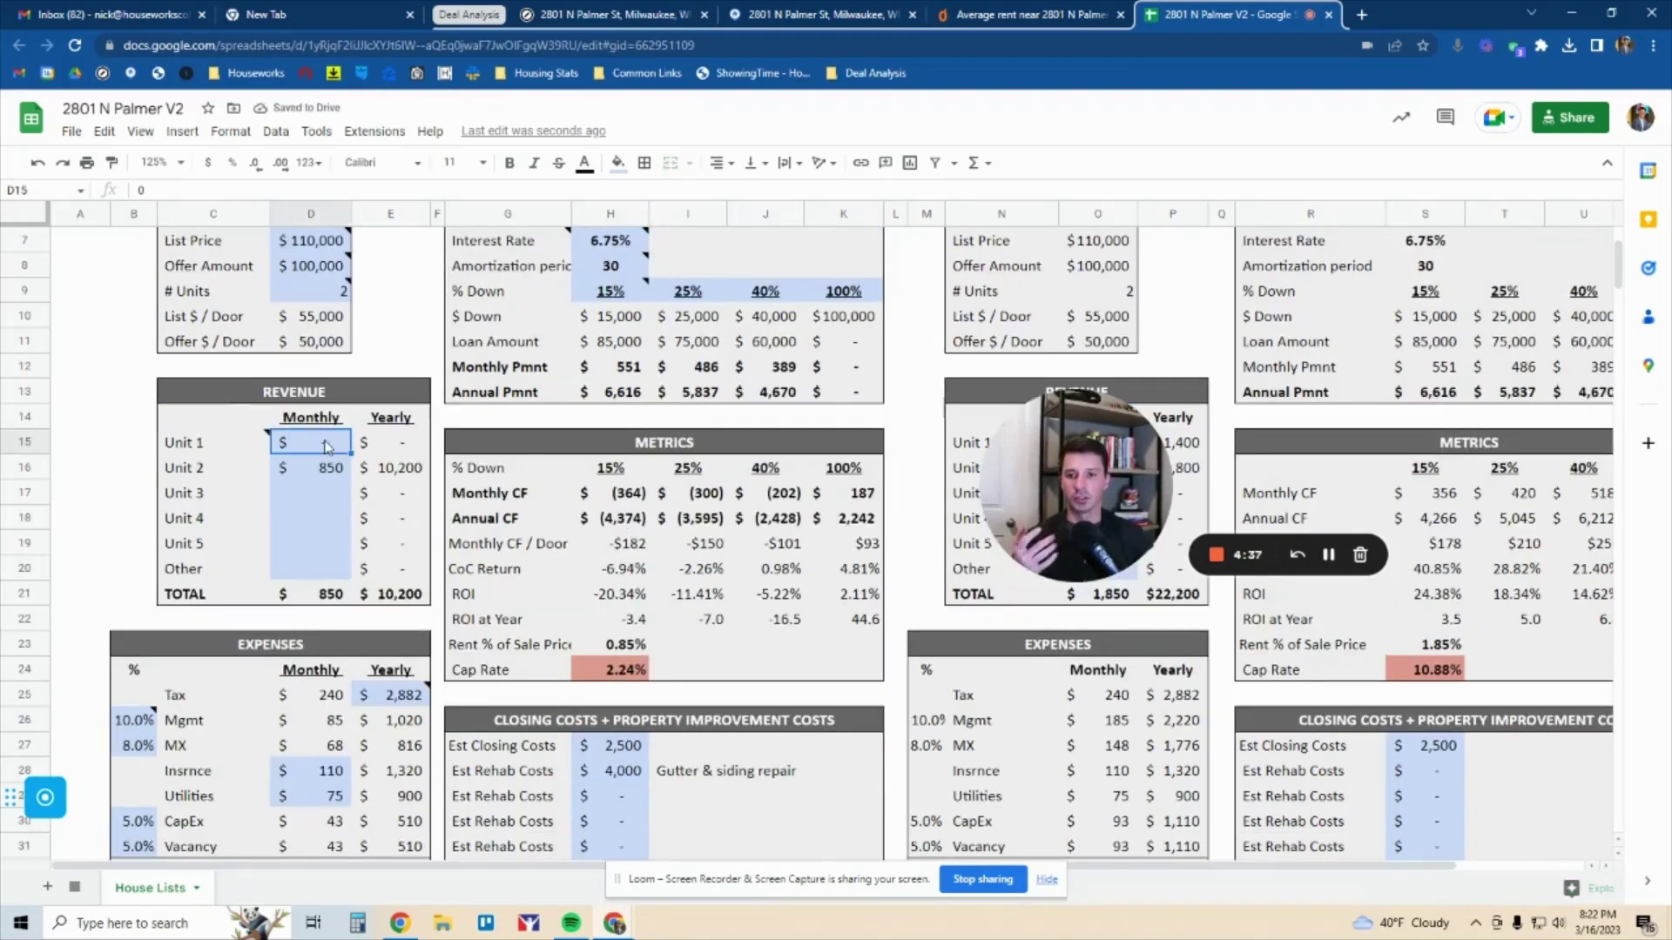
pyautogui.write('850')
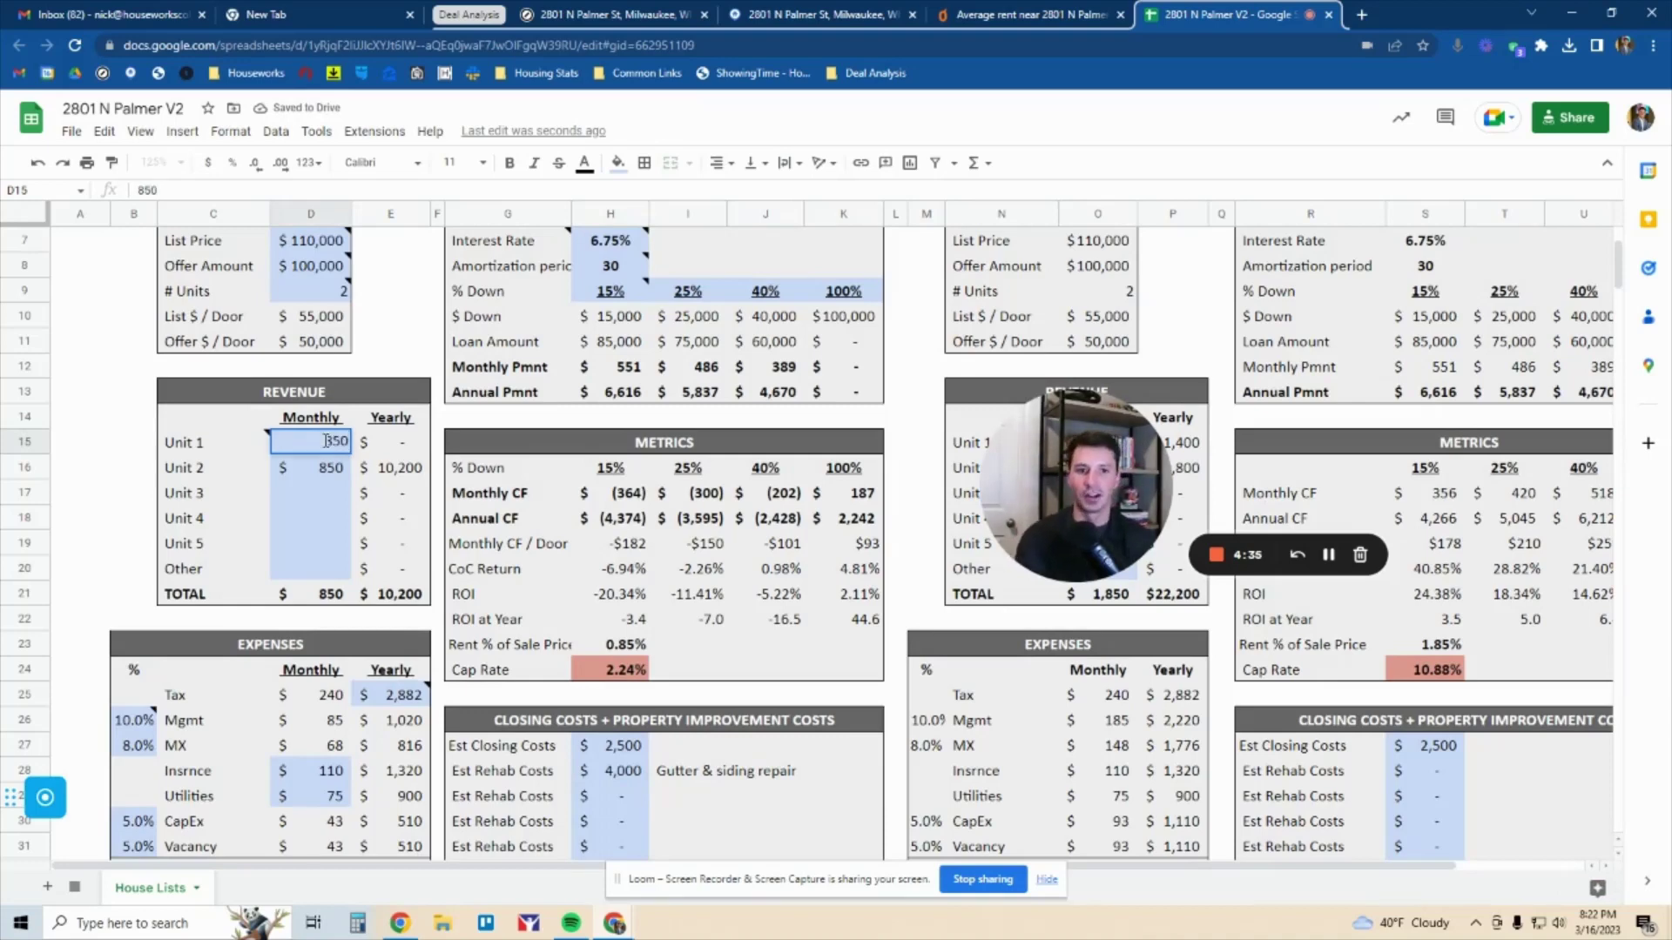
pyautogui.press('Return')
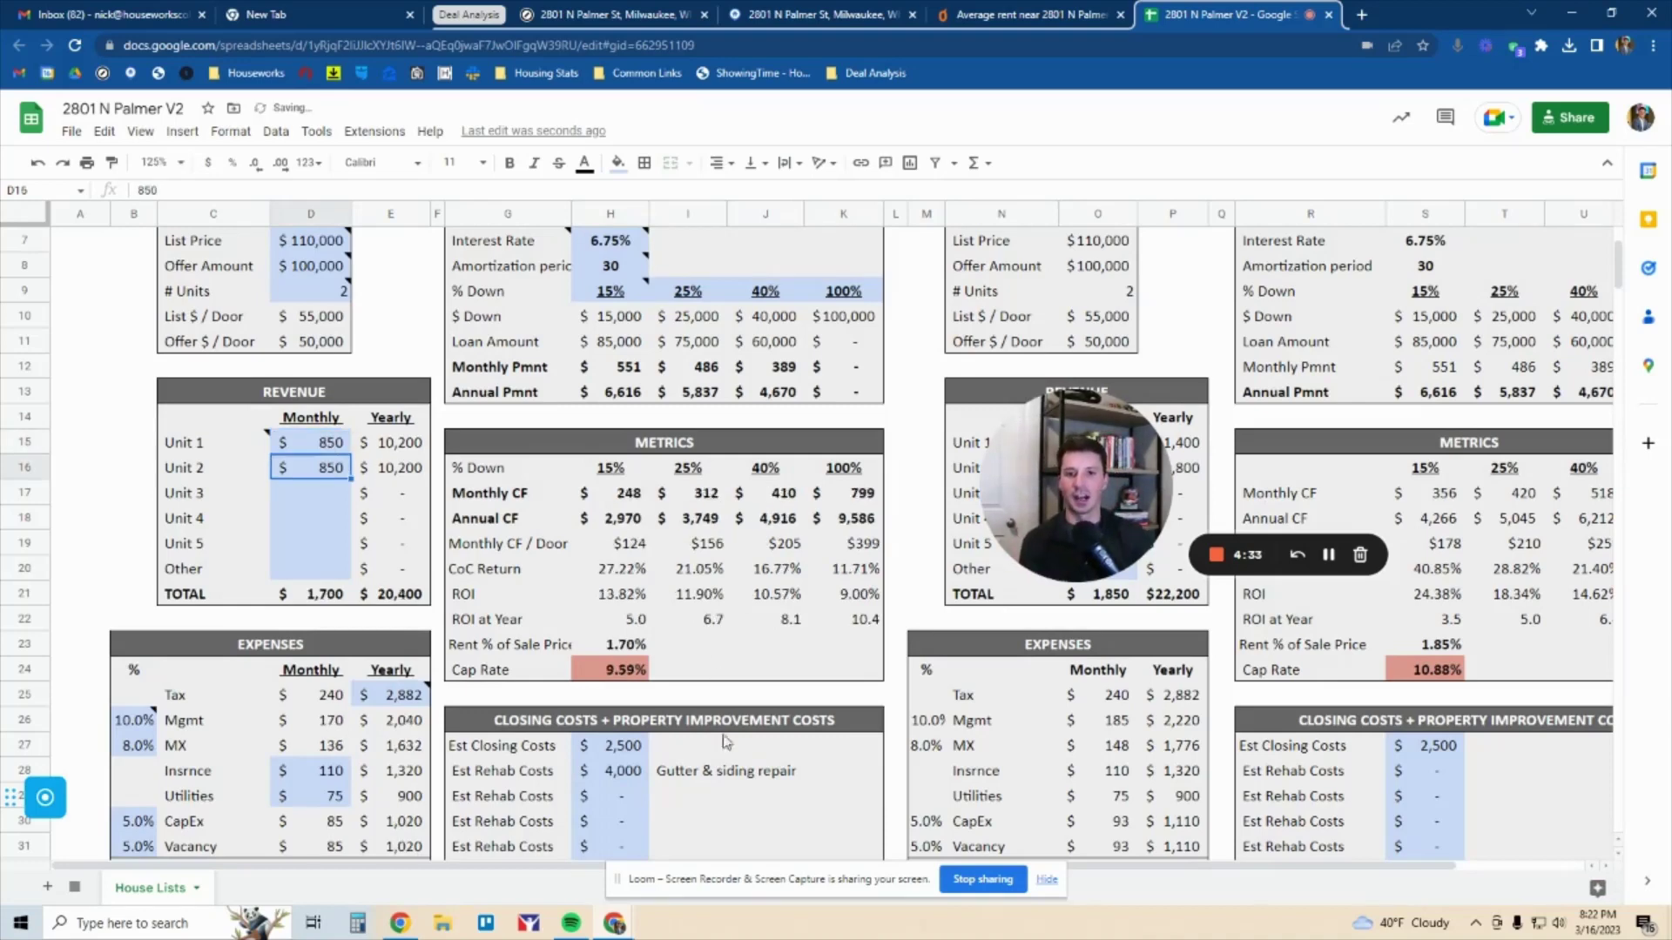
pyautogui.moveTo(528, 577); pyautogui.dragTo(868, 589)
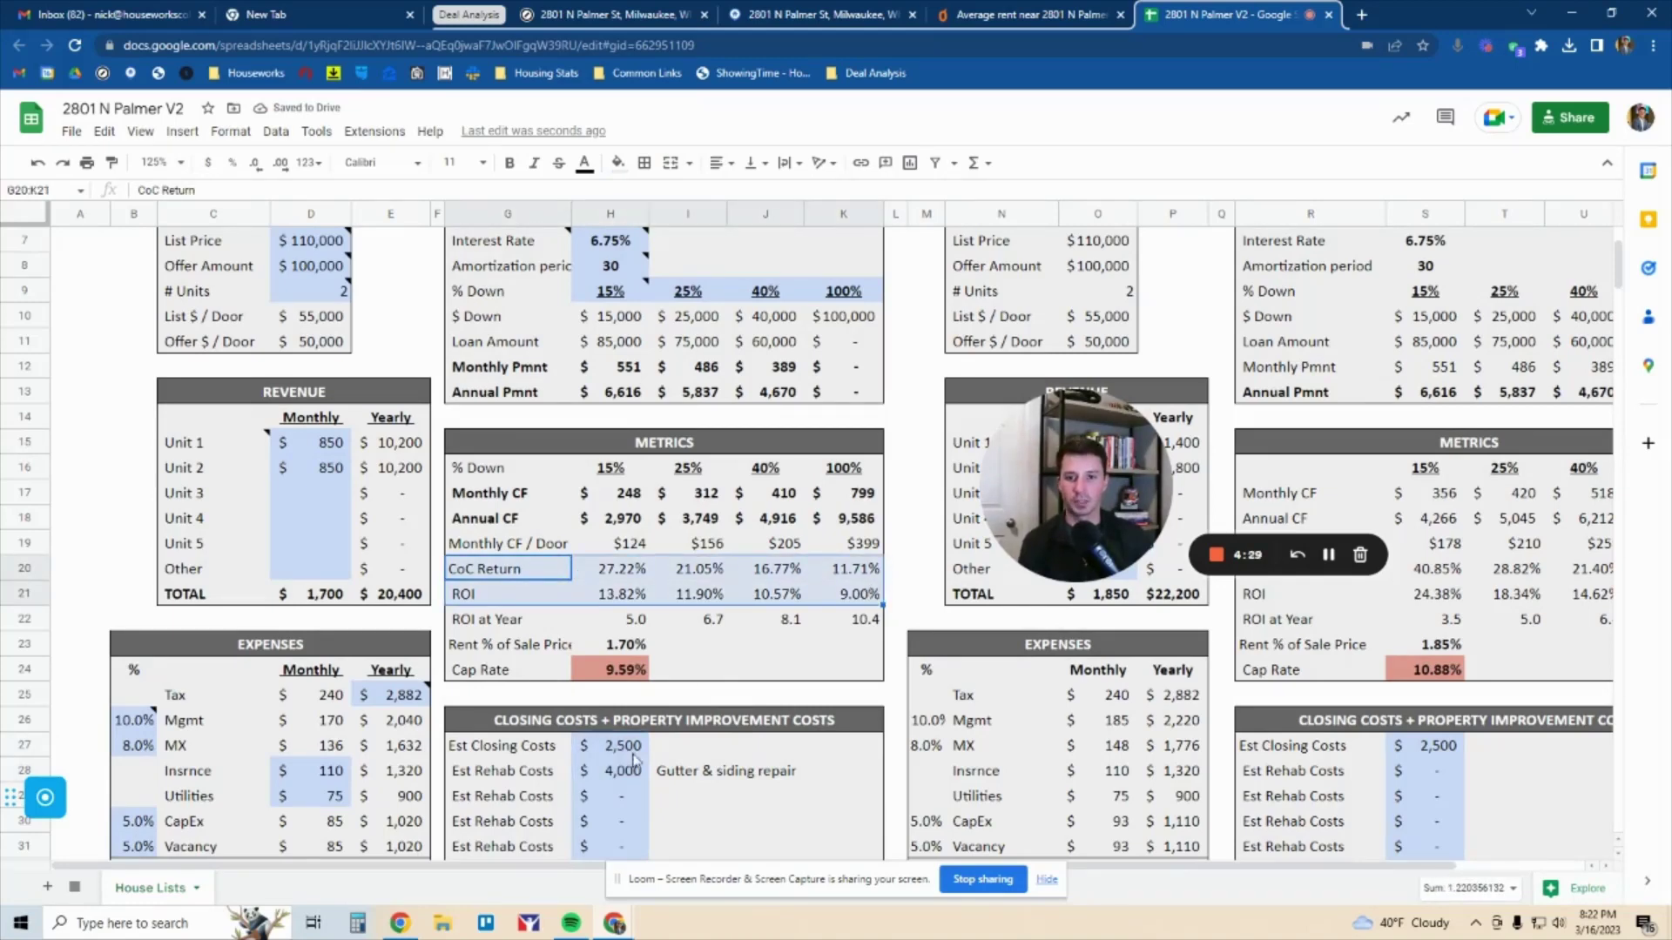
pyautogui.moveTo(620, 754); pyautogui.dragTo(614, 777)
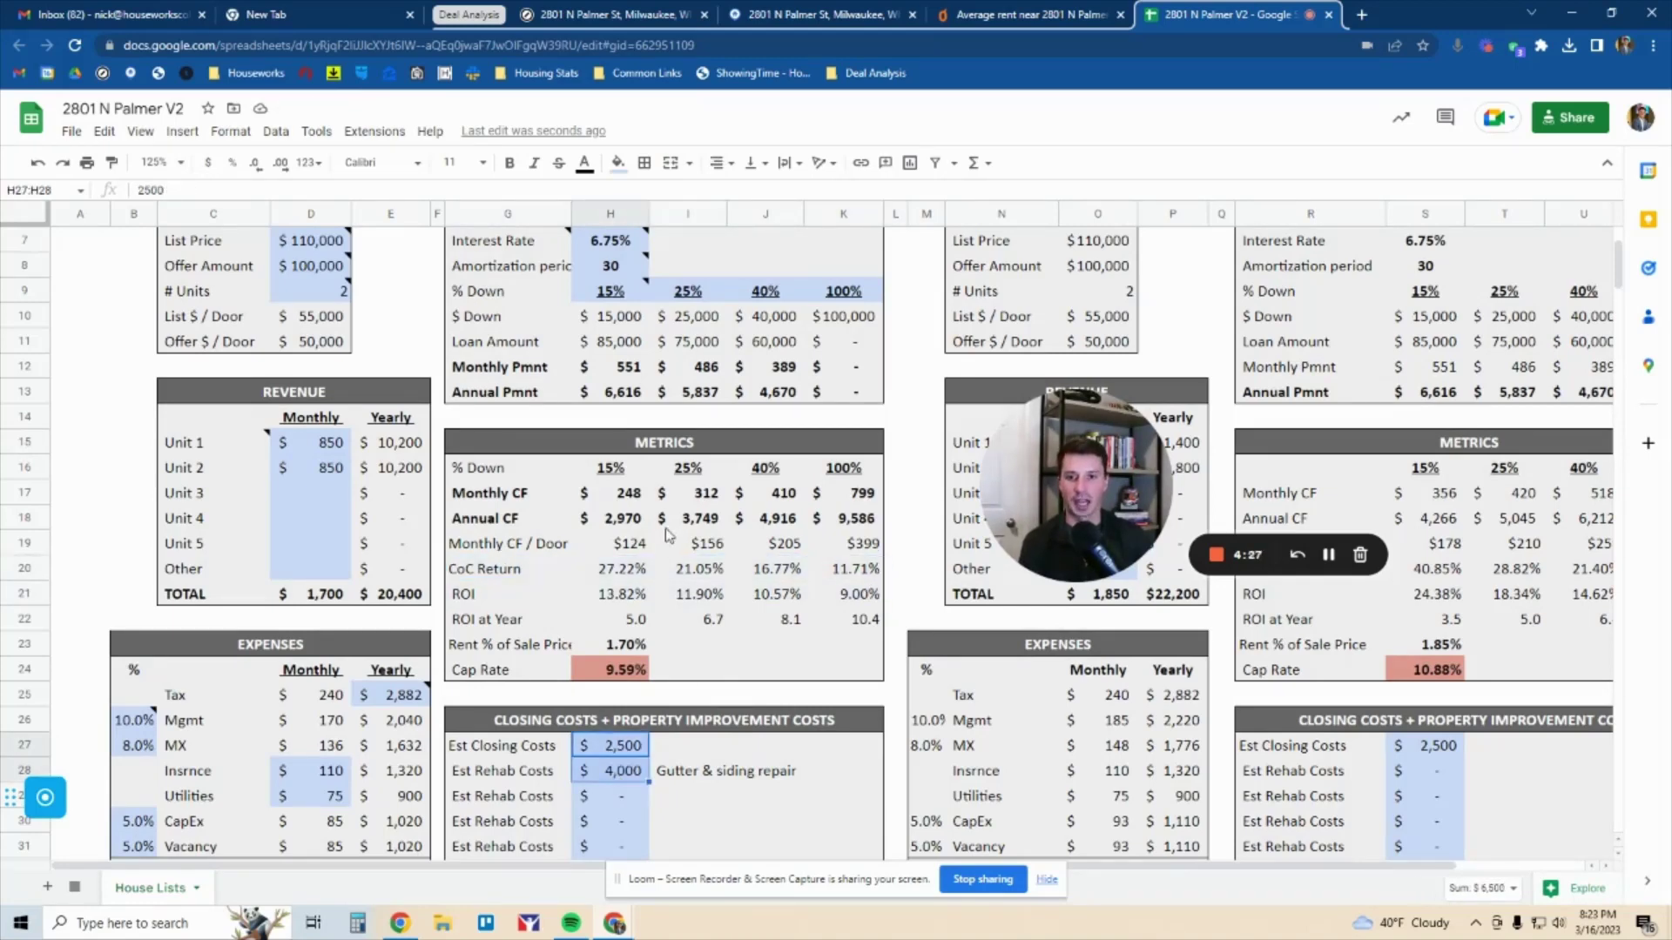
pyautogui.click(705, 497)
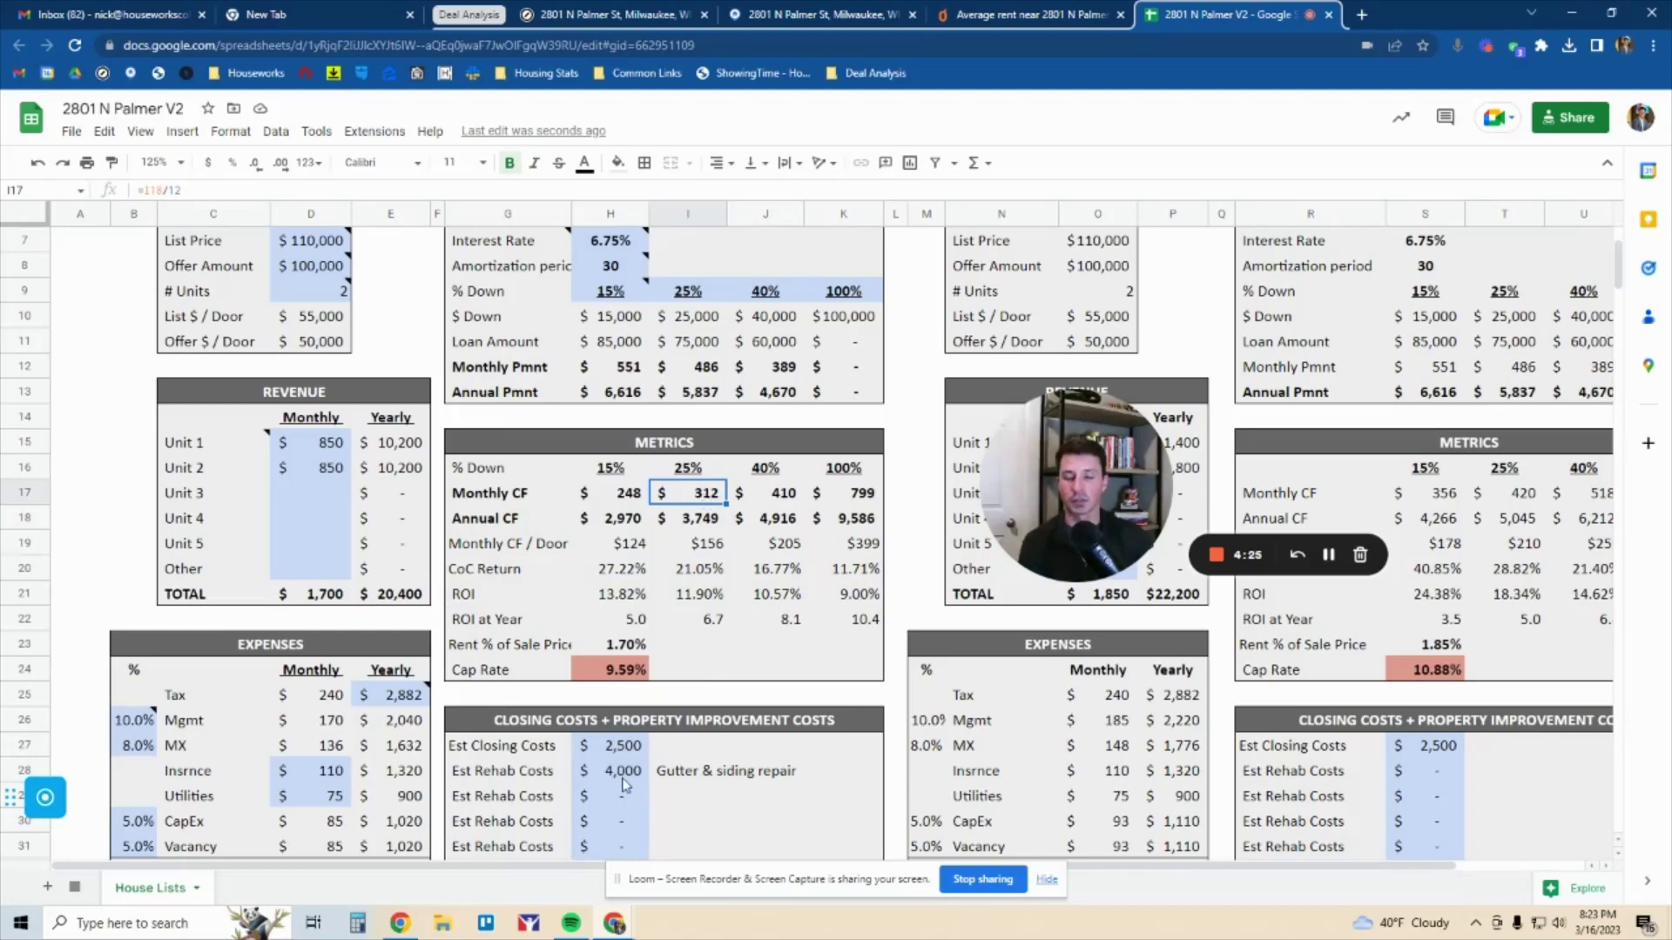
pyautogui.moveTo(634, 727); pyautogui.dragTo(629, 780)
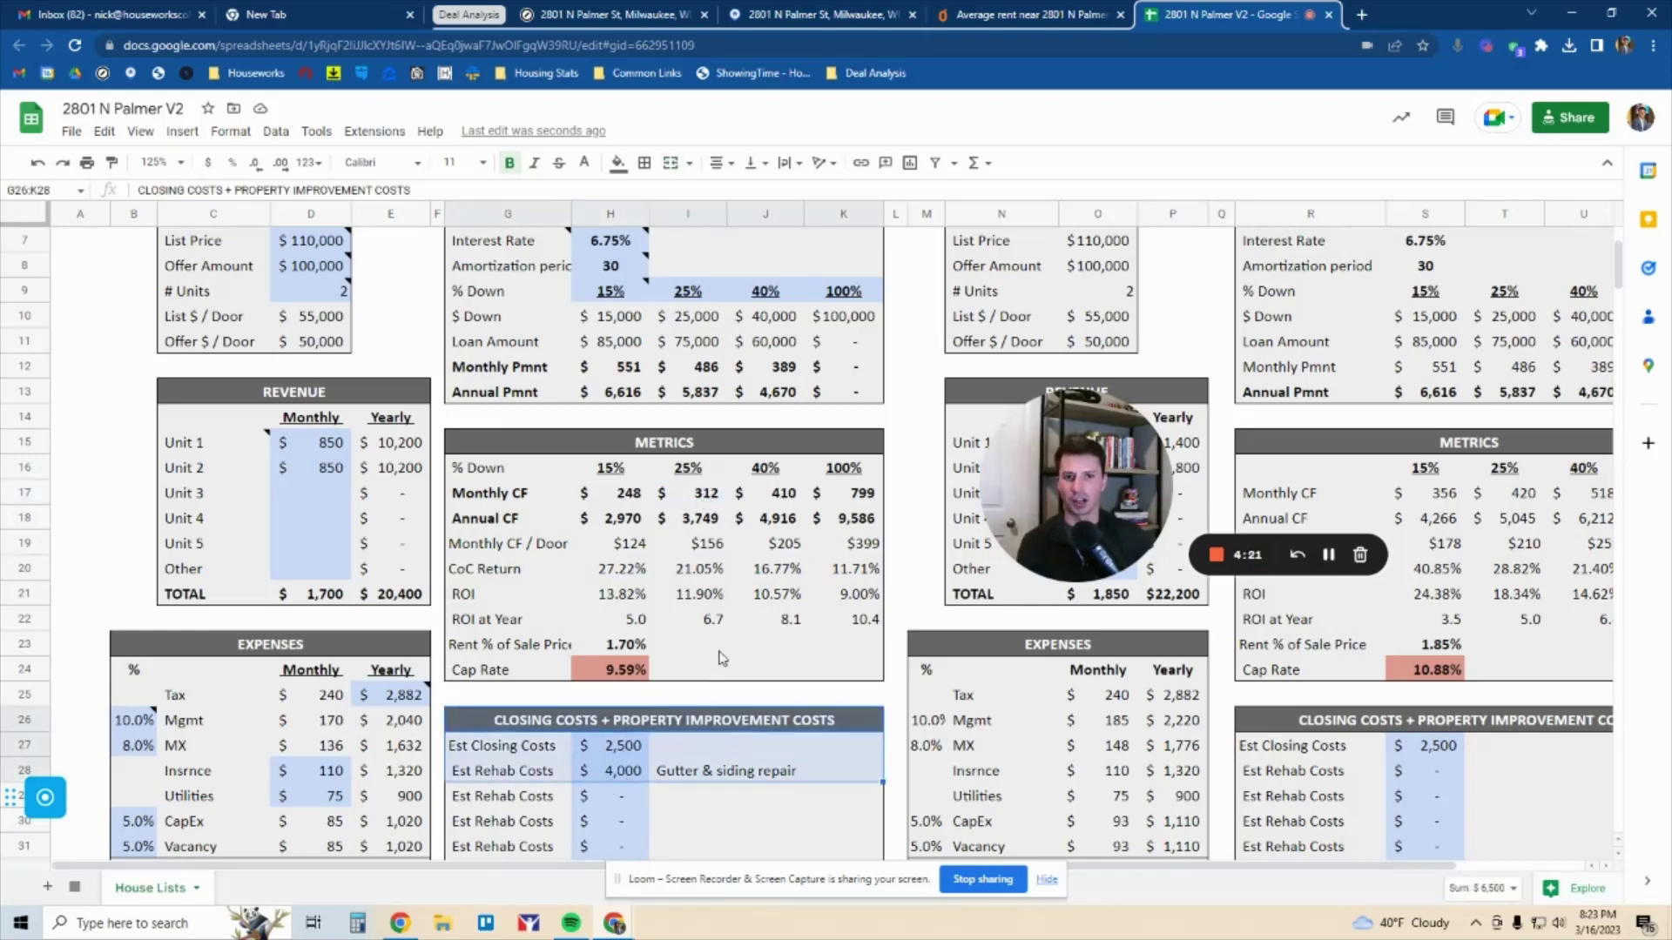
pyautogui.moveTo(515, 571); pyautogui.dragTo(843, 568)
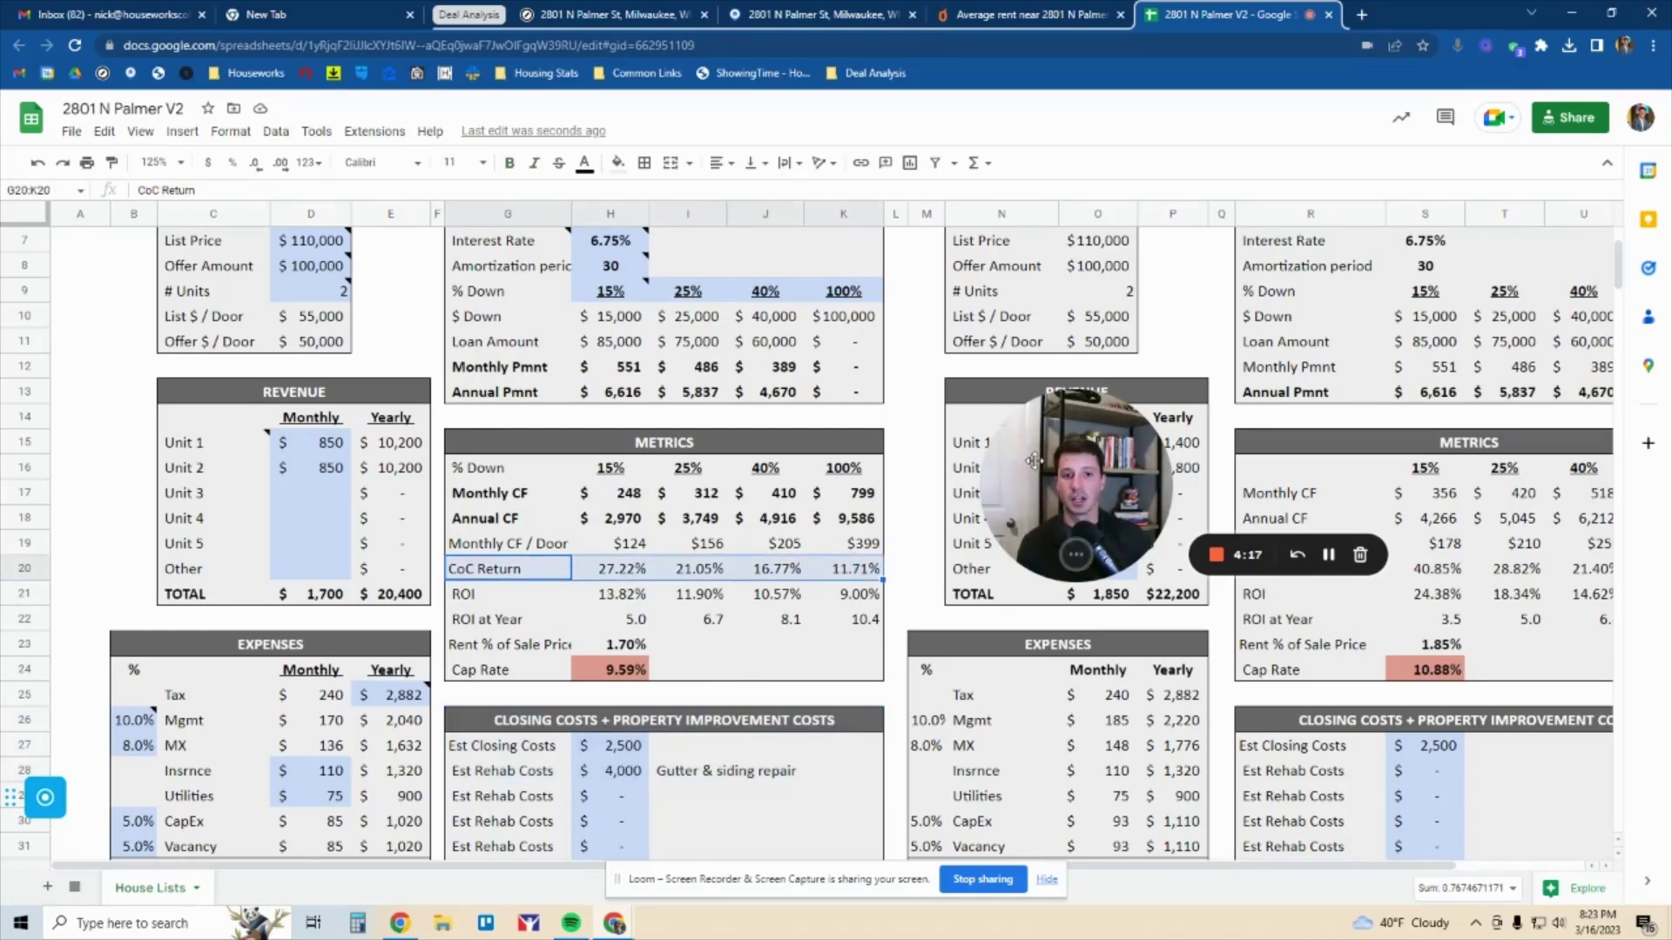
pyautogui.click(766, 467)
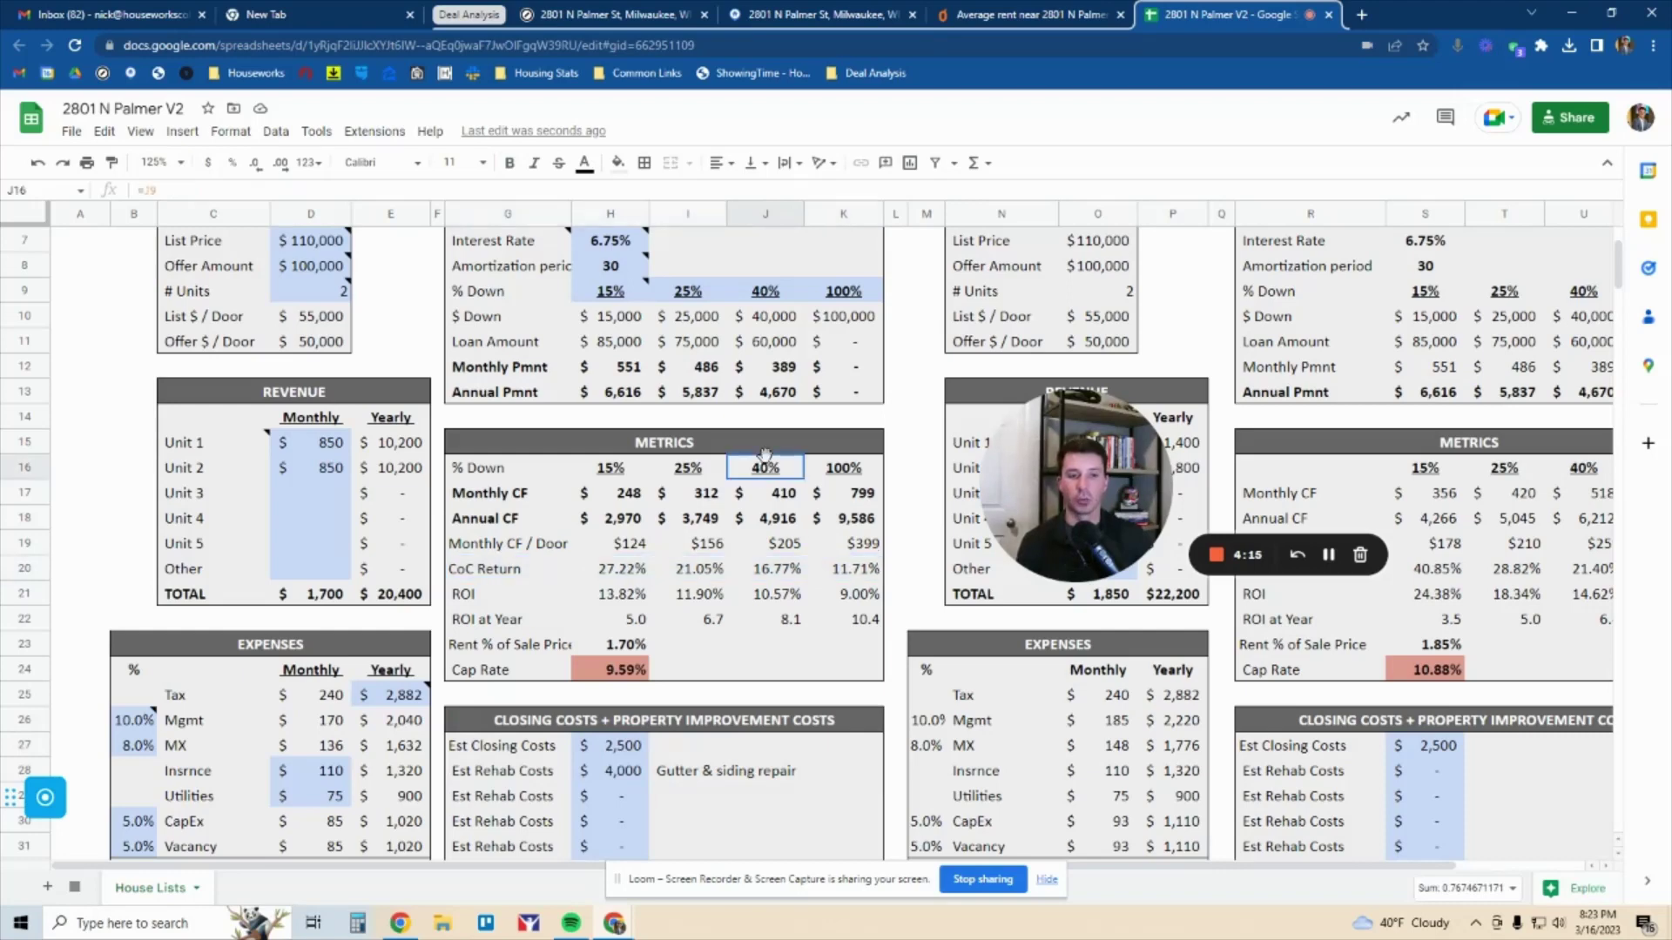
pyautogui.click(322, 444)
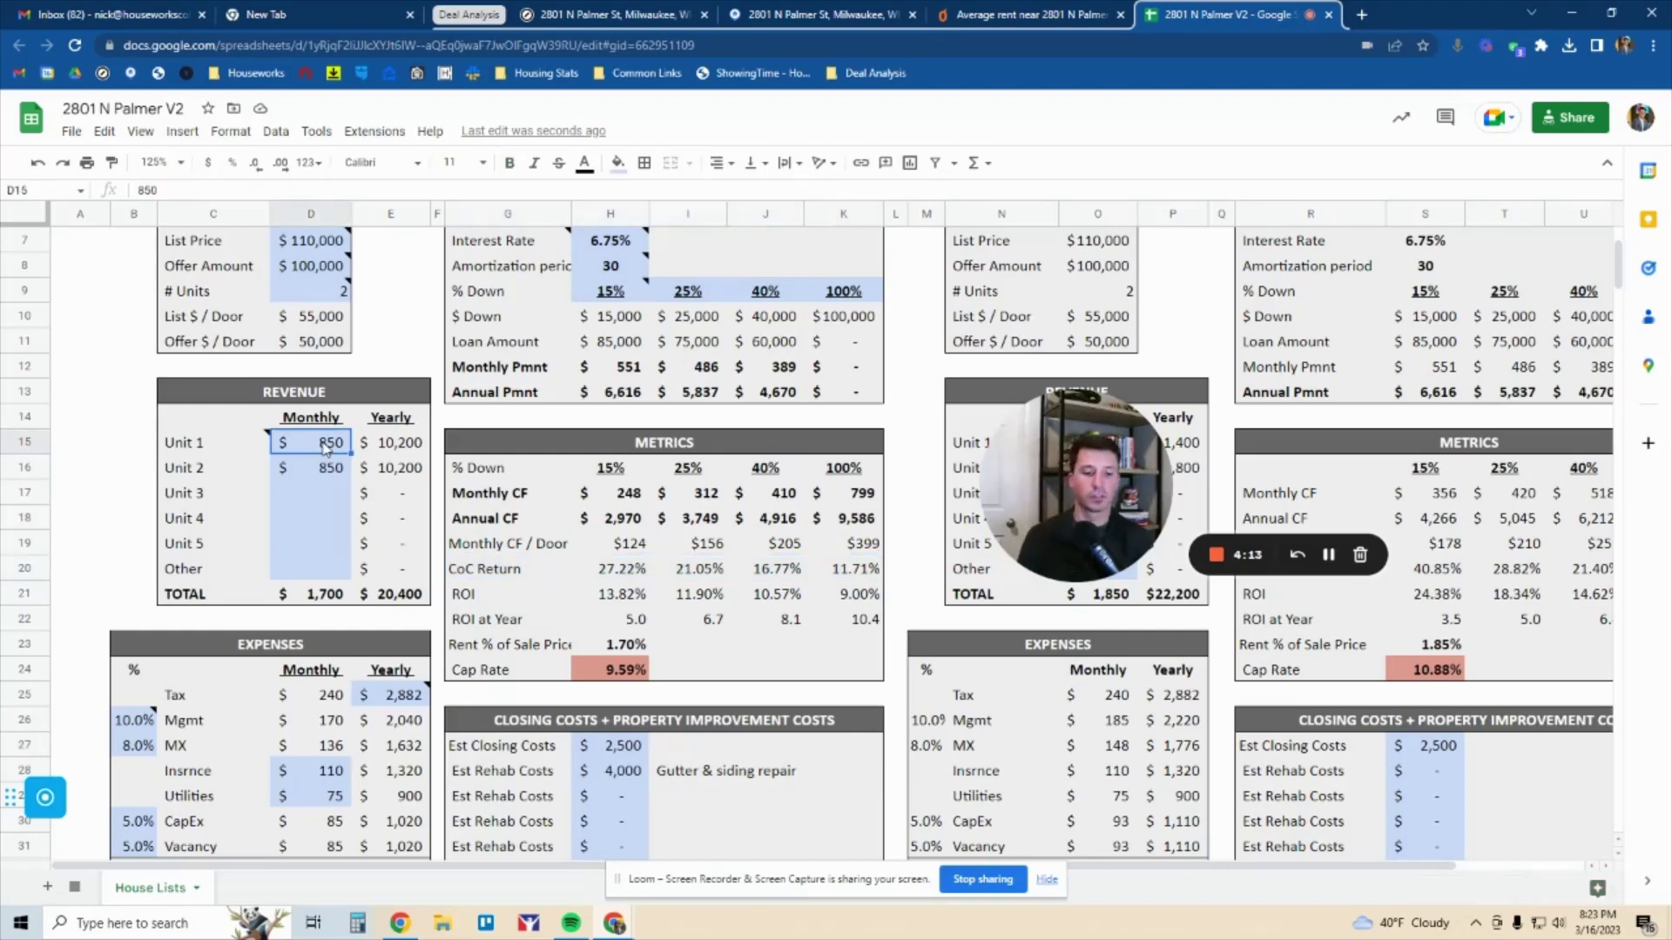
pyautogui.press('BackSpace')
pyautogui.press('Return')
pyautogui.scroll(2, 518, 396)
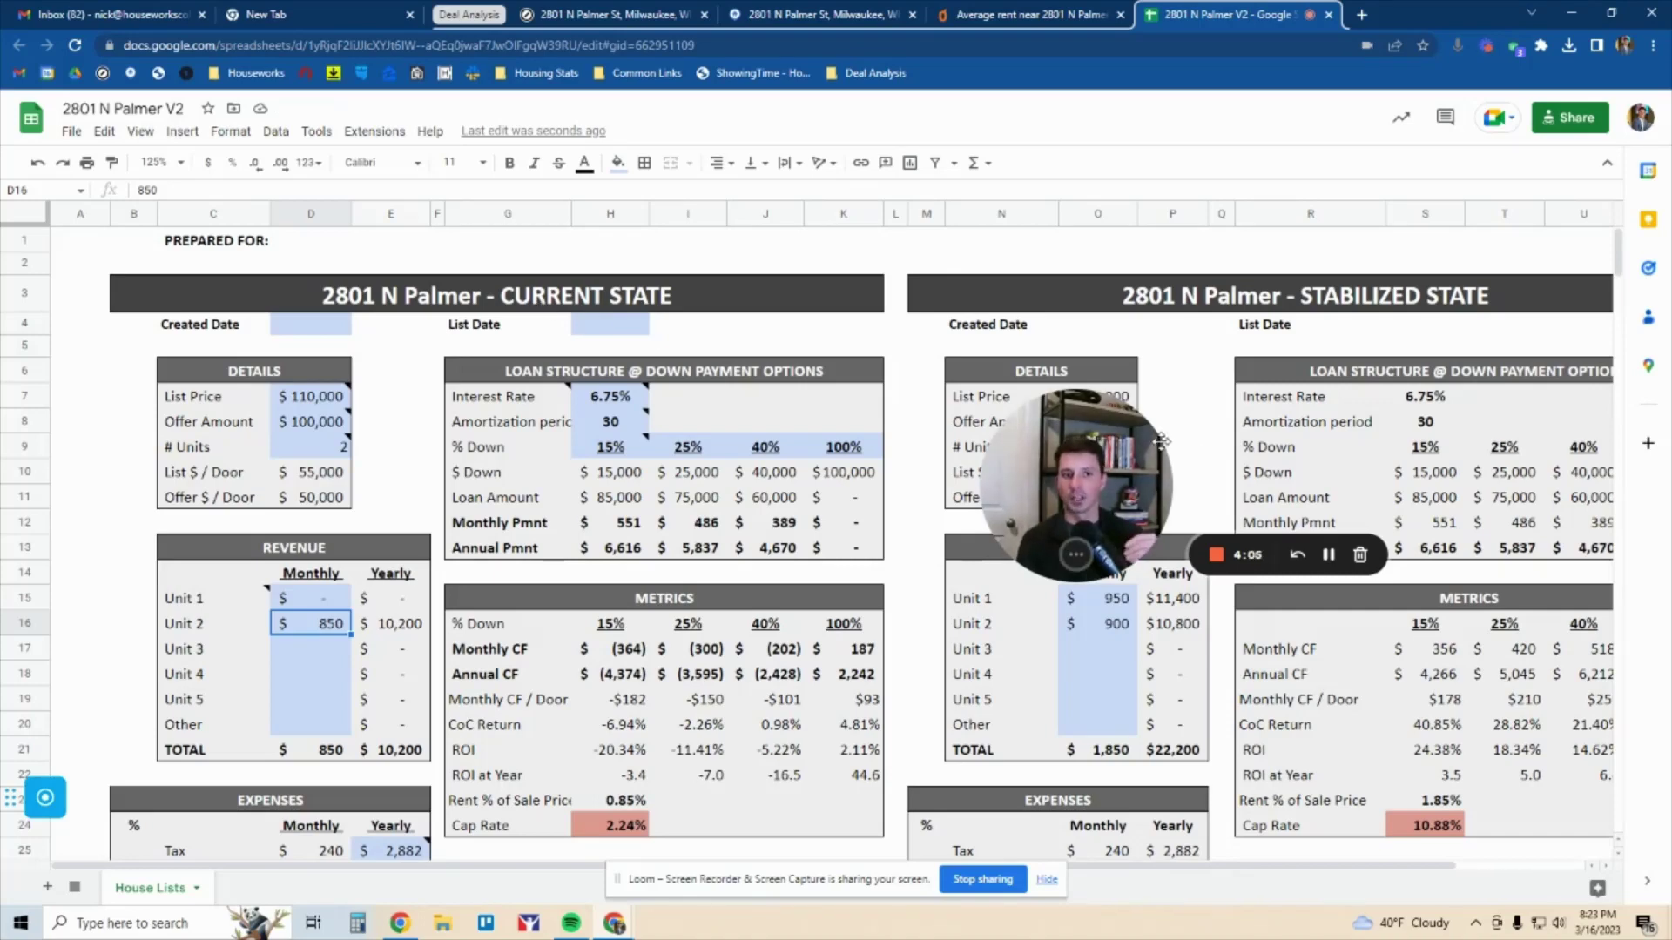
pyautogui.moveTo(1166, 438); pyautogui.dragTo(259, 455)
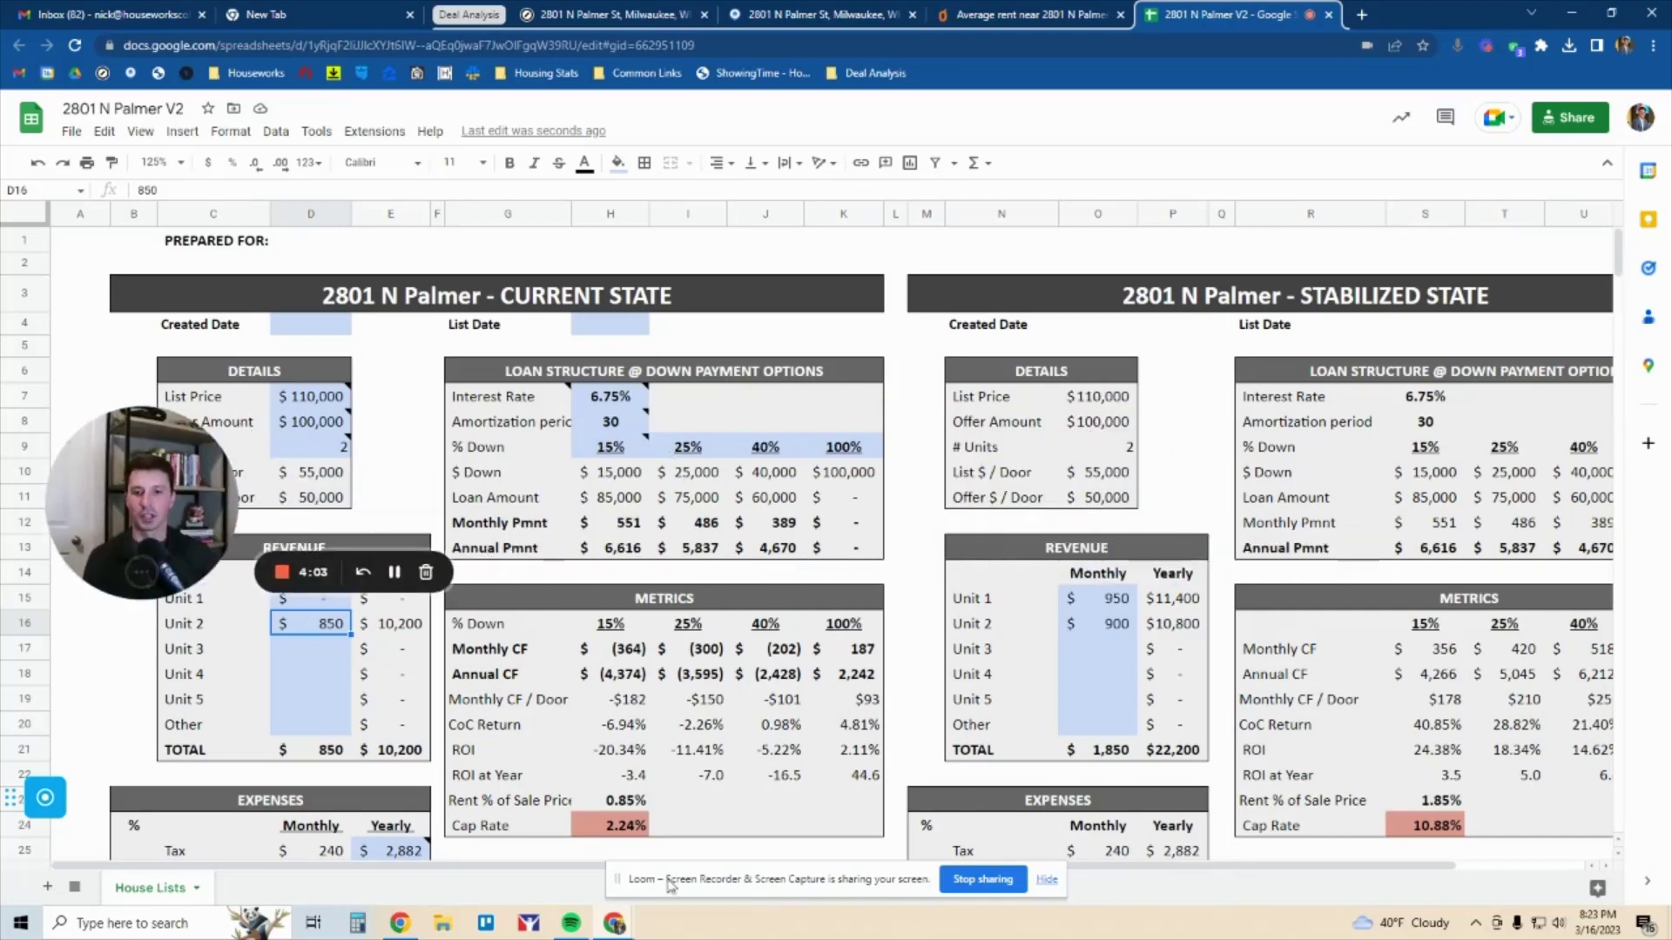
pyautogui.hscroll(3, 653, 840)
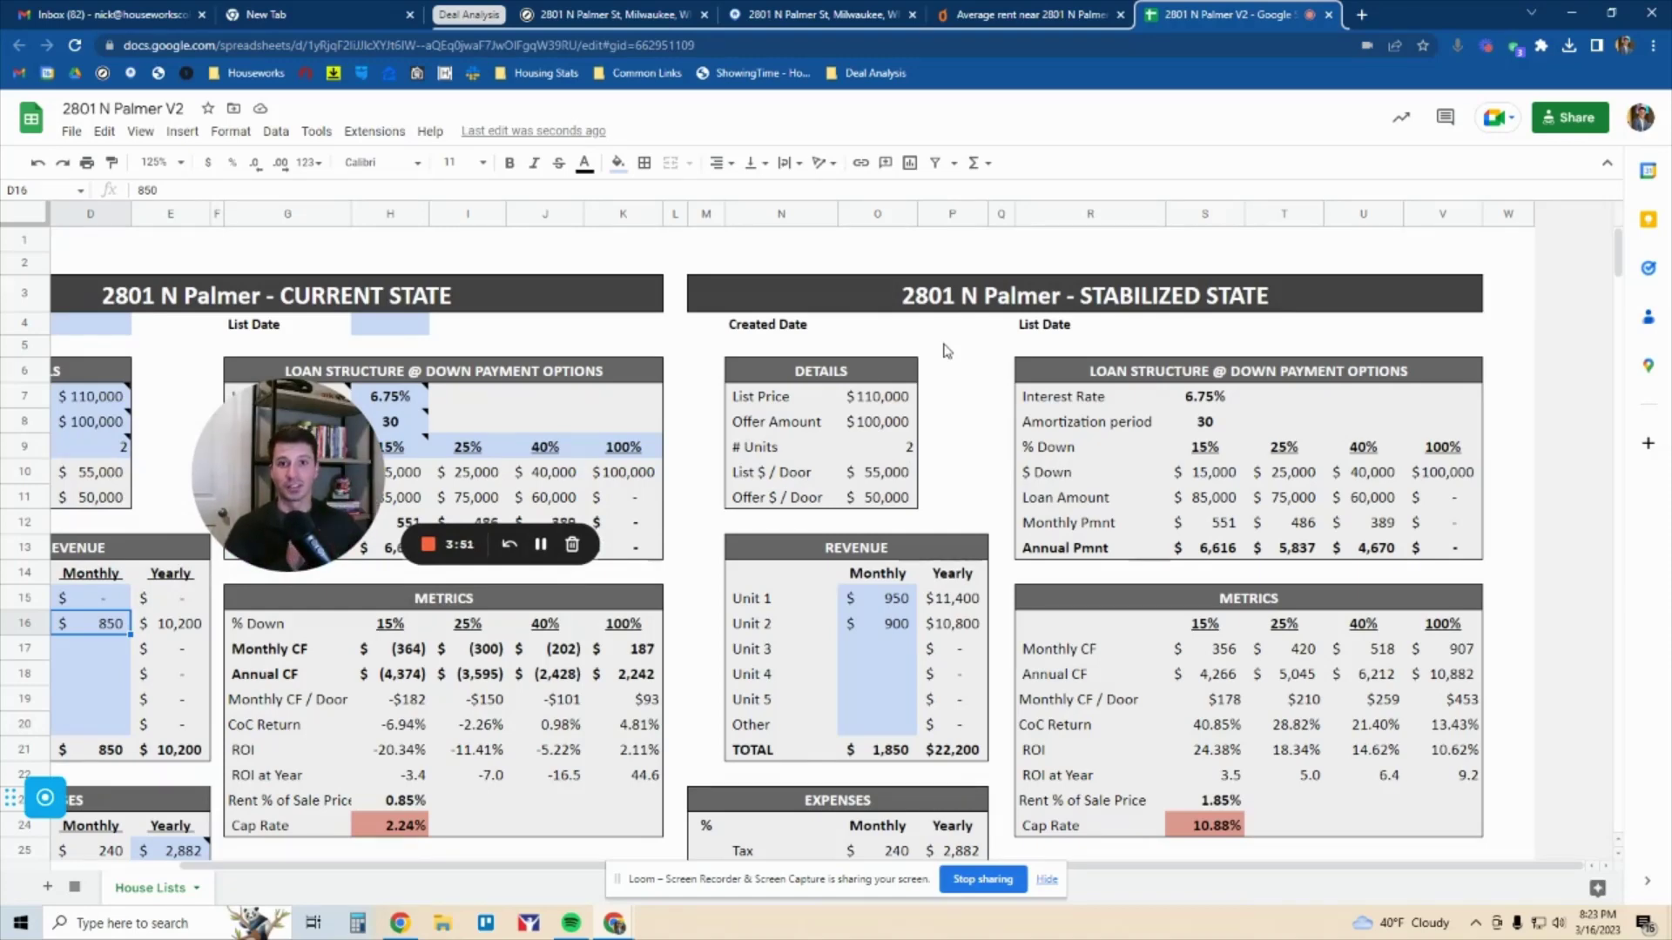
pyautogui.click(990, 16)
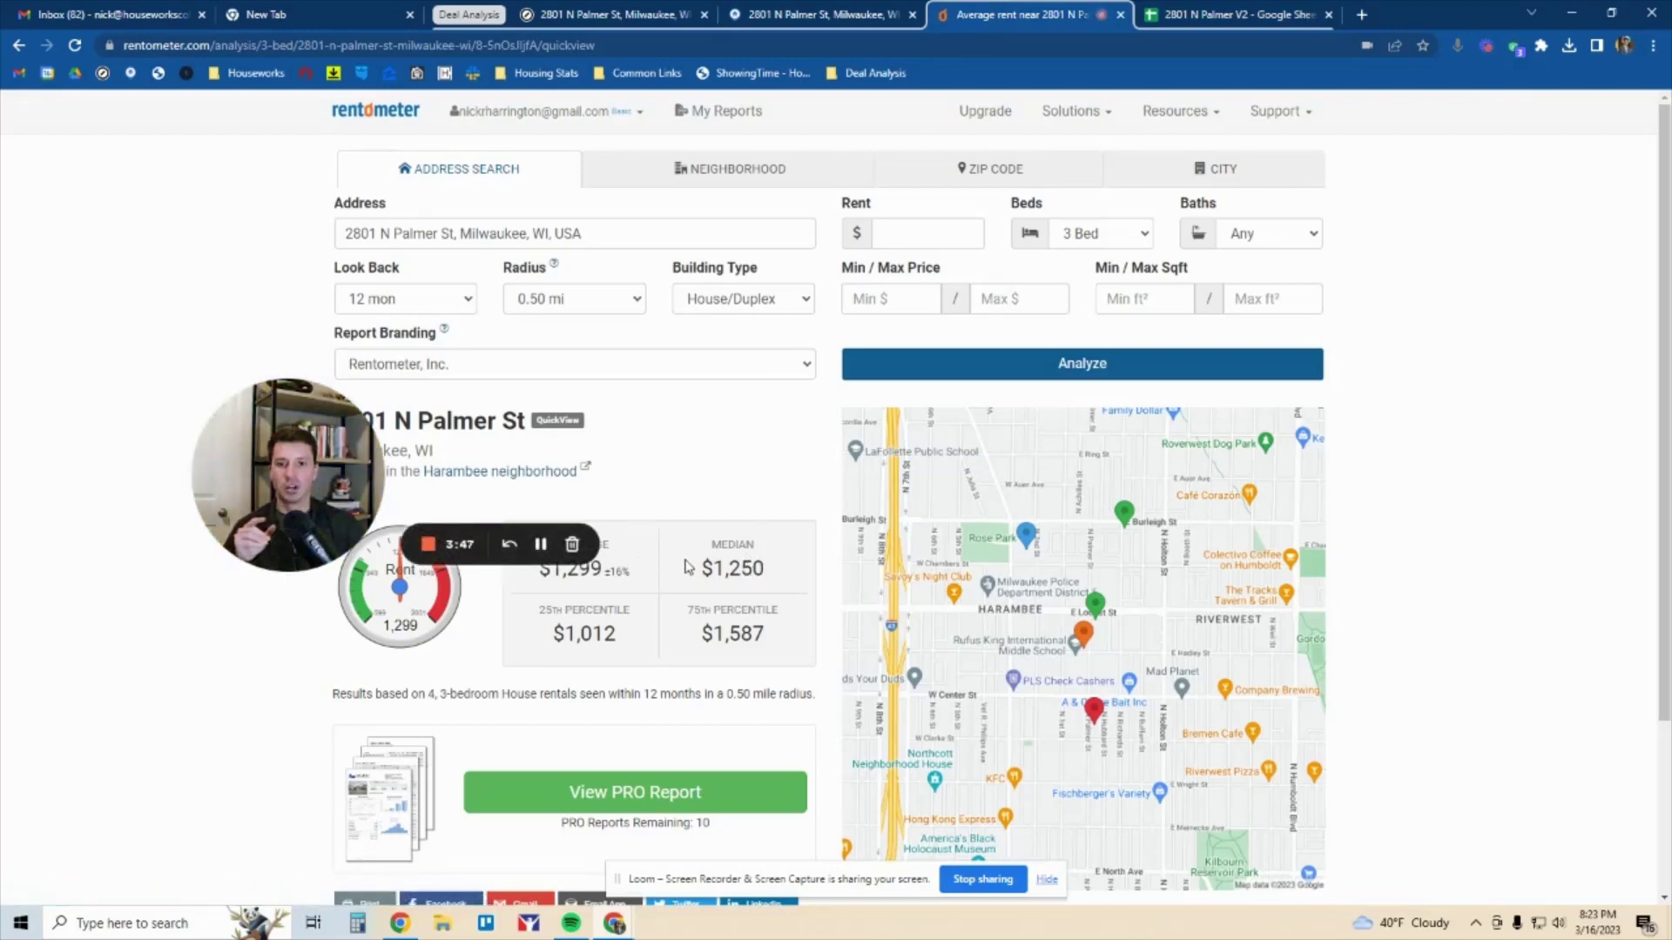
# Copy the $1,250 median rent and return to the Stabilized State Unit 1 rent cell
pyautogui.doubleClick(741, 574)
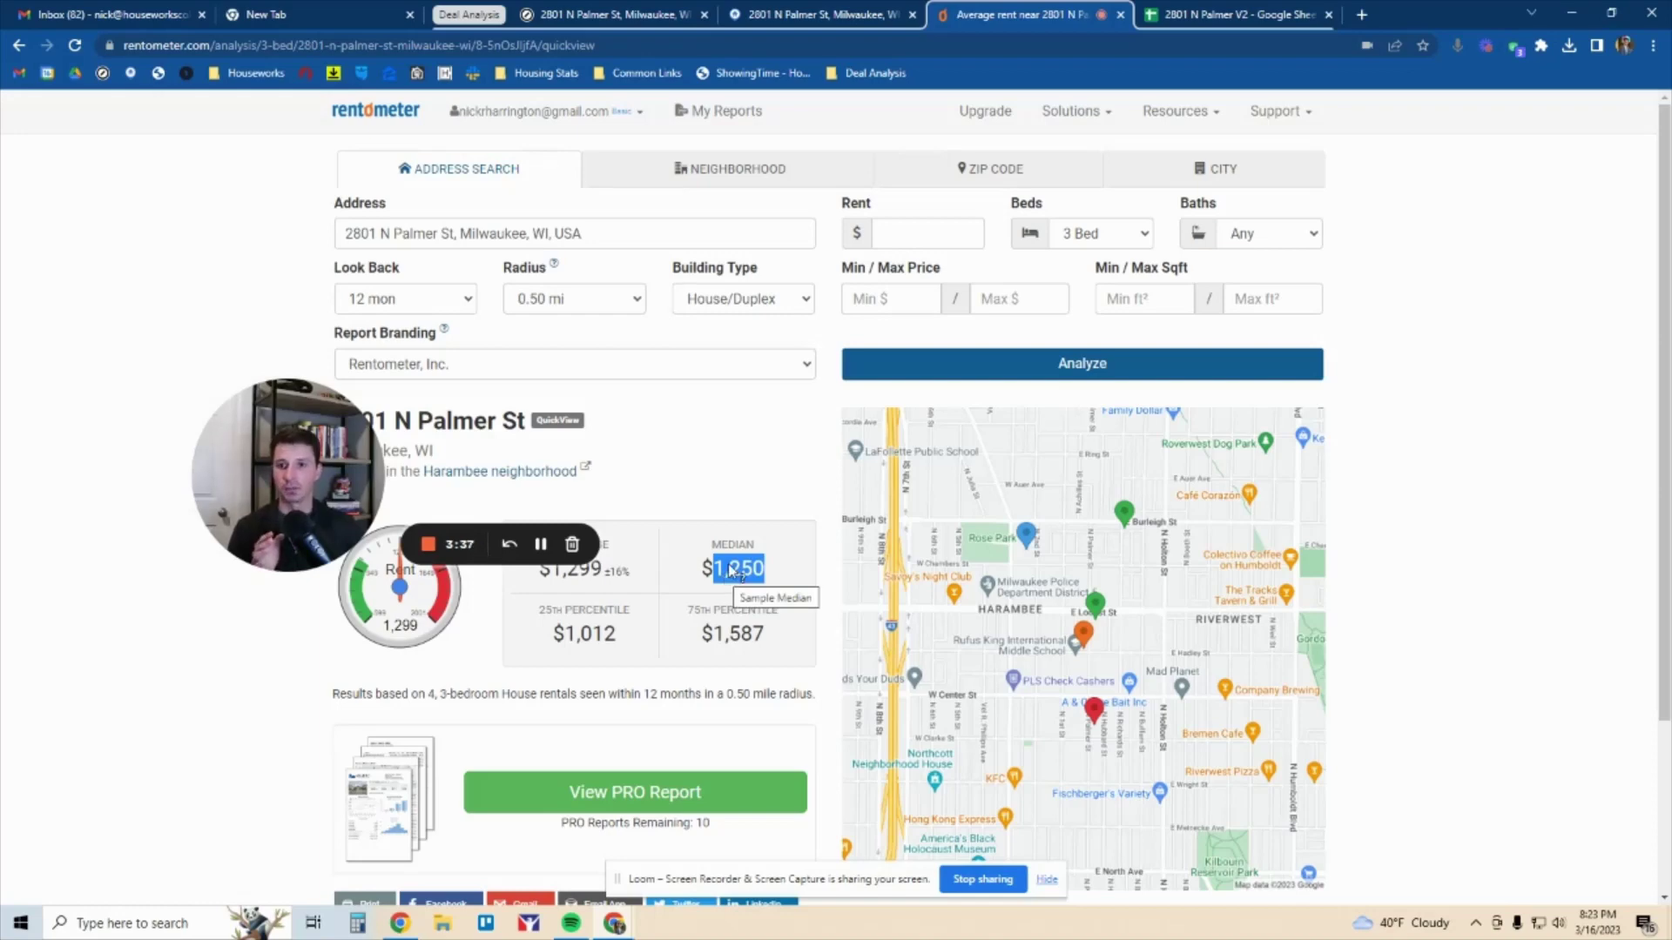
pyautogui.click(1206, 12)
pyautogui.click(890, 607)
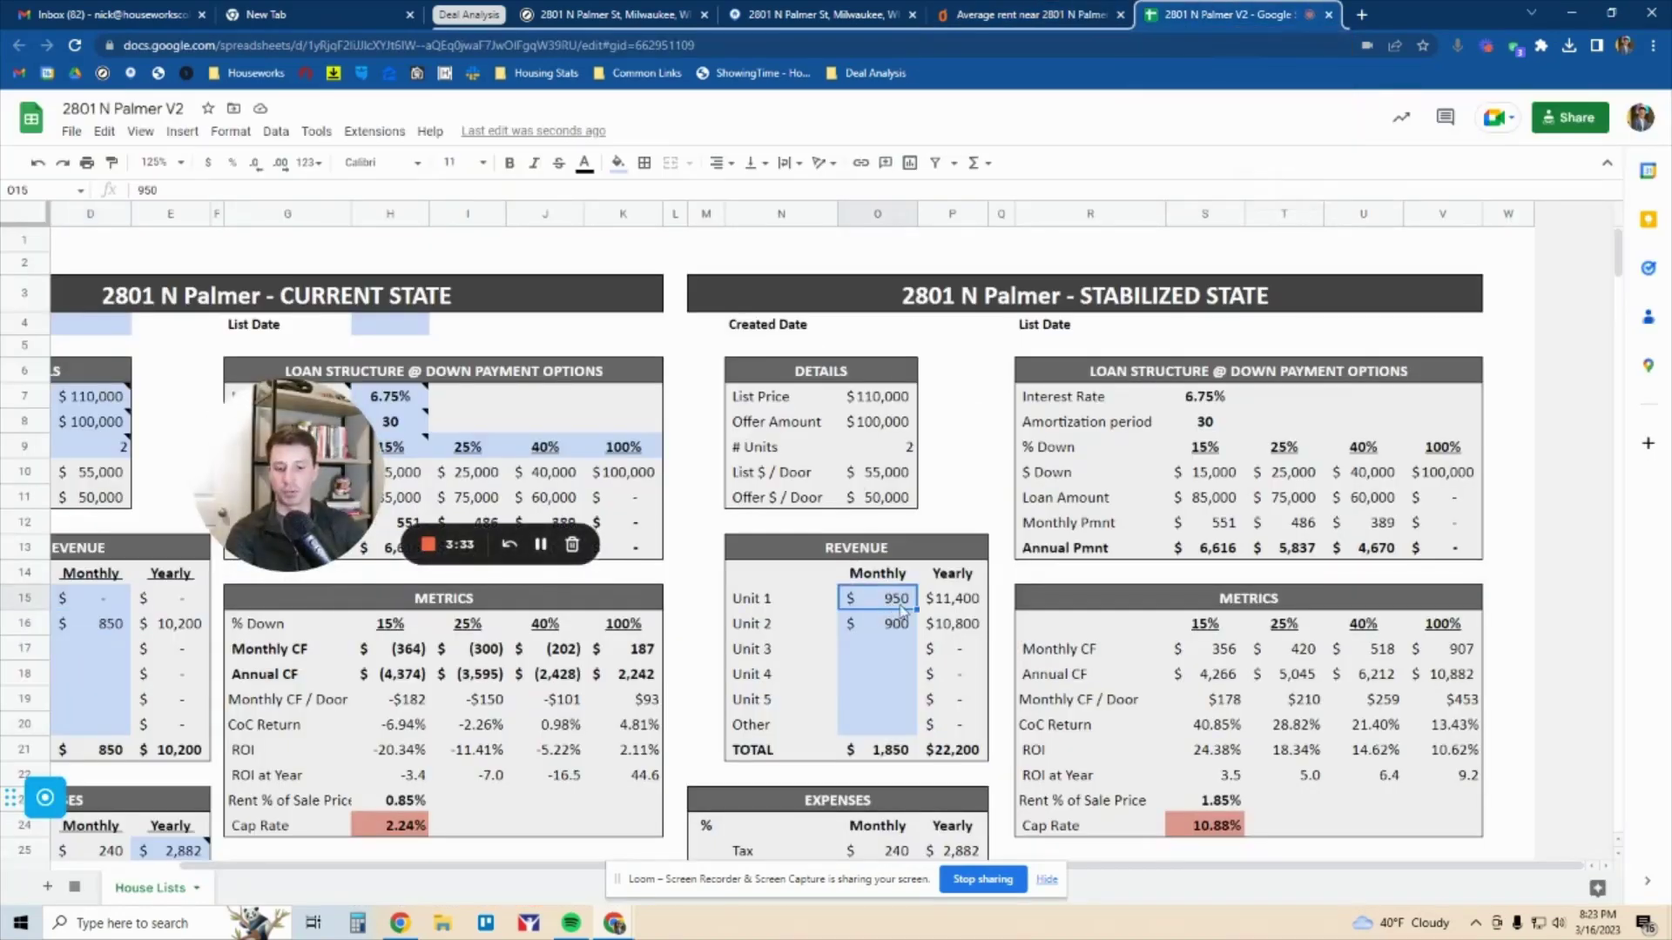
# Paste $1,250 as the Stabilized State monthly rent for Unit 1 and Unit 2
pyautogui.write('1250')
pyautogui.click(894, 627)
pyautogui.write('1250')
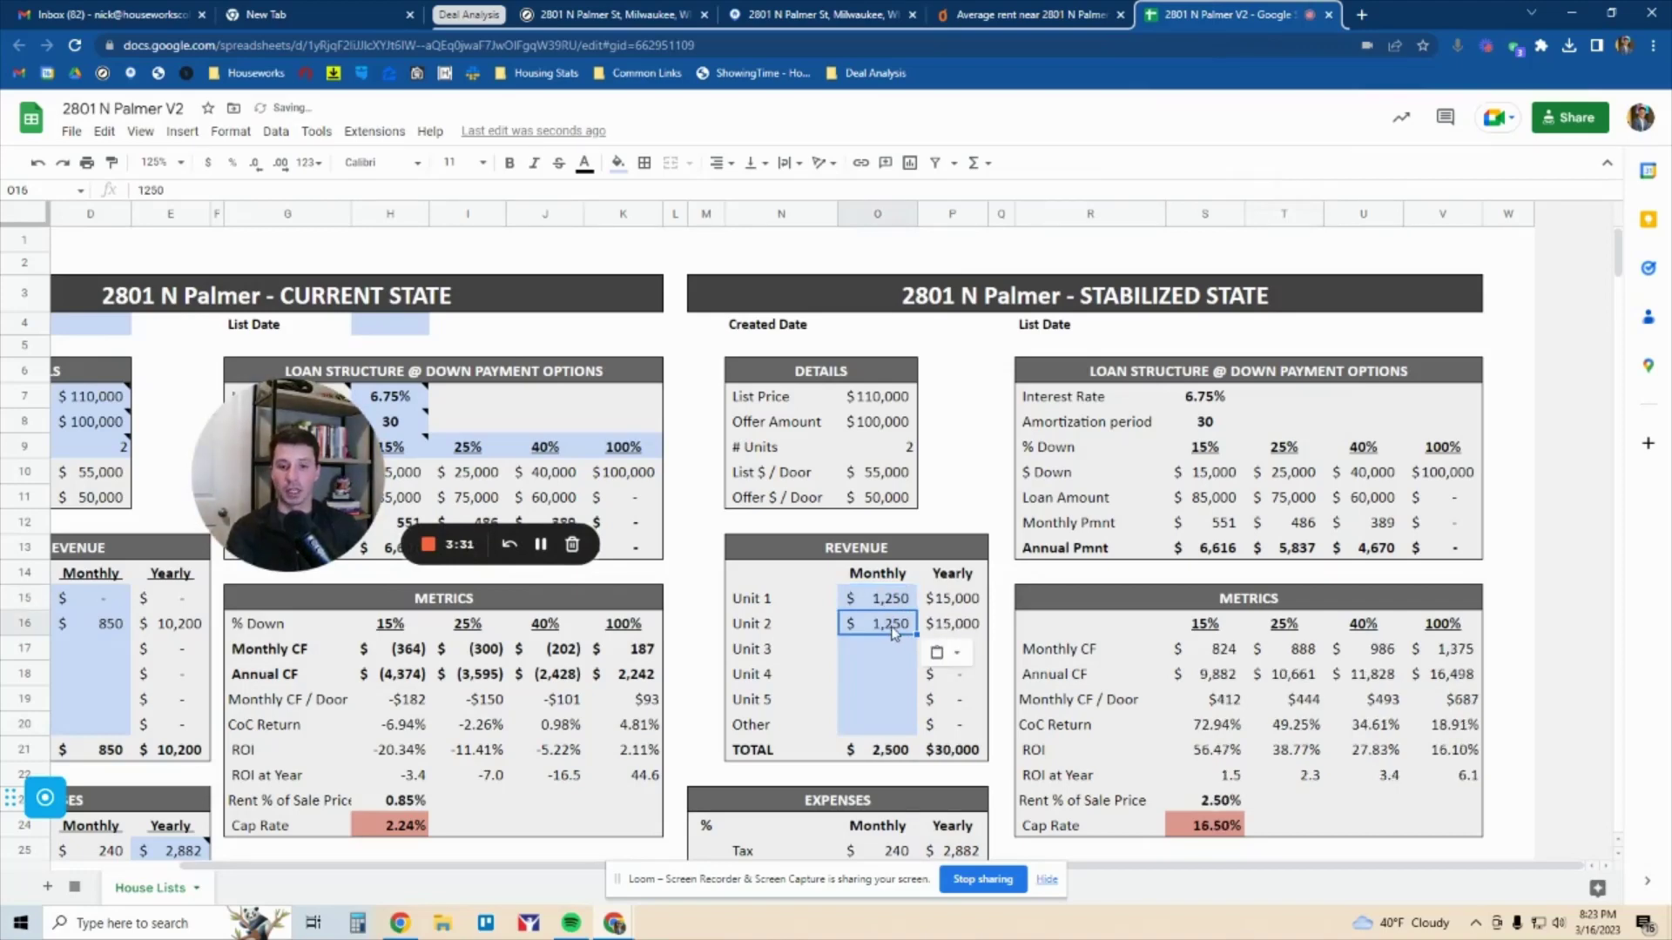
# Review how the 25% monthly cash flow and 25% CoC Return are calculated
pyautogui.scroll(-1, 904, 607)
pyautogui.moveTo(1341, 561); pyautogui.dragTo(1332, 641)
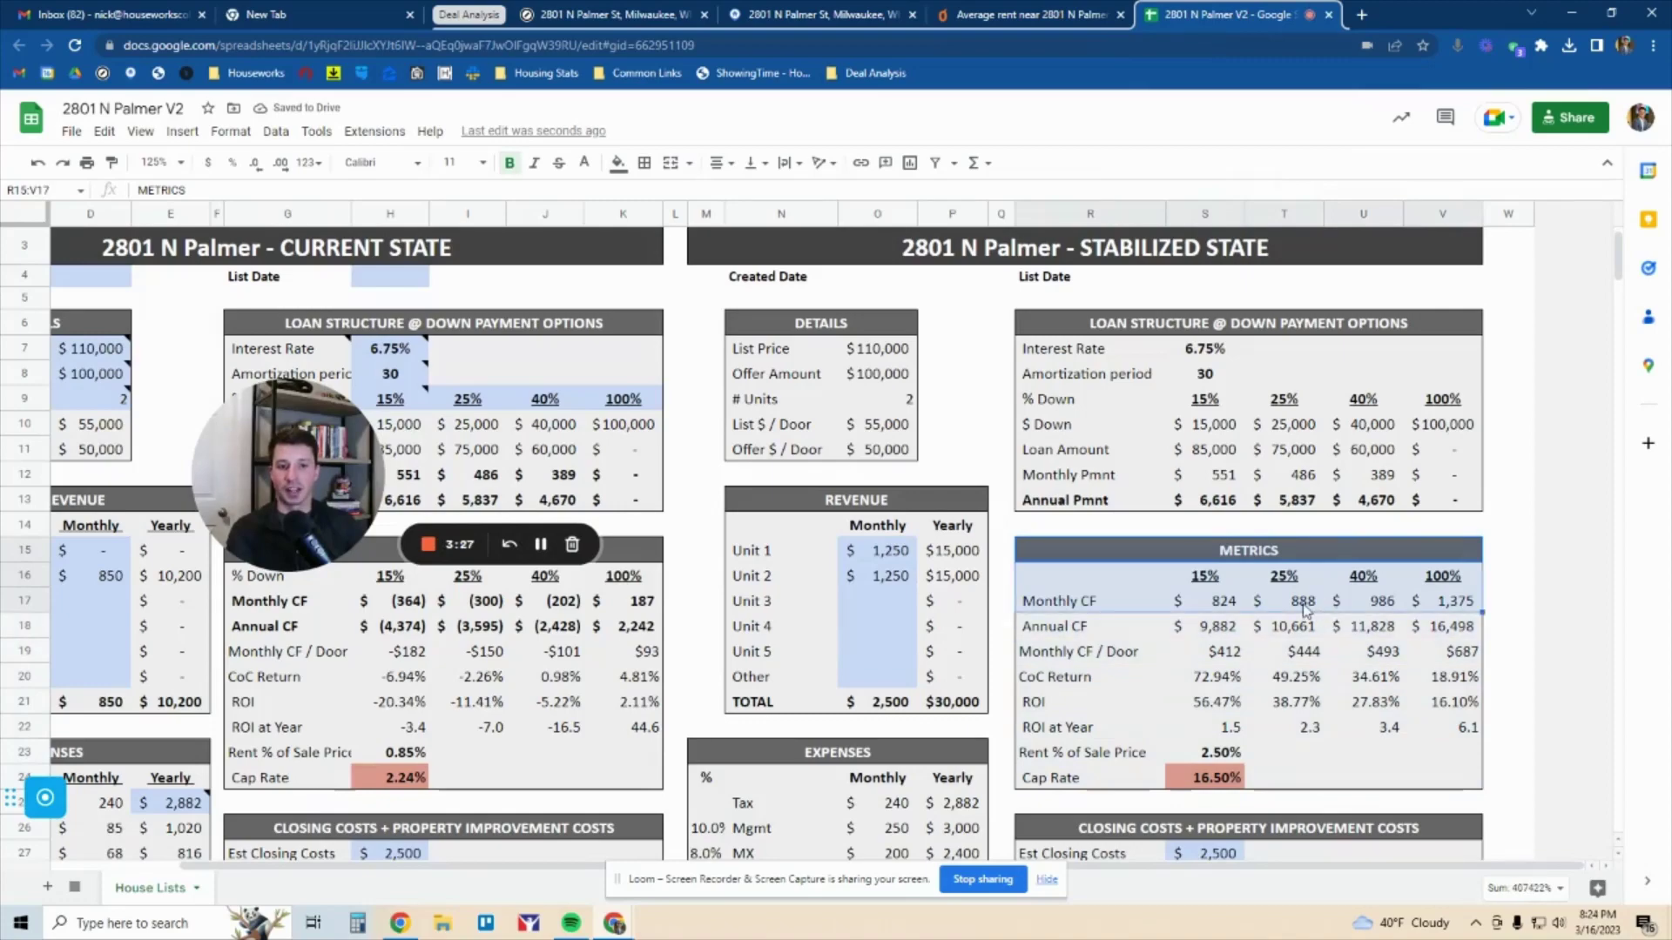
pyautogui.click(1303, 607)
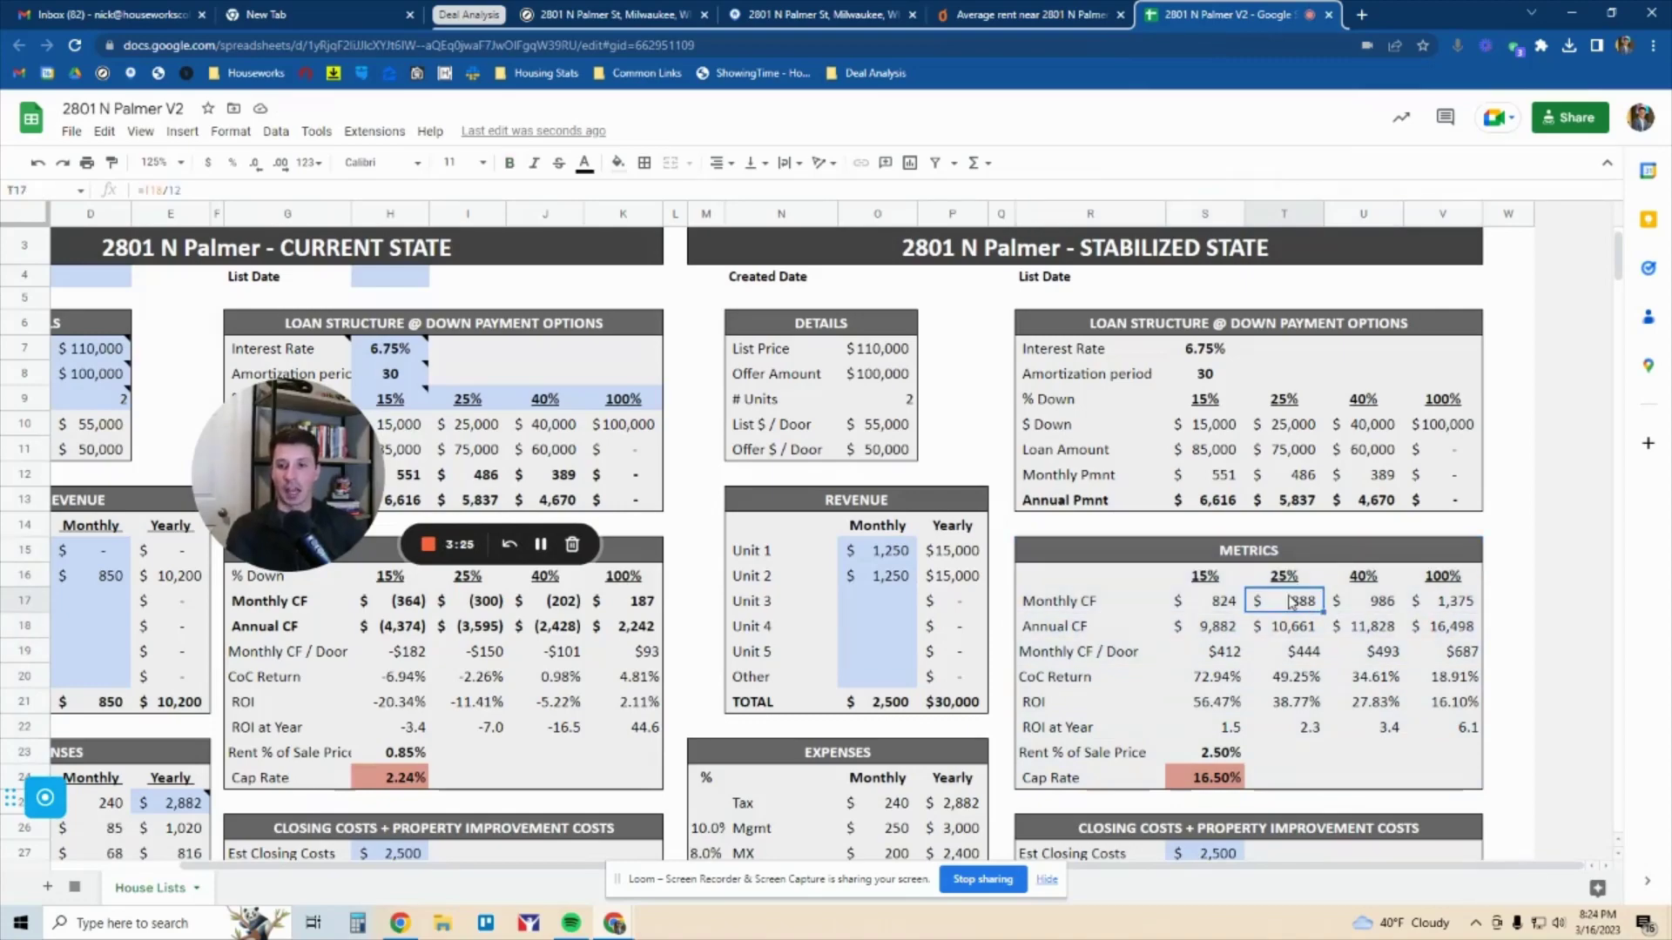
pyautogui.click(1300, 678)
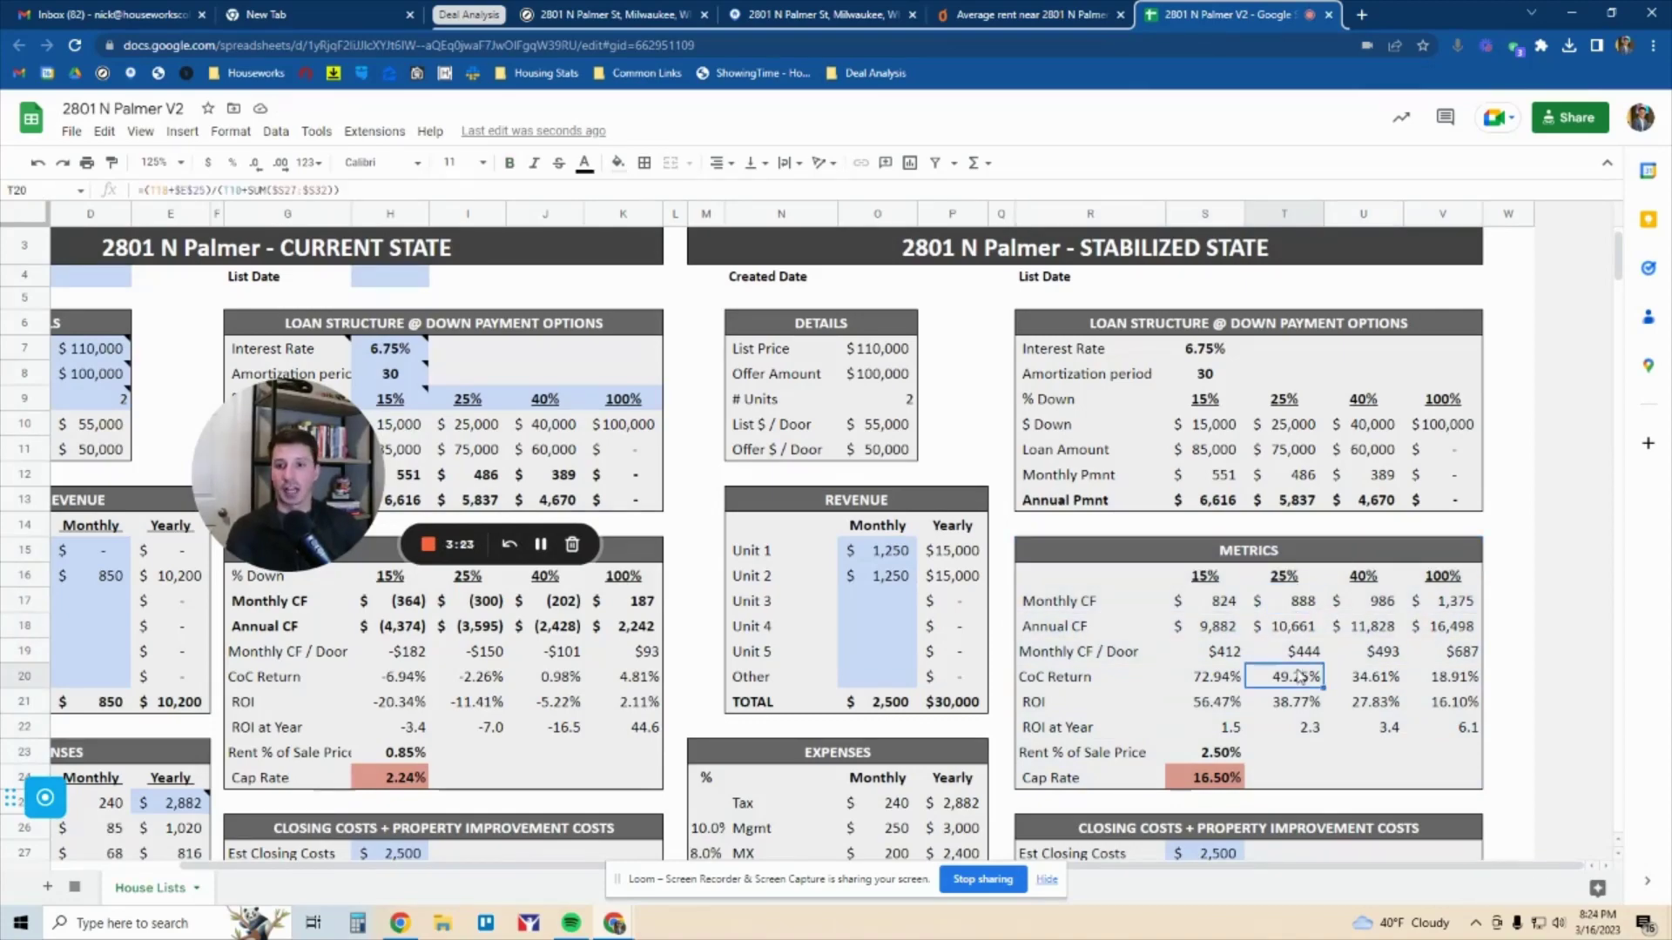
pyautogui.scroll(-5, 1294, 677)
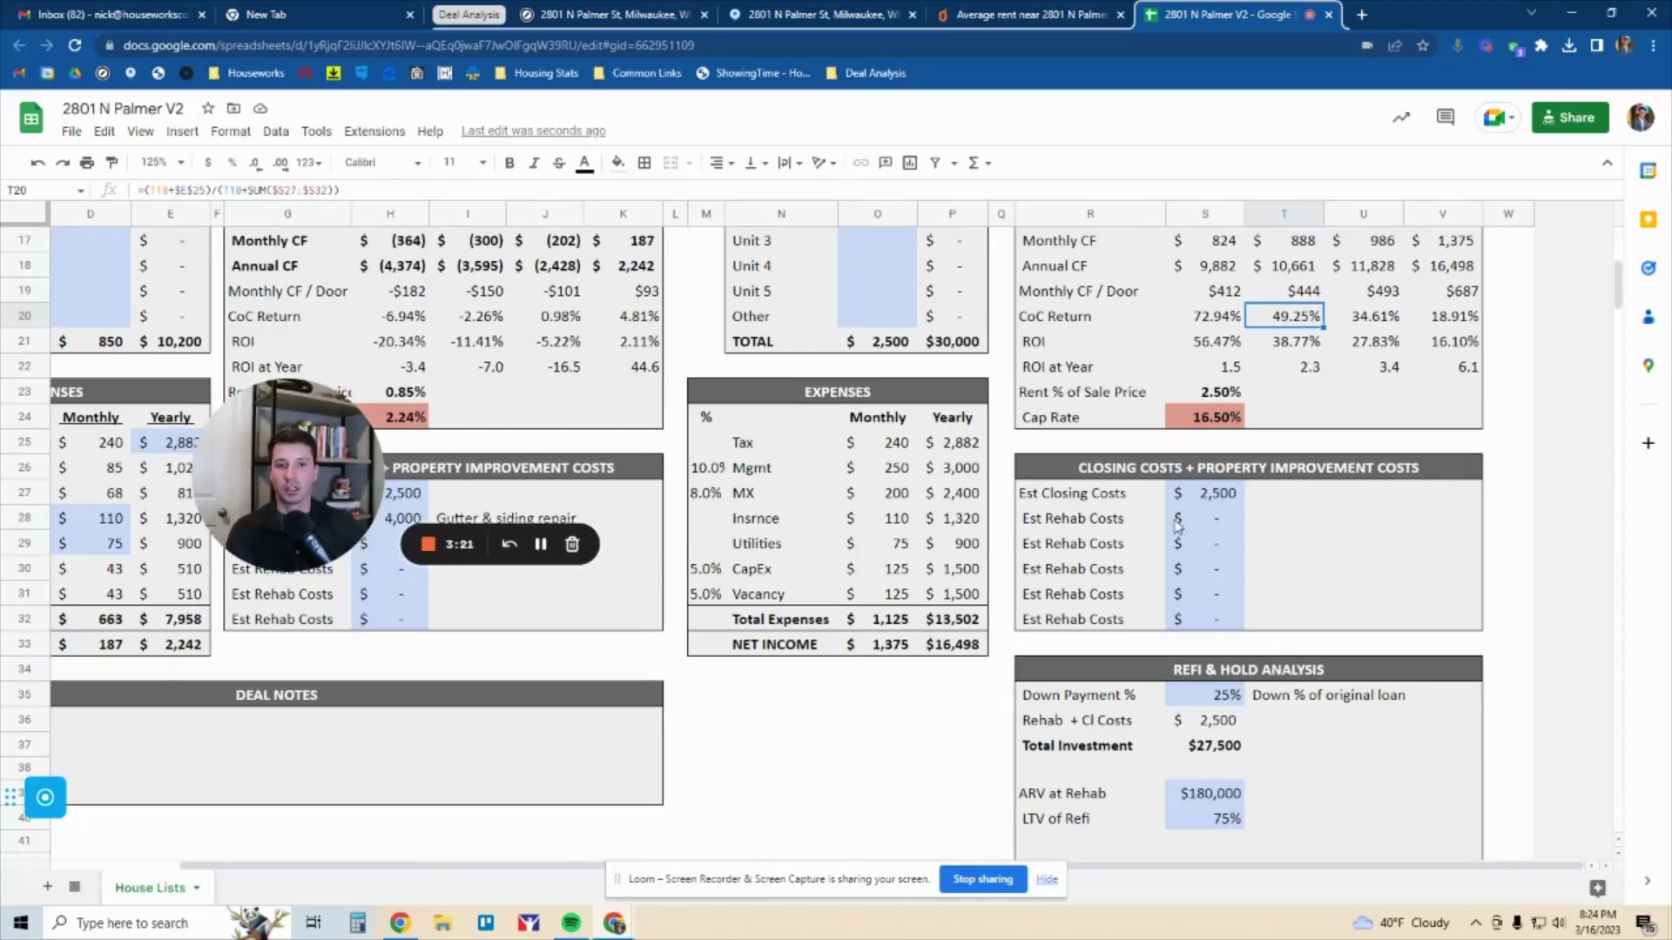
# Copy the $4,000 gutter & siding repair cost and note into the Stabilized State rehab costs
pyautogui.moveTo(421, 523); pyautogui.dragTo(622, 518)
pyautogui.hotkey('ctrl', 'c')
pyautogui.click(1212, 518)
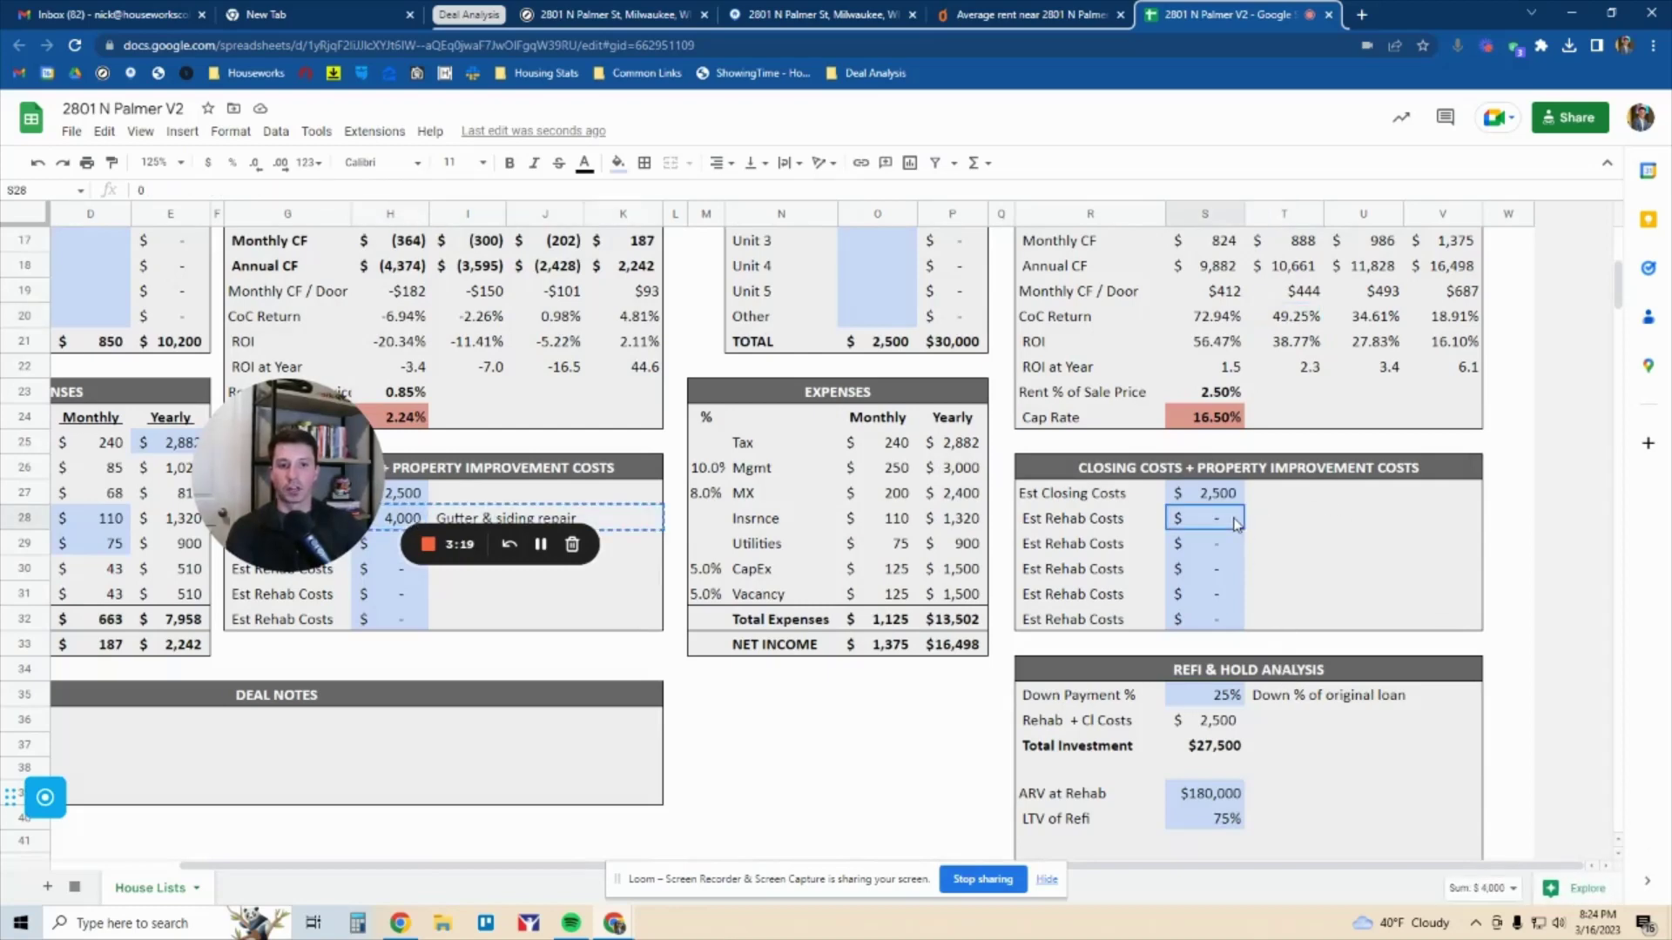
pyautogui.hotkey('ctrl', 'v')
pyautogui.click(1207, 545)
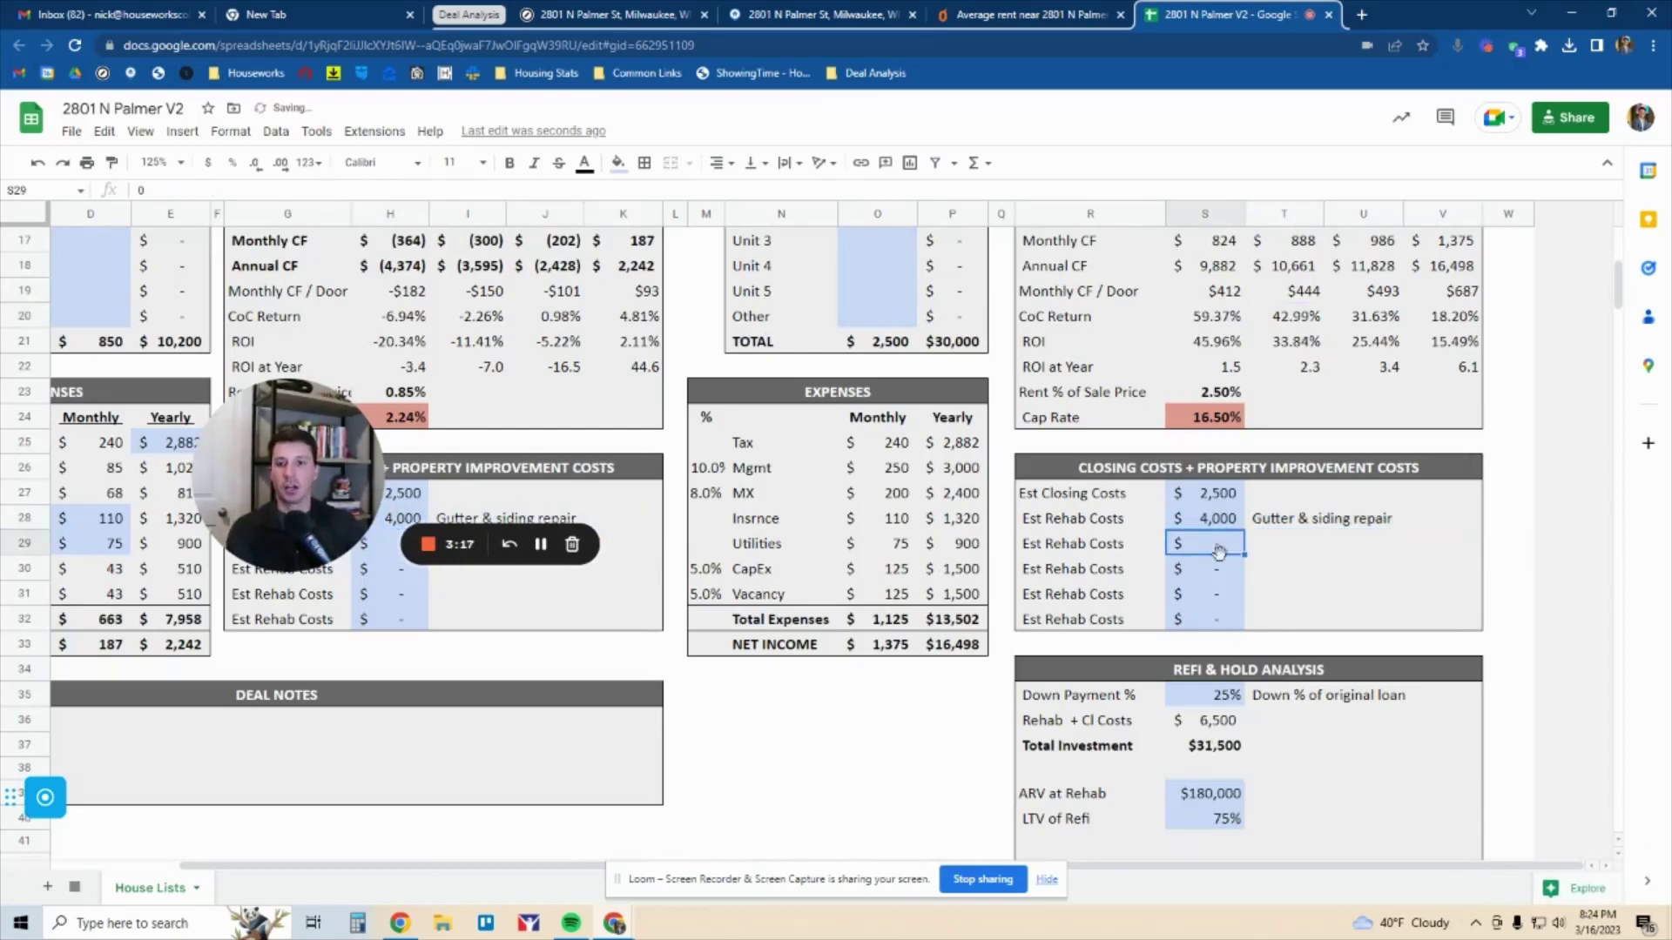
pyautogui.scroll(1, 927, 549)
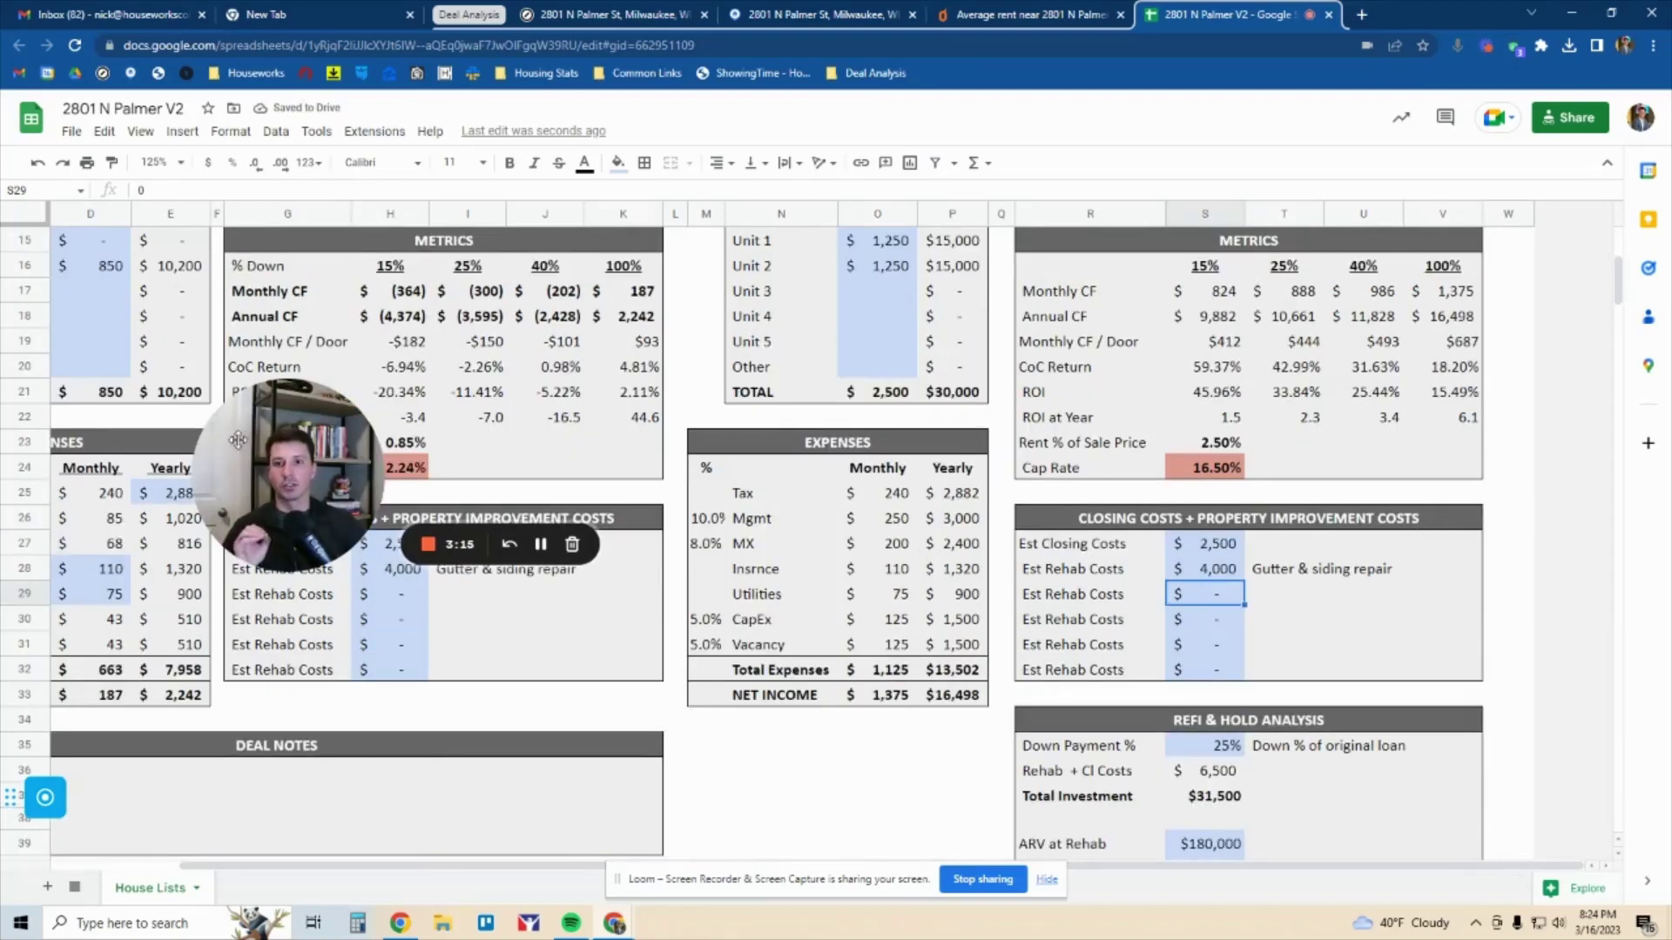
pyautogui.scroll(5, 85, 259)
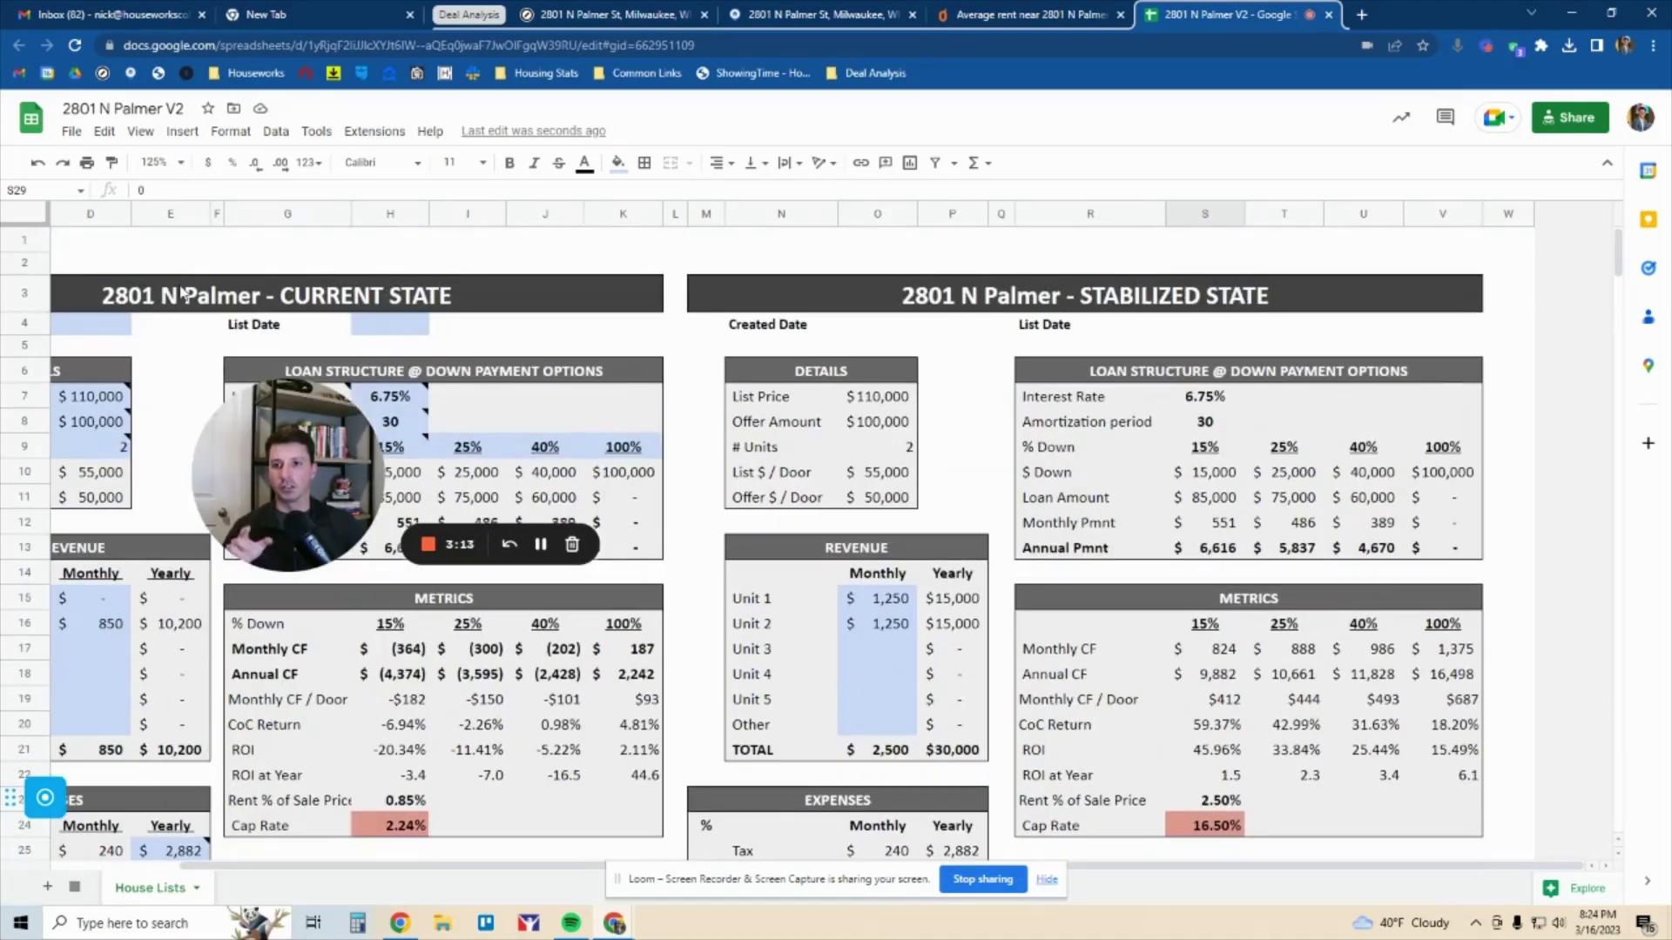
# Check the current Unit 2 rent of 850 and the total of both stabilized rents
pyautogui.moveTo(174, 300); pyautogui.dragTo(106, 599)
pyautogui.click(106, 622)
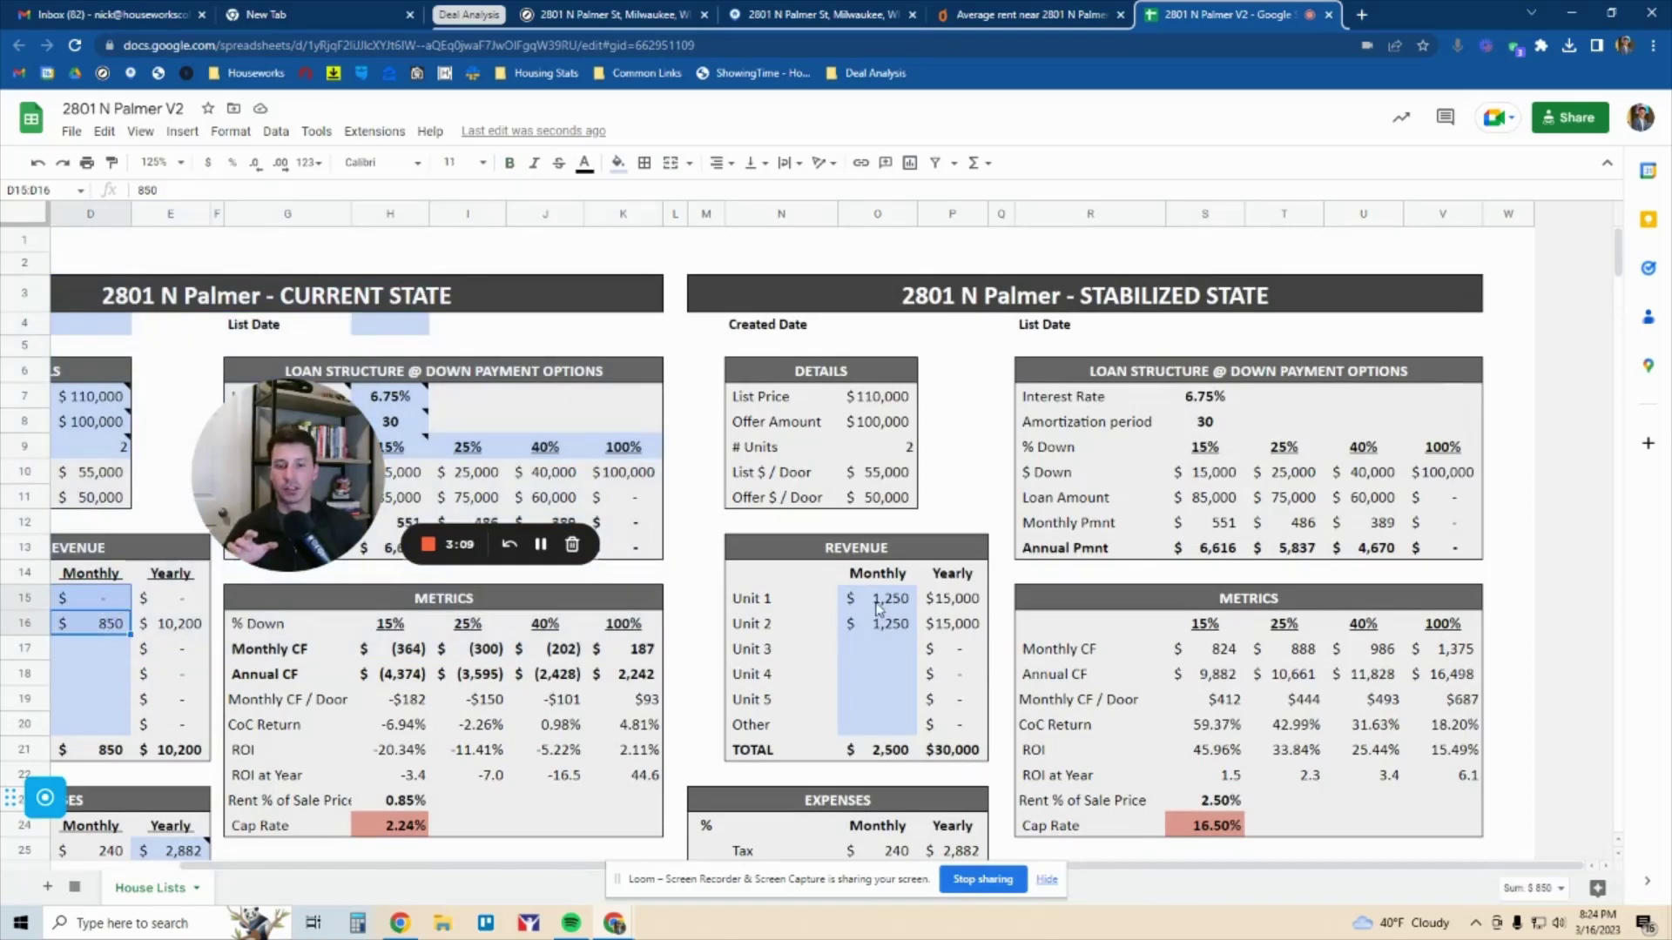
pyautogui.moveTo(878, 603); pyautogui.dragTo(879, 625)
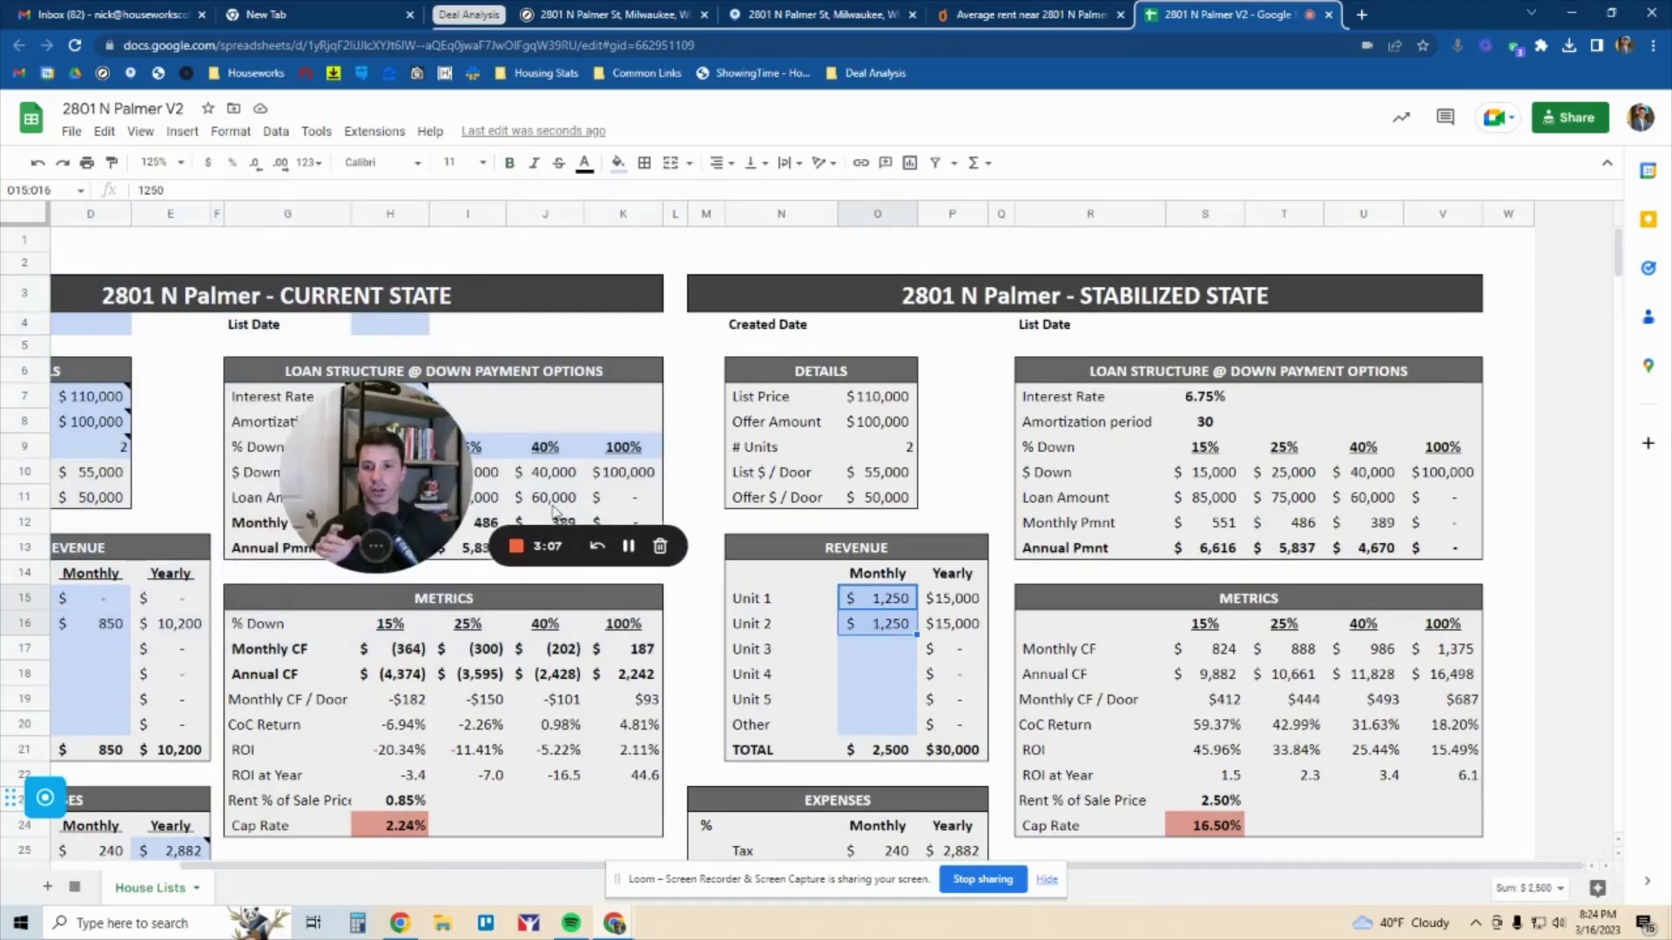
pyautogui.scroll(-4, 875, 574)
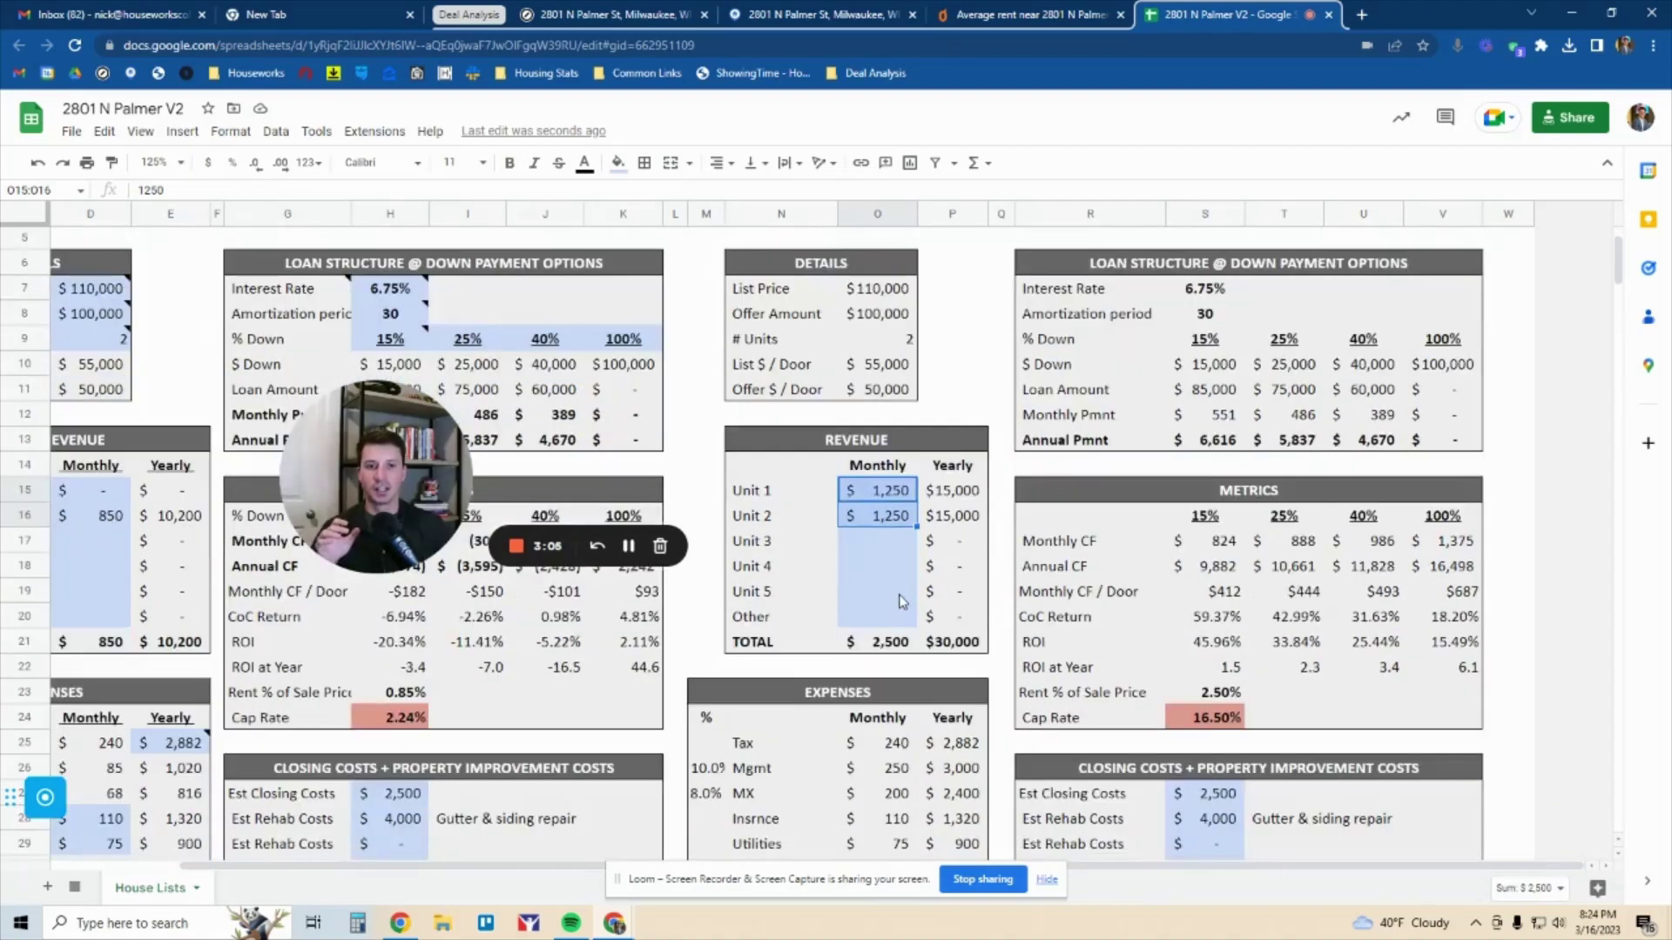
# Add a $35,000 'Rehab for cosmetics' cost to the Stabilized State rehab costs
pyautogui.click(1209, 664)
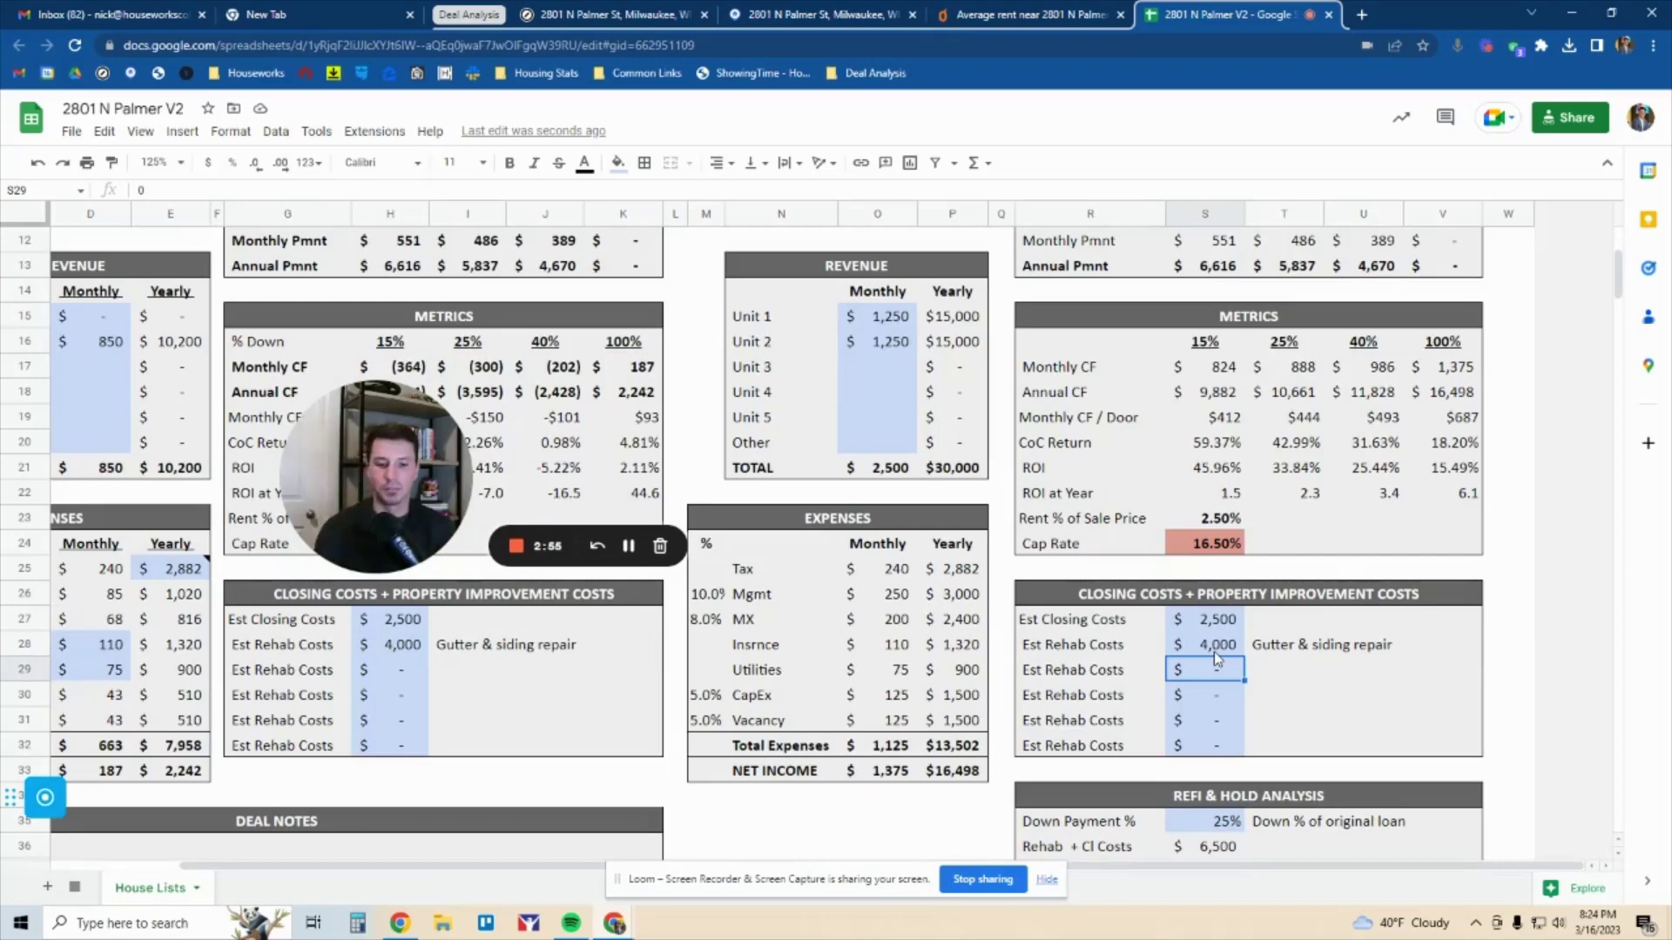
pyautogui.write('35,000')
pyautogui.press('Tab')
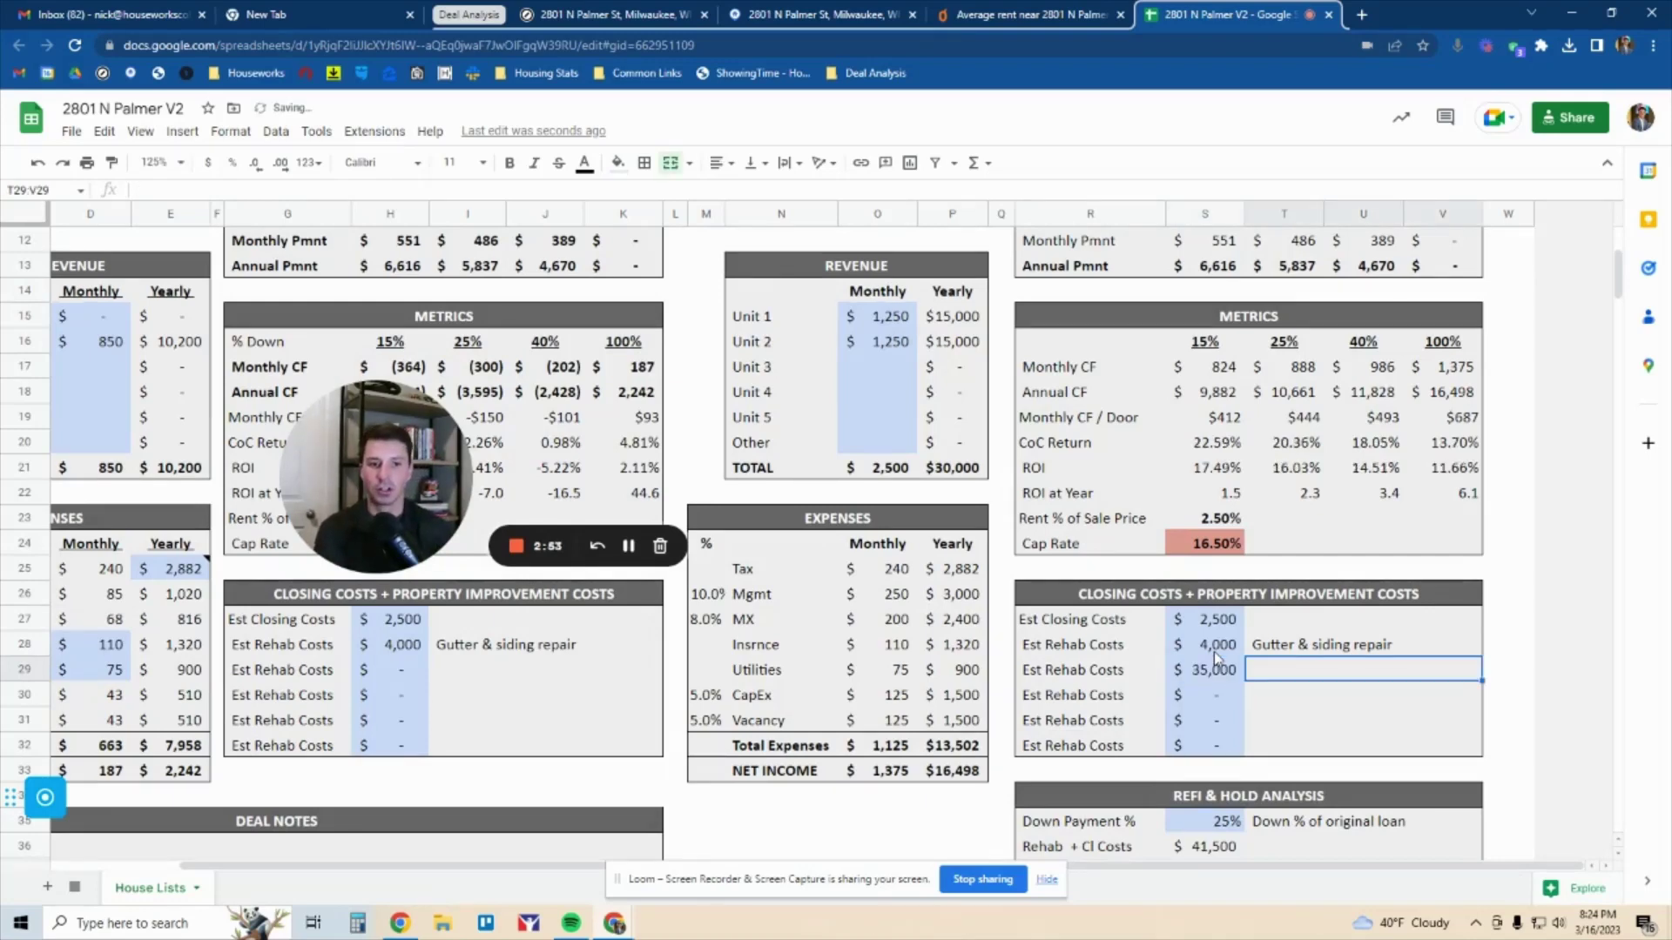
pyautogui.write('Rehab for cosmetics')
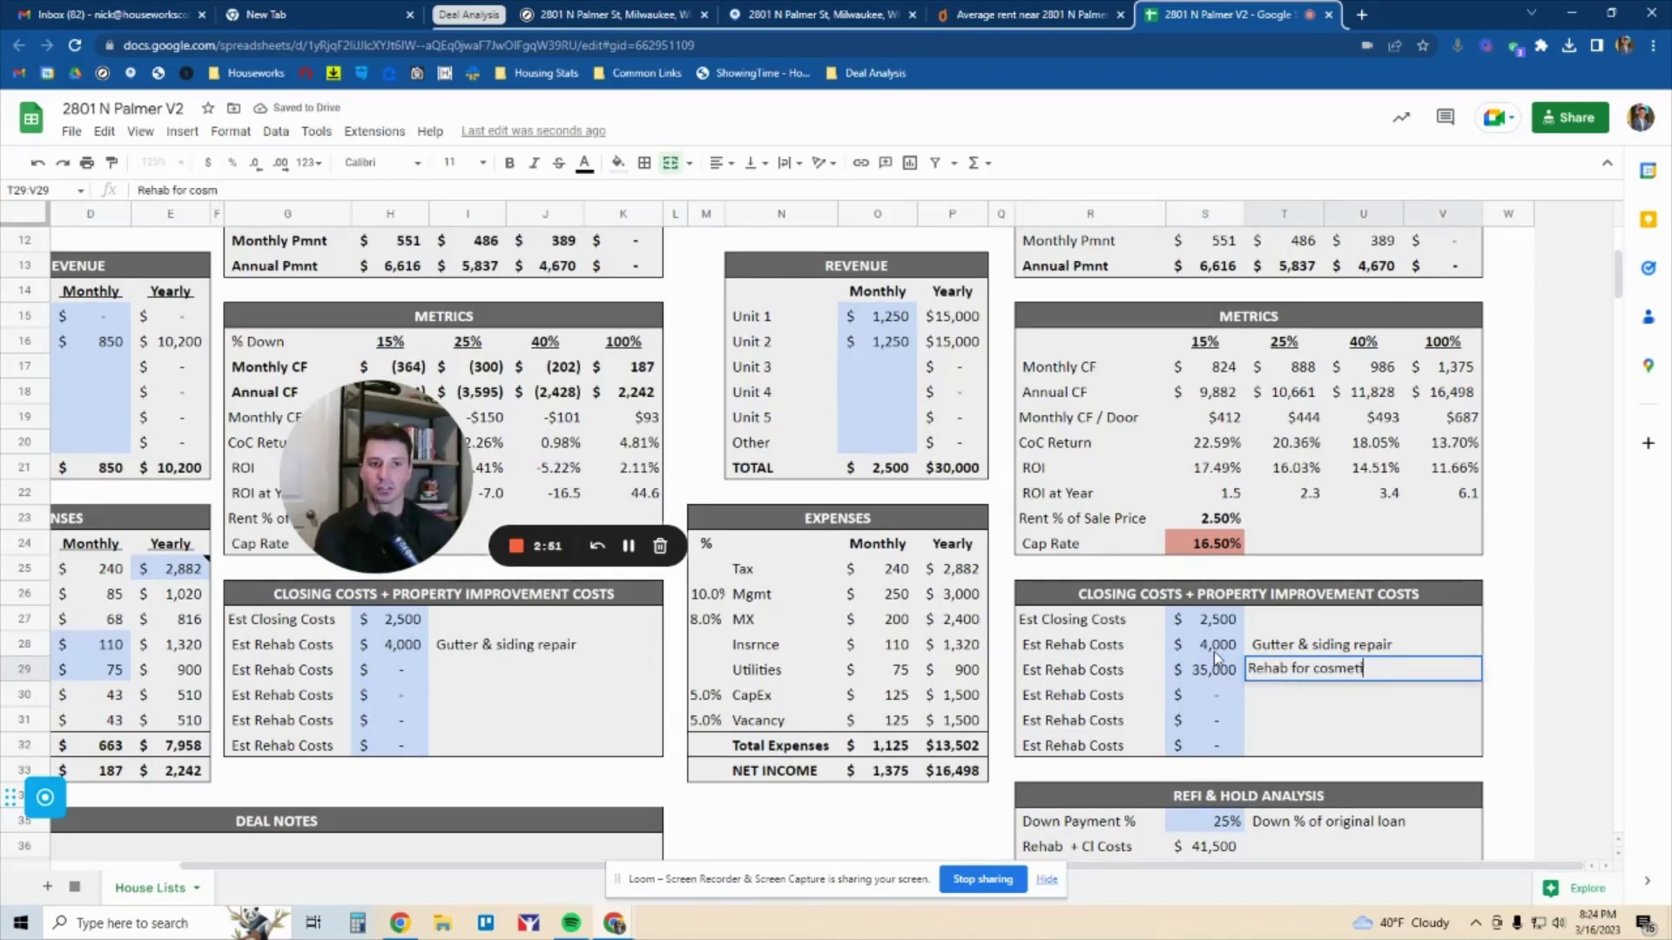
pyautogui.press('Return')
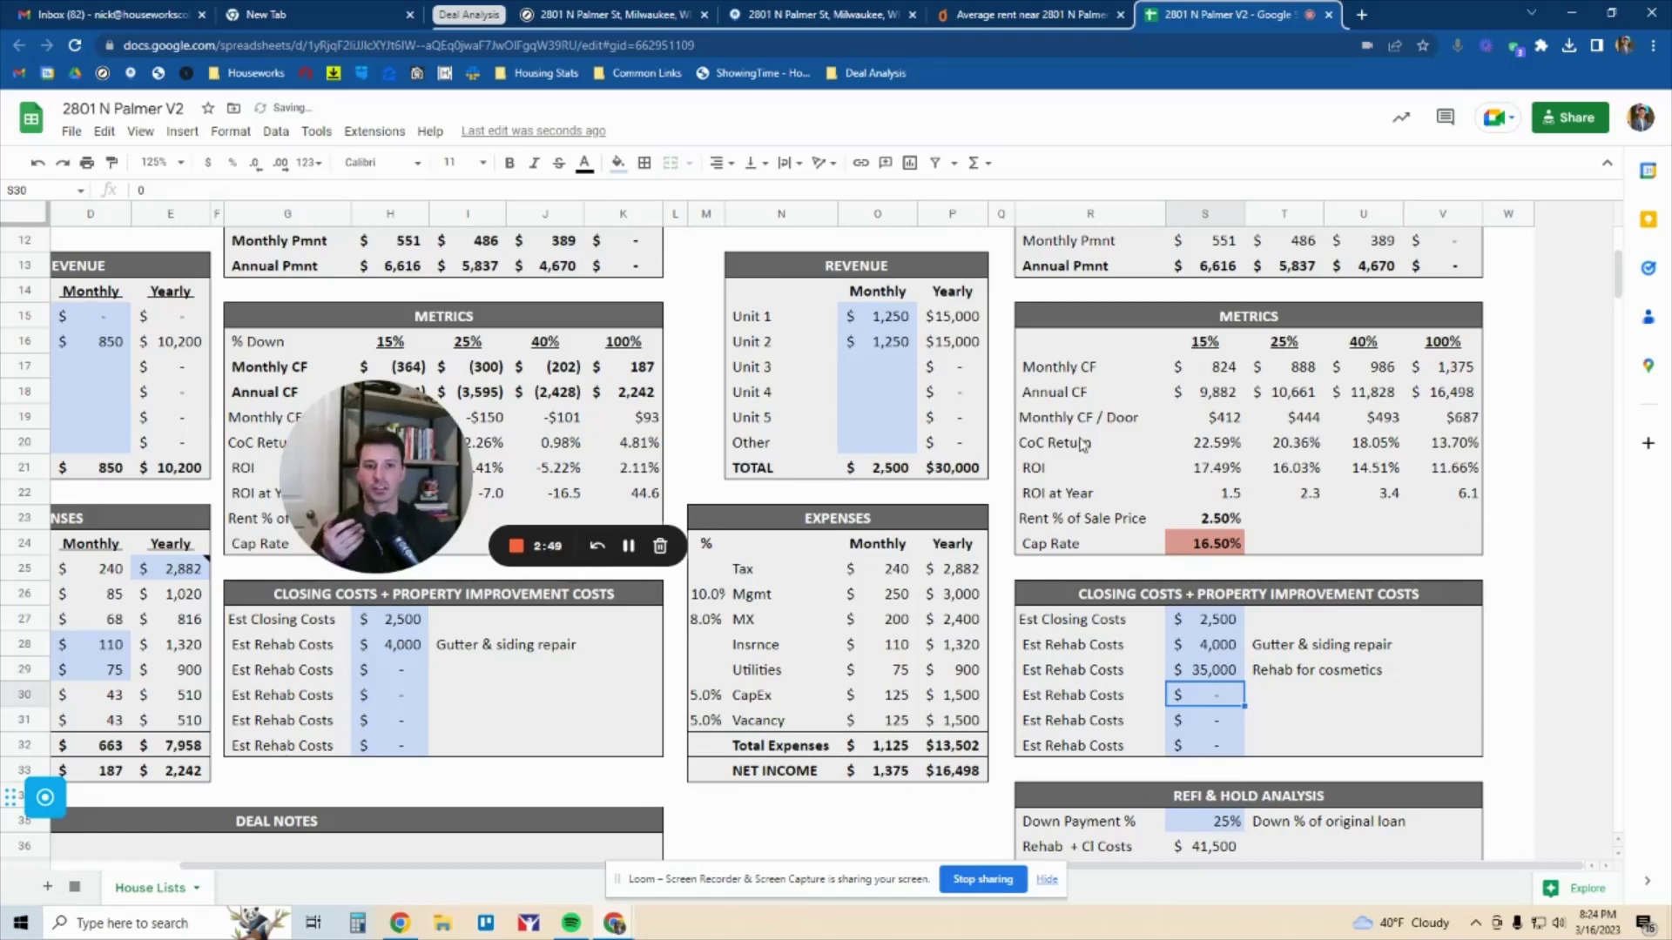
# Compare CoC Return and ROI across scenarios and confirm the $41,500 closing and rehab total
pyautogui.moveTo(1083, 444); pyautogui.dragTo(1376, 470)
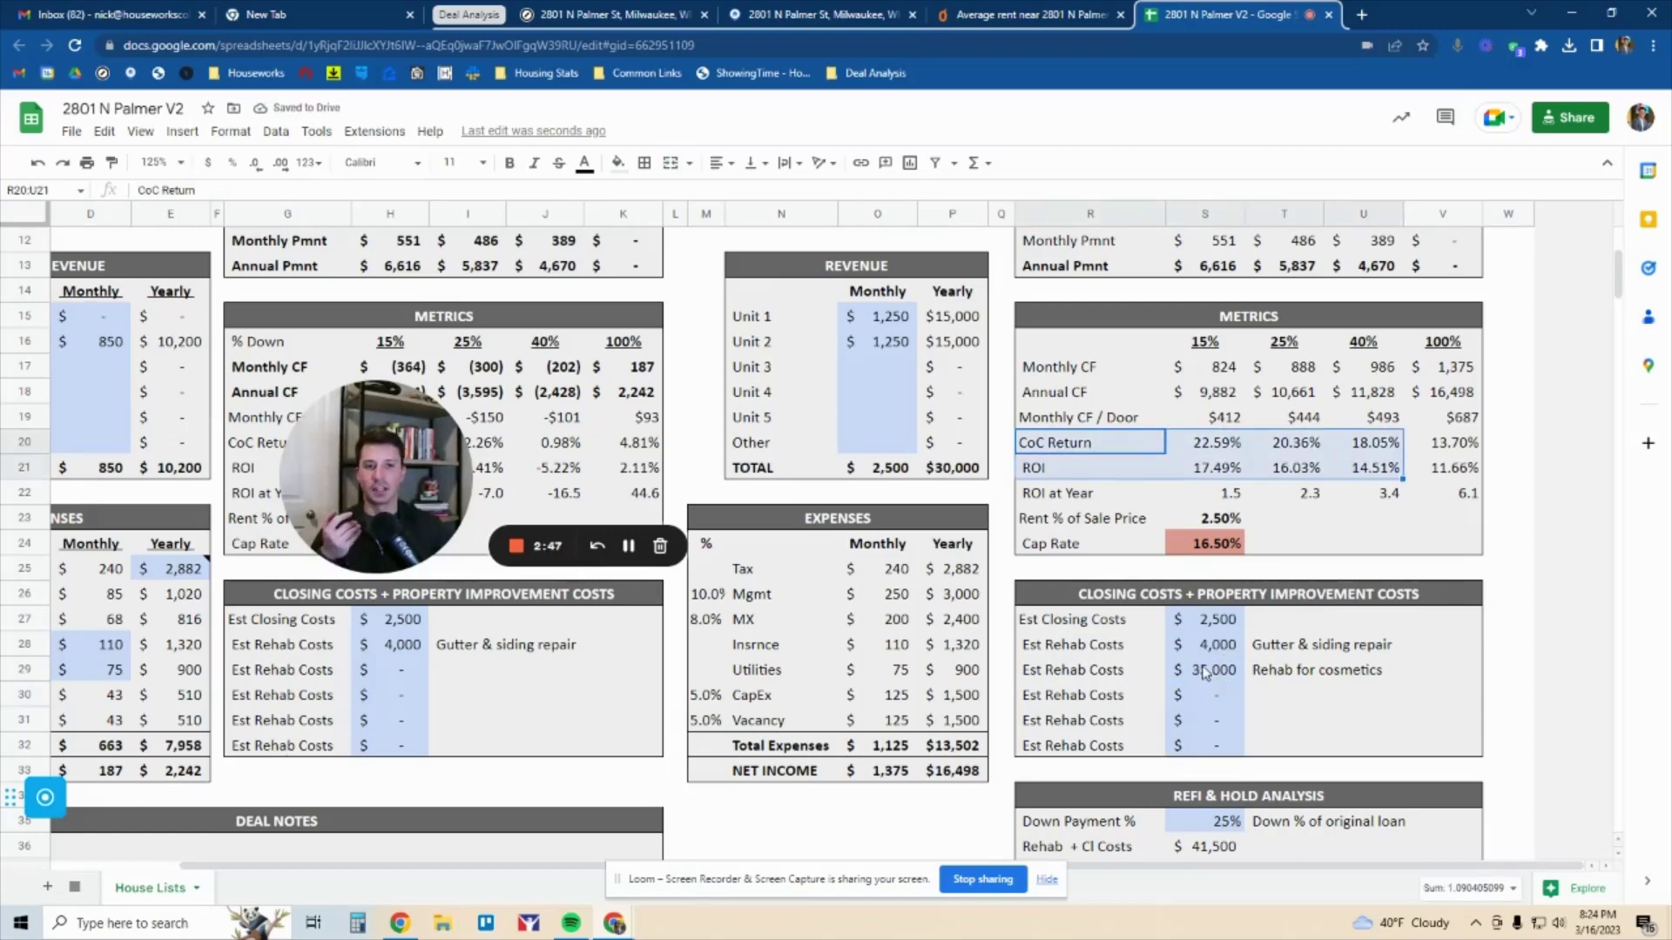
pyautogui.moveTo(879, 317); pyautogui.dragTo(882, 341)
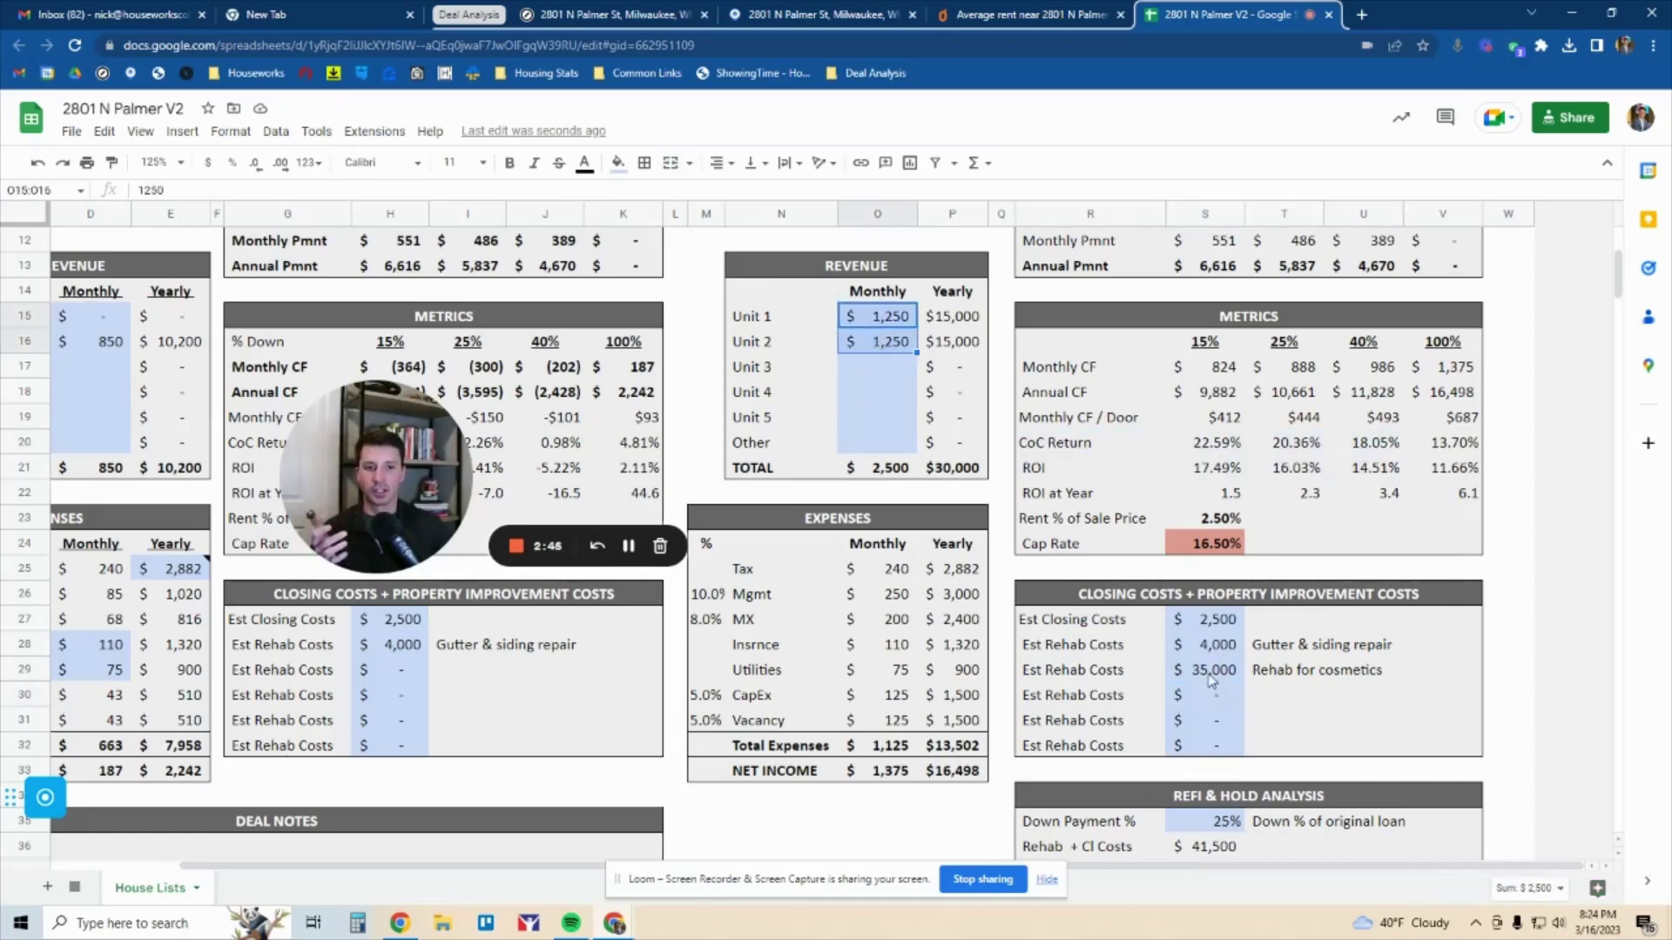
pyautogui.moveTo(1210, 675); pyautogui.dragTo(1217, 625)
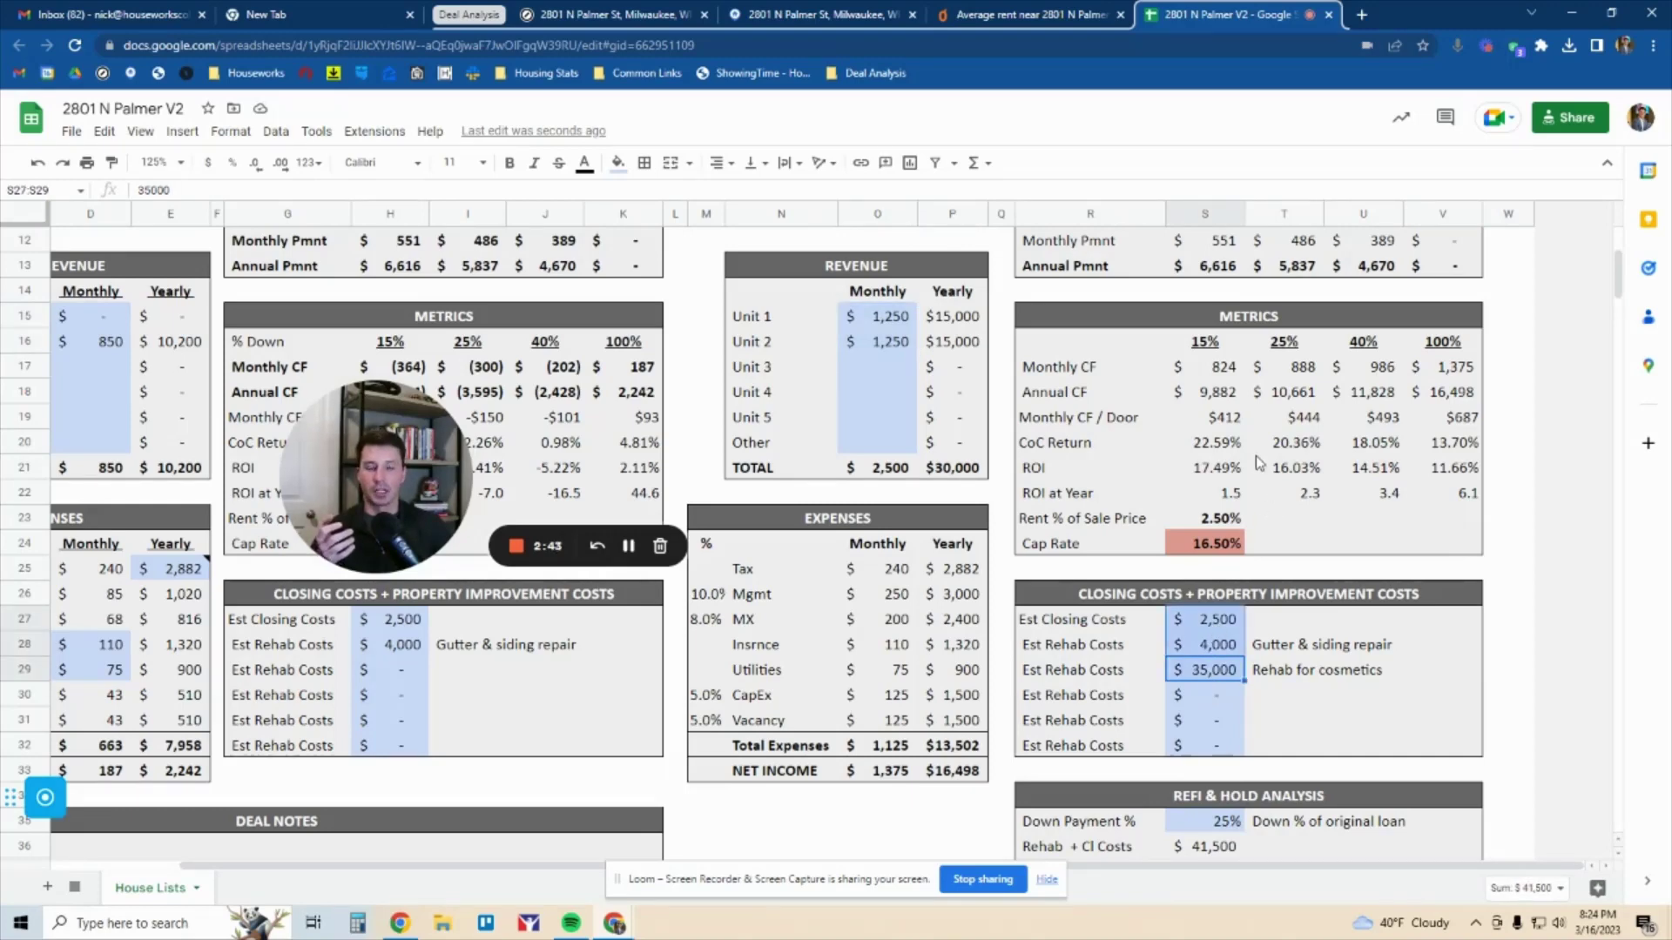
pyautogui.click(1304, 369)
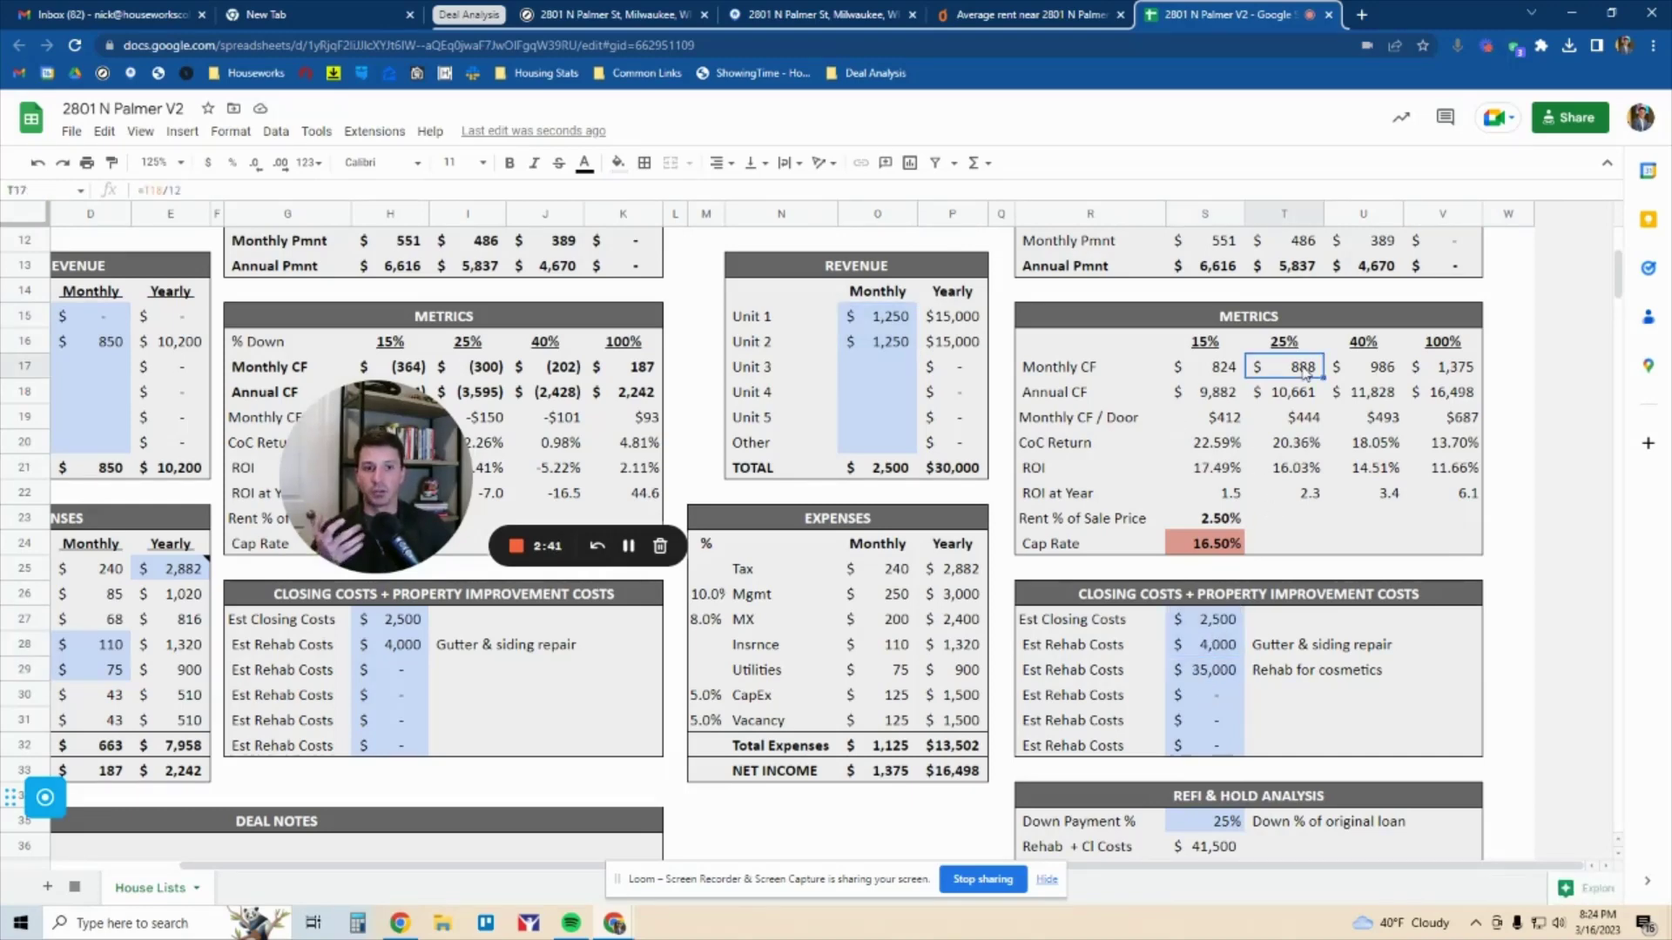
pyautogui.moveTo(1205, 446); pyautogui.dragTo(1446, 471)
pyautogui.moveTo(383, 474); pyautogui.dragTo(679, 583)
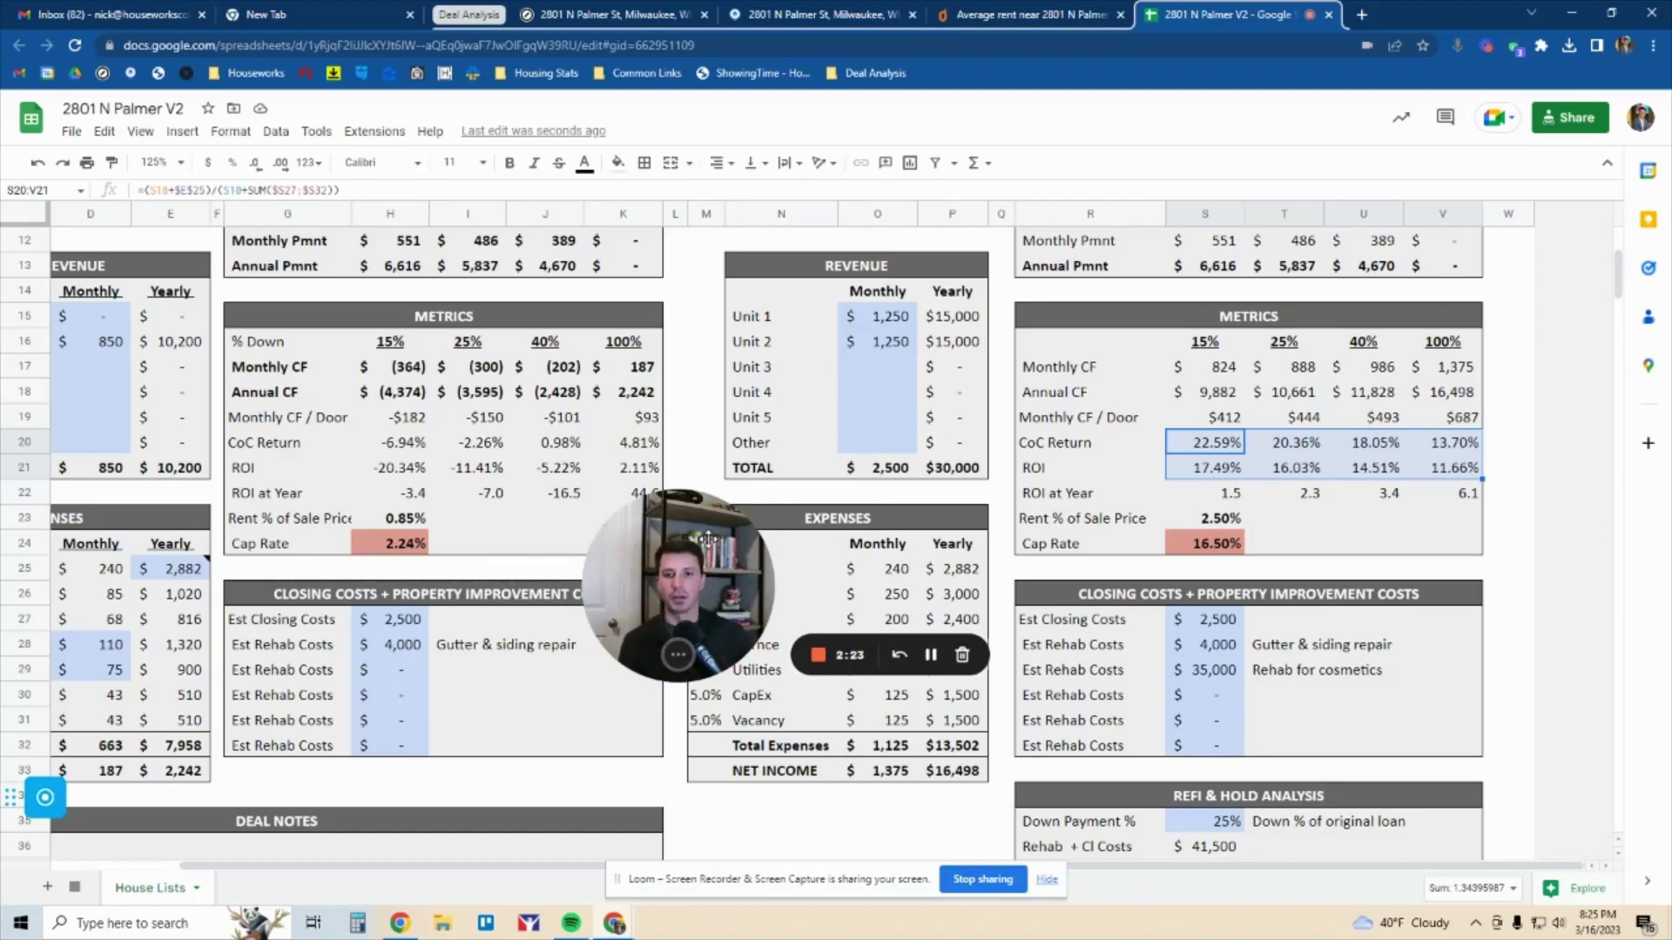
pyautogui.scroll(5, 473, 287)
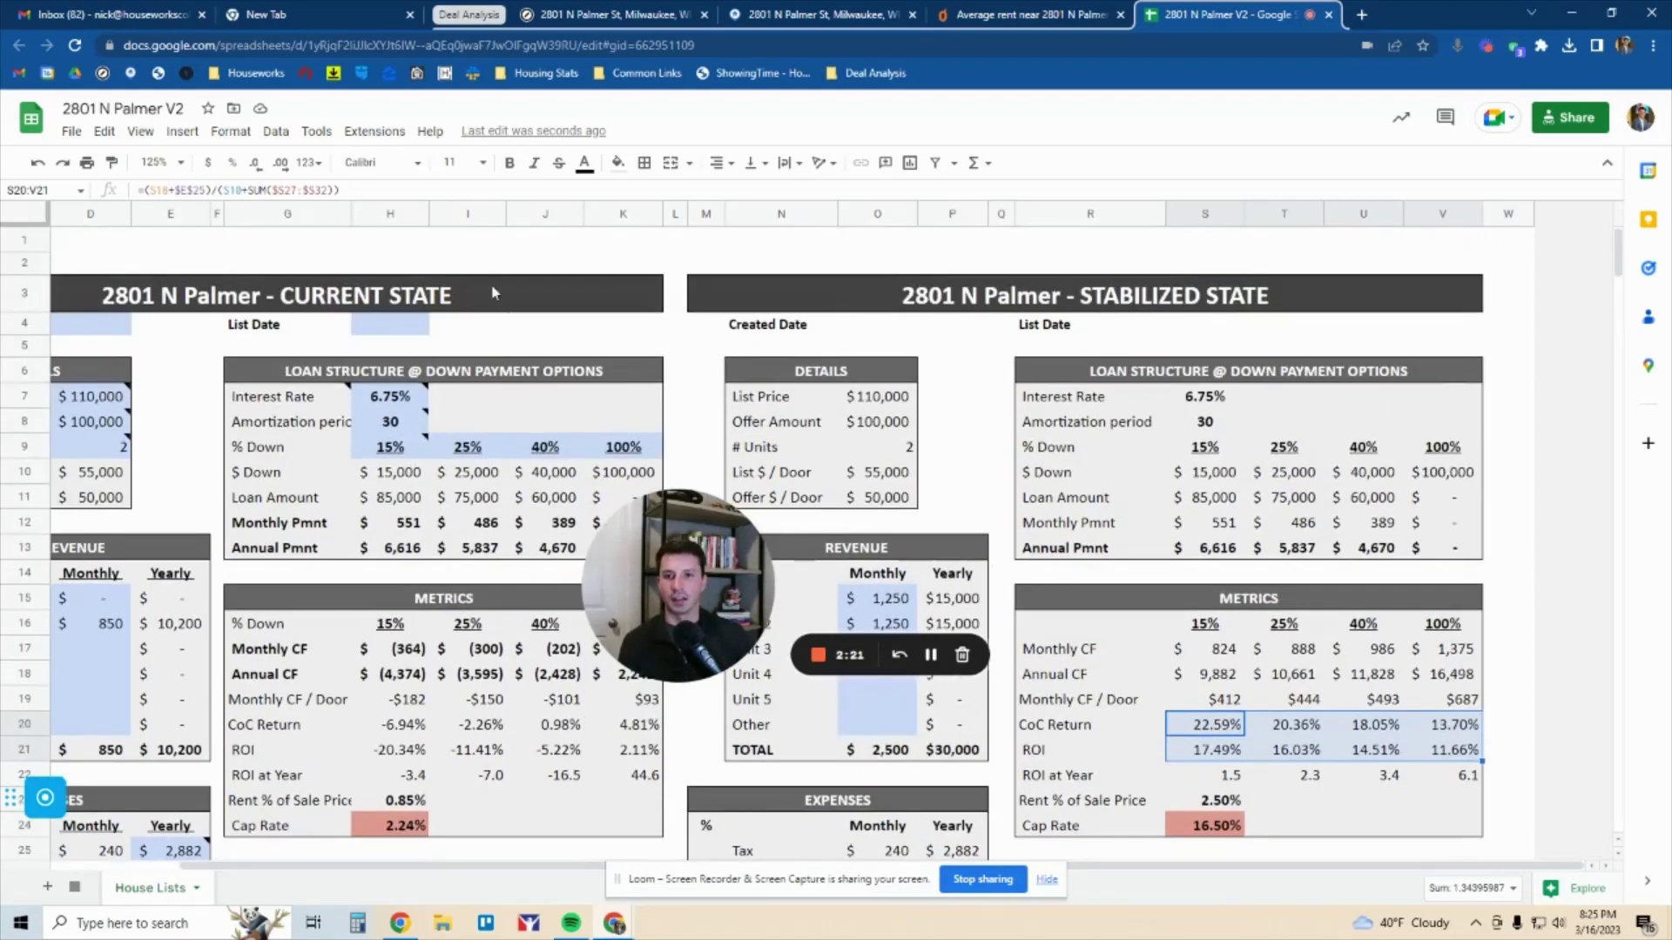
pyautogui.click(473, 287)
pyautogui.hotkey('shift', 'Down')
pyautogui.hotkey('shift', 'Down')
pyautogui.hotkey('shift', 'Down')
pyautogui.hotkey('shift', 'Down')
pyautogui.hotkey('shift', 'Down')
pyautogui.hotkey('shift', 'Down')
pyautogui.hotkey('shift', 'Down')
pyautogui.hotkey('shift', 'Down')
pyautogui.hotkey('shift', 'Down')
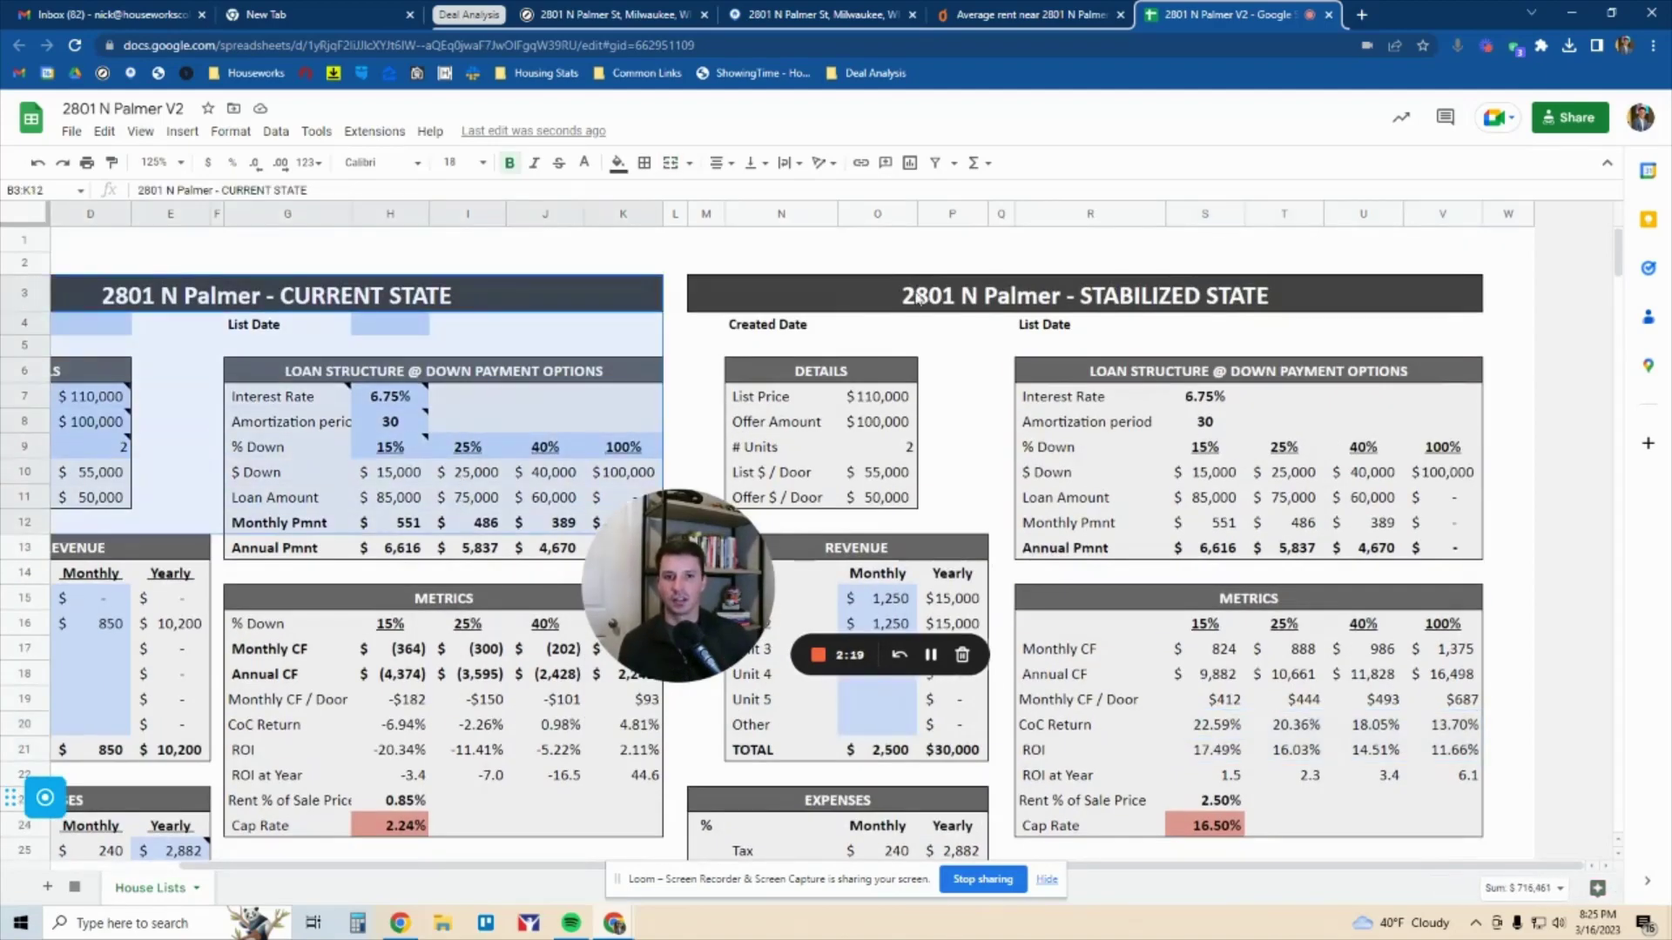
pyautogui.moveTo(918, 299); pyautogui.dragTo(942, 503)
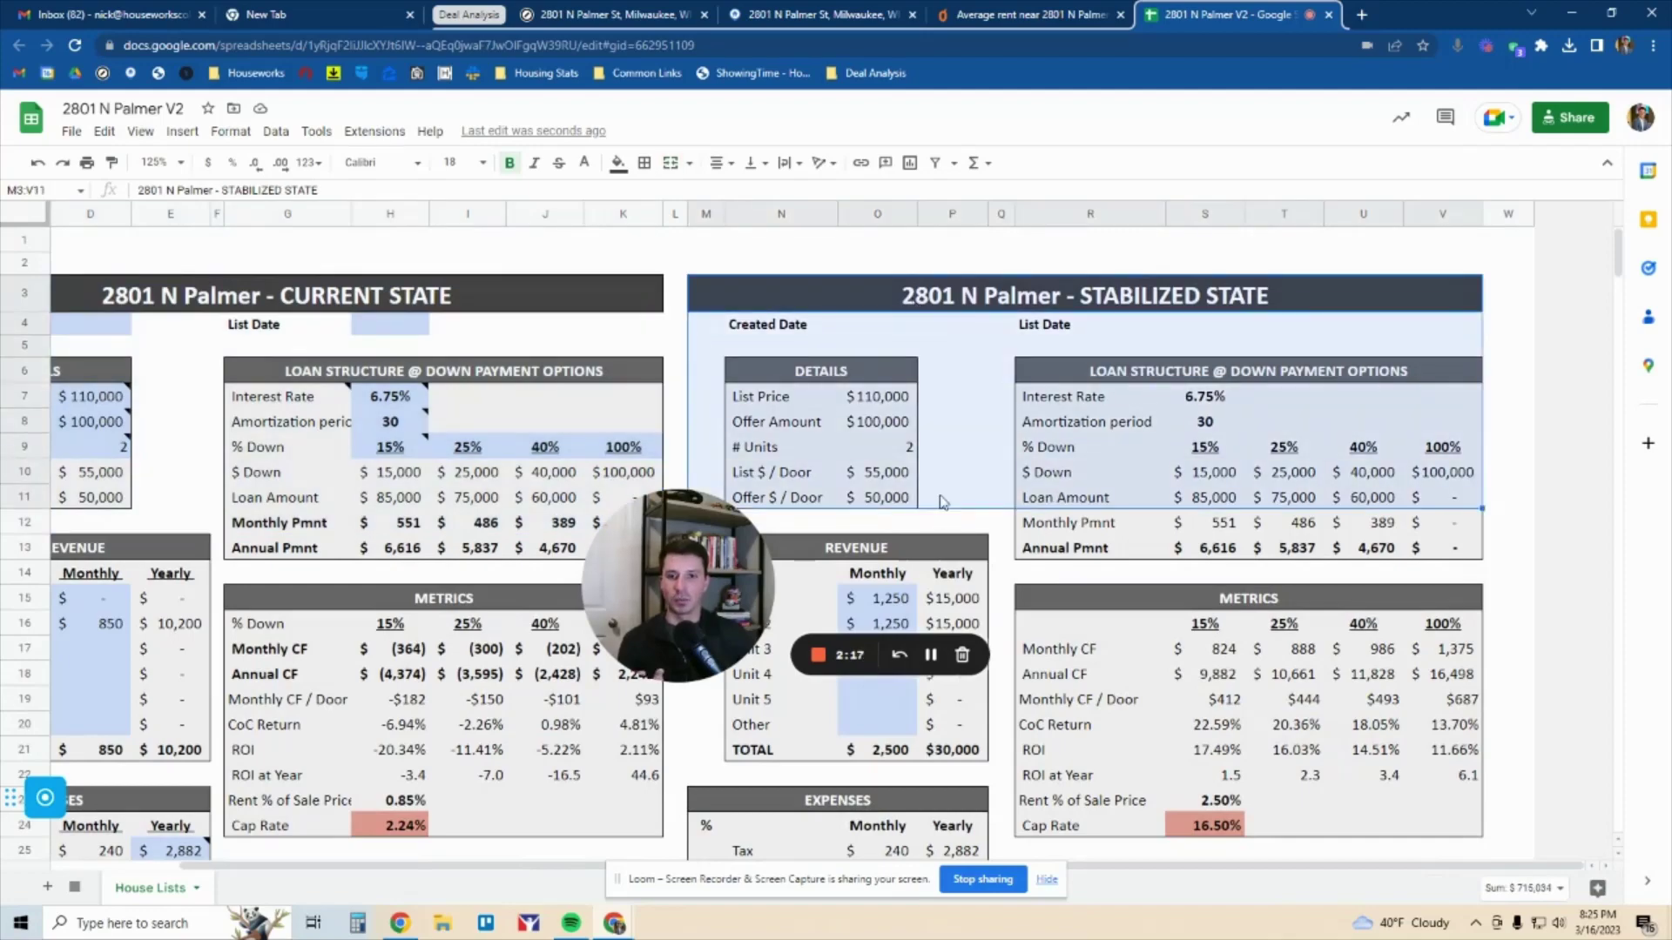
pyautogui.scroll(-5, 962, 443)
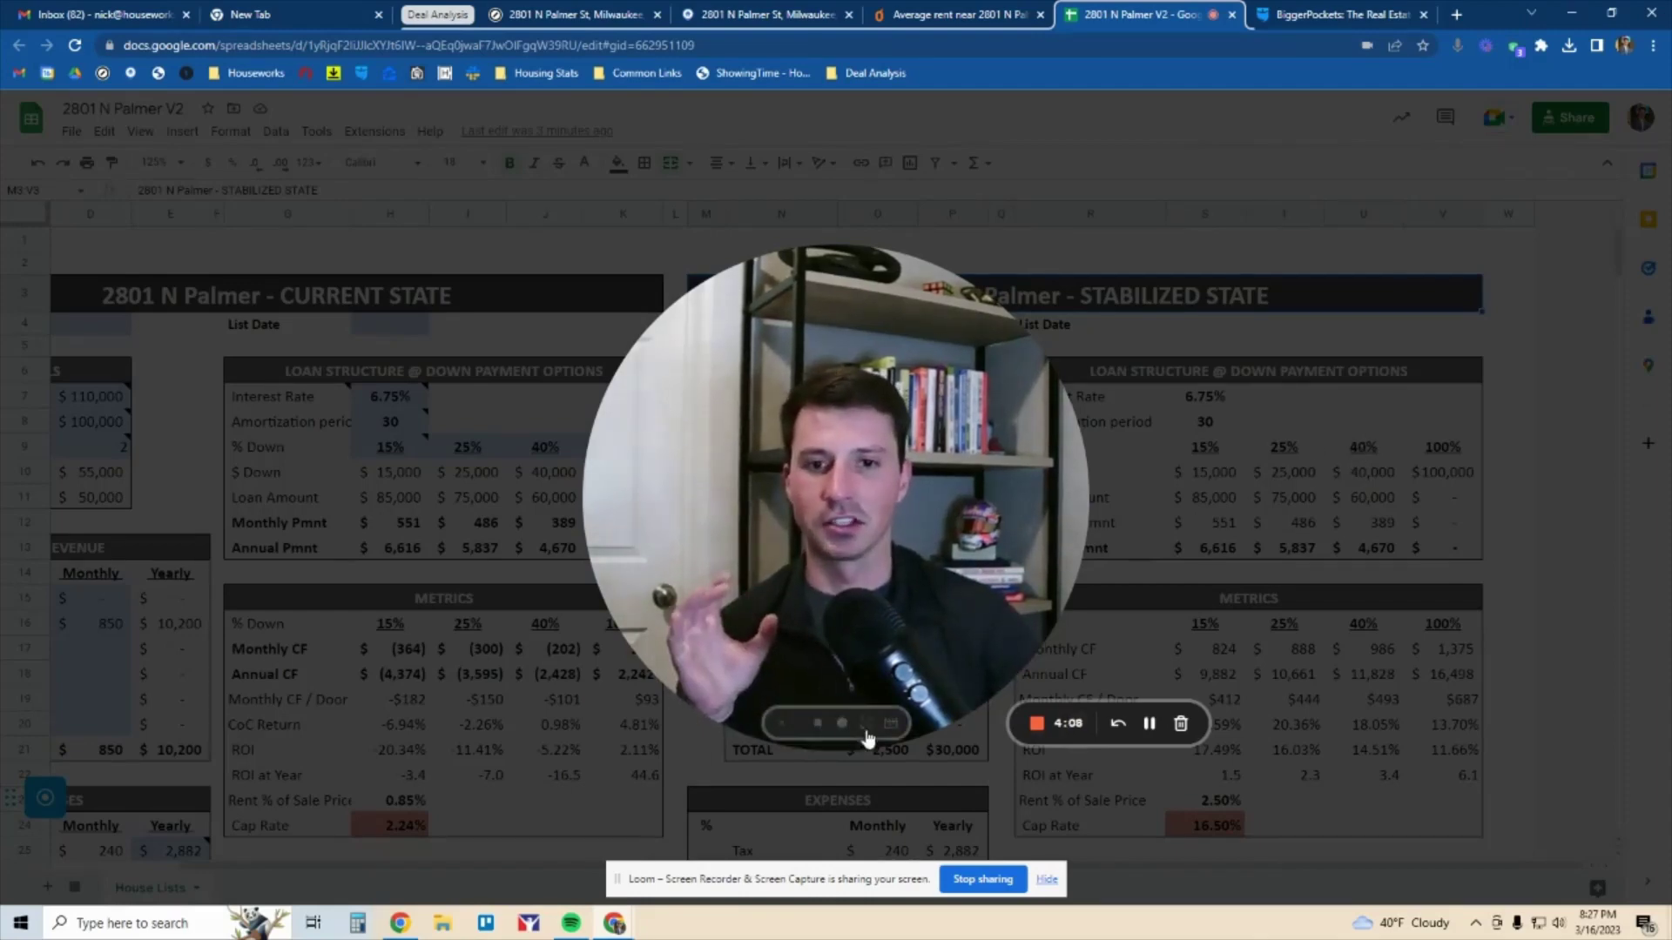
pyautogui.click(824, 730)
pyautogui.moveTo(151, 781); pyautogui.dragTo(583, 498)
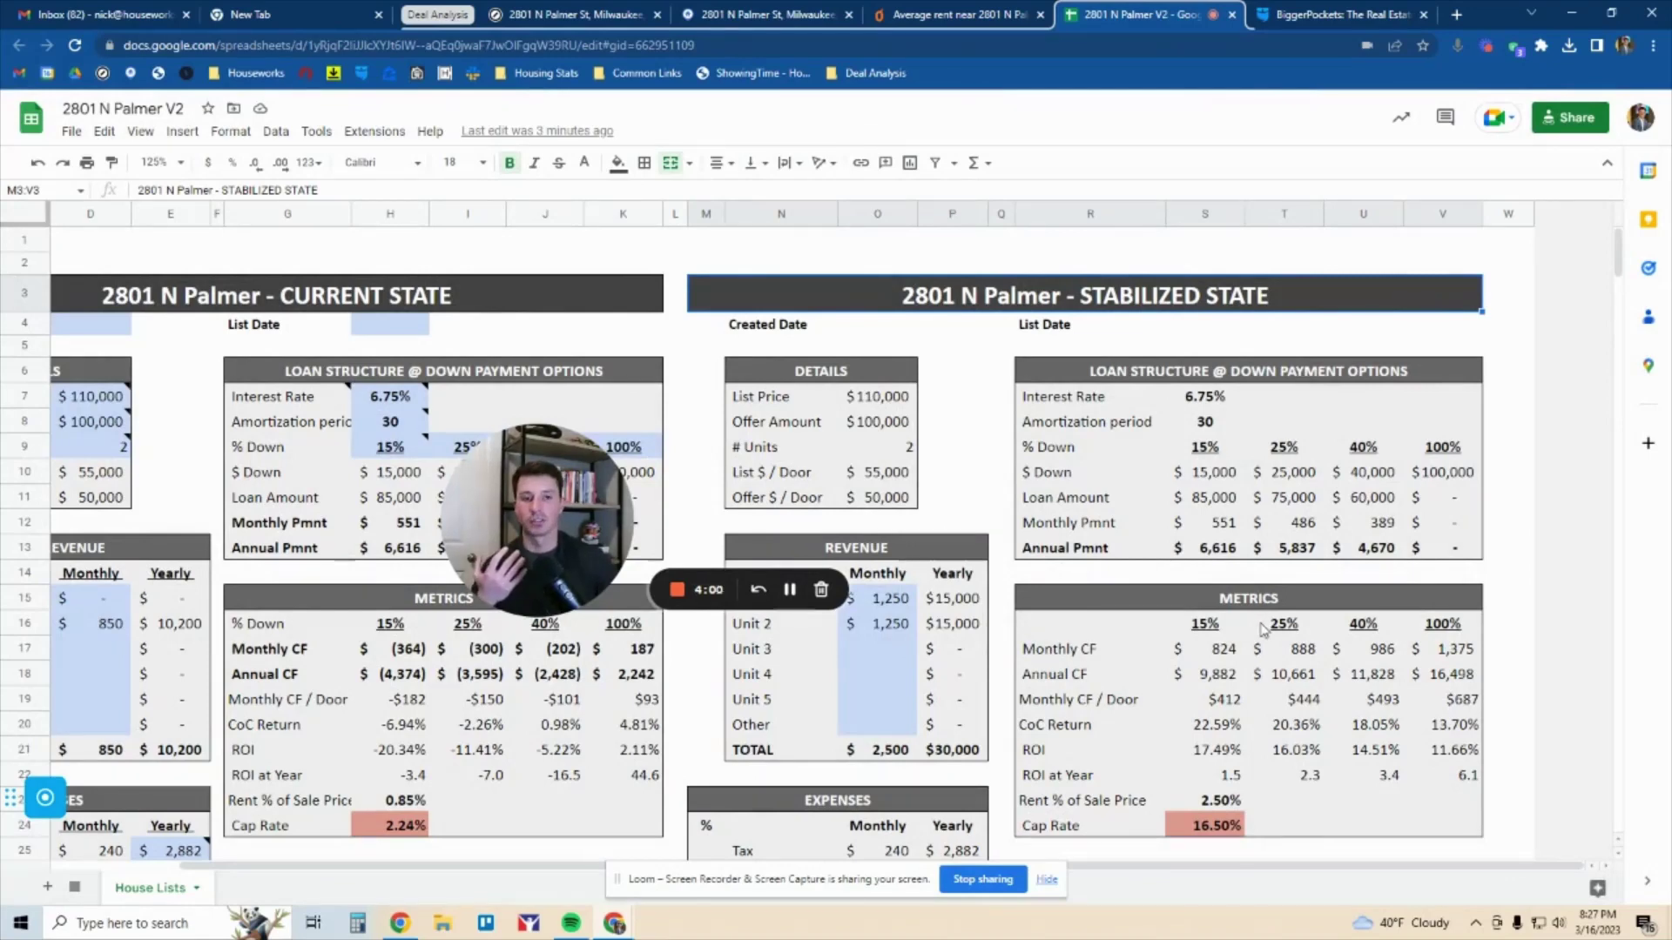
pyautogui.click(1303, 697)
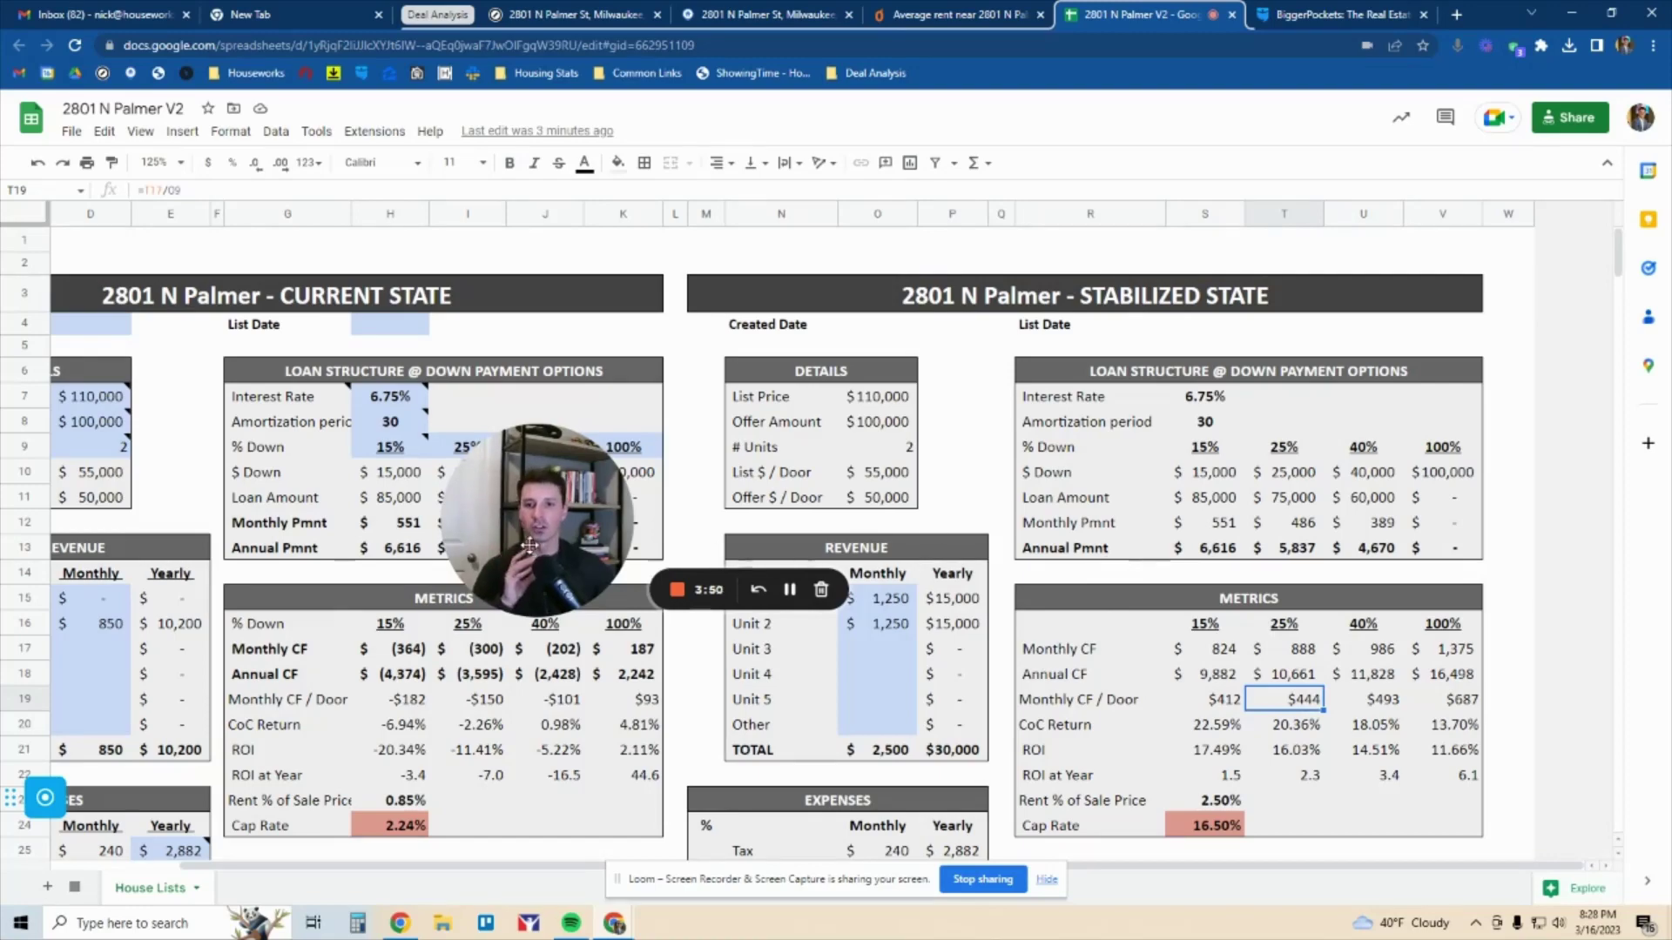
pyautogui.click(567, 591)
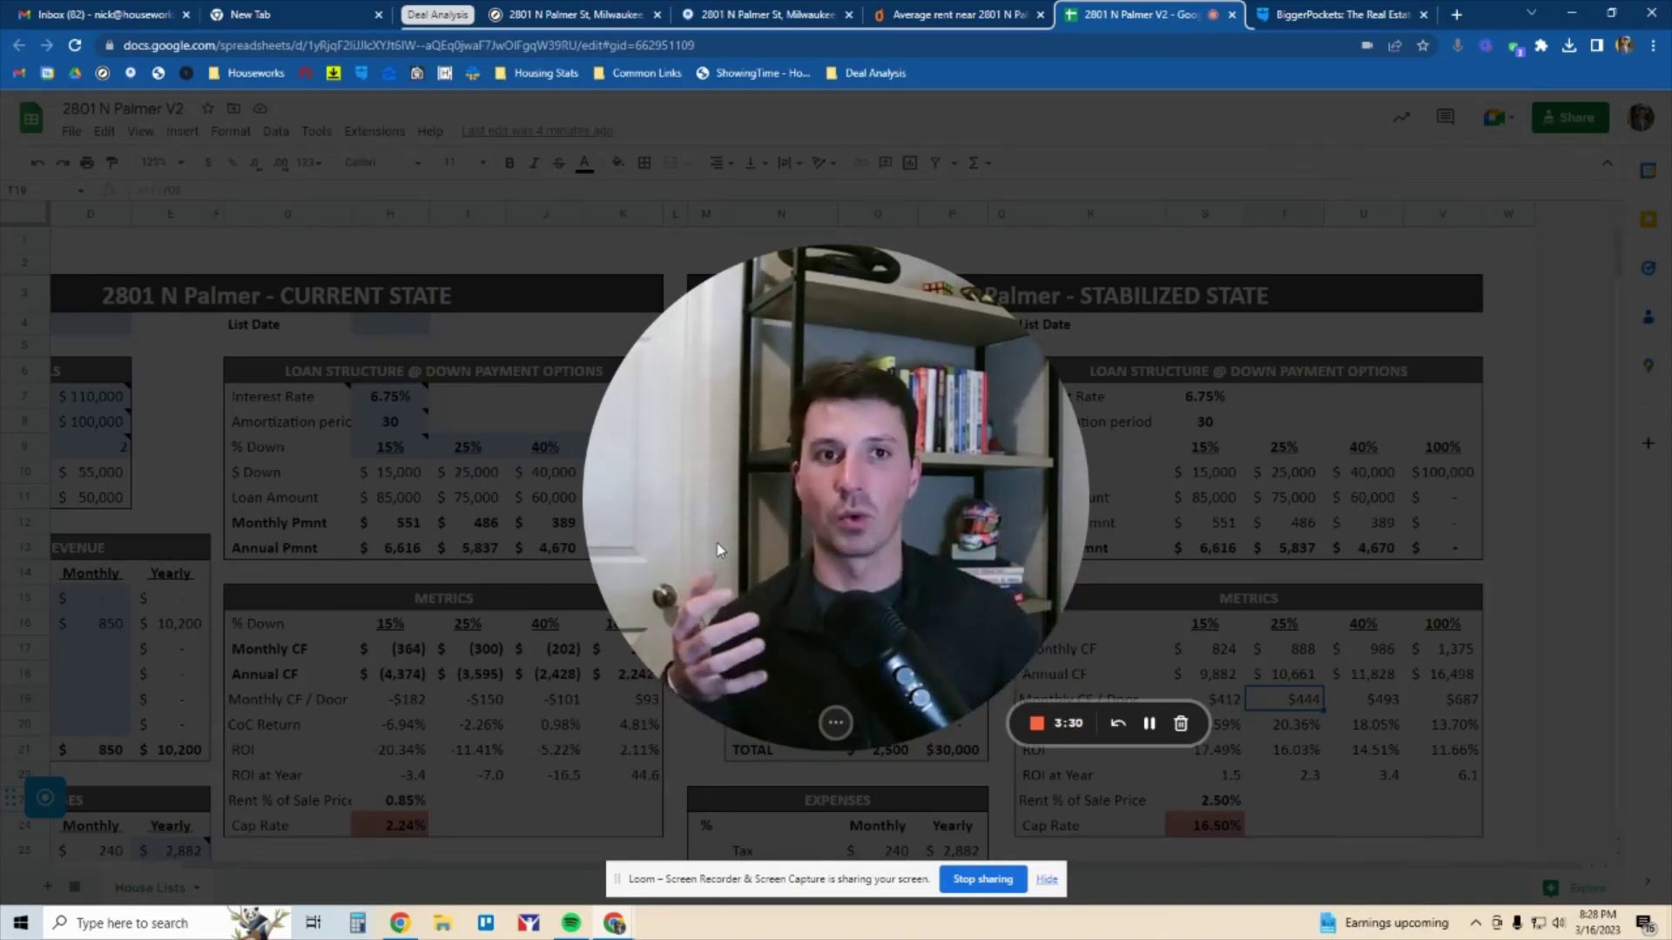
pyautogui.click(1313, 11)
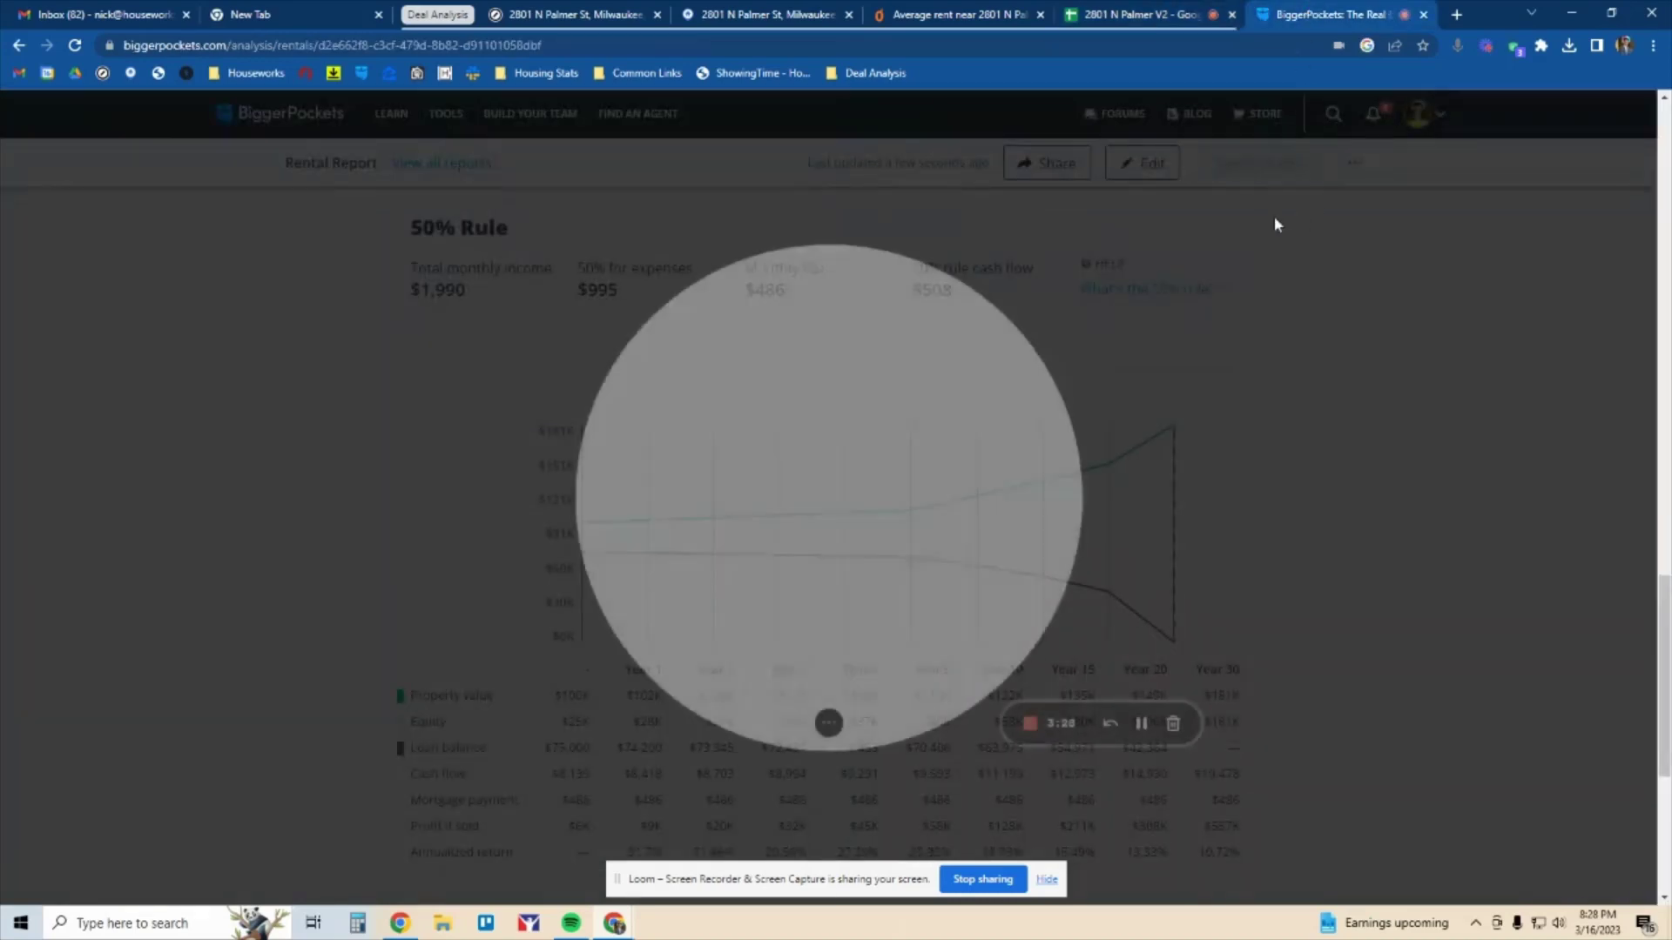
pyautogui.click(810, 723)
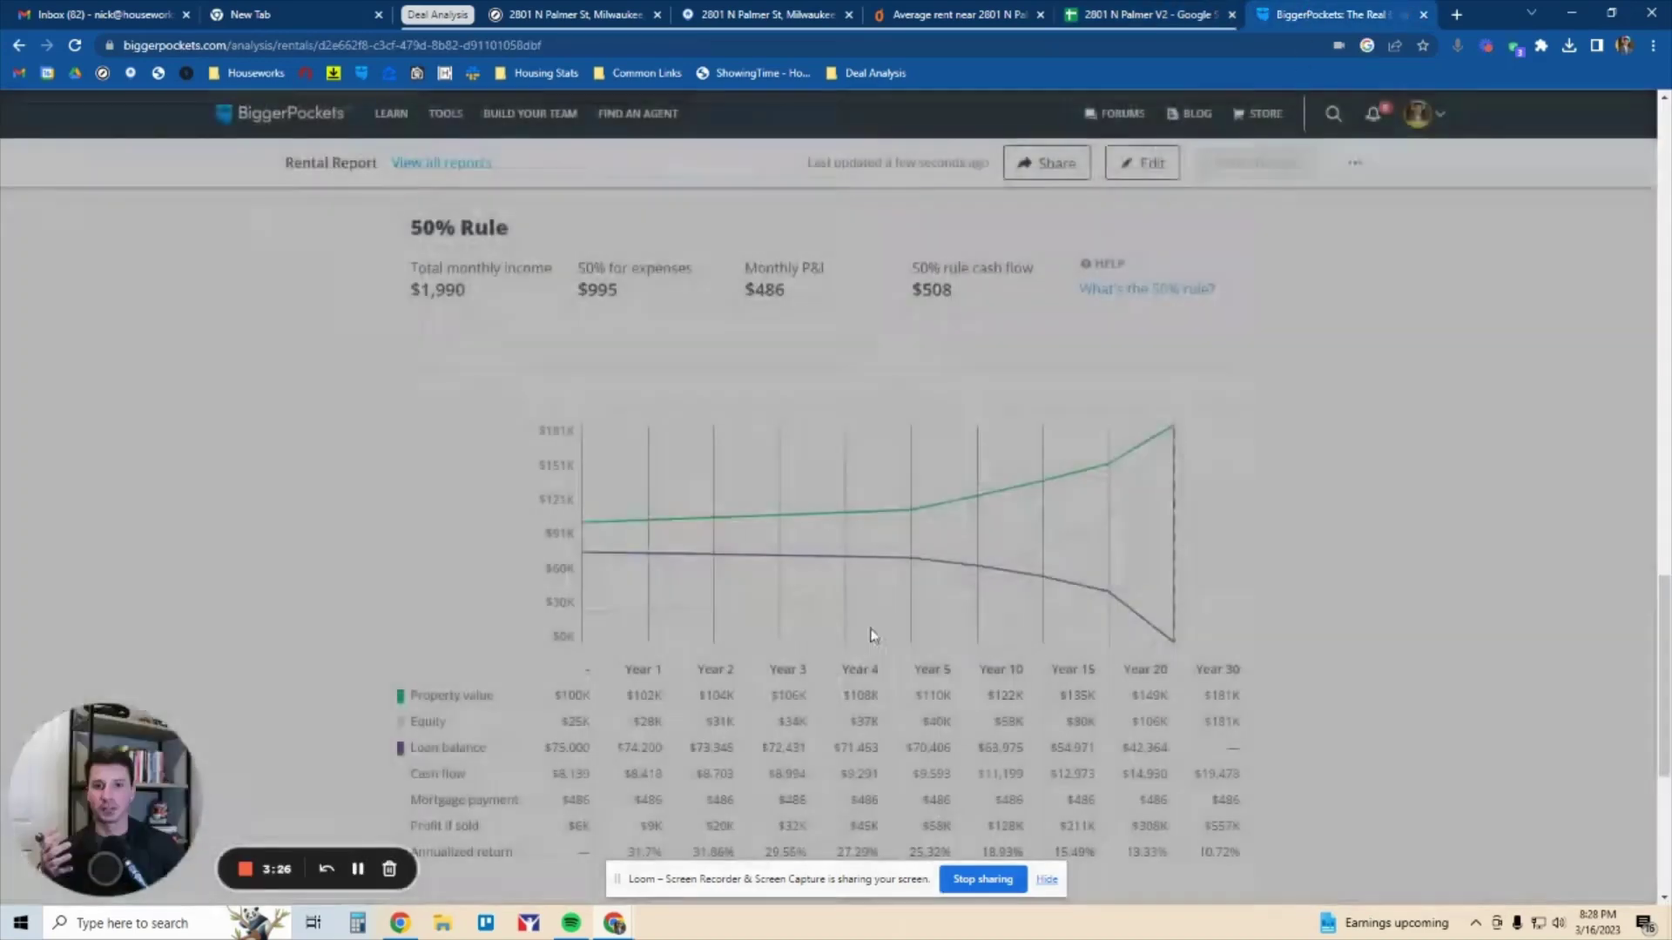
pyautogui.moveTo(83, 801); pyautogui.dragTo(146, 365)
pyautogui.scroll(15, 1162, 493)
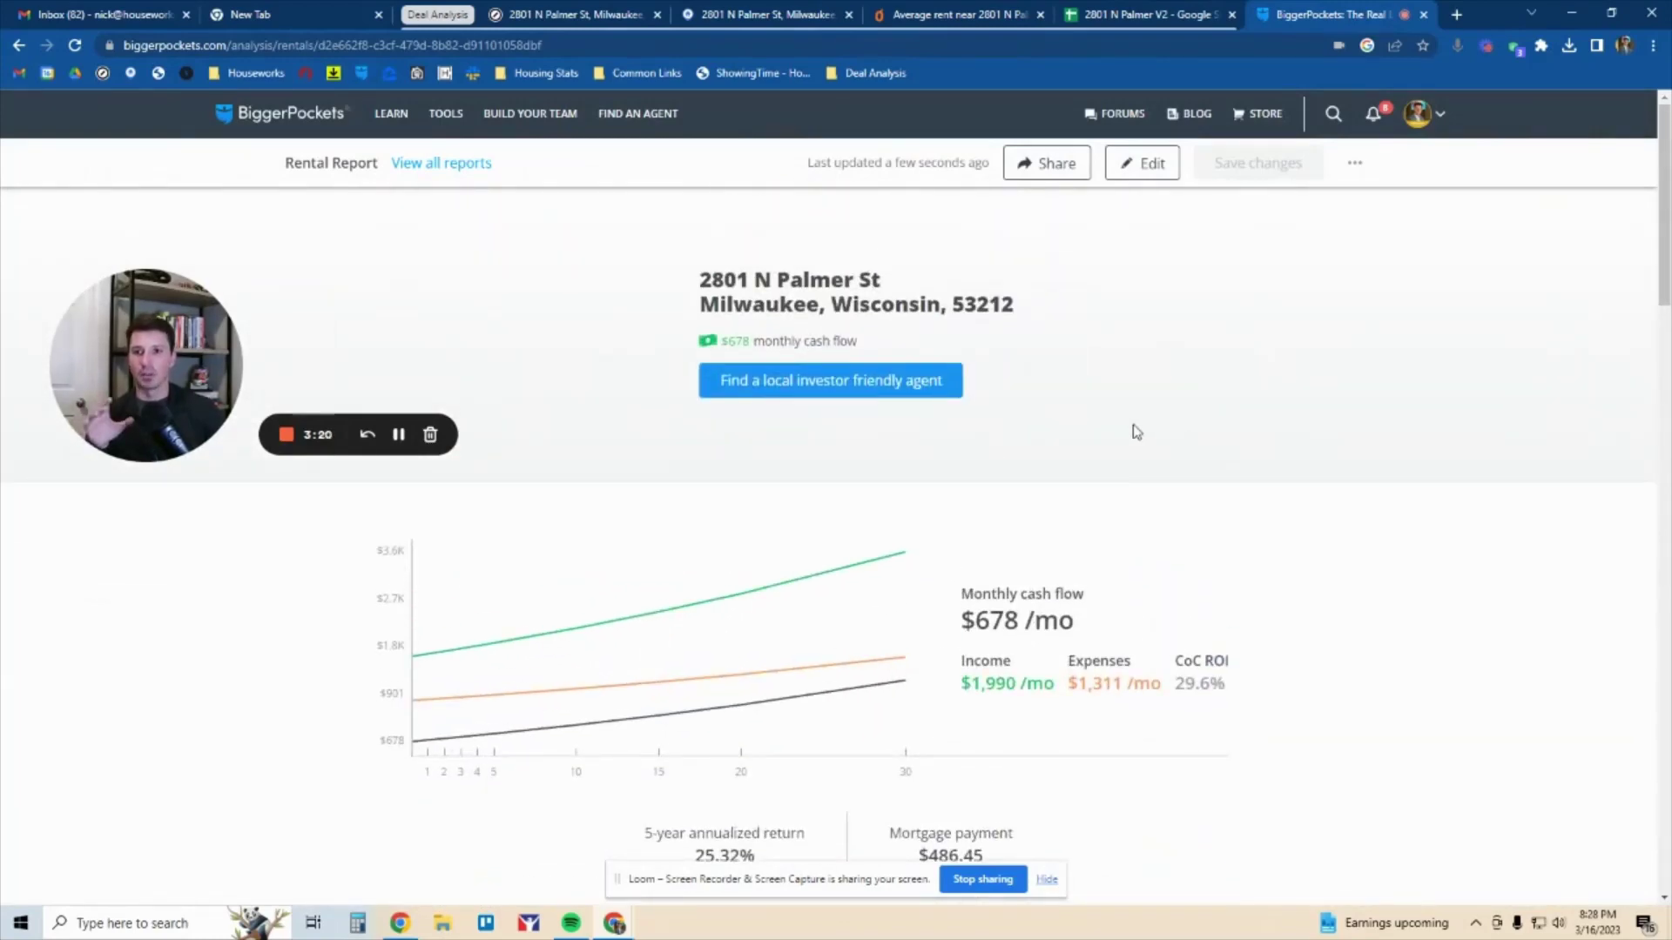
pyautogui.scroll(-4, 1142, 430)
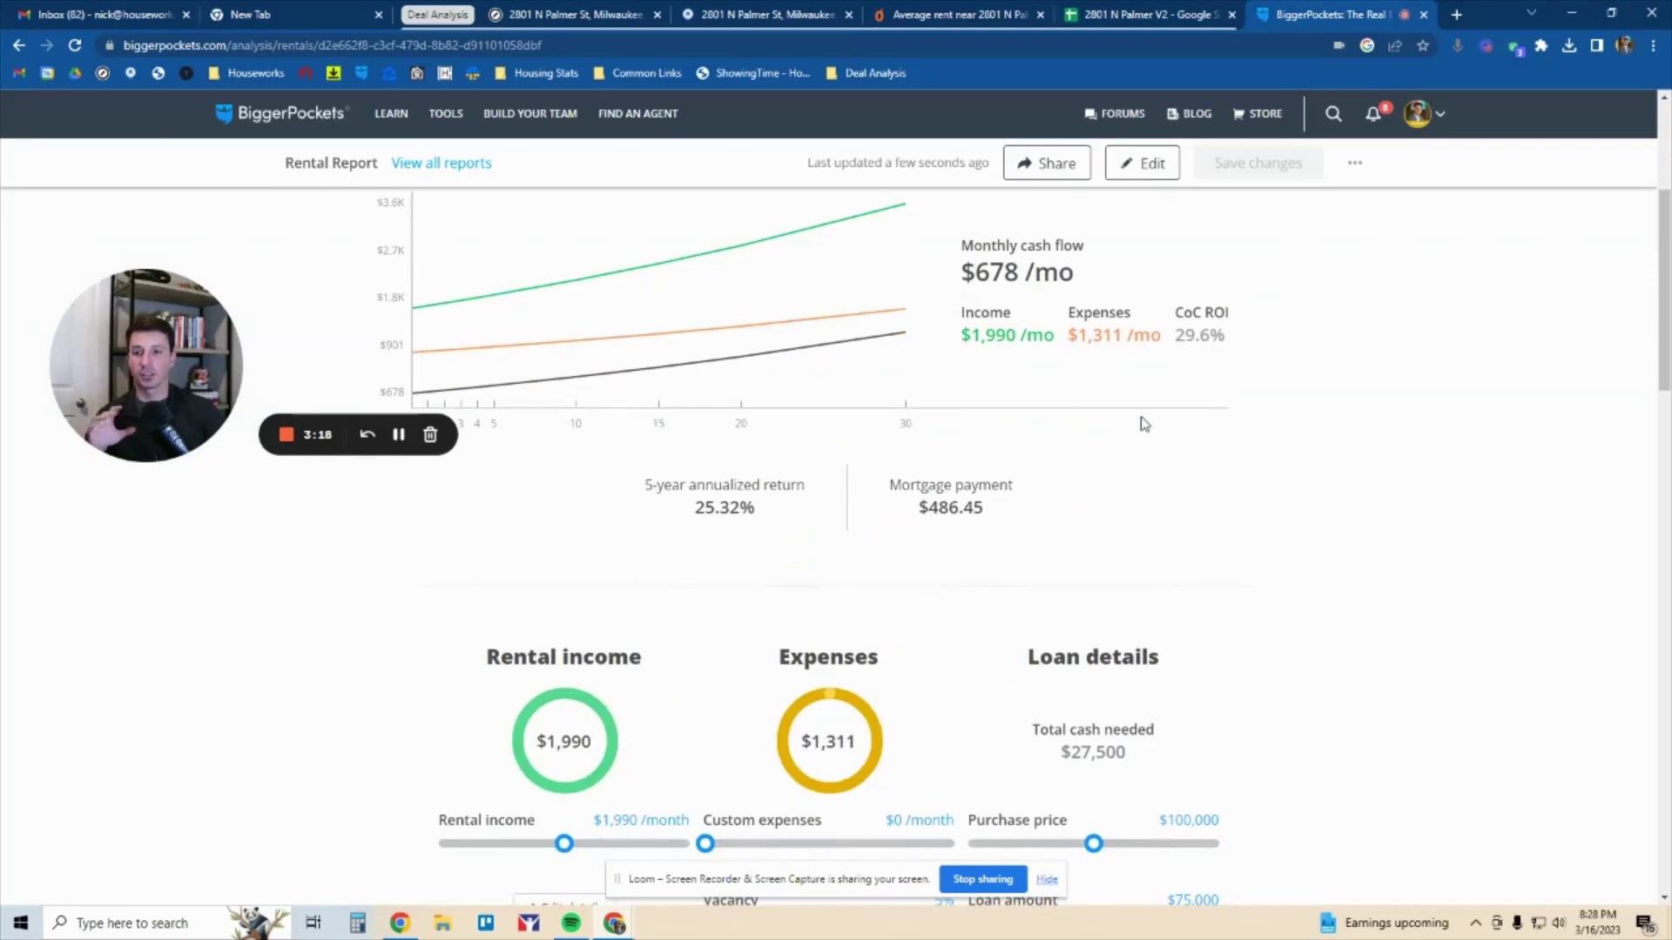
pyautogui.scroll(-5, 1143, 429)
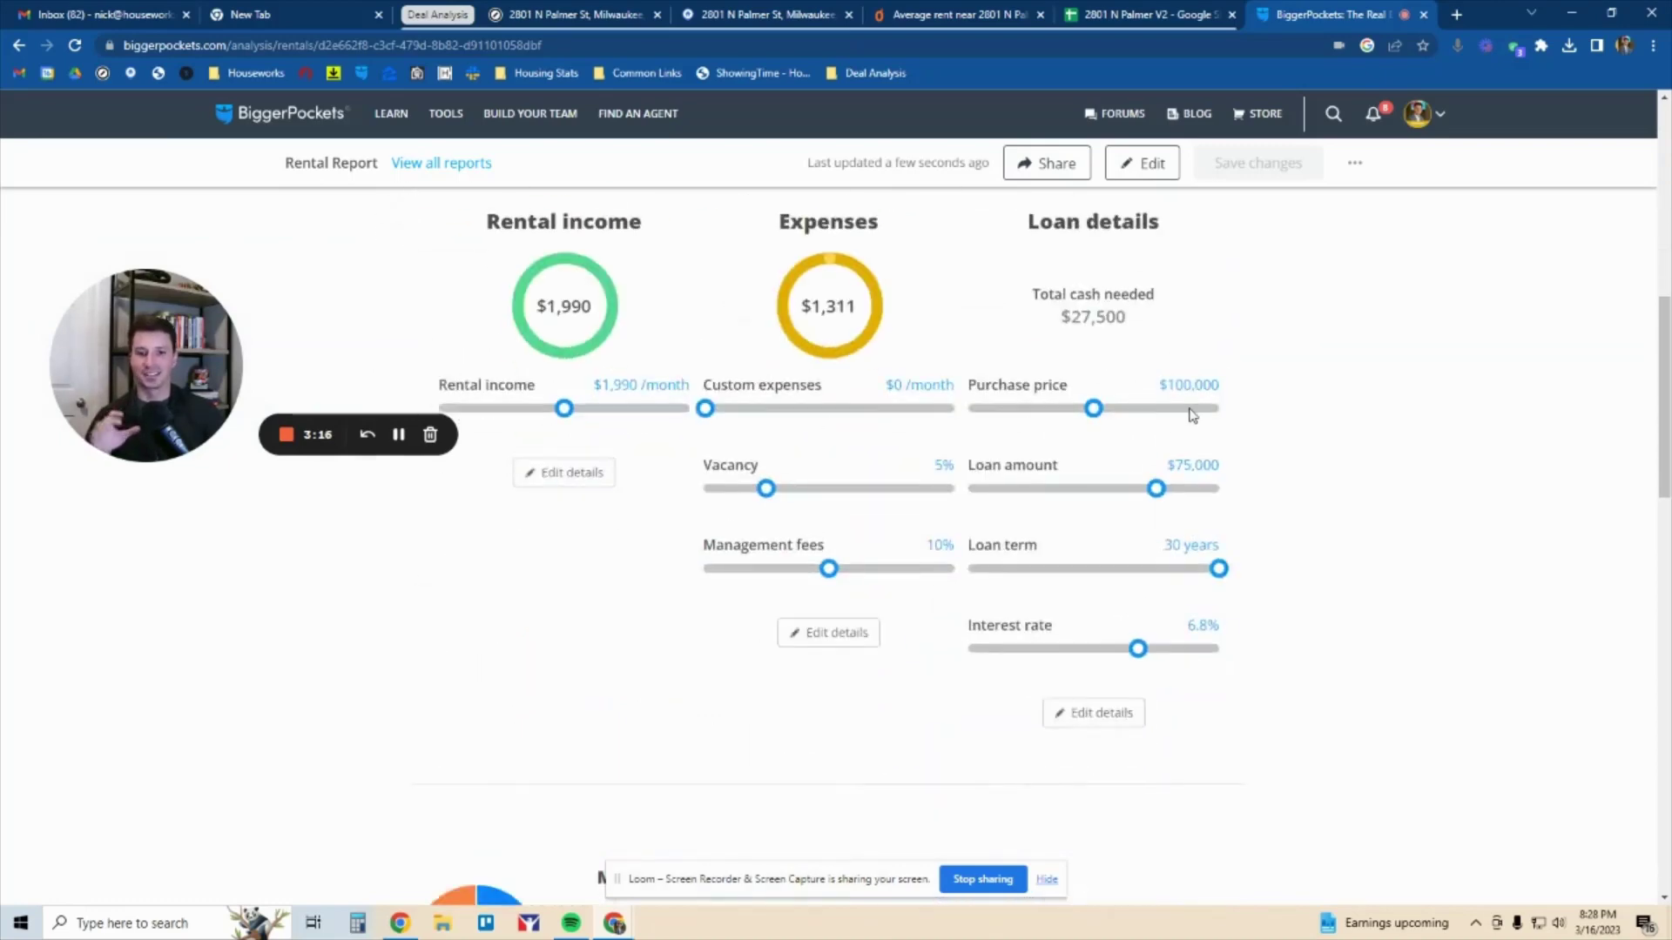
pyautogui.scroll(-8, 1185, 414)
pyautogui.scroll(-7, 1192, 410)
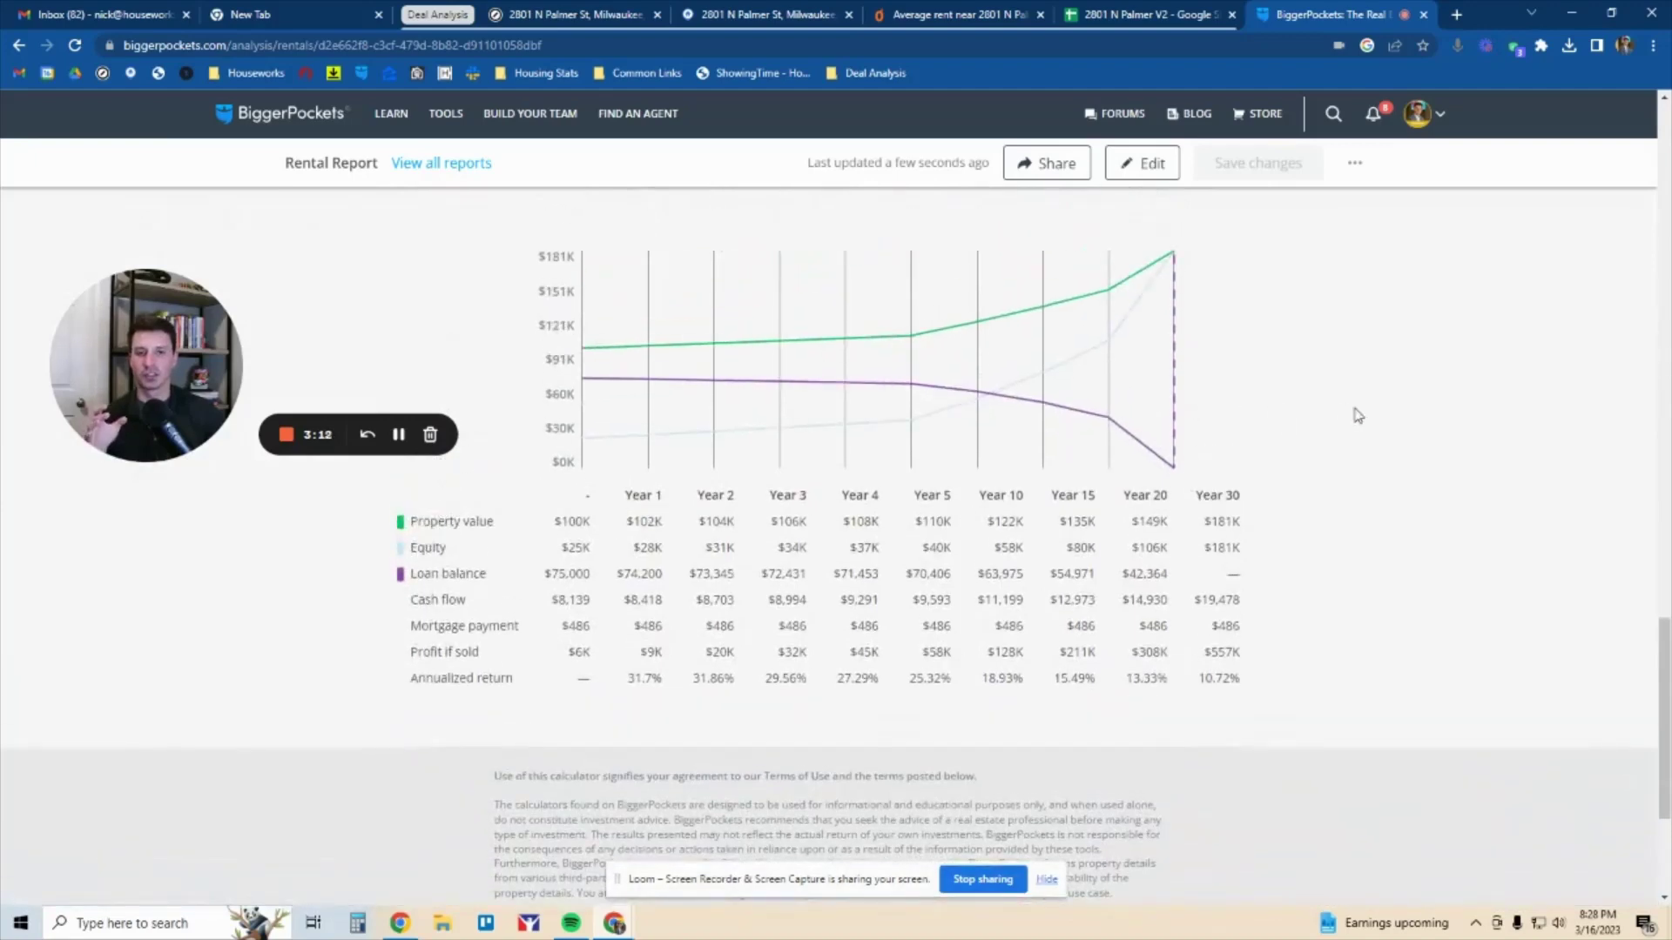
pyautogui.moveTo(148, 383); pyautogui.dragTo(197, 357)
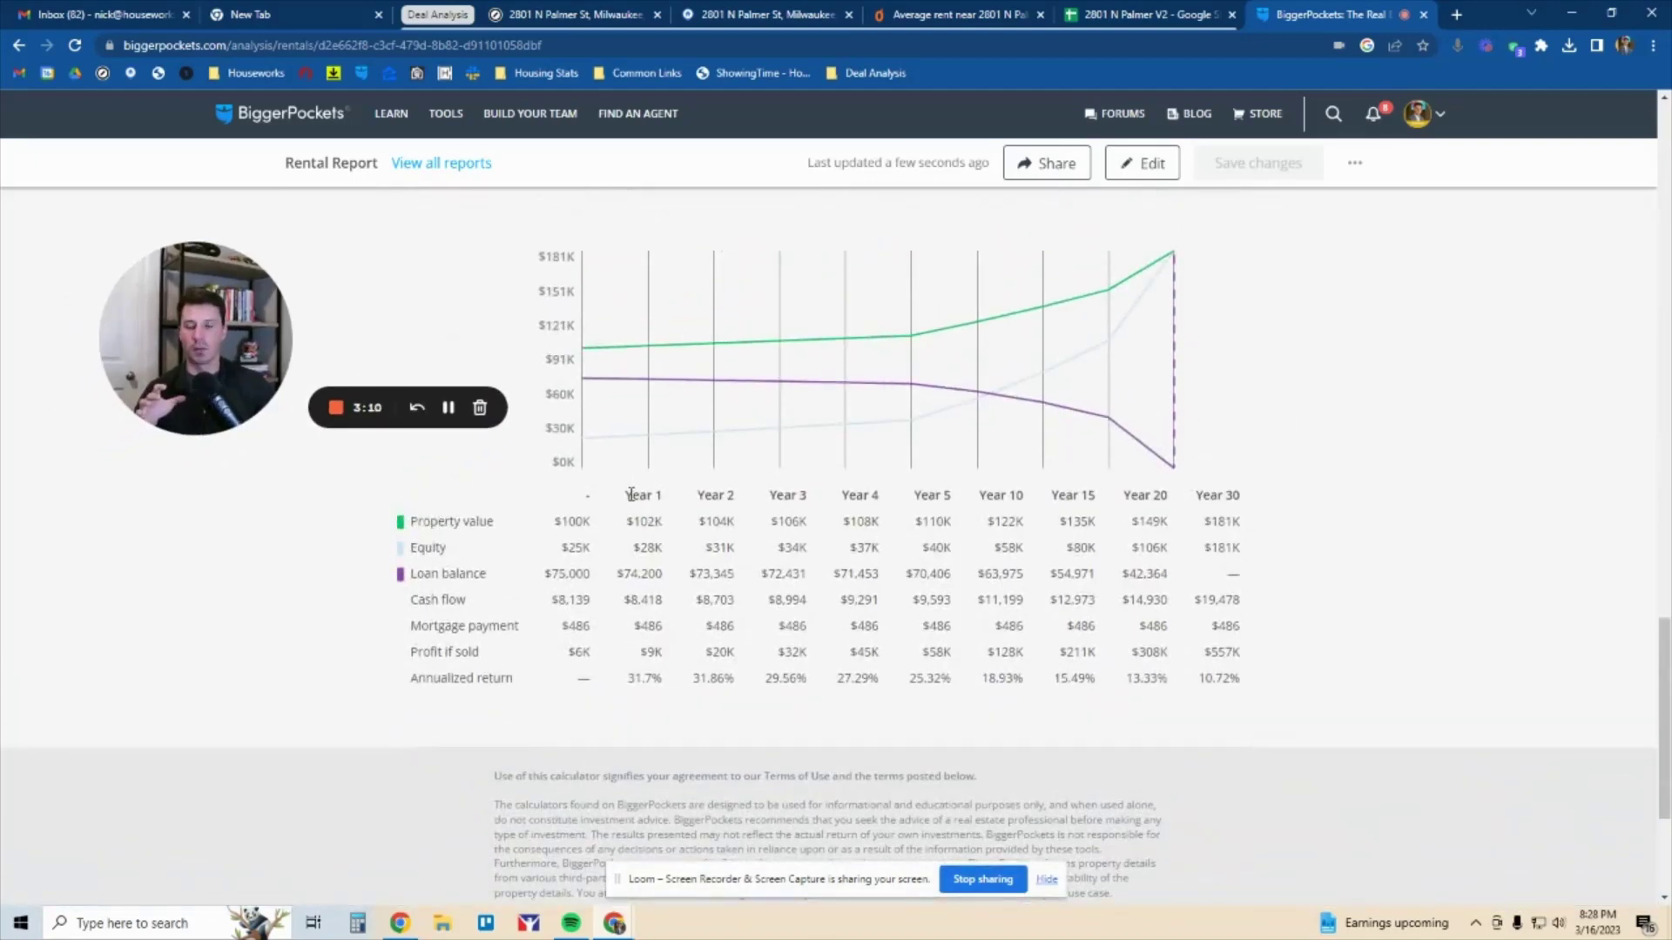
pyautogui.moveTo(412, 651); pyautogui.dragTo(484, 653)
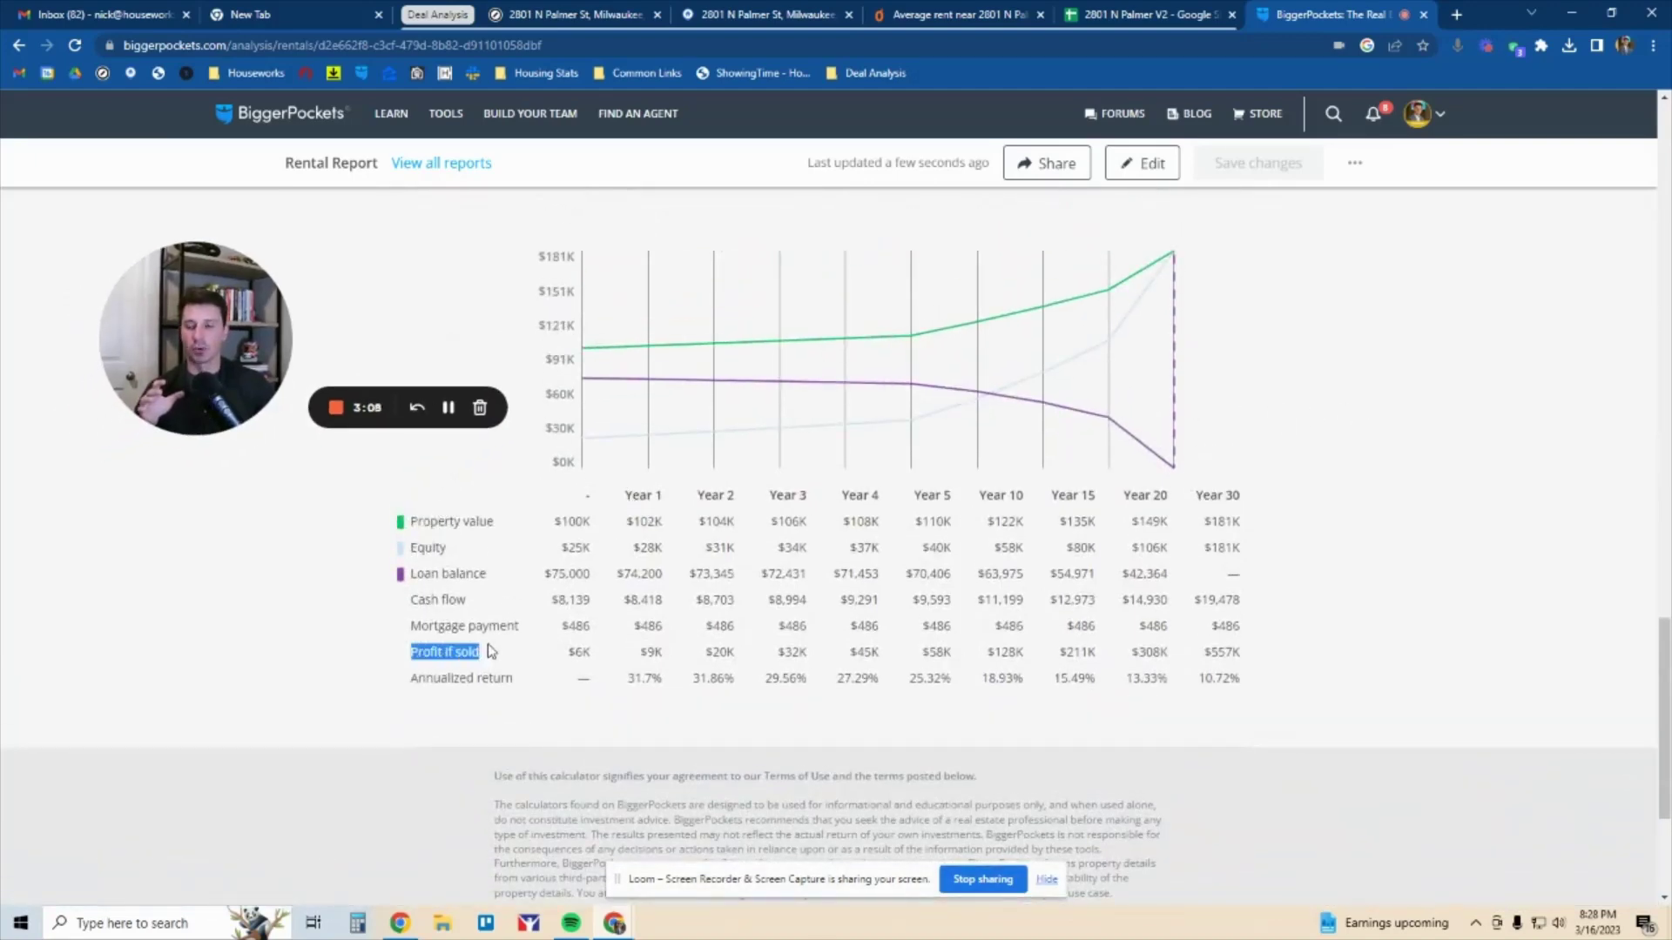
pyautogui.click(661, 495)
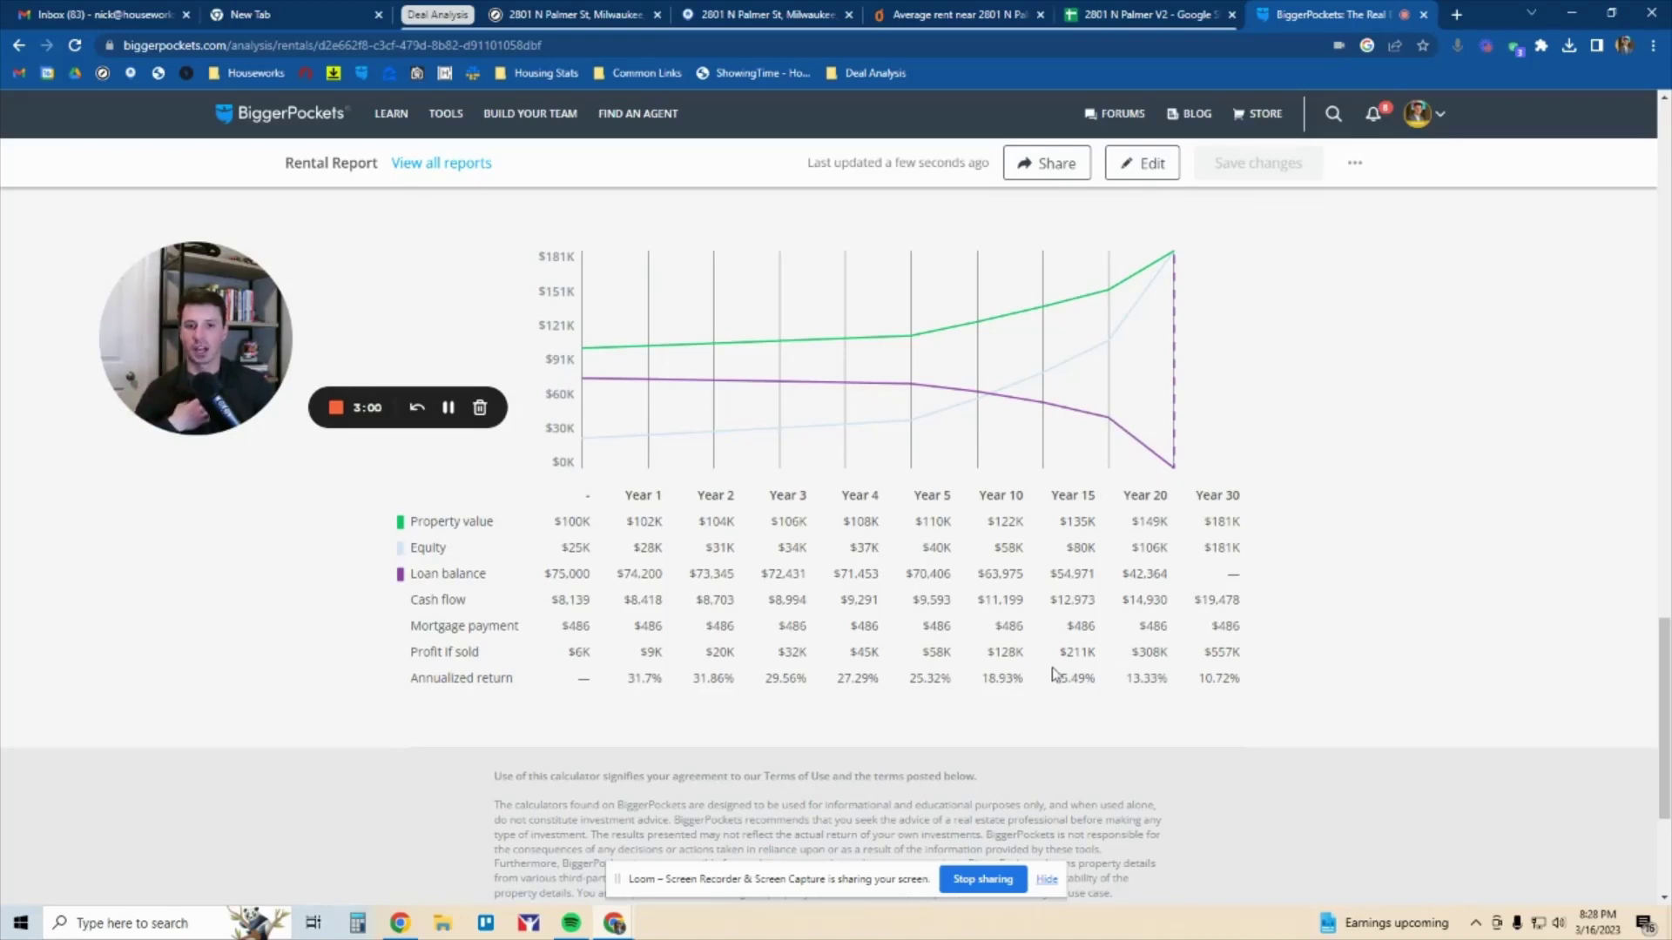
pyautogui.moveTo(929, 652); pyautogui.dragTo(1254, 644)
pyautogui.click(906, 666)
pyautogui.doubleClick(424, 654)
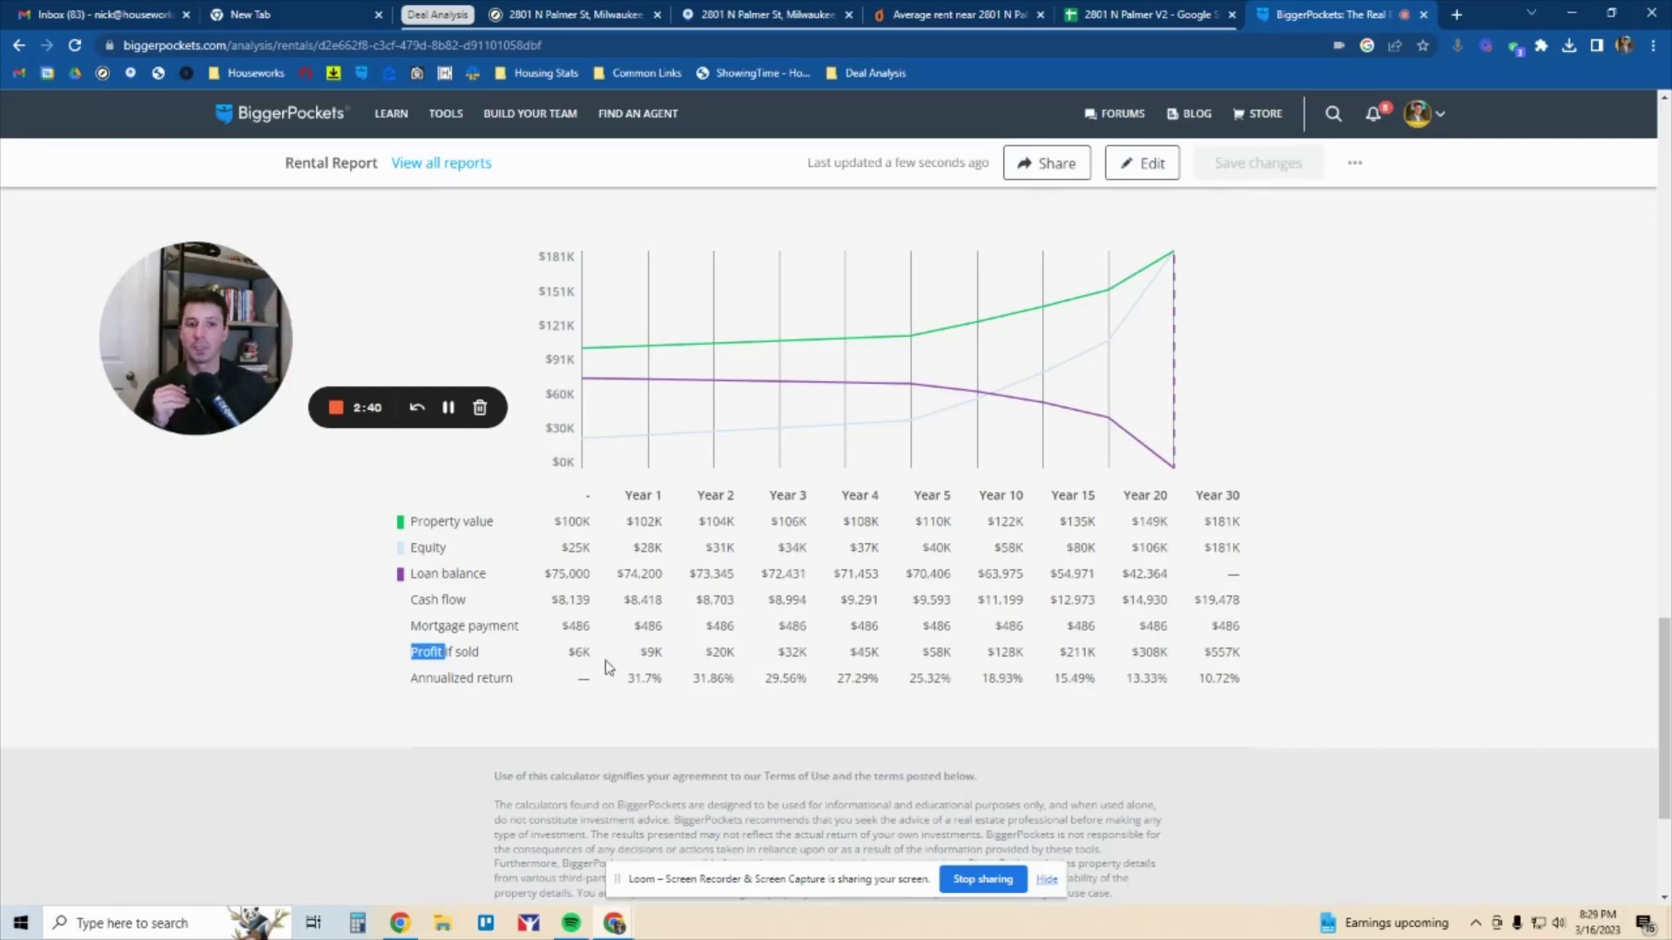
pyautogui.doubleClick(1071, 649)
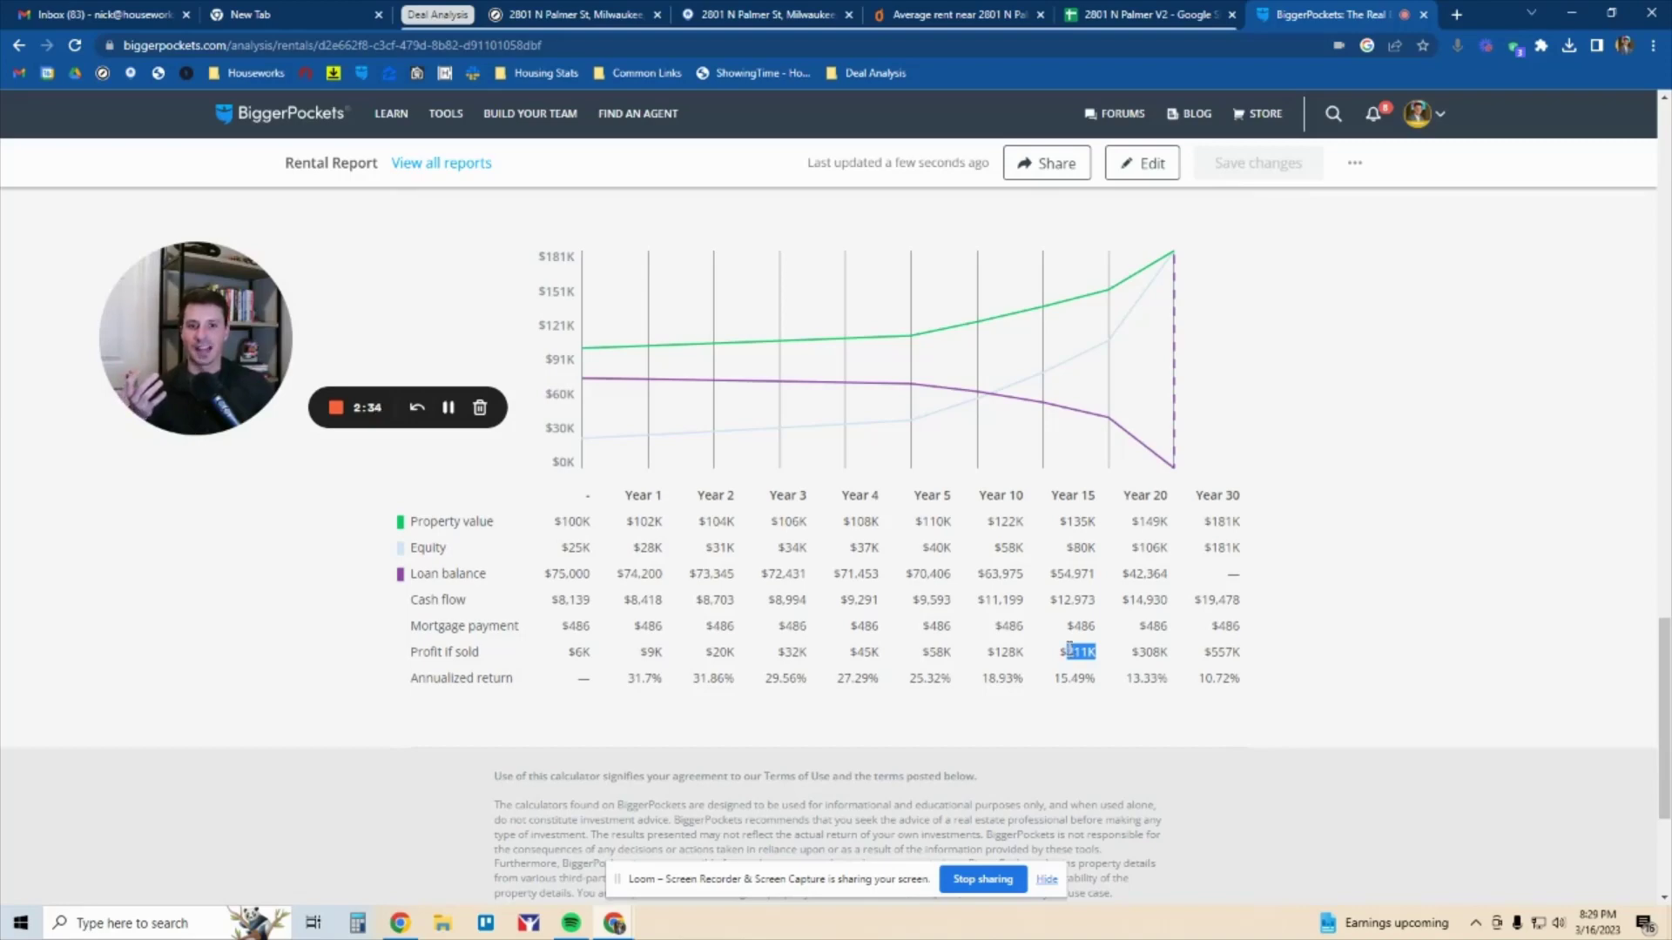
pyautogui.click(1175, 12)
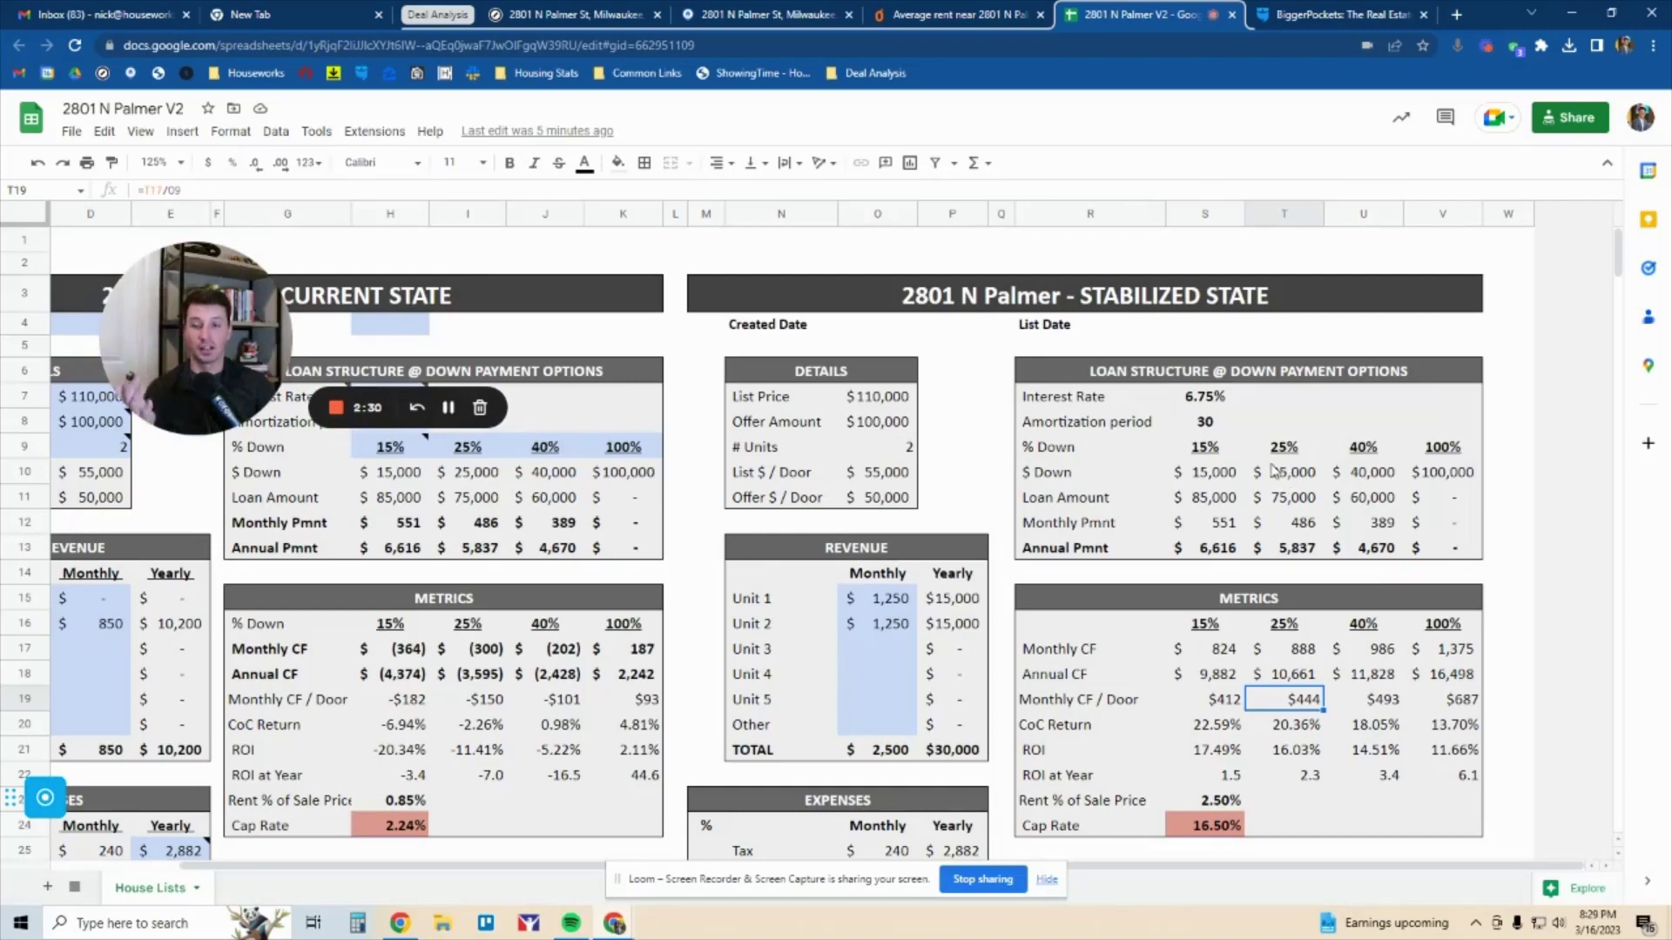
# Sum the stabilized closing and rehab costs, then switch to the BiggerPockets Rental Report
pyautogui.scroll(-5, 1283, 476)
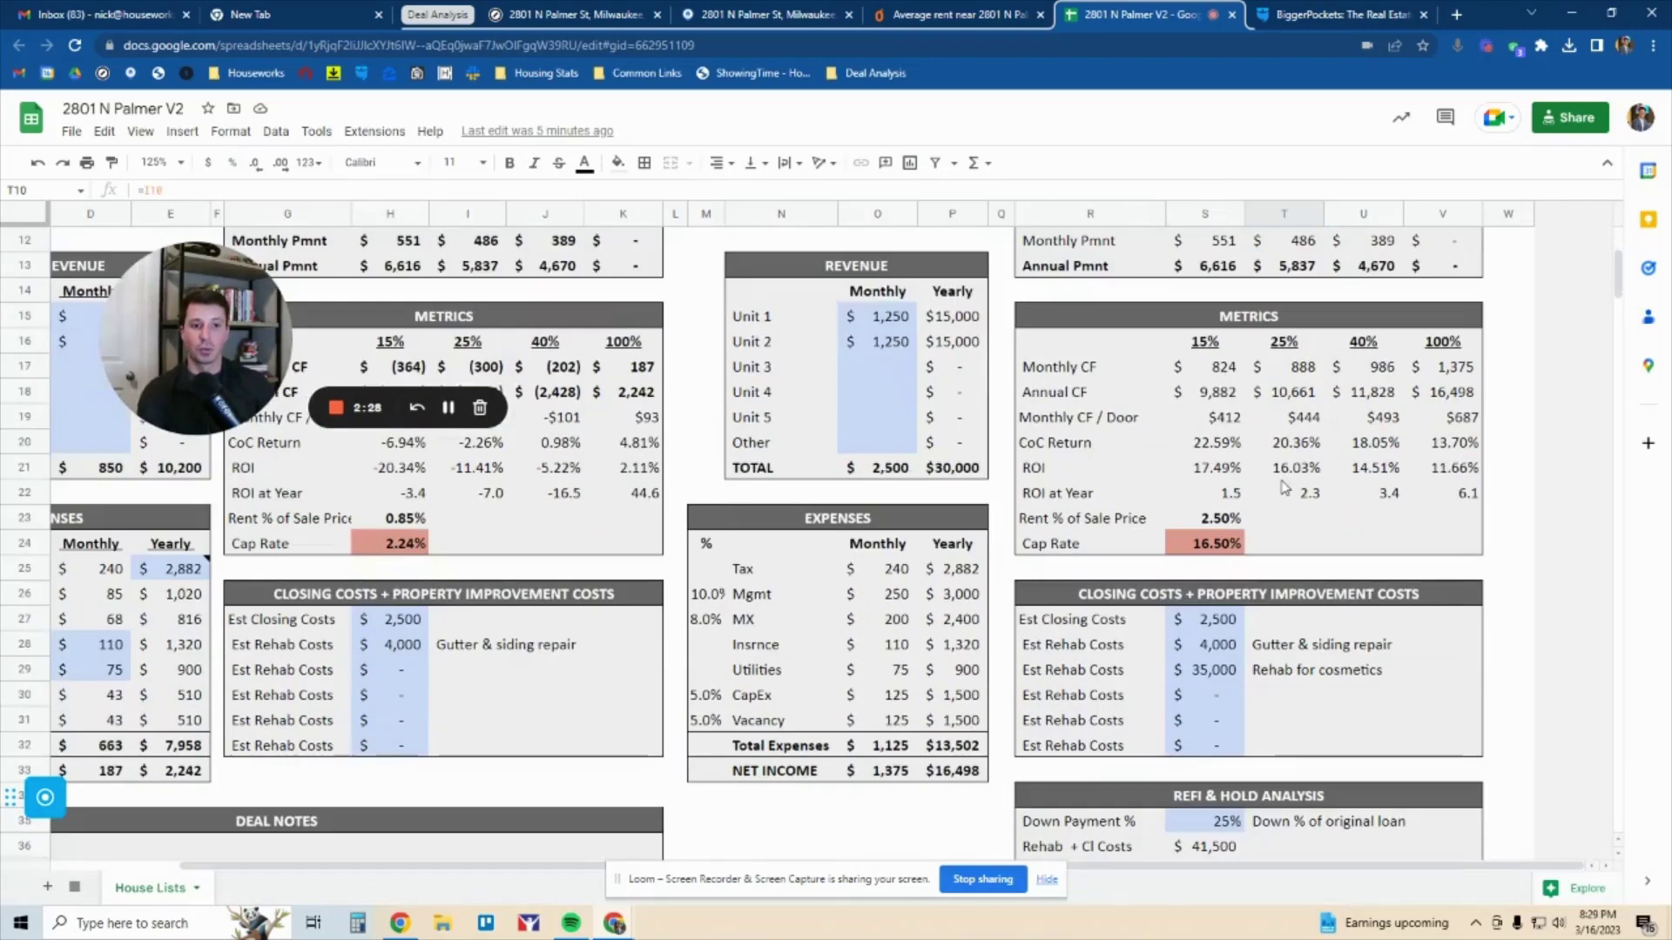
pyautogui.moveTo(1213, 623); pyautogui.dragTo(1218, 671)
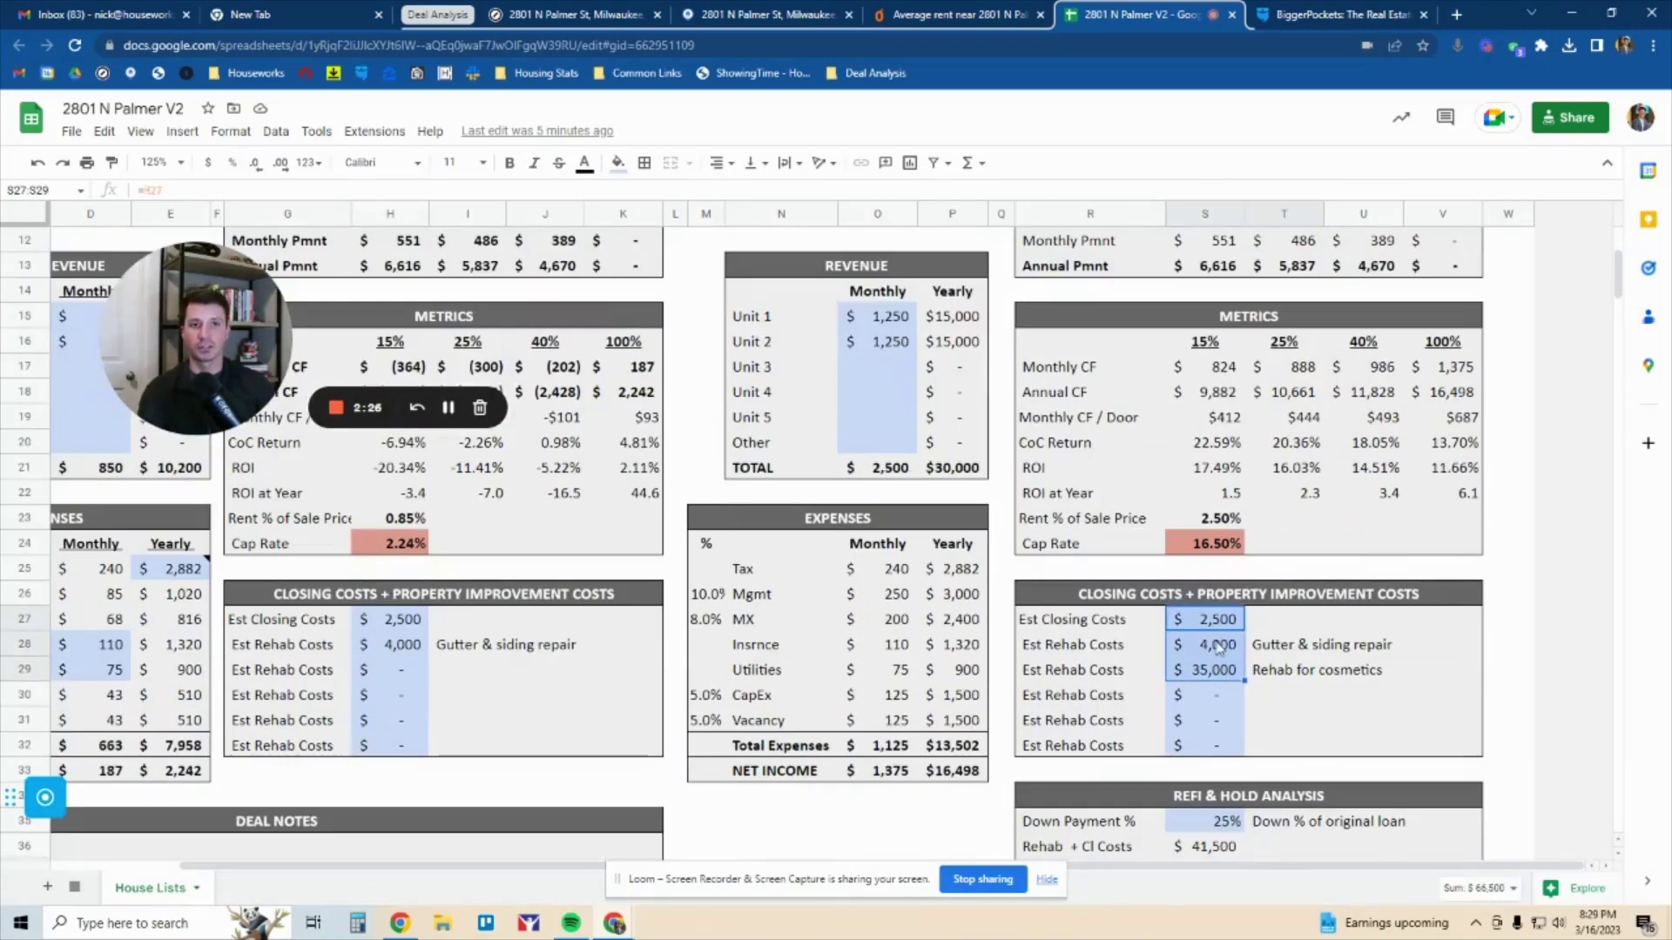
pyautogui.click(1314, 14)
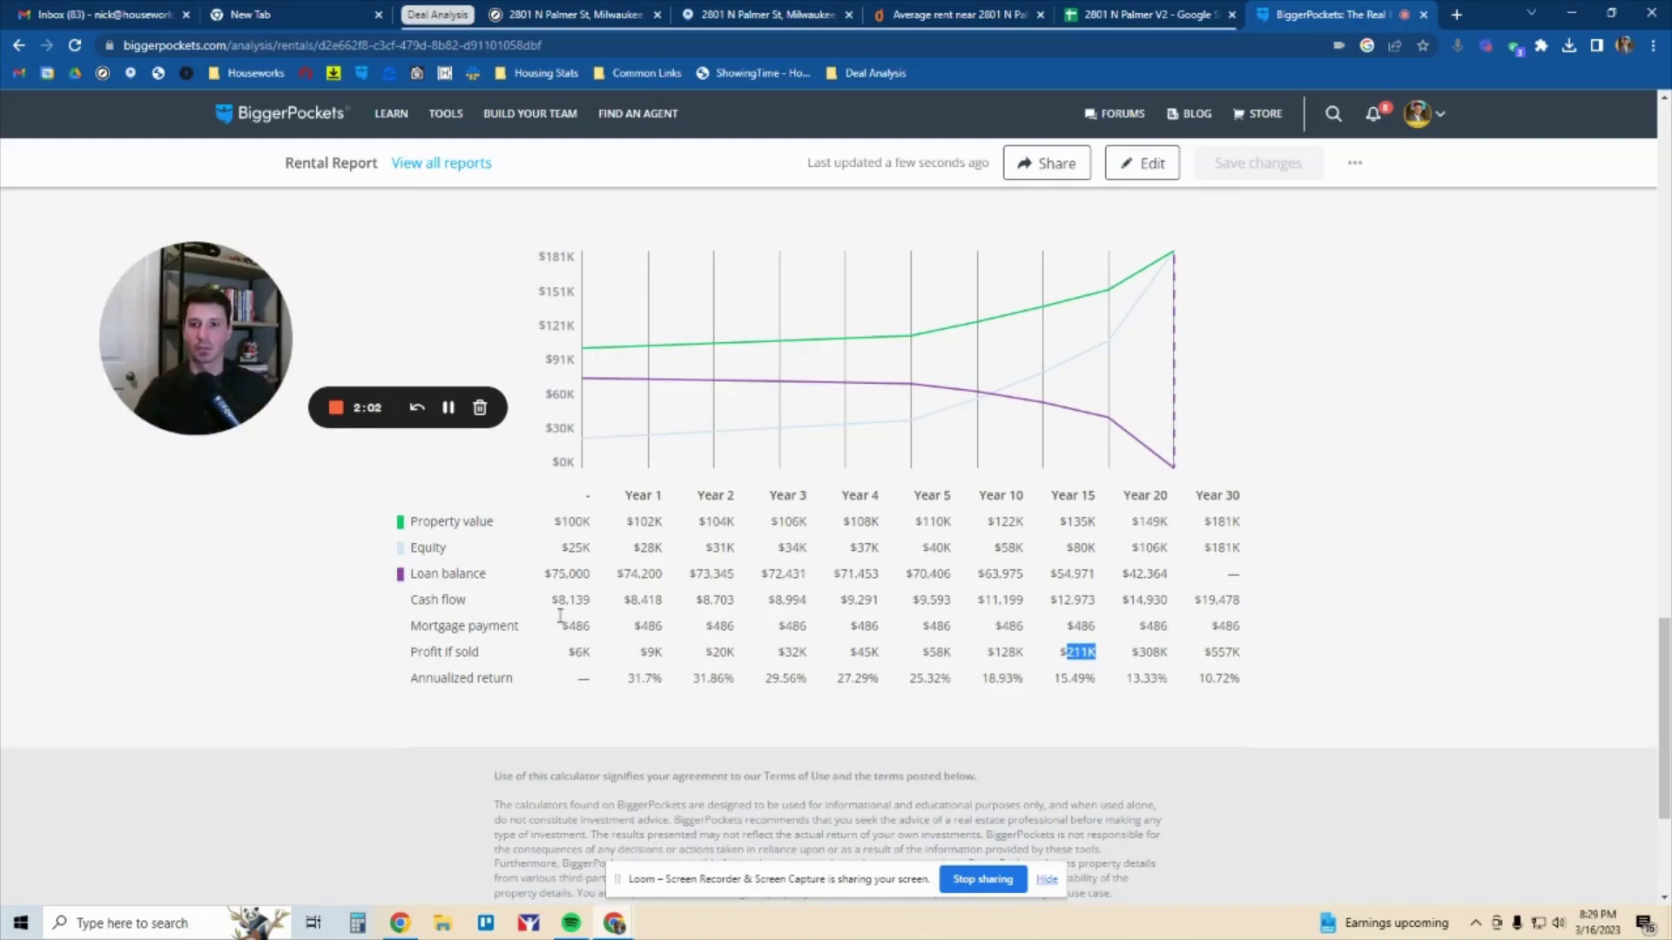
pyautogui.click(224, 410)
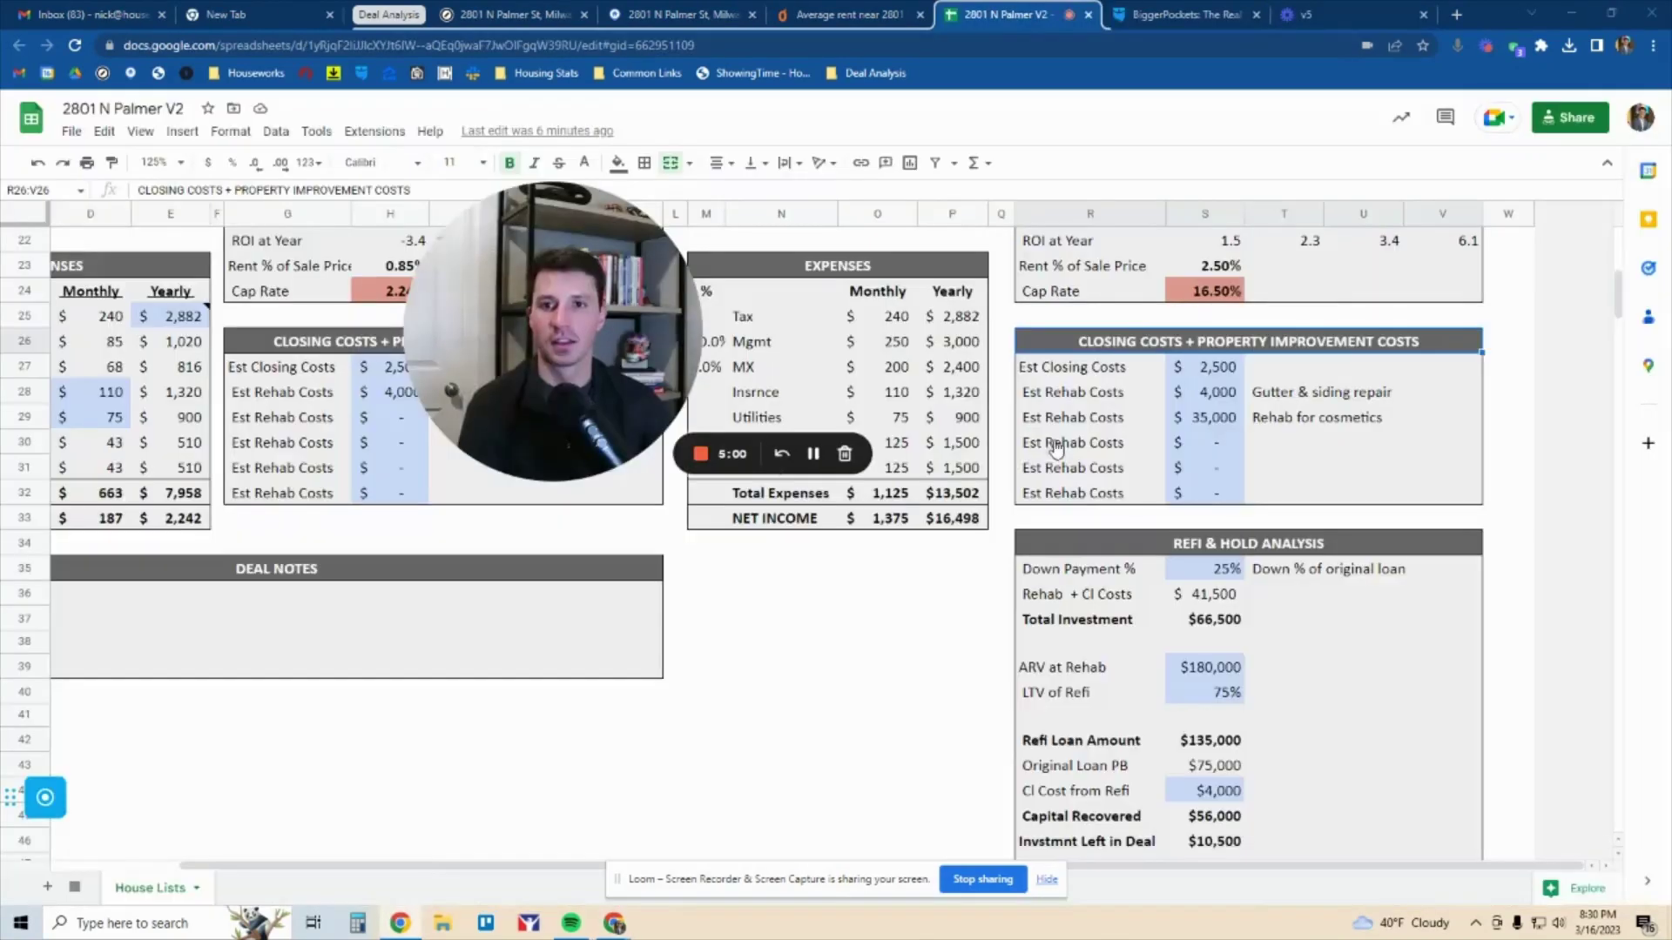
pyautogui.scroll(5, 1048, 430)
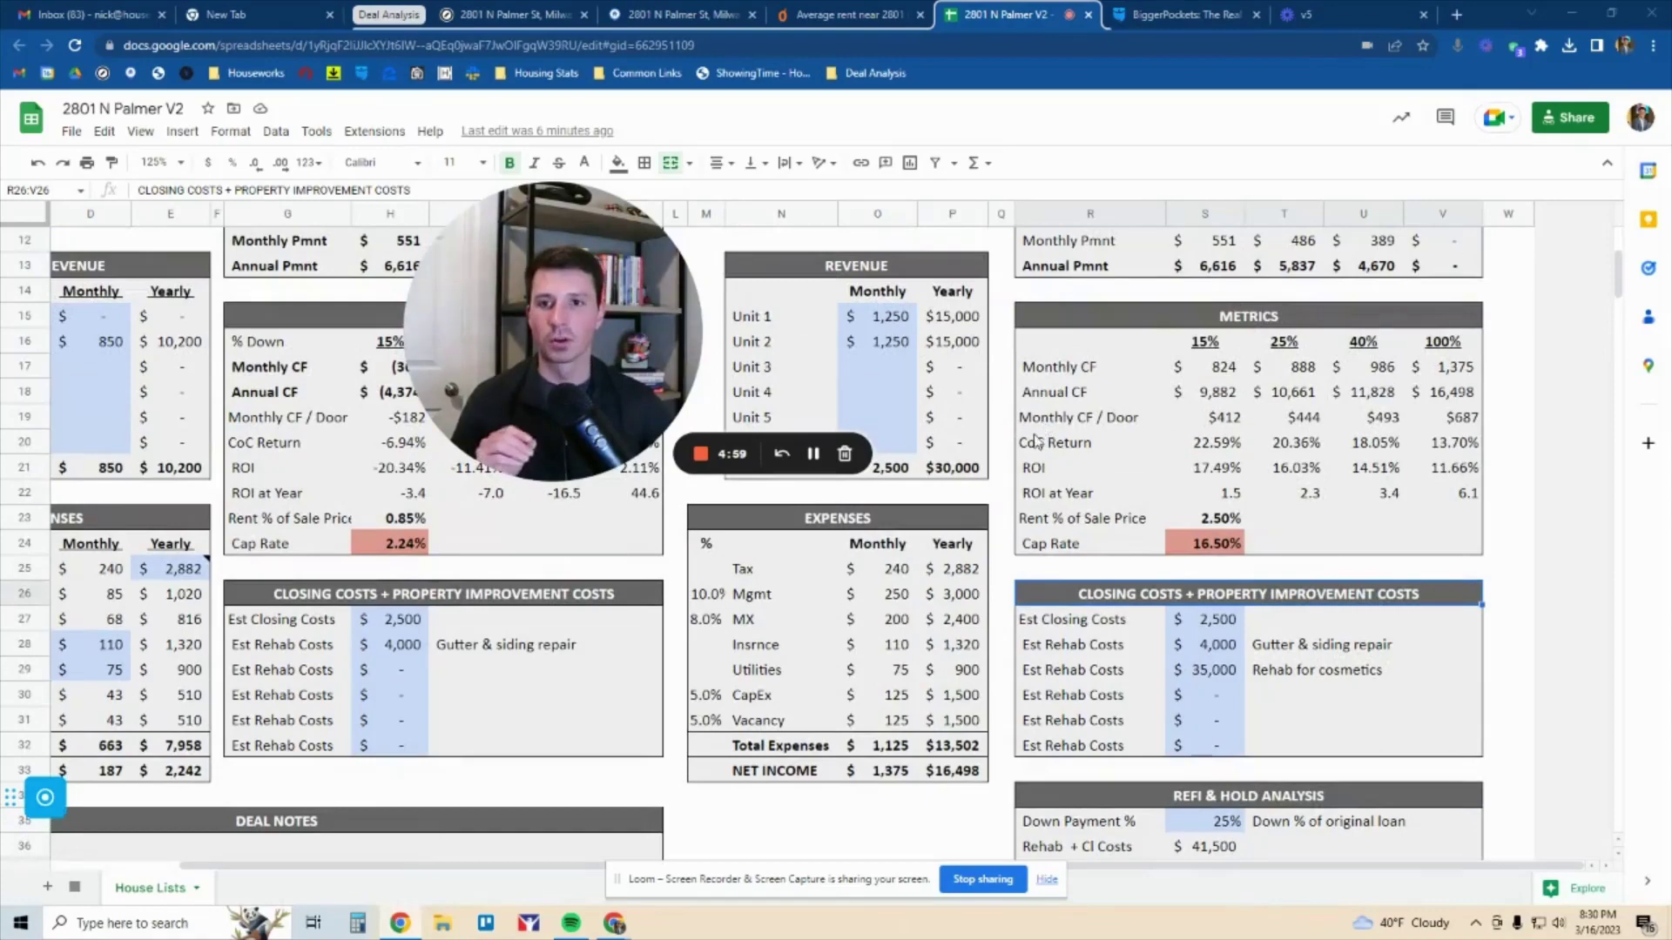
# Select the Refi & Hold inputs down to the $66,500 Total Investment
pyautogui.scroll(3, 1049, 430)
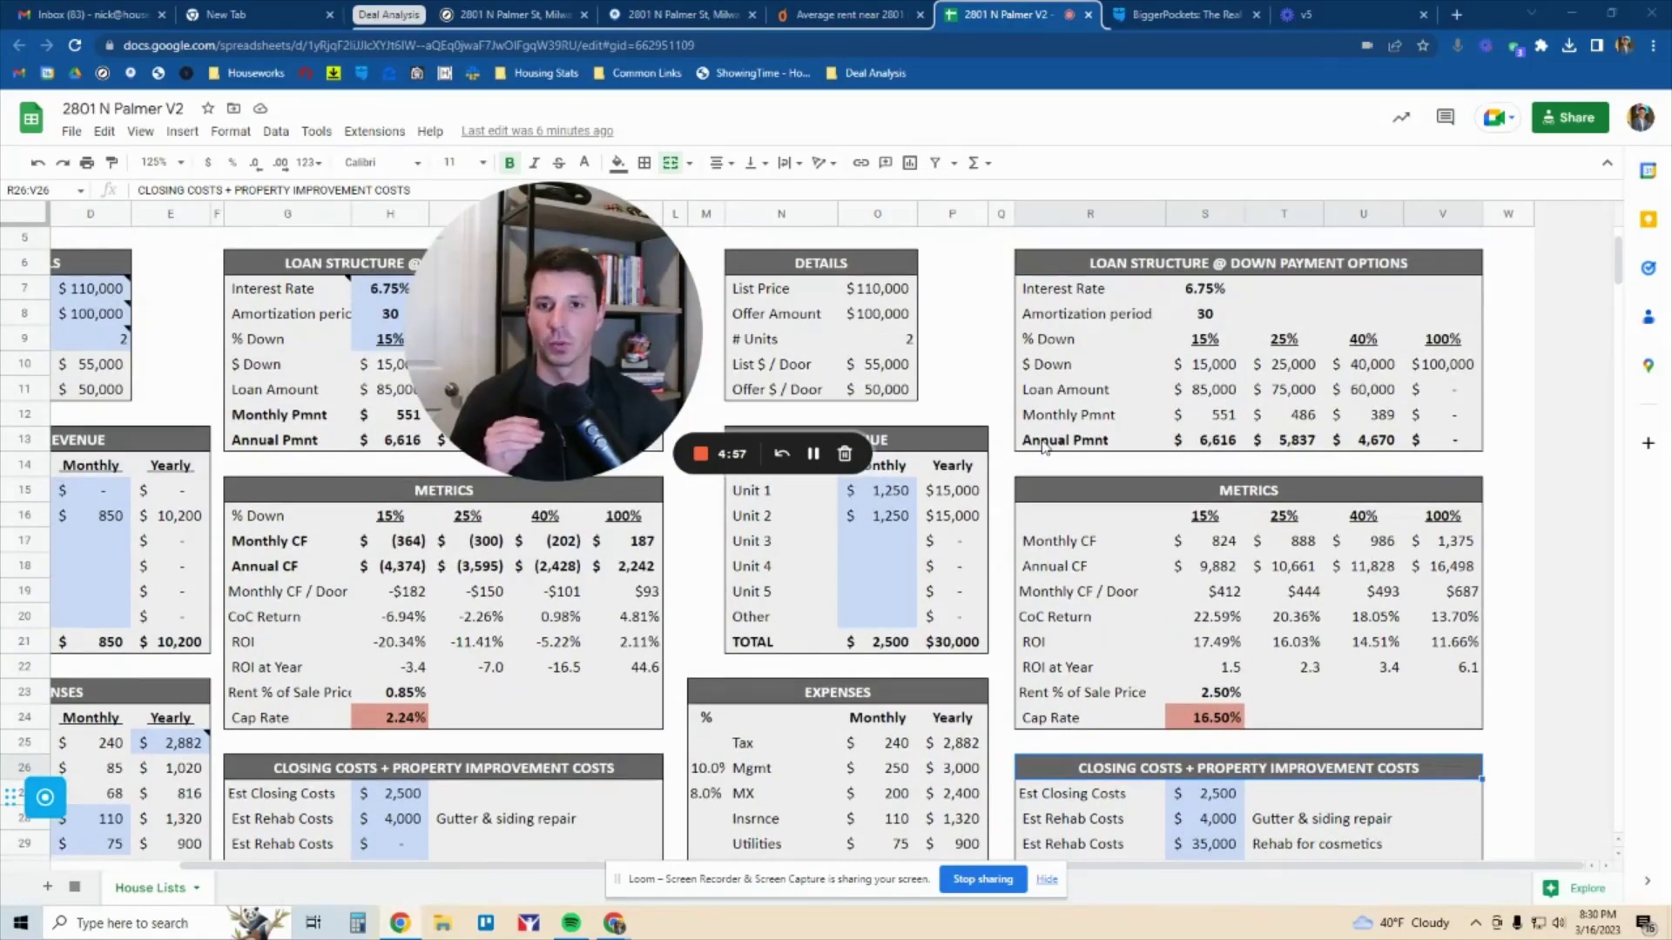
pyautogui.scroll(2, 1044, 446)
pyautogui.scroll(-8, 1132, 462)
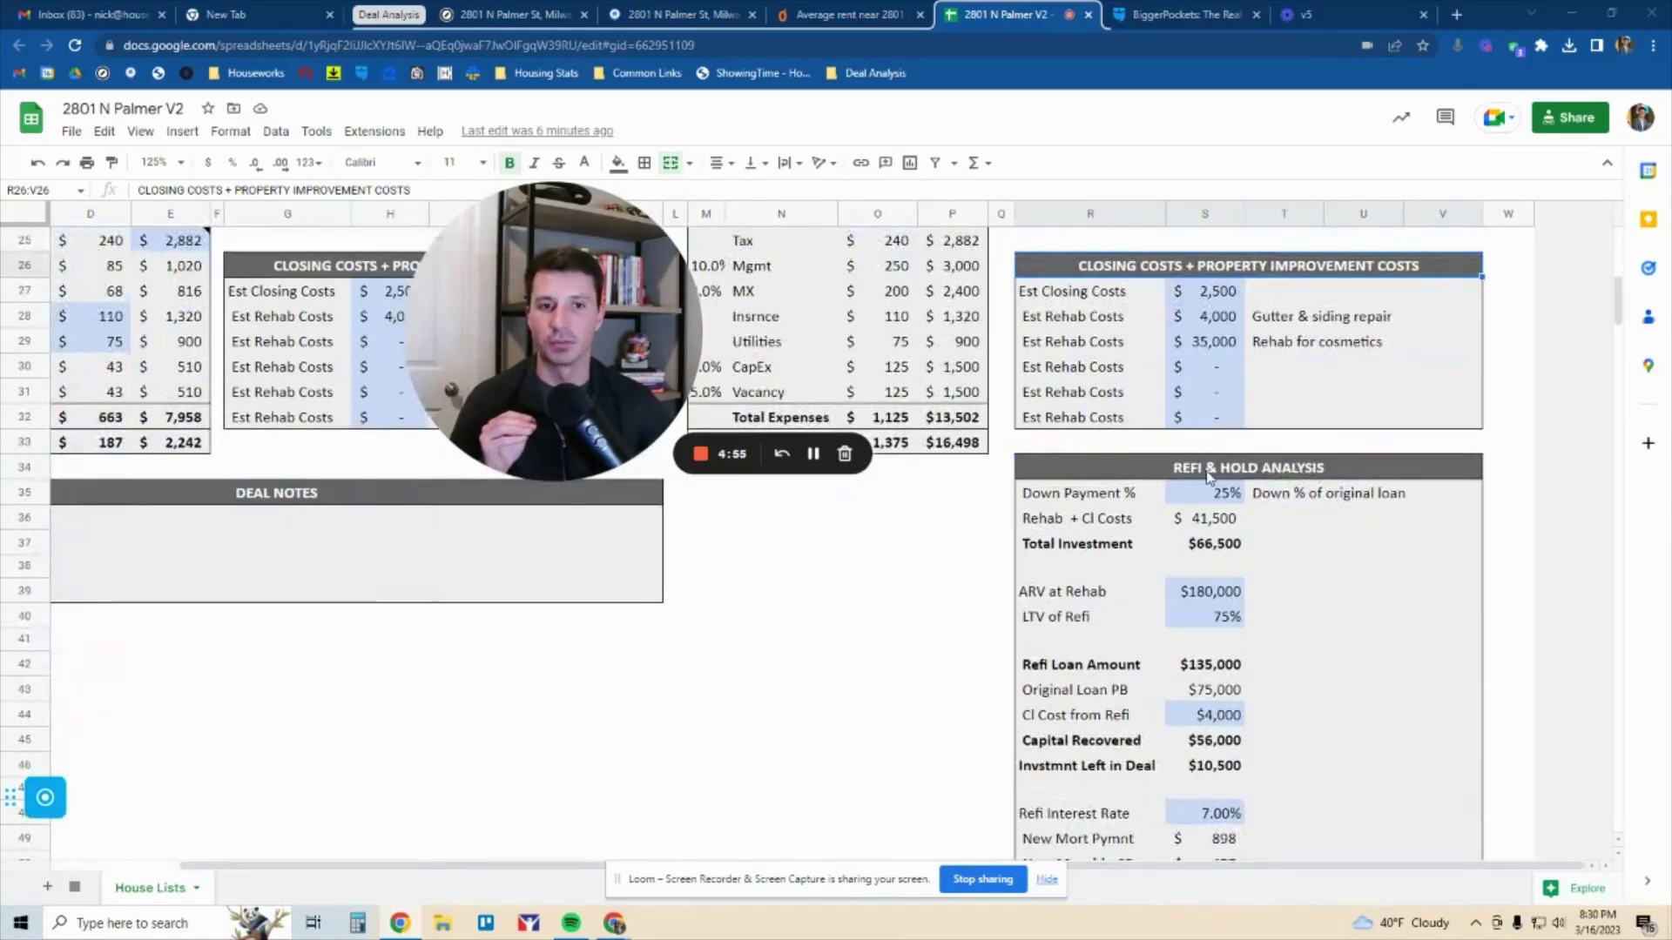
pyautogui.moveTo(1208, 470); pyautogui.dragTo(1132, 546)
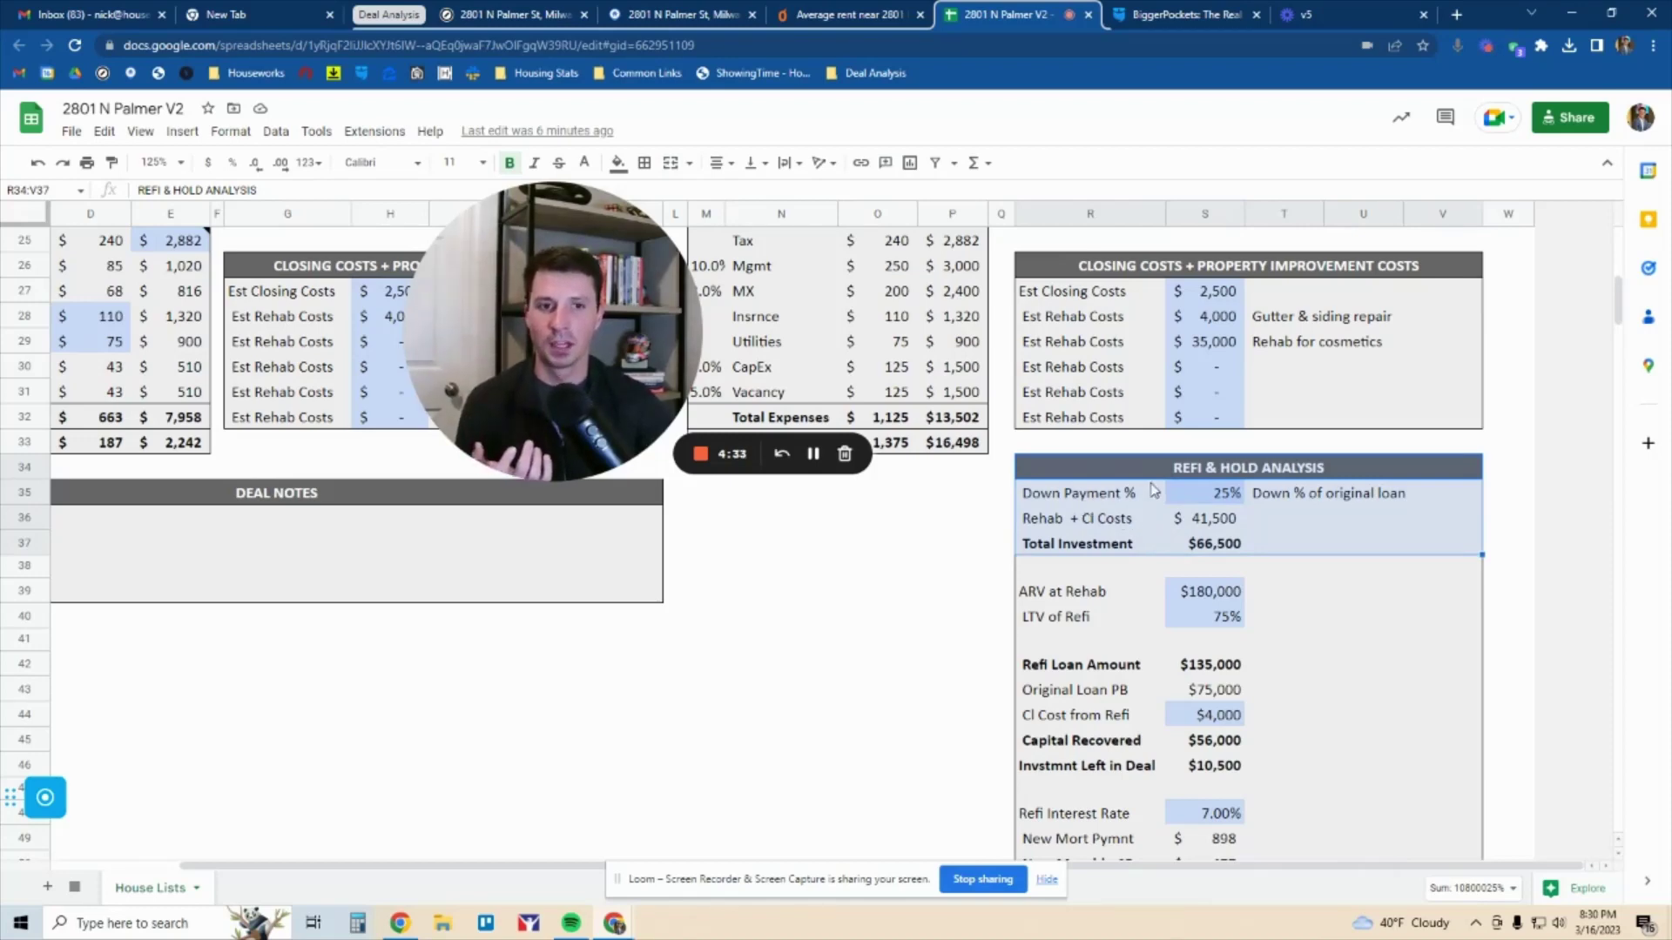
pyautogui.scroll(5, 1153, 491)
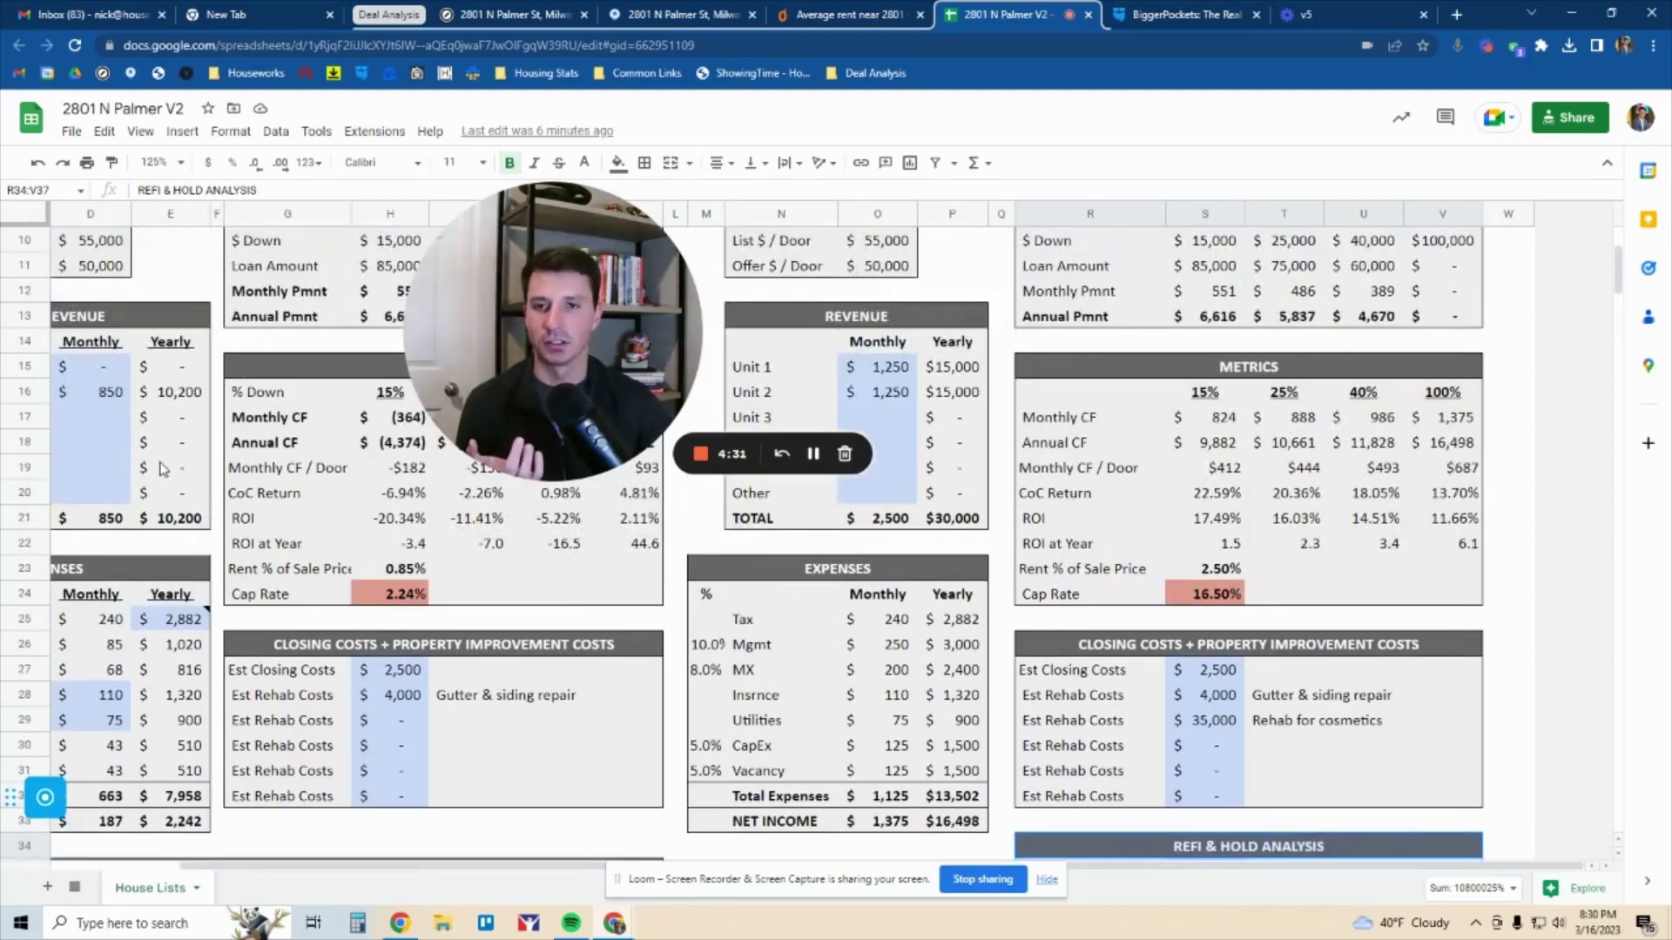
pyautogui.moveTo(1211, 679); pyautogui.dragTo(1217, 720)
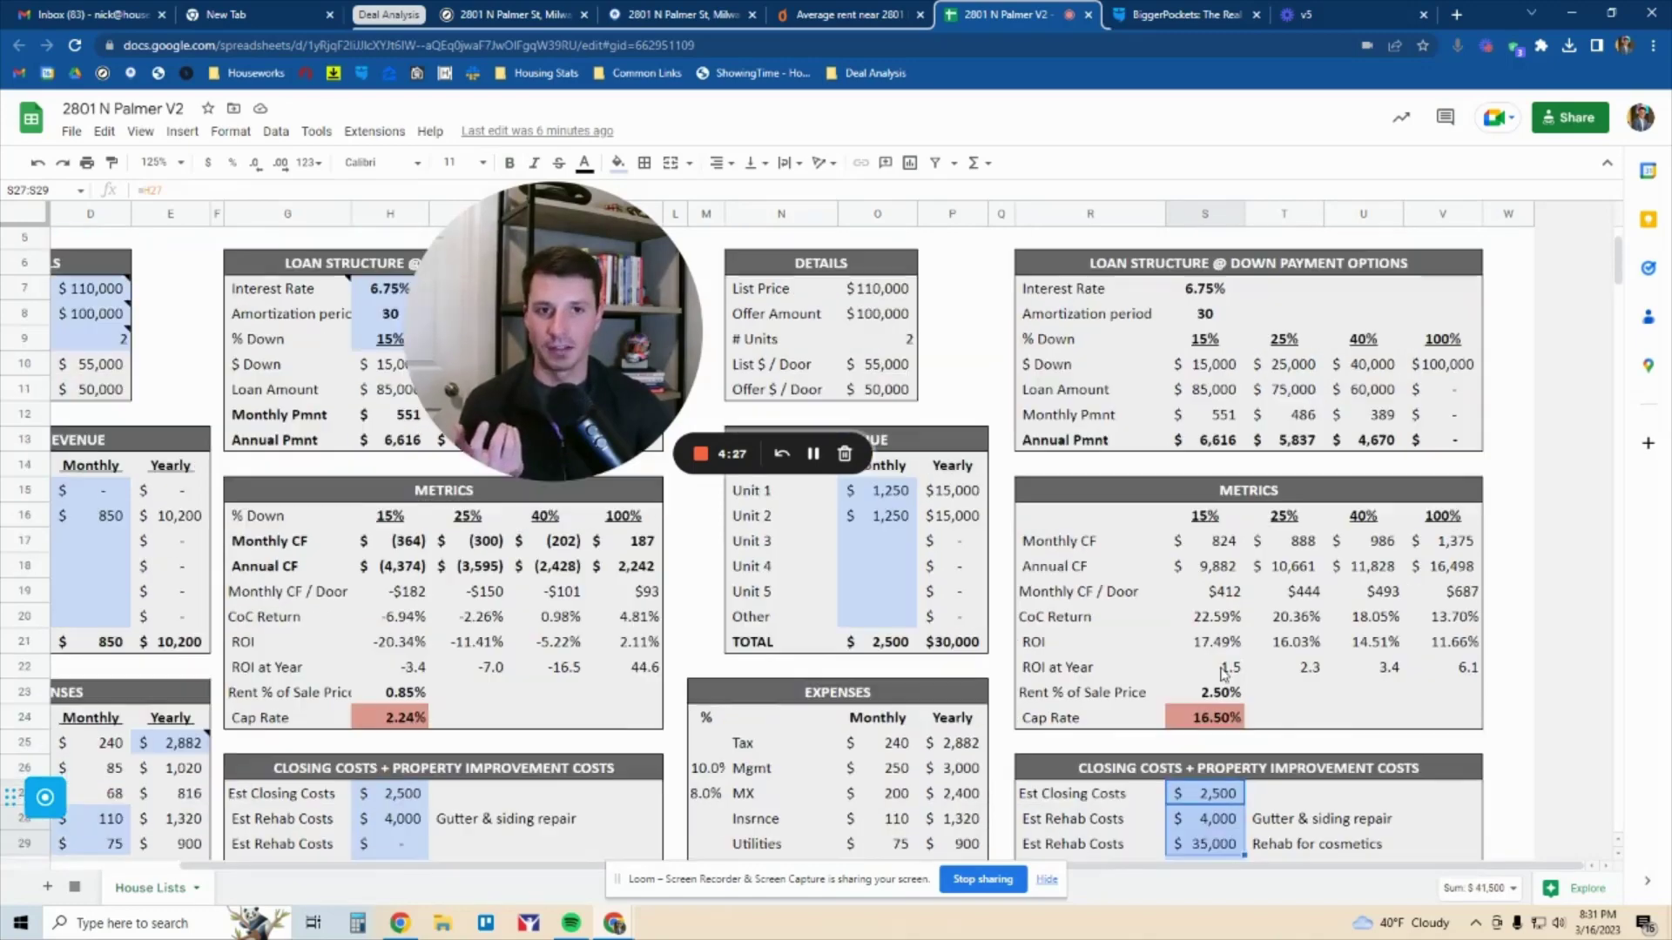
pyautogui.scroll(2, 1236, 675)
pyautogui.moveTo(1296, 343); pyautogui.dragTo(1298, 445)
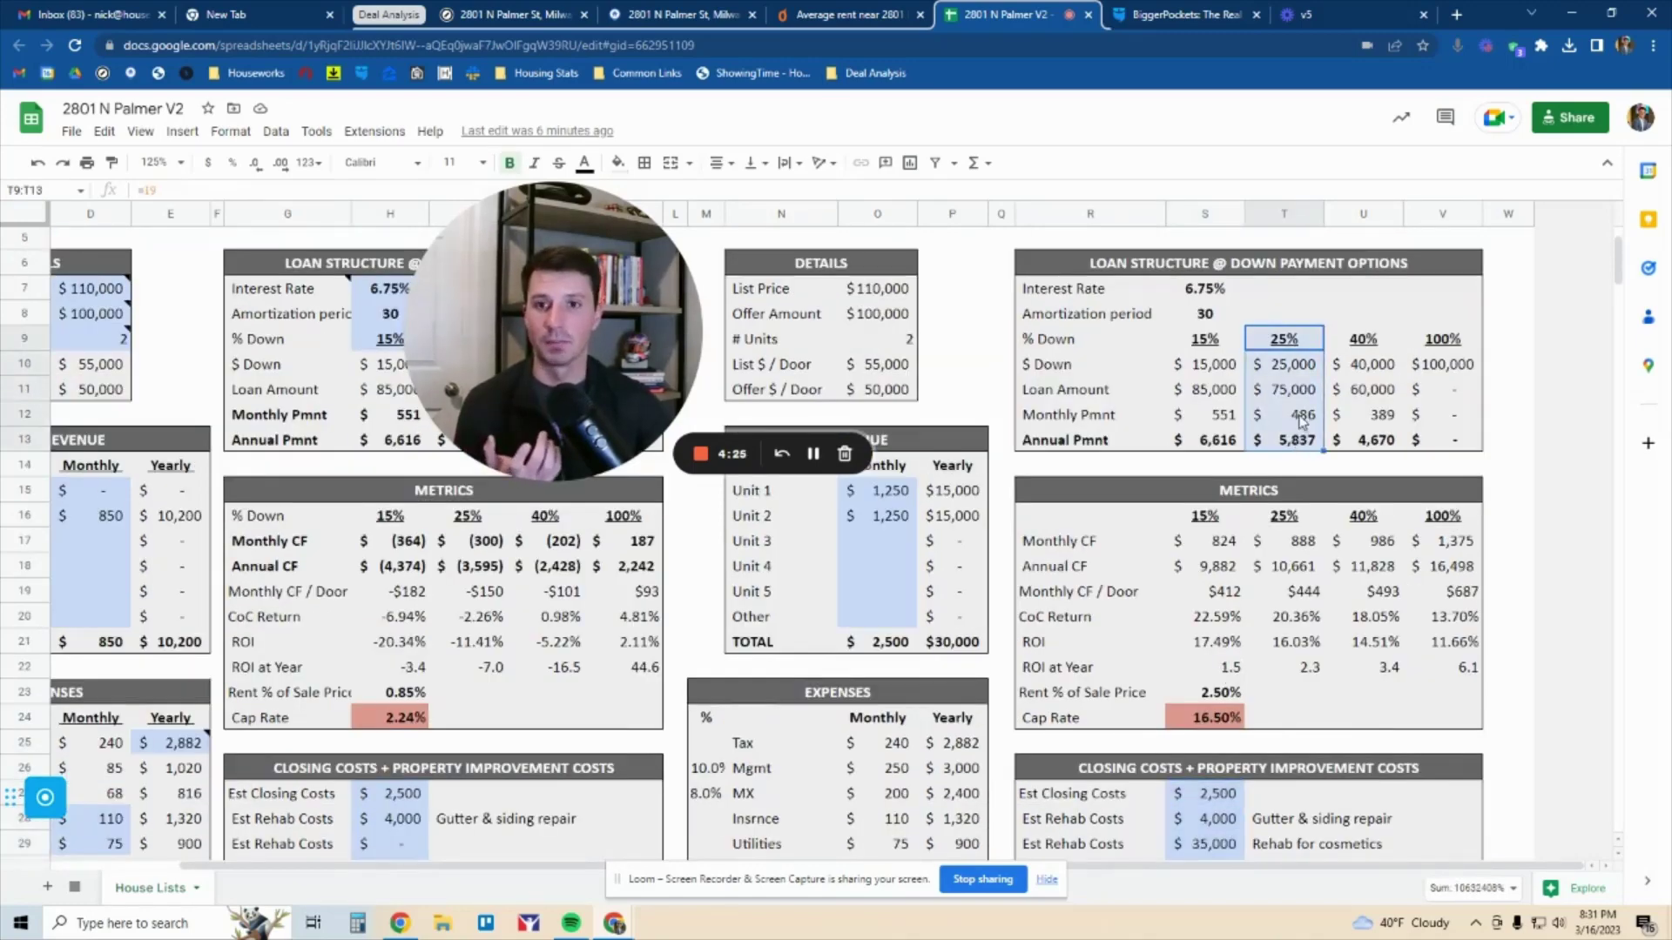
pyautogui.scroll(-7, 1272, 394)
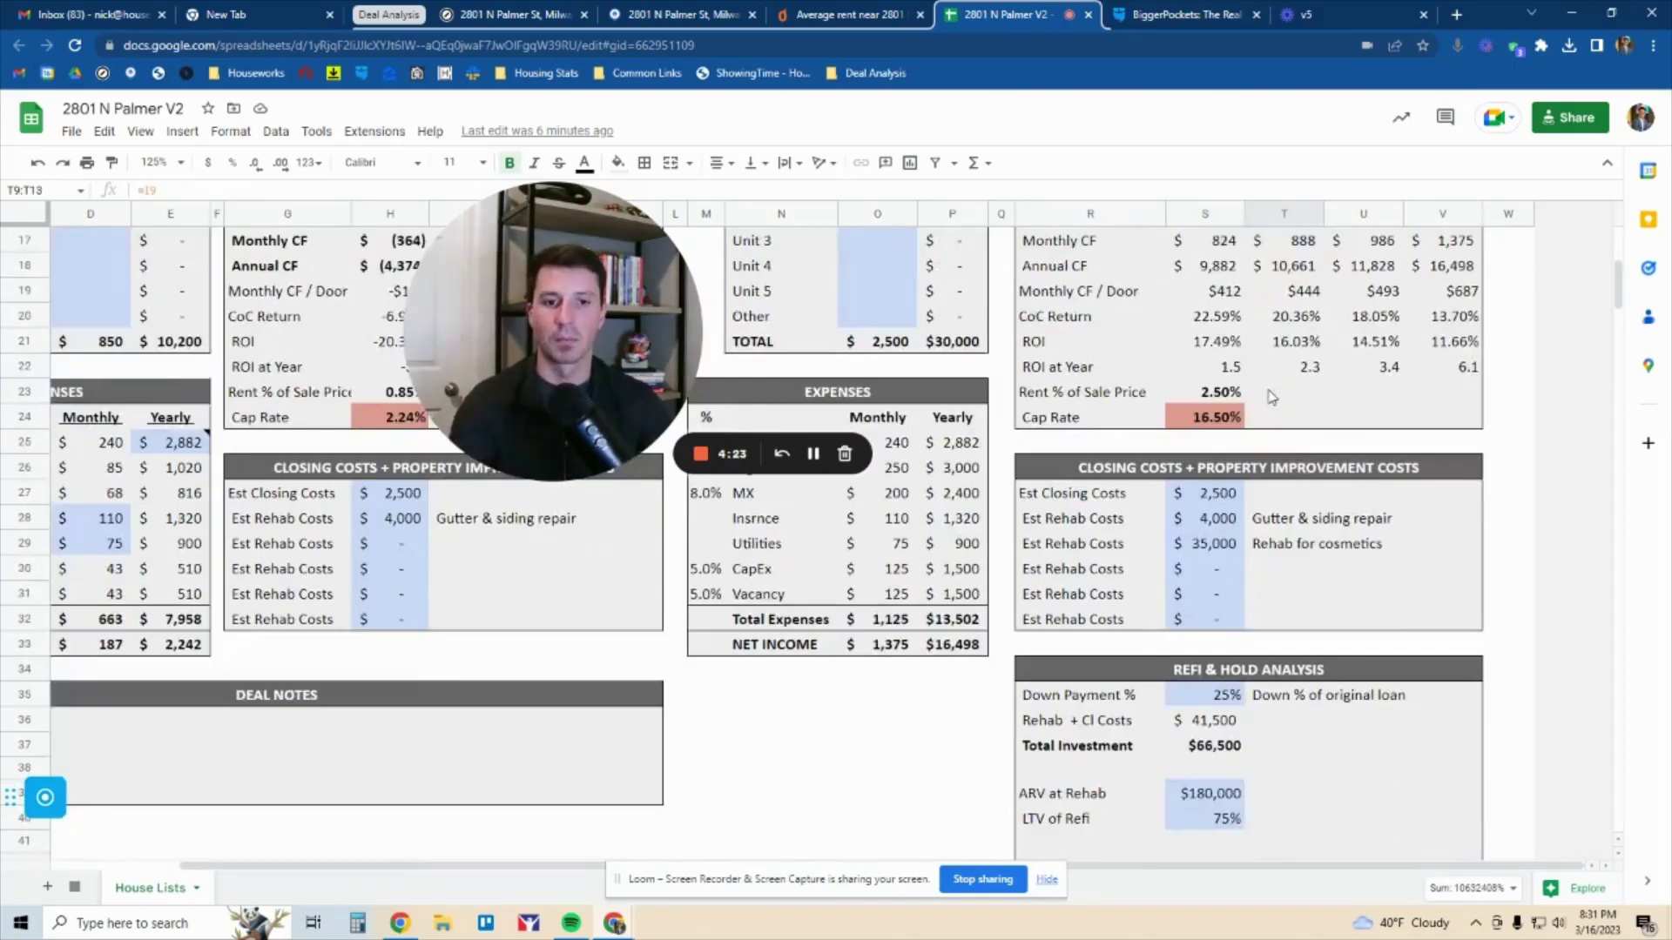
pyautogui.click(1217, 494)
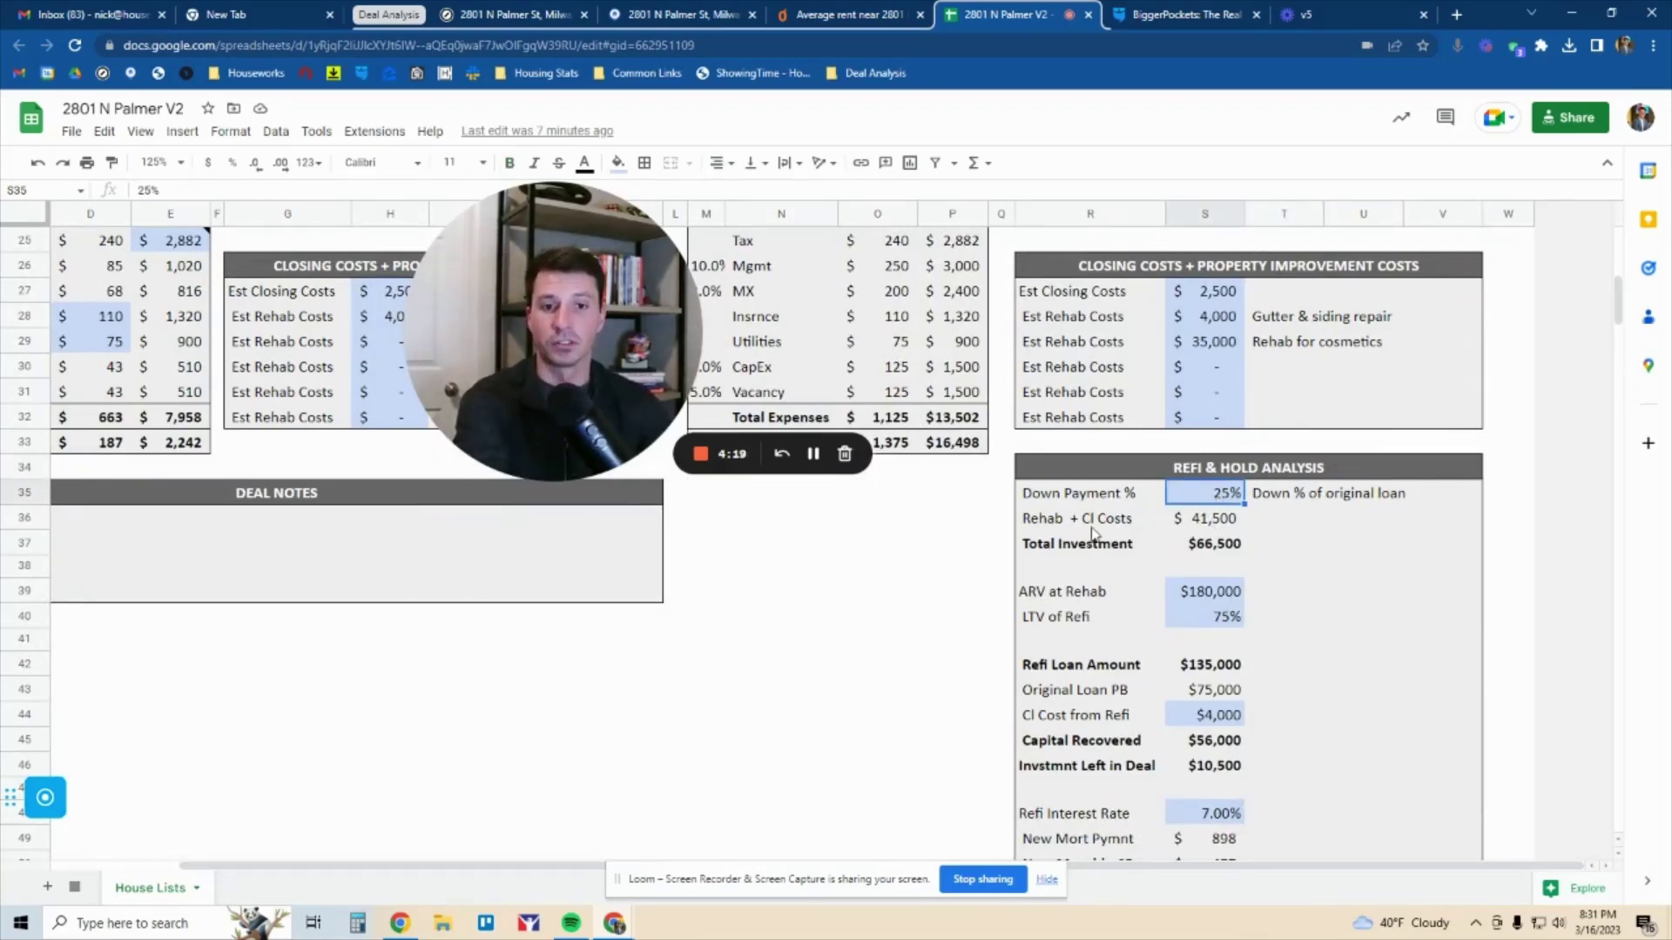
pyautogui.moveTo(1098, 554); pyautogui.dragTo(1220, 548)
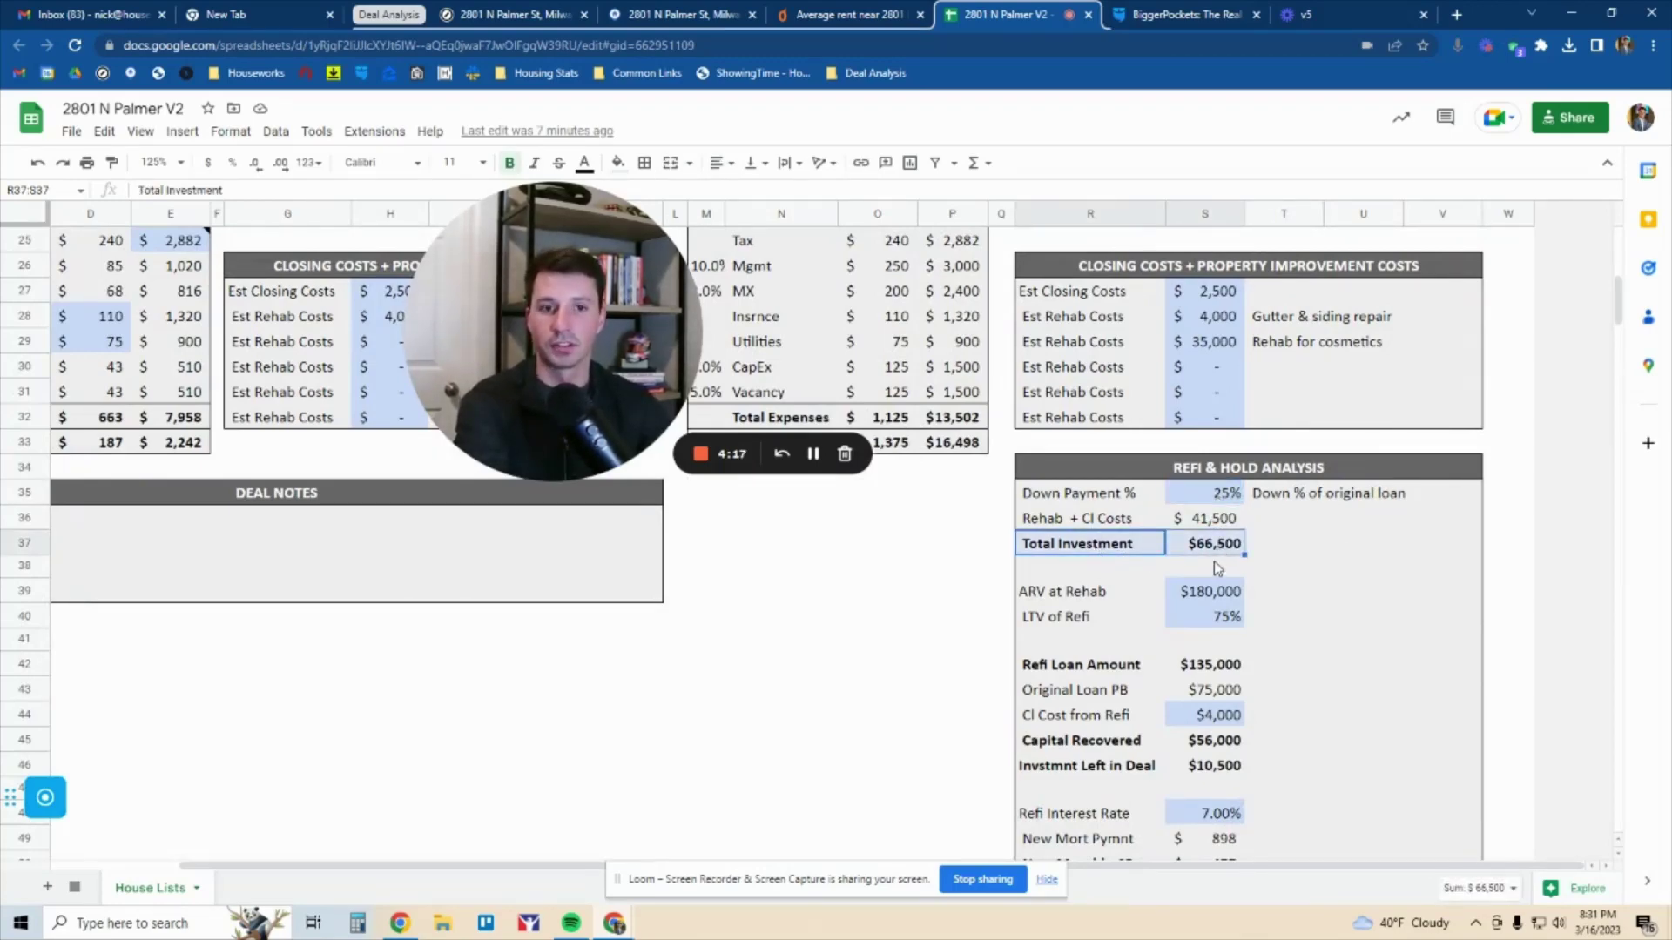
pyautogui.click(1213, 524)
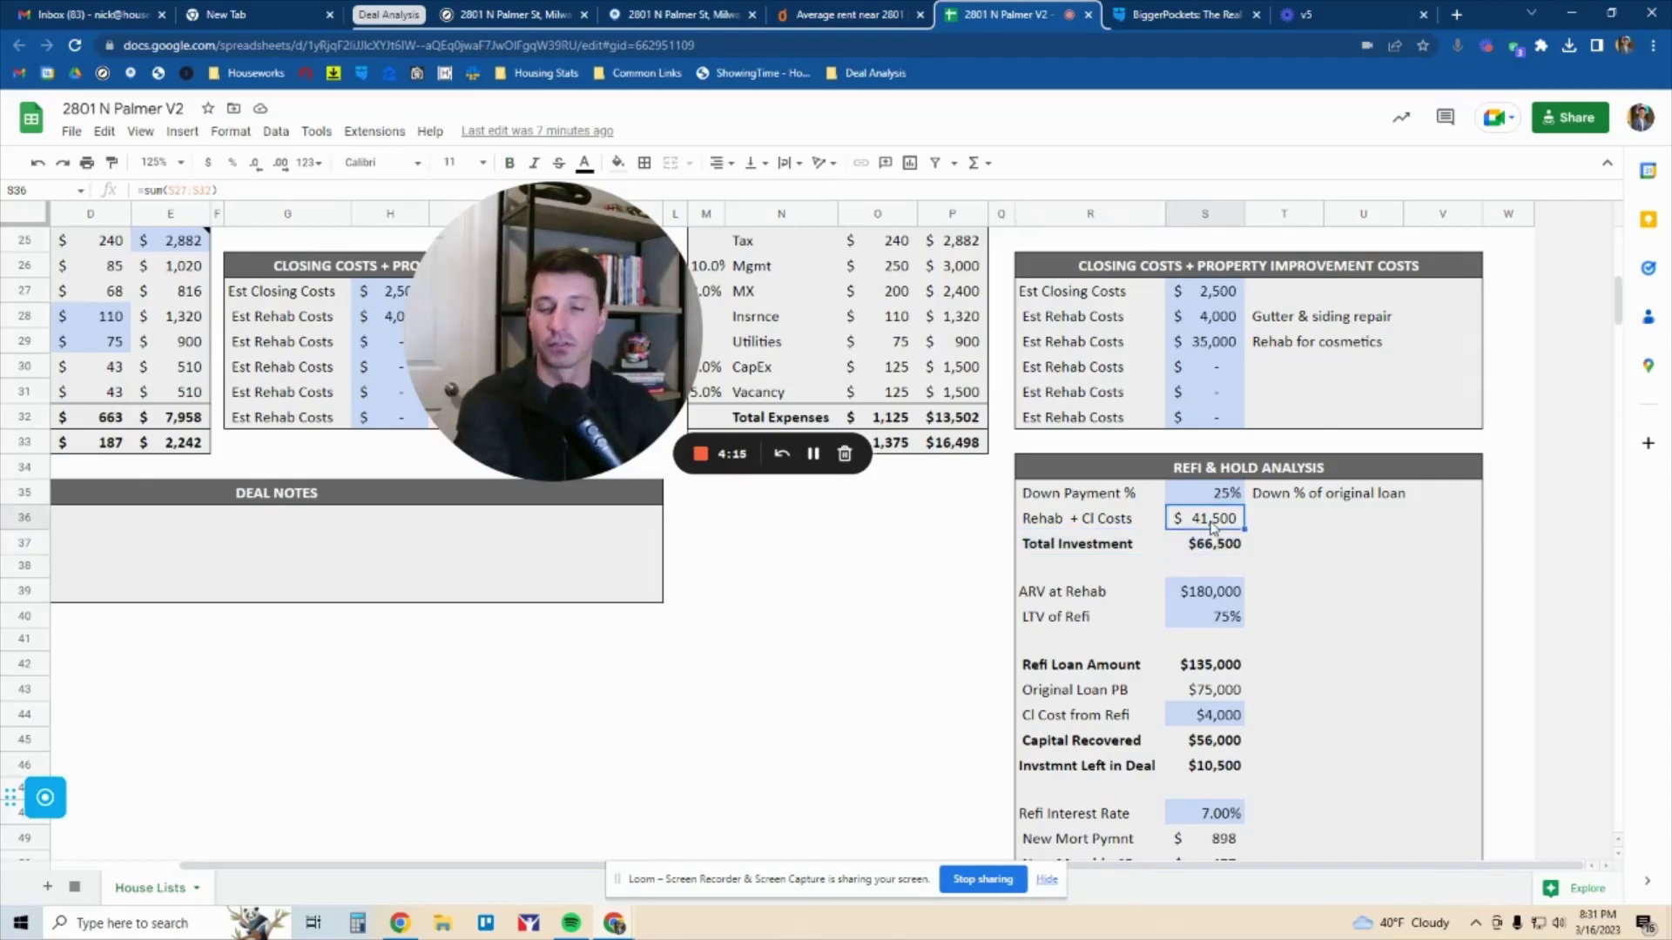
pyautogui.moveTo(1222, 296); pyautogui.dragTo(1218, 369)
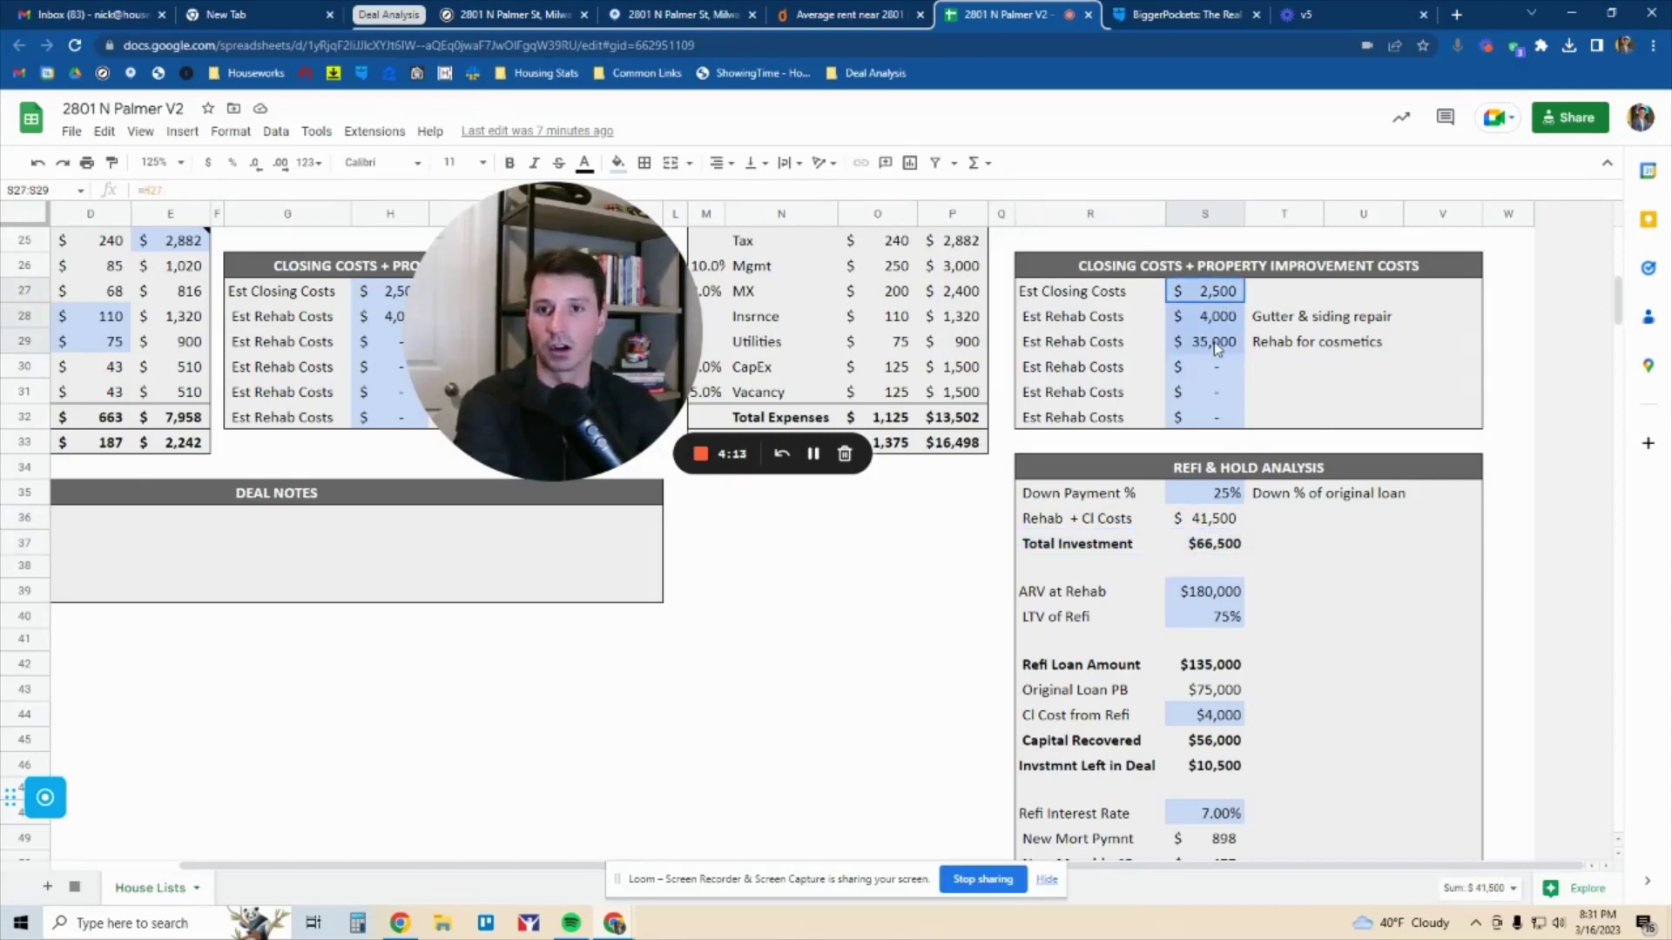
pyautogui.click(1225, 552)
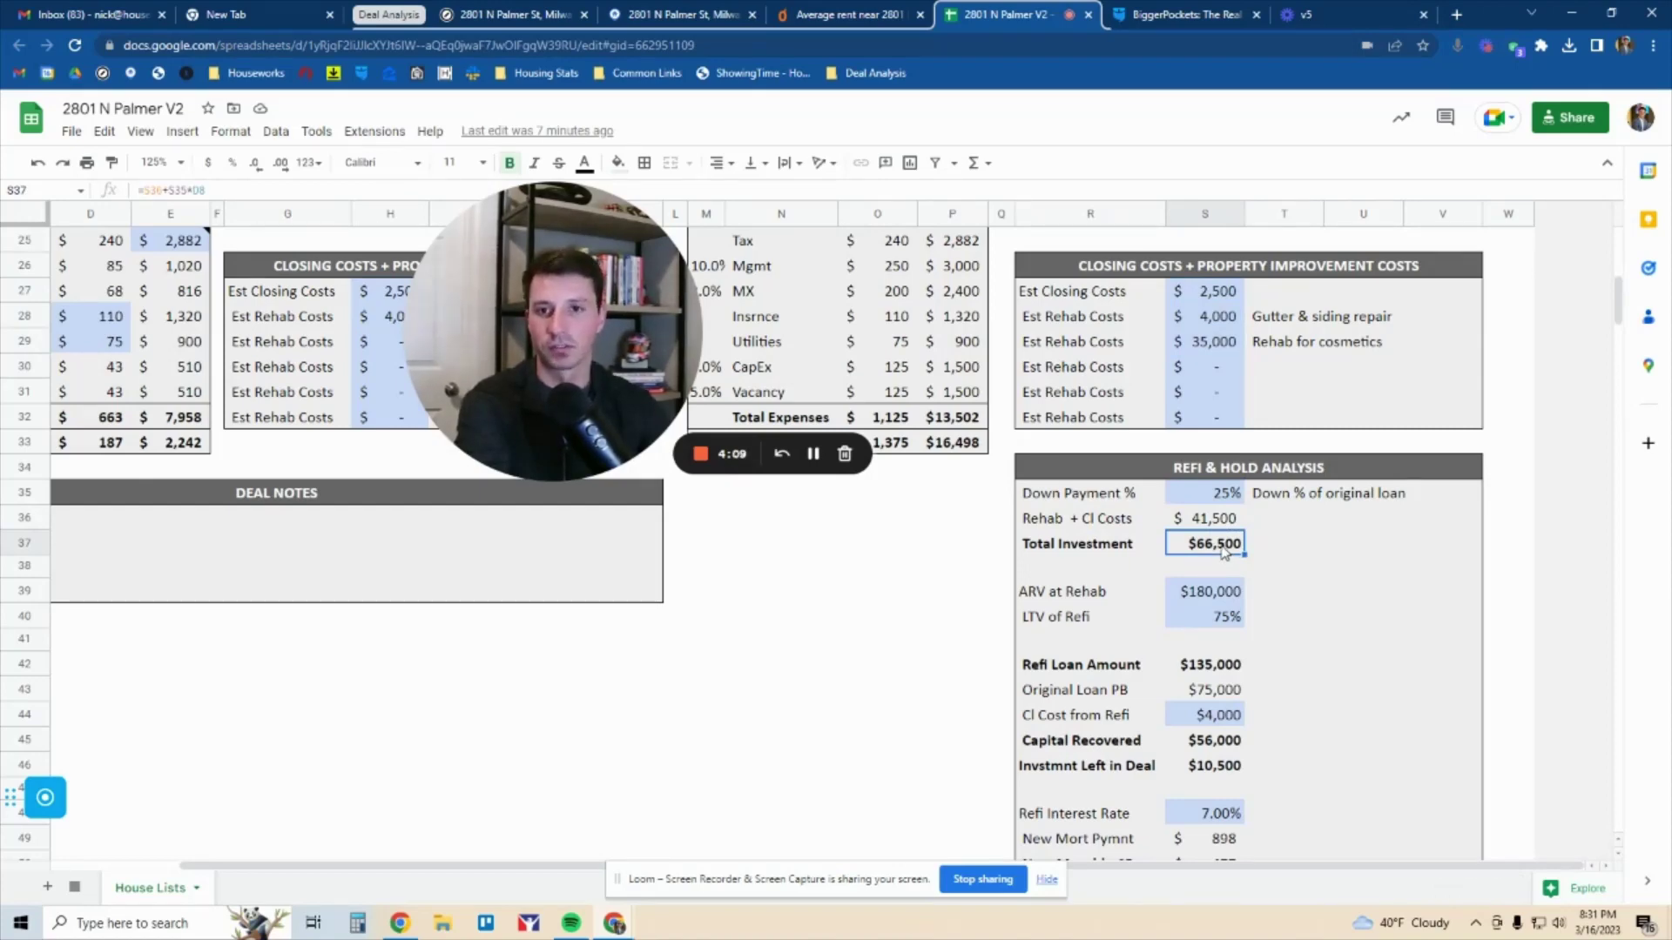
pyautogui.click(1221, 597)
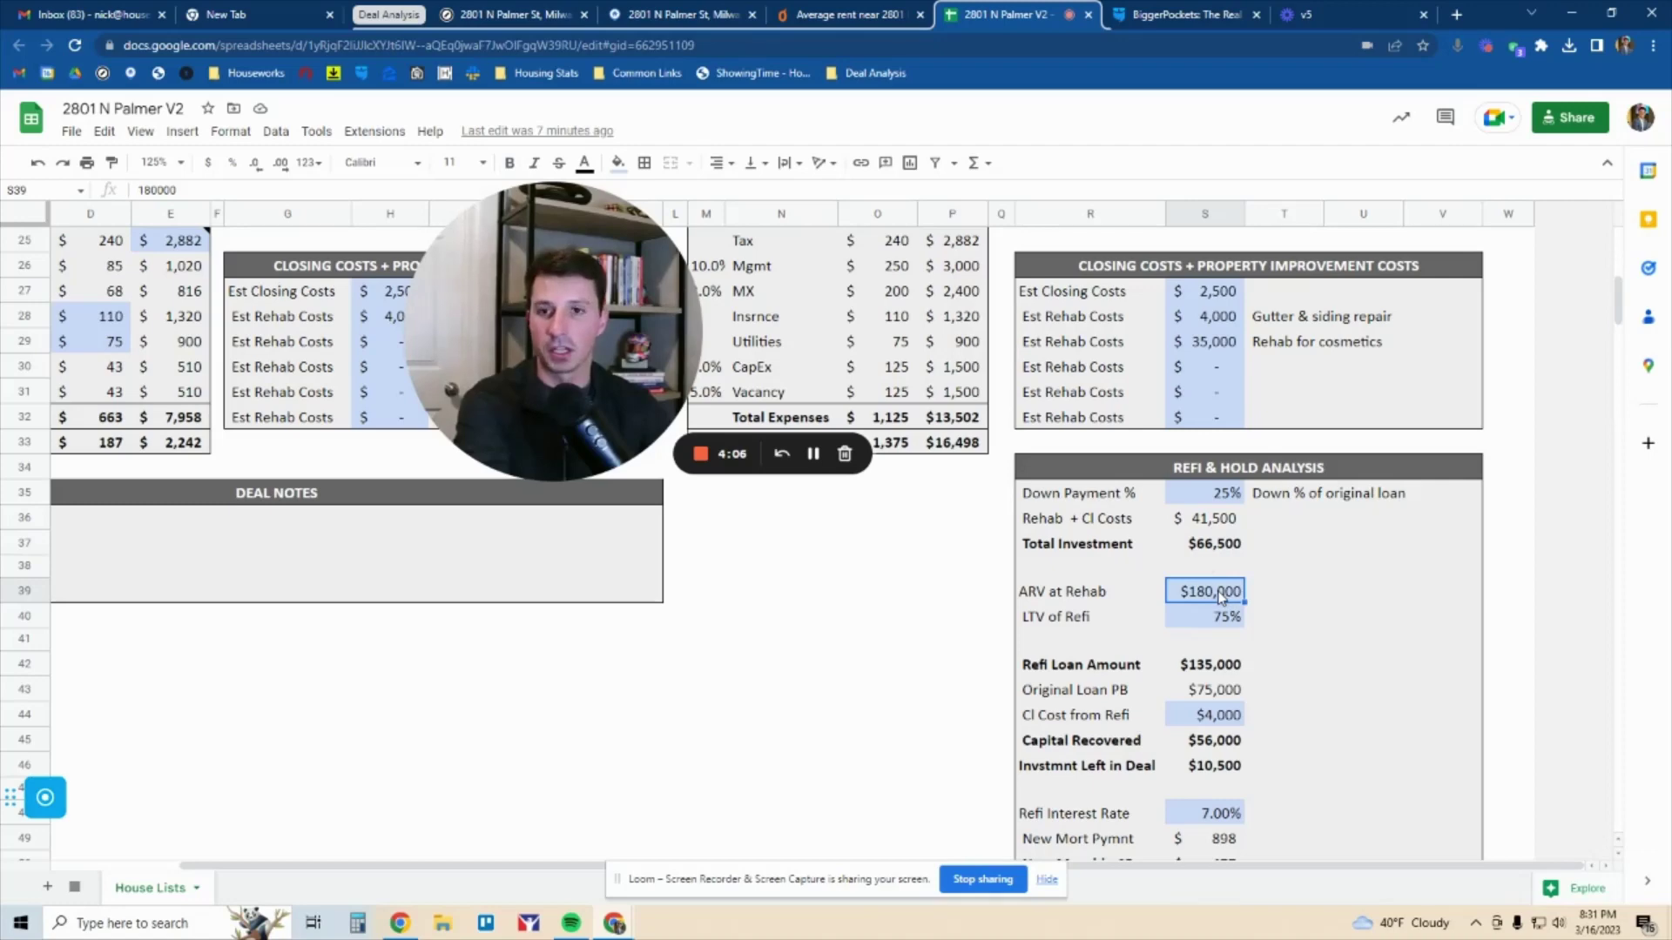
pyautogui.click(1223, 523)
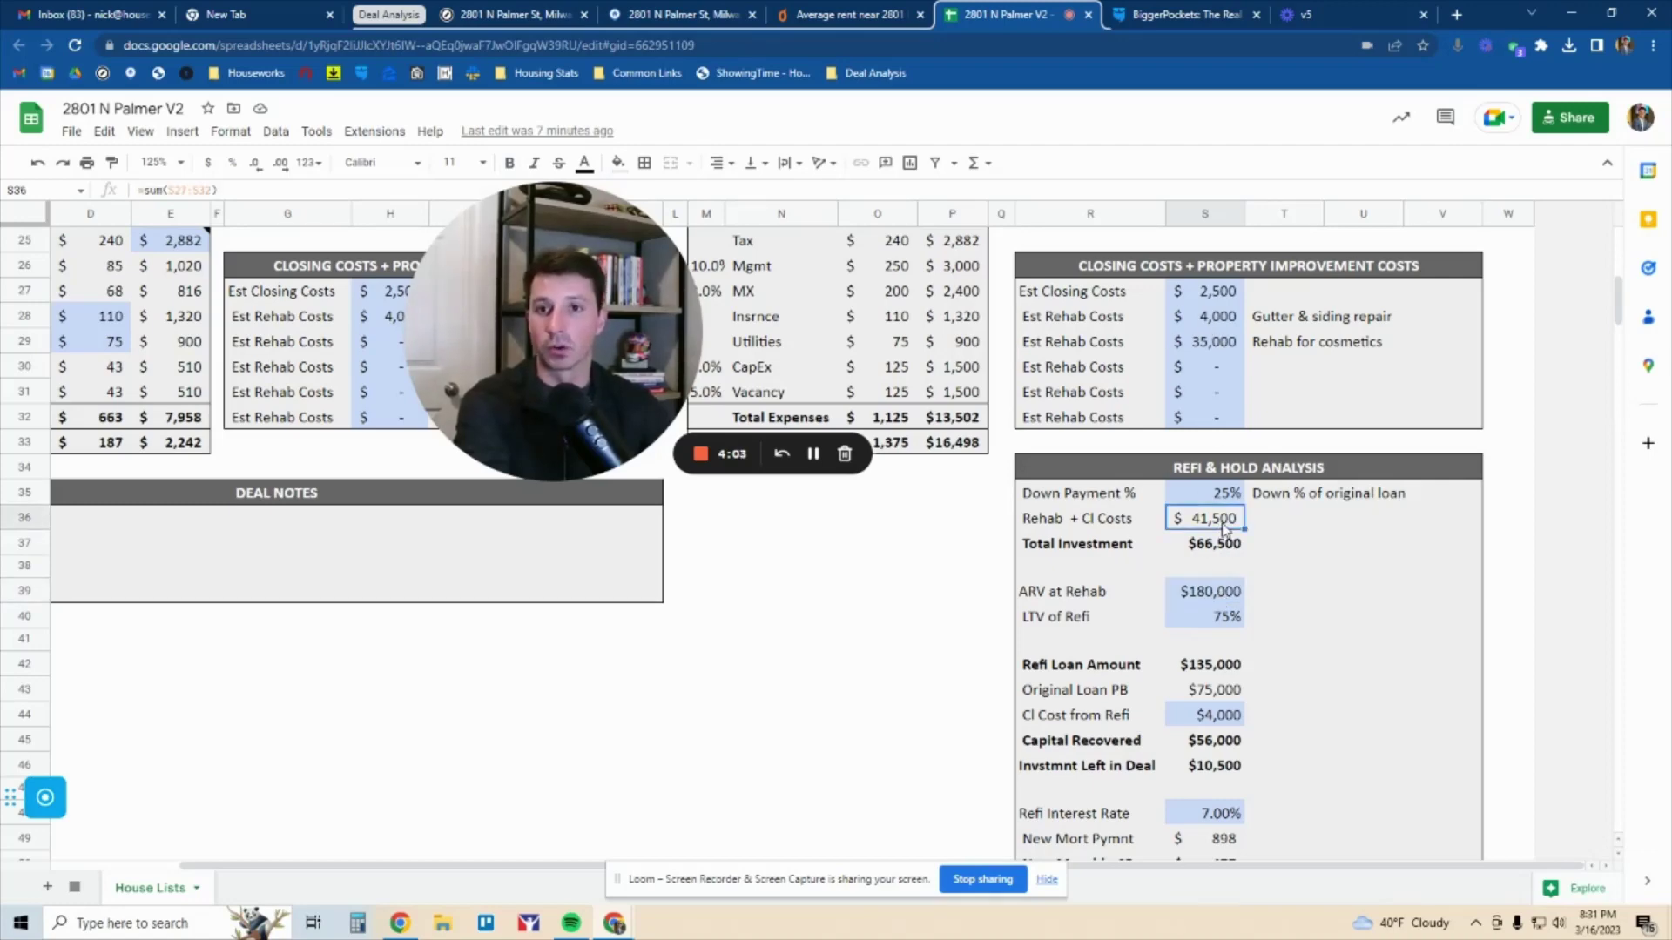
# Set ARV at Rehab to 200000, correcting two mistaken 20,000 entries
pyautogui.click(1210, 596)
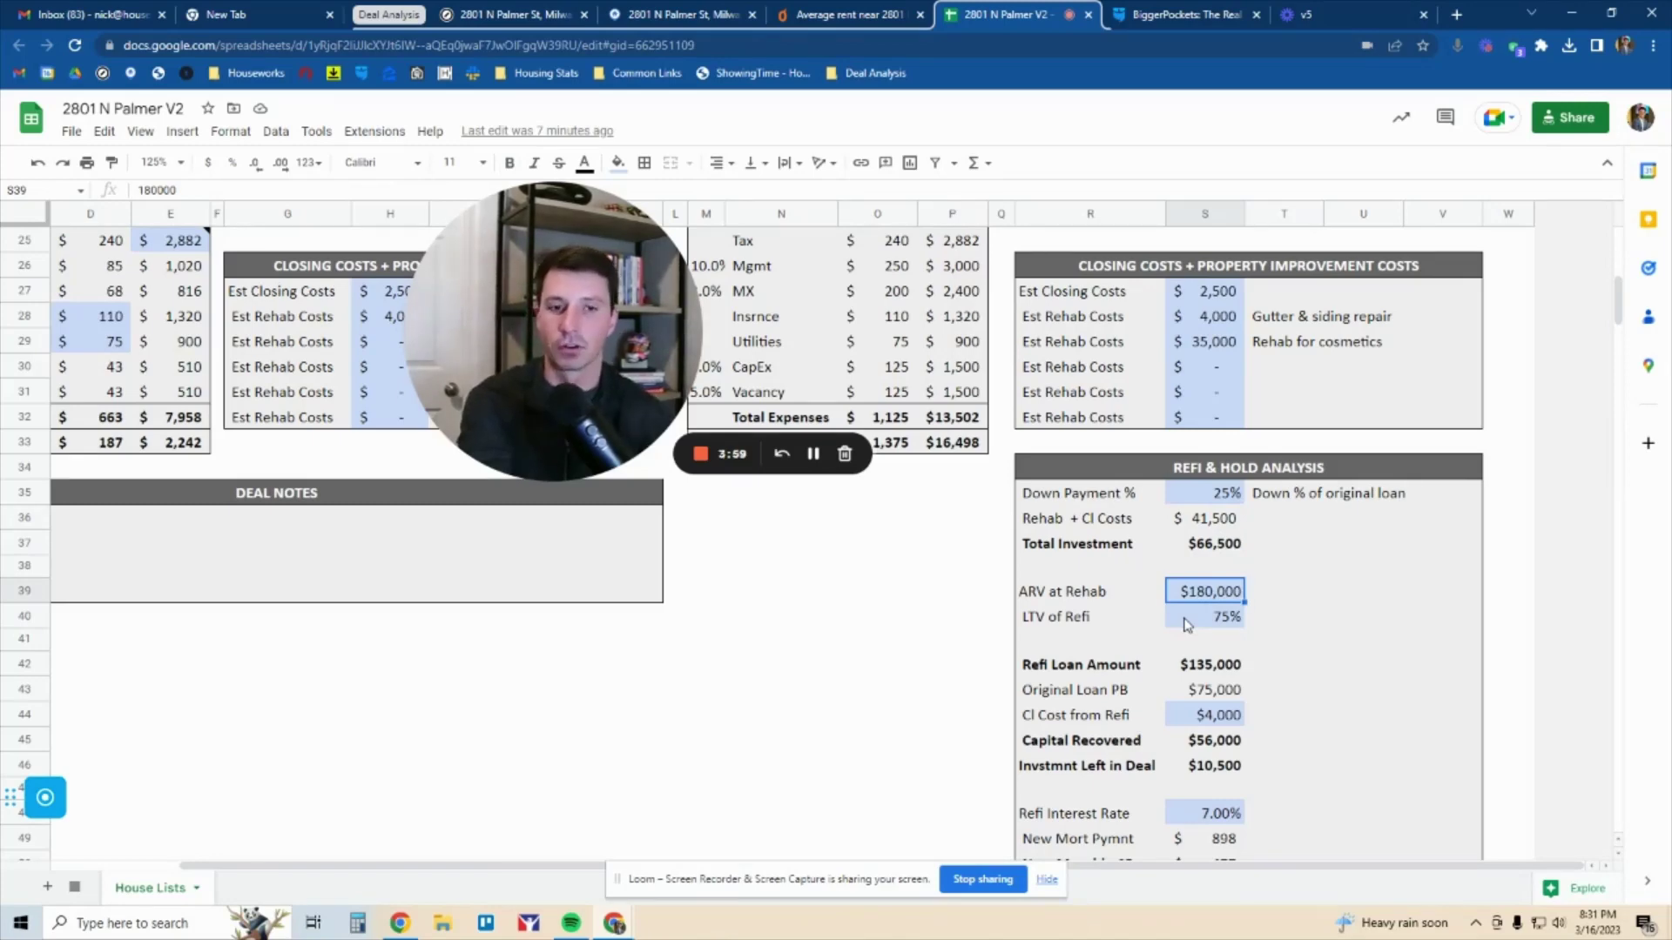
pyautogui.write('20,000')
pyautogui.press('Return')
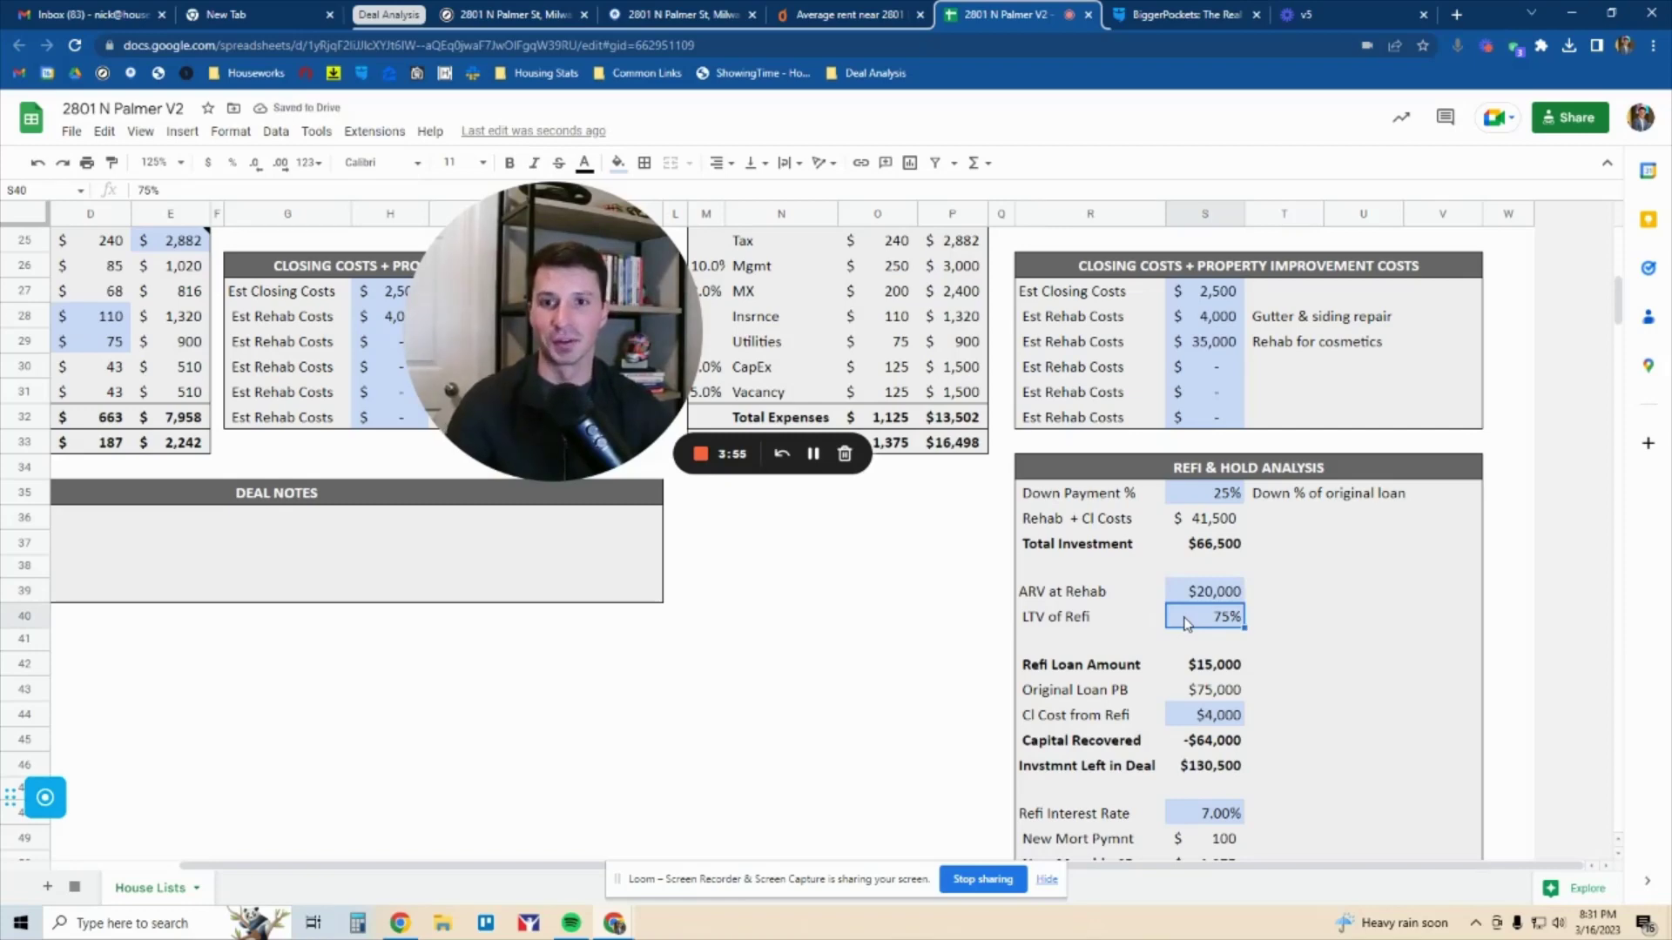
pyautogui.click(1229, 592)
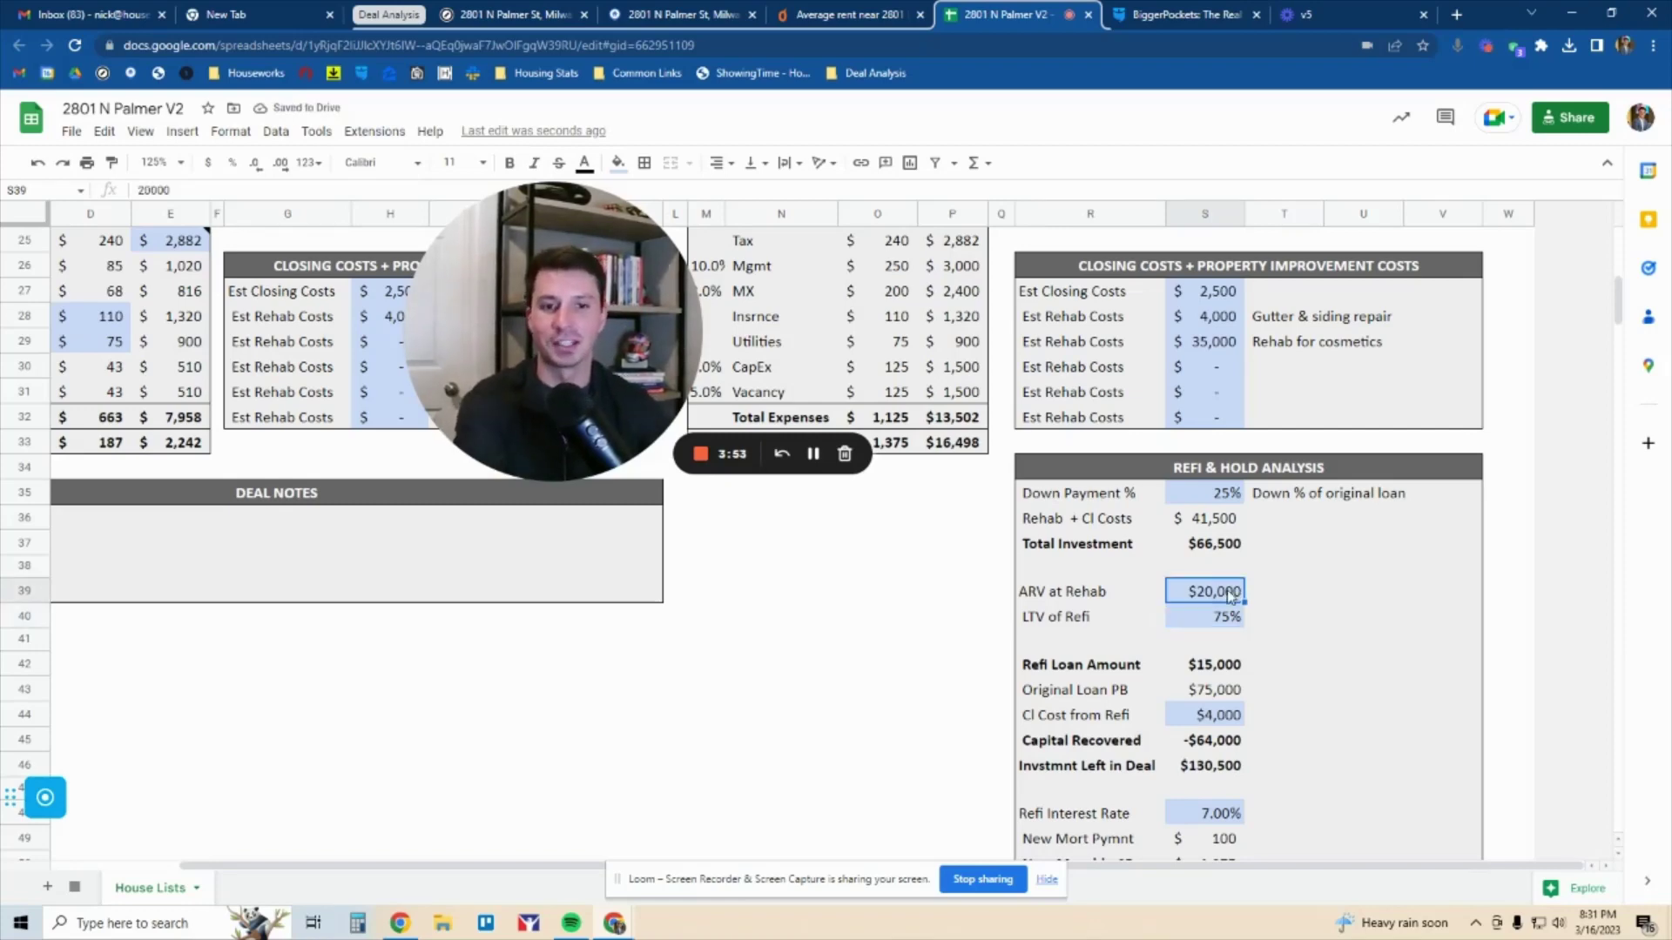
pyautogui.write('2')
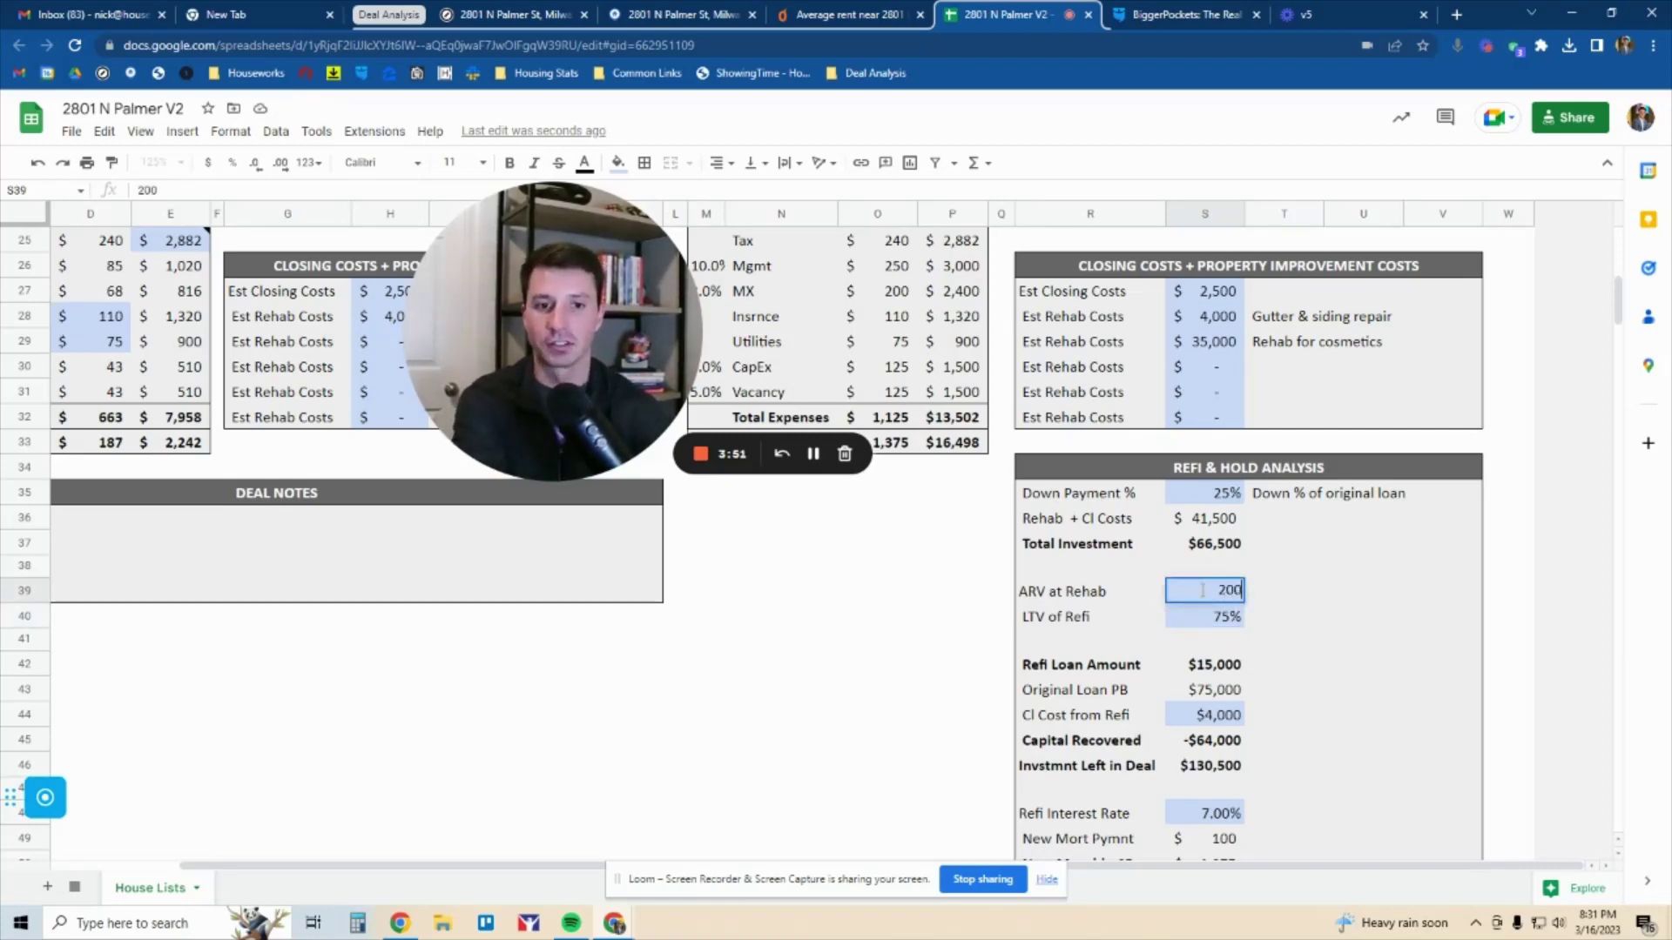
pyautogui.write('0,000')
pyautogui.press('Return')
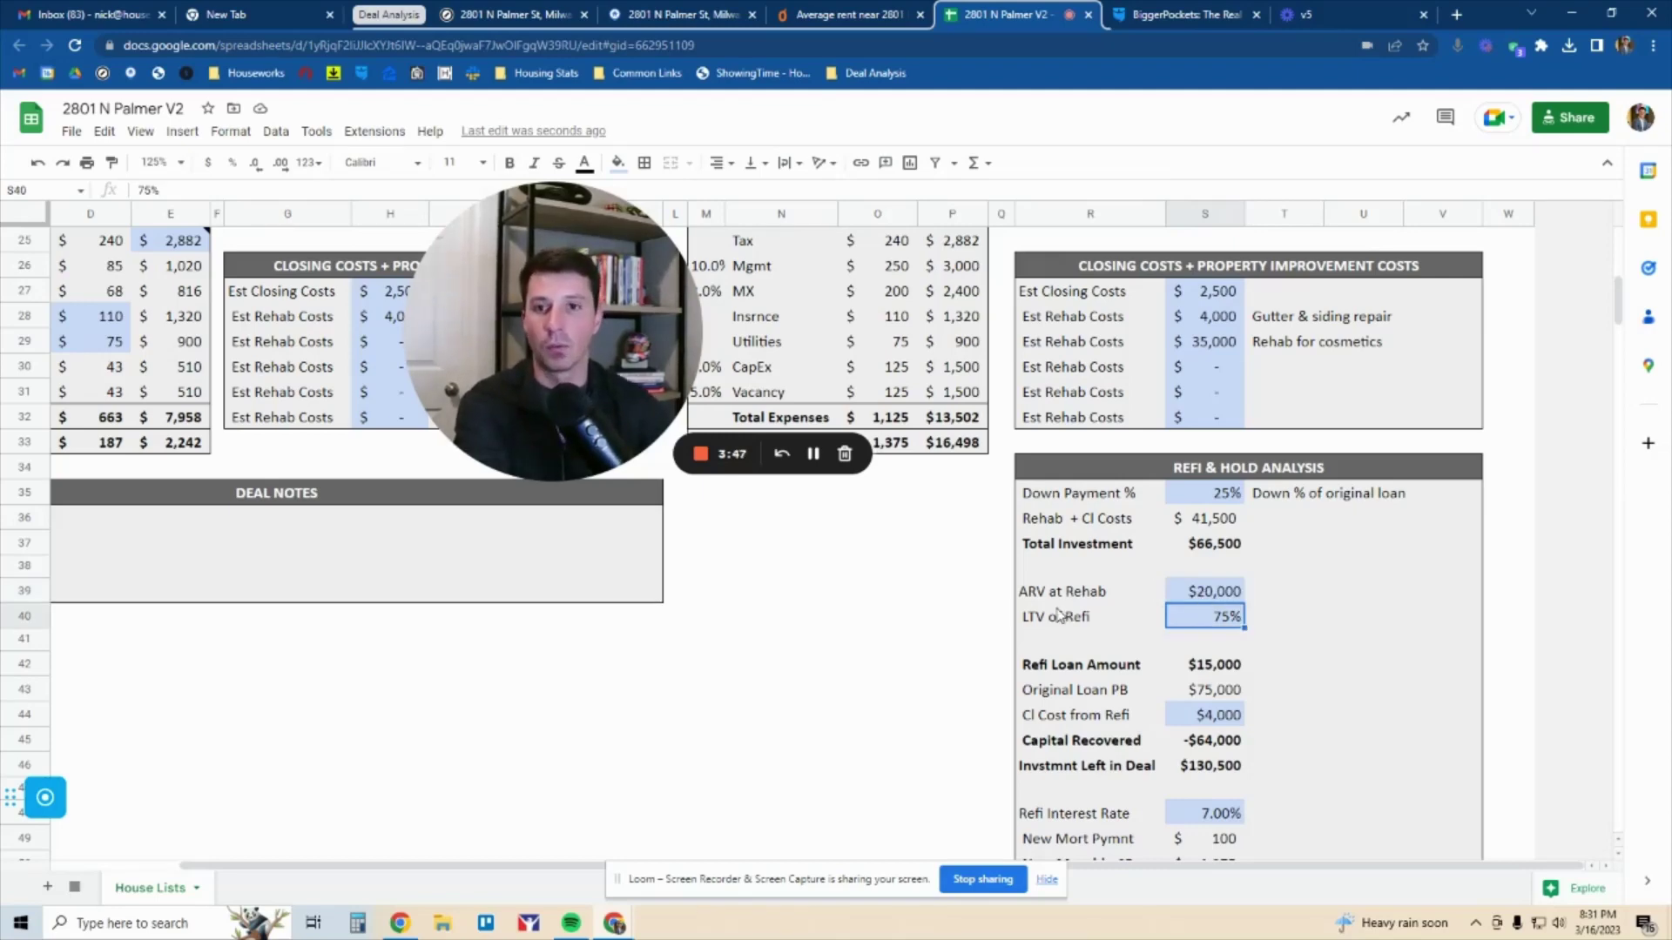
pyautogui.click(1223, 593)
pyautogui.write('200000')
pyautogui.press('Return')
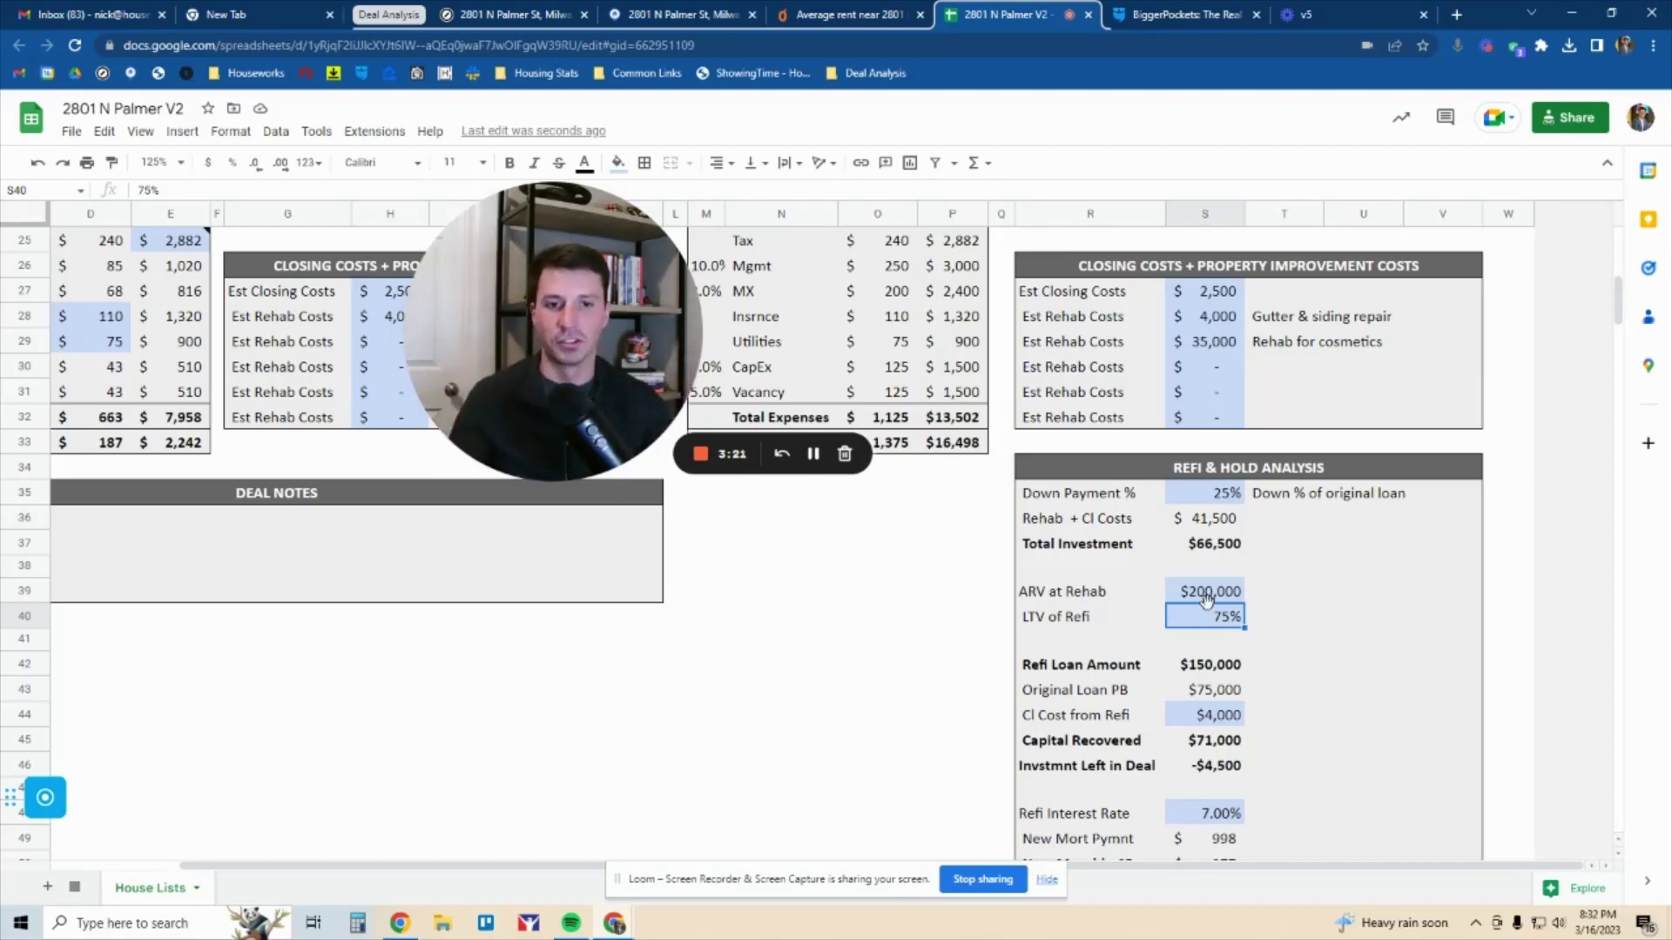
pyautogui.scroll(-1, 1084, 663)
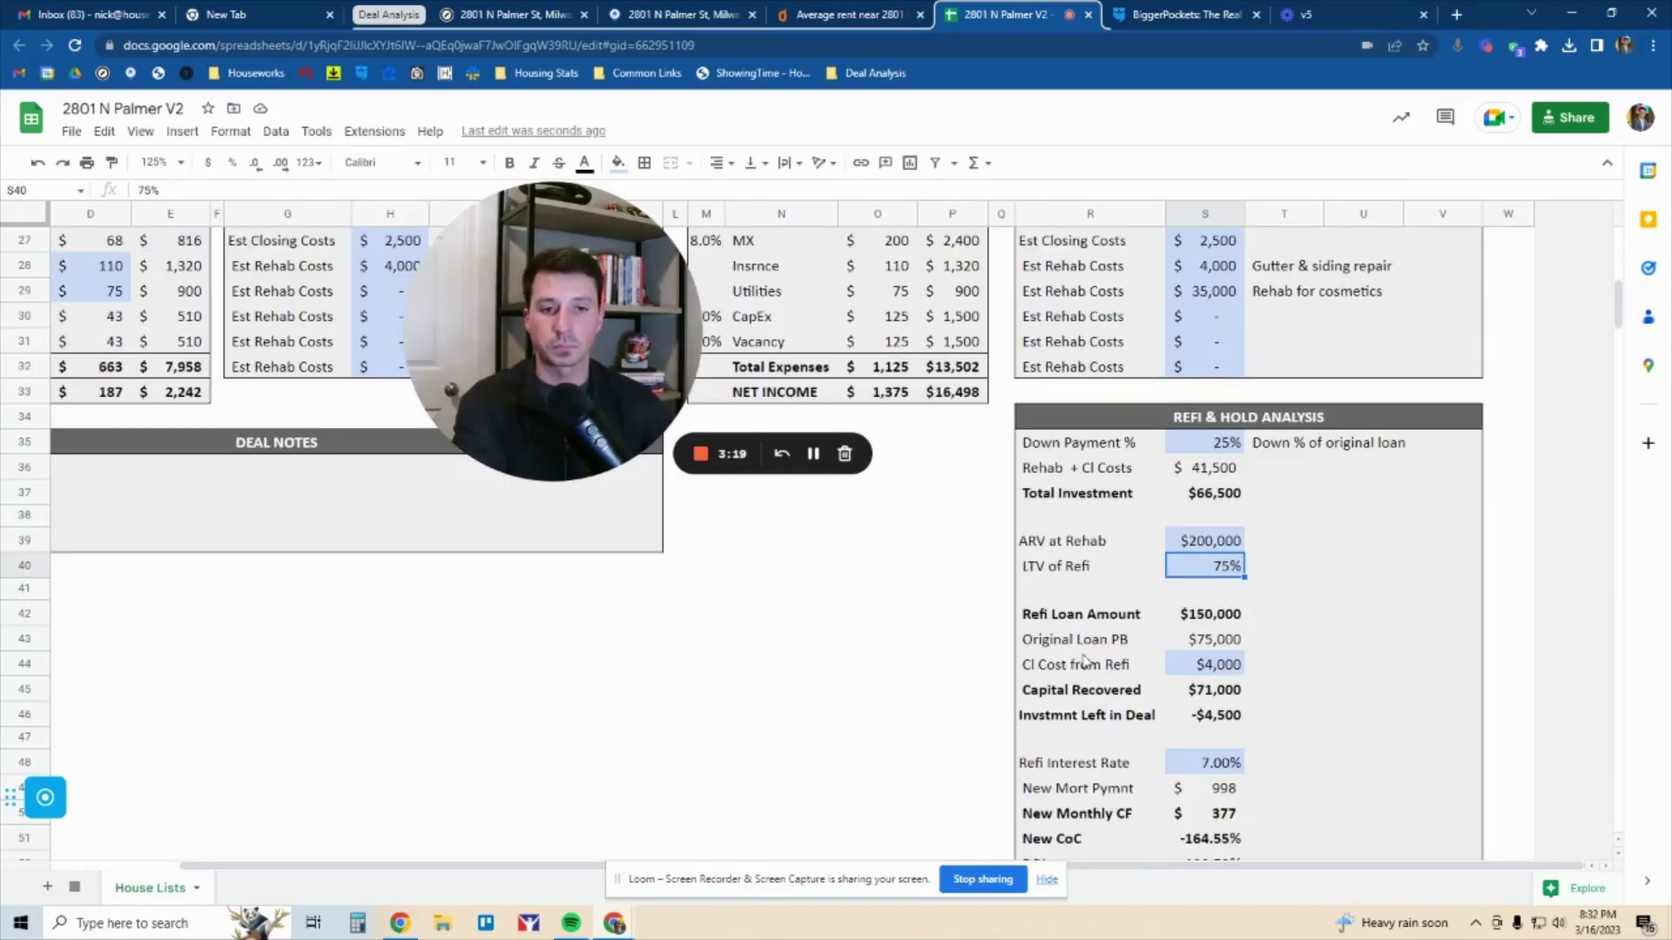
pyautogui.click(1219, 616)
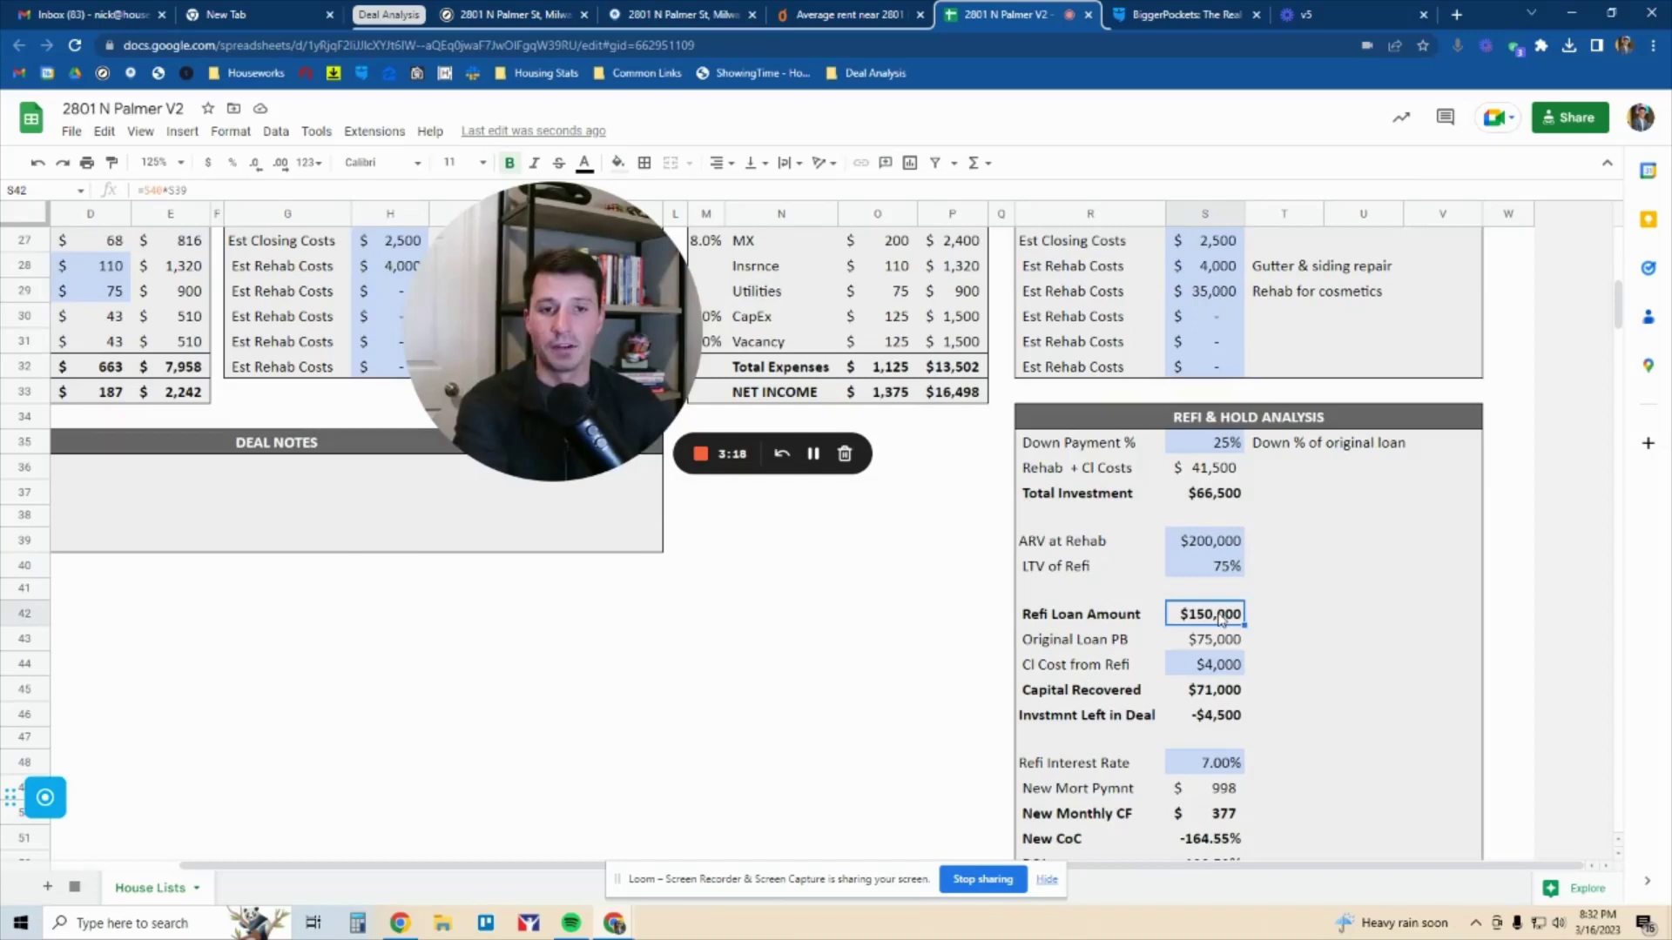
pyautogui.click(1216, 544)
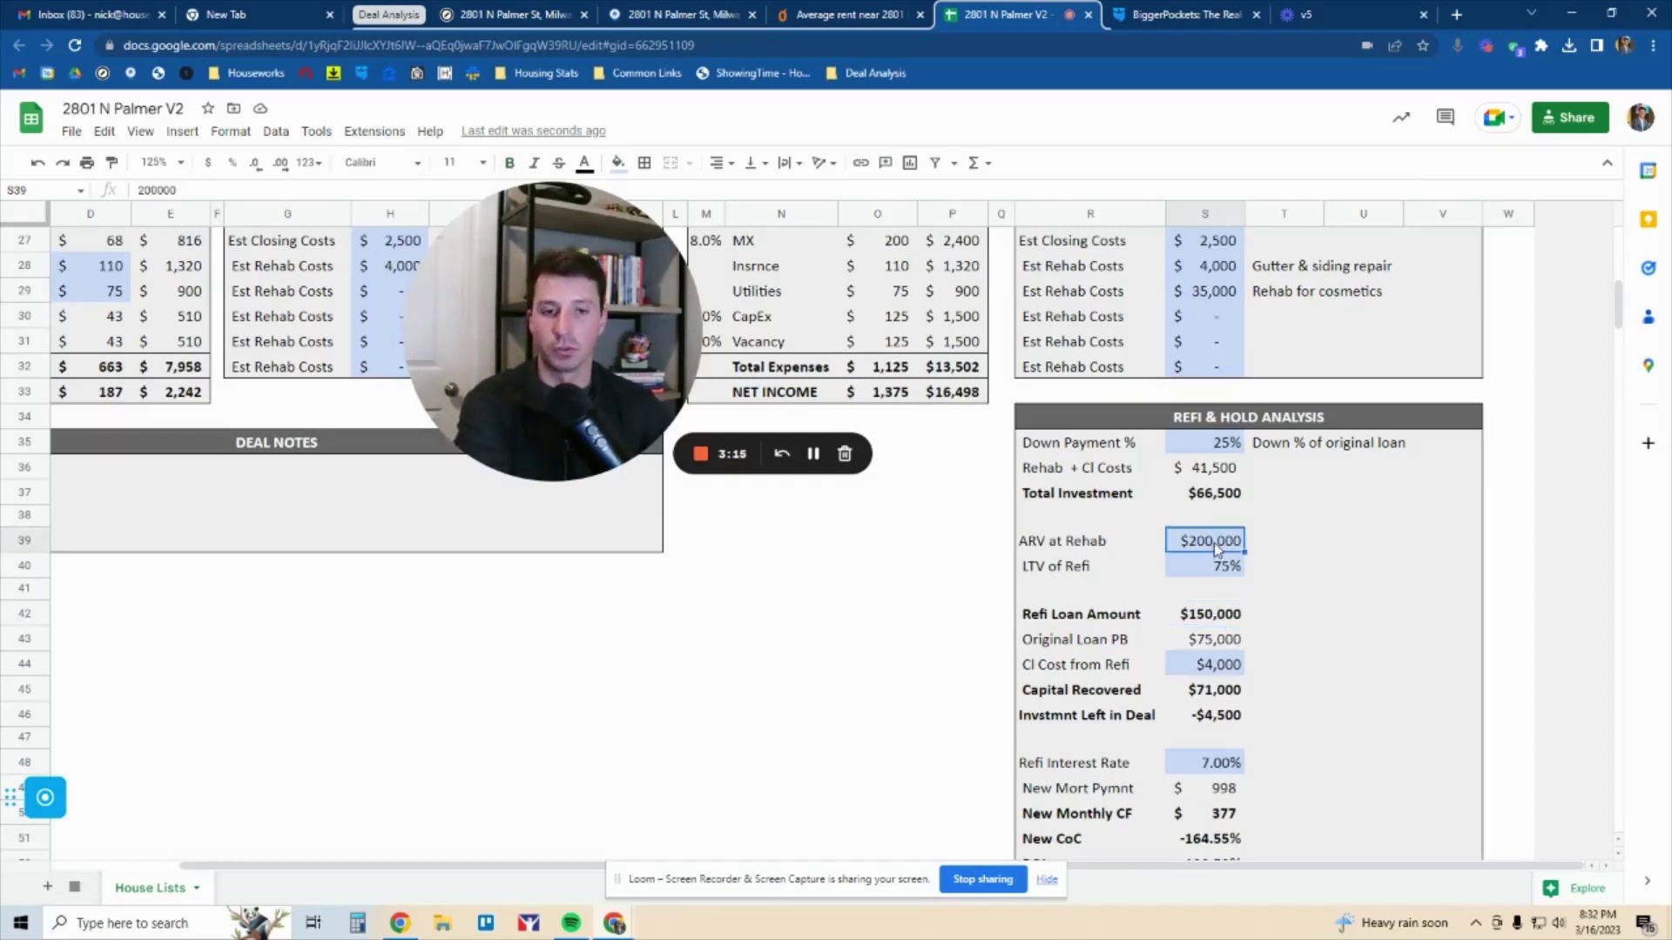
pyautogui.click(1218, 574)
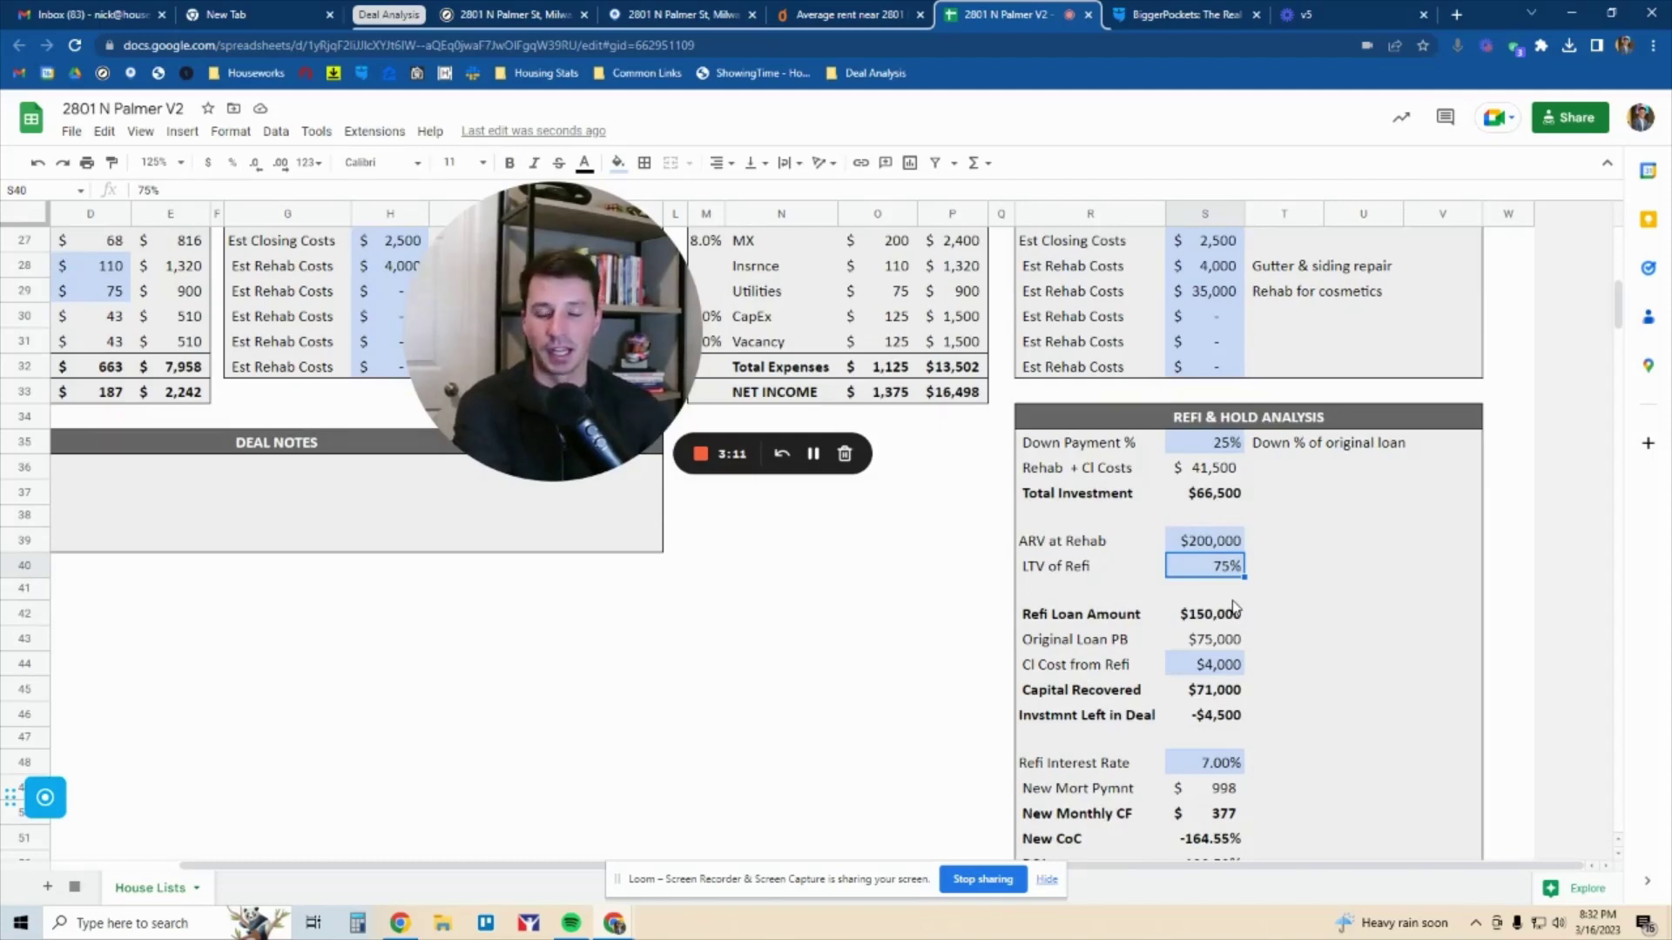
pyautogui.click(1206, 619)
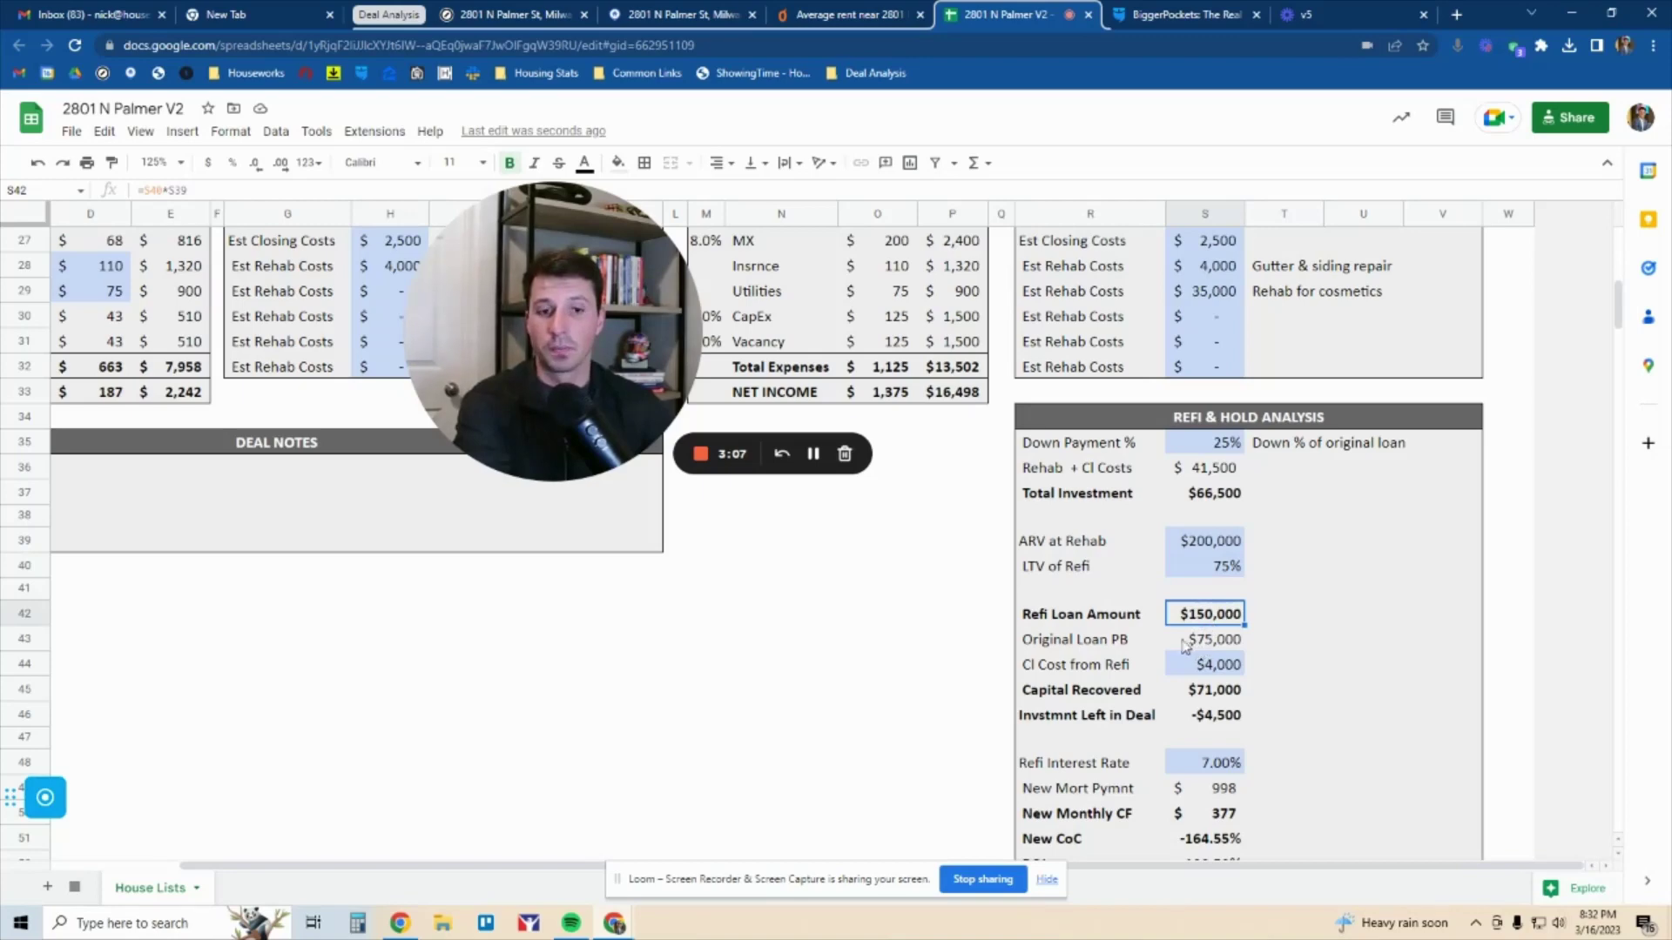
pyautogui.click(1186, 645)
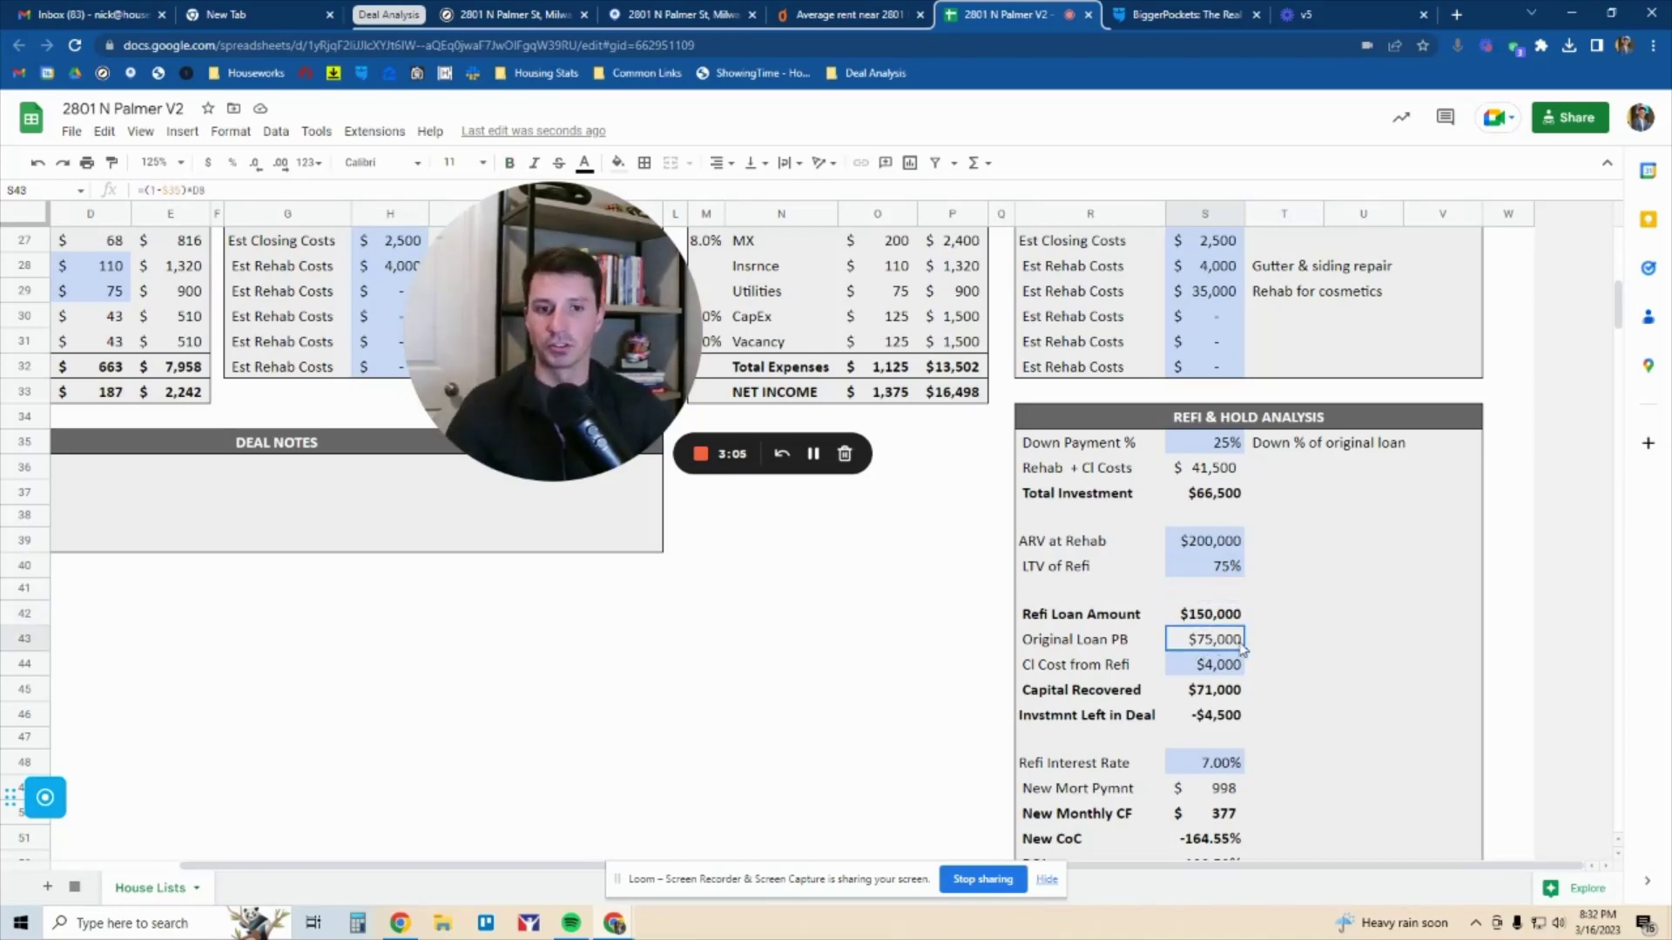
pyautogui.keyDown('ctrl'); pyautogui.click(1216, 443); pyautogui.keyUp('ctrl')
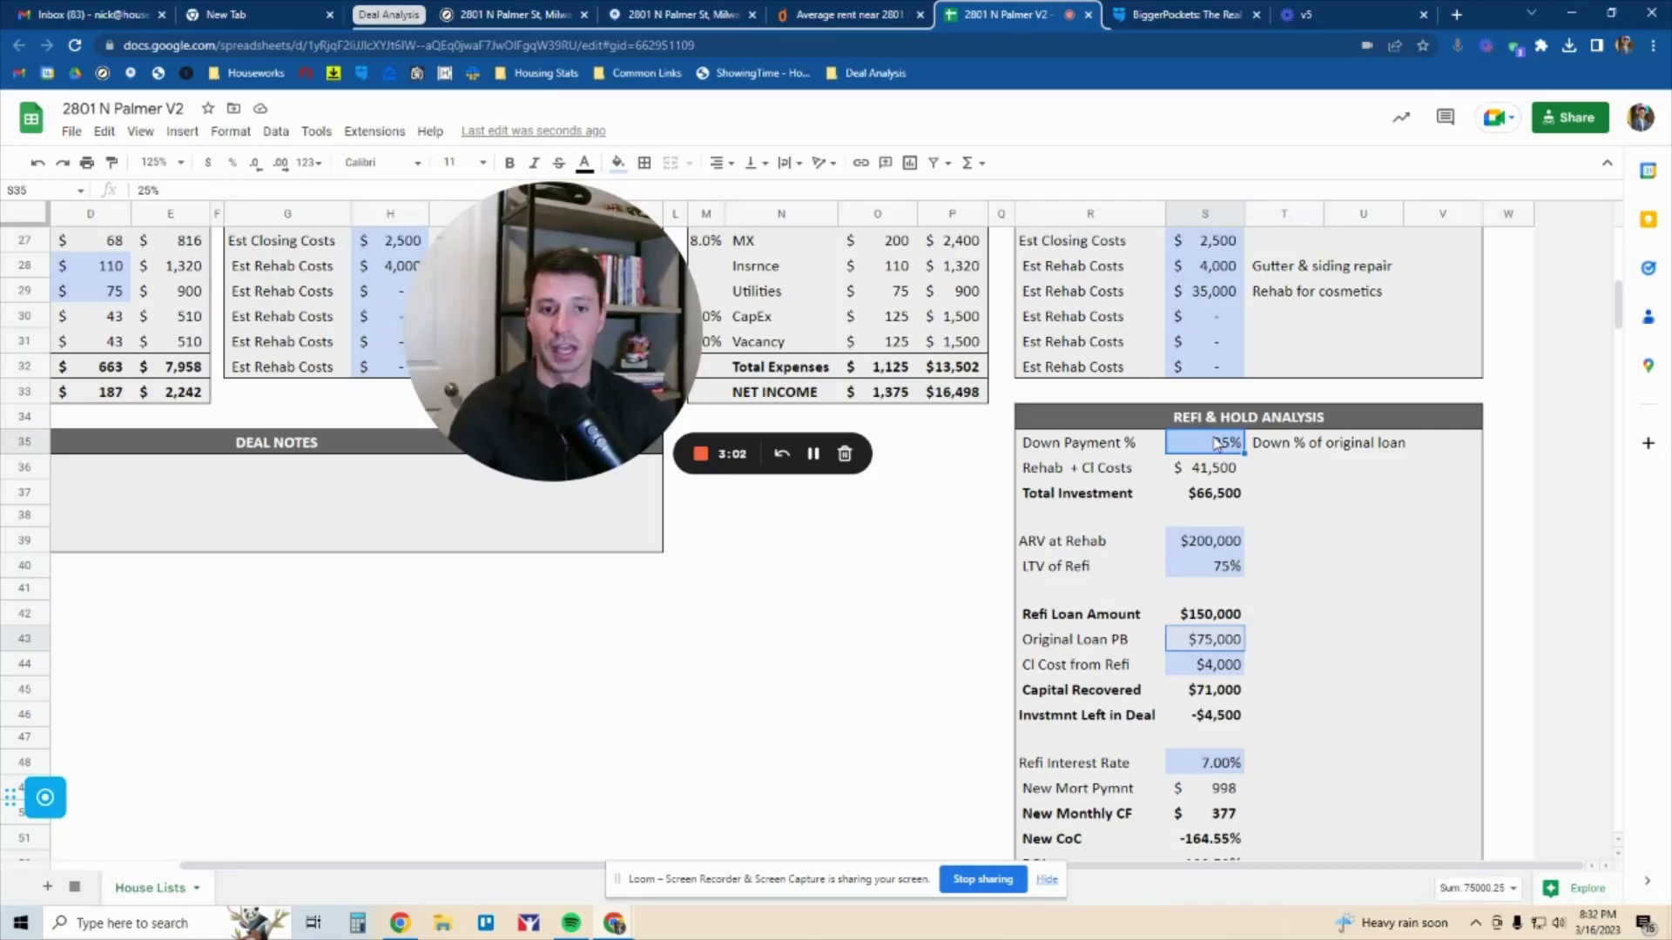
pyautogui.click(1223, 672)
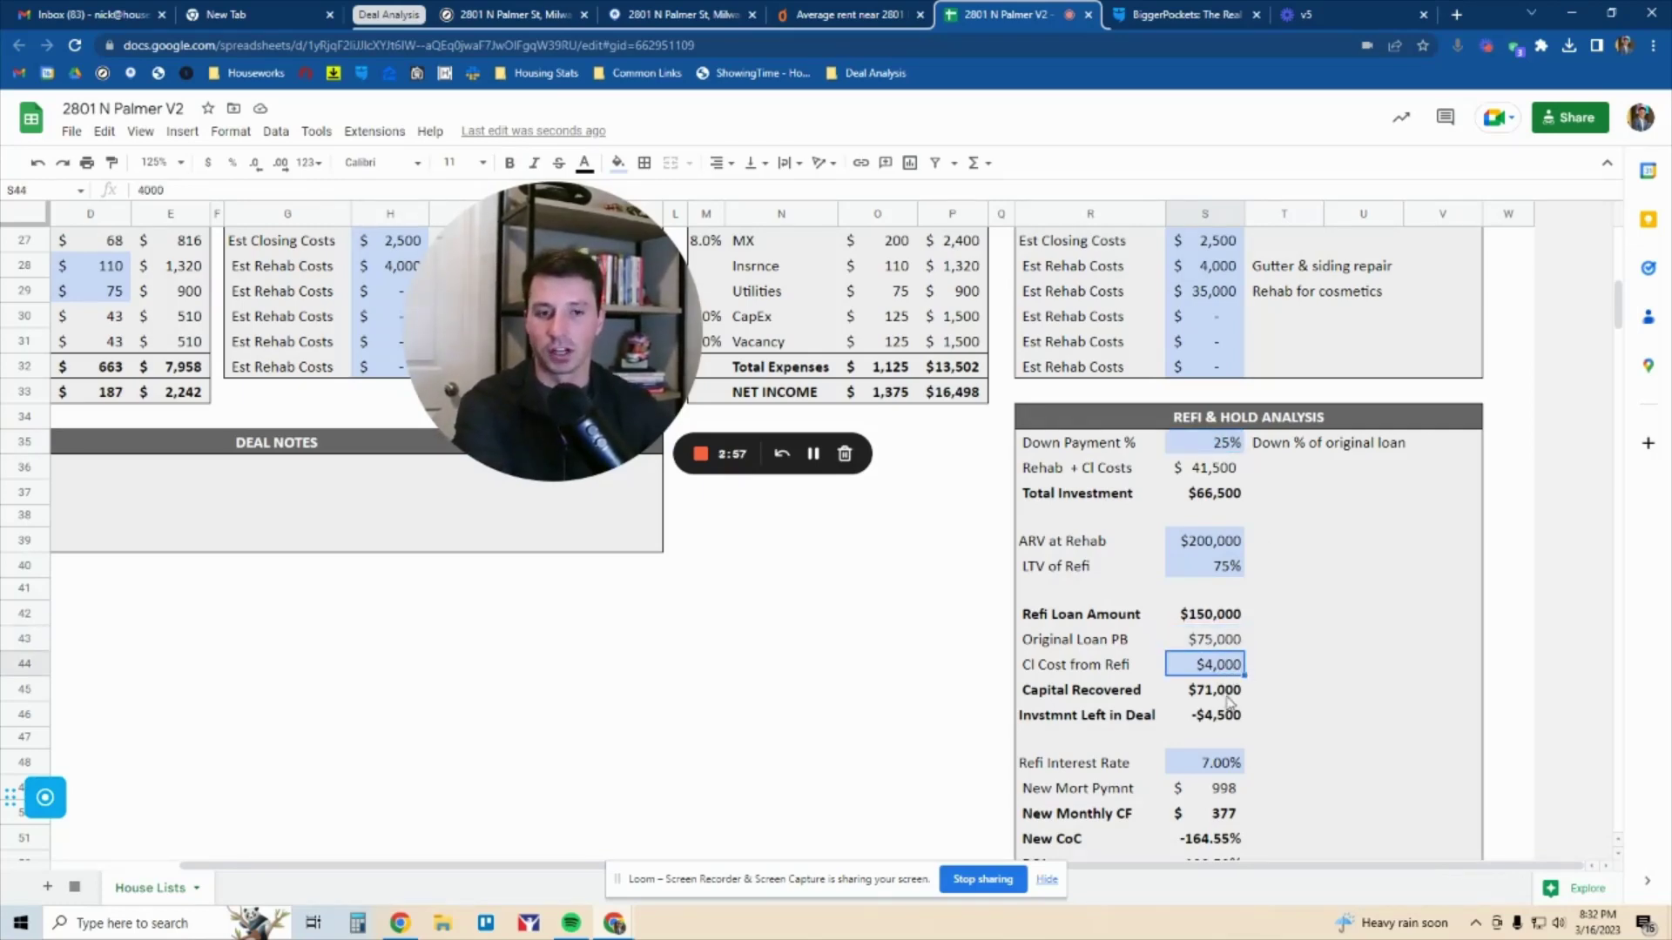
pyautogui.click(1215, 695)
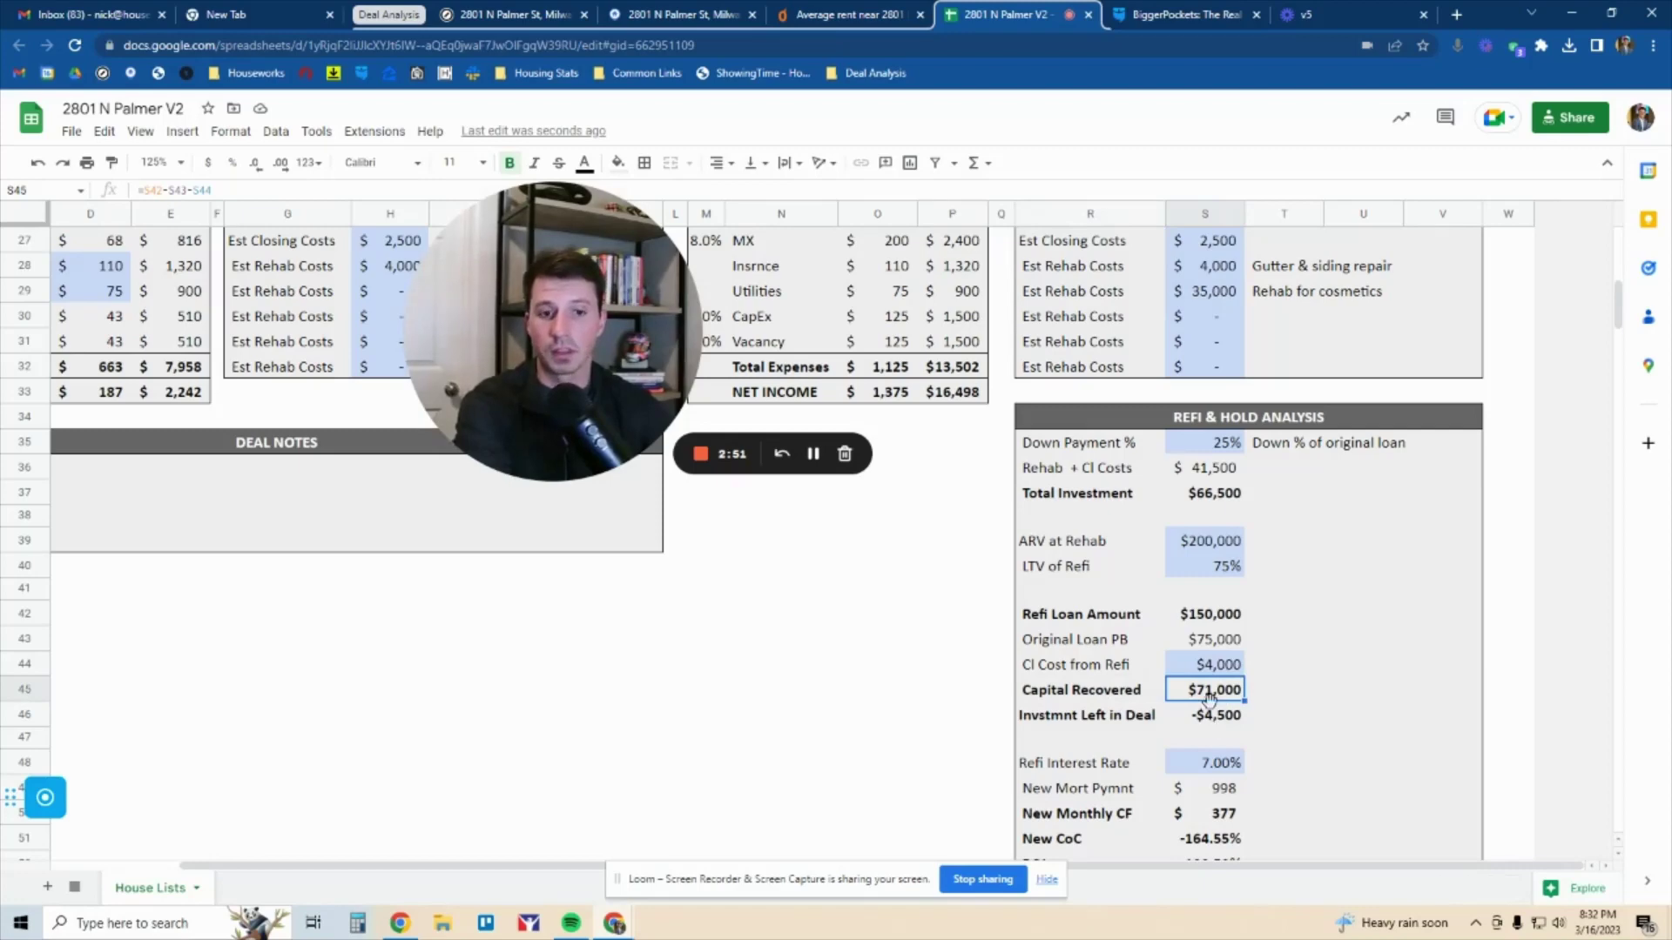
pyautogui.keyDown('ctrl'); pyautogui.click(1216, 644); pyautogui.keyUp('ctrl')
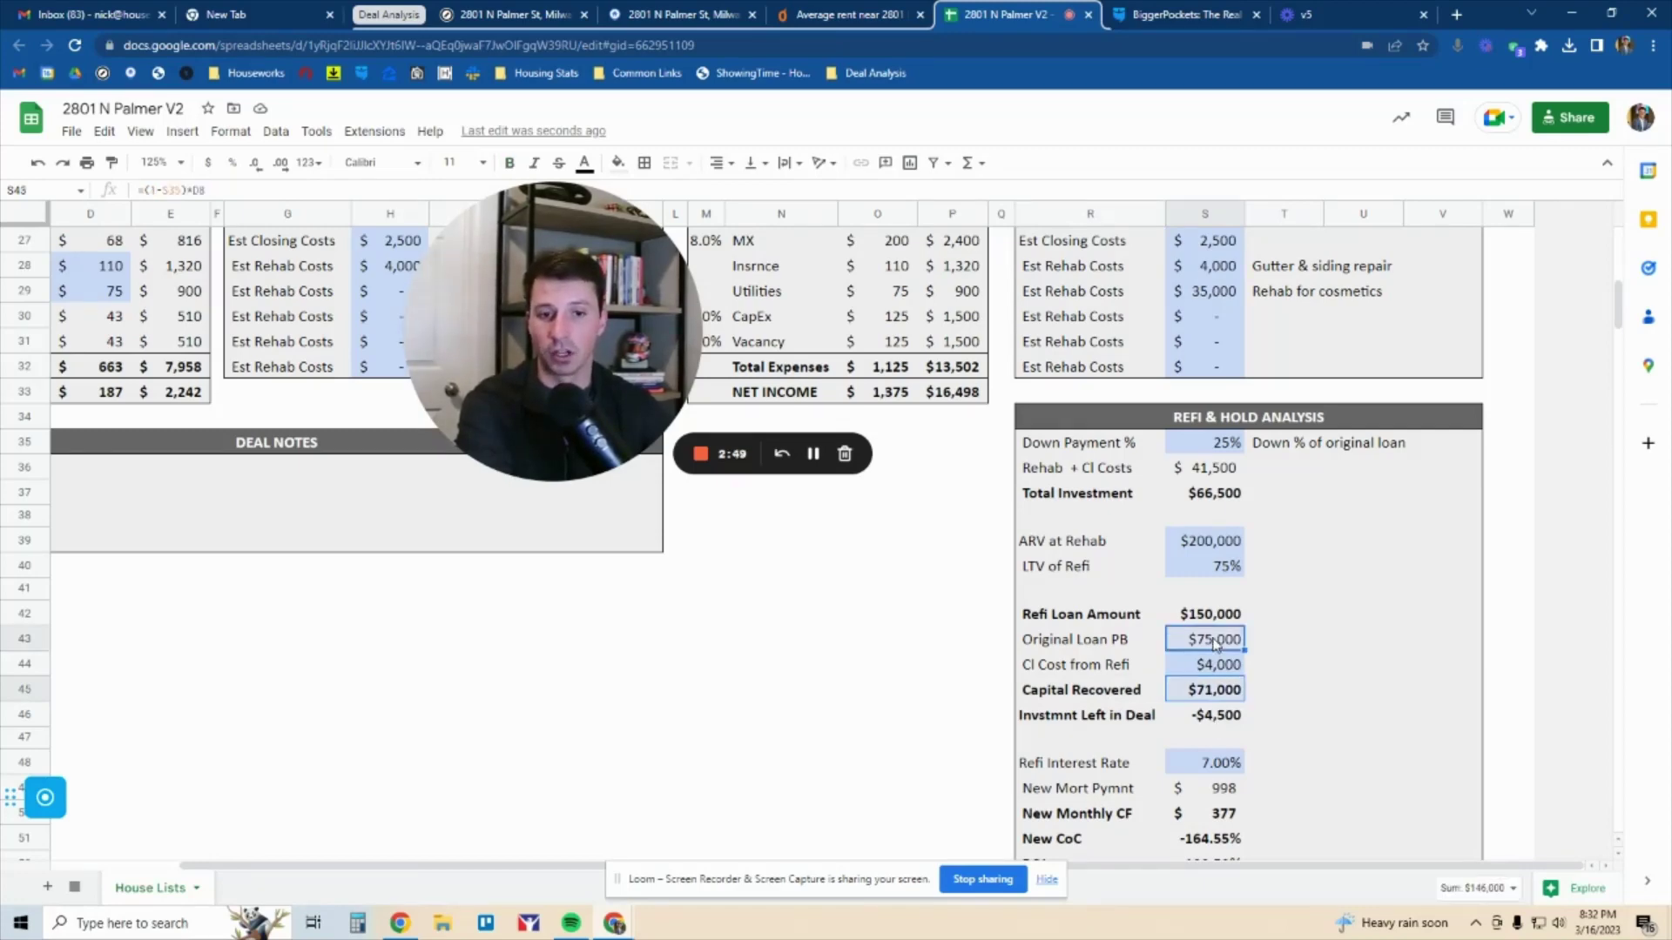
pyautogui.click(1218, 697)
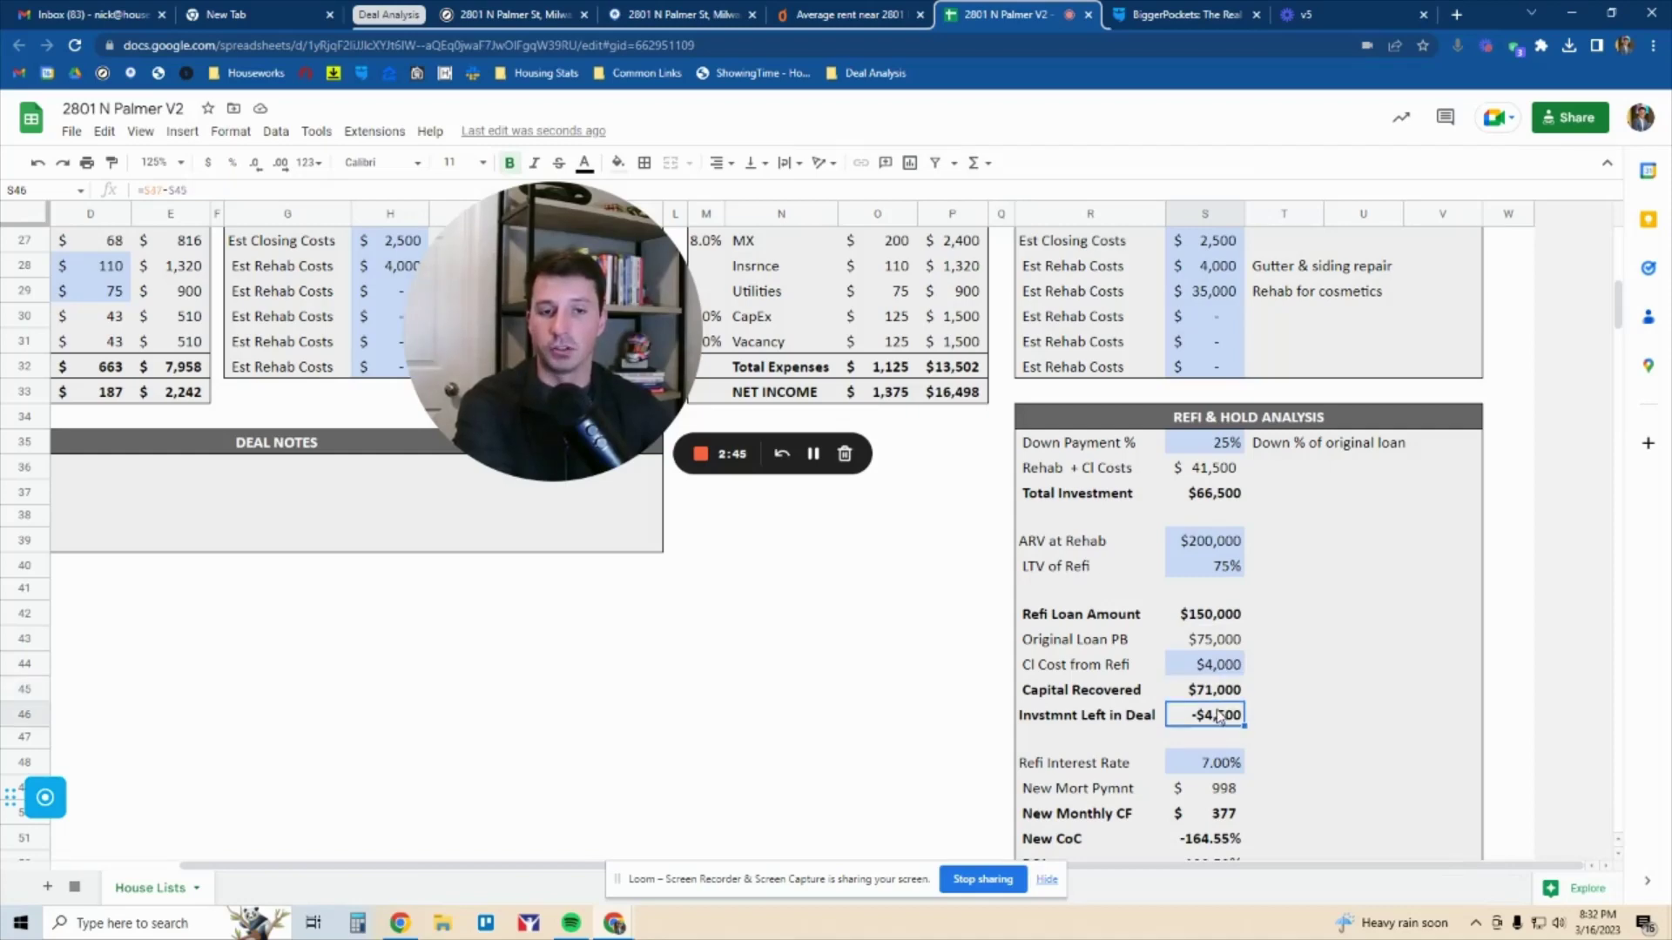
pyautogui.moveTo(1215, 492); pyautogui.dragTo(1123, 499)
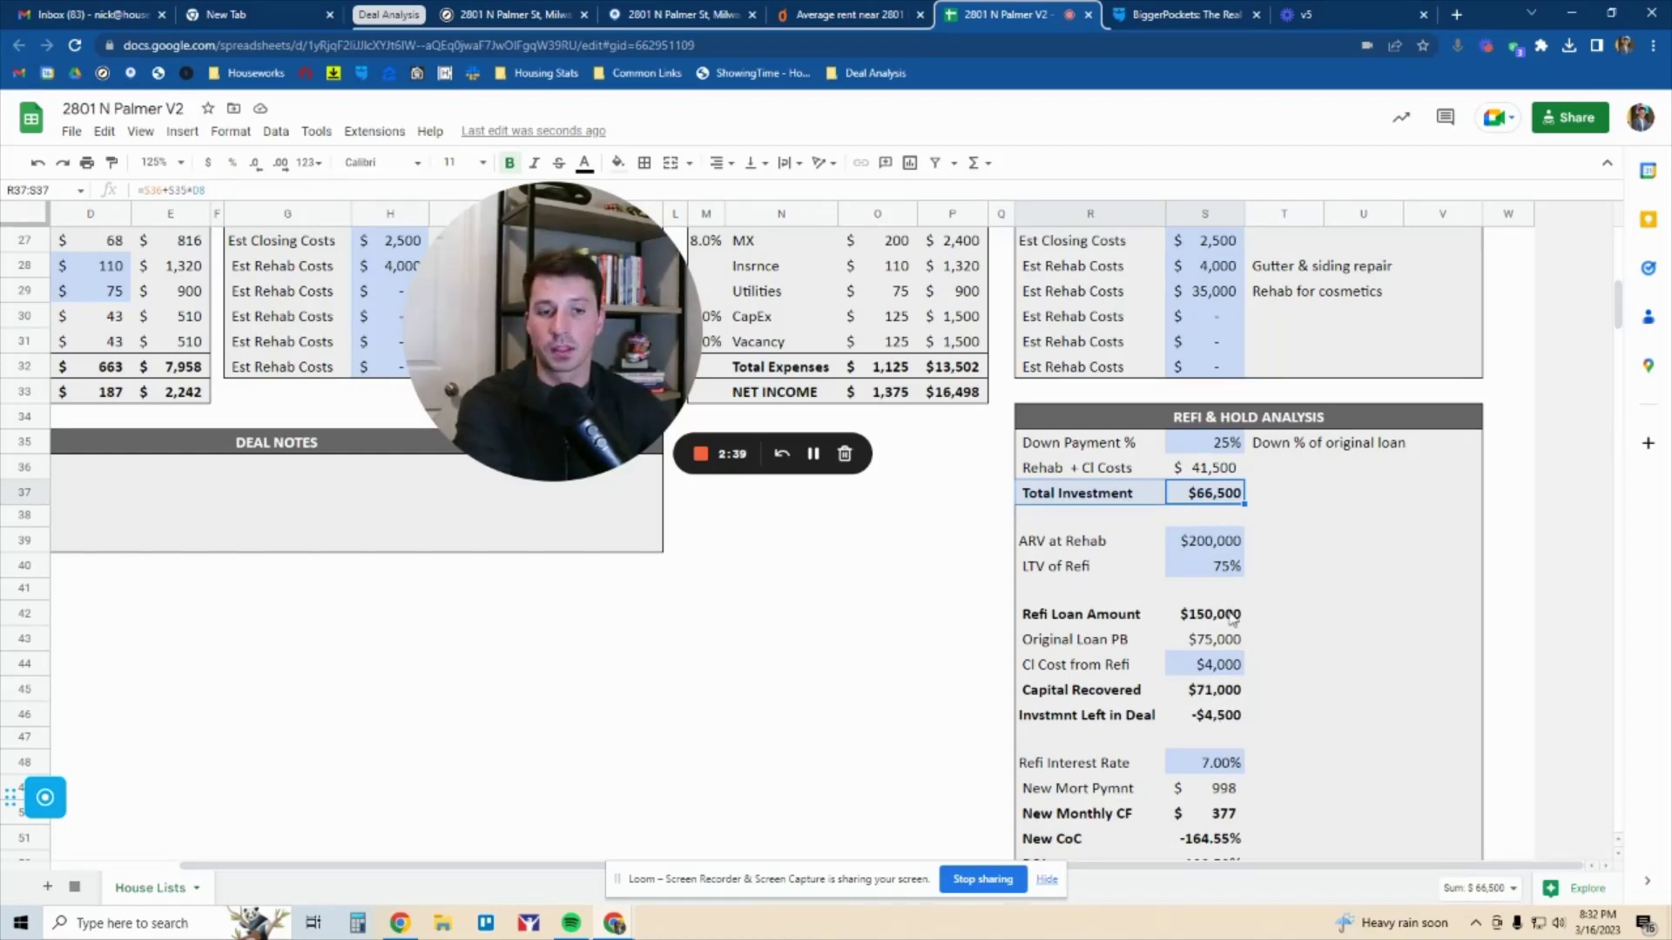
pyautogui.click(1223, 720)
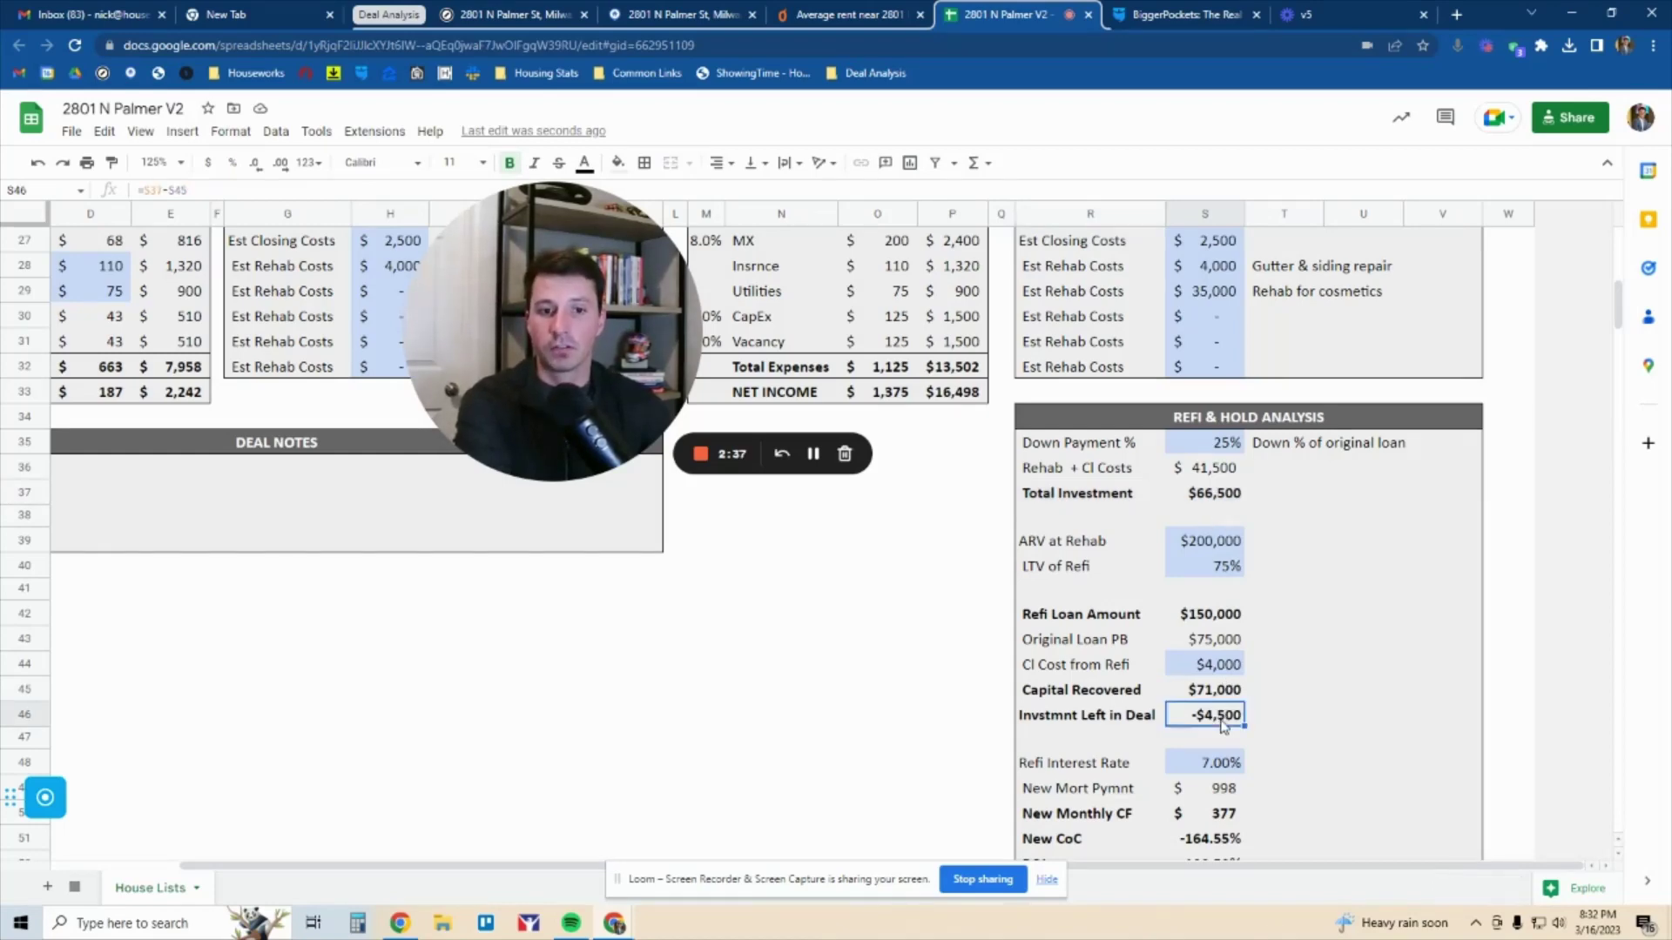
pyautogui.click(1218, 496)
pyautogui.scroll(-2, 1219, 505)
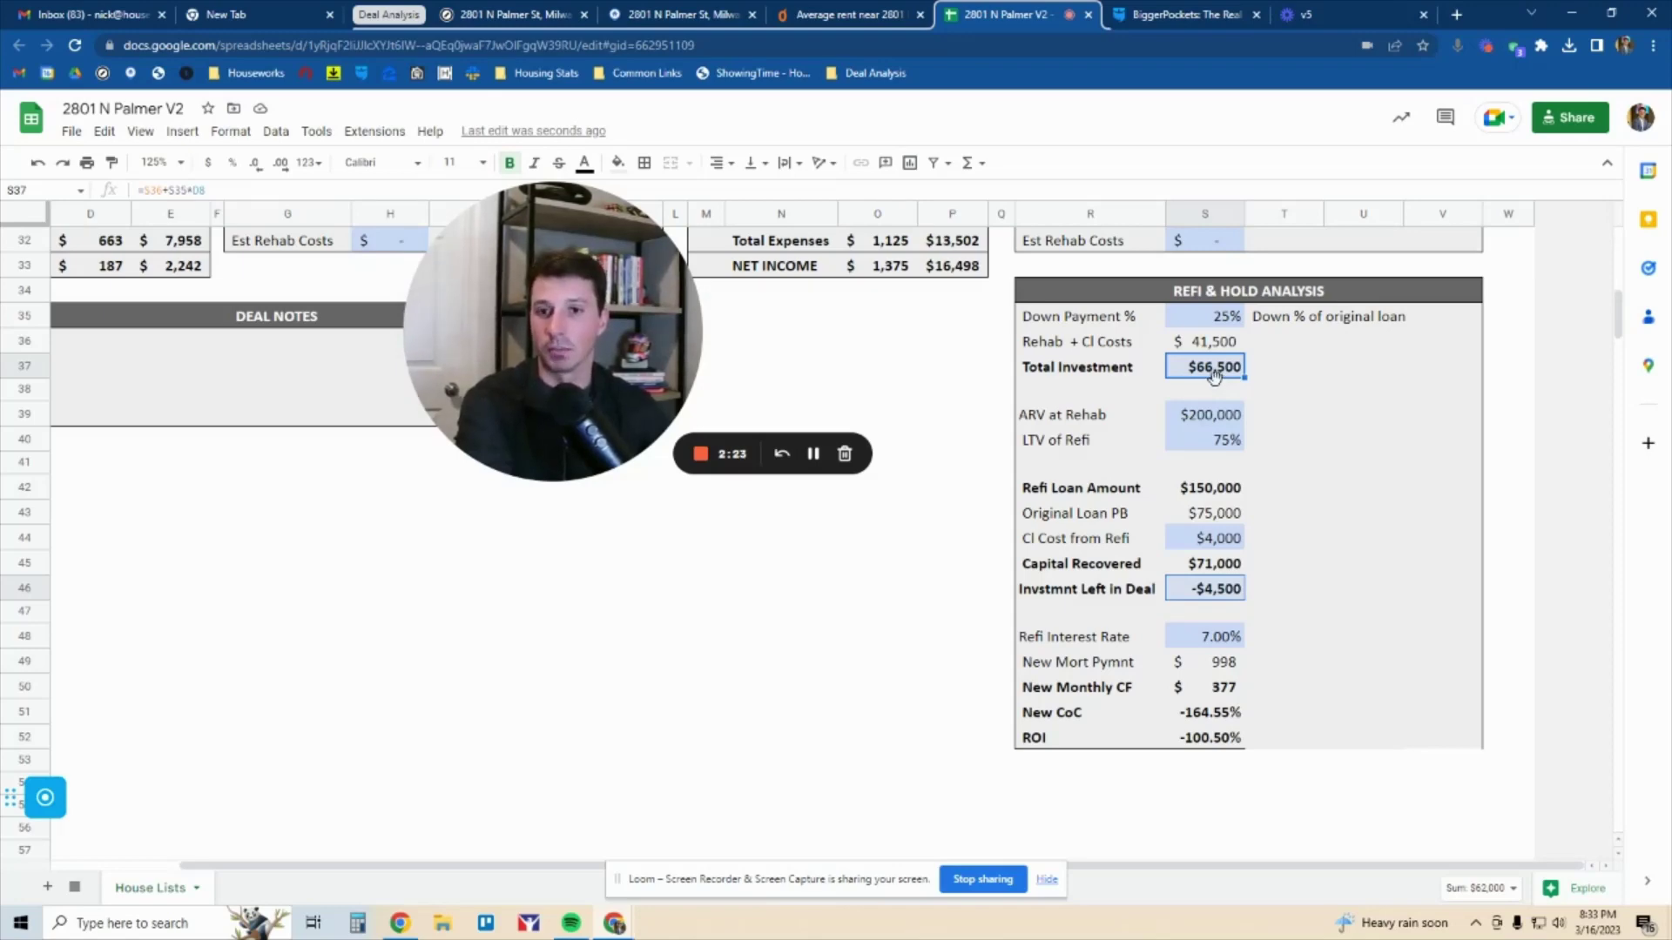
# Change the Refi Interest Rate to 6.75% and review the new cash flow, CoC and ROI
pyautogui.click(1220, 639)
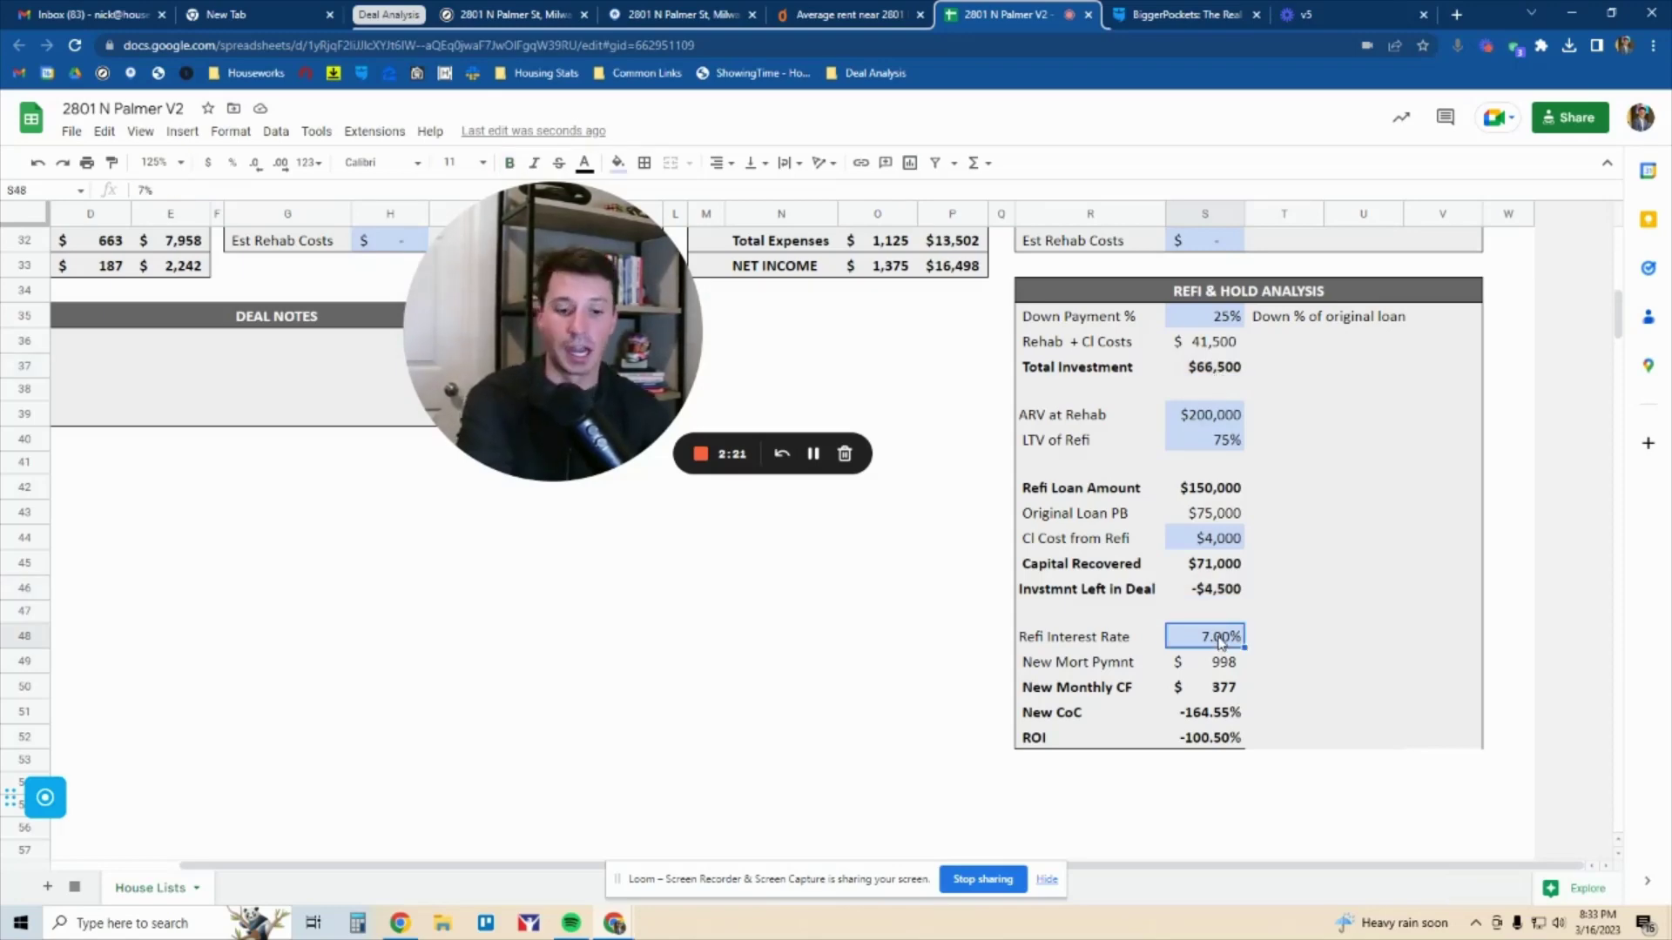
pyautogui.write('6.75')
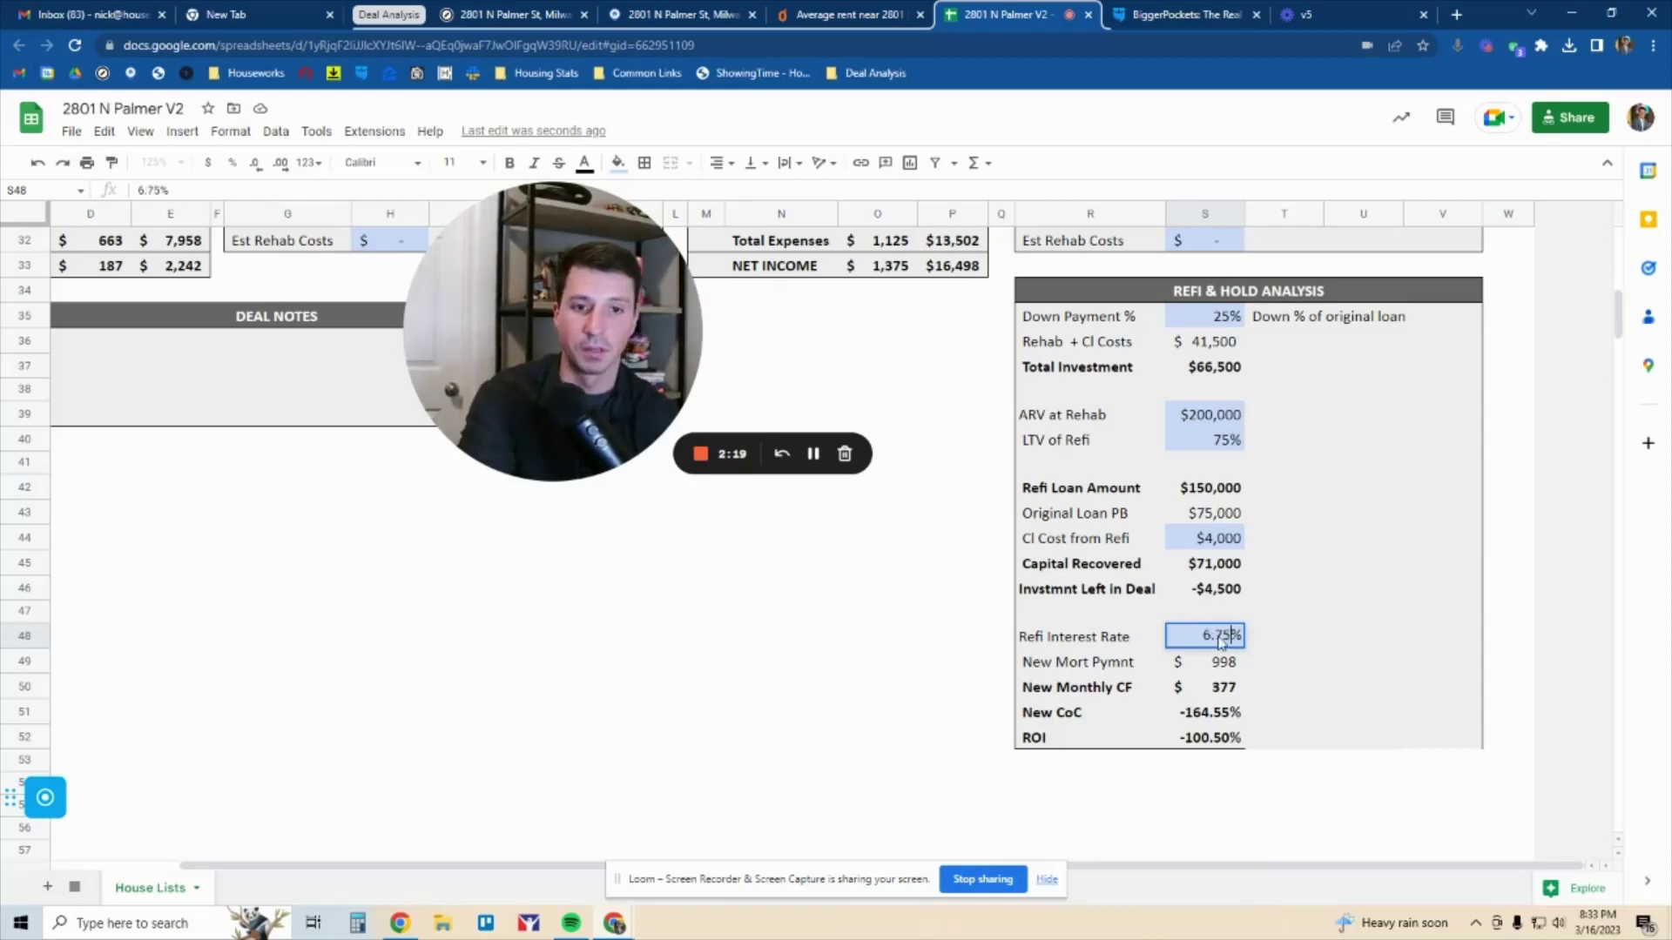
pyautogui.press('Return')
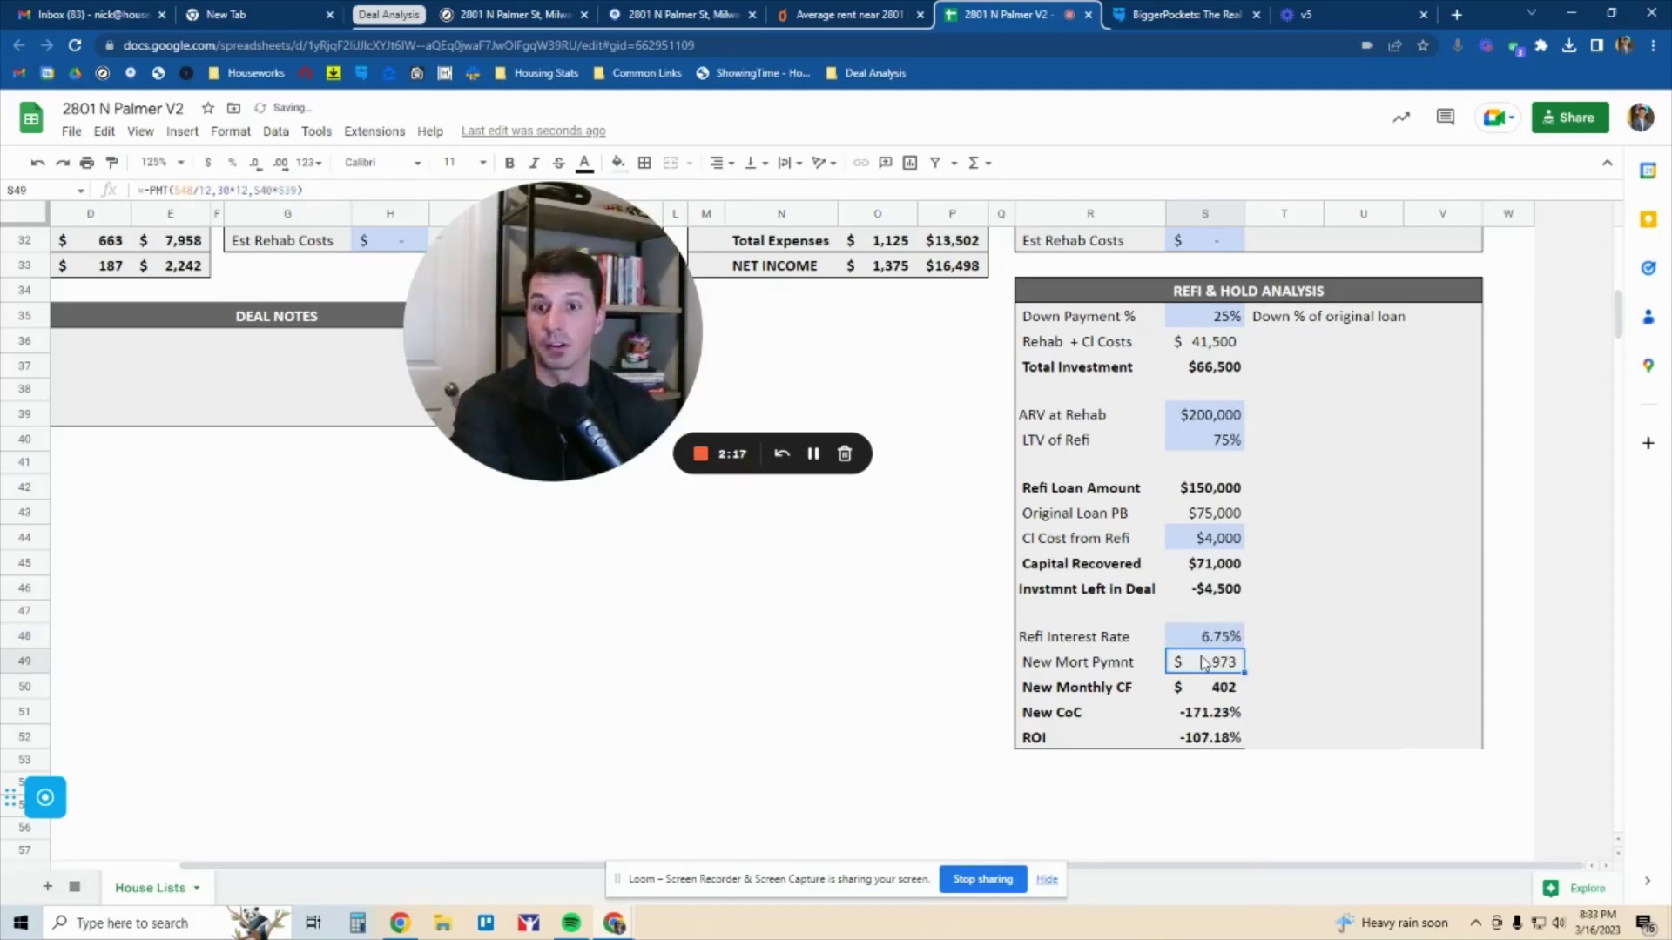
pyautogui.click(1205, 688)
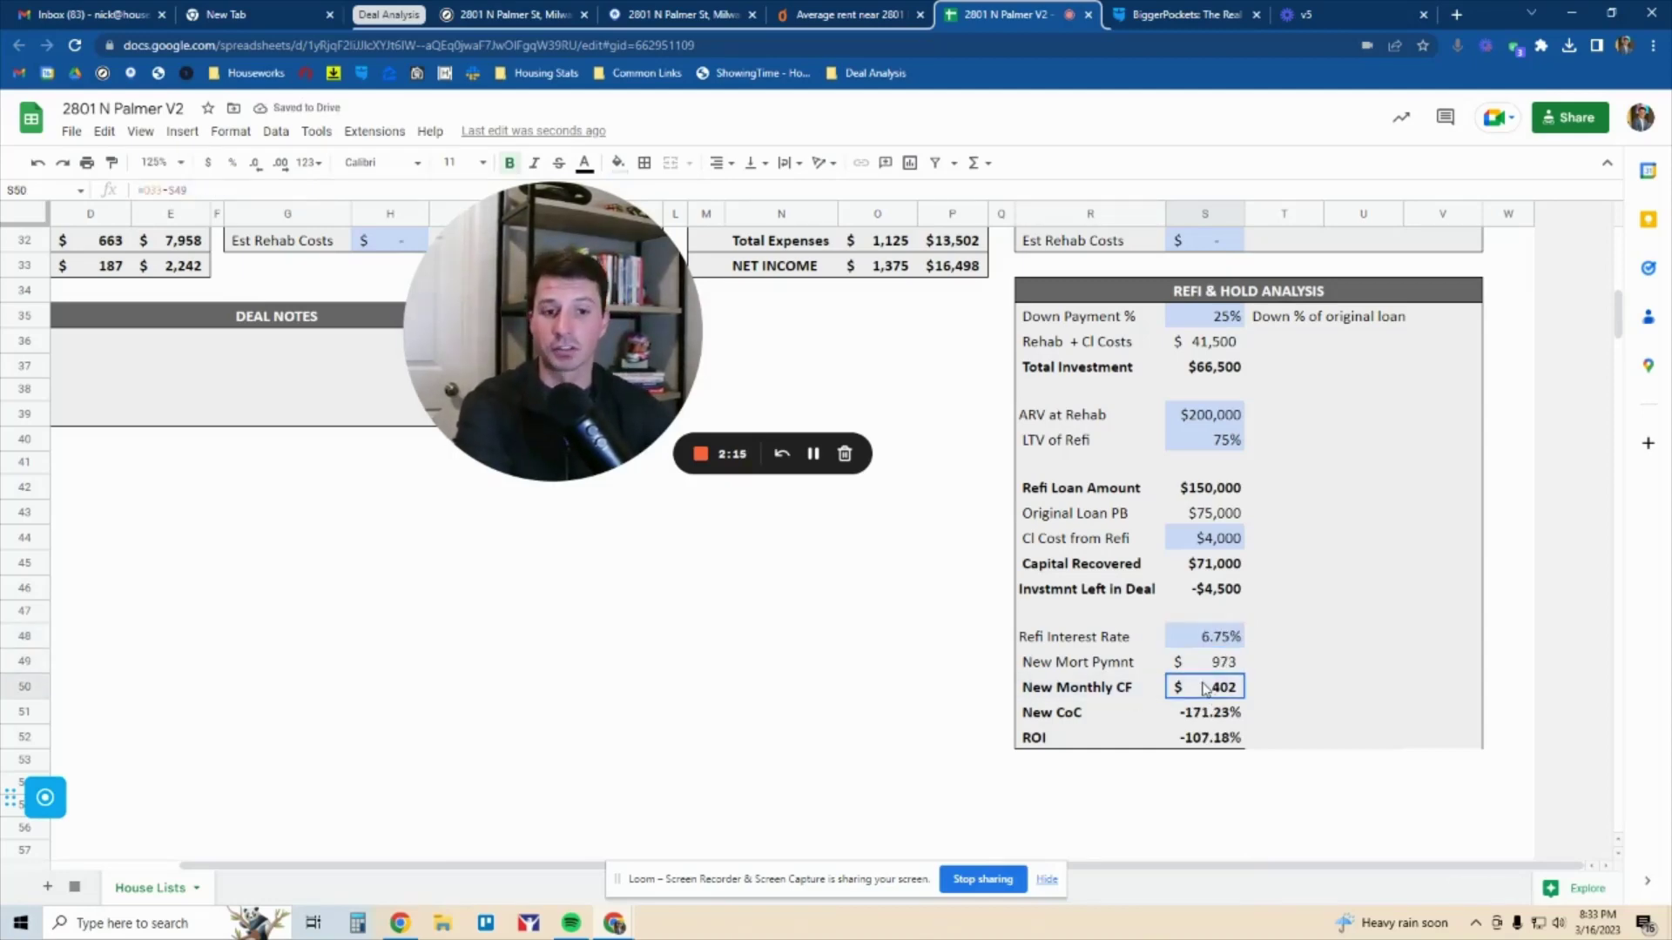
pyautogui.moveTo(1208, 712)
pyautogui.mouseDown()
pyautogui.moveTo(1212, 742)
pyautogui.moveTo(1234, 719)
pyautogui.mouseUp()
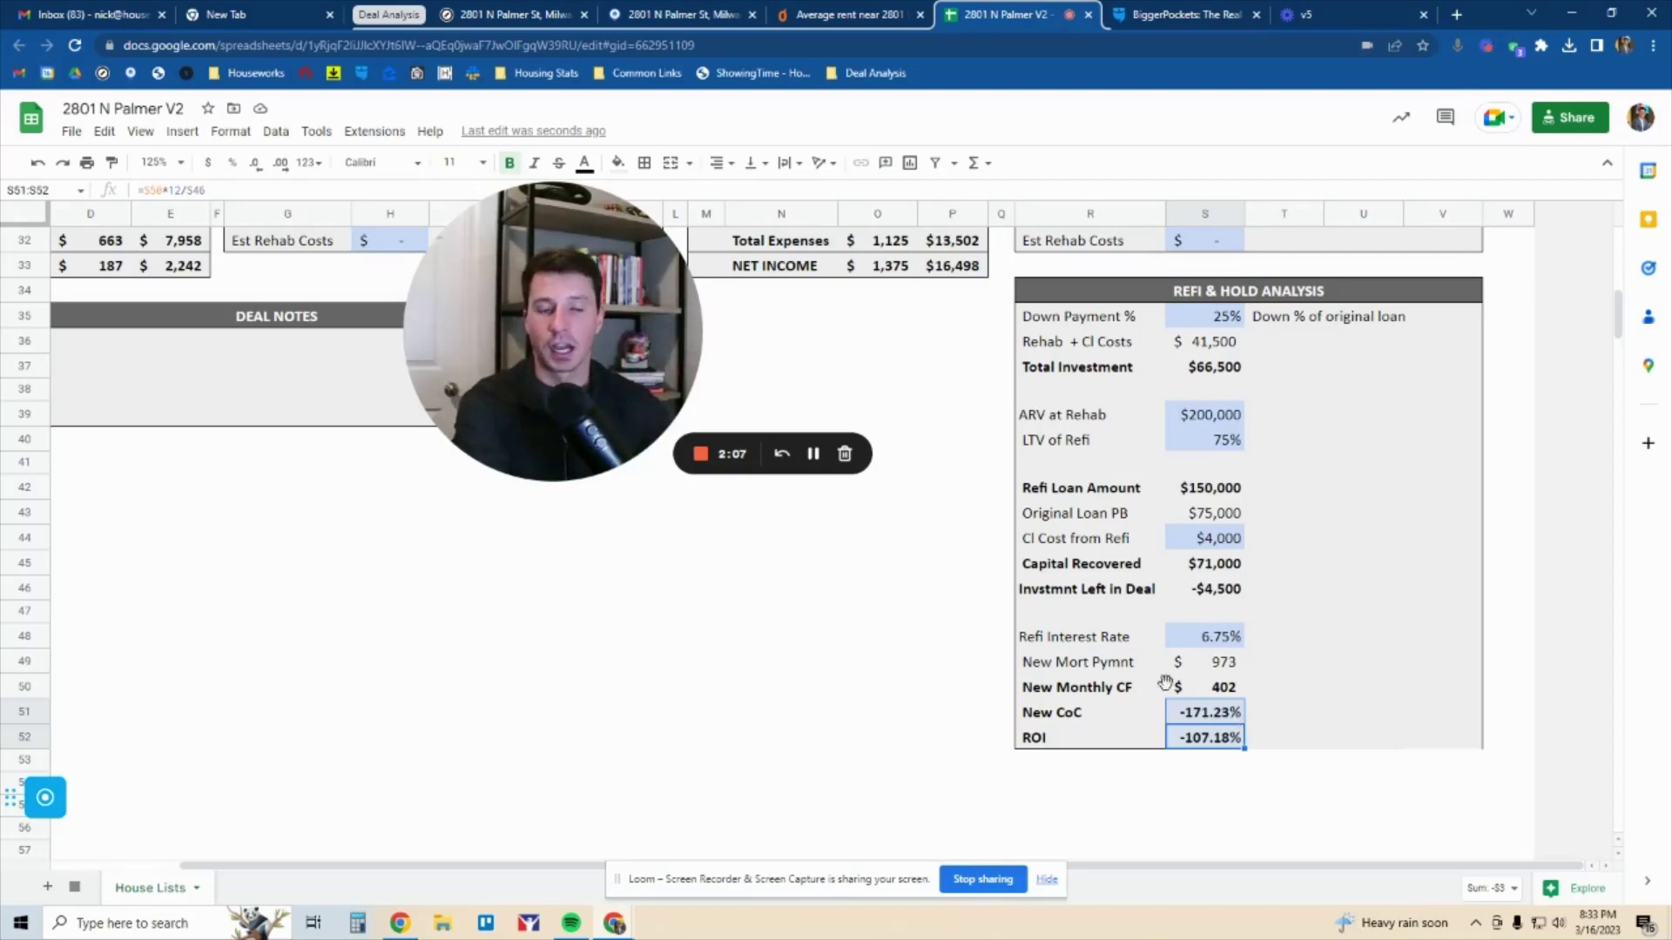
# Set ARV at Rehab to $150,000
pyautogui.click(1204, 418)
pyautogui.write('1')
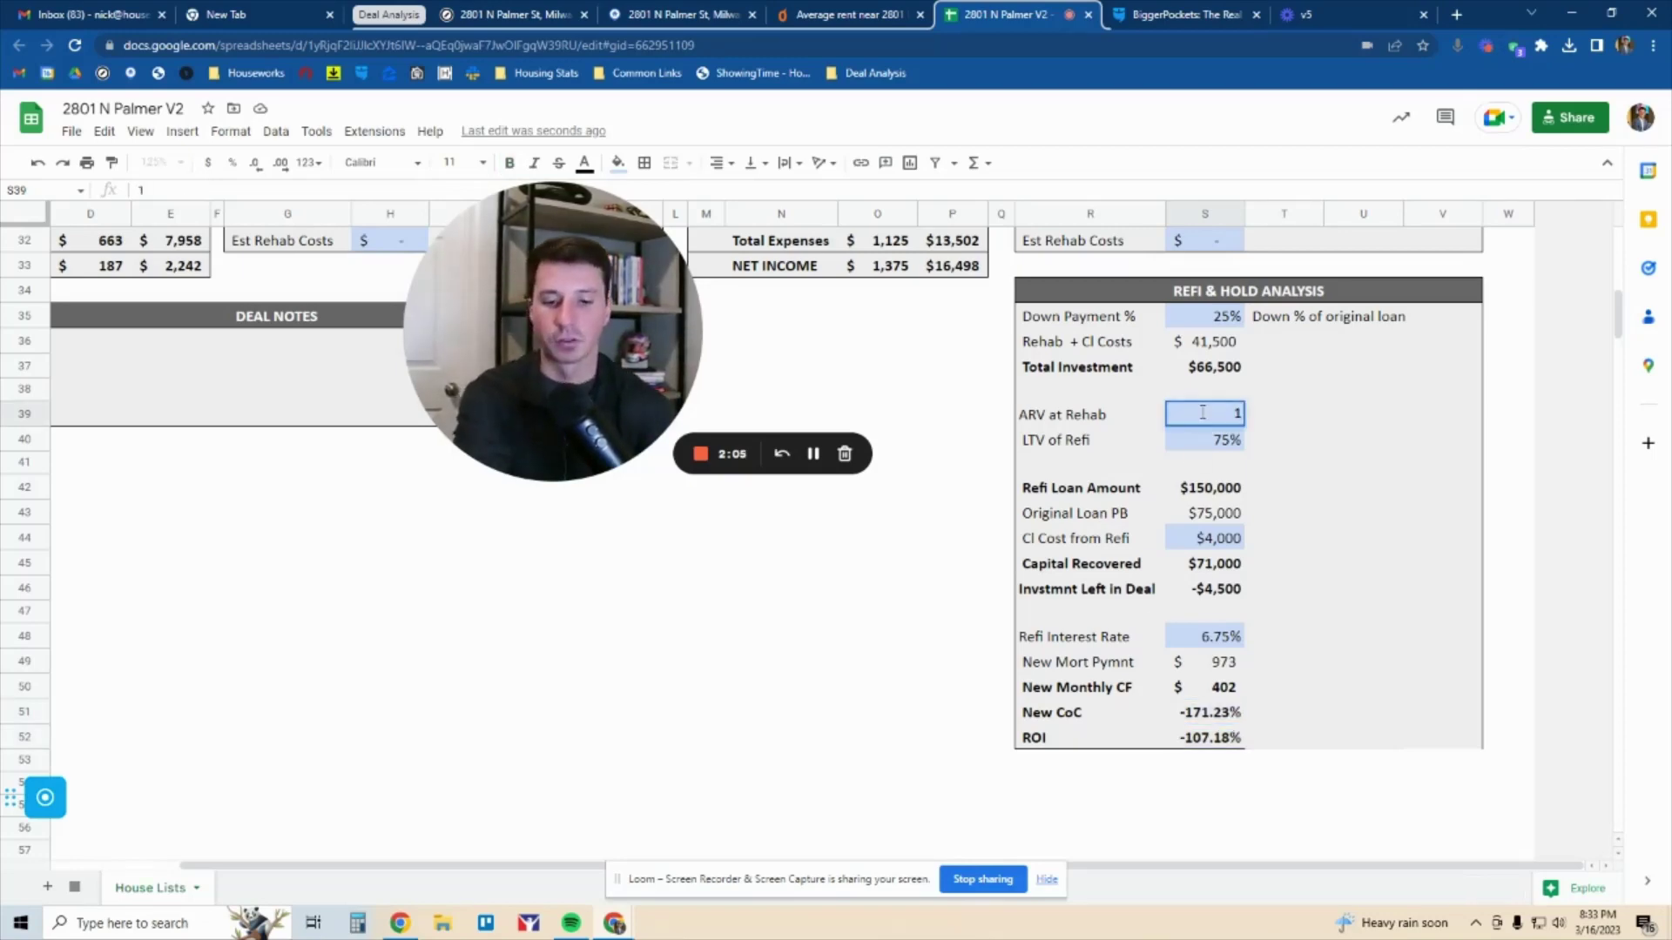
pyautogui.write('50000')
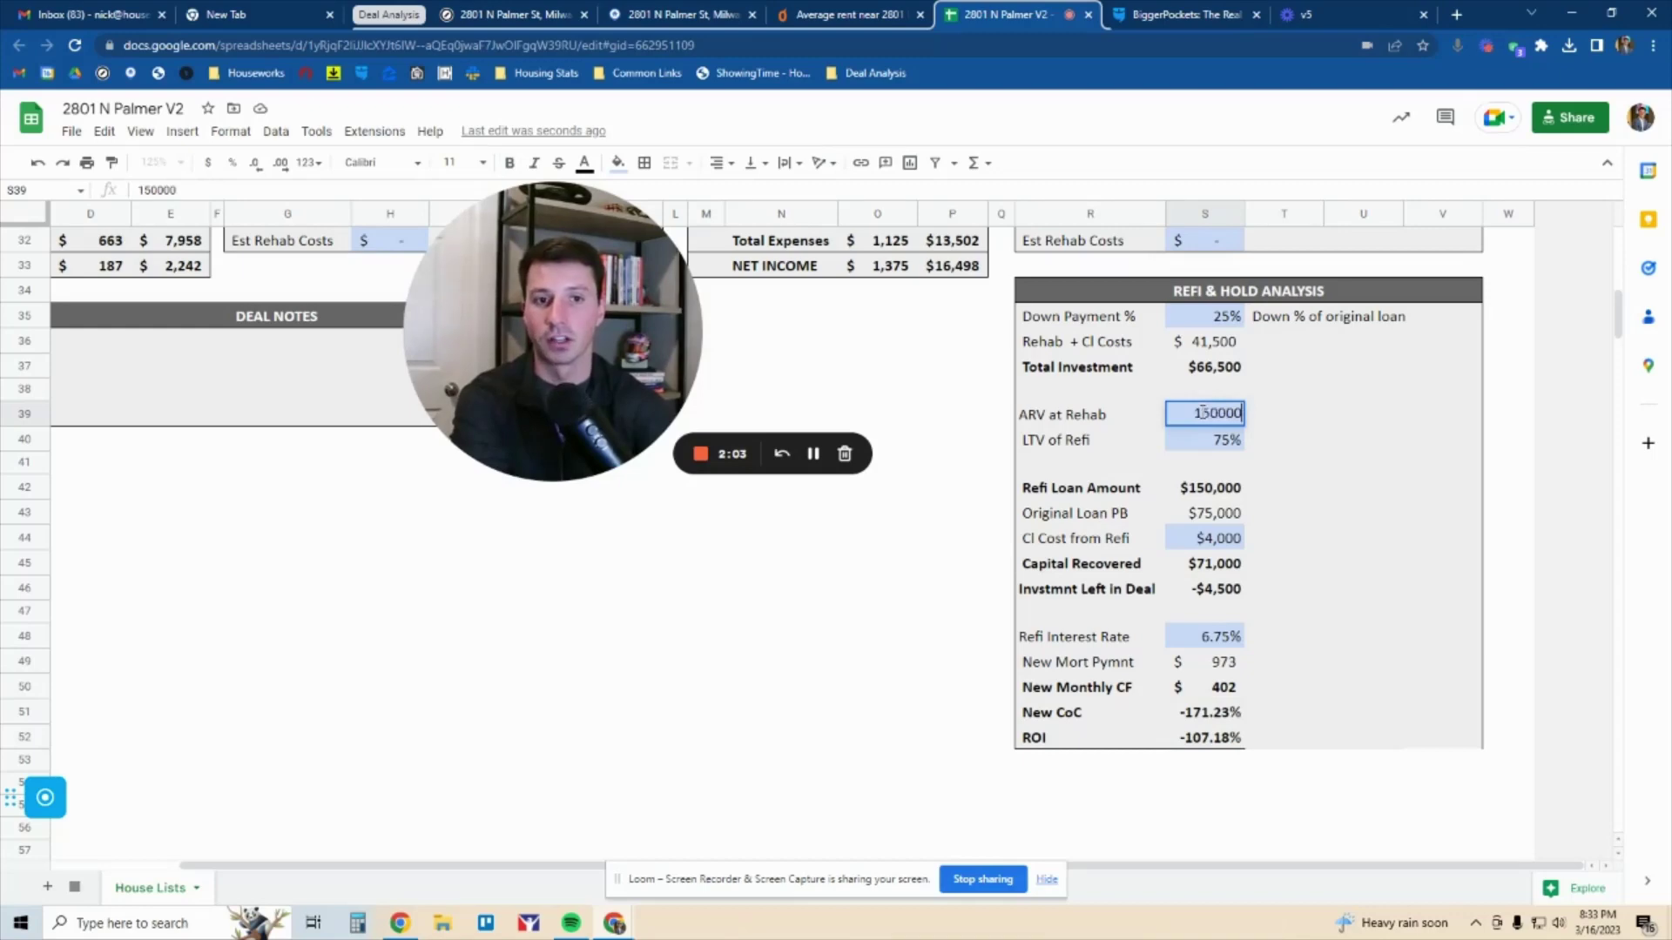
pyautogui.press('Return')
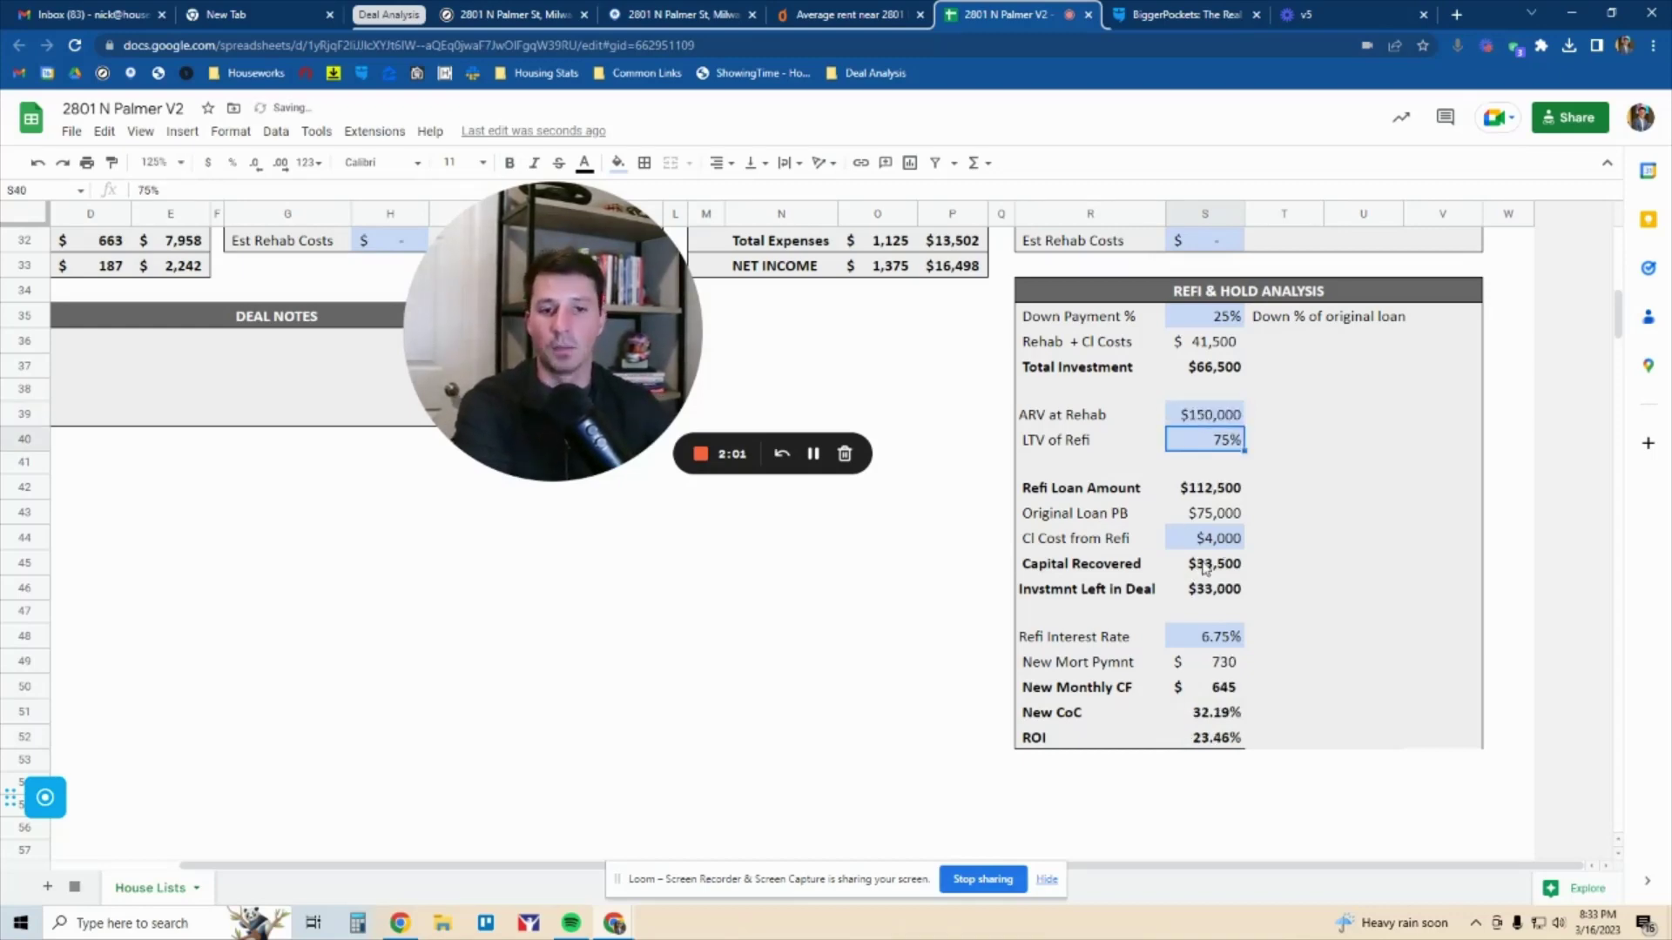
# Trace the refi loan, capital recovered, total investment and $33,000 left-in-deal calculations
pyautogui.click(1216, 494)
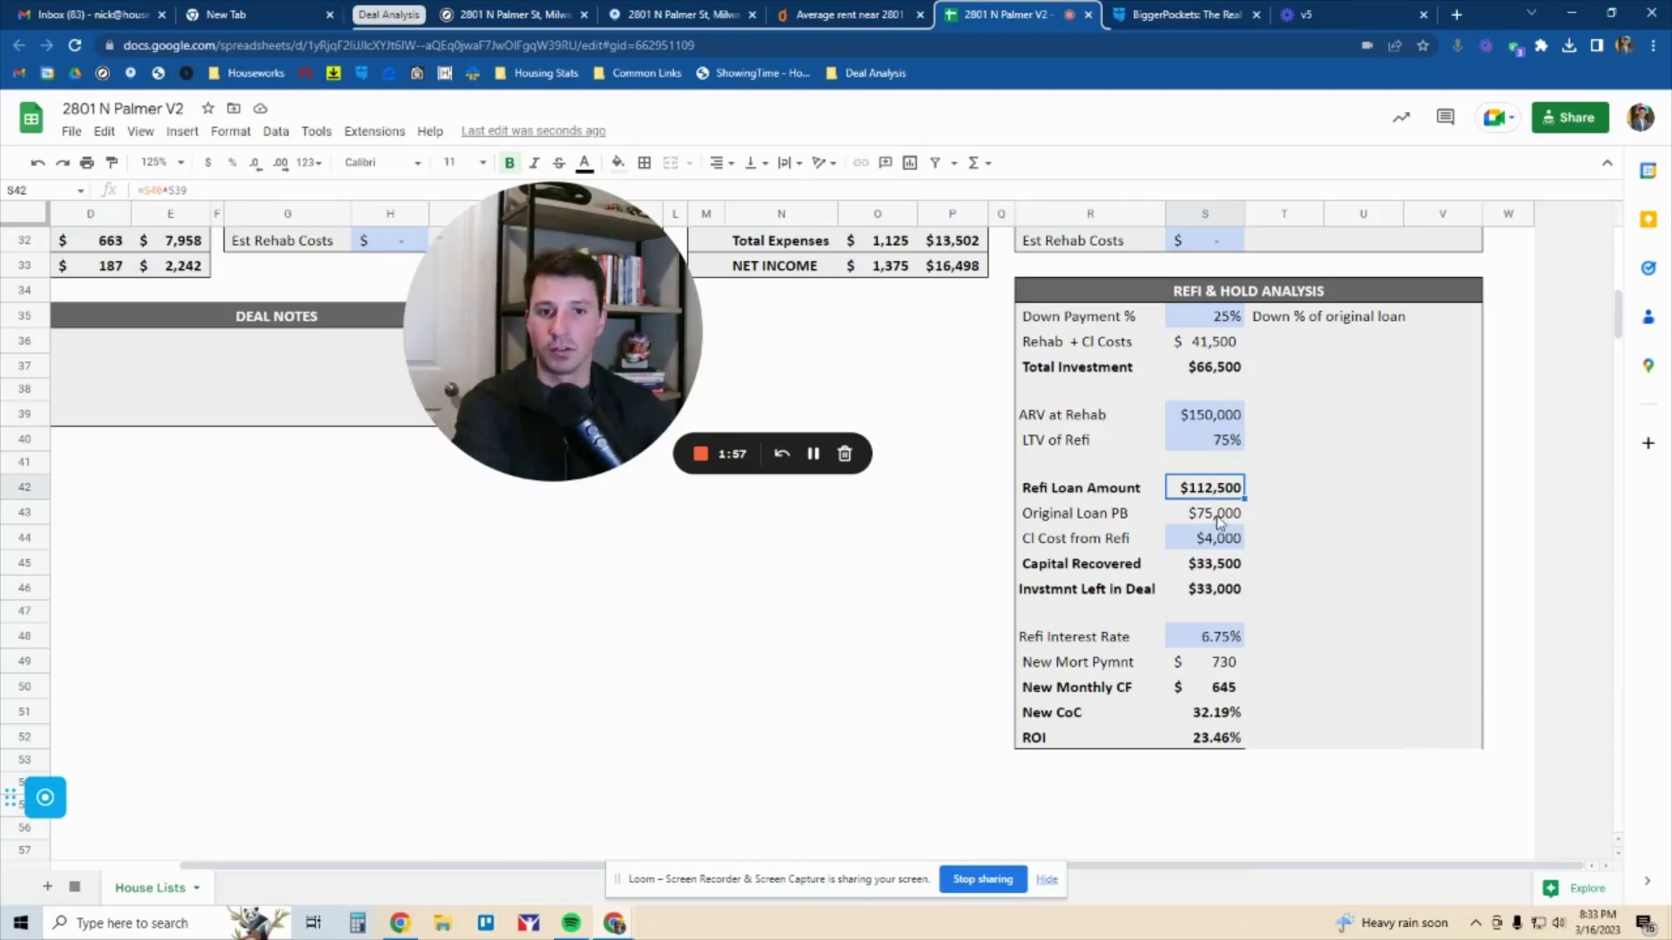
pyautogui.keyDown('shift'); pyautogui.click(1221, 523); pyautogui.keyUp('shift')
pyautogui.keyDown('shift'); pyautogui.click(1228, 539); pyautogui.keyUp('shift')
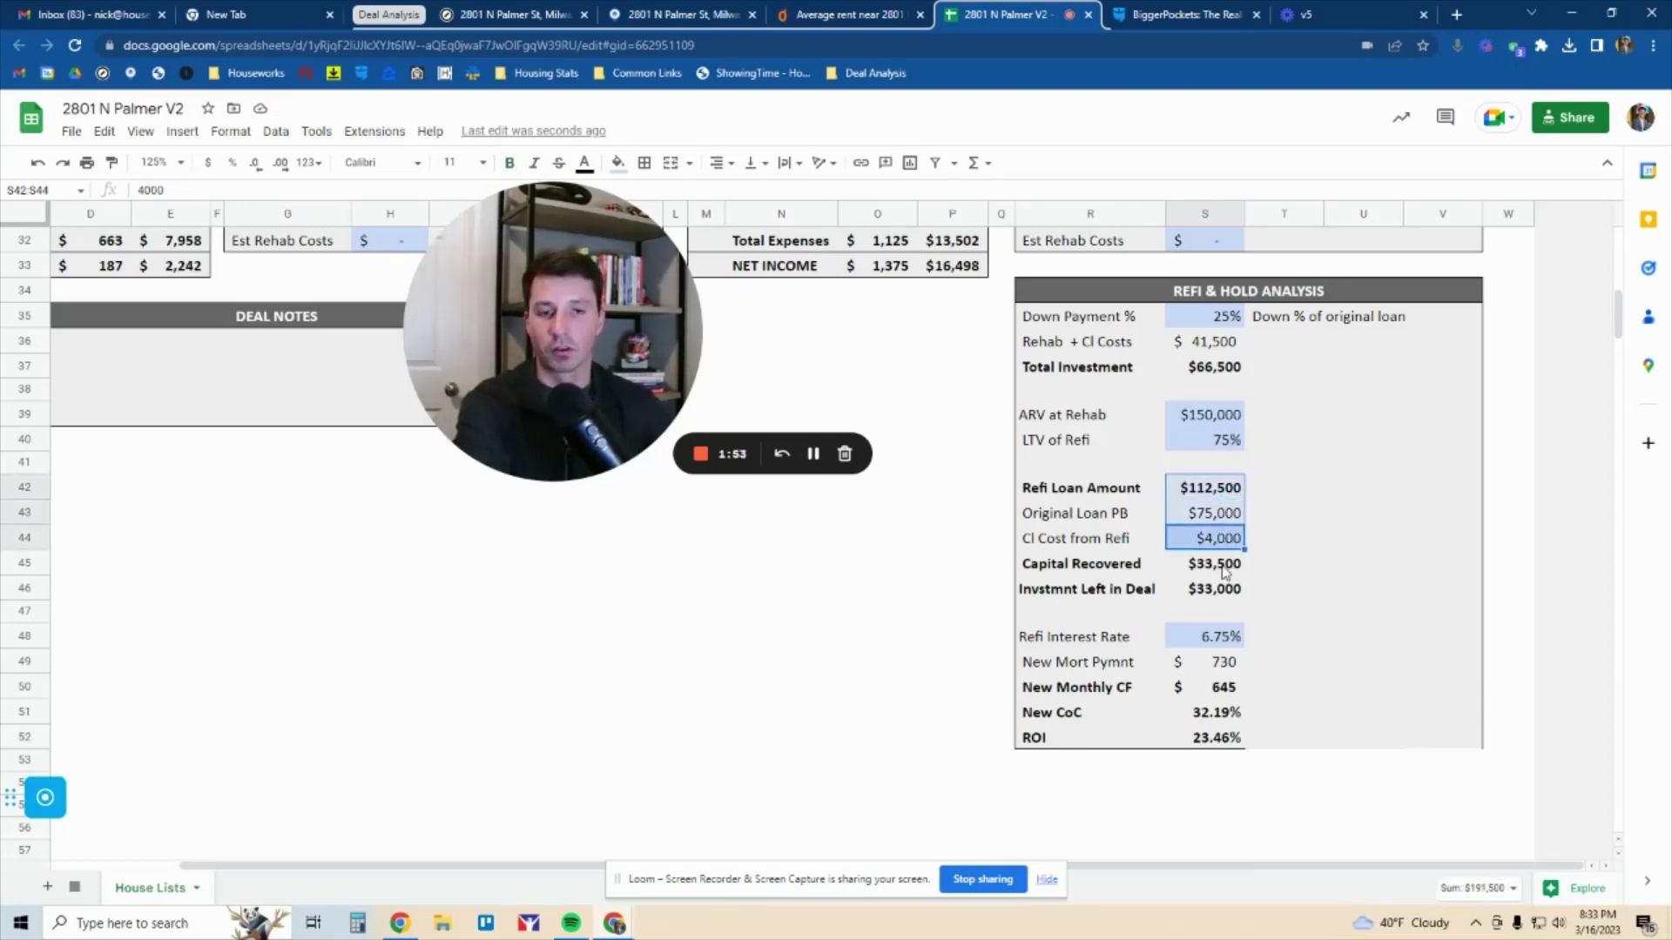
pyautogui.keyDown('shift'); pyautogui.click(1225, 568); pyautogui.keyUp('shift')
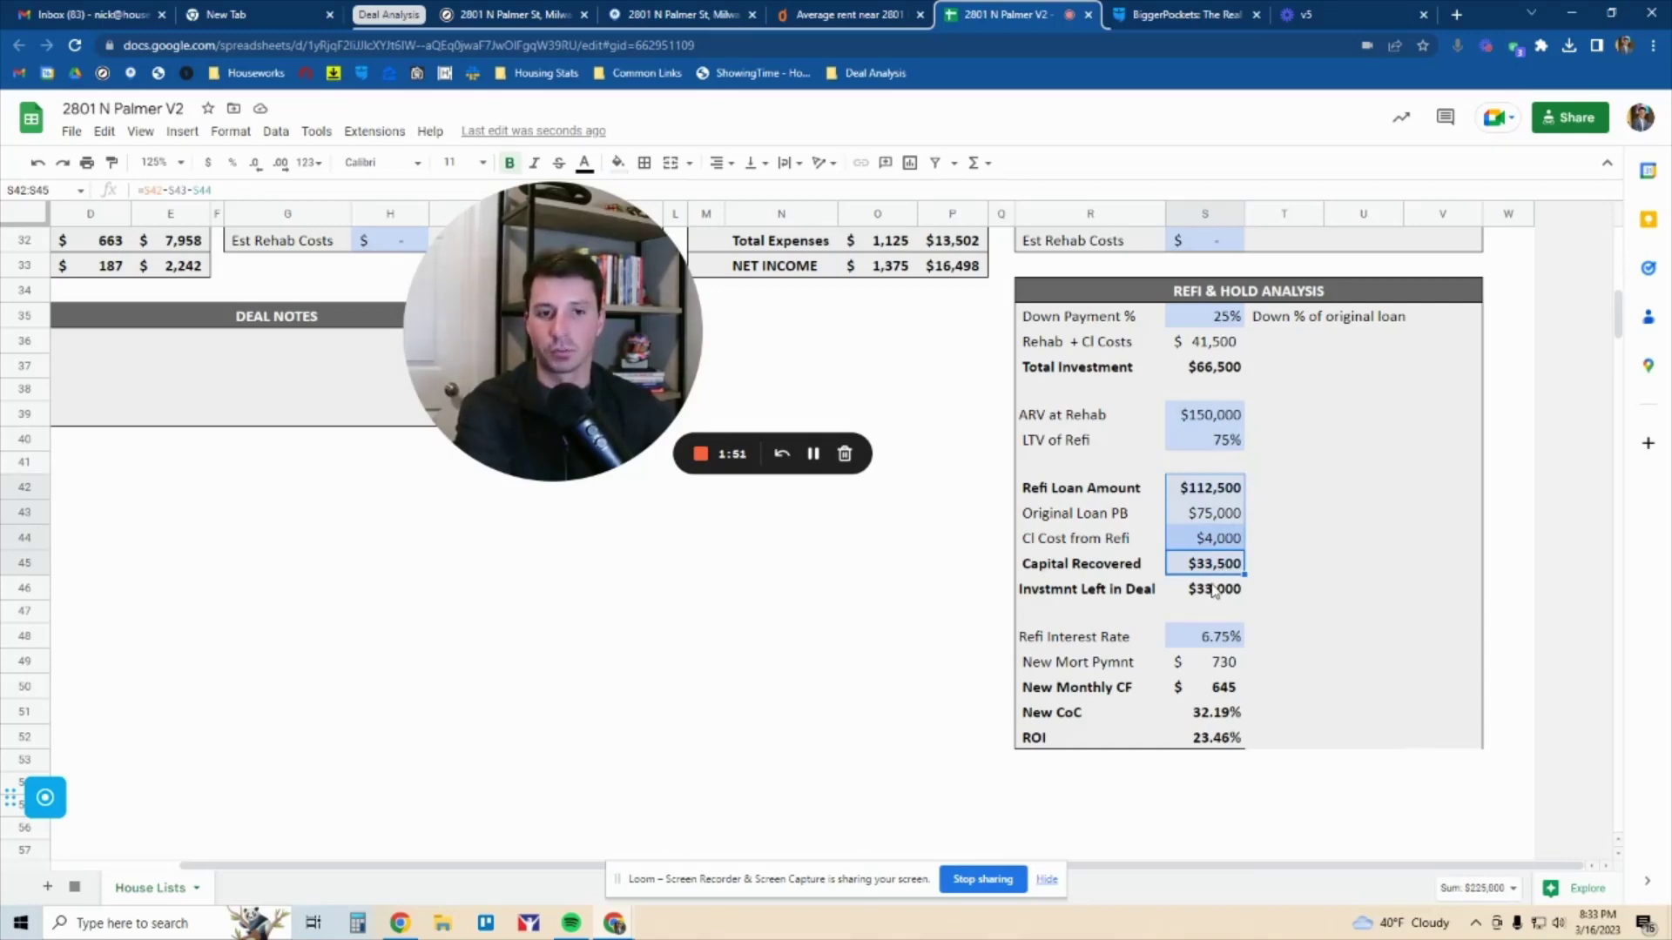
pyautogui.click(1215, 592)
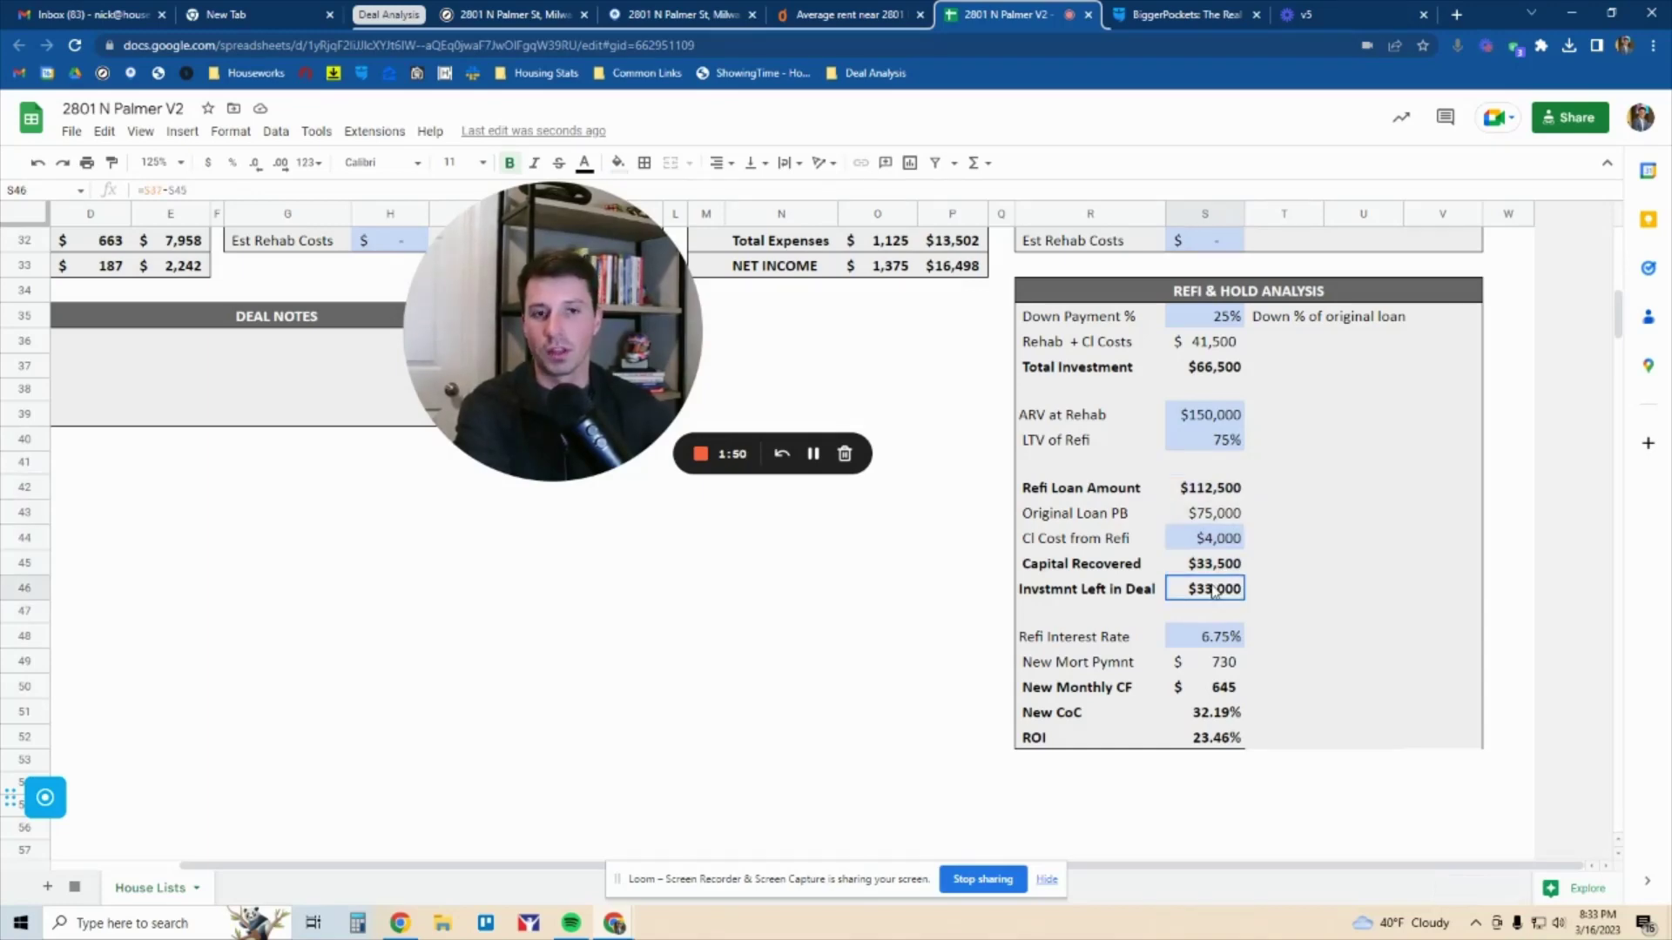
pyautogui.click(1225, 372)
pyautogui.click(1211, 568)
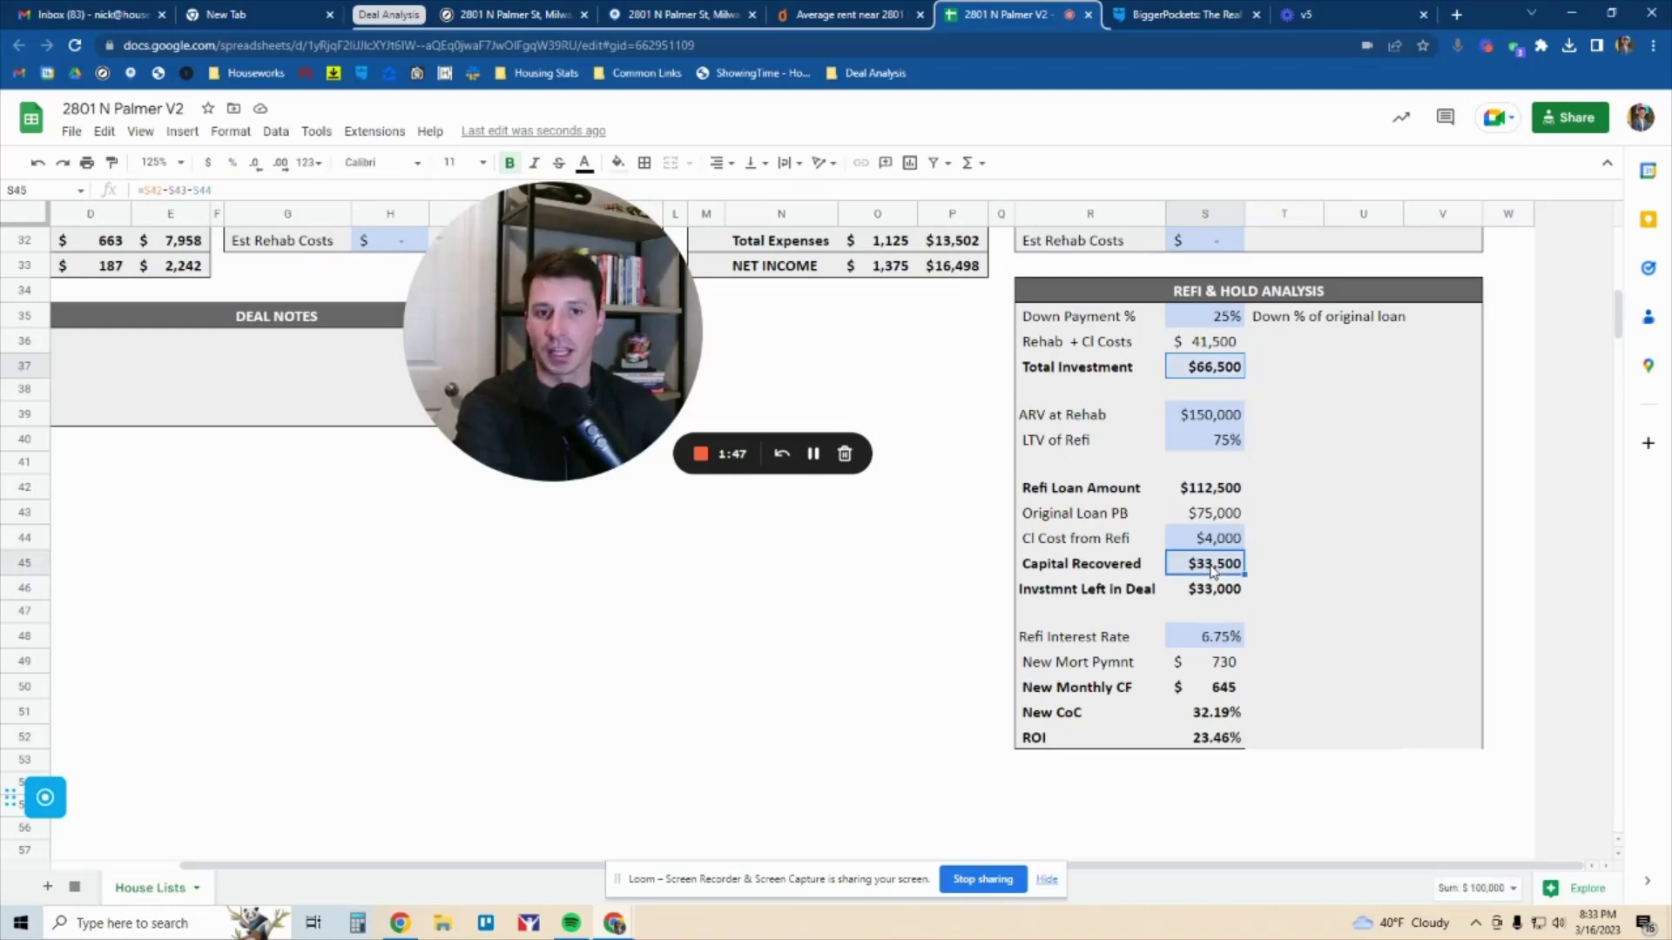
pyautogui.moveTo(1214, 595); pyautogui.dragTo(1130, 599)
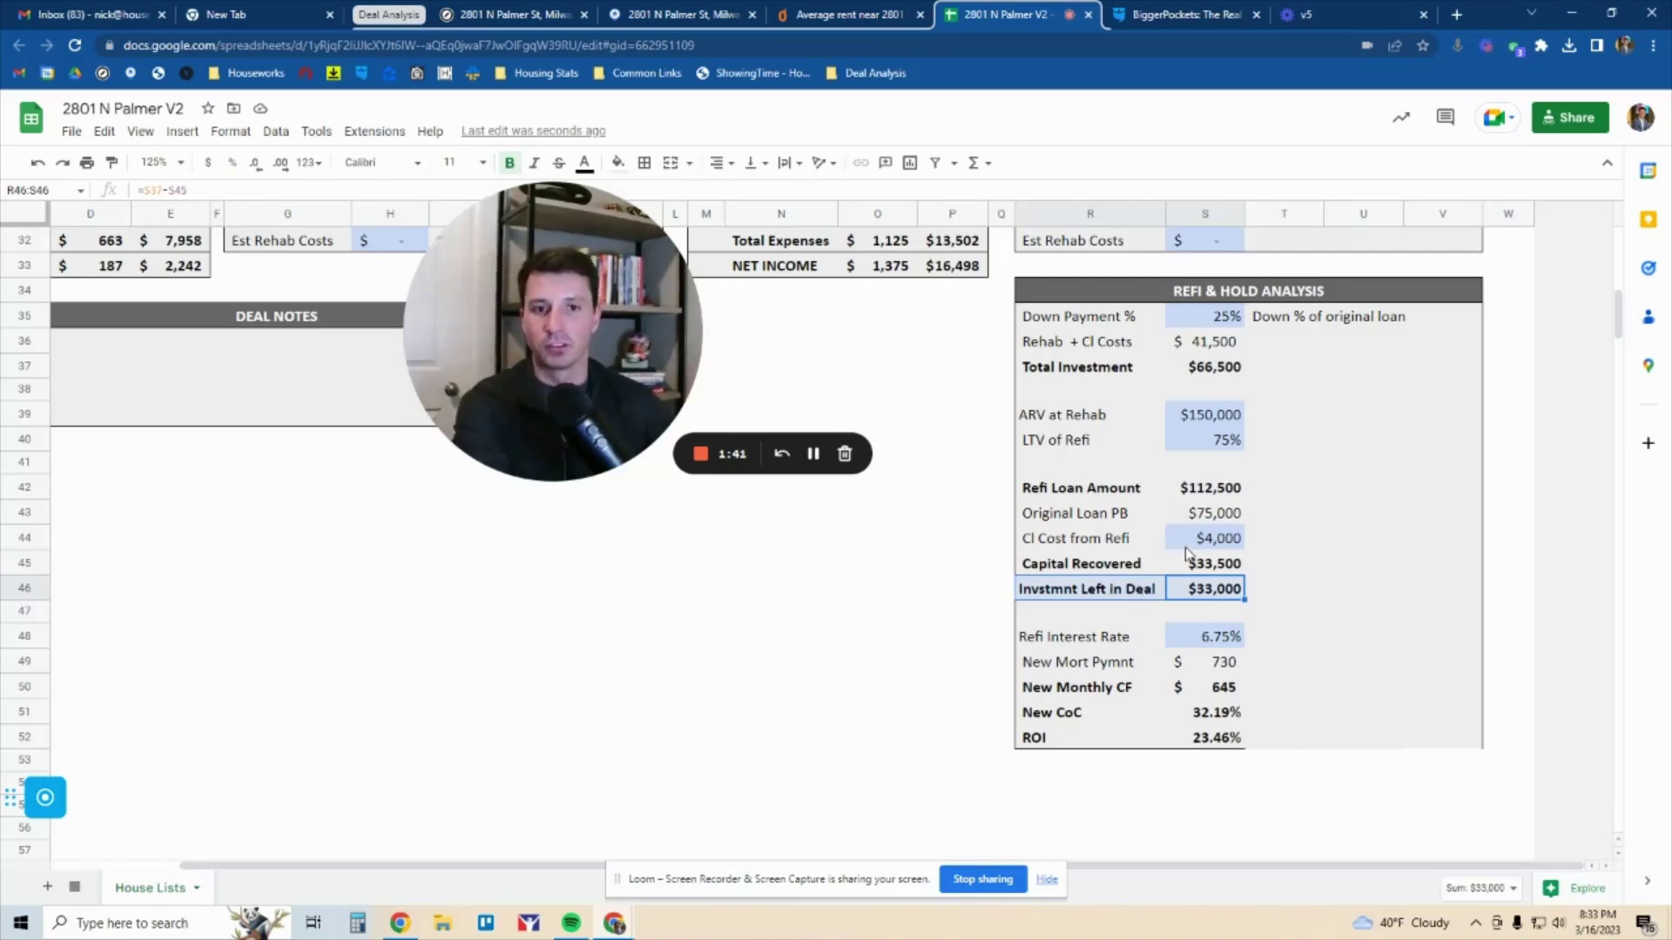
pyautogui.scroll(2, 1187, 555)
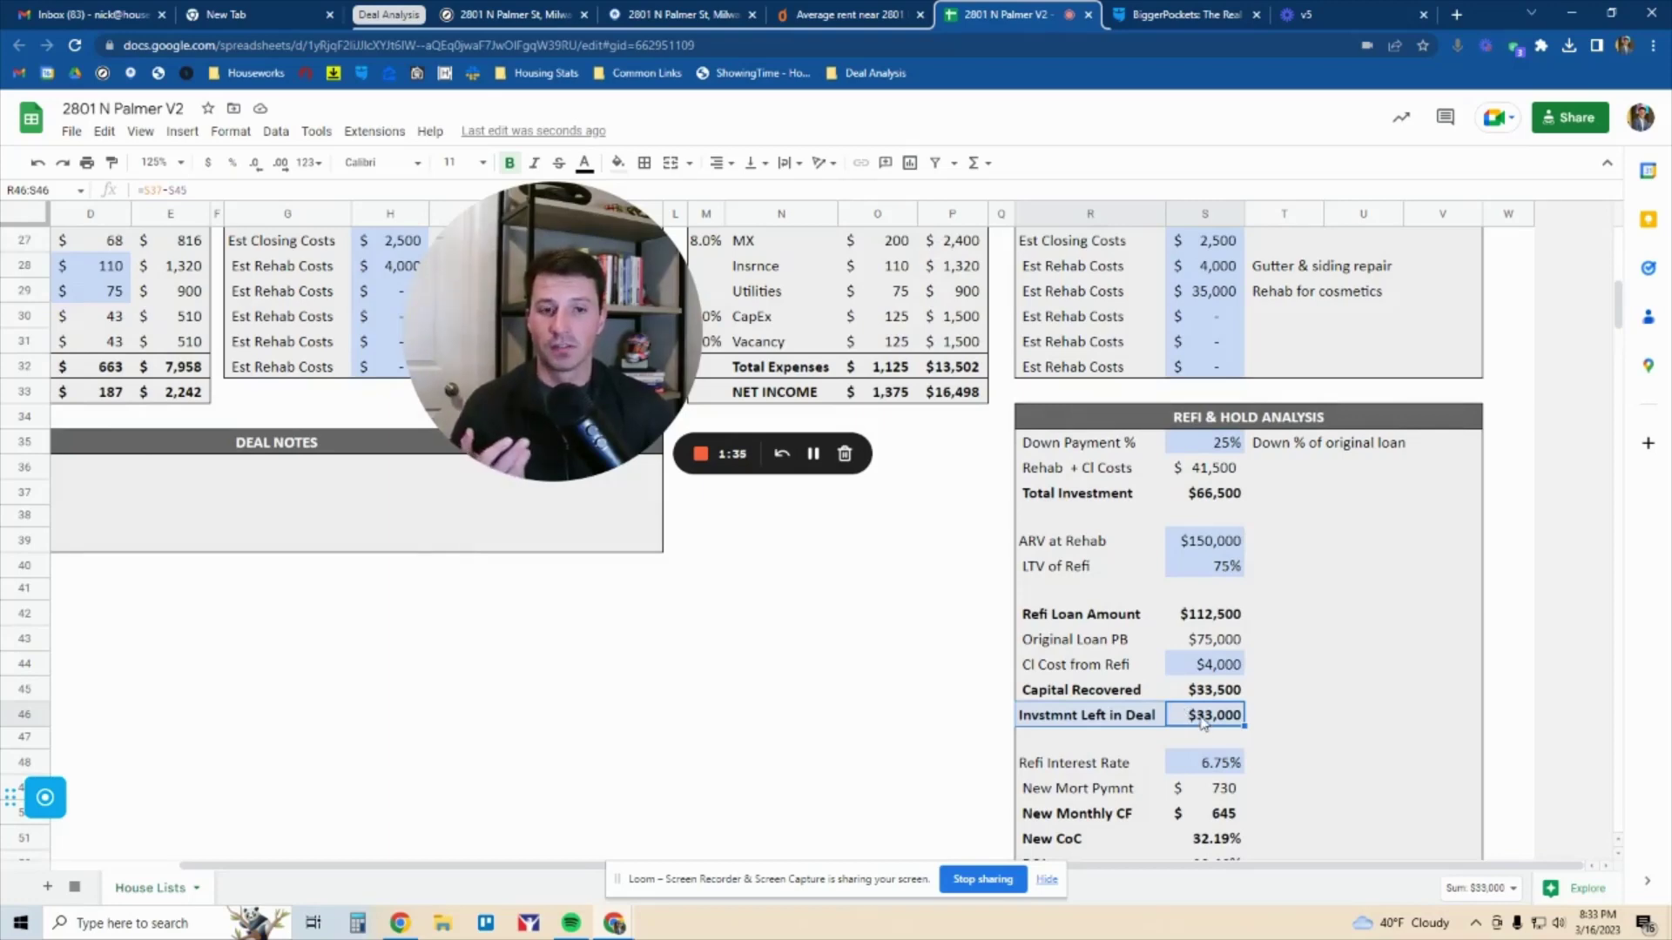
pyautogui.scroll(-1, 1202, 723)
pyautogui.click(1218, 712)
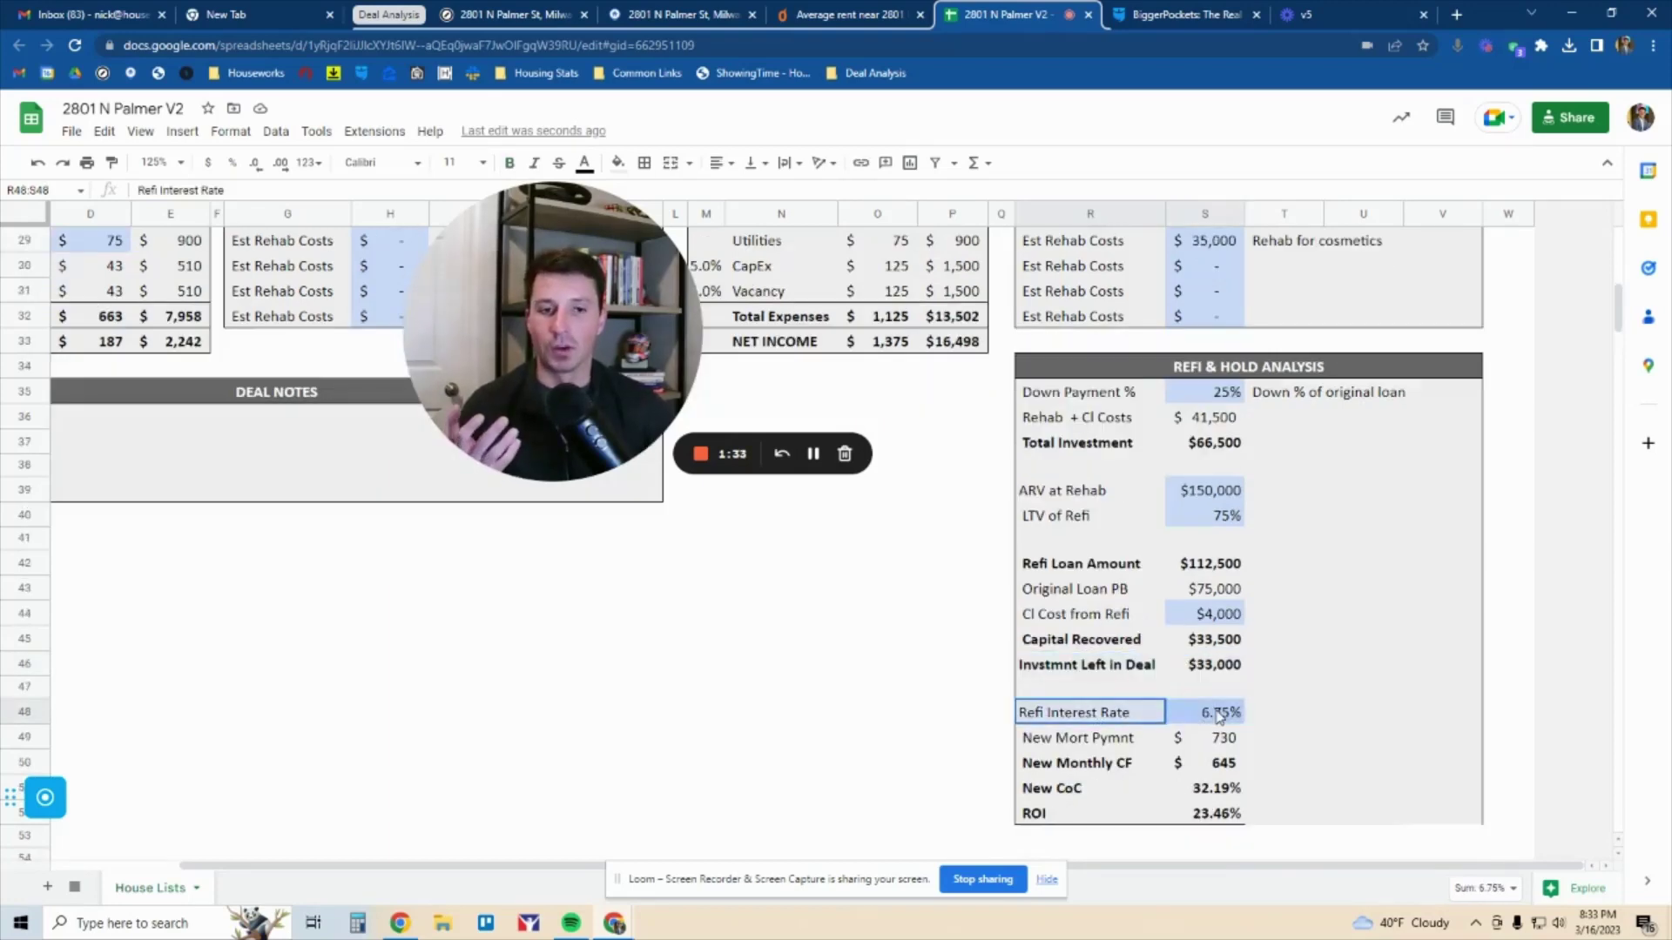
pyautogui.click(1216, 738)
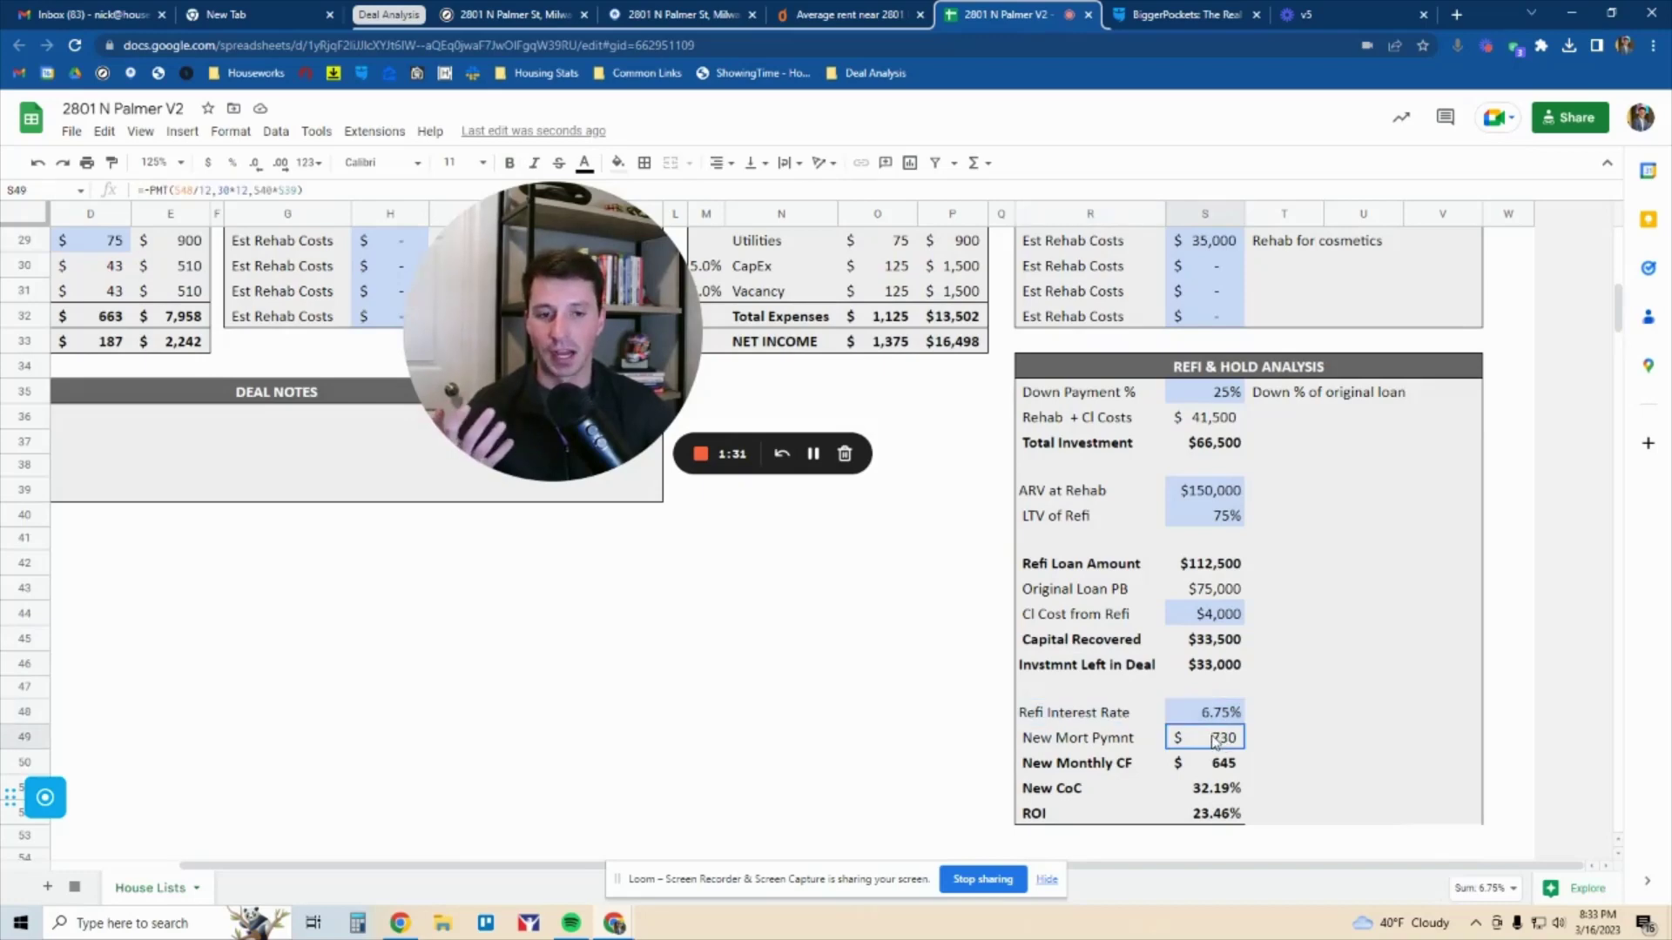
pyautogui.click(1221, 770)
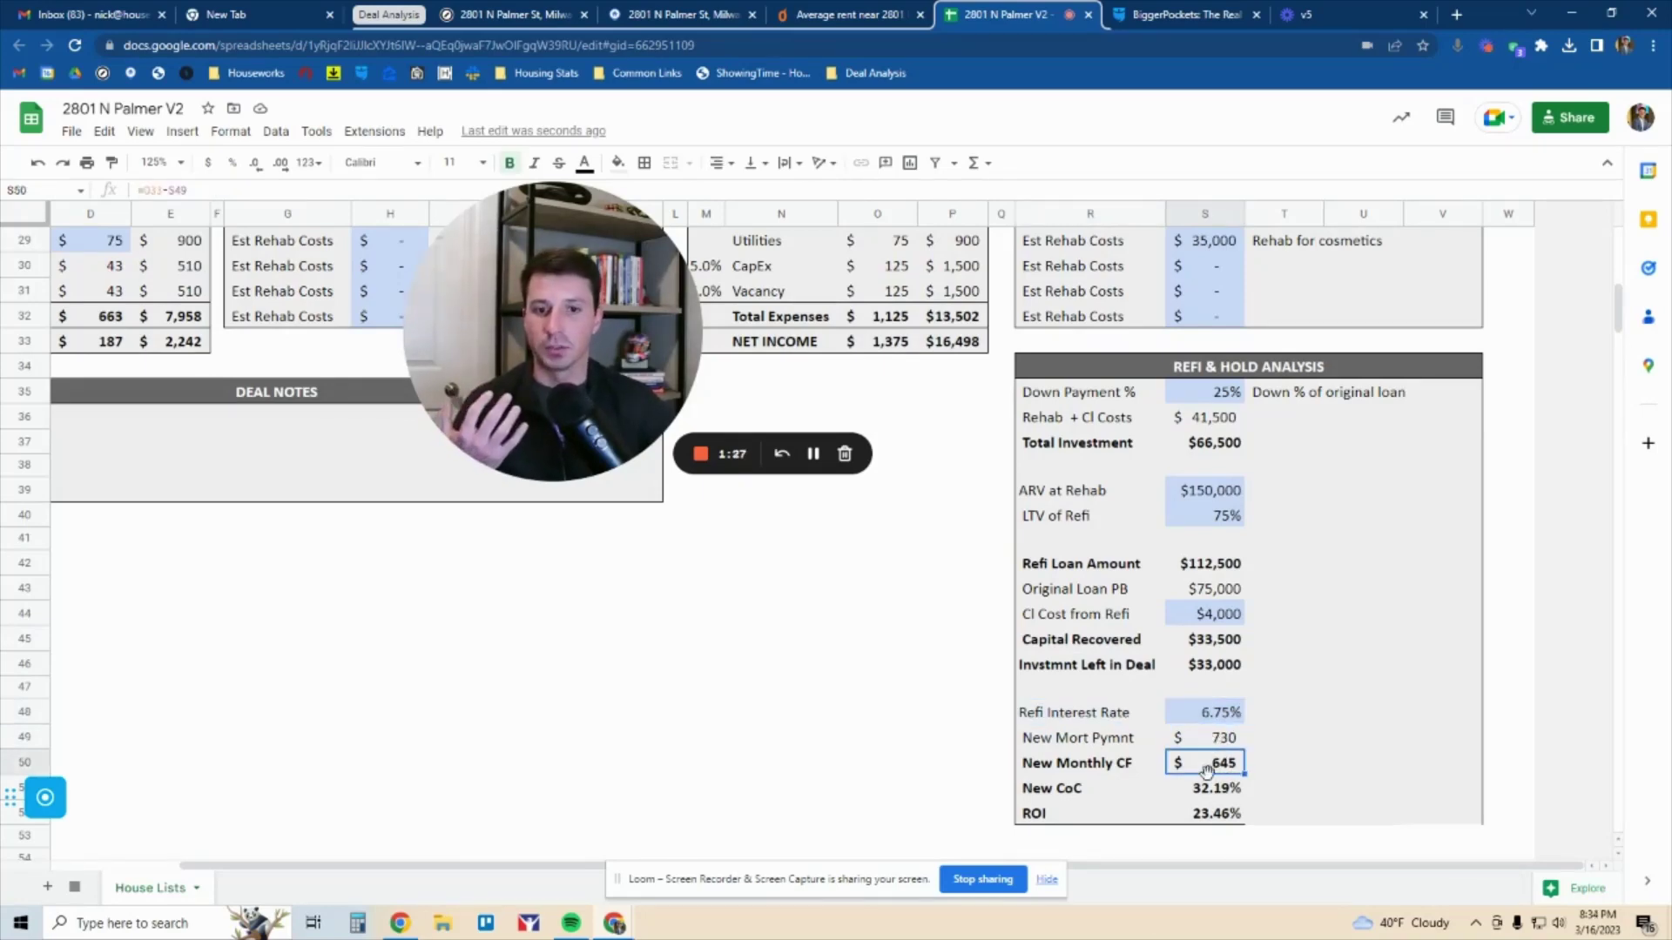
pyautogui.click(1217, 798)
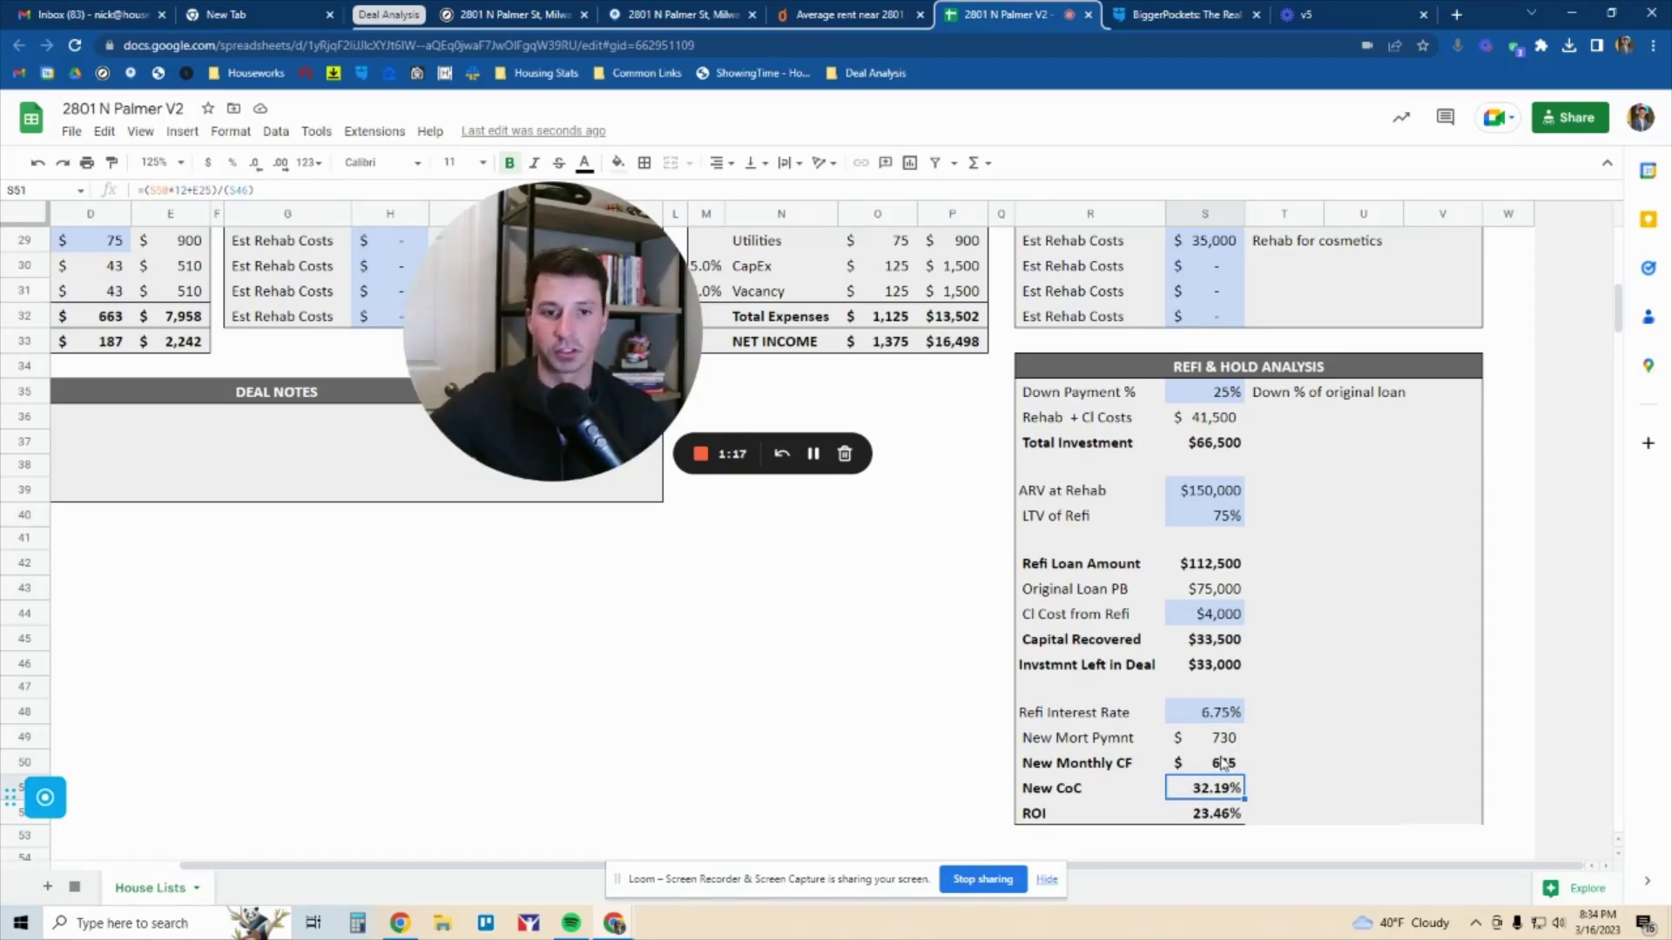
pyautogui.moveTo(557, 465); pyautogui.dragTo(881, 508)
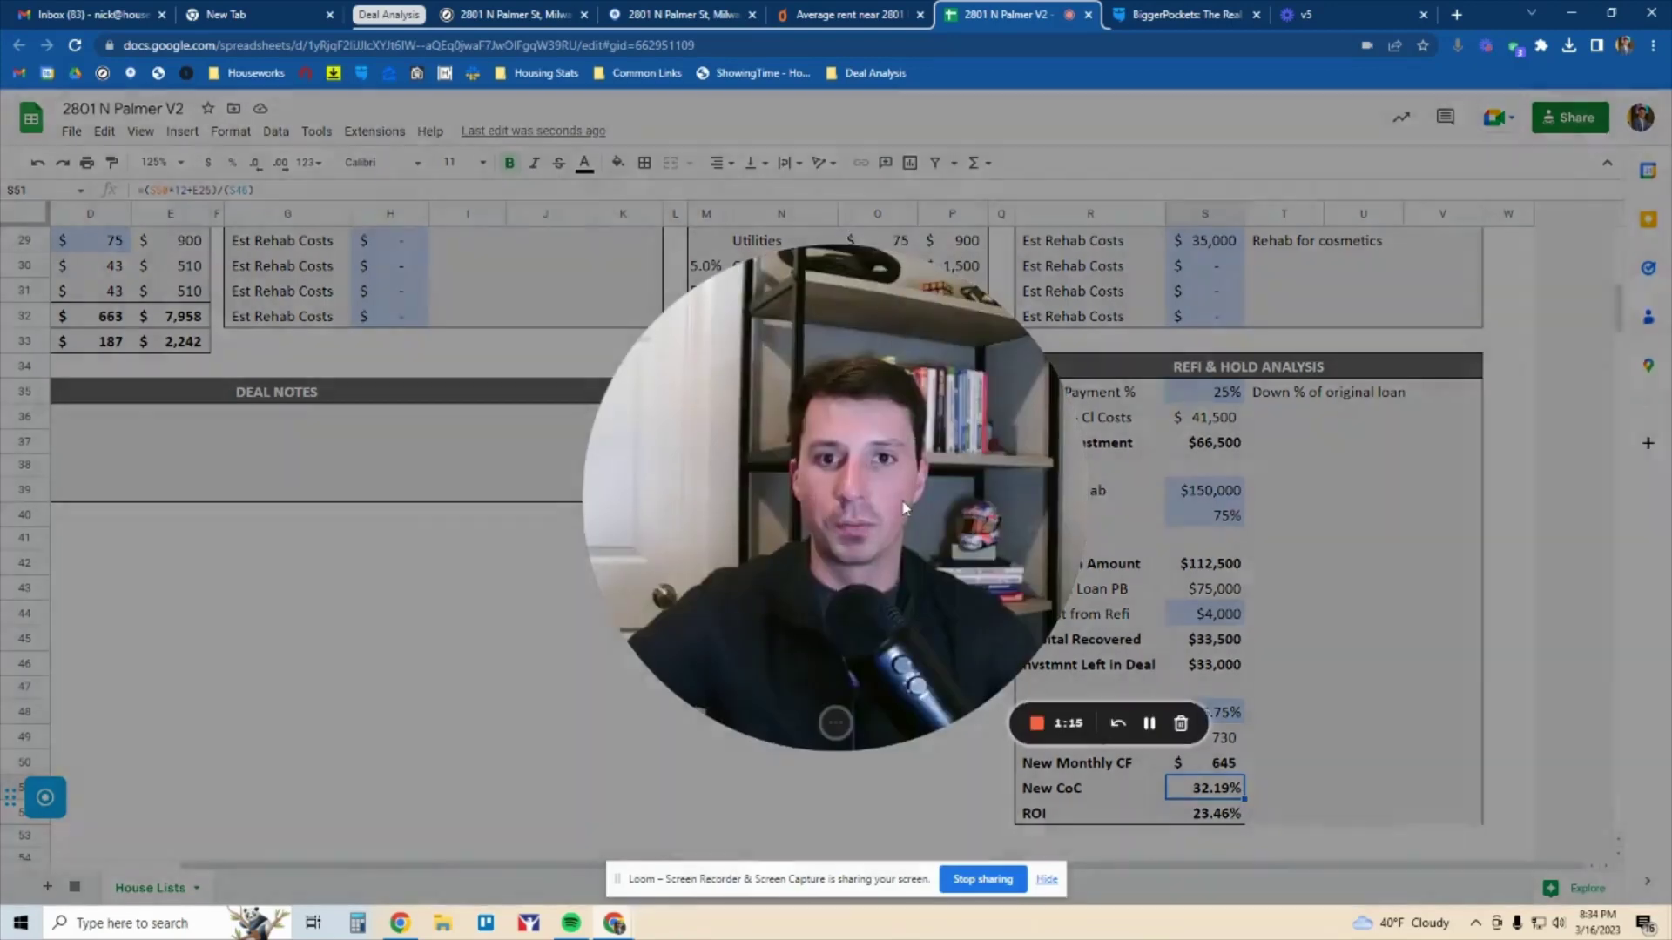